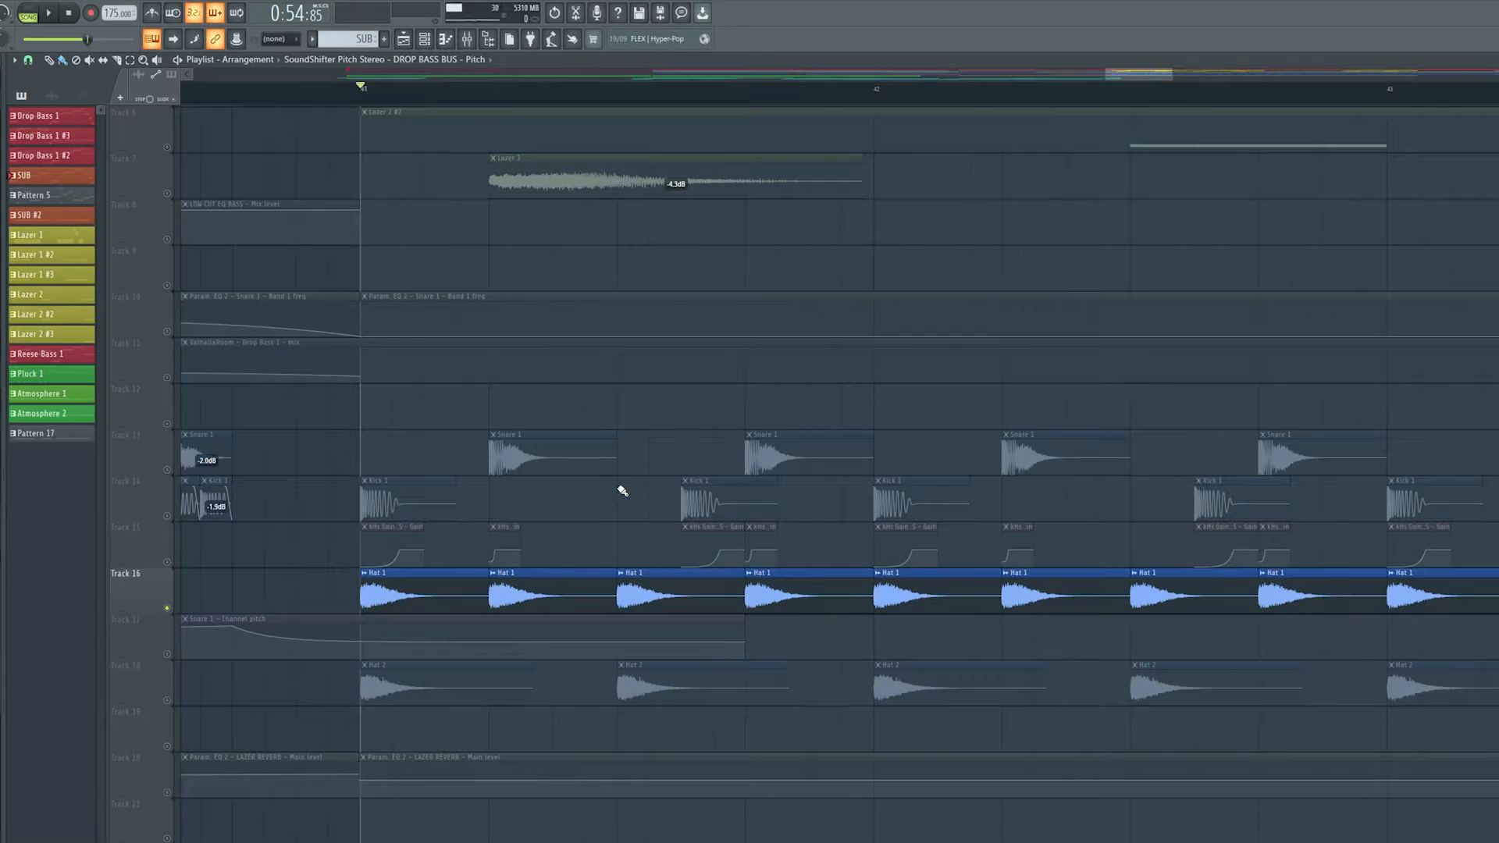
Listen to the soloed Hat 1 and Hat 2 tracks one at a time from the start of the drop.
{"action": "key", "text": "space"}
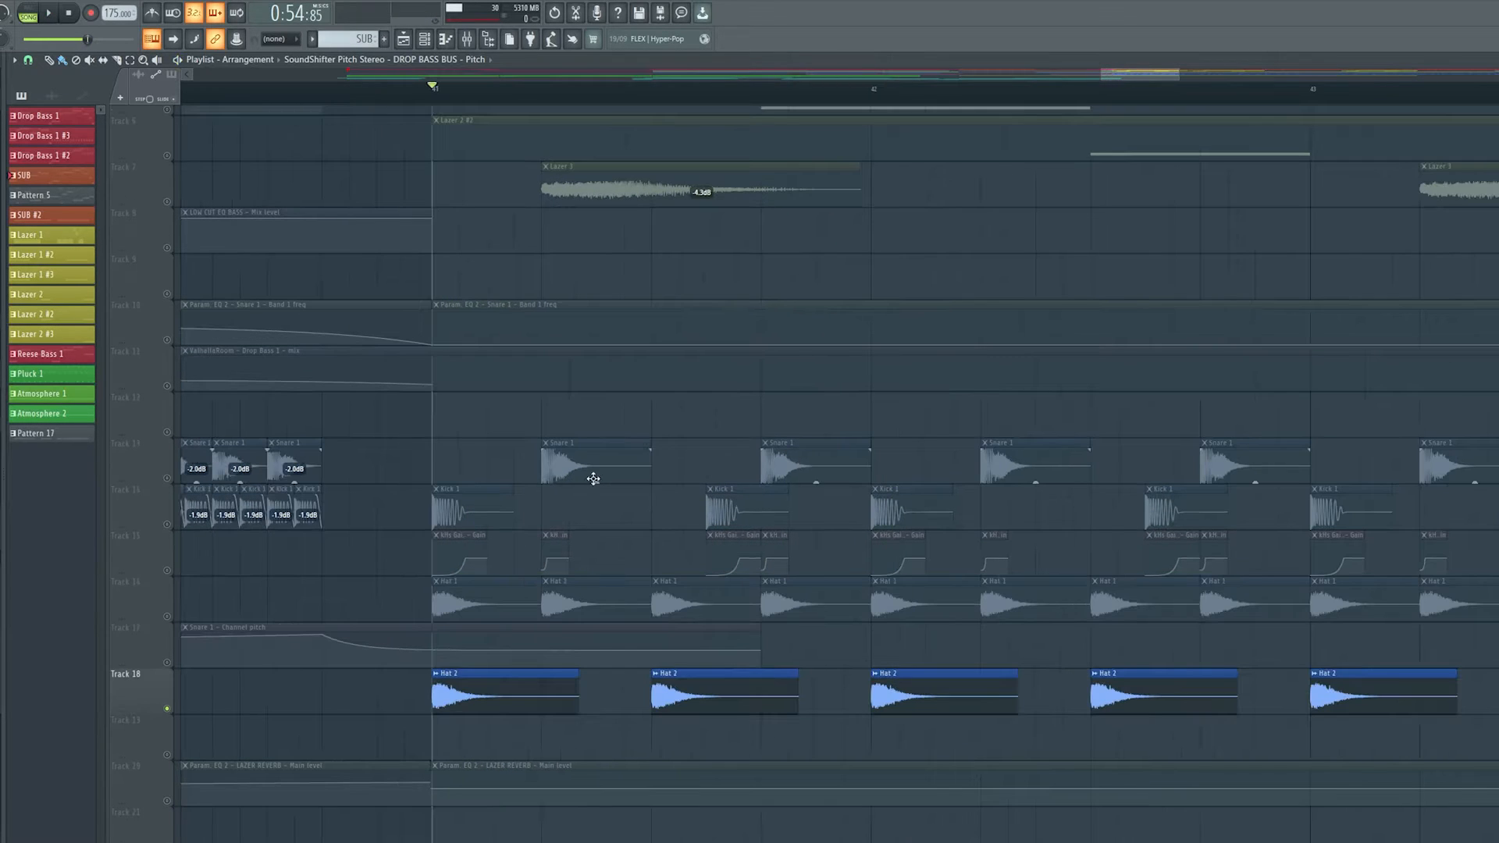
{"action": "key", "text": "space"}
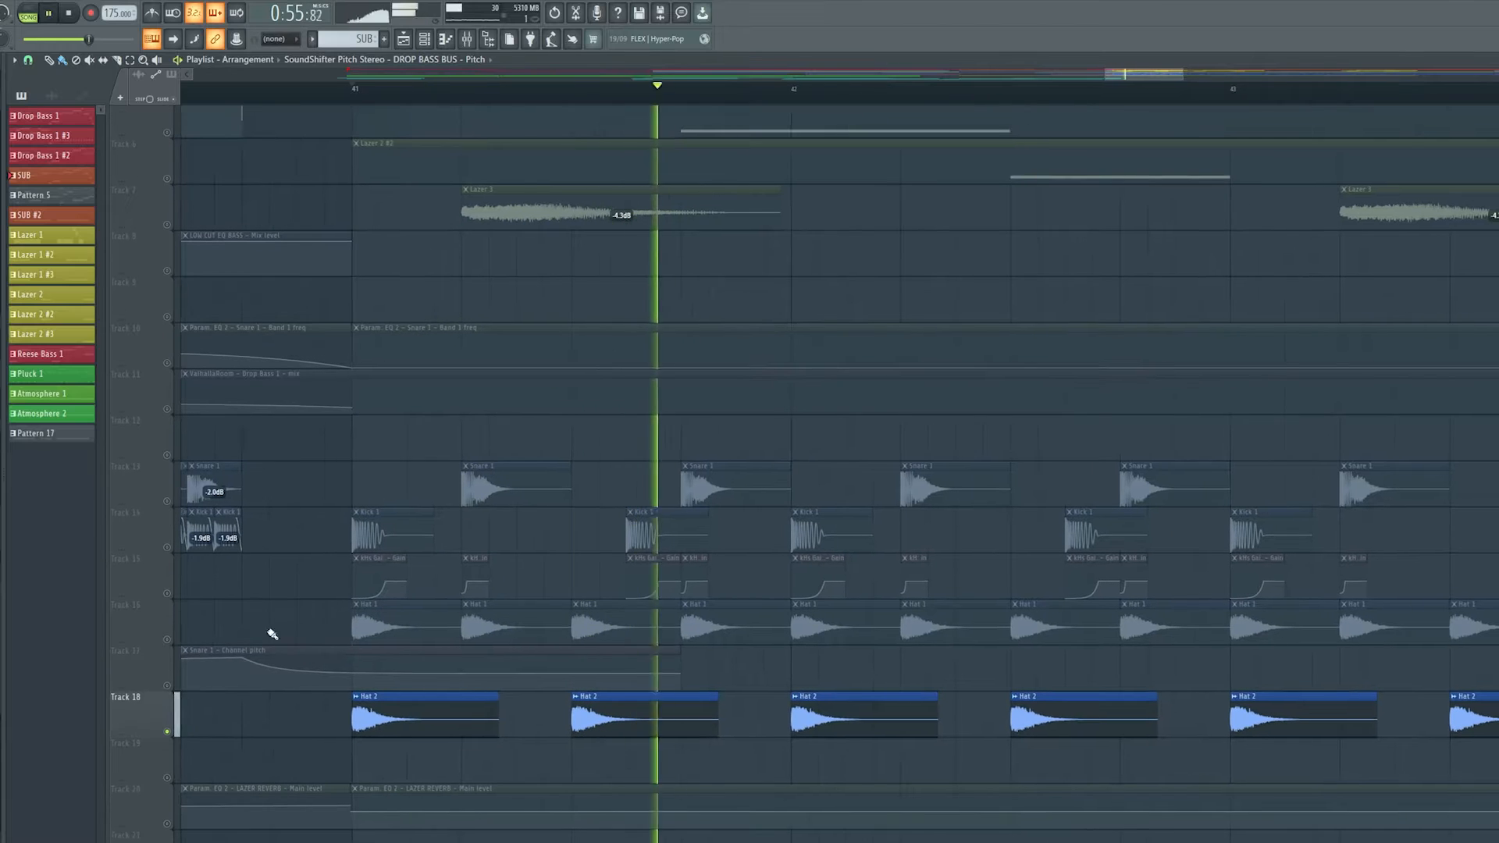
{"action": "key", "text": "space"}
Add the Hat 1, Kick 1 and Snare 1 tracks to the soloed Hat 2 track and play the drums together.
{"action": "left_click", "coordinate": [172, 621], "text": "ctrl"}
{"action": "left_click", "coordinate": [172, 535], "text": "ctrl"}
{"action": "left_click", "coordinate": [173, 488], "text": "ctrl"}
{"action": "key", "text": "space"}
{"action": "scroll", "coordinate": [657, 561], "scroll_direction": "down", "scroll_amount": 3}
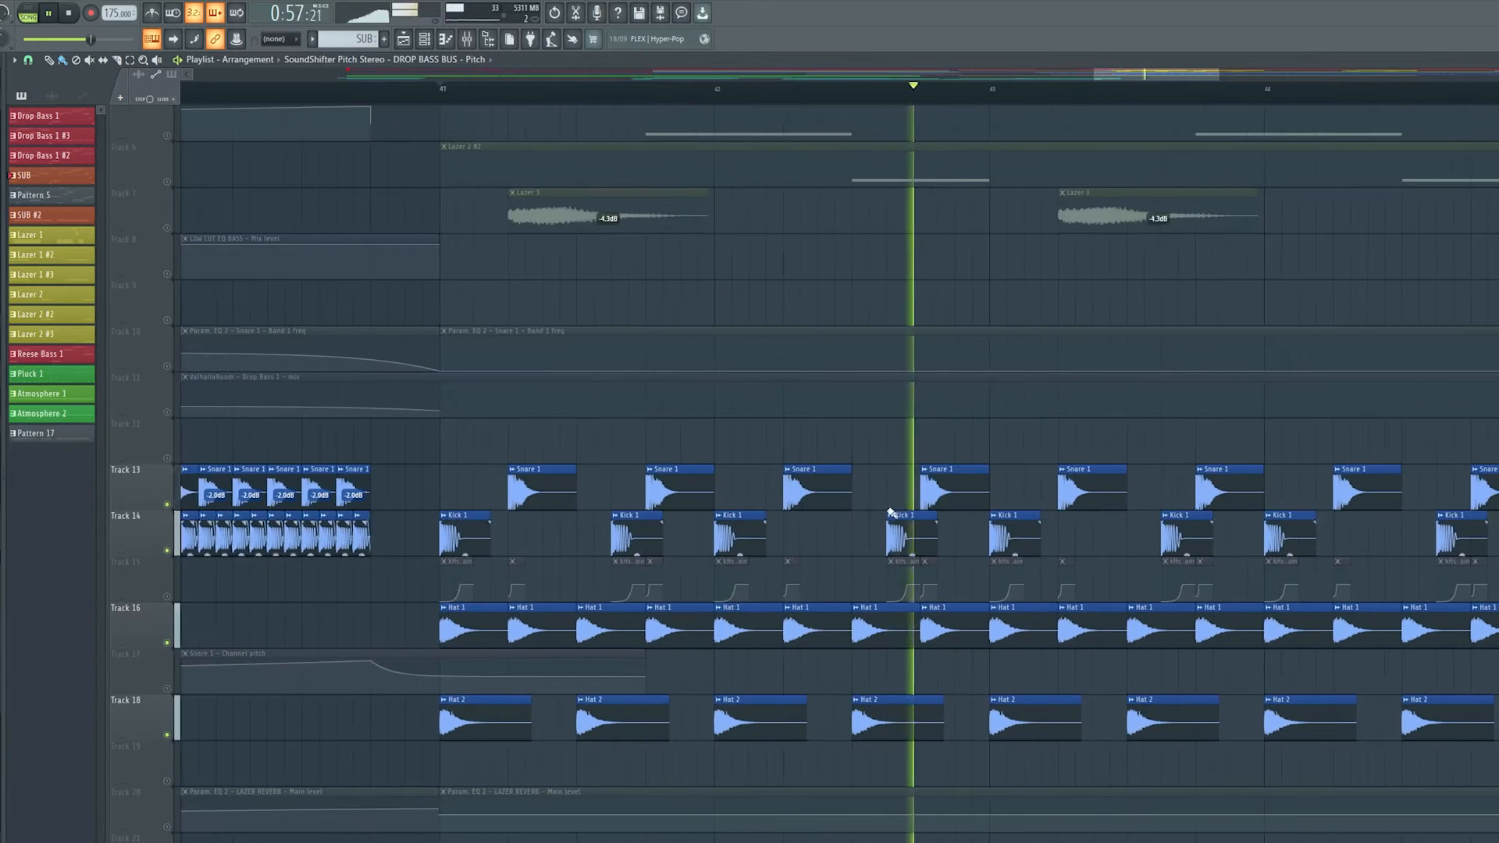
{"action": "scroll", "coordinate": [898, 487], "scroll_direction": "down", "scroll_amount": 3}
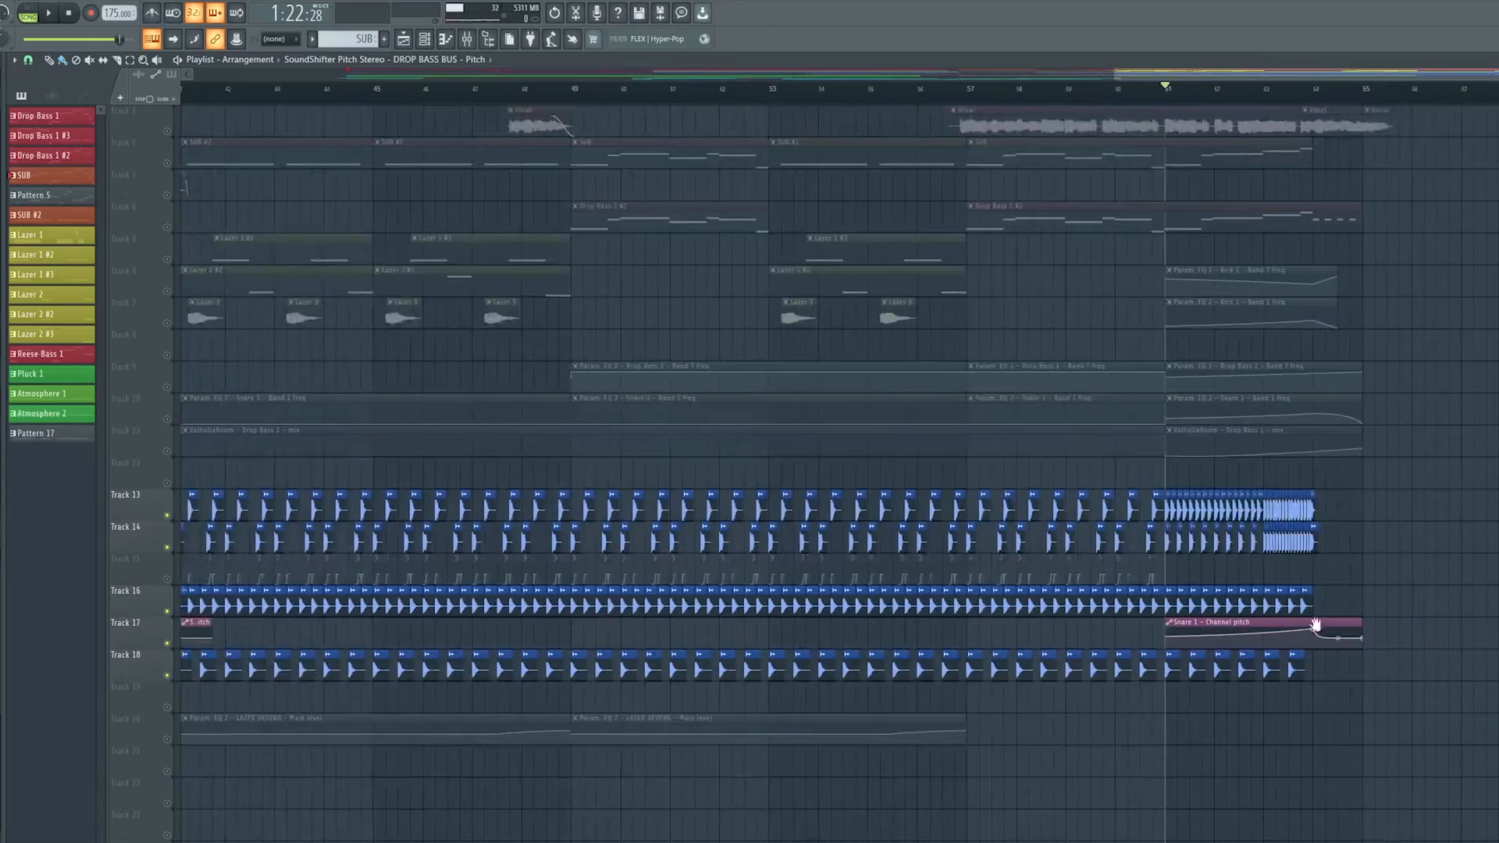
Inspect the Snare 1 clip's channel settings in the drum build-up and play the fill with its pitch automation.
{"action": "scroll", "coordinate": [1319, 617], "scroll_direction": "right", "scroll_amount": 1}
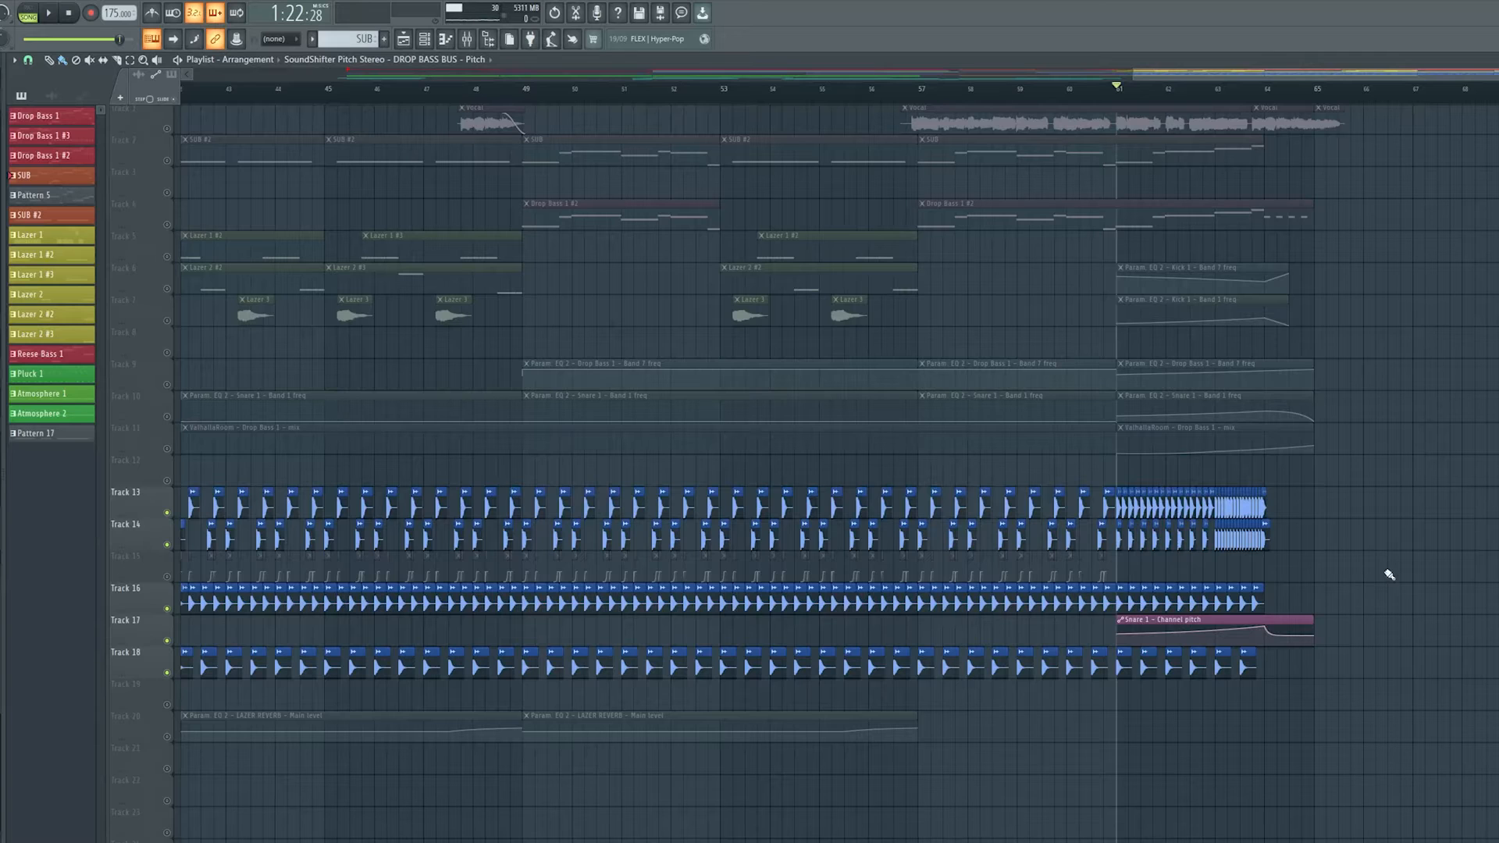
{"action": "scroll", "coordinate": [1323, 591], "scroll_direction": "up", "scroll_amount": 5}
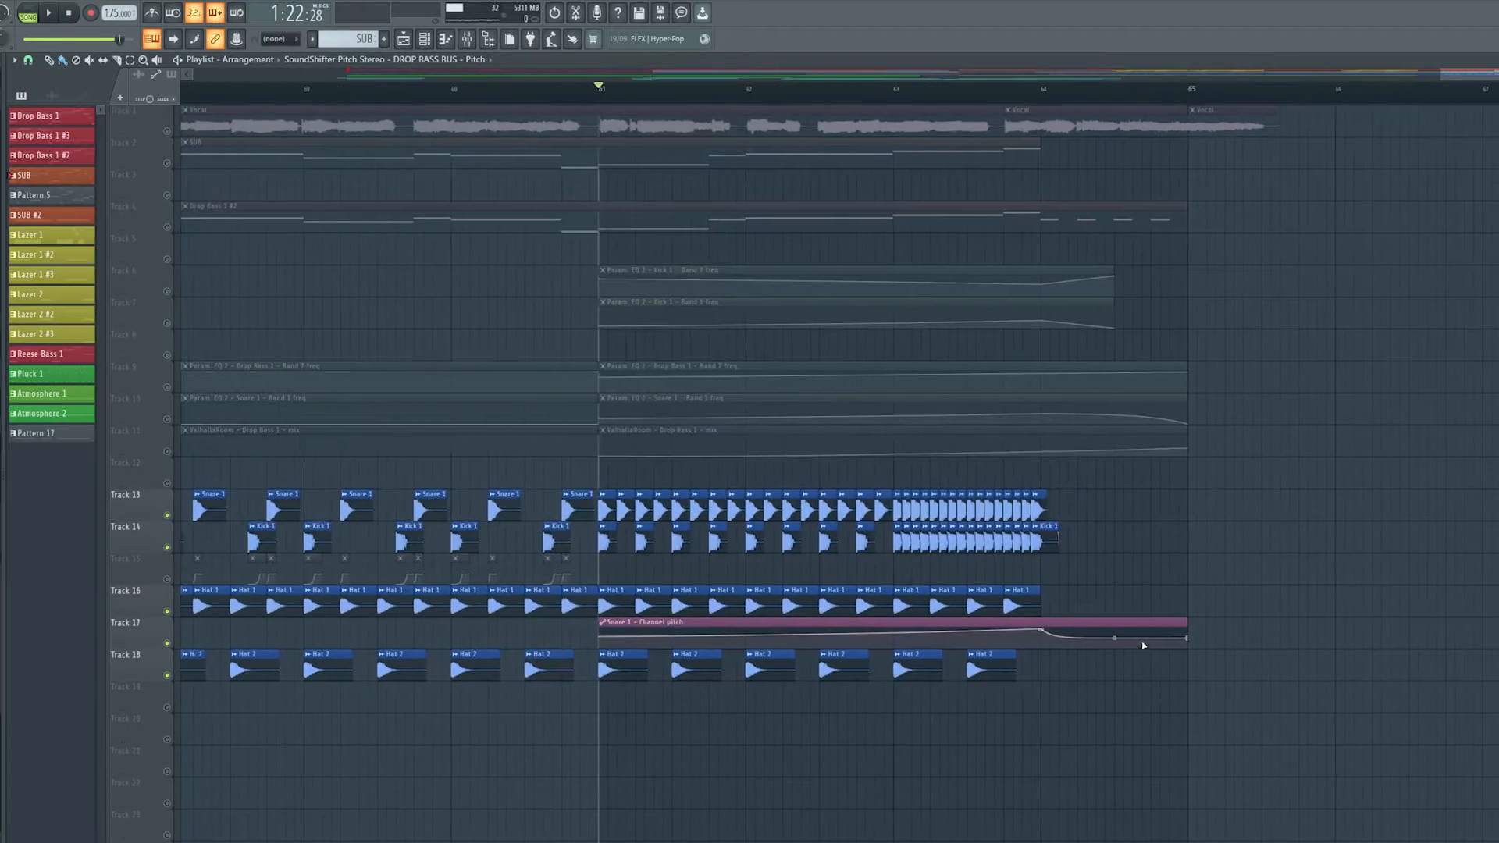
{"action": "double_click", "coordinate": [901, 503]}
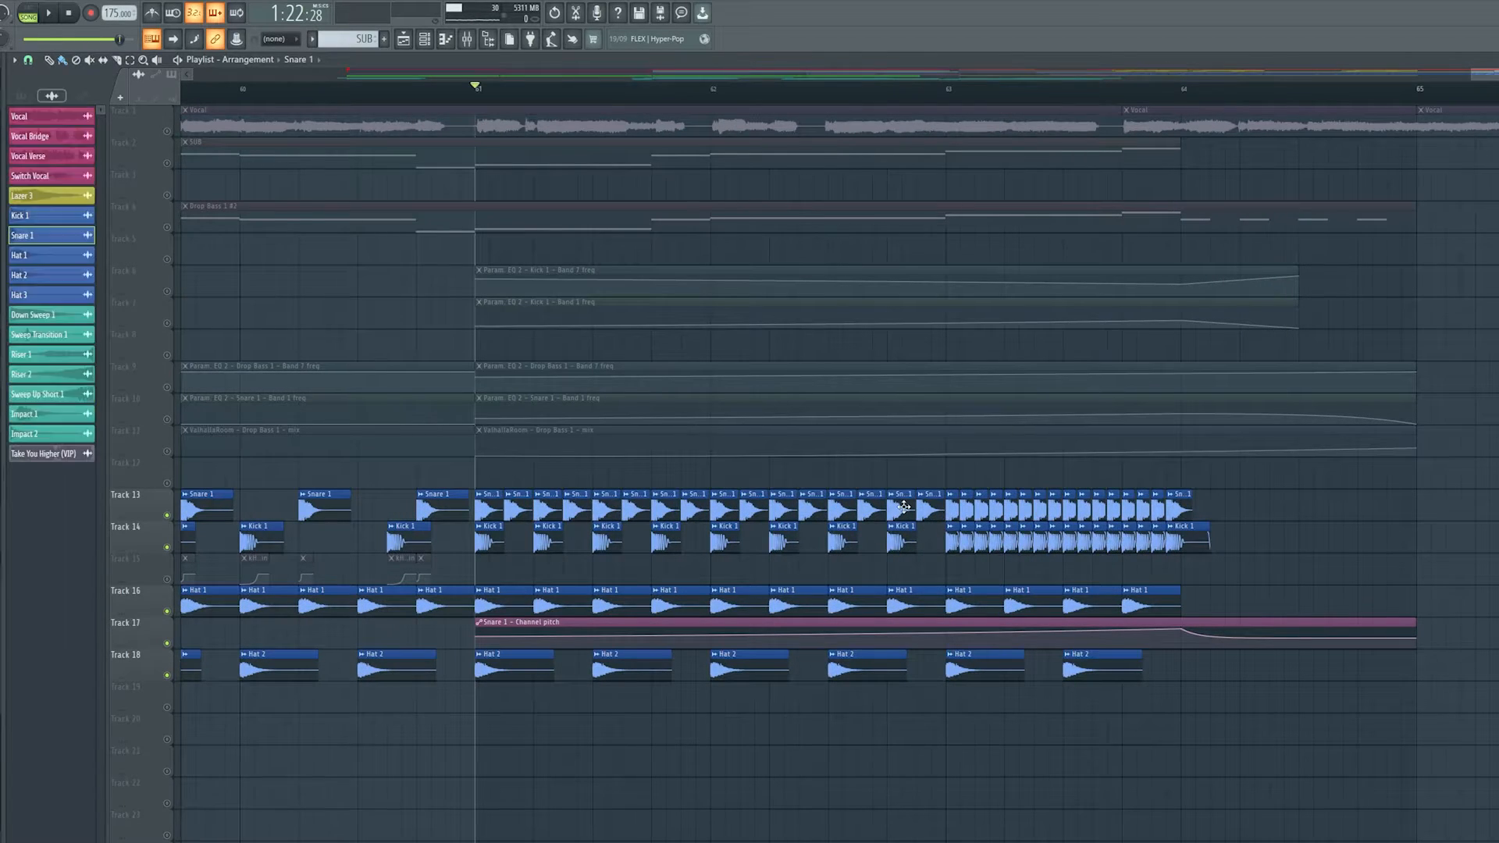
{"action": "left_click_drag", "start_coordinate": [273, 139], "coordinate": [936, 403]}
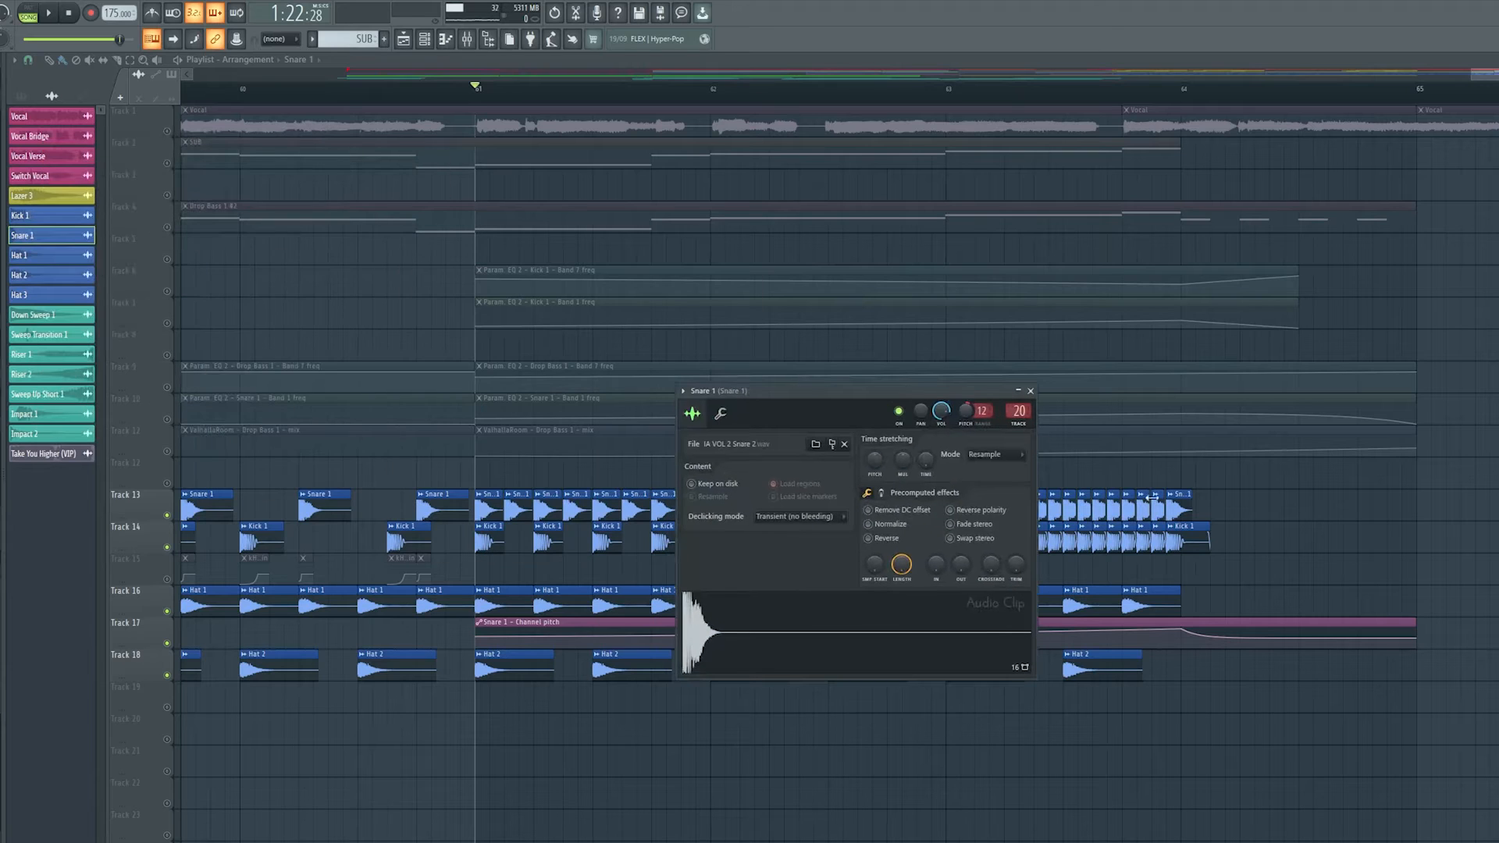
{"action": "key", "text": "Escape"}
{"action": "scroll", "coordinate": [1081, 552], "scroll_direction": "down", "scroll_amount": 2}
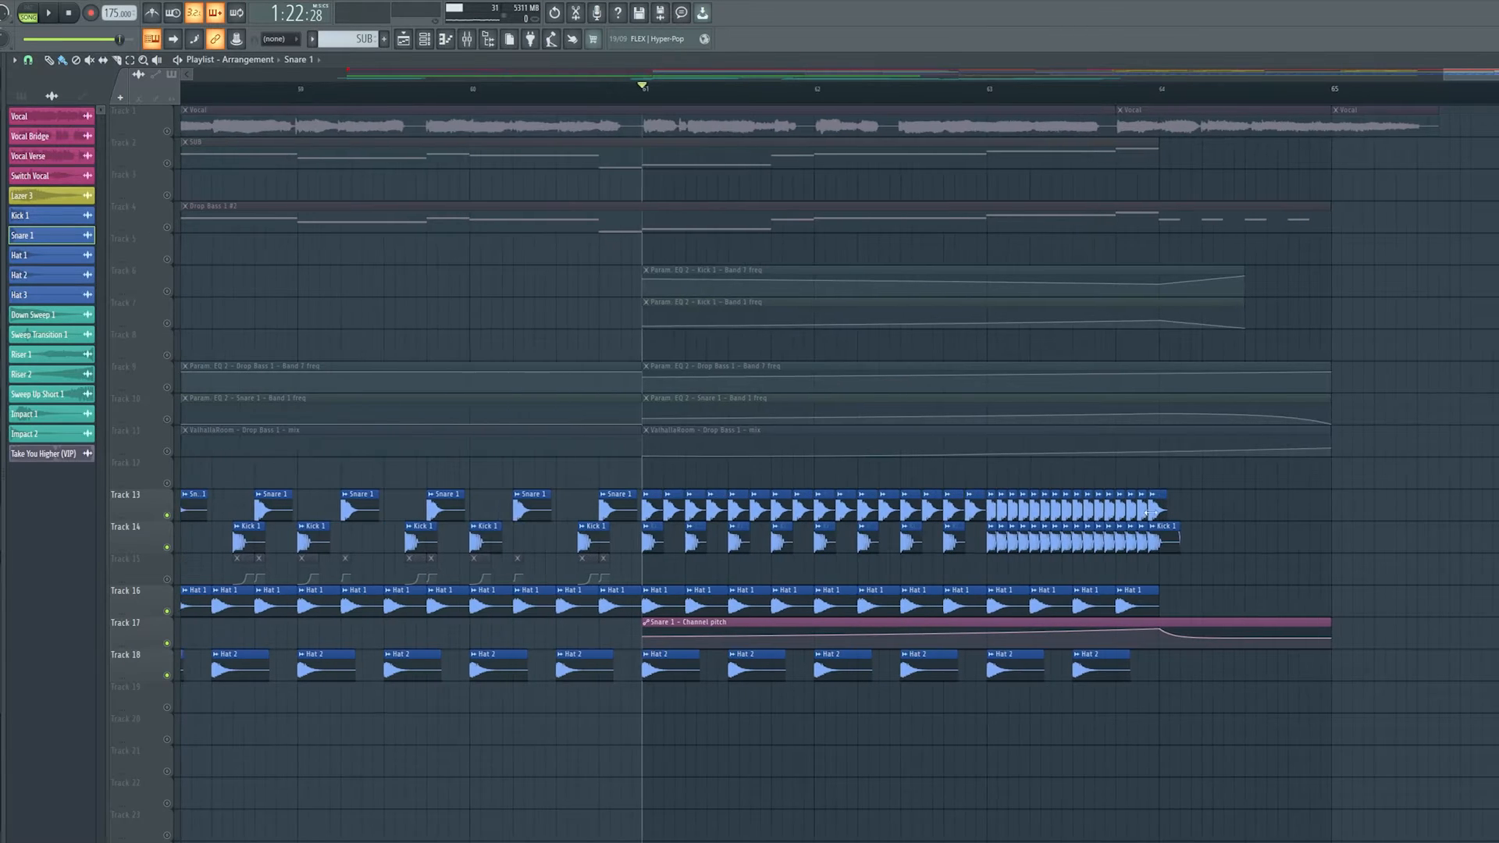
{"action": "key", "text": "space"}
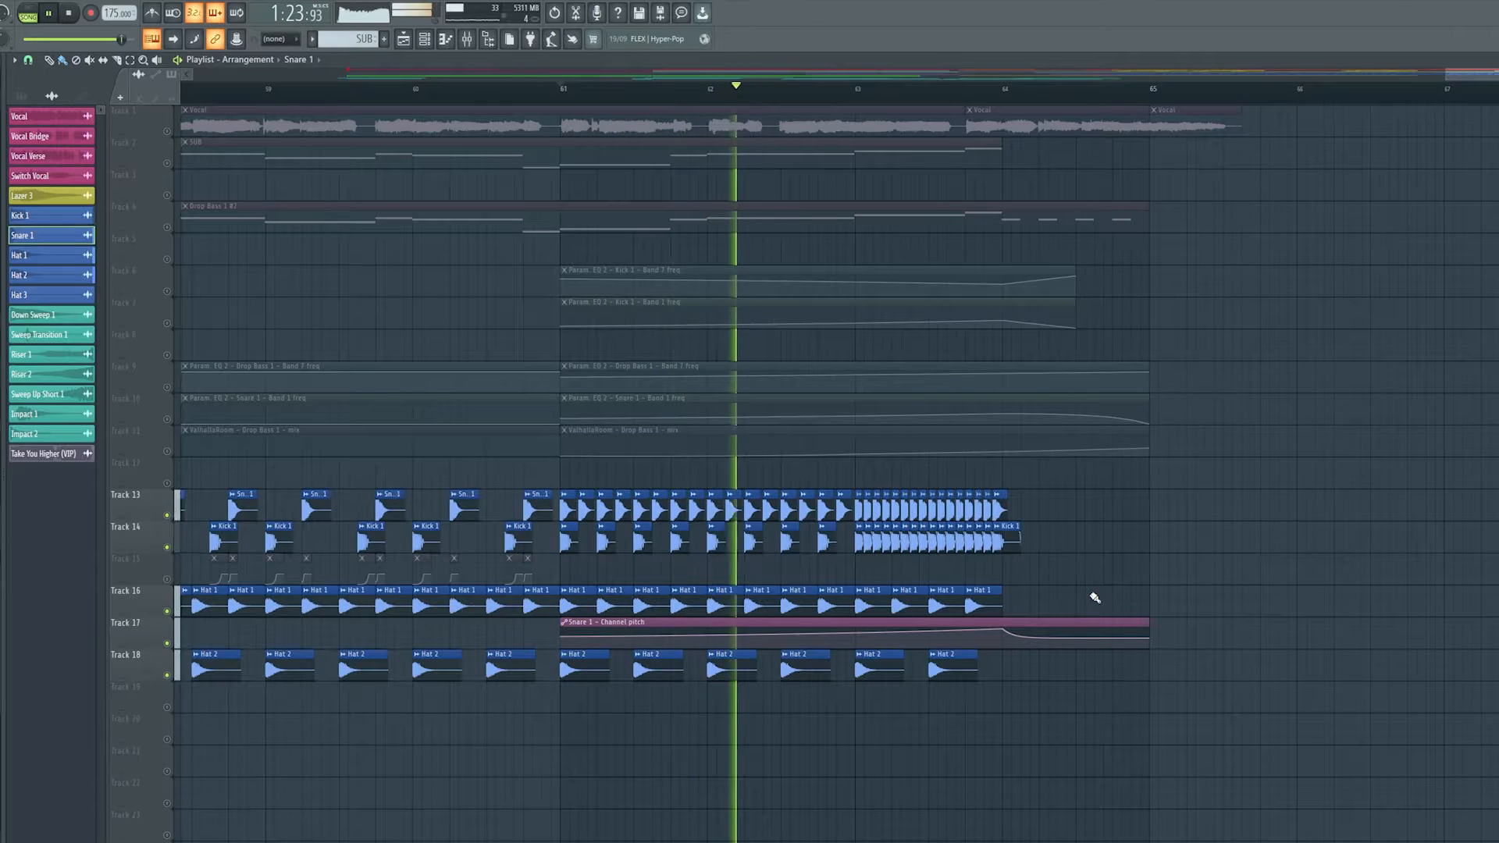
Move one Kick 1 clip of the fast build-up roll from Track 14 down to Track 15.
{"action": "scroll", "coordinate": [1090, 584], "scroll_direction": "up", "scroll_amount": 2}
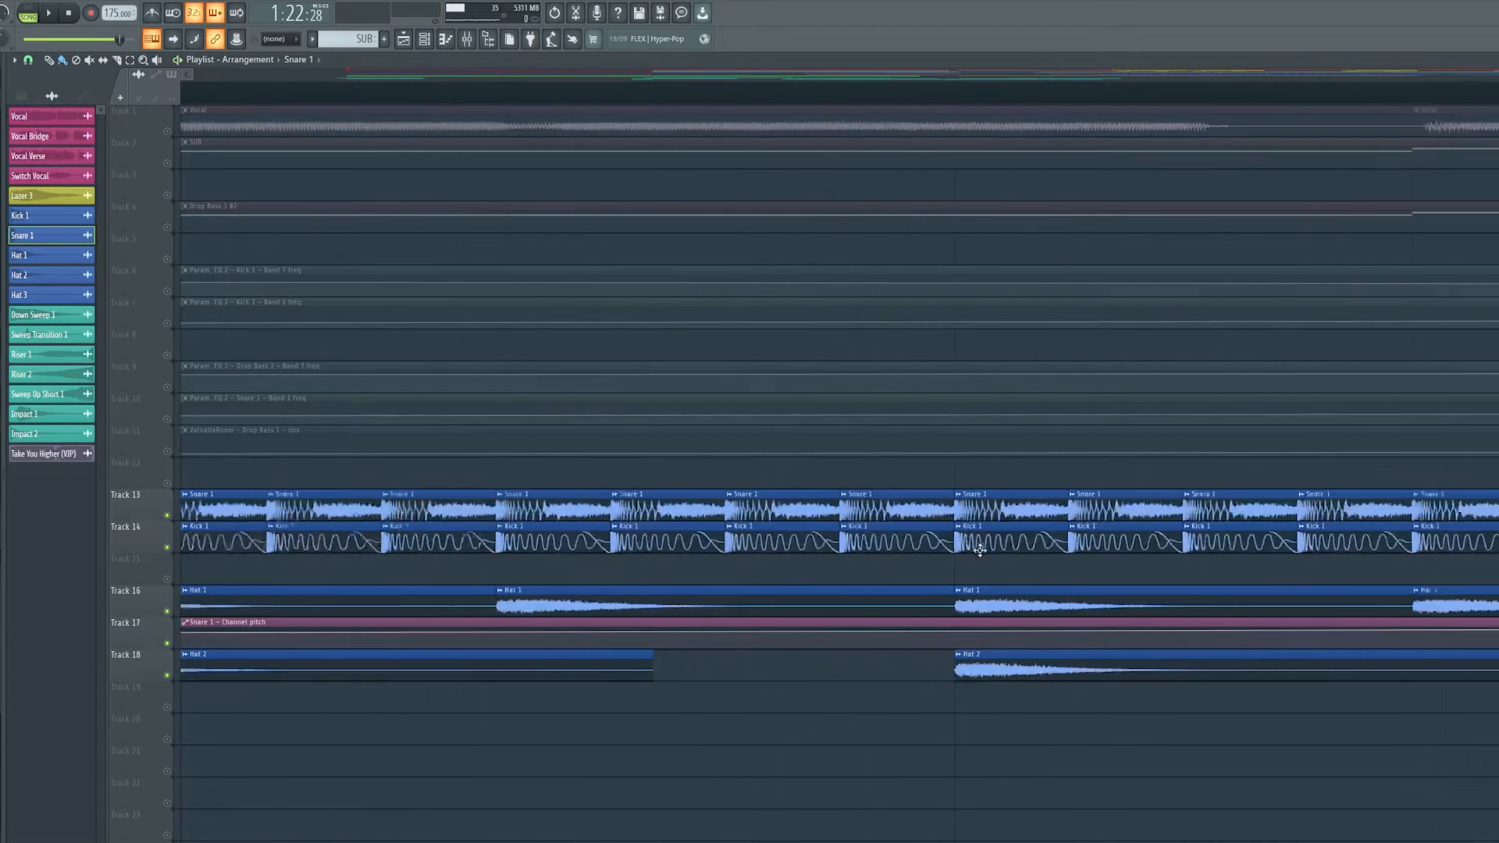
{"action": "scroll", "coordinate": [979, 547], "scroll_direction": "up", "scroll_amount": 1}
{"action": "left_click_drag", "start_coordinate": [1023, 583], "coordinate": [1017, 538]}
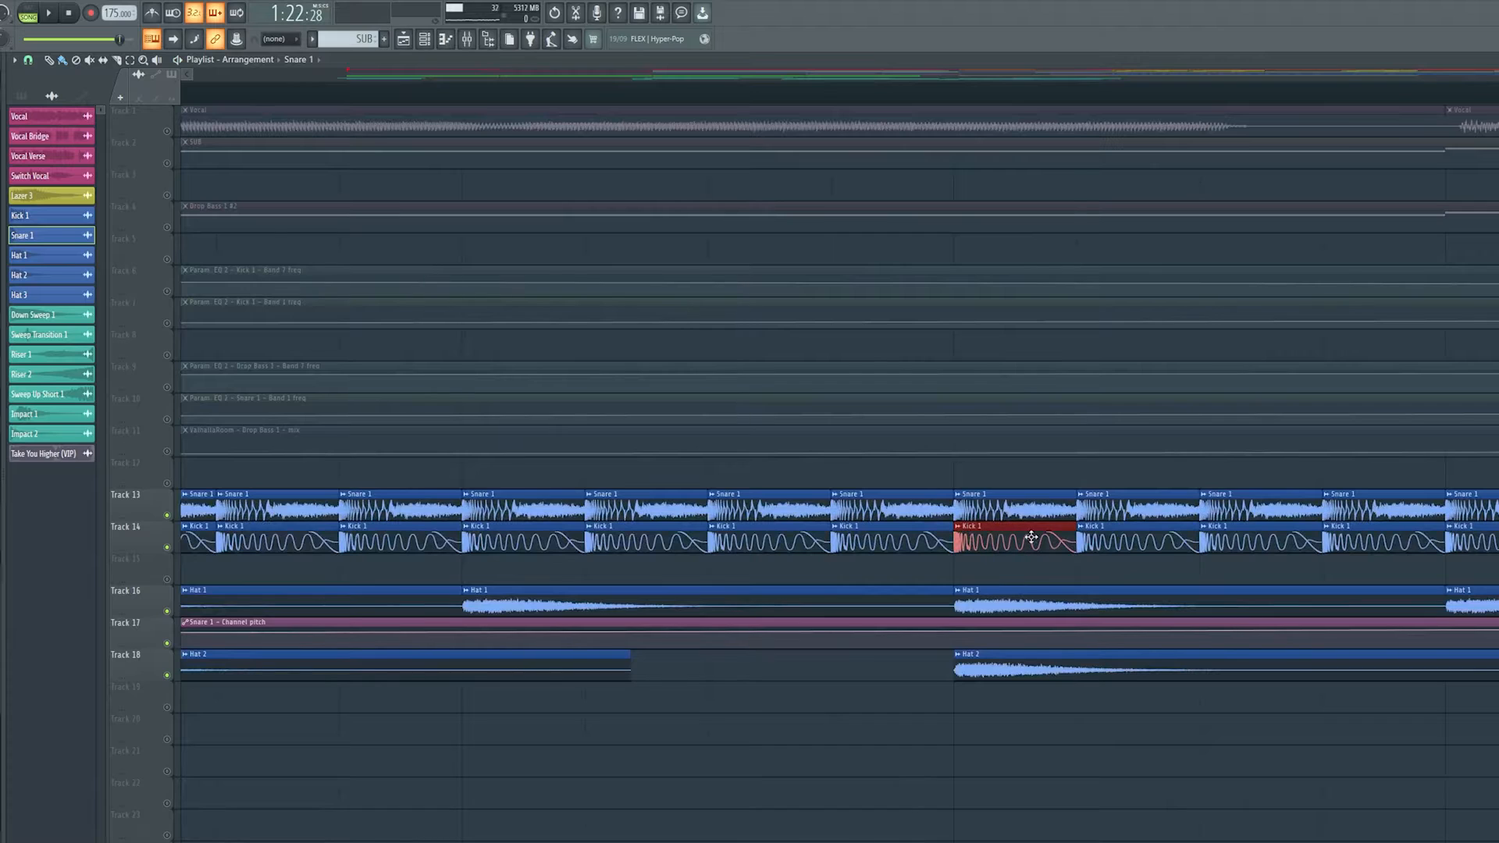
{"action": "key", "text": "shift+Down"}
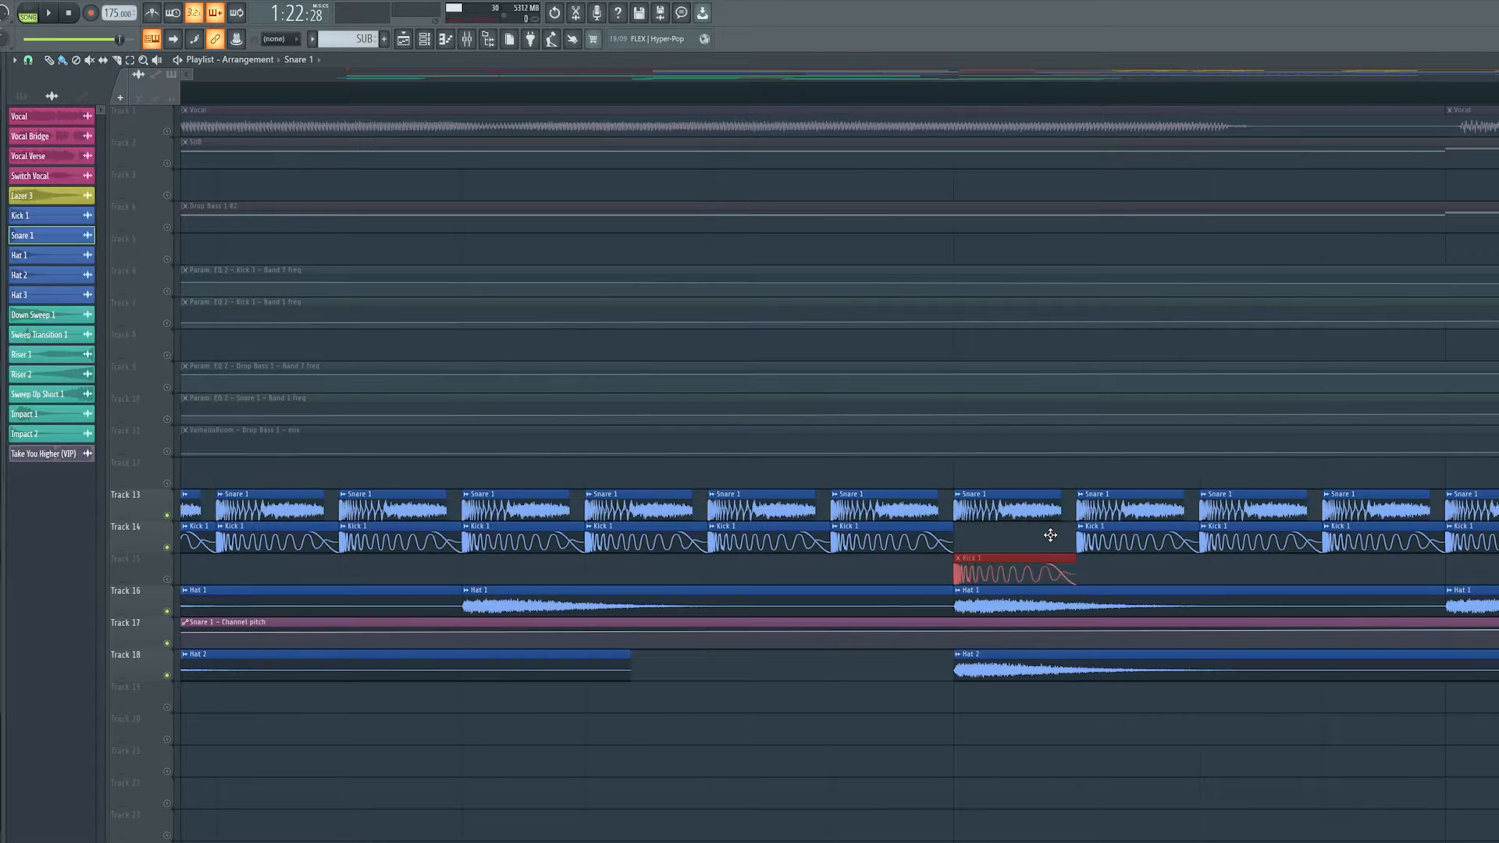
{"action": "left_click", "coordinate": [1076, 574]}
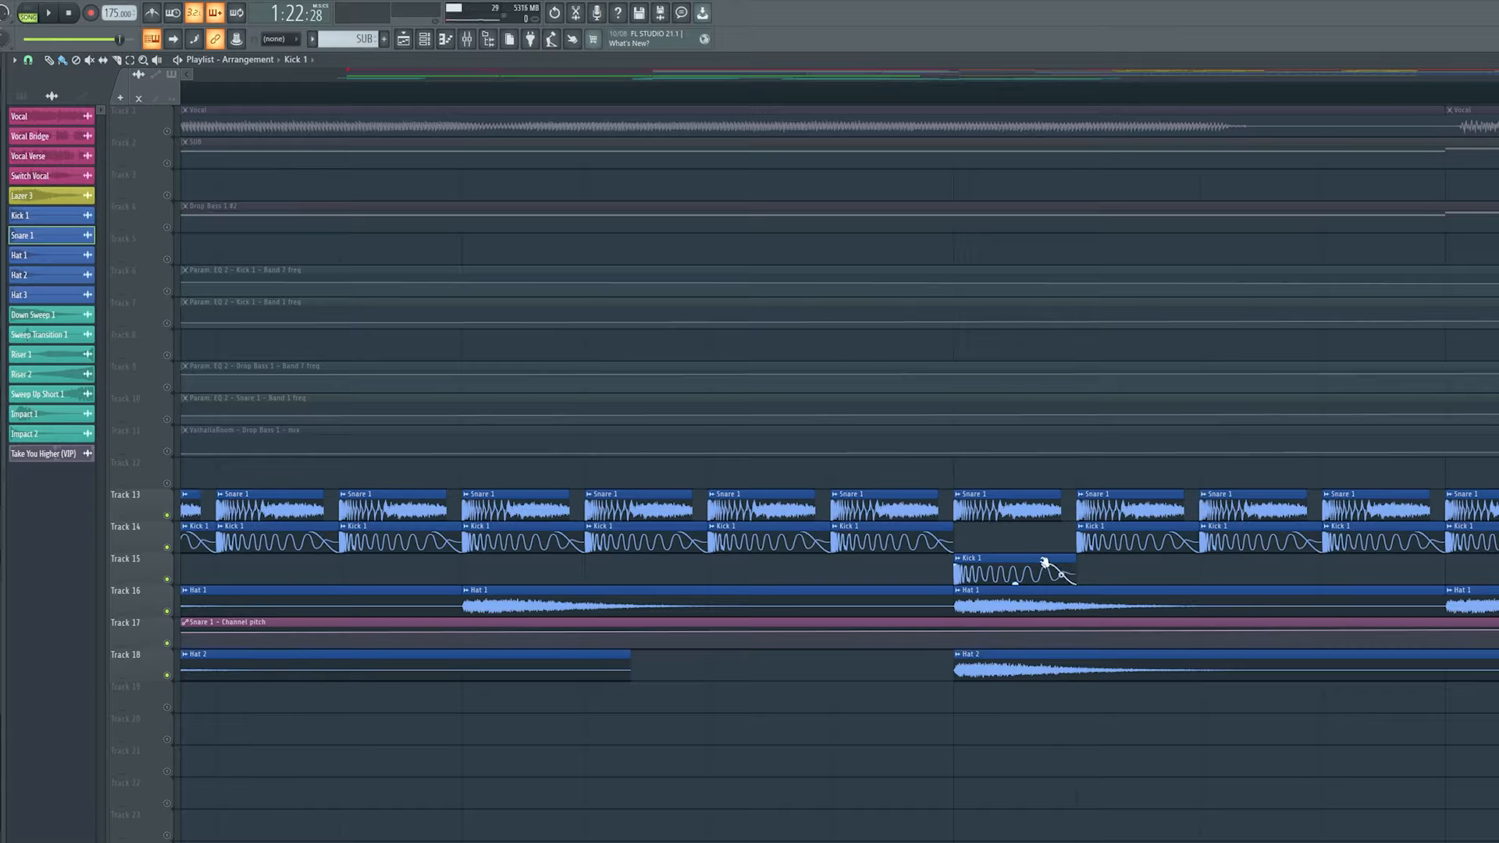
{"action": "right_click", "coordinate": [1049, 561]}
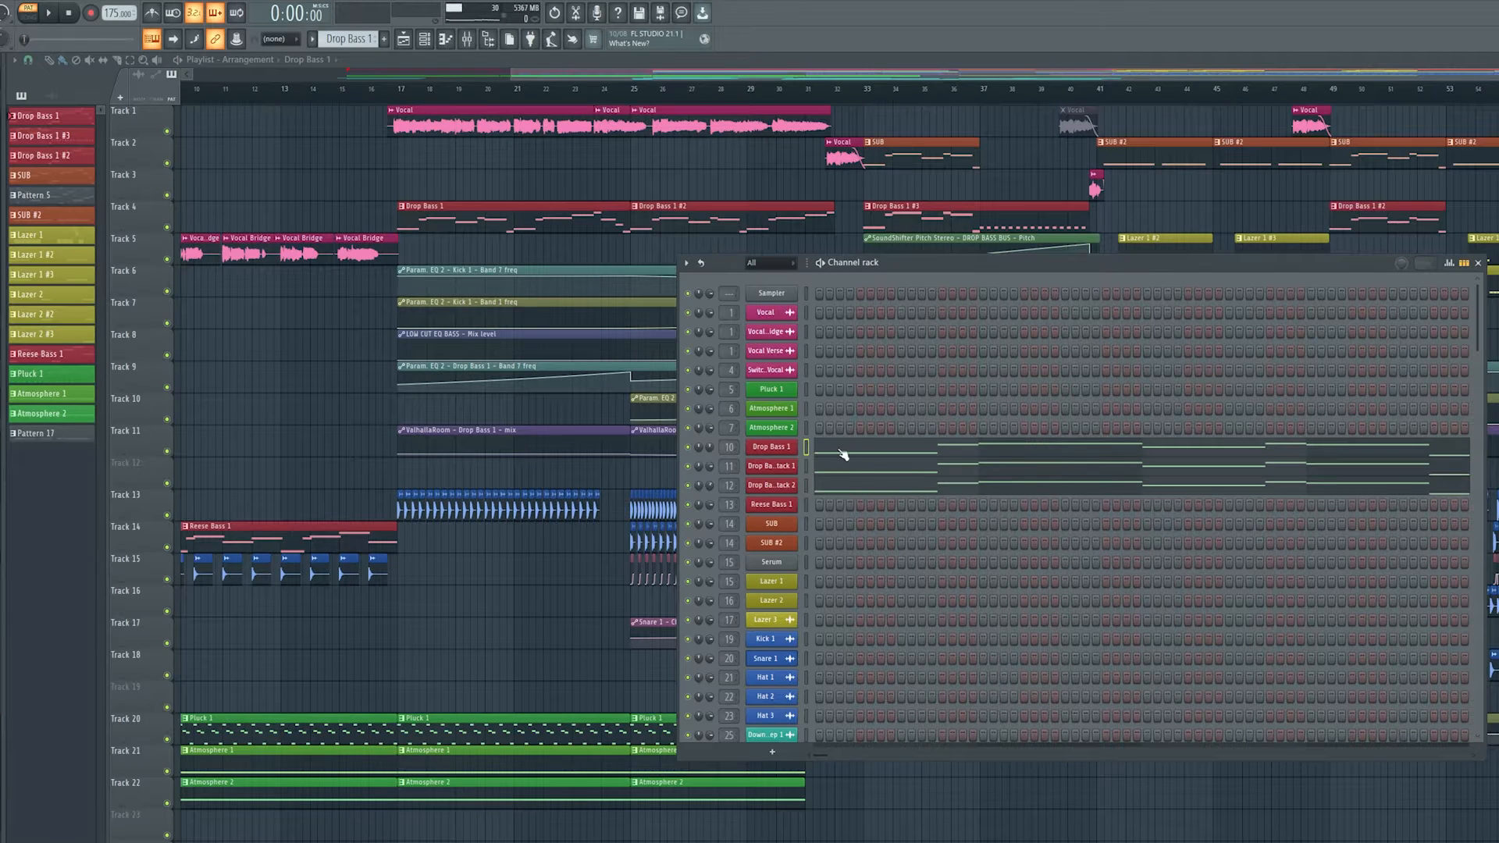
Open the Drop Bass 1 notes in the piano roll and play the bass melody.
{"action": "left_click", "coordinate": [862, 454]}
{"action": "scroll", "coordinate": [679, 489], "scroll_direction": "up", "scroll_amount": 1}
{"action": "scroll", "coordinate": [312, 234], "scroll_direction": "down", "scroll_amount": 2}
{"action": "key", "text": "space"}
{"action": "scroll", "coordinate": [385, 325], "scroll_direction": "up", "scroll_amount": 3}
{"action": "scroll", "coordinate": [459, 388], "scroll_direction": "down", "scroll_amount": 1}
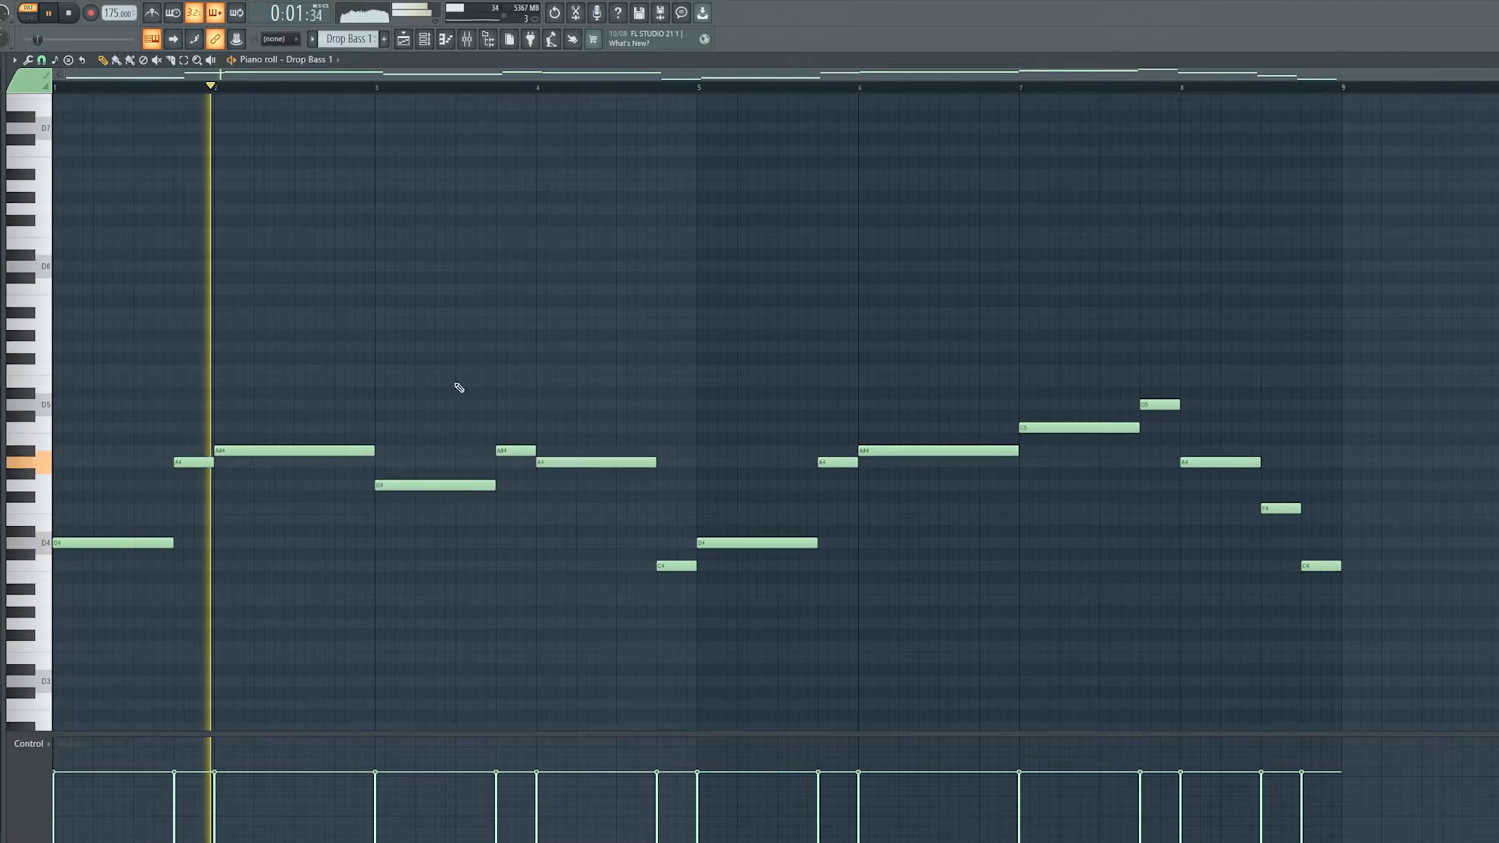
{"action": "scroll", "coordinate": [539, 414], "scroll_direction": "up", "scroll_amount": 1}
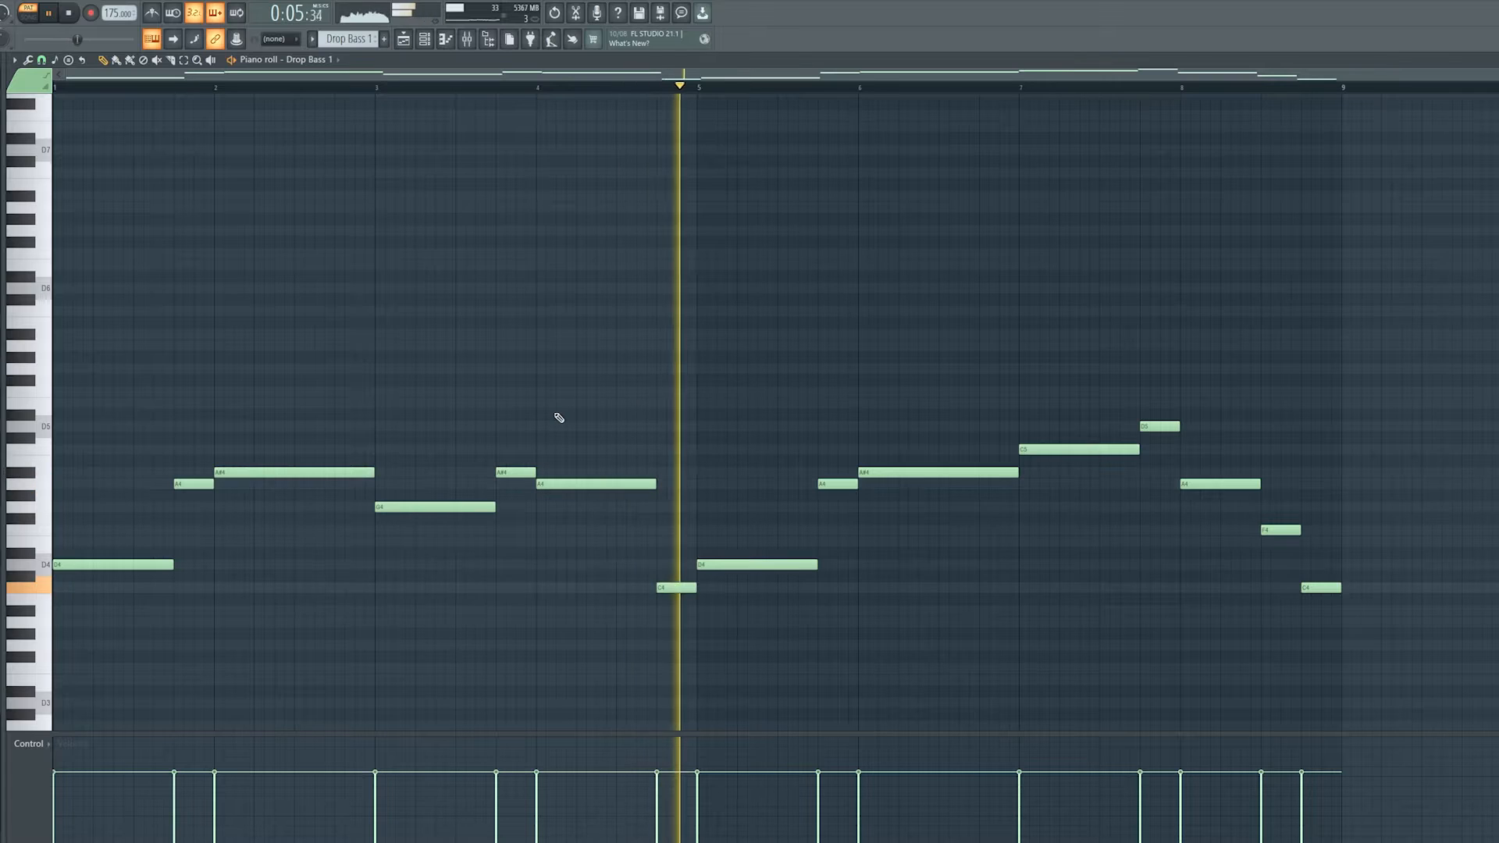
{"action": "scroll", "coordinate": [826, 382], "scroll_direction": "down", "scroll_amount": 1}
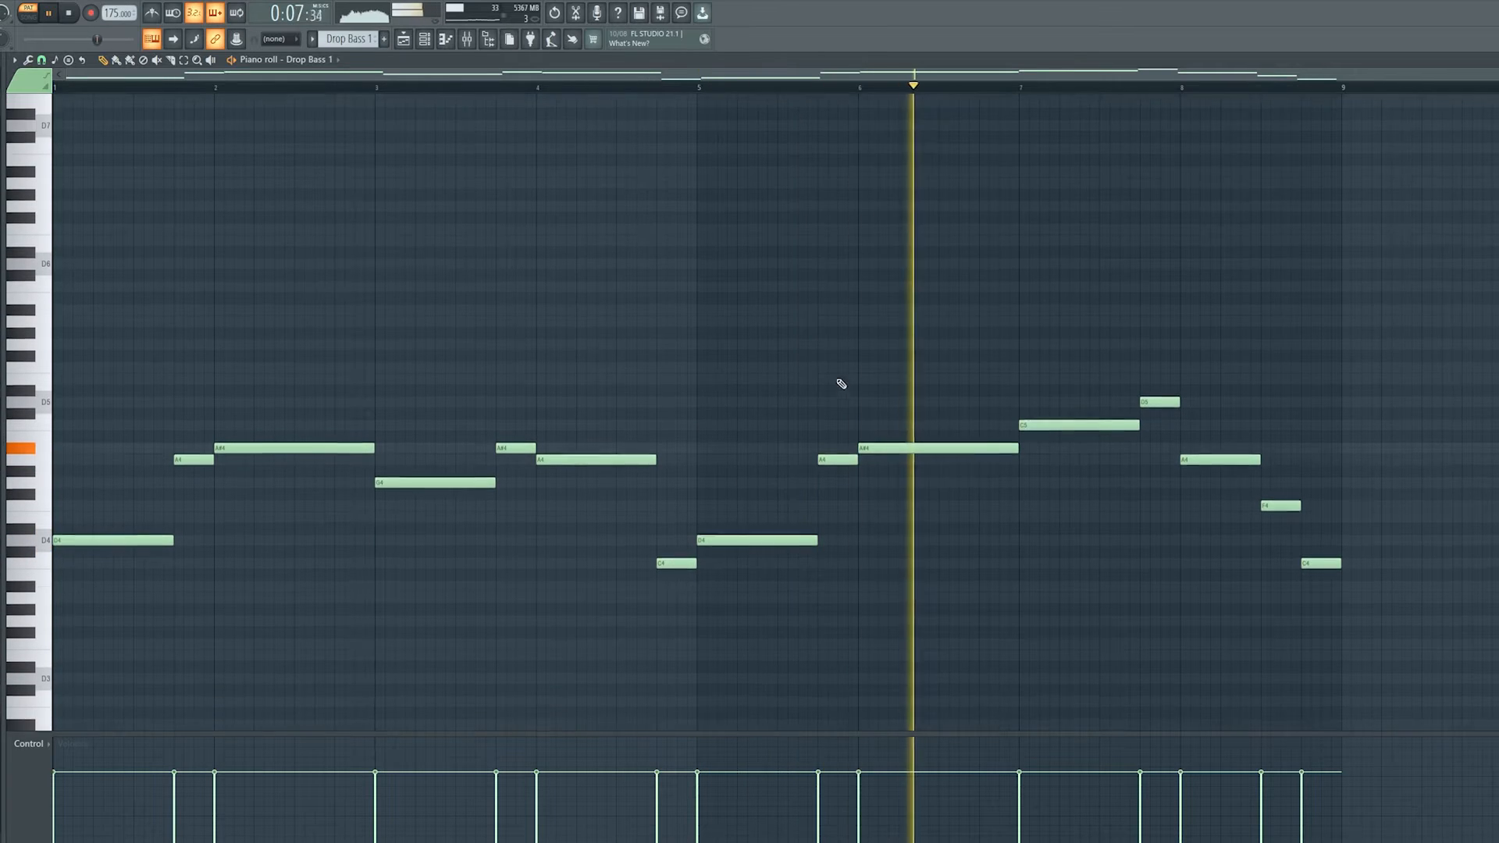
{"action": "scroll", "coordinate": [950, 388], "scroll_direction": "up", "scroll_amount": 1}
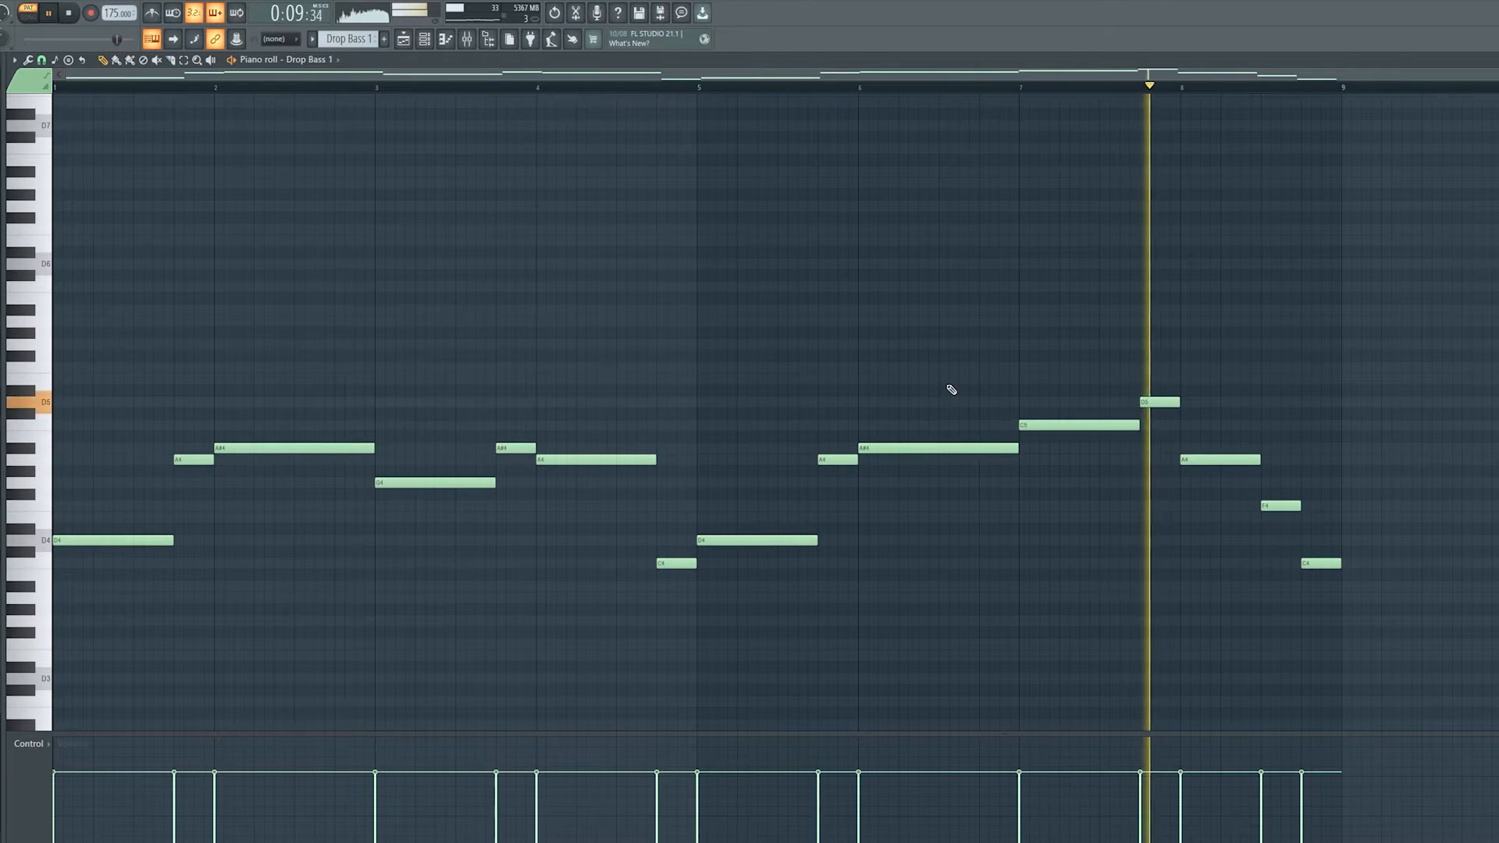
{"action": "key", "text": "space"}
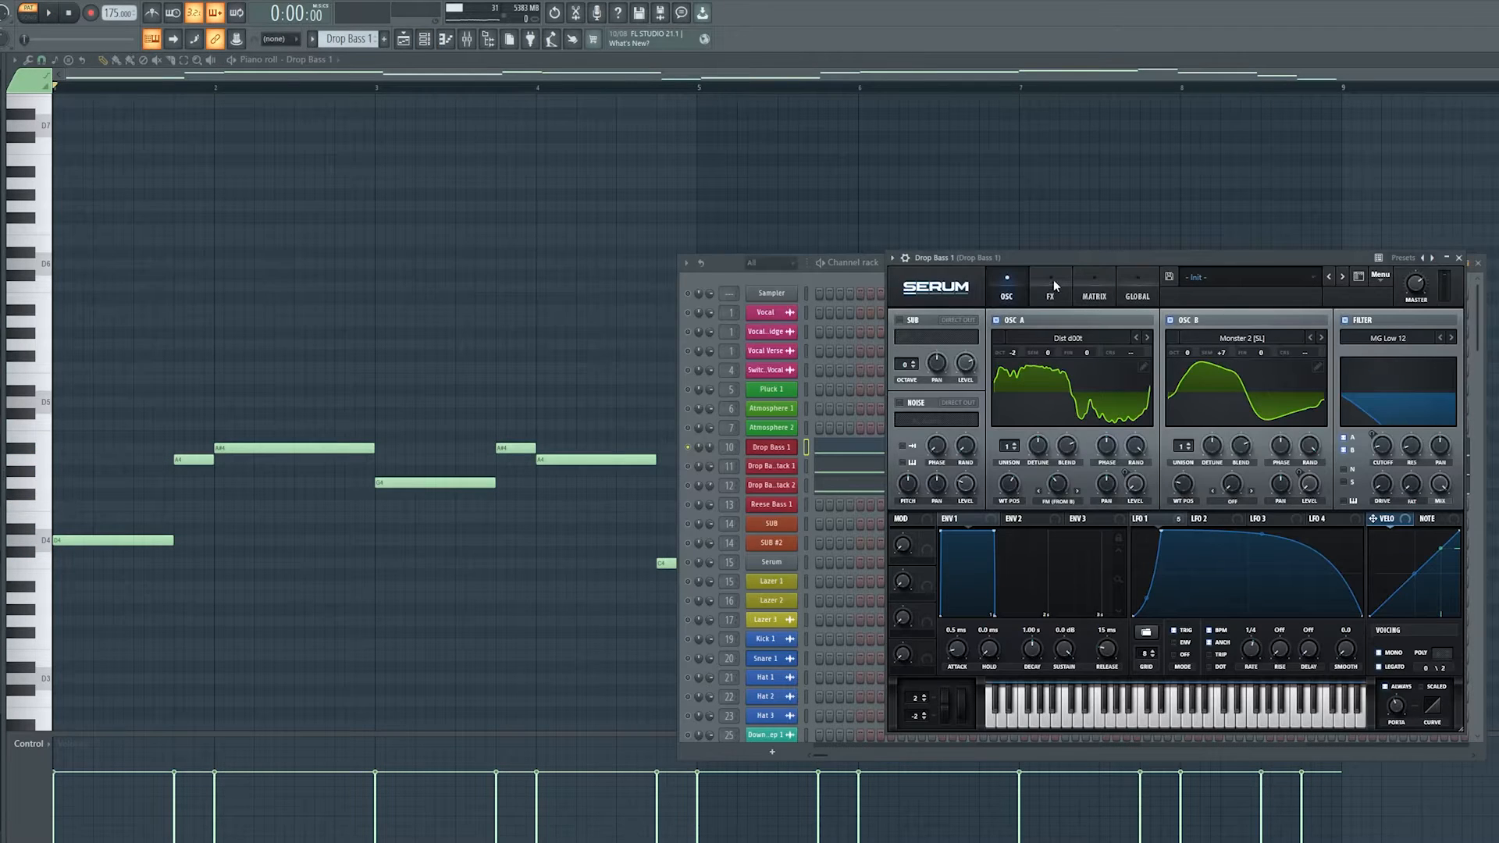
Examine the Drop Bass 1 Serum patch, including its oscillators, LFO 1 modulation and effects rack.
{"action": "left_click_drag", "start_coordinate": [1051, 255], "coordinate": [804, 266]}
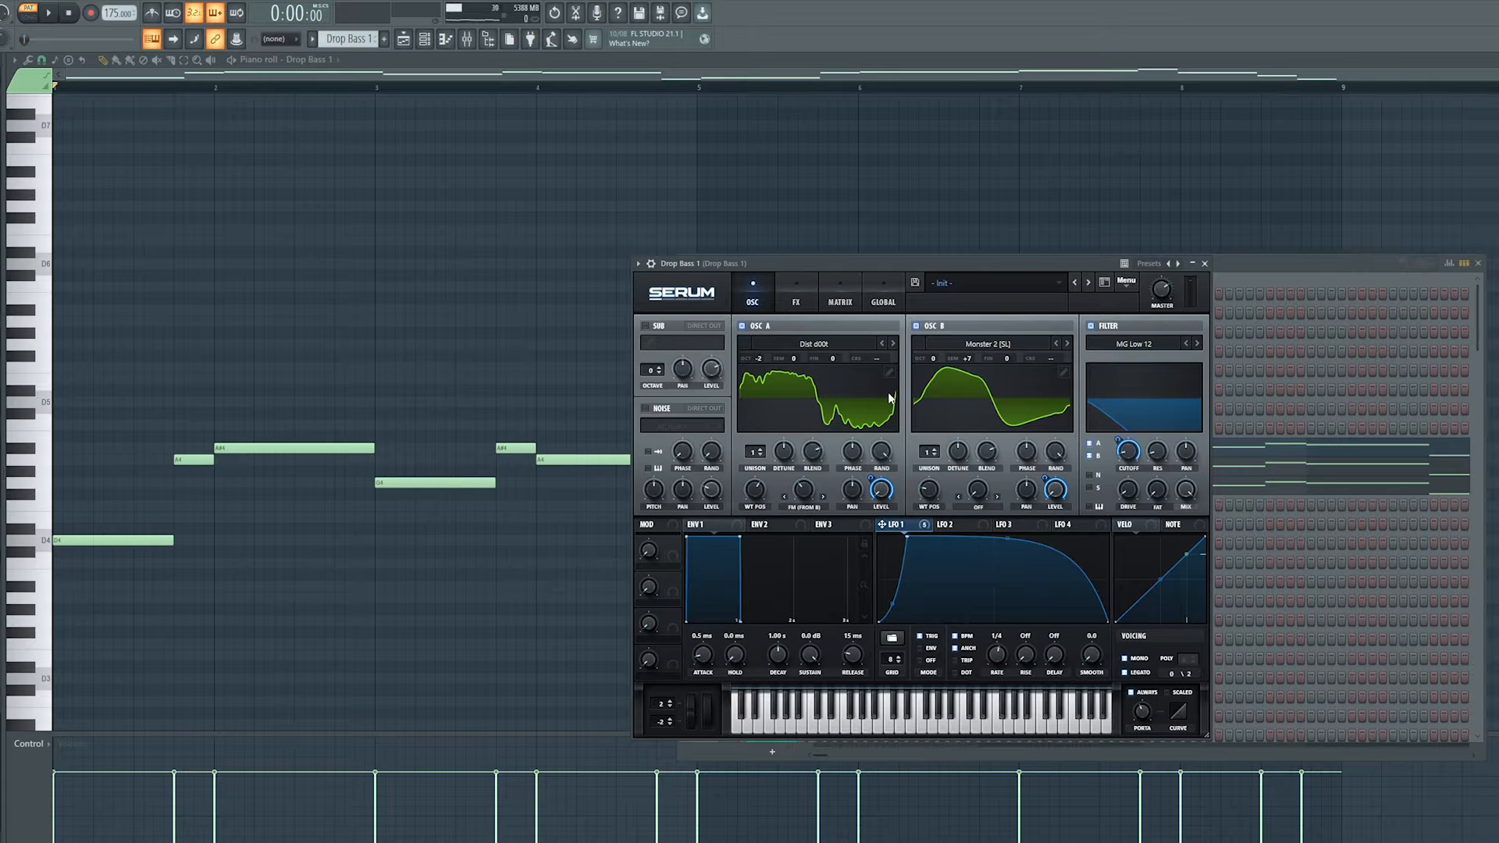
{"action": "left_click", "coordinate": [796, 299]}
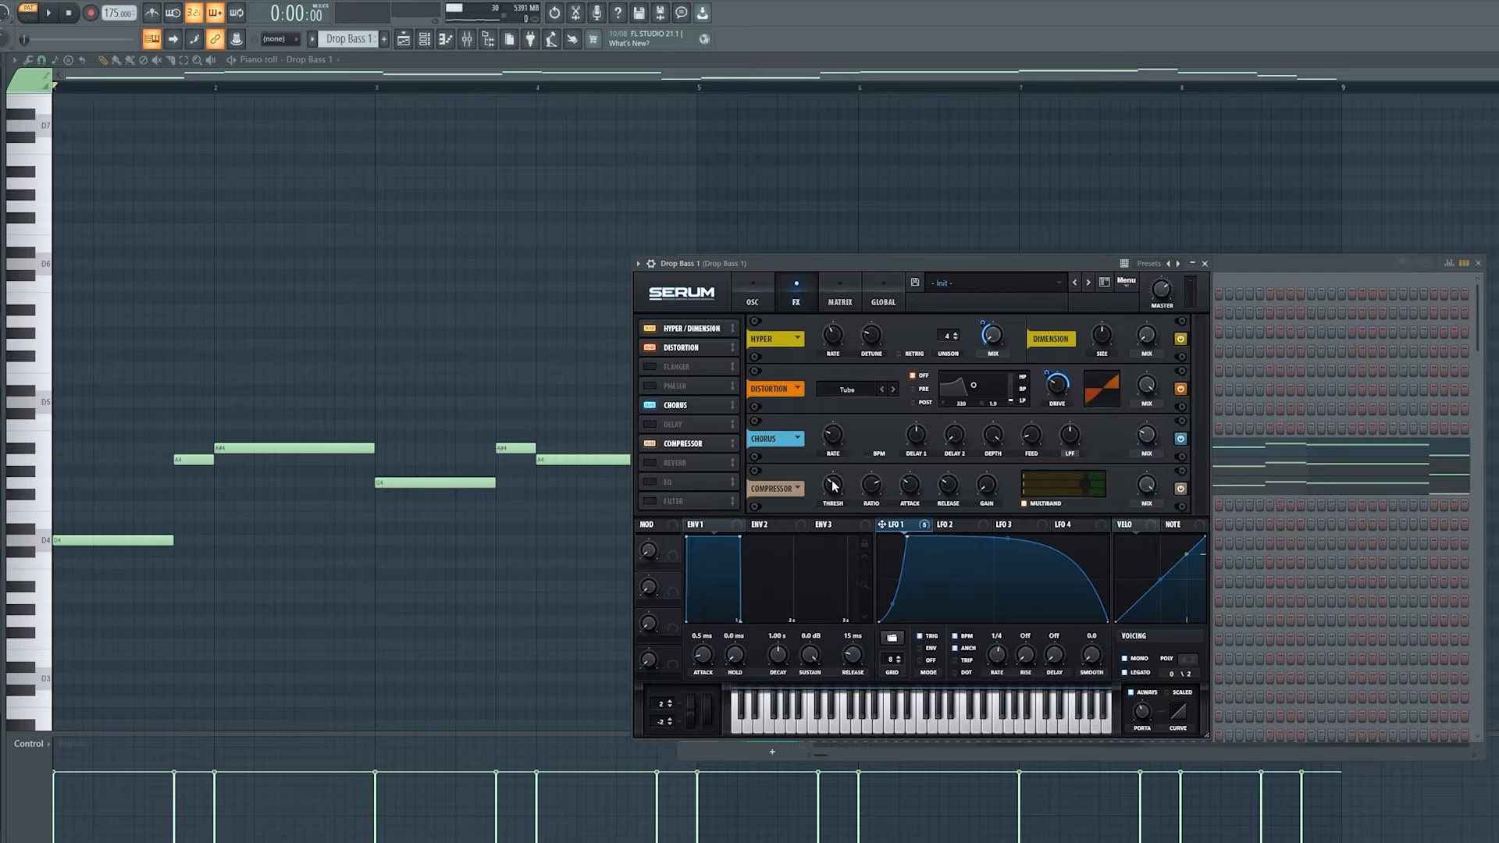
{"action": "left_click", "coordinate": [752, 301]}
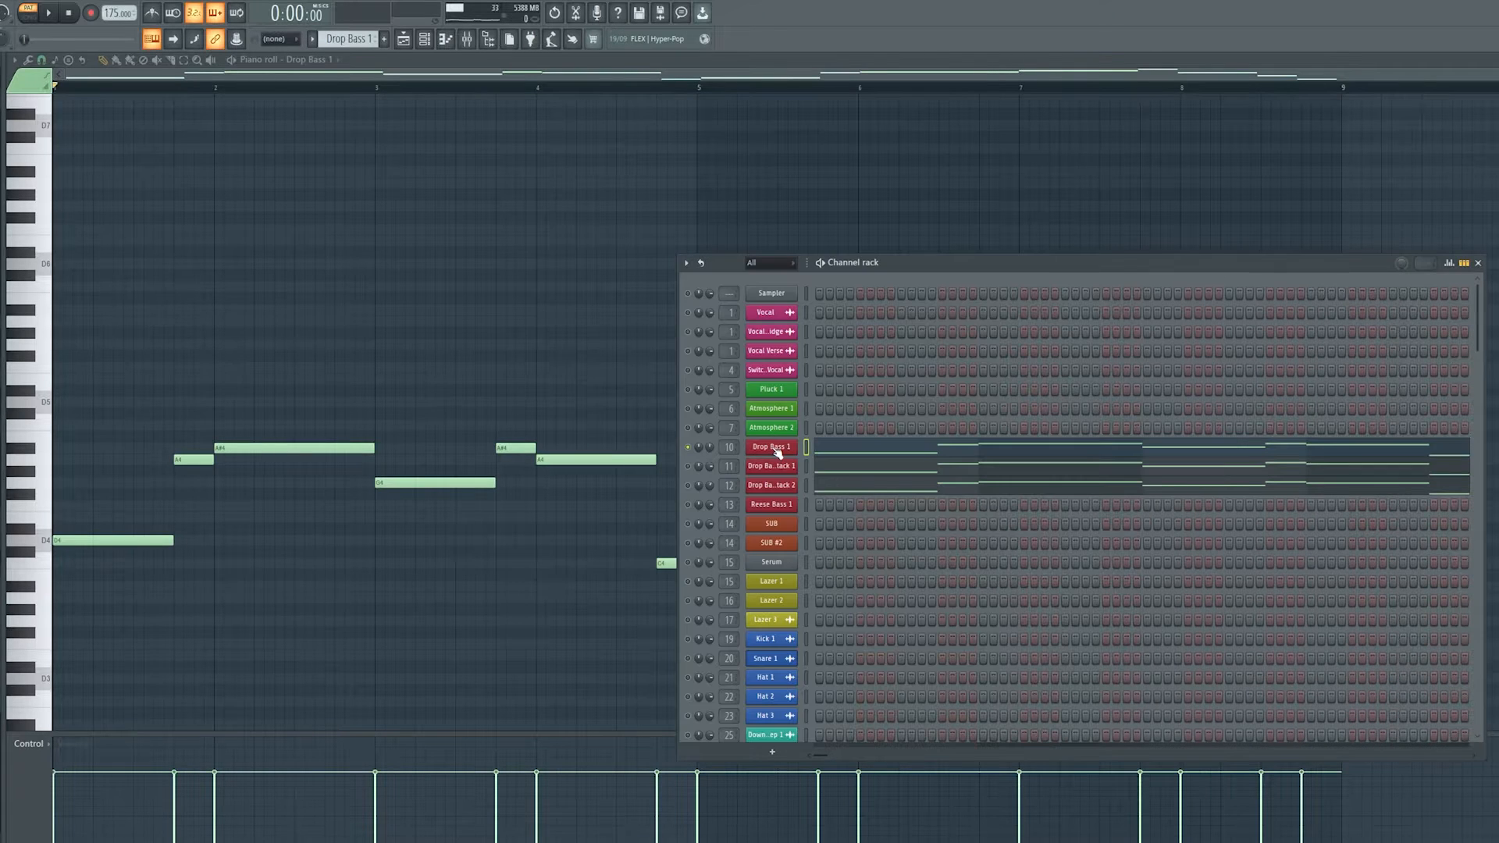
Play the Drop Bass 1 layer on its own with its Serum patch open, and close the synth window.
{"action": "key", "text": "space"}
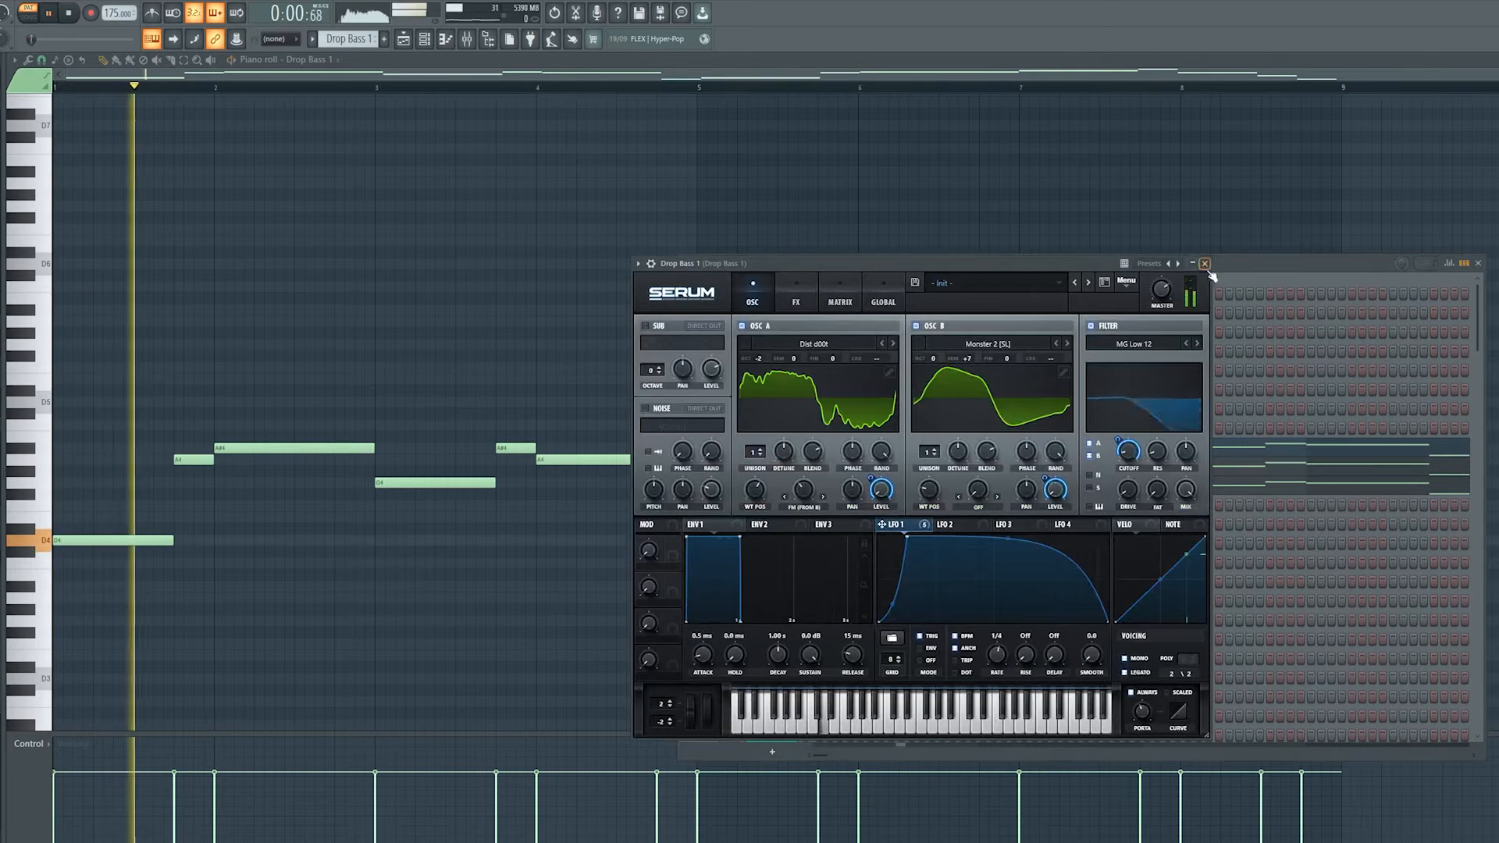
{"action": "key", "text": "space"}
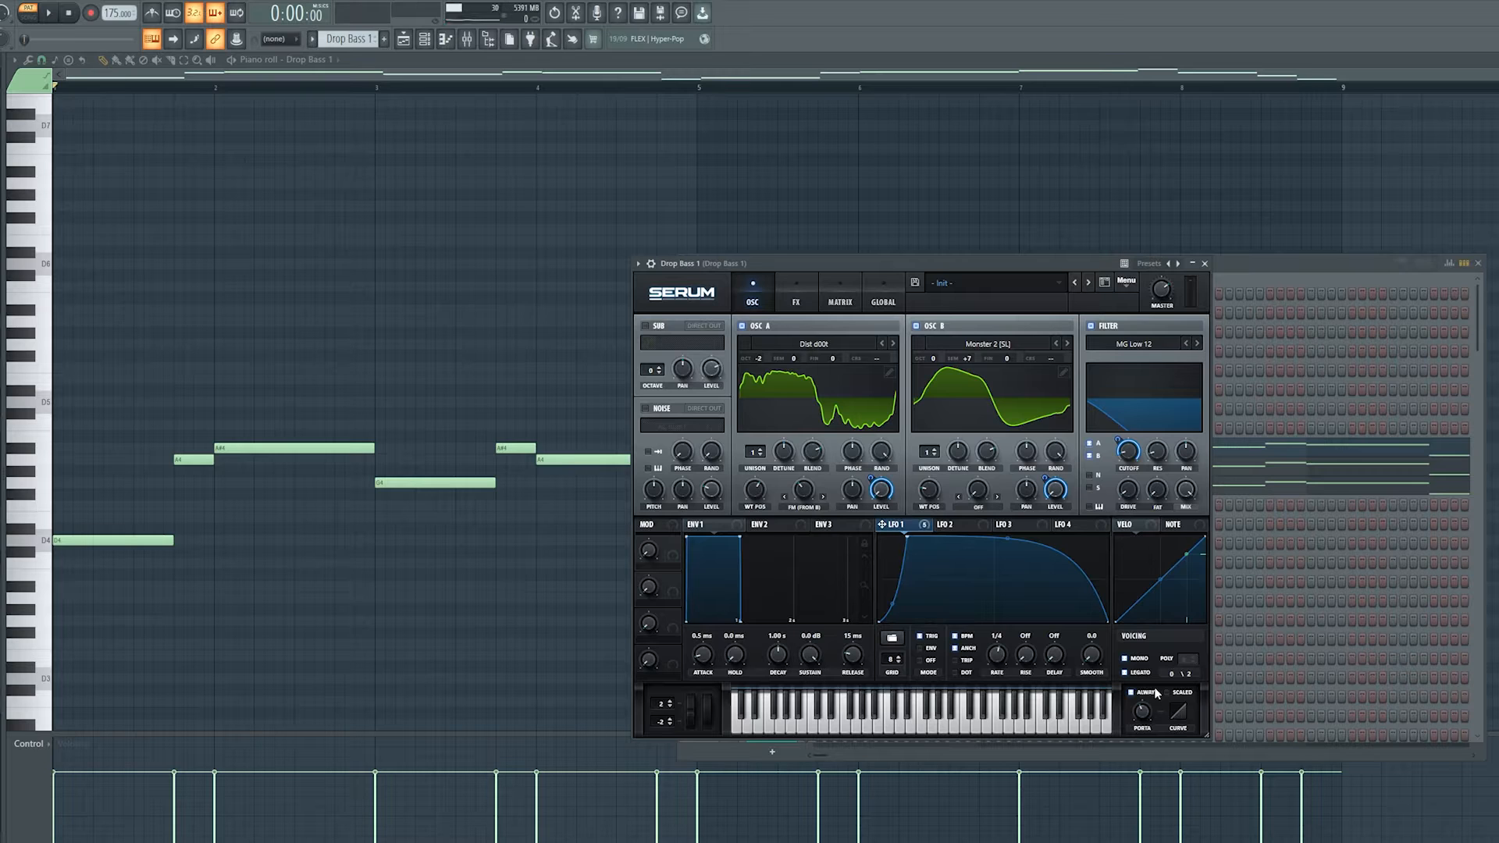
{"action": "left_click", "coordinate": [1205, 263]}
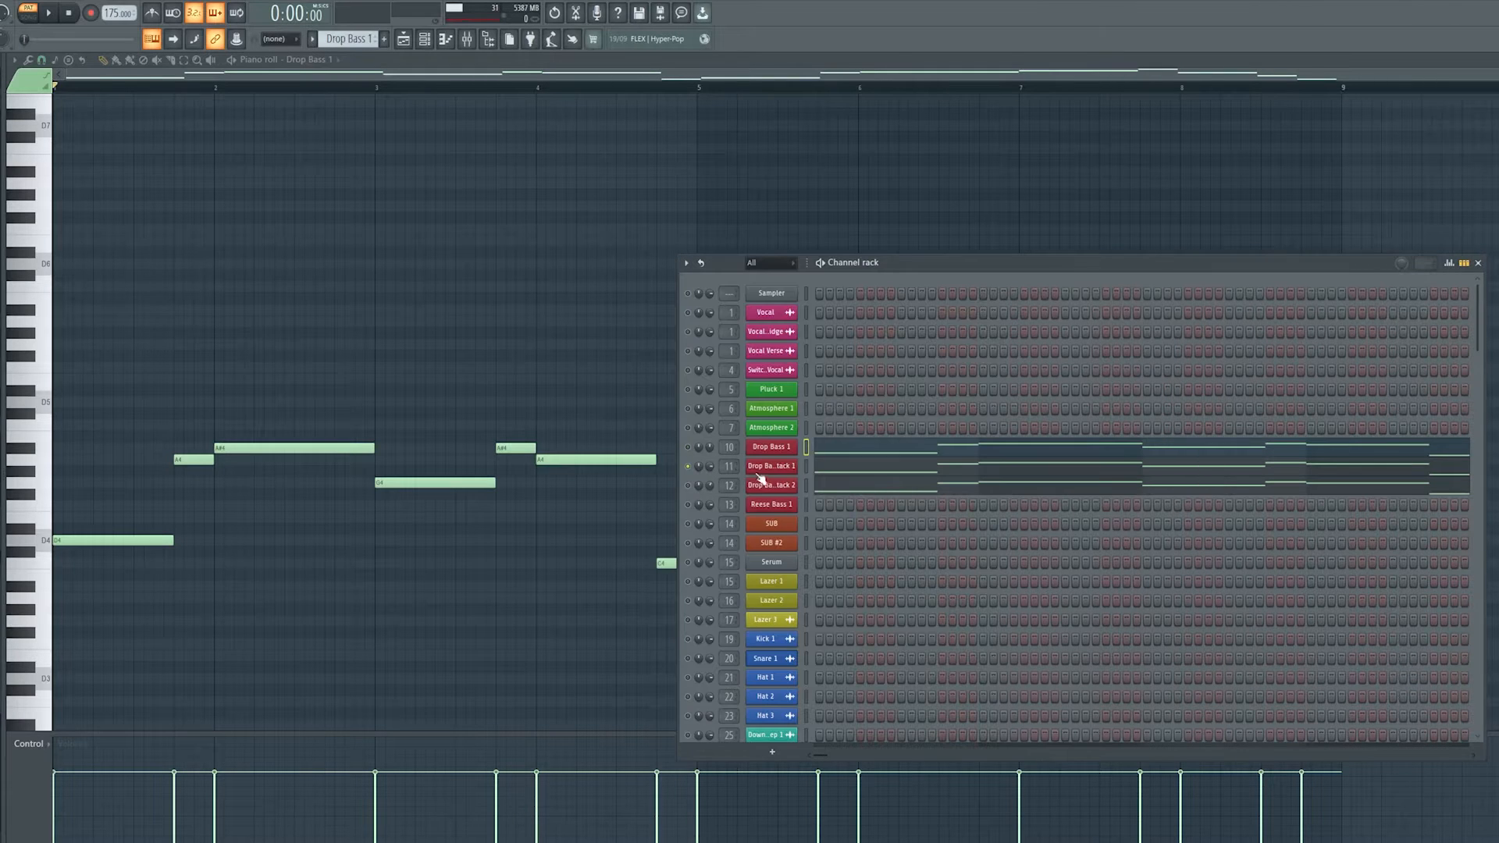
Open the Drop Bass Stack 1 Serum patch, reposition its window beside the notes and play the layer.
{"action": "left_click", "coordinate": [765, 466]}
{"action": "left_click_drag", "start_coordinate": [973, 222], "coordinate": [912, 270]}
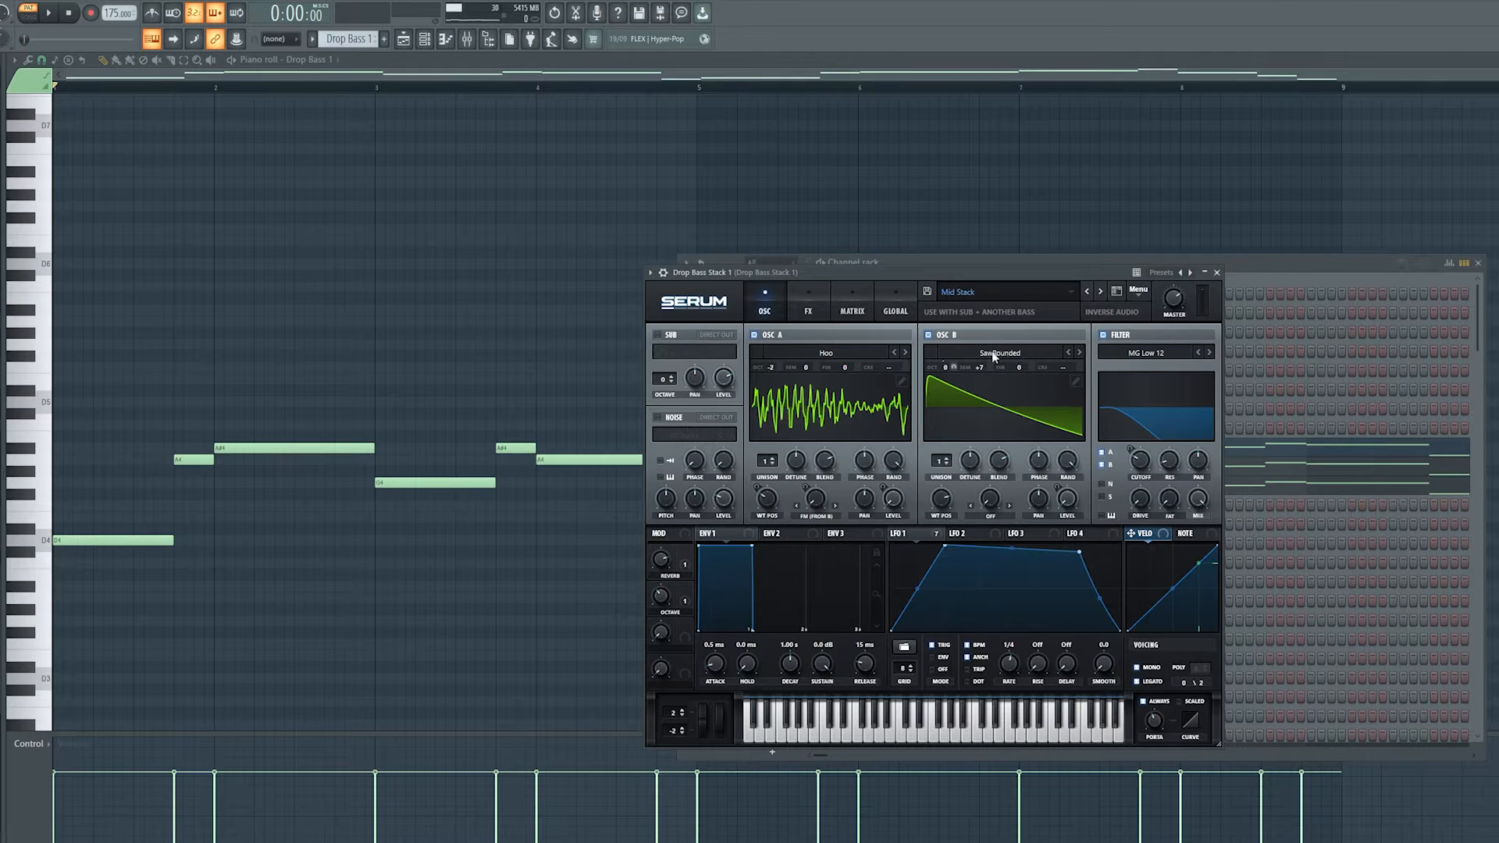
{"action": "left_click_drag", "start_coordinate": [940, 275], "coordinate": [895, 281]}
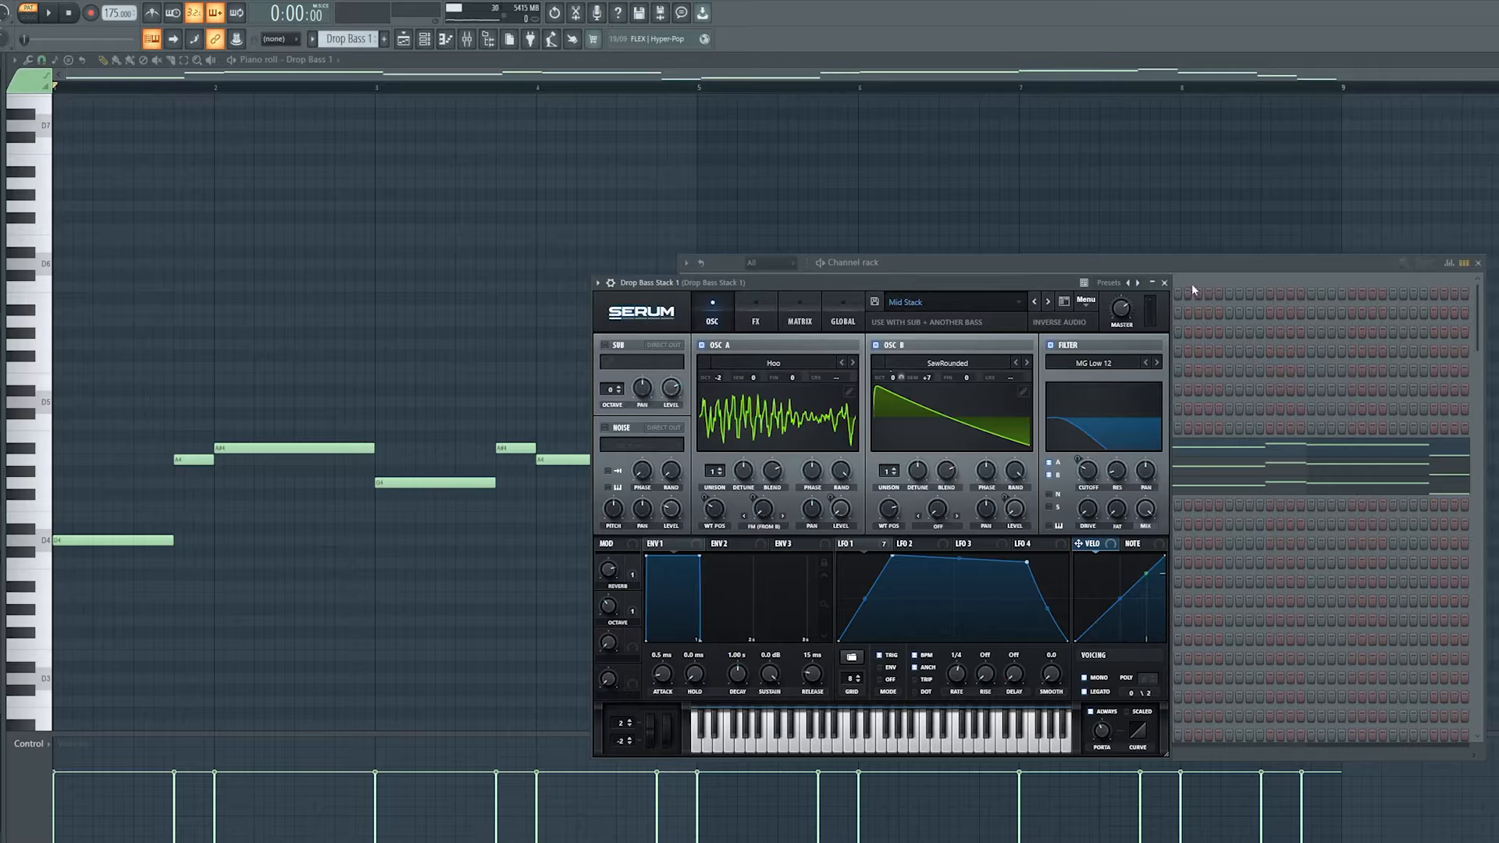
{"action": "left_click_drag", "start_coordinate": [997, 280], "coordinate": [1036, 285]}
{"action": "key", "text": "space"}
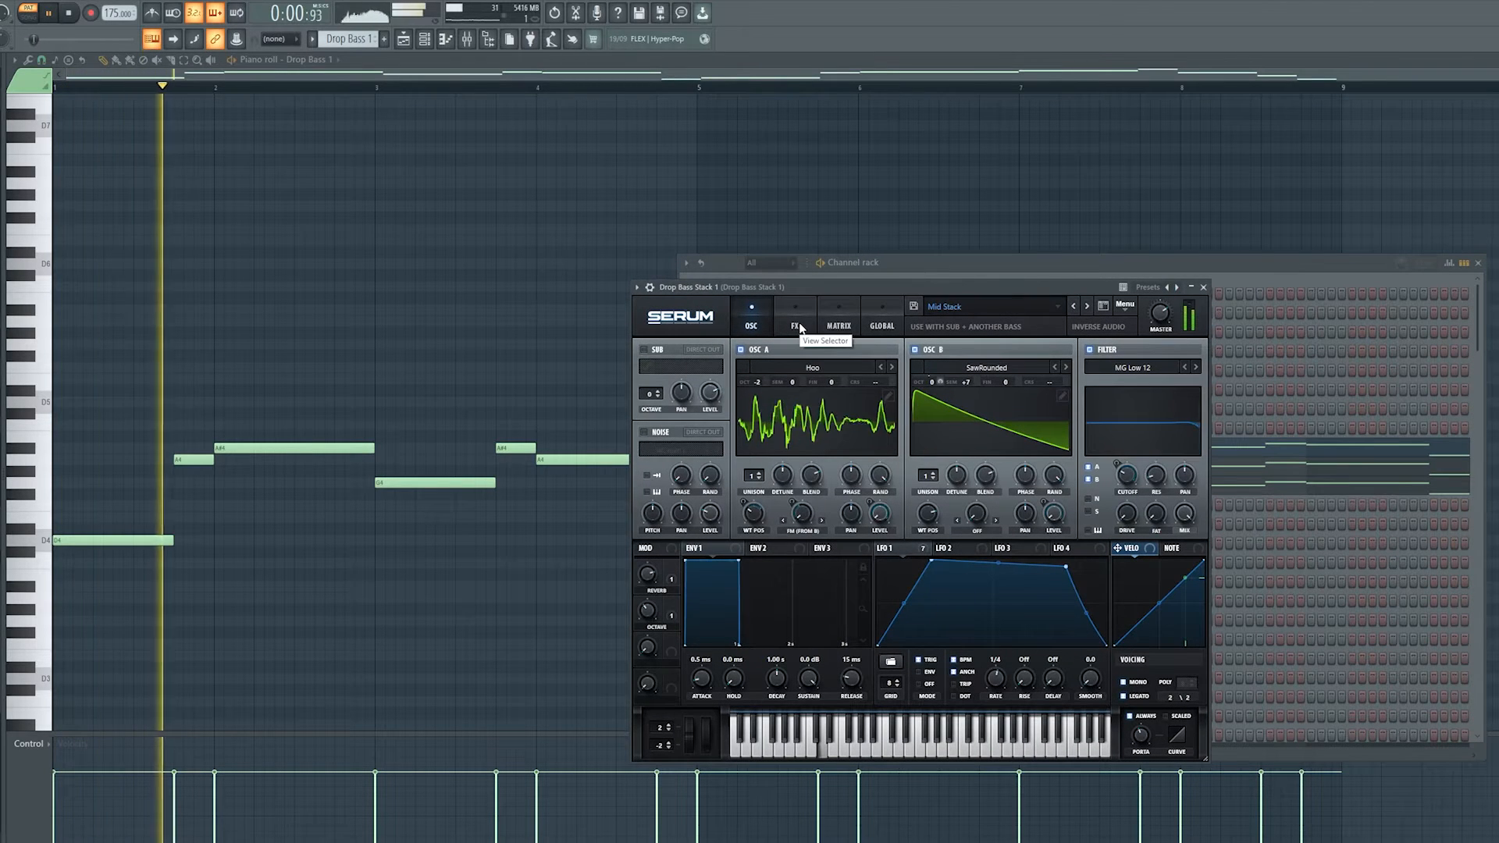
{"action": "key", "text": "space"}
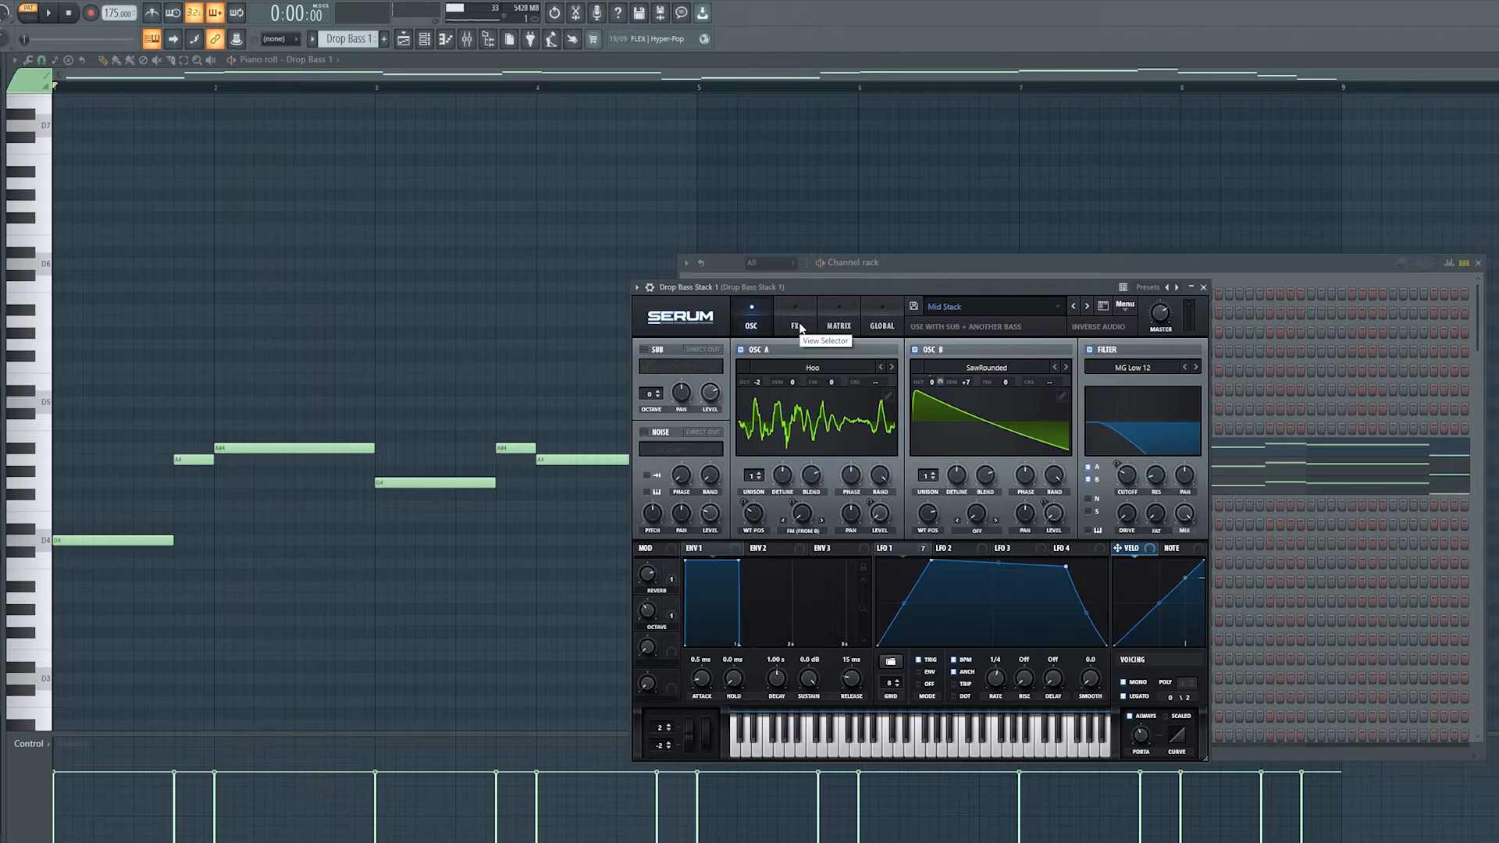
Examine the LFO 1 modulation and effects rack of Drop Bass Stack 1, and close its synth window.
{"action": "left_click", "coordinate": [897, 549]}
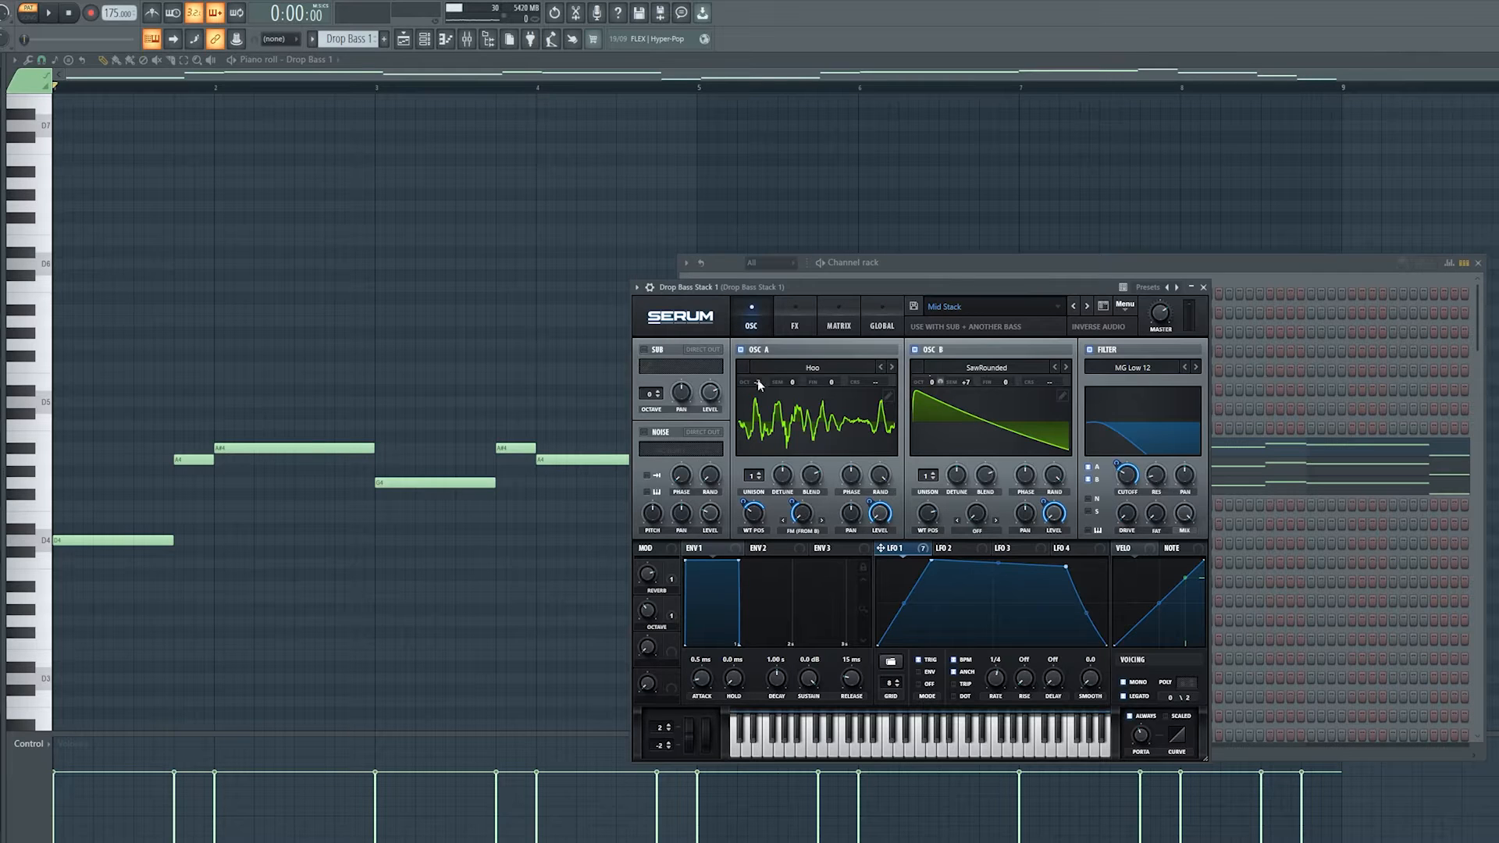
{"action": "left_click", "coordinate": [793, 322]}
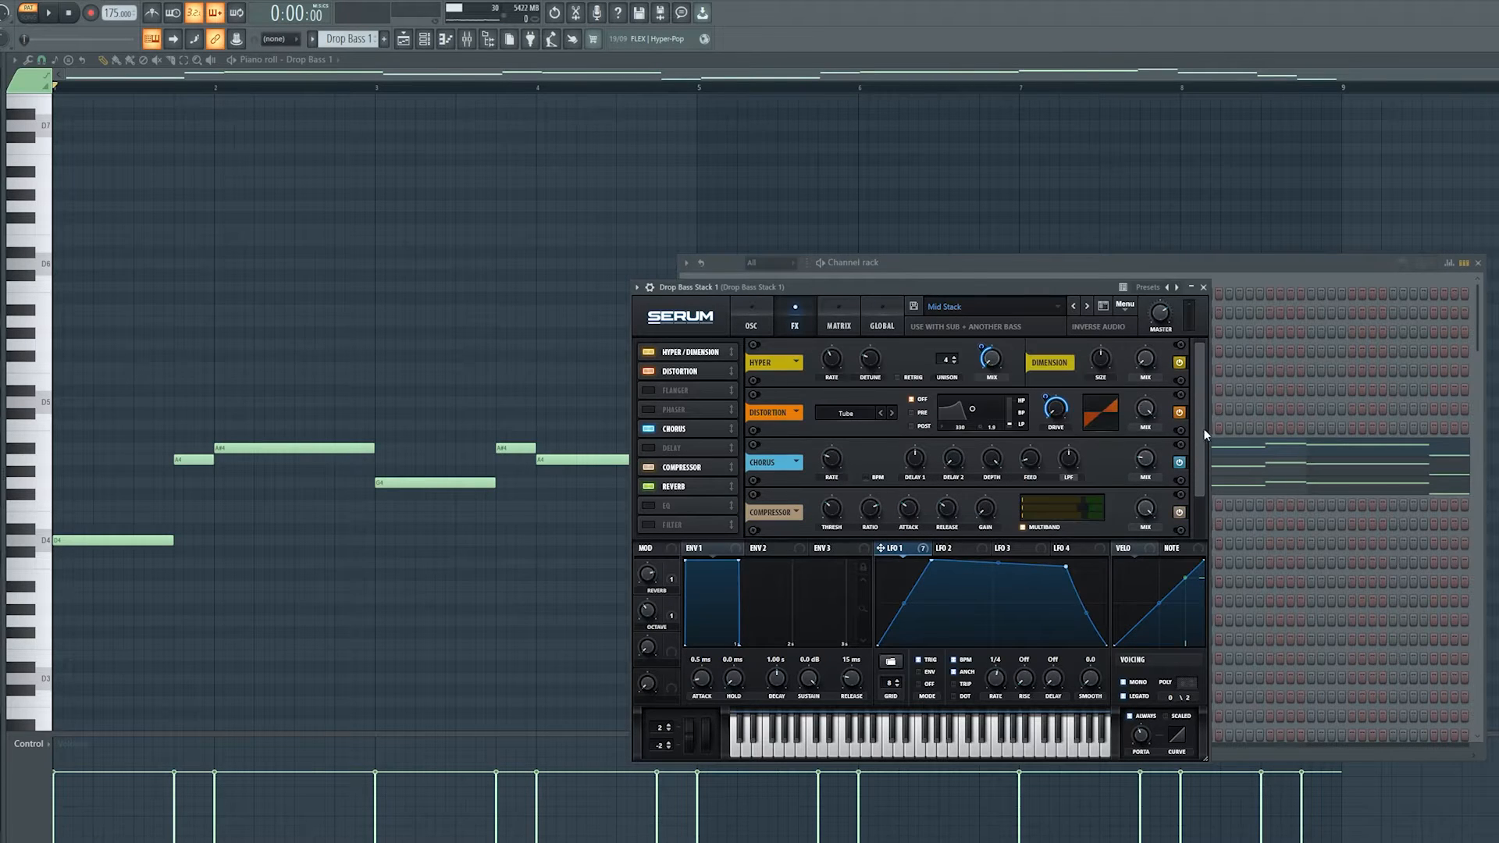
{"action": "scroll", "coordinate": [1116, 469], "scroll_direction": "down", "scroll_amount": 1}
{"action": "left_click", "coordinate": [752, 322]}
{"action": "left_click", "coordinate": [1203, 287]}
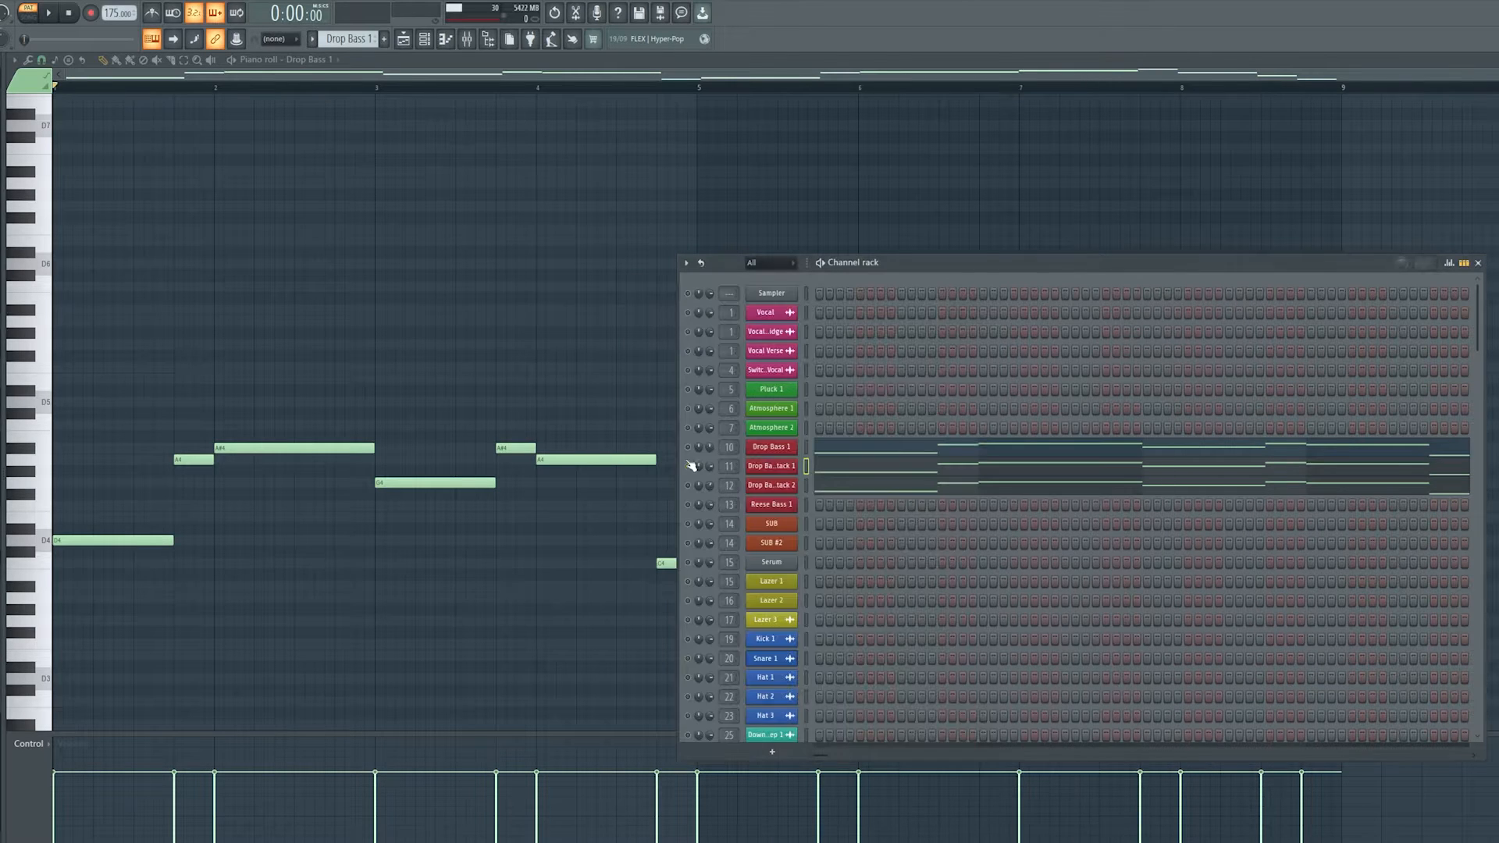
Solo the Drop Bass Stack 2 channel, open its Serum patch clear of the notes and play the layer.
{"action": "right_click", "coordinate": [688, 487]}
{"action": "left_click", "coordinate": [794, 487]}
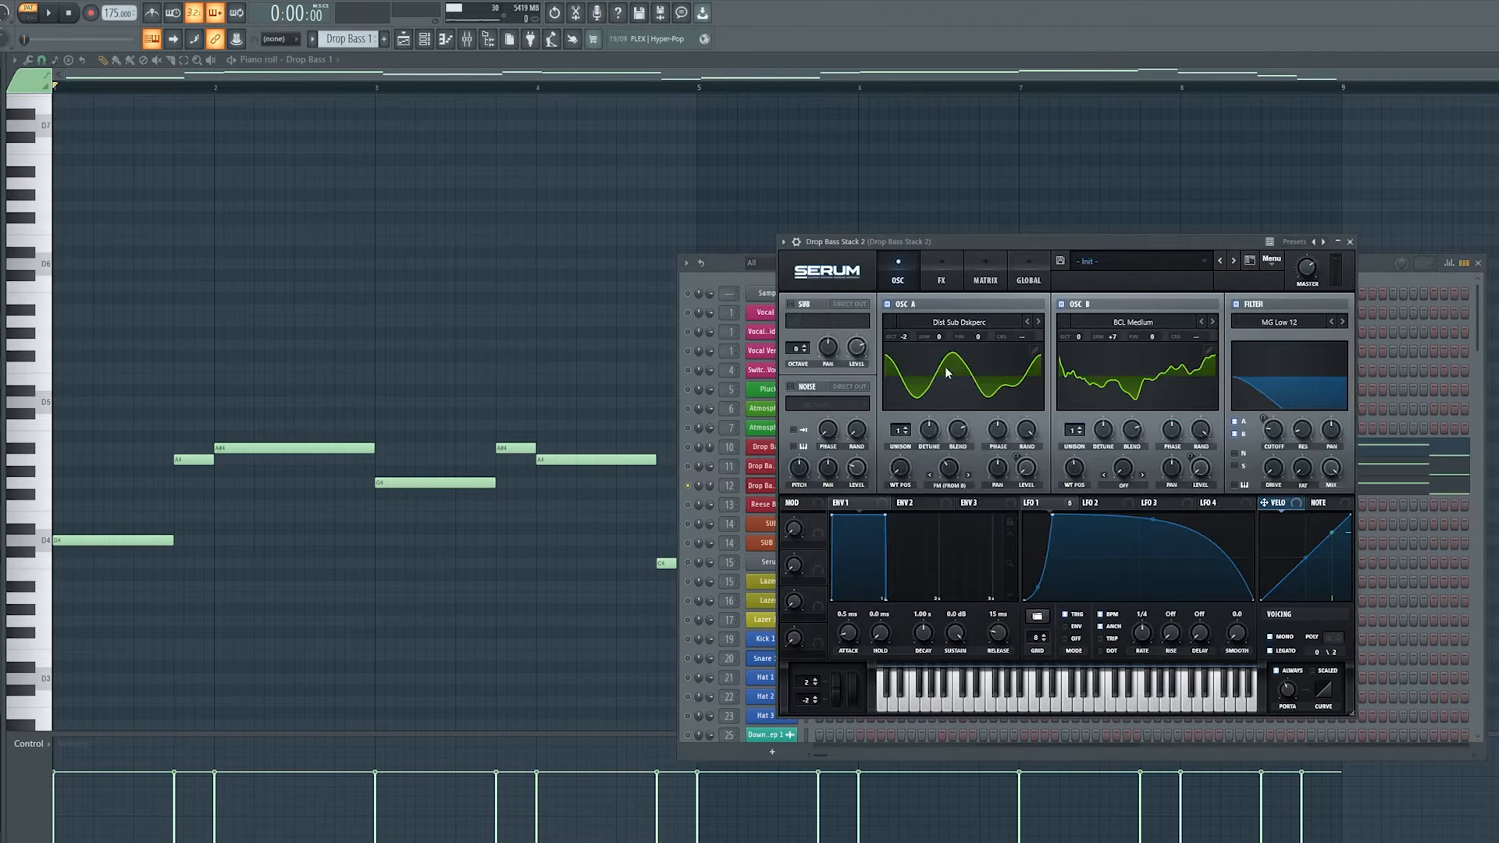
{"action": "left_click_drag", "start_coordinate": [1009, 238], "coordinate": [901, 259]}
{"action": "key", "text": "space"}
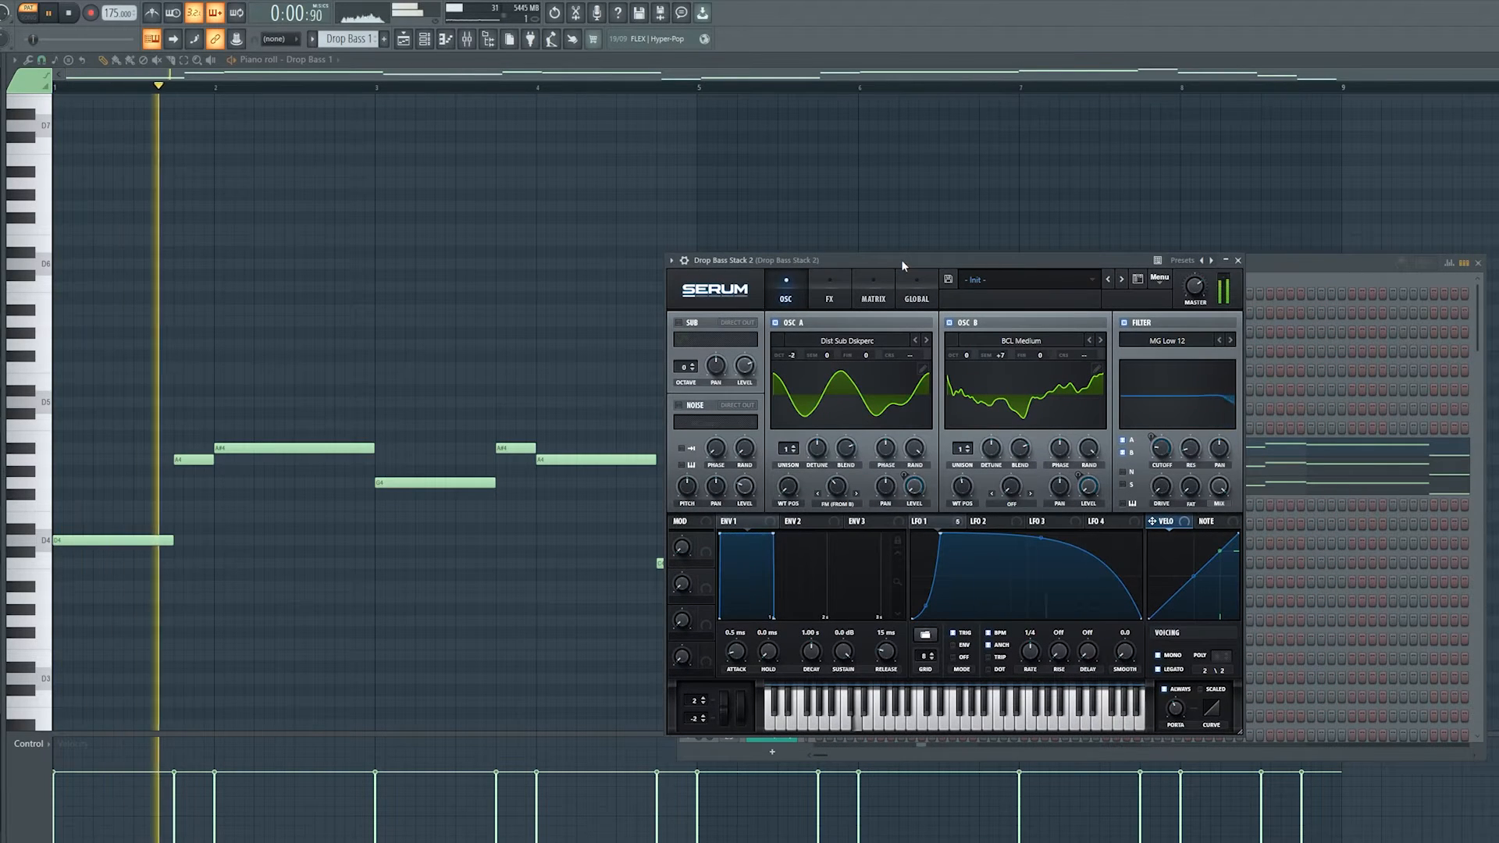
Stop playback, examine the effects rack and oscillators of Drop Bass Stack 2, and close its synth window.
{"action": "key", "text": "space"}
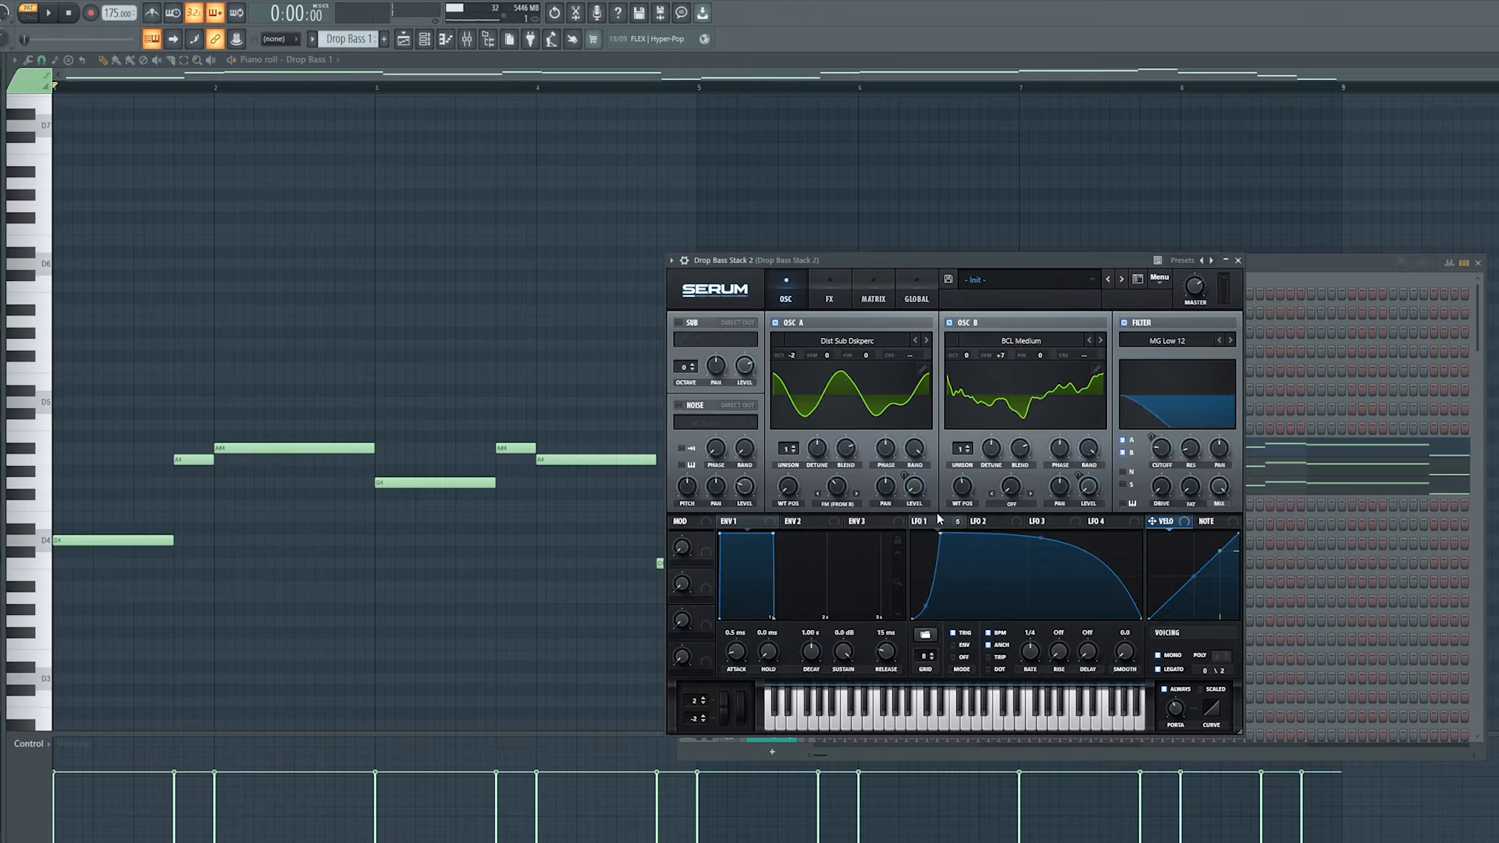
{"action": "left_click", "coordinate": [829, 299]}
{"action": "left_click", "coordinate": [786, 299]}
{"action": "left_click", "coordinate": [829, 299]}
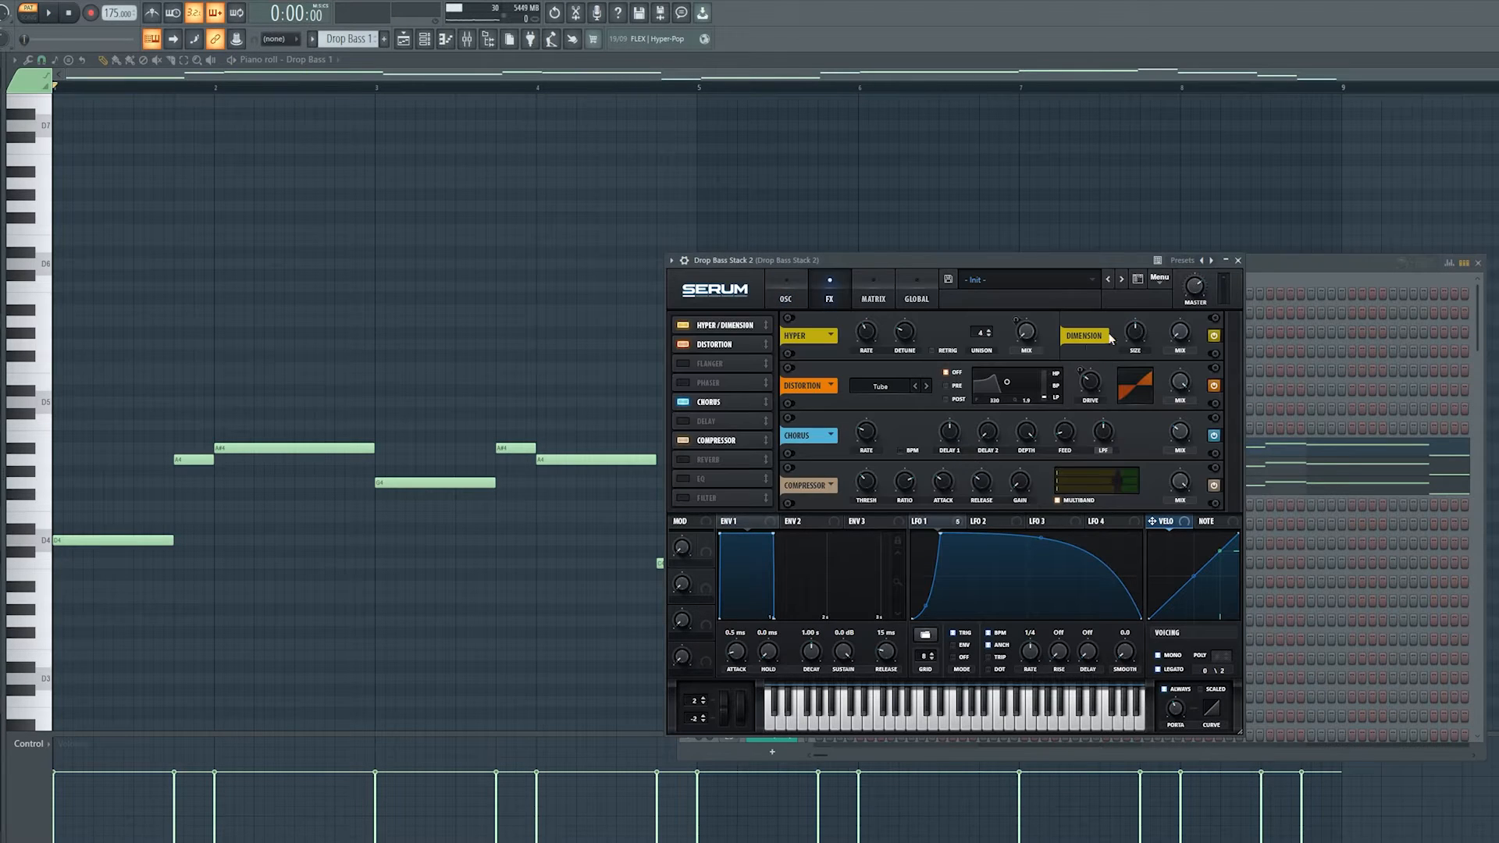
{"action": "left_click", "coordinate": [945, 522]}
{"action": "left_click", "coordinate": [786, 299]}
{"action": "left_click", "coordinate": [1237, 260]}
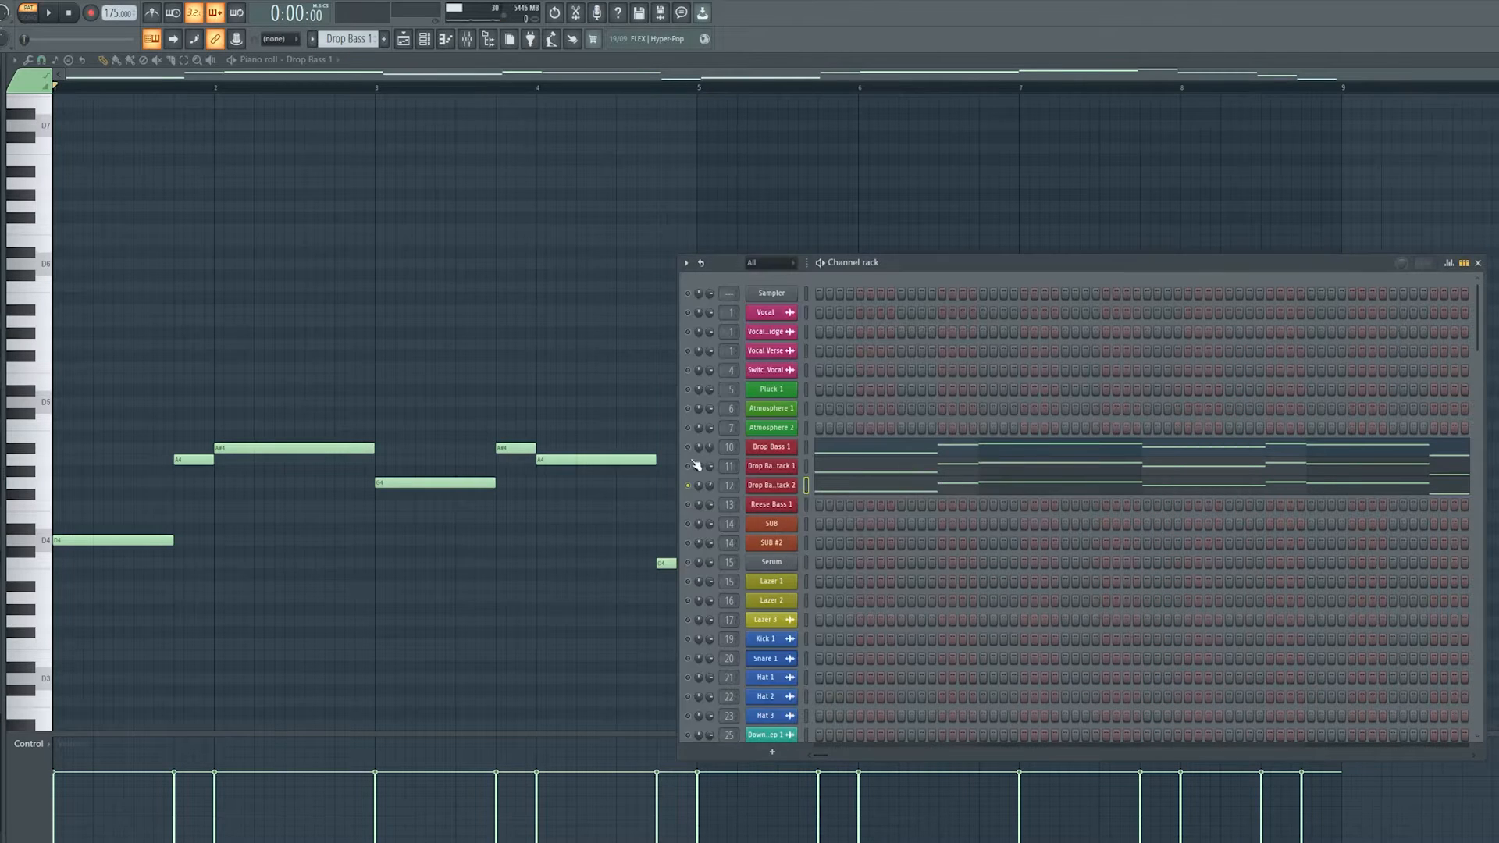
Play the stacked drop bass layers together with the SUB channel's Serum patch open beside the channel rack, and close the patch.
{"action": "key", "text": "space"}
{"action": "key", "text": "space"}
{"action": "left_click", "coordinate": [805, 523]}
{"action": "left_click", "coordinate": [790, 521]}
{"action": "left_click_drag", "start_coordinate": [702, 356], "coordinate": [425, 220]}
{"action": "key", "text": "space"}
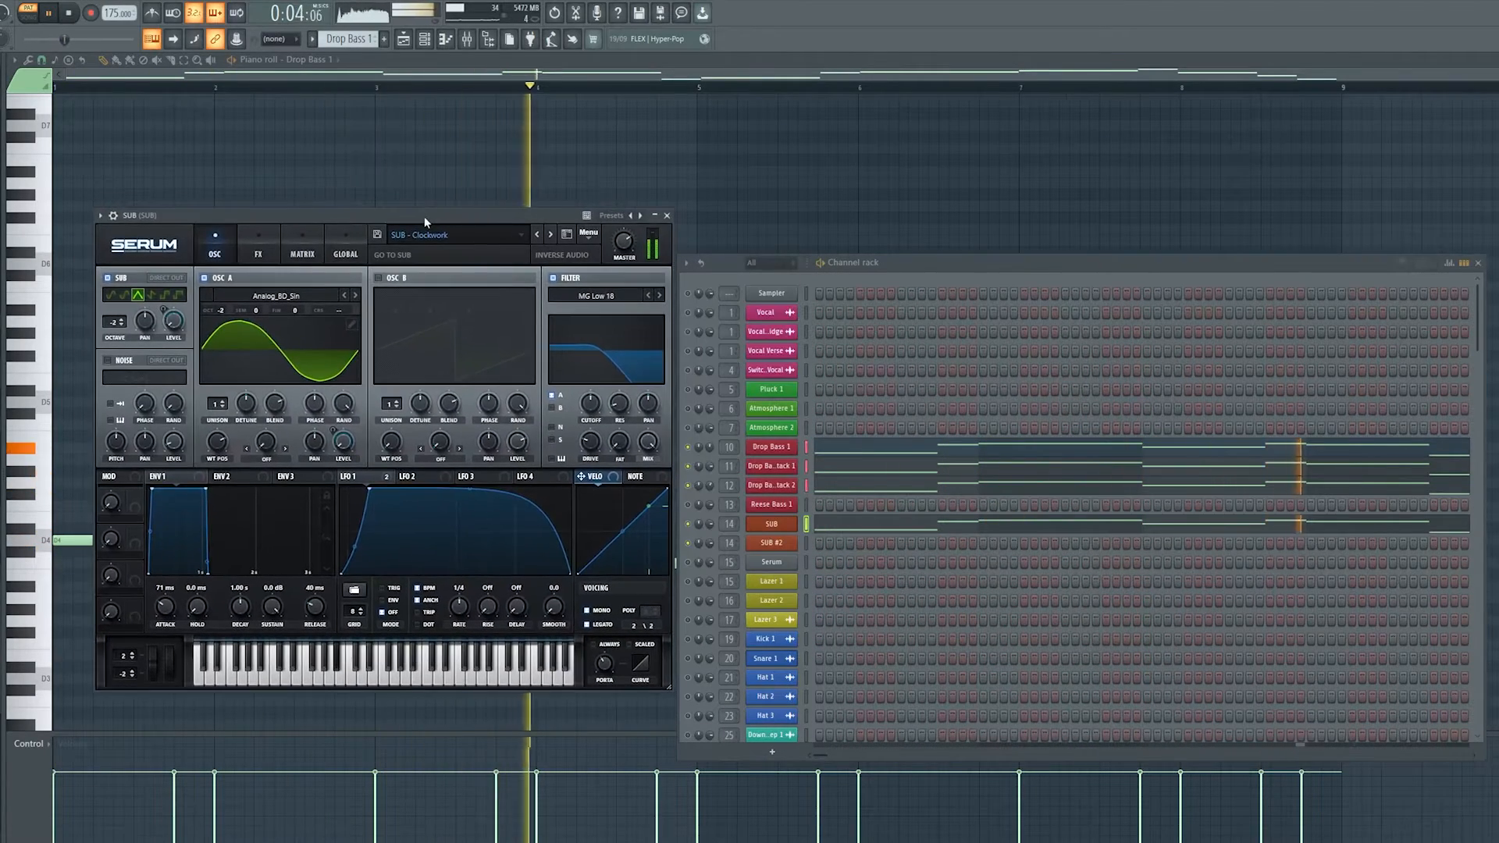
{"action": "key", "text": "space"}
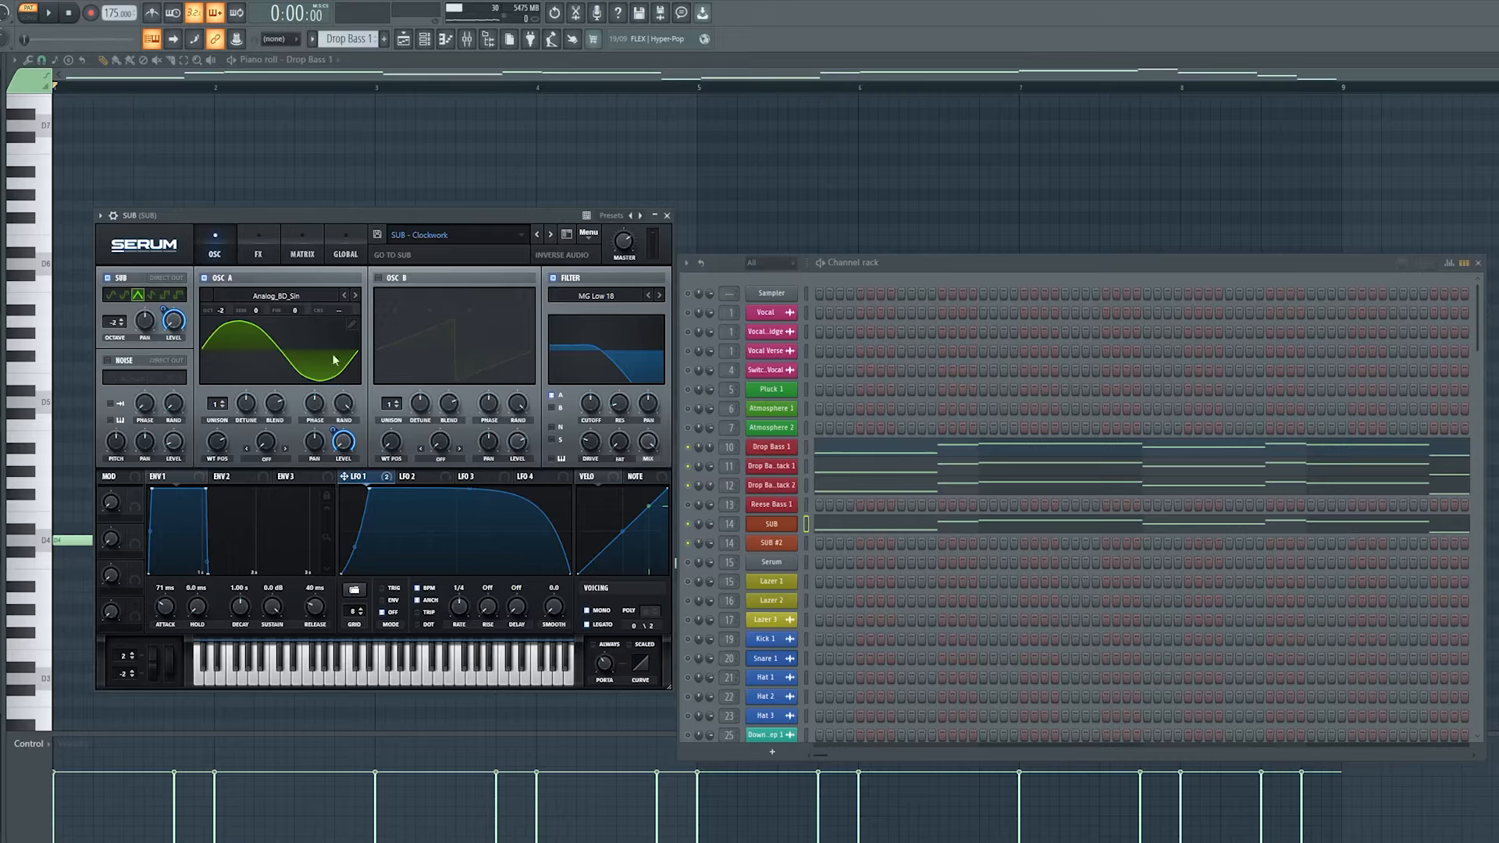
{"action": "left_click", "coordinate": [667, 216]}
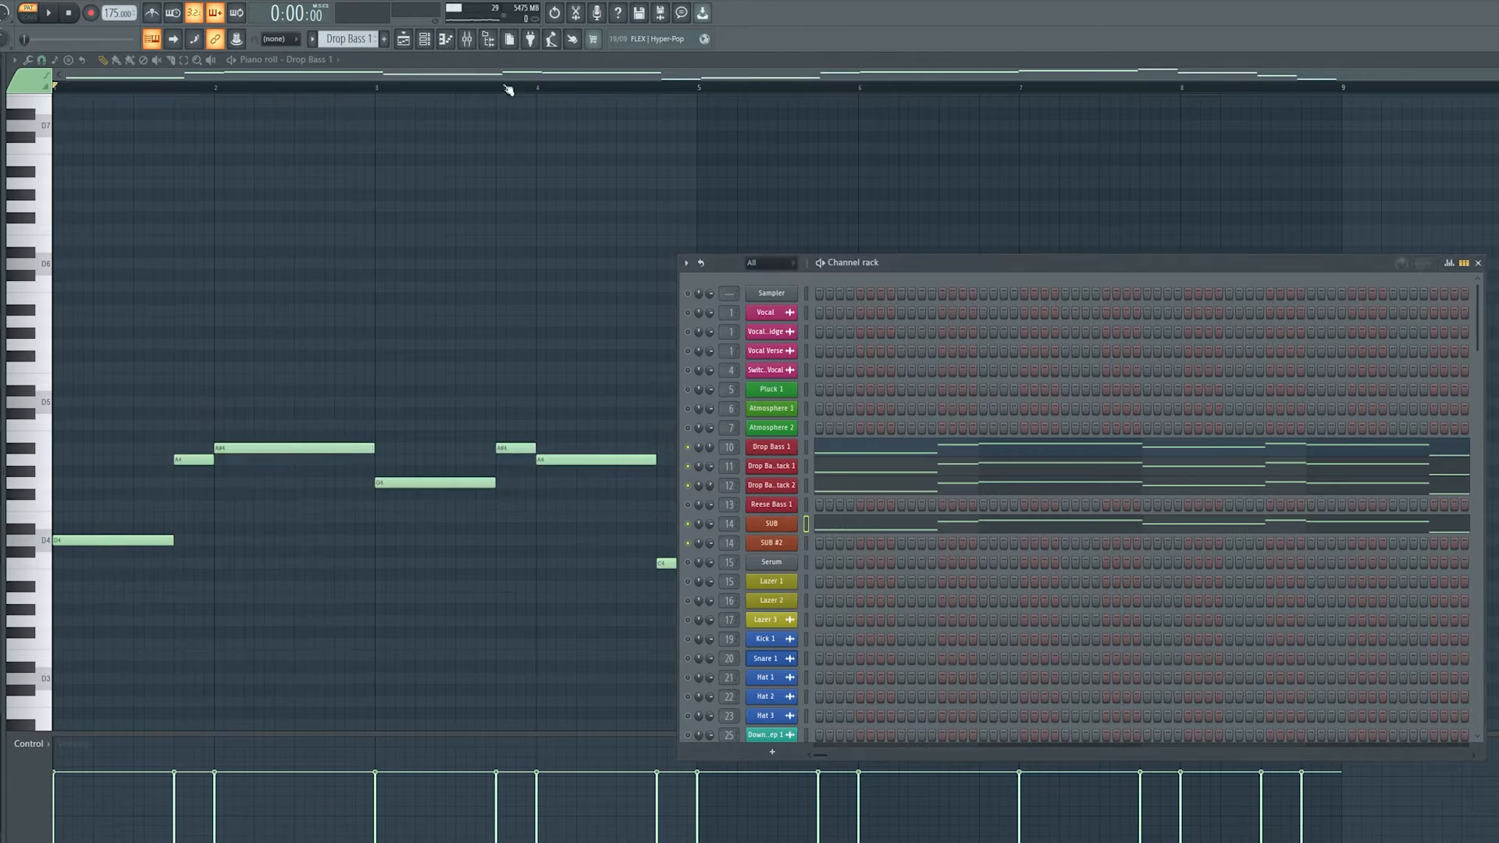
Open the mixer and inspect the Decapitator effect on the Drop Bass 1 track.
{"action": "left_click", "coordinate": [466, 41]}
{"action": "left_click", "coordinate": [392, 355]}
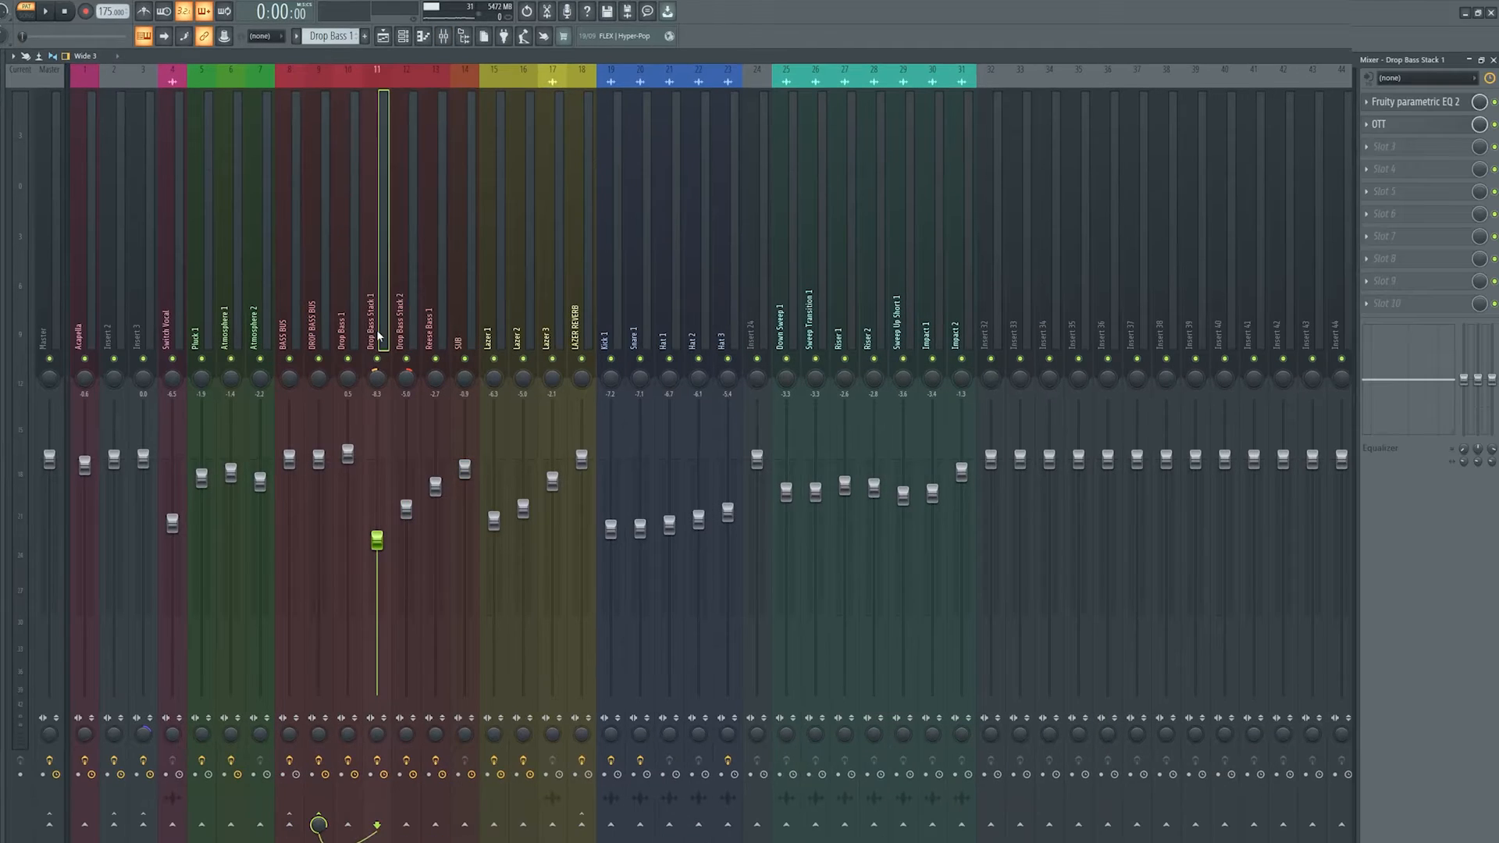
{"action": "left_click", "coordinate": [350, 326]}
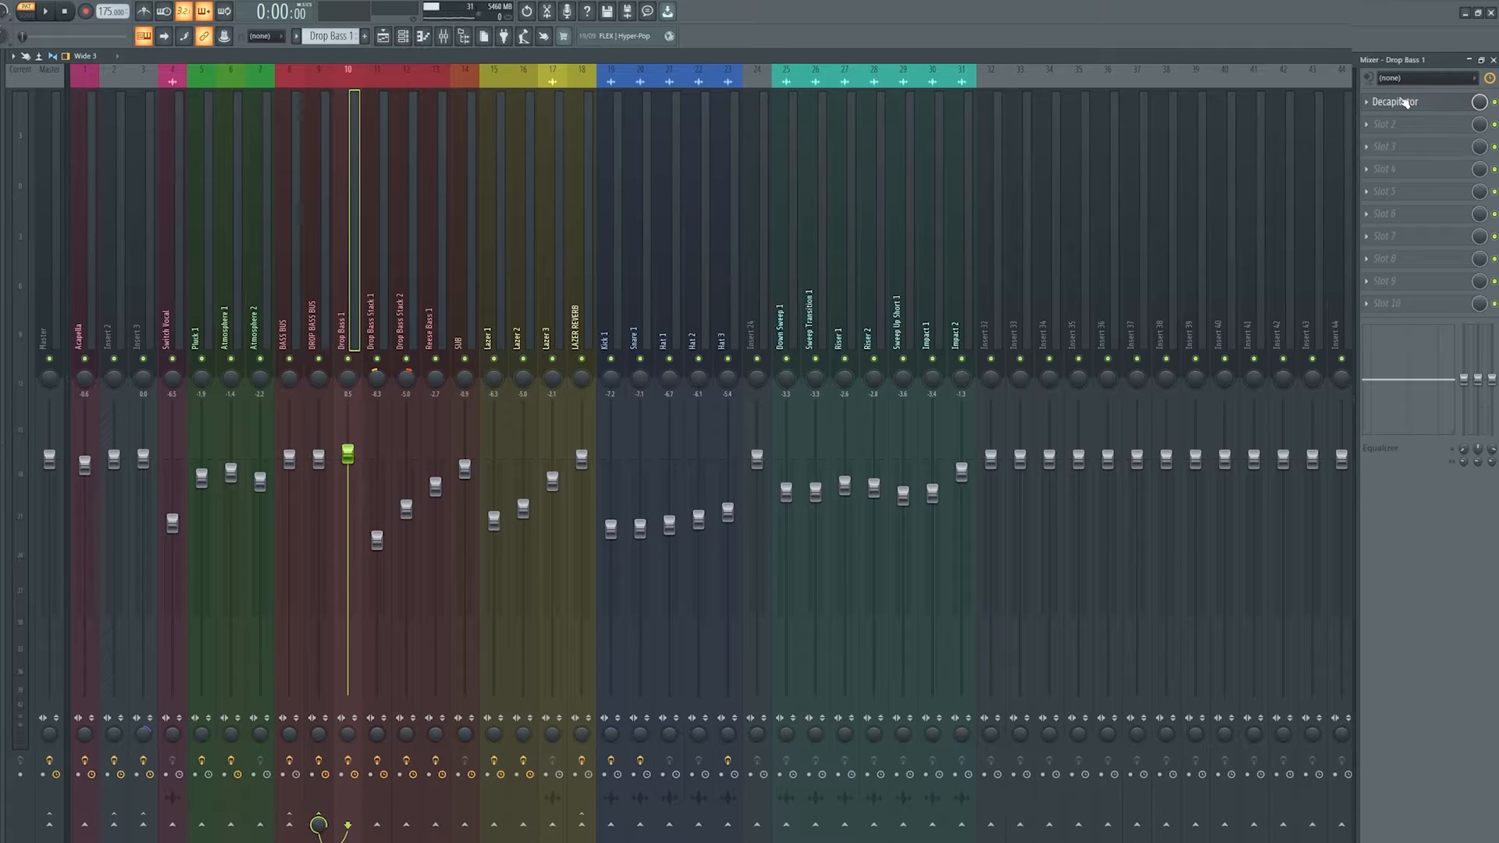
{"action": "left_click", "coordinate": [1405, 102]}
{"action": "left_click", "coordinate": [628, 209]}
Inspect the OTT and Fruity parametric EQ 2 settings on the Drop Bass Stack 1 mixer track.
{"action": "left_click", "coordinate": [368, 316]}
{"action": "left_click", "coordinate": [1406, 124]}
{"action": "left_click", "coordinate": [1425, 125]}
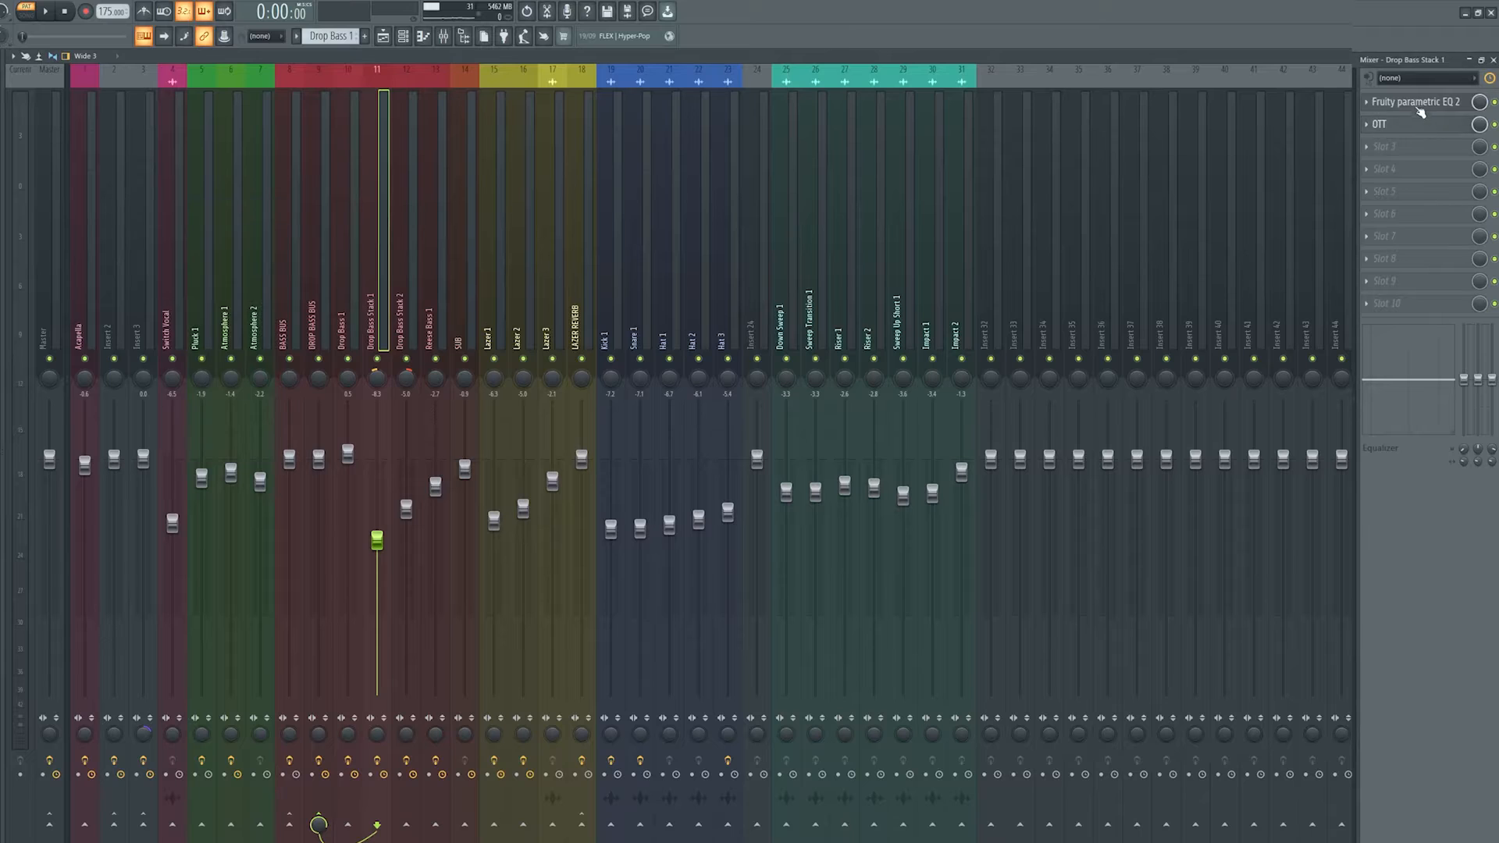
{"action": "left_click", "coordinate": [1420, 104]}
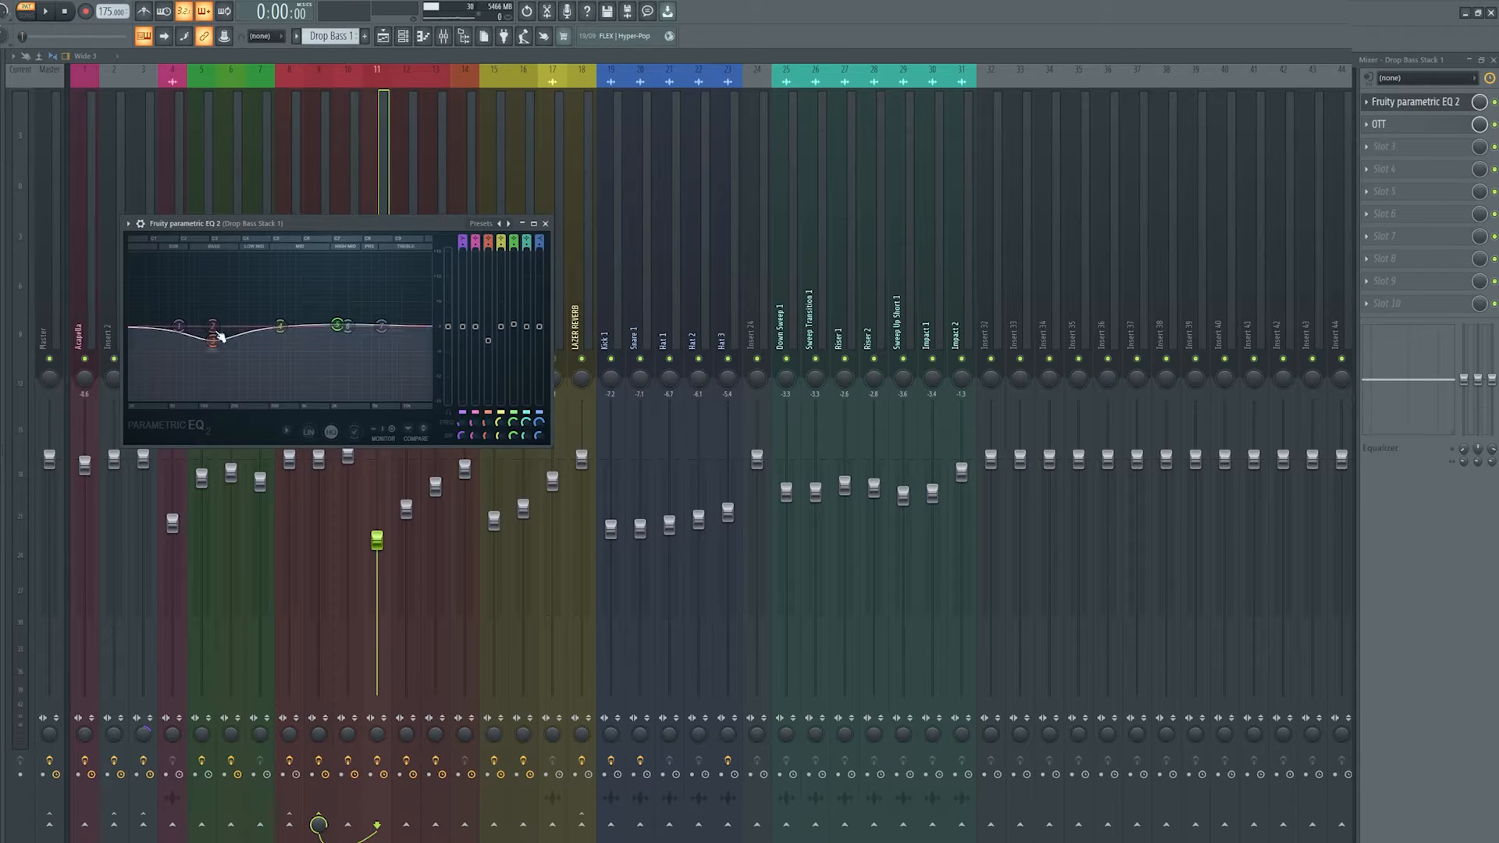
{"action": "left_click", "coordinate": [546, 223]}
Inspect the Fruity parametric EQ 2 curve on the Drop Bass Stack 2 mixer track and close it.
{"action": "left_click", "coordinate": [348, 317]}
{"action": "left_click", "coordinate": [398, 307]}
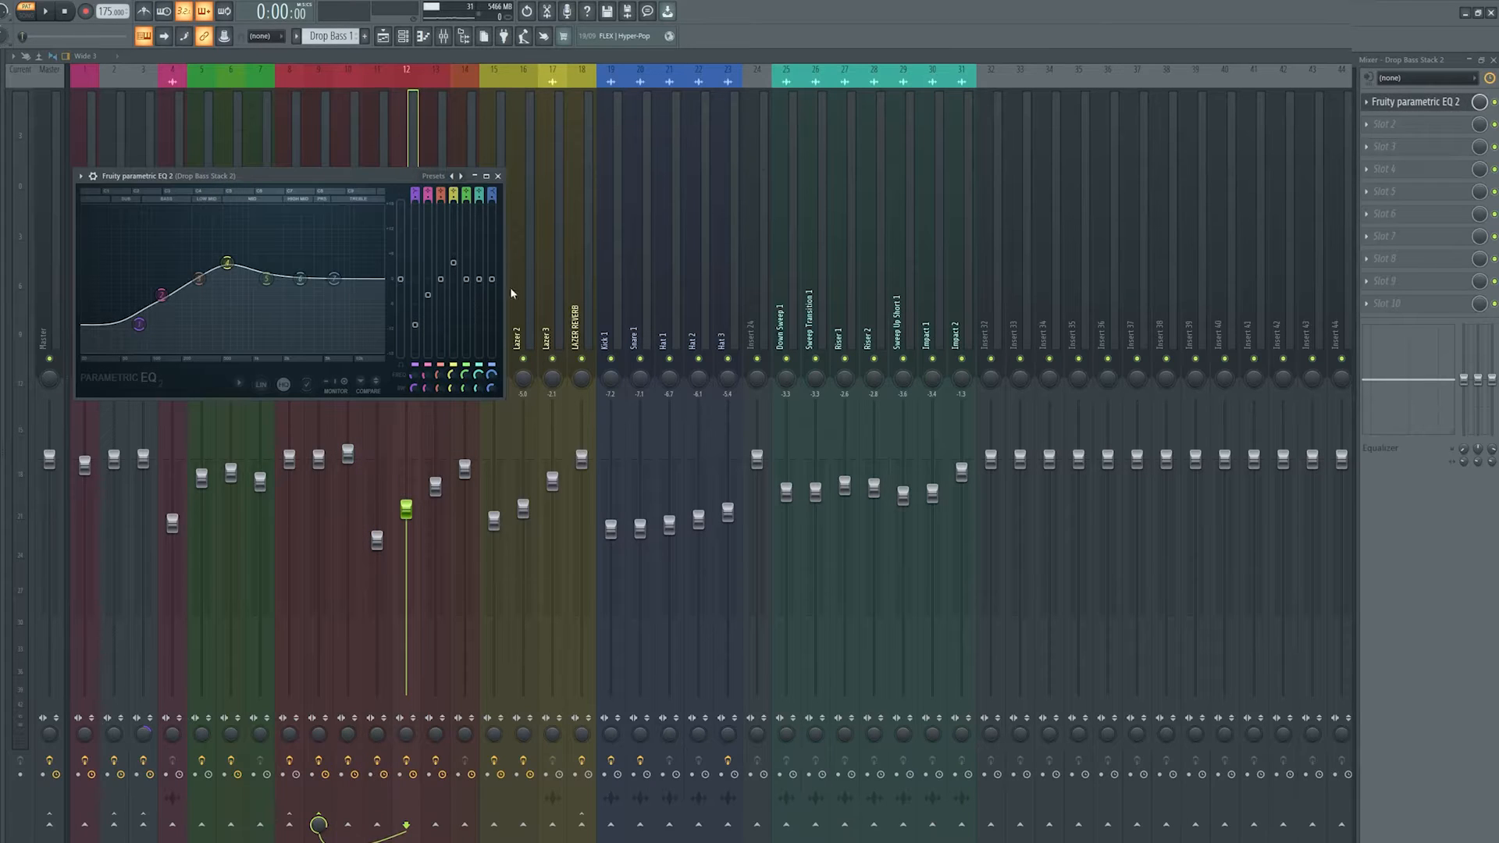
{"action": "left_click", "coordinate": [498, 175]}
Review each effect on the DROP BASS BUS, from OTT and LOW CUT EQ BASS through ValhallaRoom to SoundShifter Pitch Stereo.
{"action": "left_click", "coordinate": [322, 306]}
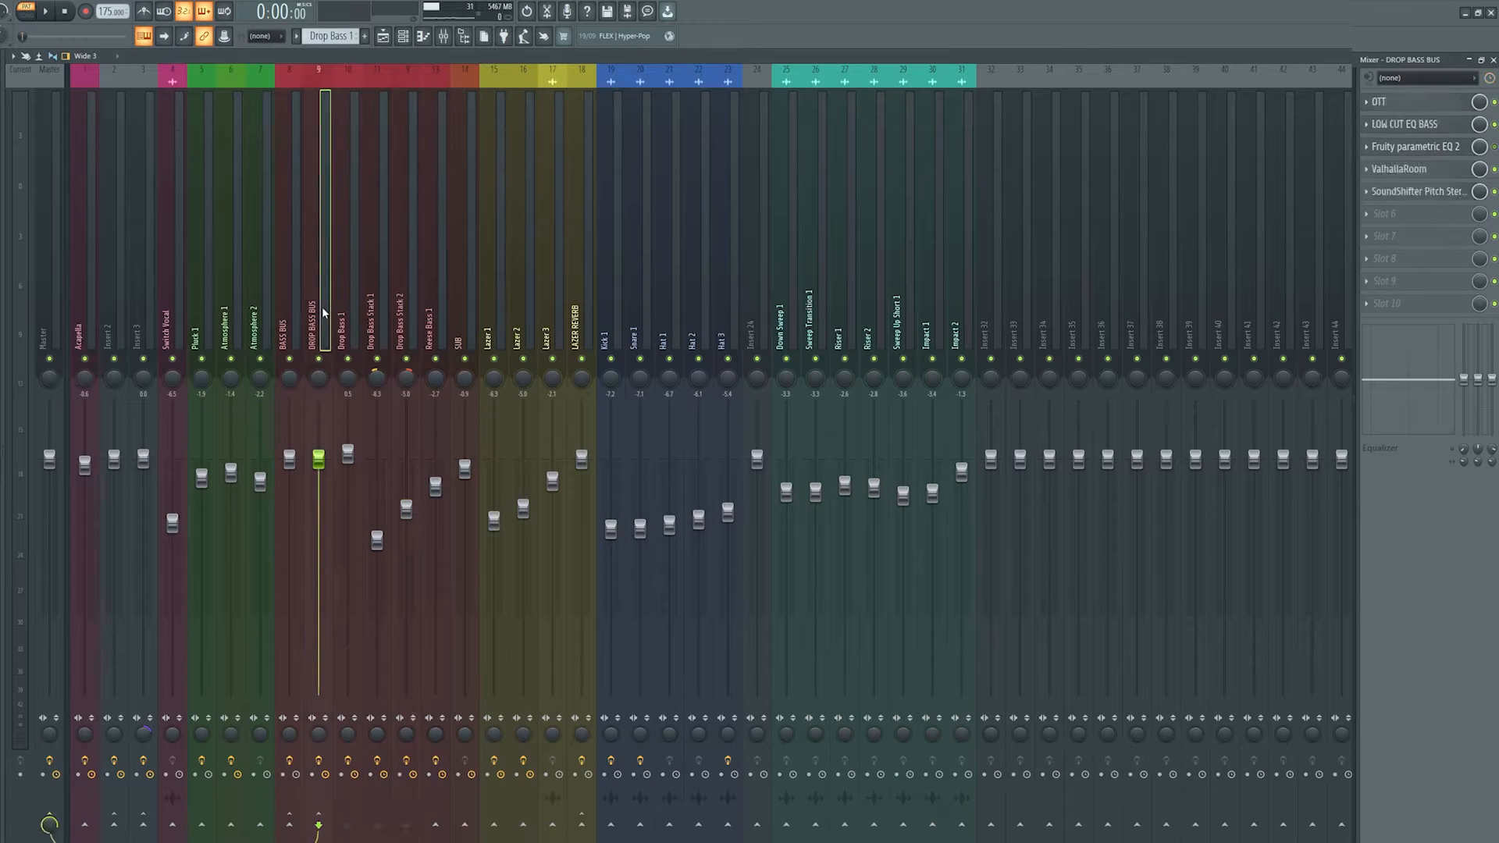
{"action": "left_click", "coordinate": [342, 313]}
{"action": "left_click", "coordinate": [312, 308]}
{"action": "left_click", "coordinate": [1410, 106]}
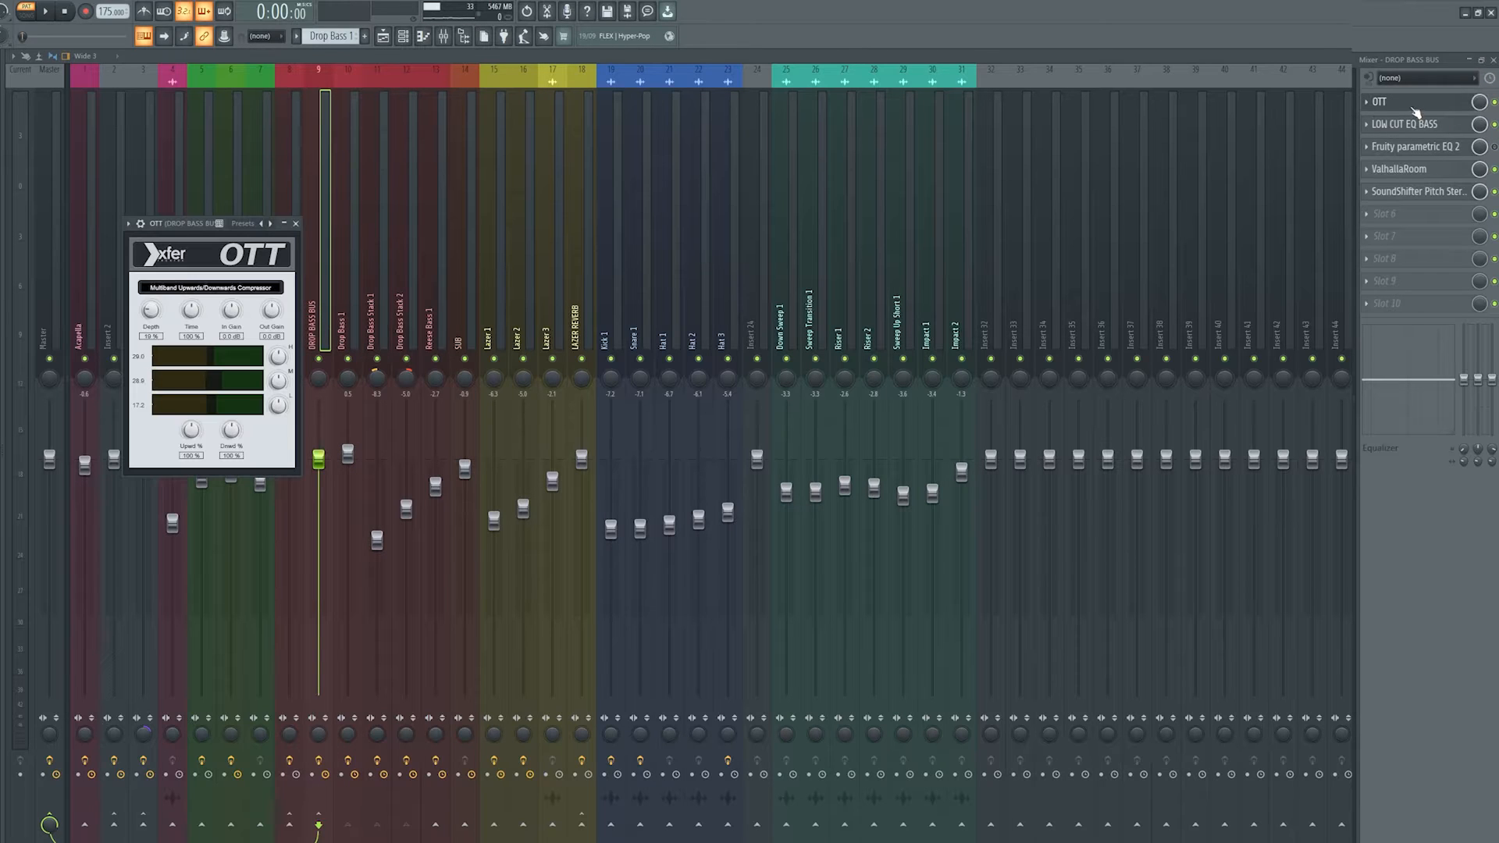
{"action": "left_click", "coordinate": [1415, 109]}
{"action": "left_click", "coordinate": [1415, 124]}
{"action": "left_click", "coordinate": [1415, 124]}
{"action": "left_click", "coordinate": [1414, 148]}
{"action": "left_click", "coordinate": [1409, 168]}
{"action": "left_click", "coordinate": [1405, 190]}
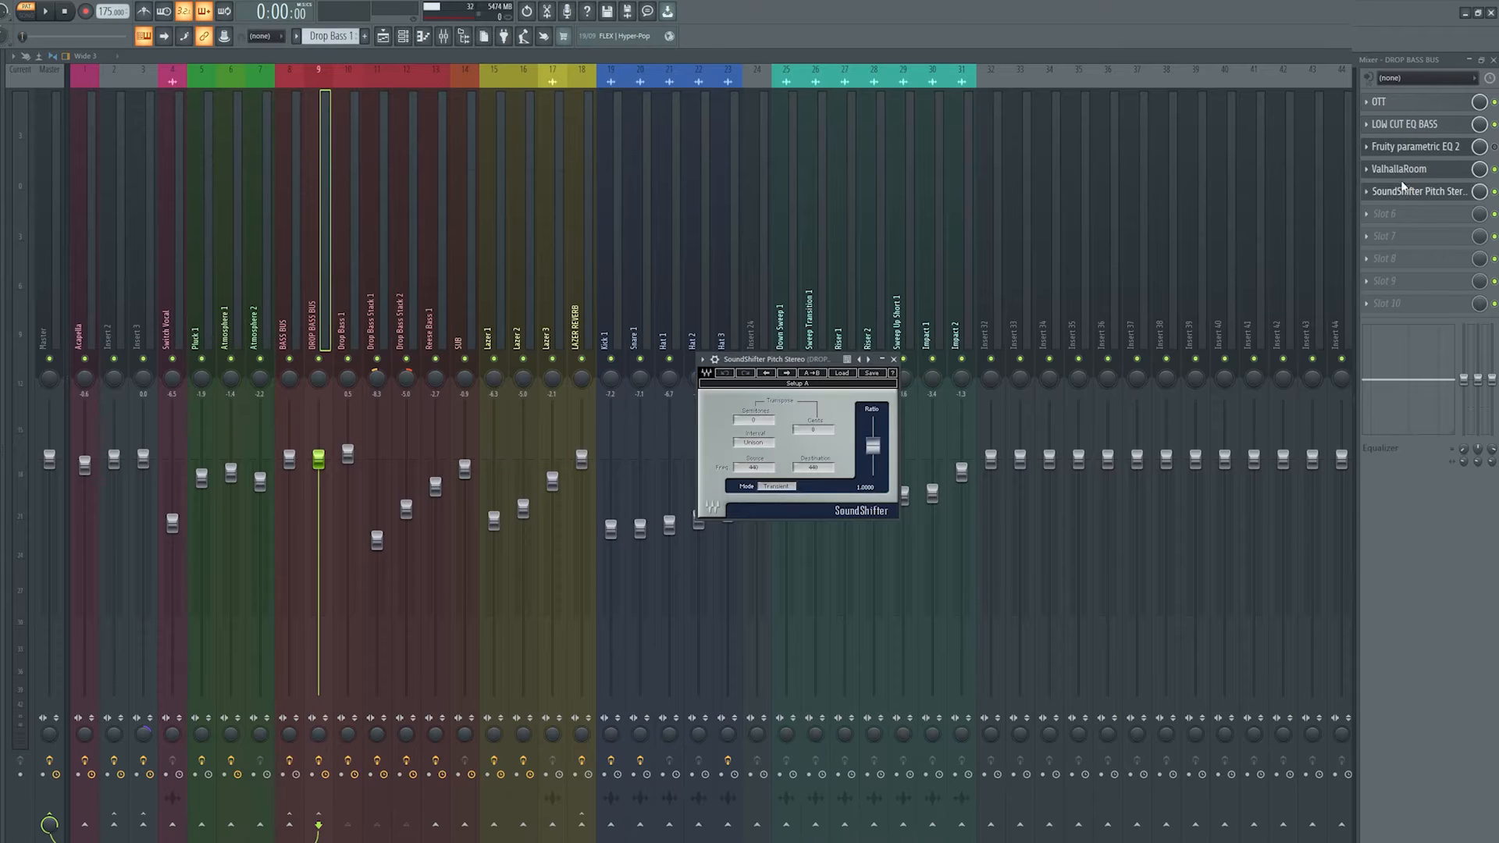
{"action": "left_click", "coordinate": [1406, 190]}
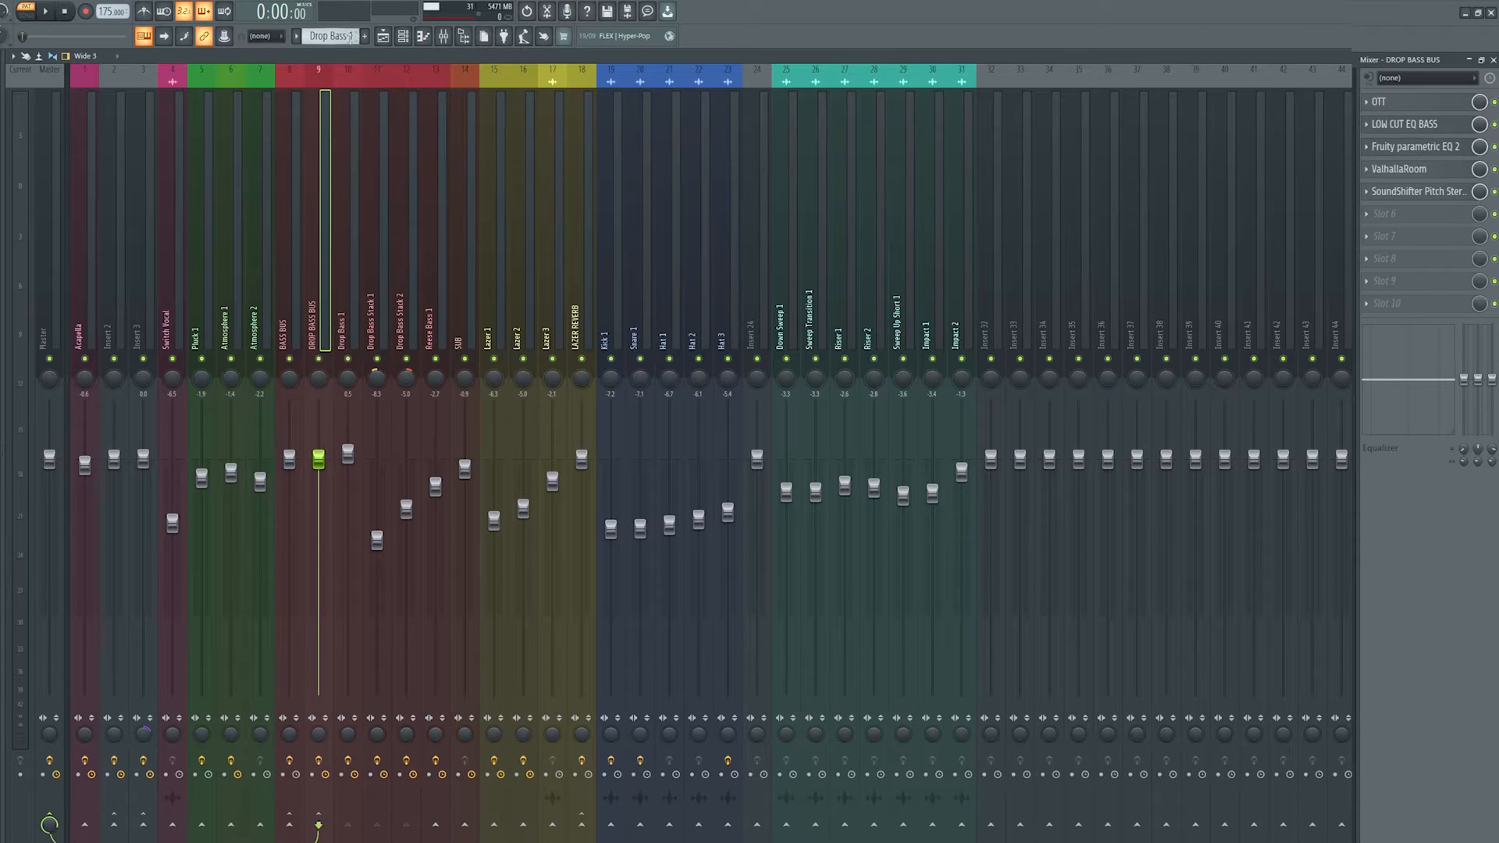
Return to the playlist and look over the arrangement around the drop bass clips and their automation.
{"action": "left_click", "coordinate": [383, 36]}
{"action": "left_click_drag", "start_coordinate": [1049, 346], "coordinate": [982, 426]}
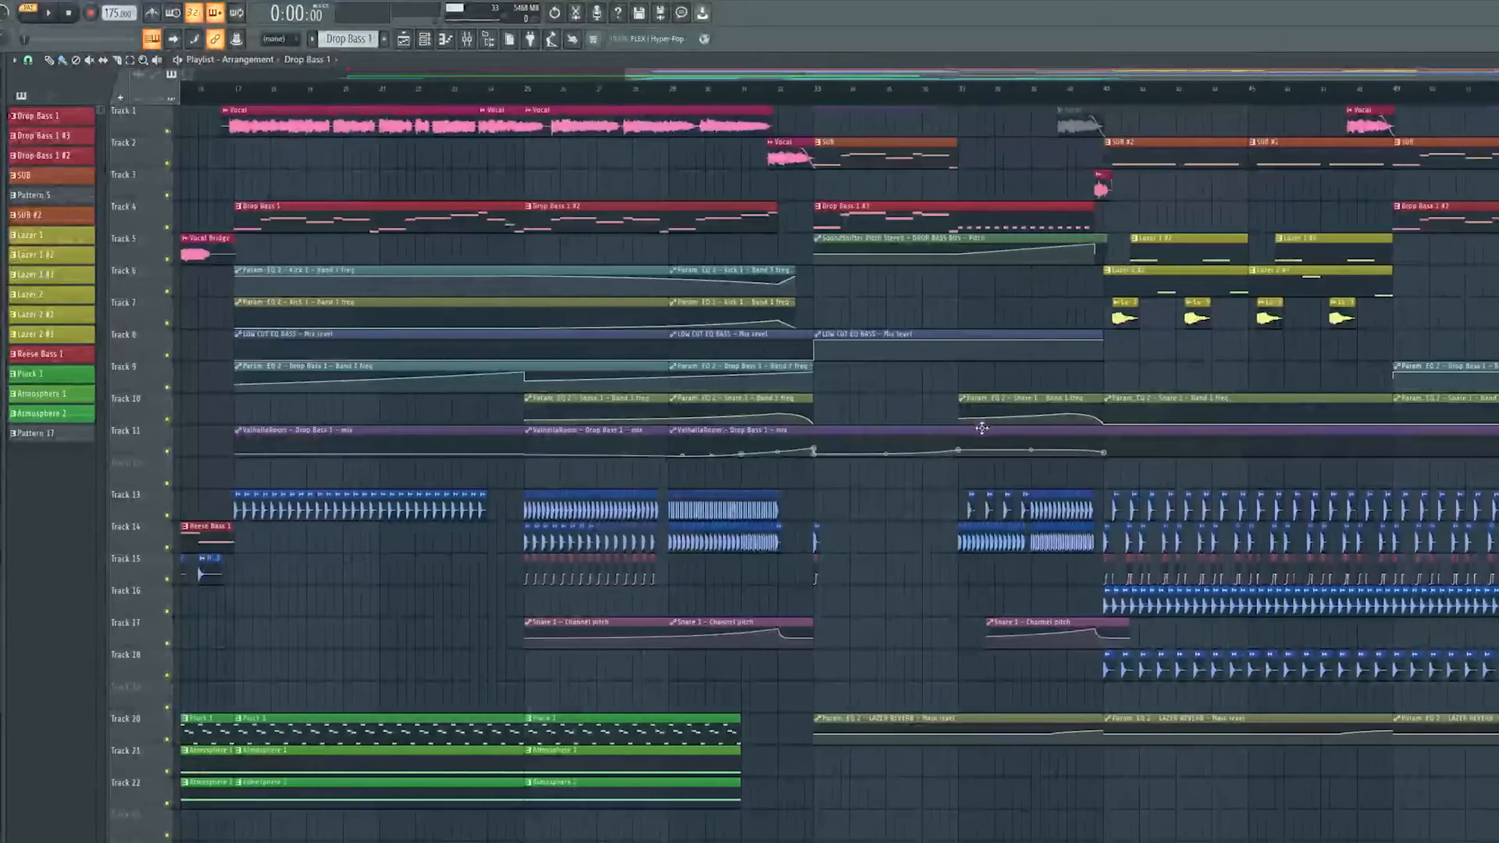
{"action": "scroll", "coordinate": [982, 425], "scroll_direction": "down", "scroll_amount": 3}
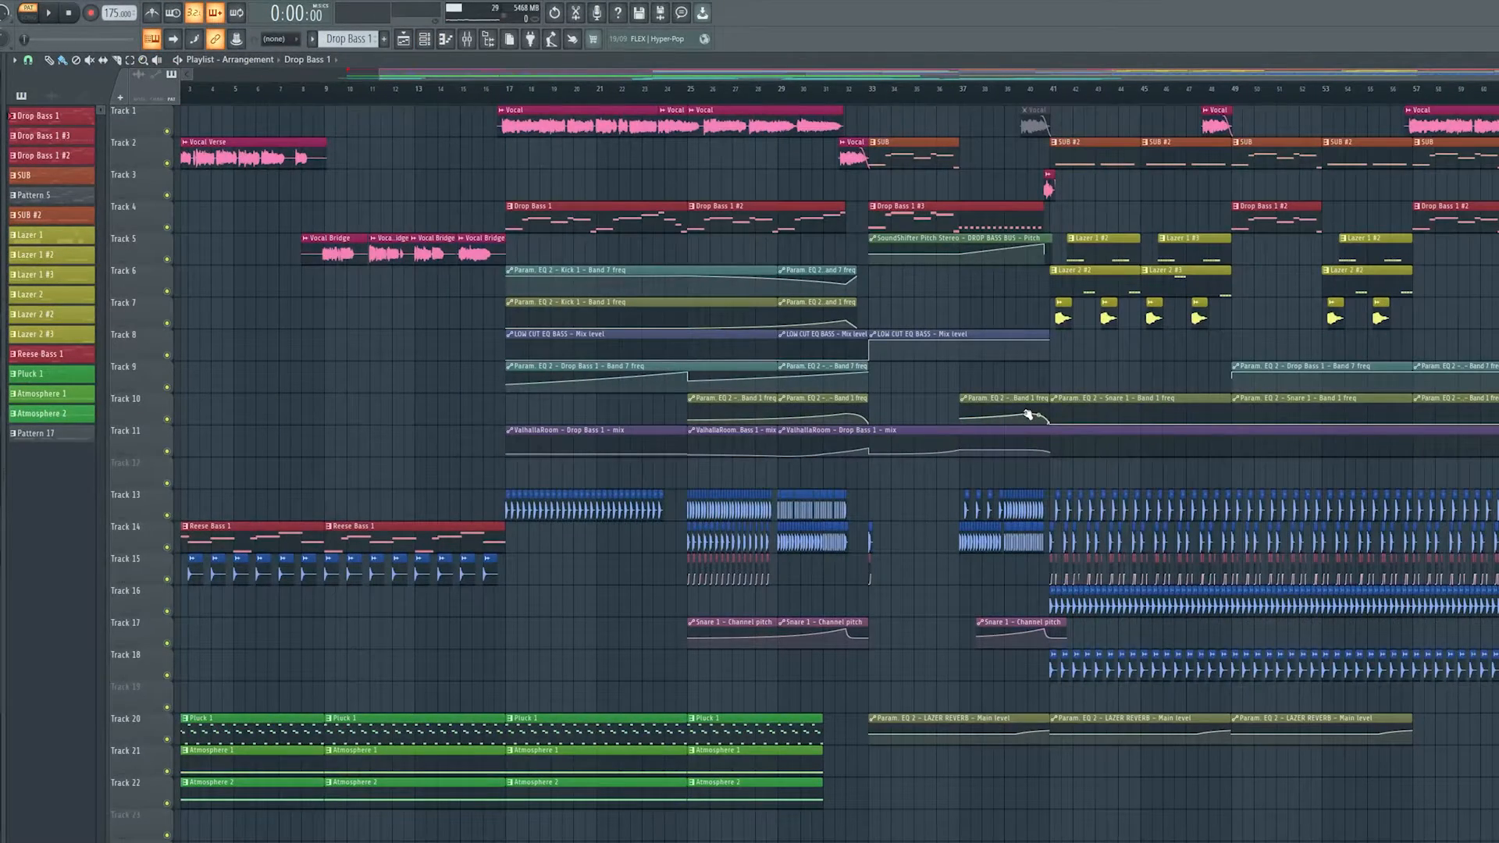
{"action": "key", "text": "alt+Tab"}
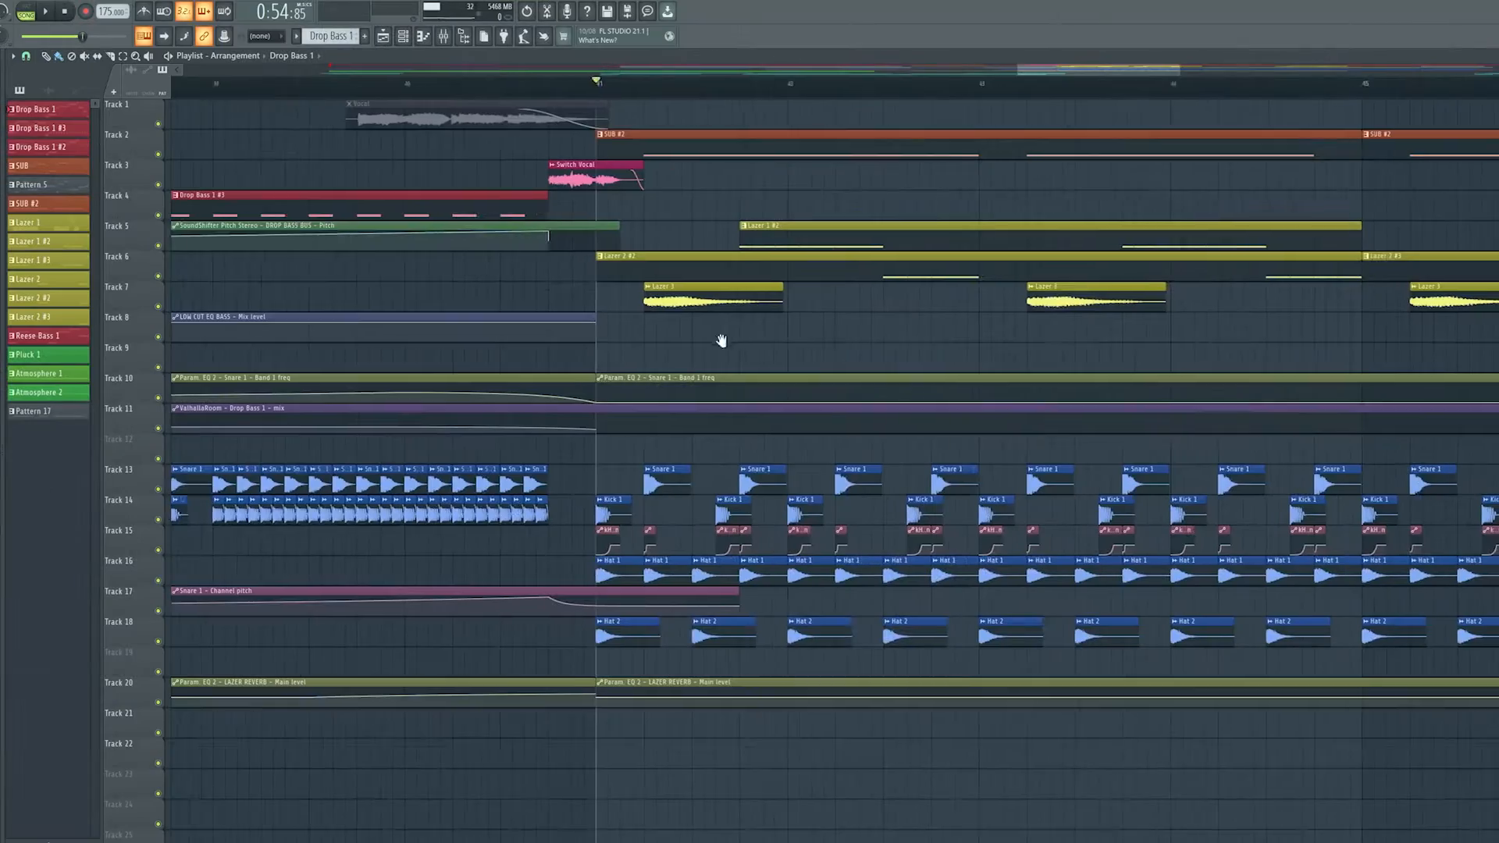
Examine the Lazer clips and the drum pattern in the section following the Switch Vocal clip.
{"action": "scroll", "coordinate": [807, 330], "scroll_direction": "down", "scroll_amount": 5}
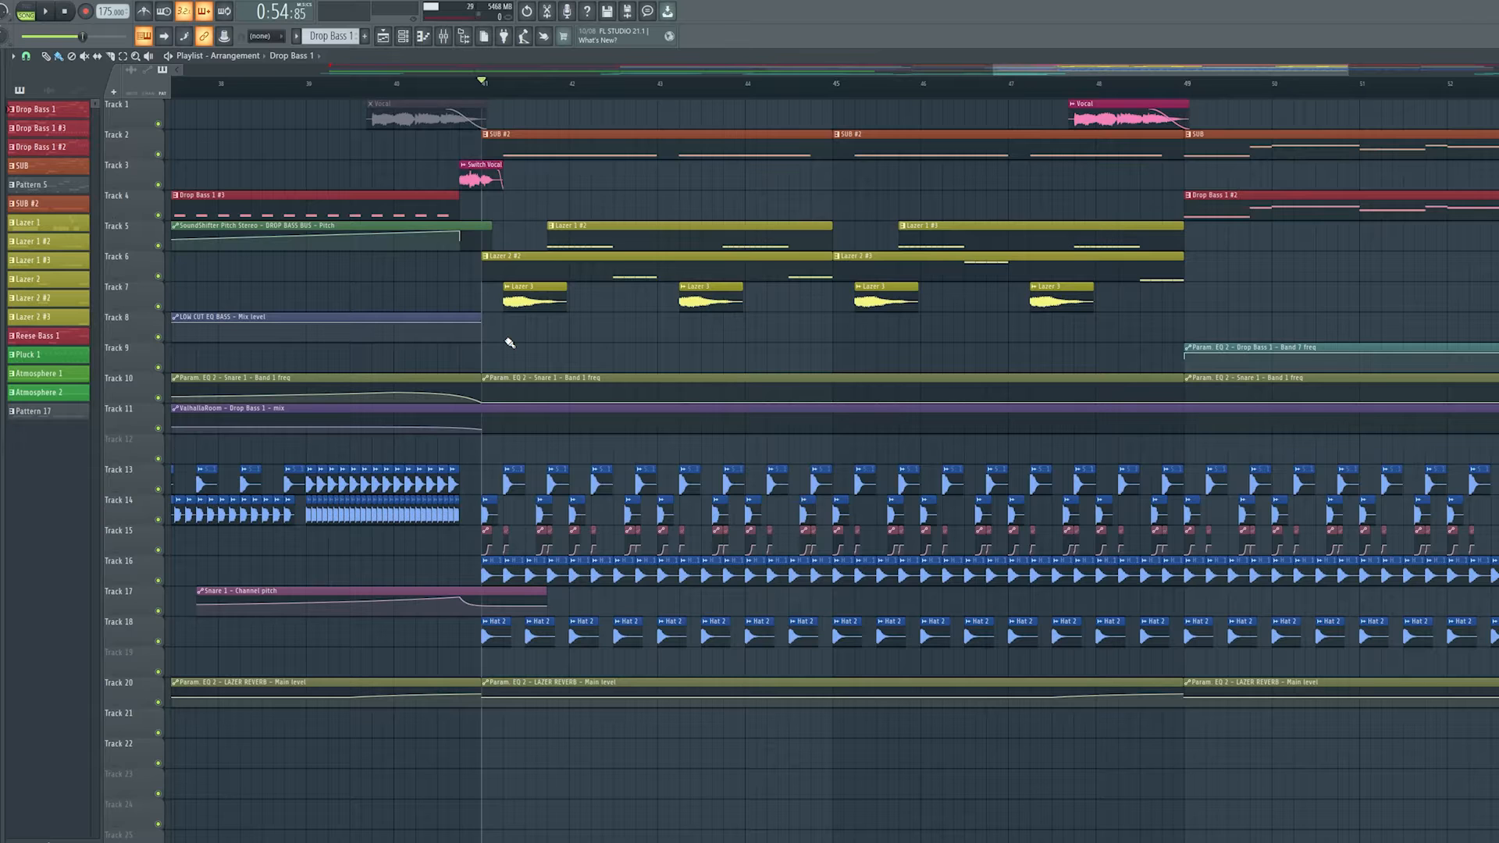
{"action": "scroll", "coordinate": [602, 351], "scroll_direction": "right", "scroll_amount": 2}
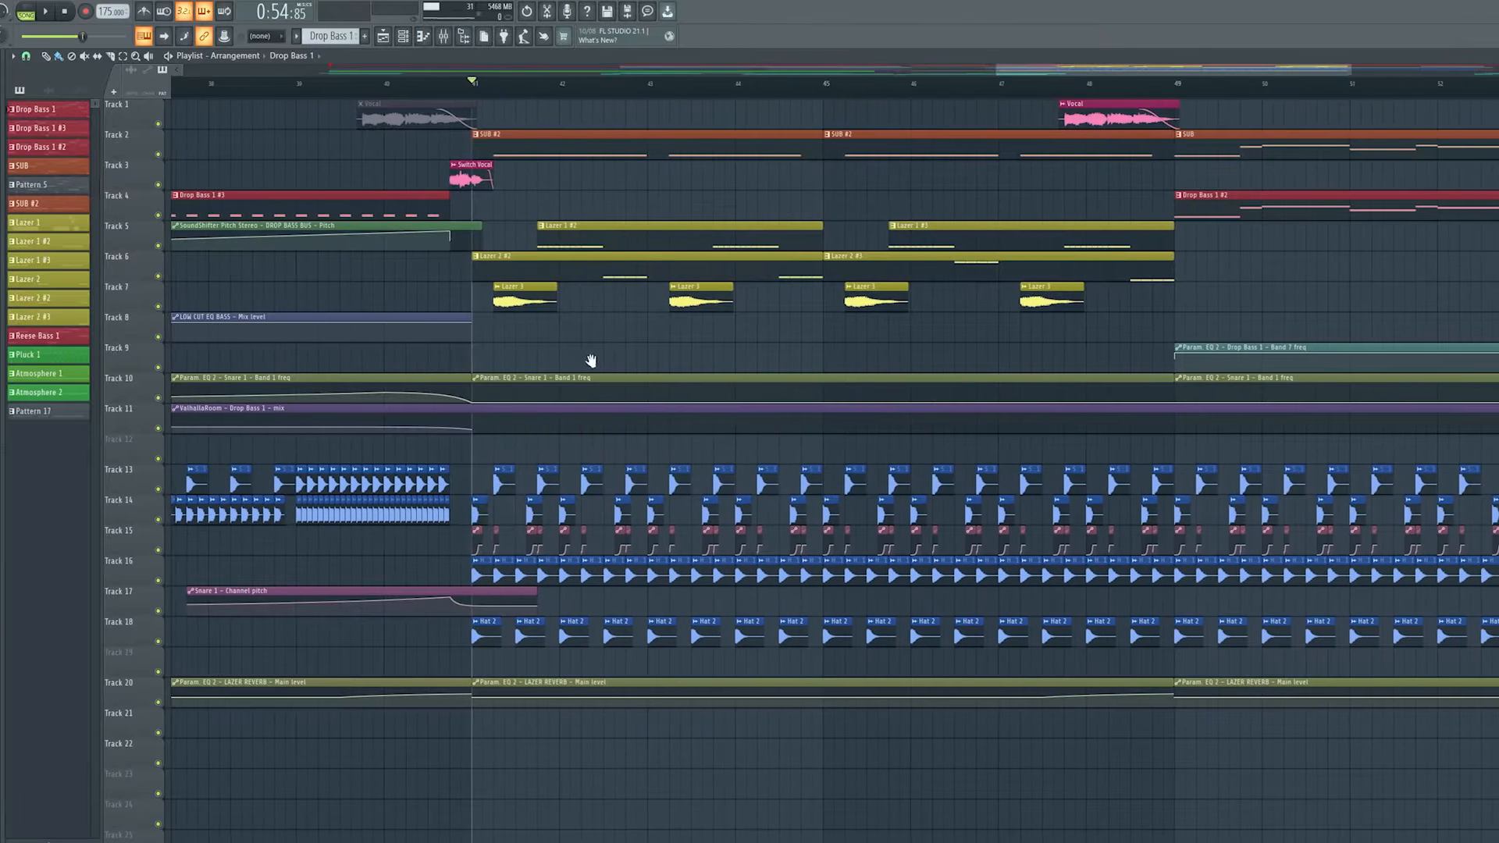
{"action": "scroll", "coordinate": [559, 378], "scroll_direction": "up", "scroll_amount": 6}
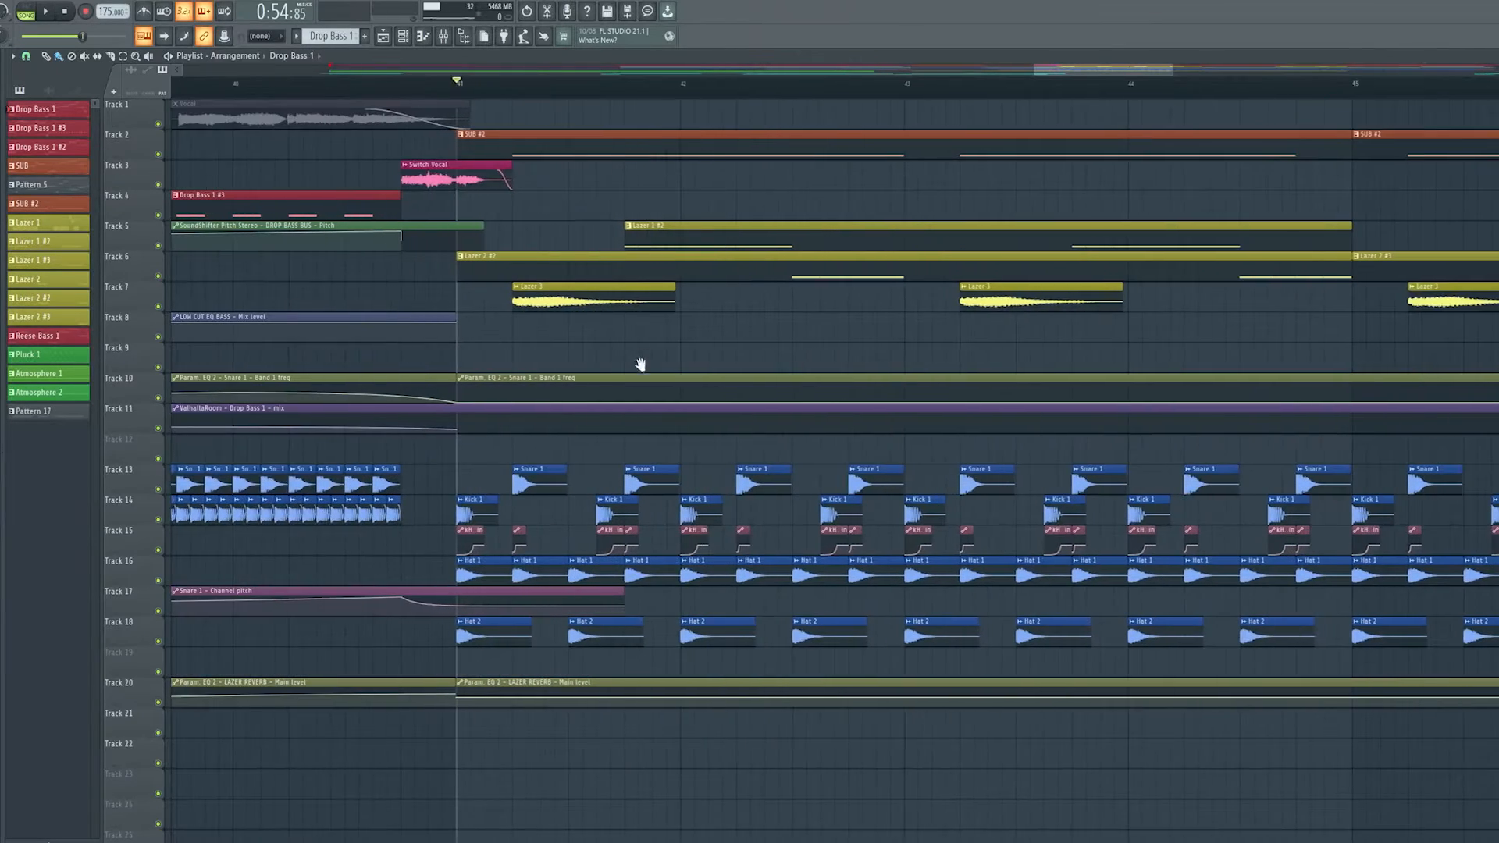
{"action": "scroll", "coordinate": [769, 334], "scroll_direction": "up", "scroll_amount": 3}
{"action": "scroll", "coordinate": [702, 298], "scroll_direction": "up", "scroll_amount": 4}
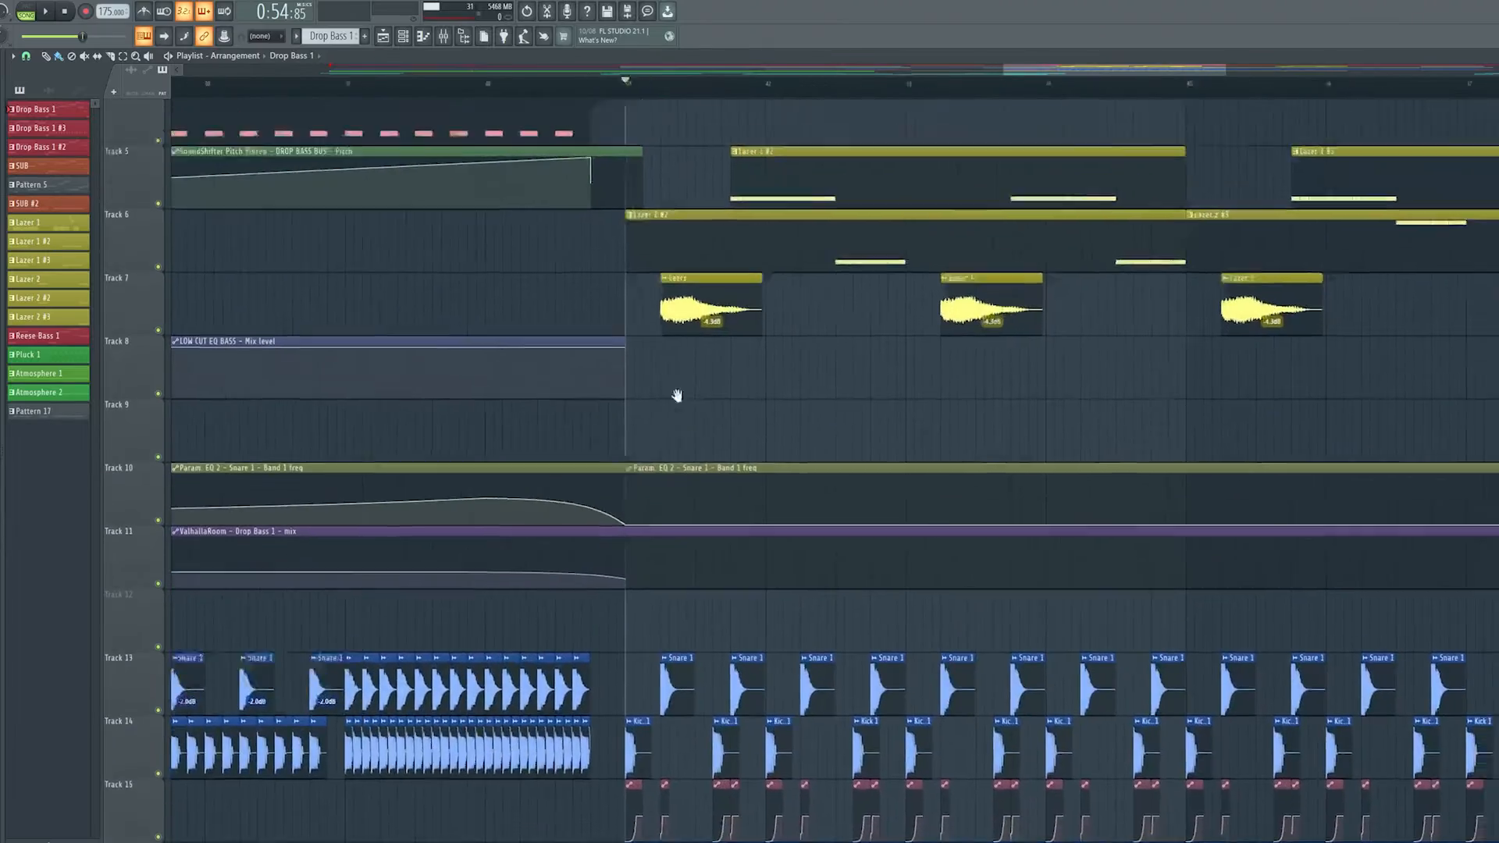
{"action": "scroll", "coordinate": [746, 230], "scroll_direction": "down", "scroll_amount": 2}
{"action": "left_click_drag", "start_coordinate": [747, 164], "coordinate": [1123, 469]}
{"action": "scroll", "coordinate": [859, 460], "scroll_direction": "down", "scroll_amount": 6}
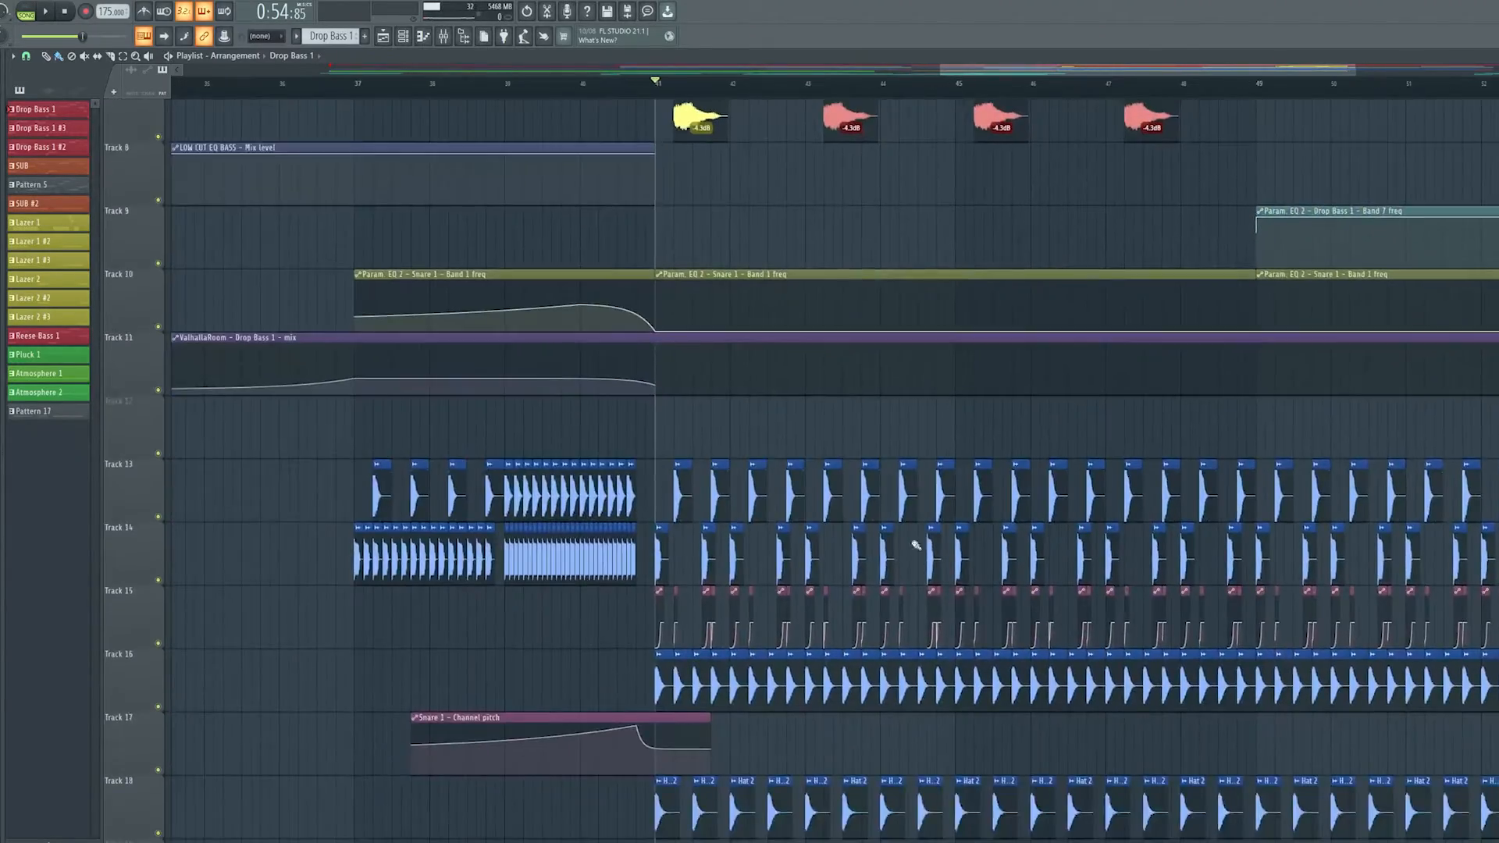
{"action": "scroll", "coordinate": [847, 441], "scroll_direction": "down", "scroll_amount": 4}
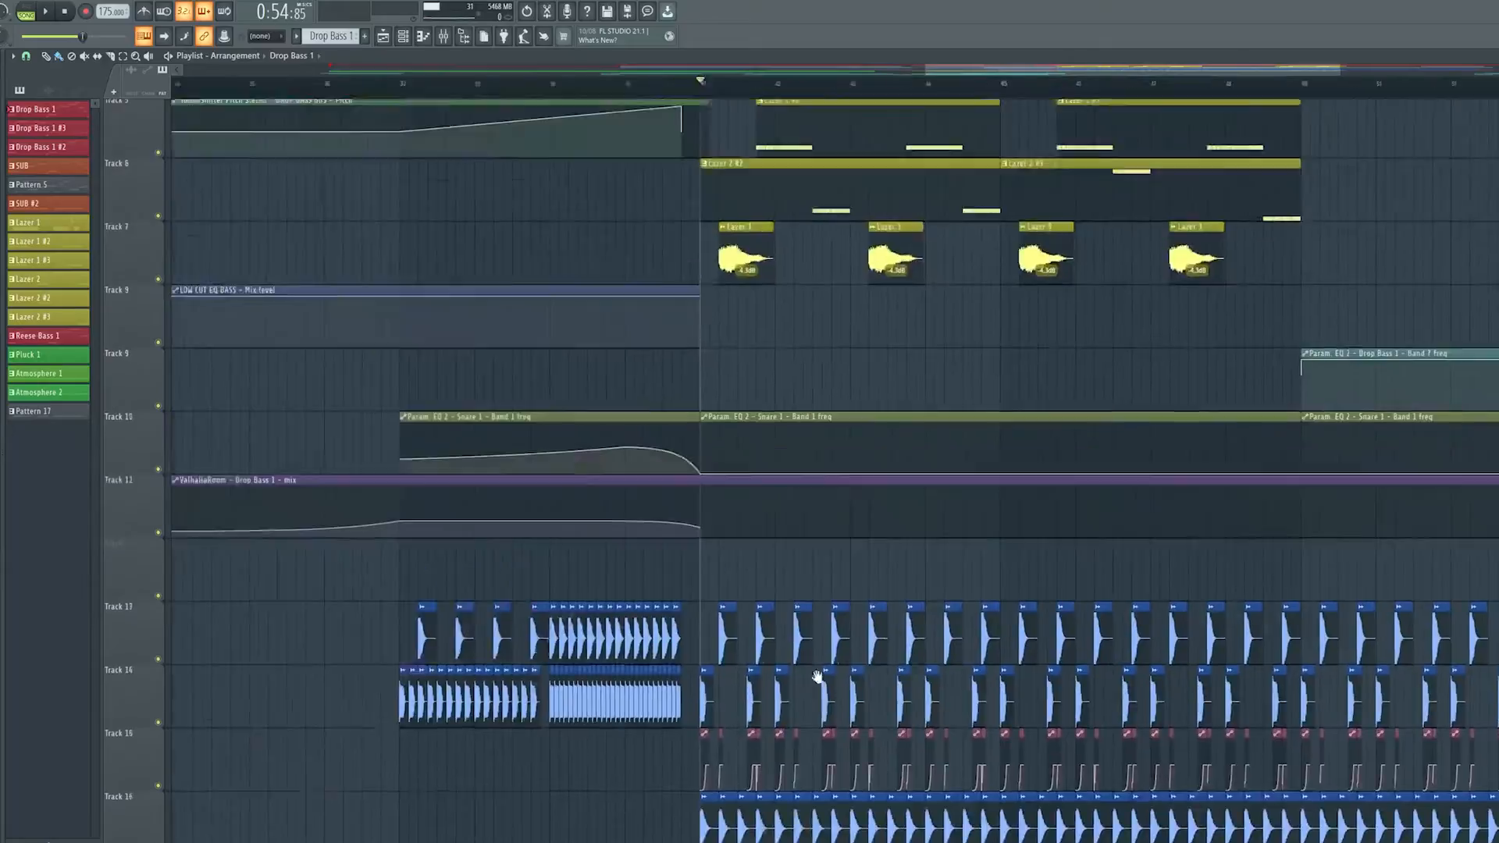
Play the arrangement from the start of the Switch Vocal clip through the Lazer section.
{"action": "left_click", "coordinate": [679, 84]}
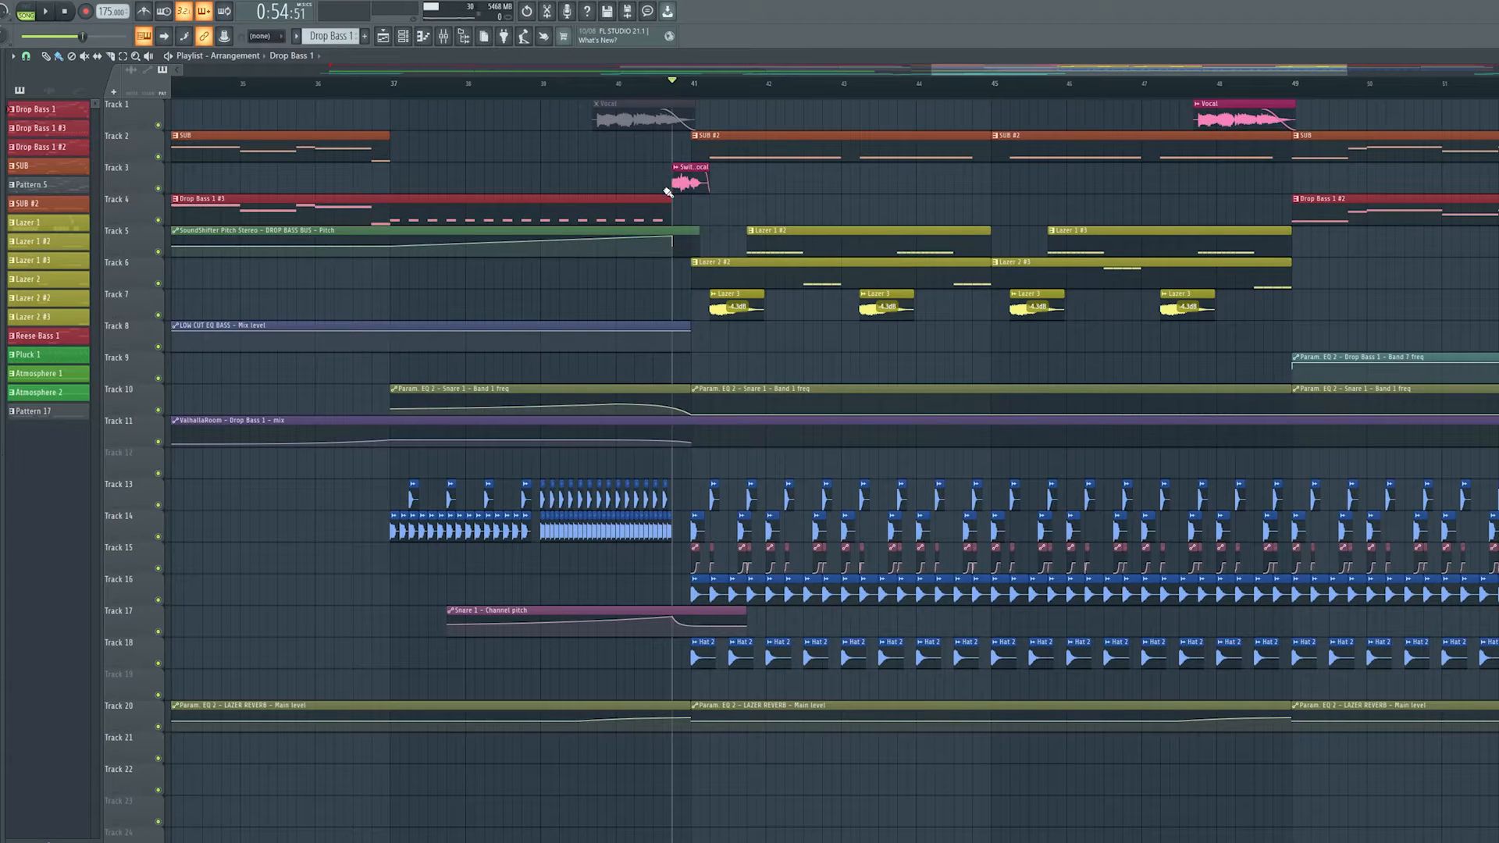
{"action": "scroll", "coordinate": [923, 321], "scroll_direction": "right", "scroll_amount": 3}
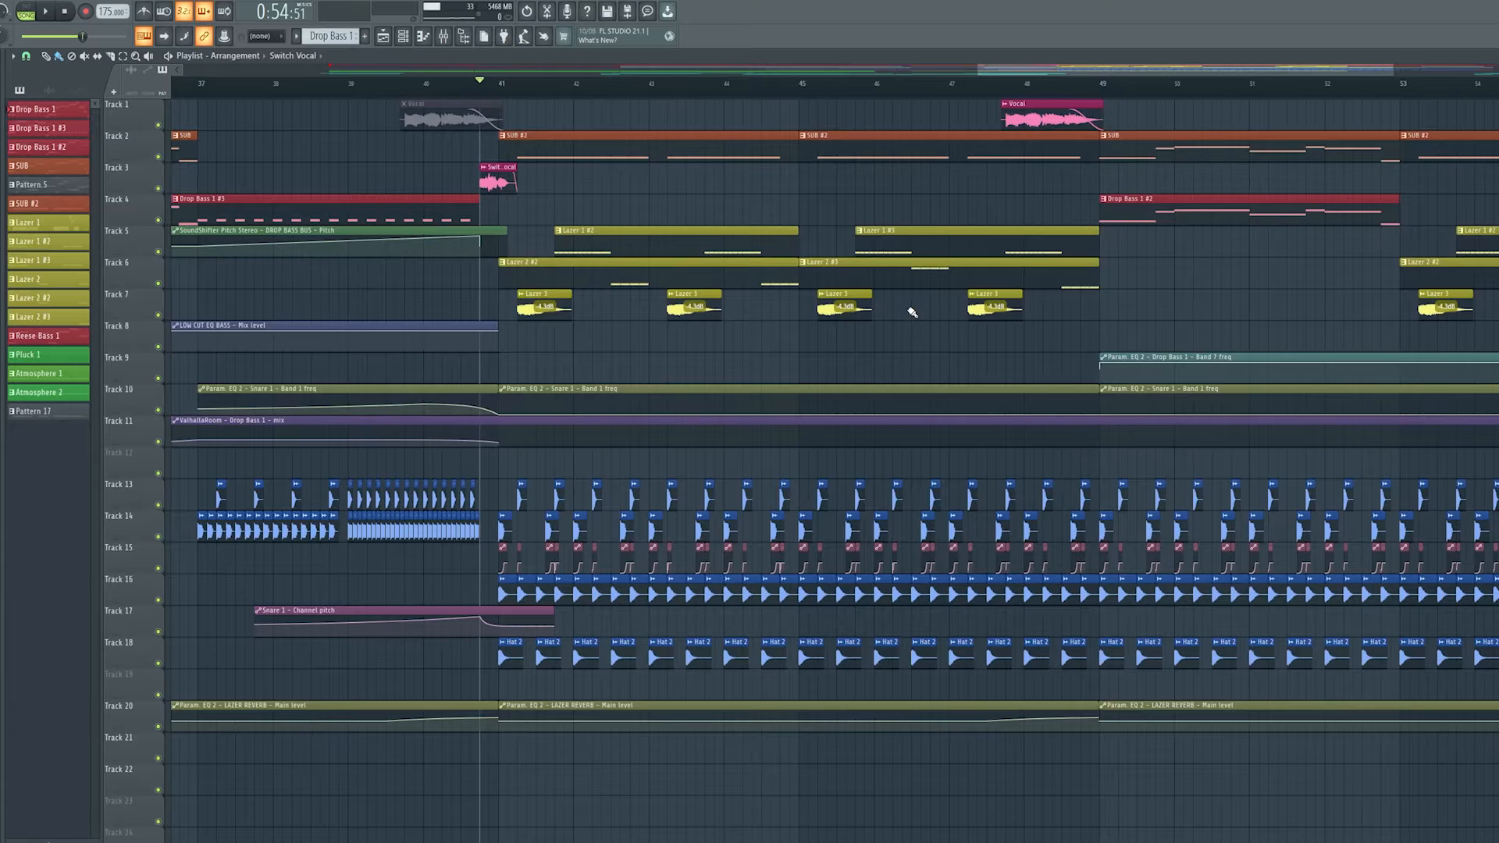
{"action": "key", "text": "space"}
{"action": "scroll", "coordinate": [859, 347], "scroll_direction": "left", "scroll_amount": 2}
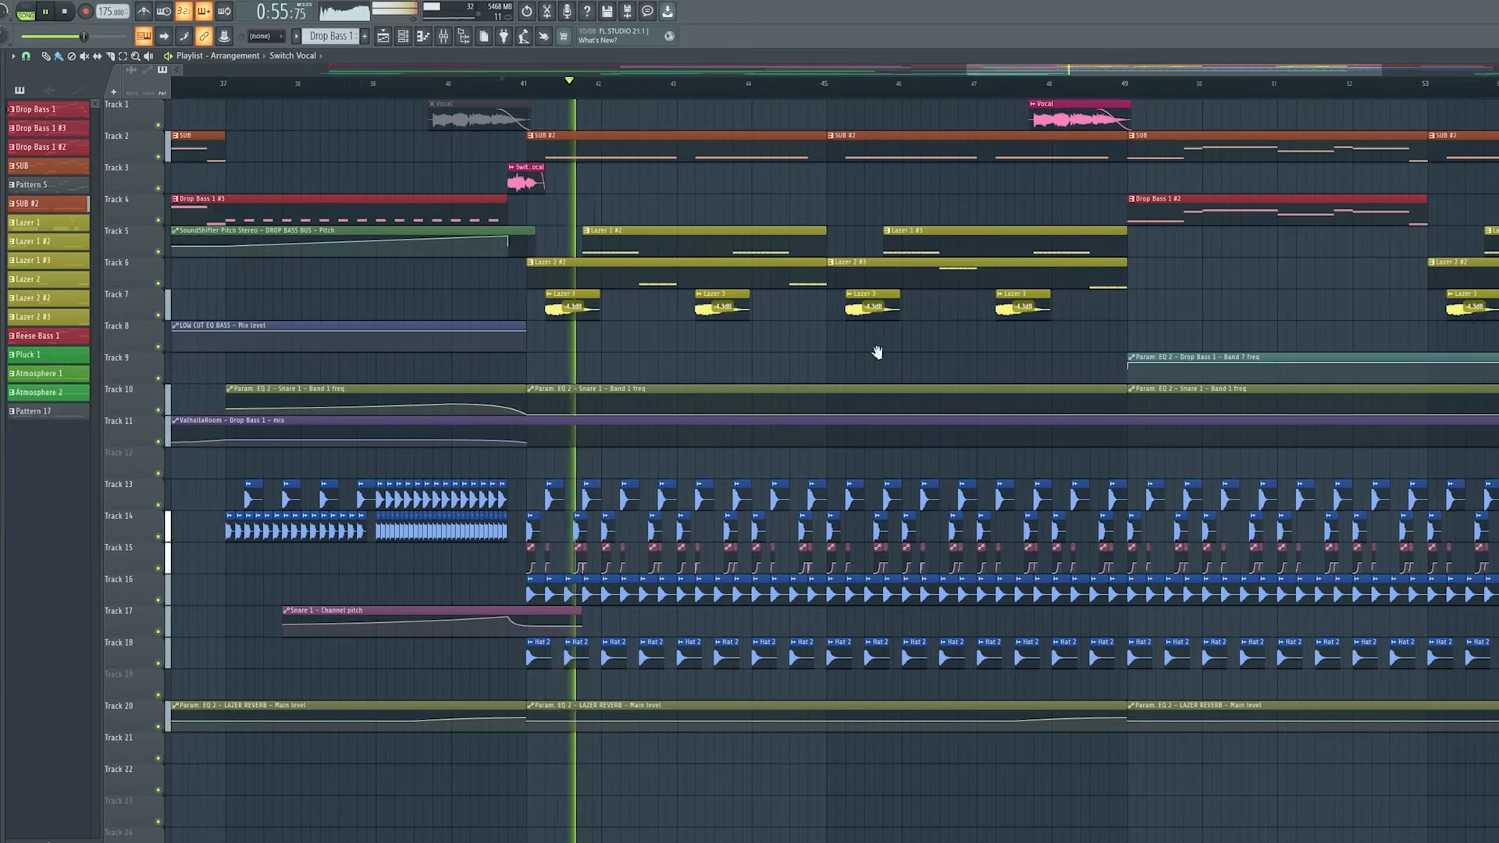
{"action": "scroll", "coordinate": [740, 368], "scroll_direction": "up", "scroll_amount": 3}
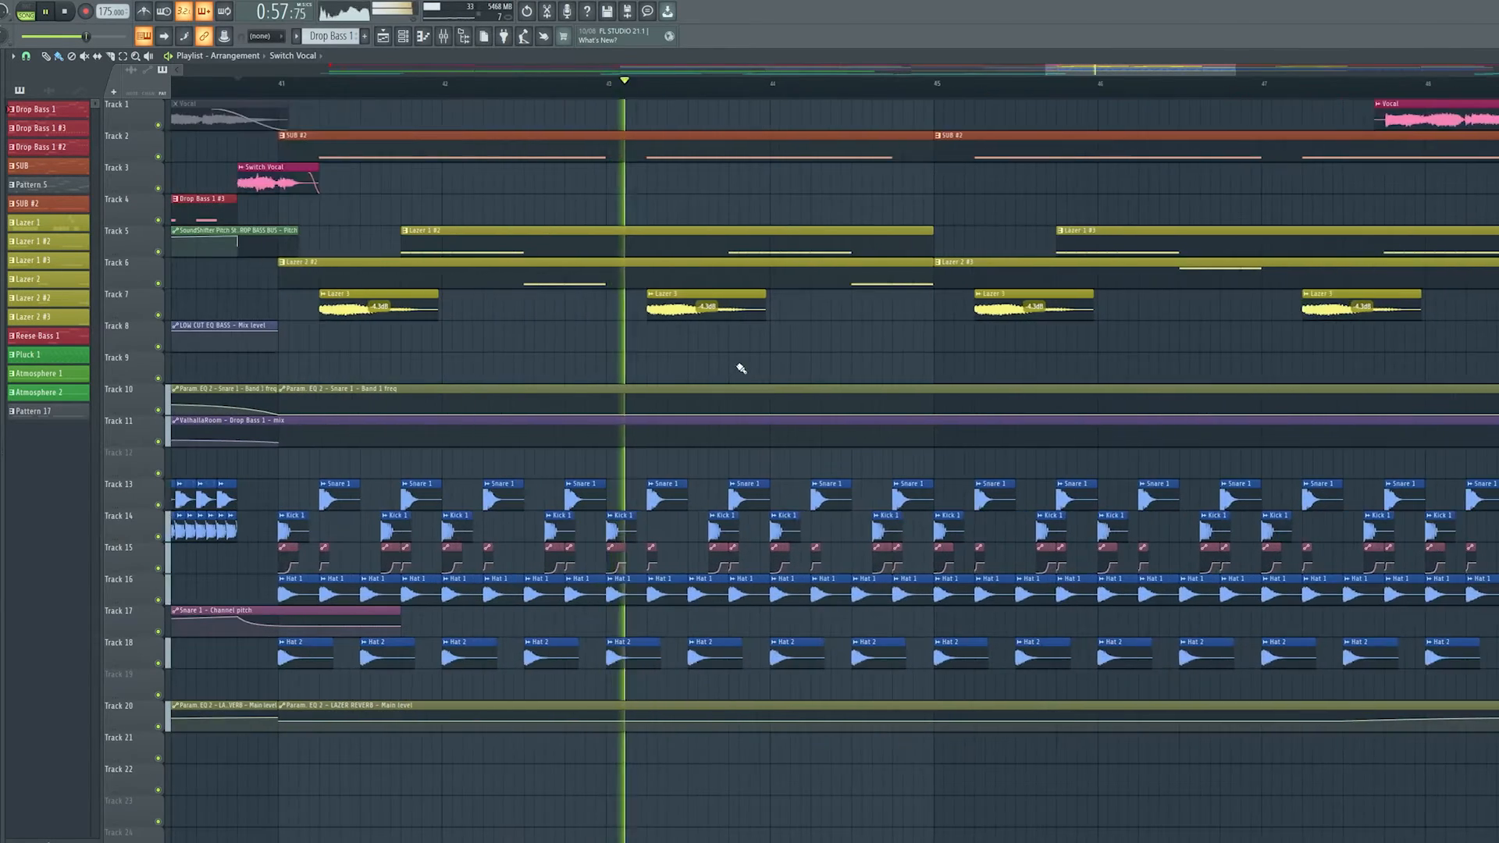
{"action": "left_click_drag", "start_coordinate": [831, 384], "coordinate": [806, 462]}
{"action": "scroll", "coordinate": [813, 460], "scroll_direction": "down", "scroll_amount": 1}
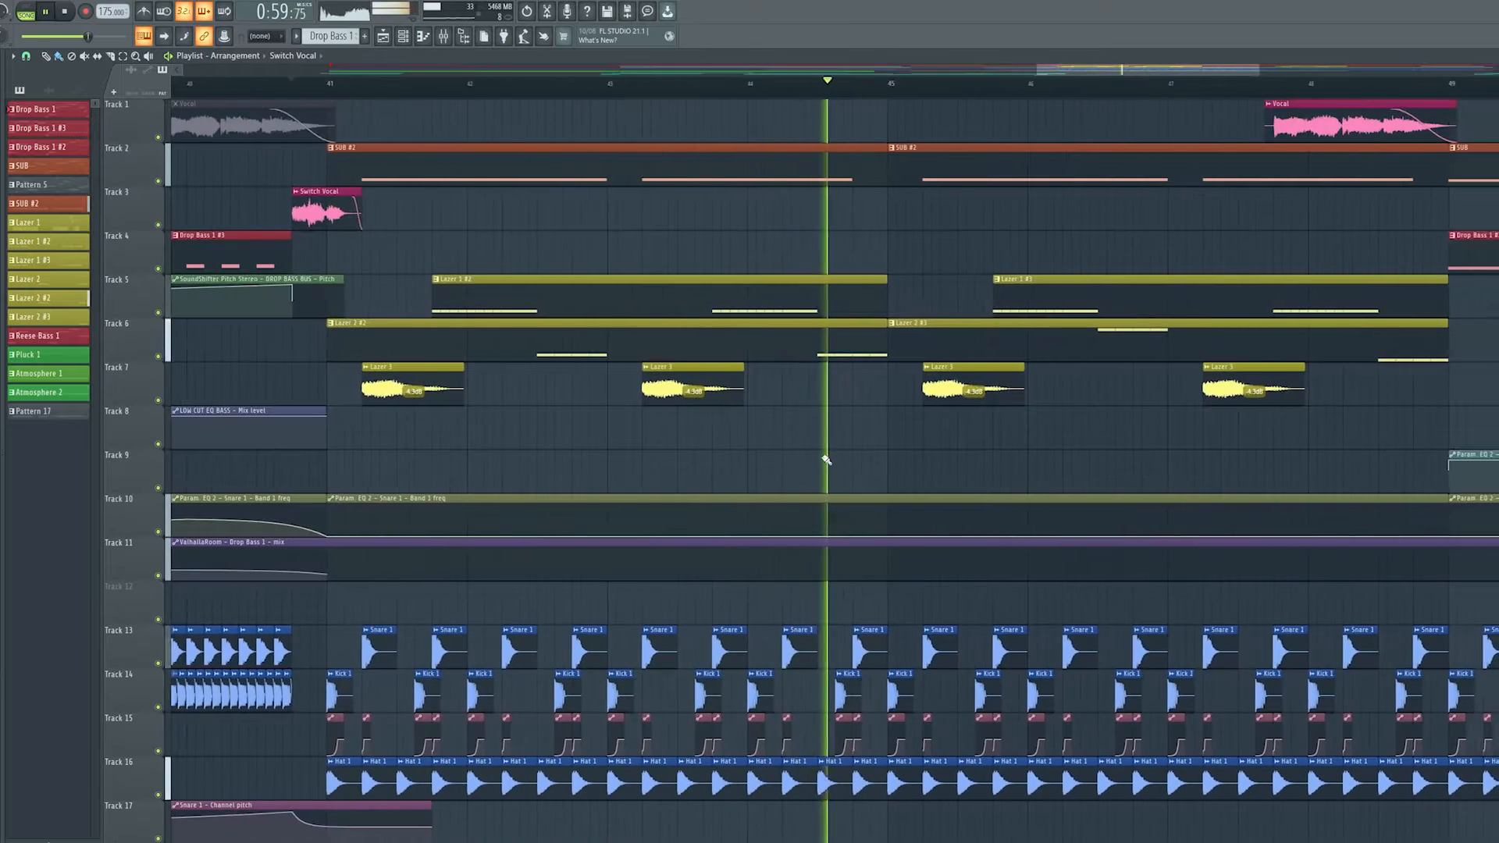
{"action": "left_click_drag", "start_coordinate": [933, 459], "coordinate": [1023, 459]}
{"action": "left_click_drag", "start_coordinate": [1124, 462], "coordinate": [976, 481]}
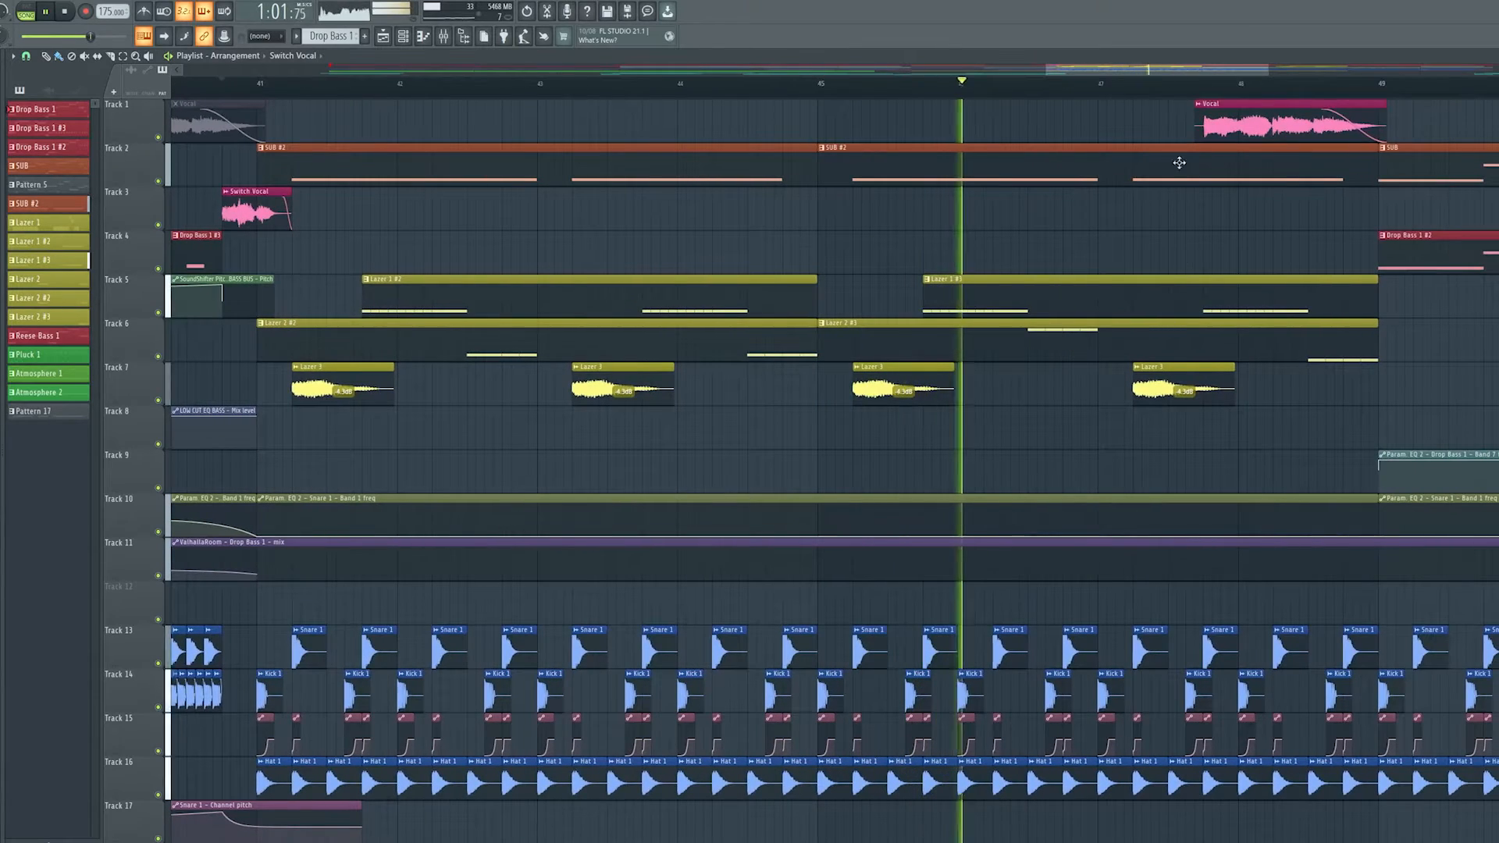
Mute the Track 1 vocal clip at the end of the Lazer section, and return the stopped playhead to that section's start.
{"action": "right_click", "coordinate": [1224, 127], "text": "alt"}
{"action": "scroll", "coordinate": [1206, 344], "scroll_direction": "down", "scroll_amount": 3}
{"action": "left_click_drag", "start_coordinate": [1156, 459], "coordinate": [1018, 477]}
{"action": "key", "text": "space"}
{"action": "left_click", "coordinate": [584, 83]}
Bring up the channel rack for the Lazer 1 #2 pattern and open the Lazer 1 channel's Serum patch.
{"action": "key", "text": "F6"}
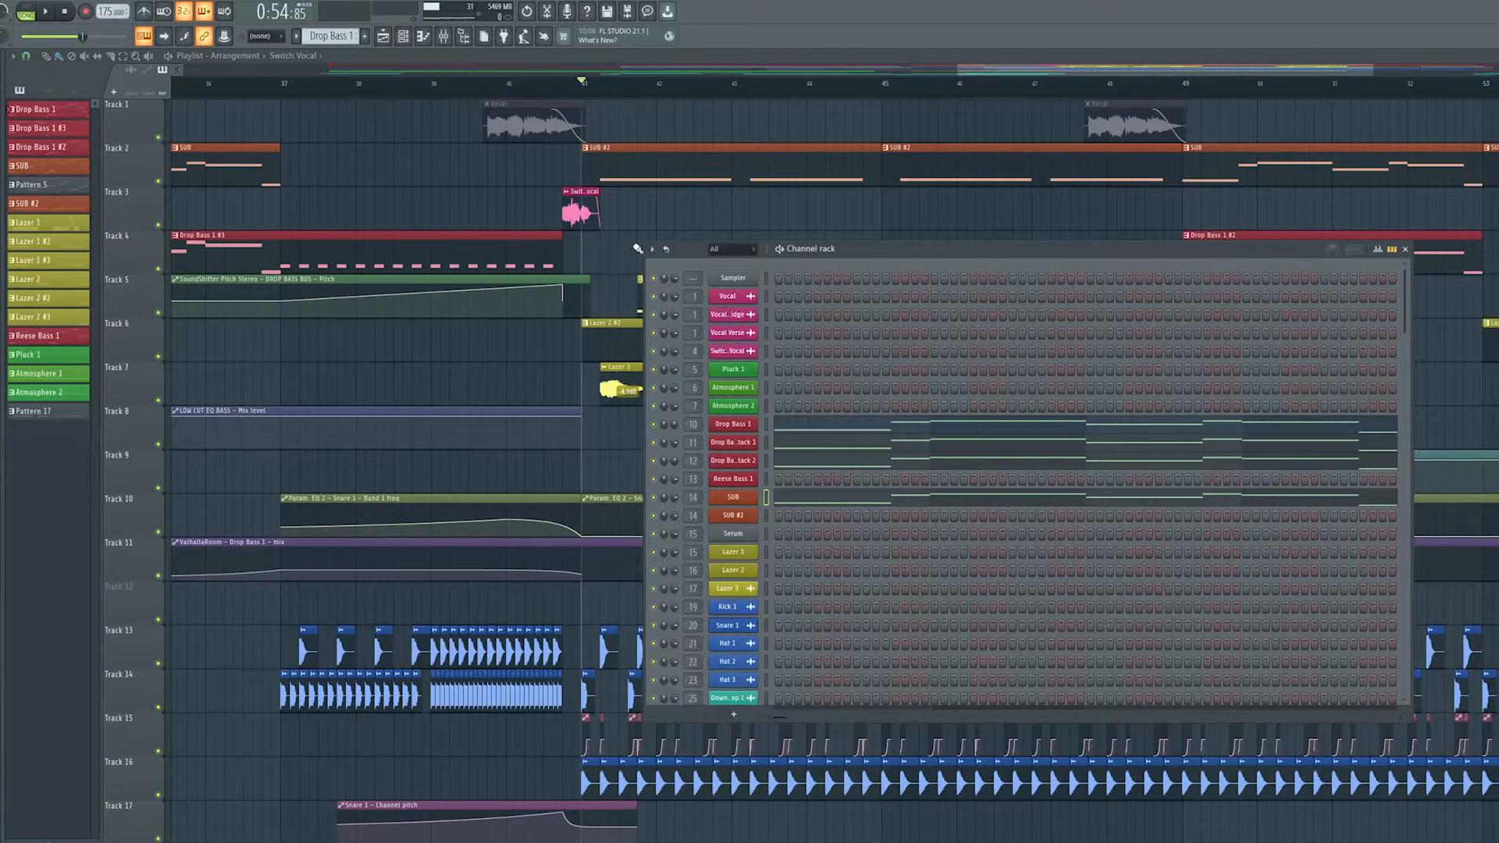
{"action": "key", "text": "F6"}
{"action": "left_click", "coordinate": [653, 291]}
{"action": "left_click", "coordinate": [422, 37]}
{"action": "left_click", "coordinate": [385, 39]}
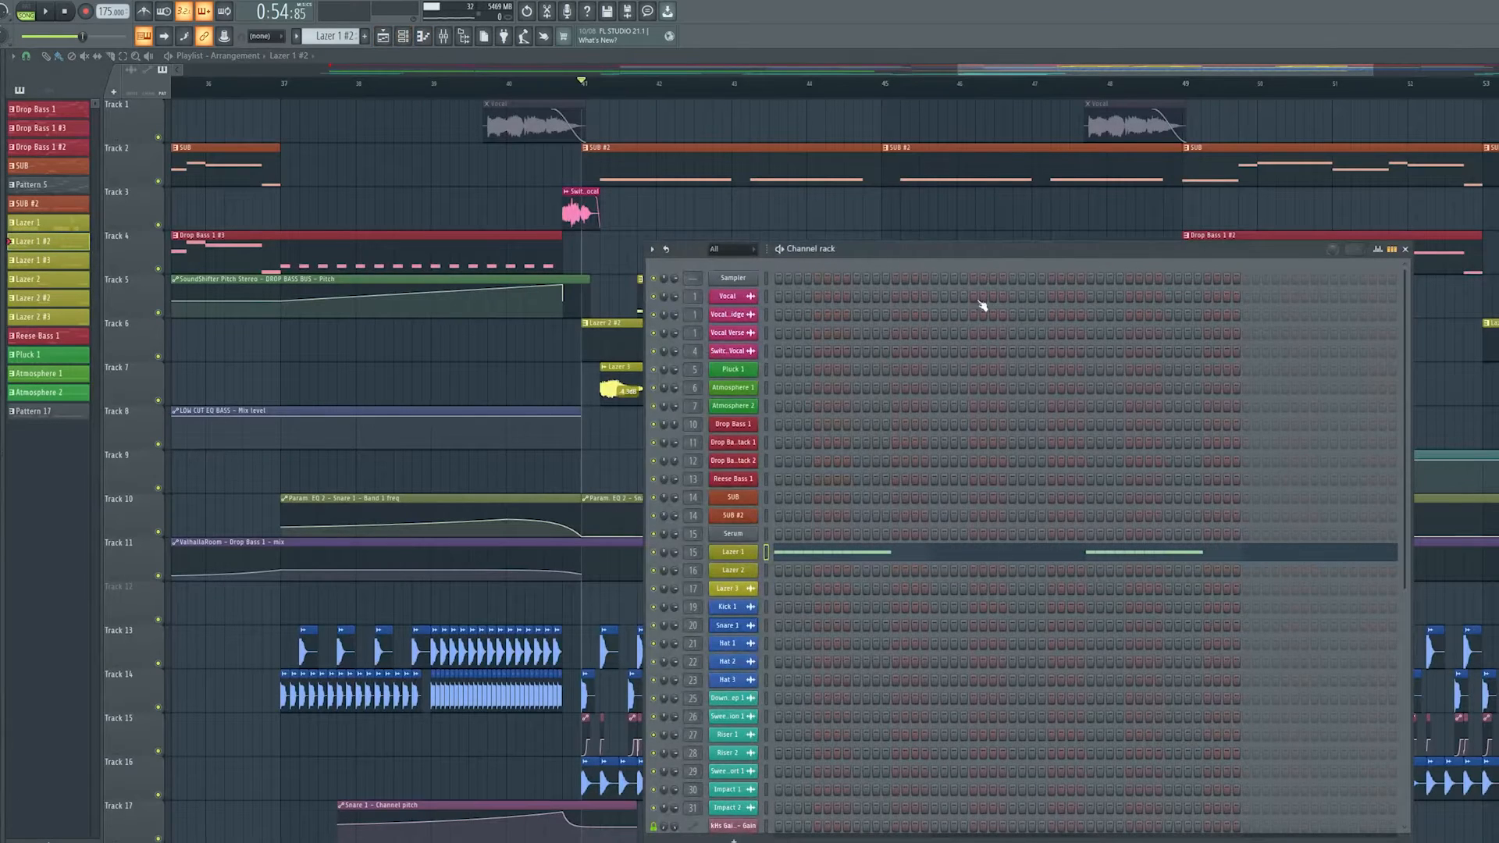
{"action": "left_click_drag", "start_coordinate": [710, 265], "coordinate": [843, 250]}
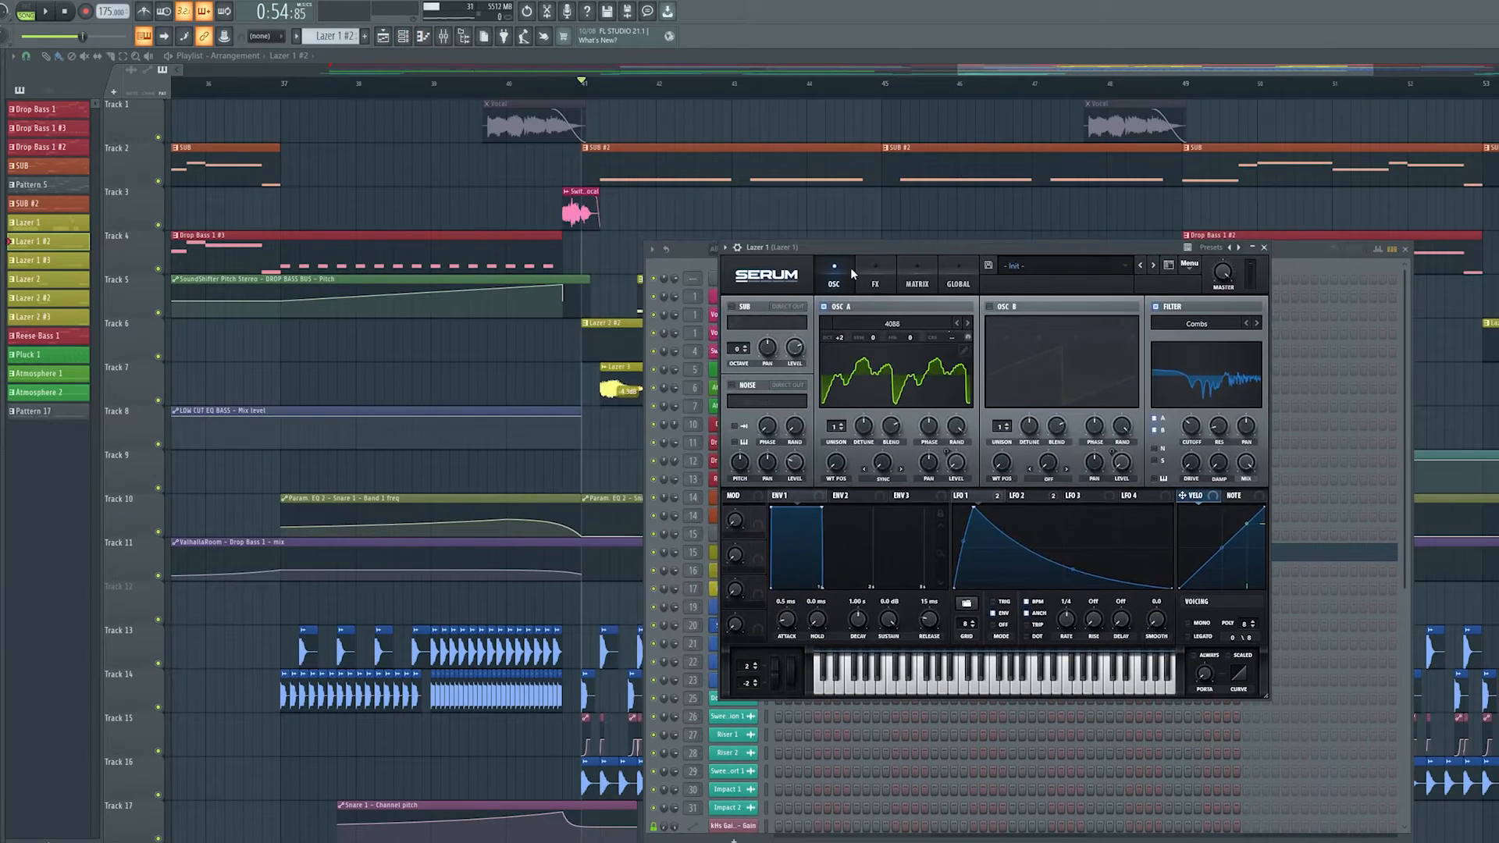
Show the LFO 2 shape in the Lazer 1 patch, play test notes and examine its Combs filter.
{"action": "mouse_move", "coordinate": [997, 500]}
{"action": "left_click", "coordinate": [1027, 497]}
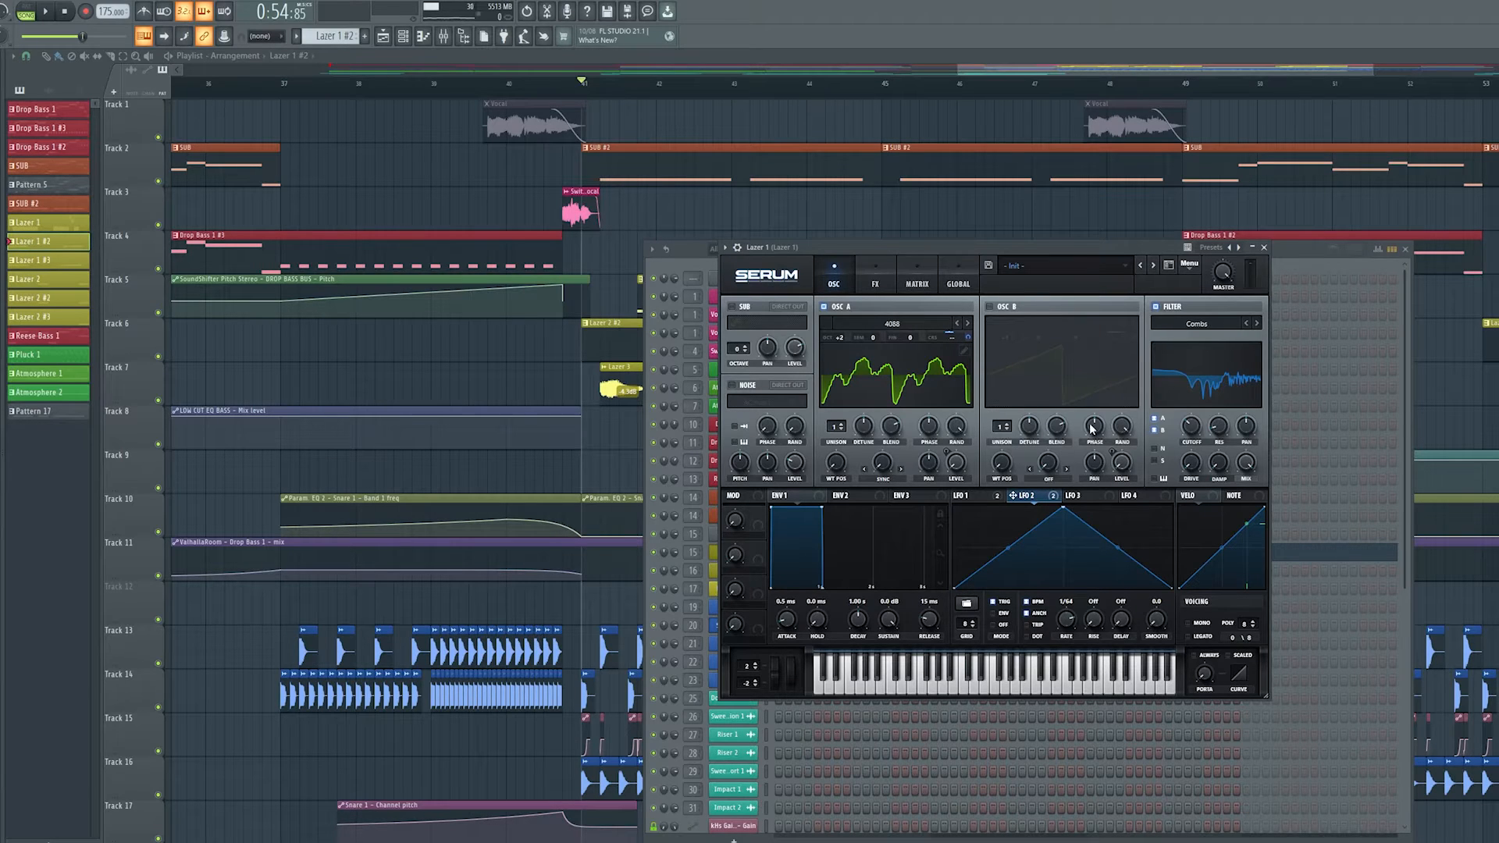
{"action": "key", "text": "v"}
{"action": "key", "text": "c"}
{"action": "left_click", "coordinate": [1210, 386]}
{"action": "left_click", "coordinate": [1211, 385]}
{"action": "left_click", "coordinate": [1233, 377]}
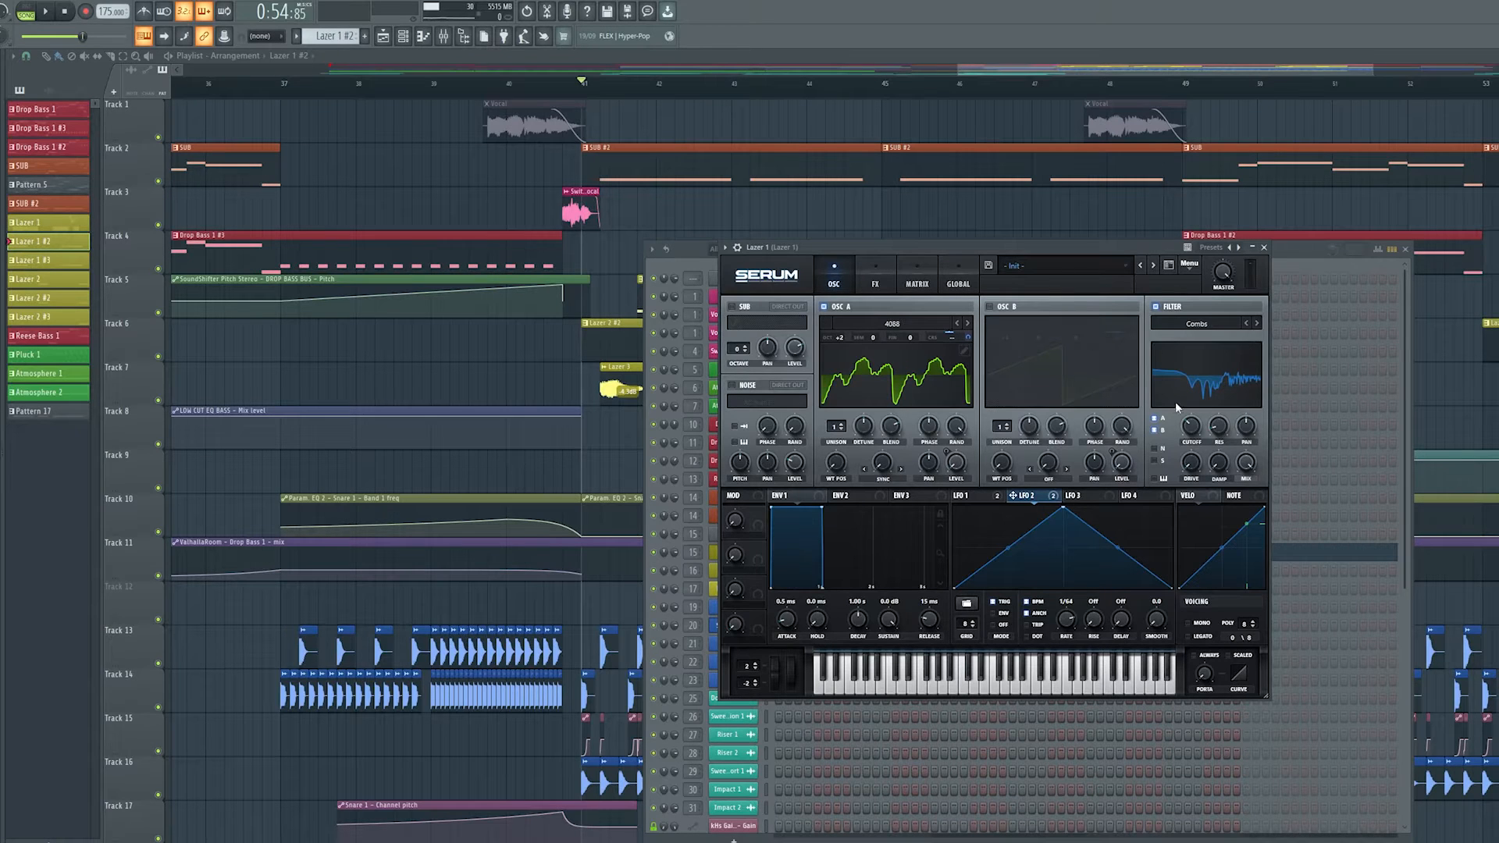
Examine the effects rack of the Lazer 1 Serum patch, return to its oscillators and close the patch.
{"action": "left_click", "coordinate": [876, 285]}
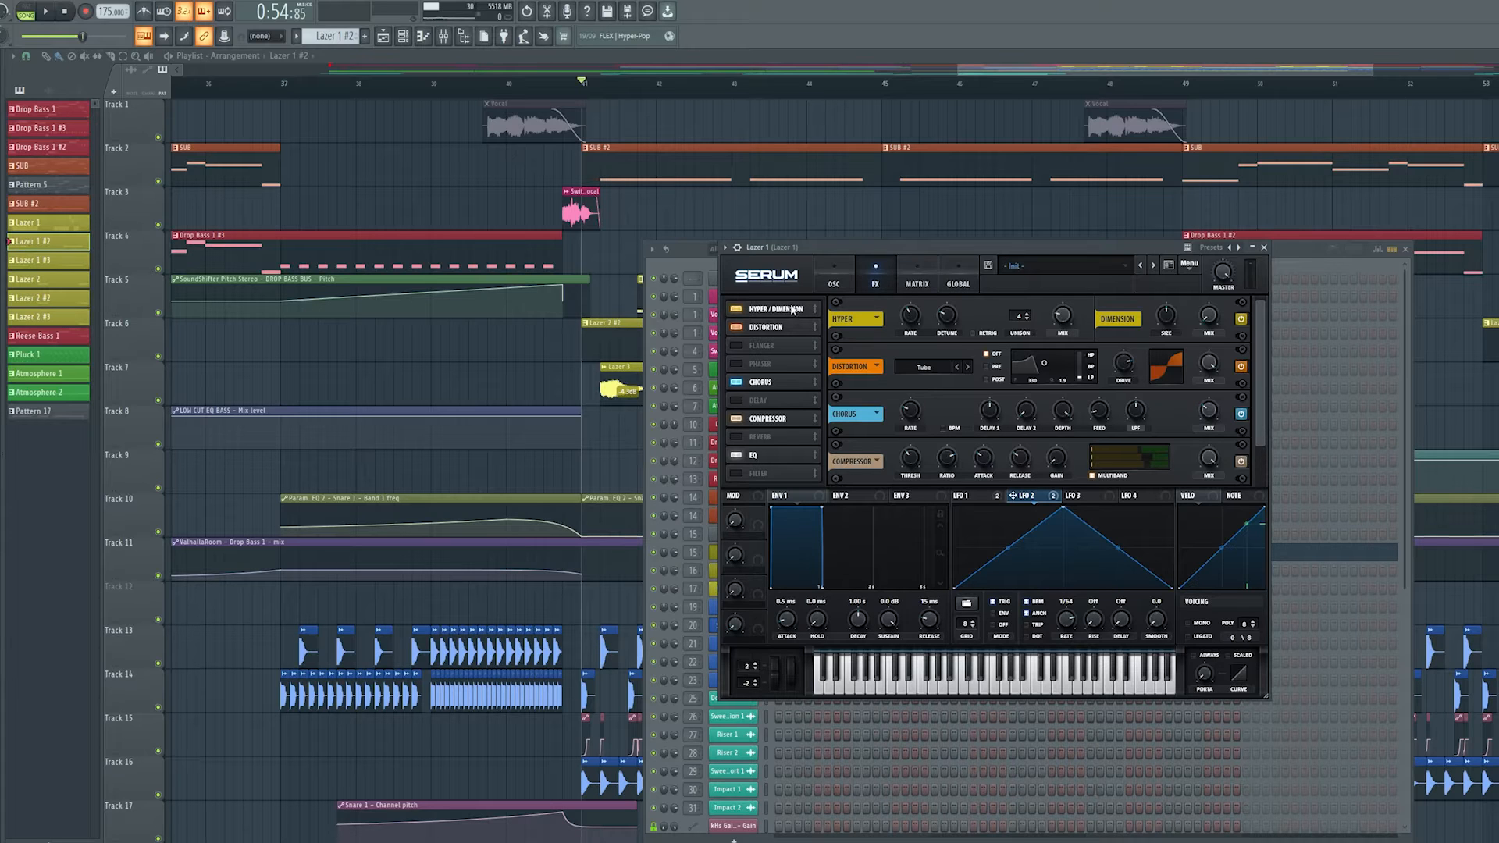
{"action": "scroll", "coordinate": [790, 367], "scroll_direction": "down", "scroll_amount": 1}
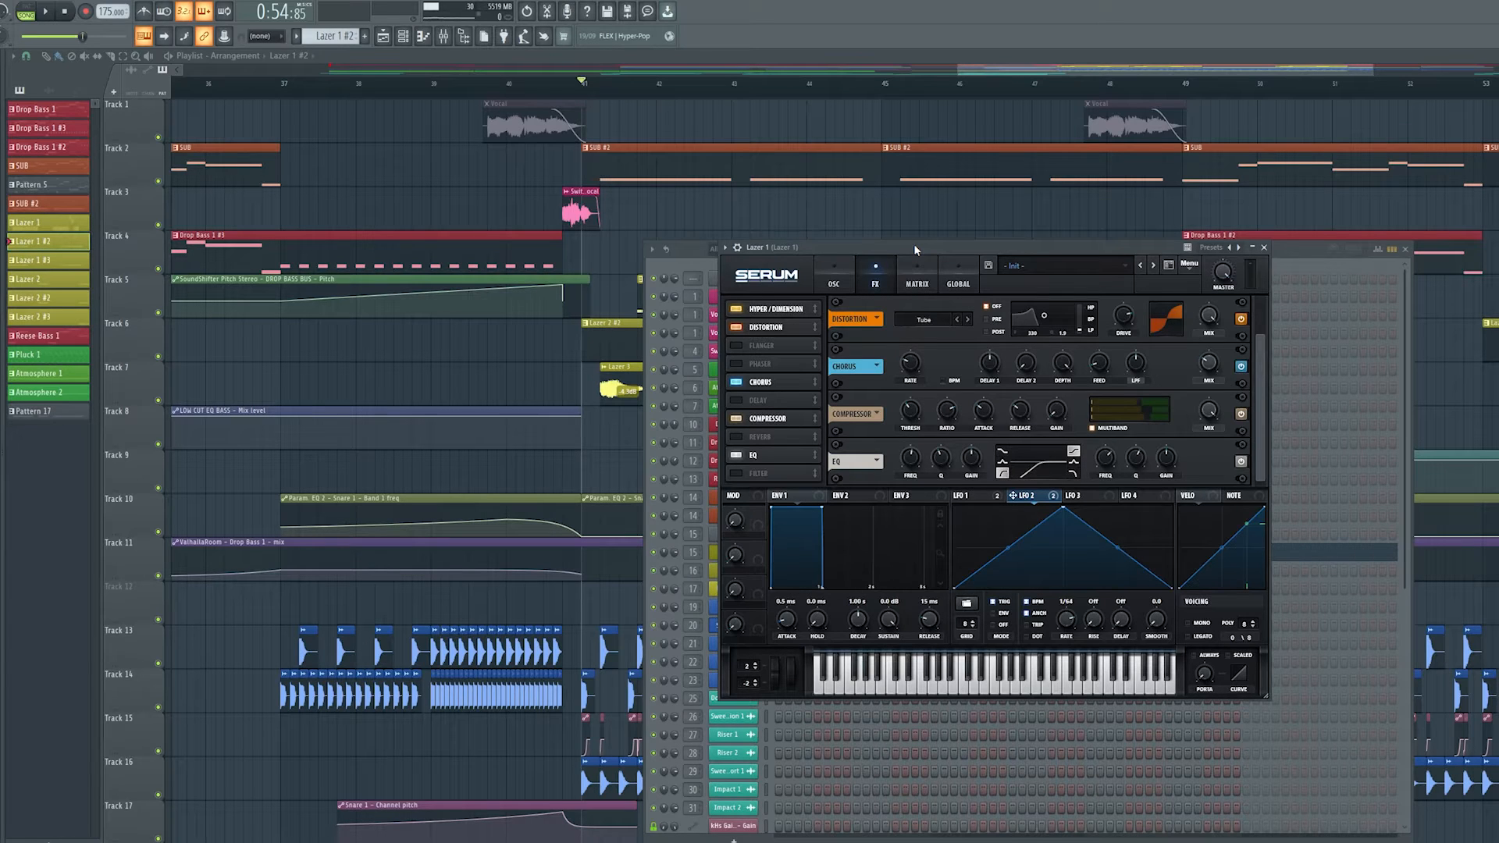
{"action": "left_click", "coordinate": [842, 281]}
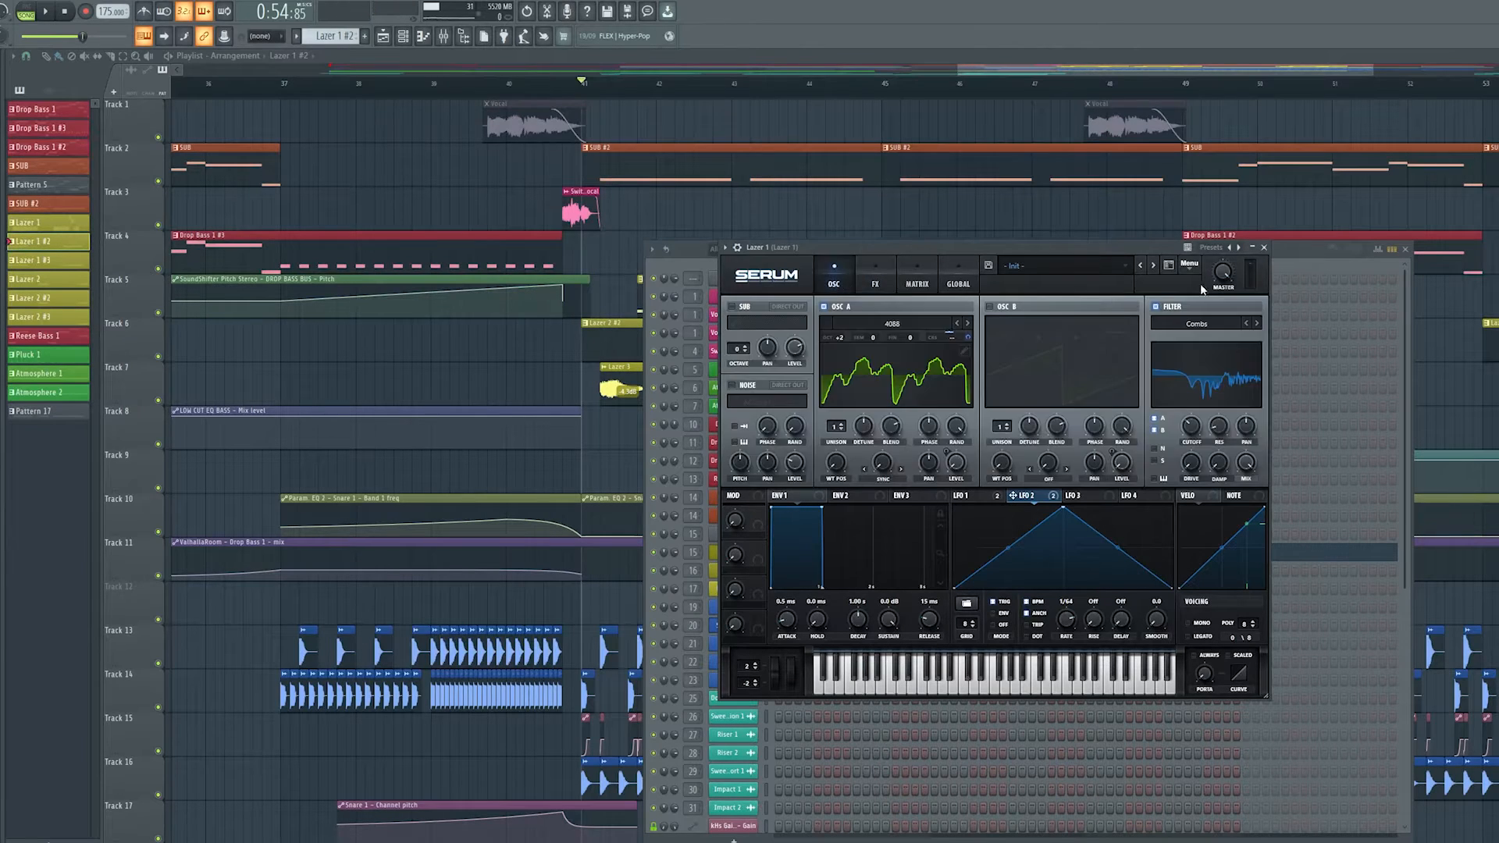
{"action": "left_click", "coordinate": [1264, 248]}
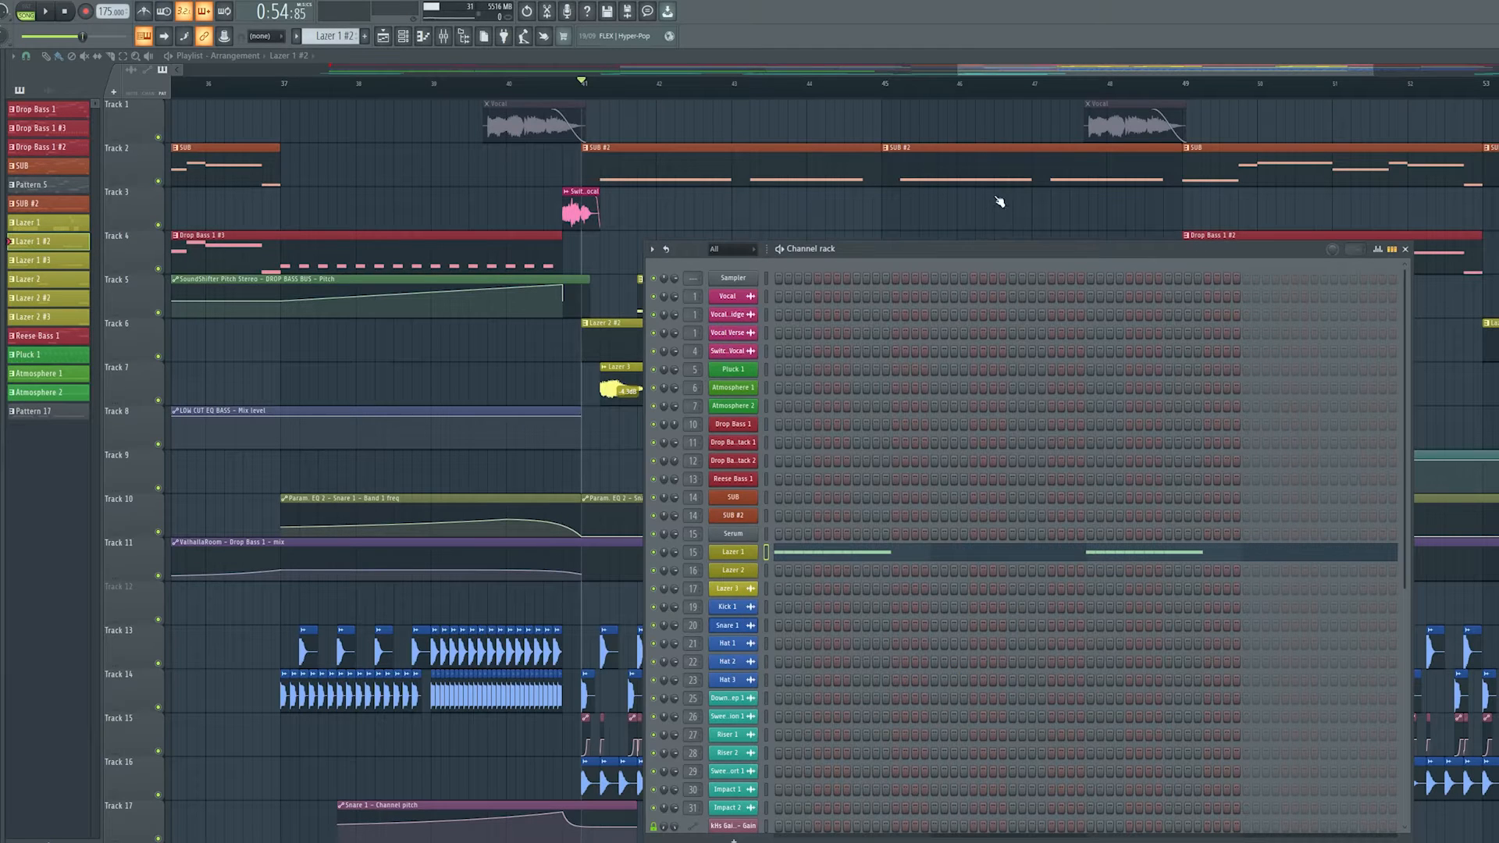
Examine the Lazer 2 Serum patch, including LFO 2, the available filter types and the effects rack, and close it.
{"action": "left_click_drag", "start_coordinate": [1188, 237], "coordinate": [1198, 229]}
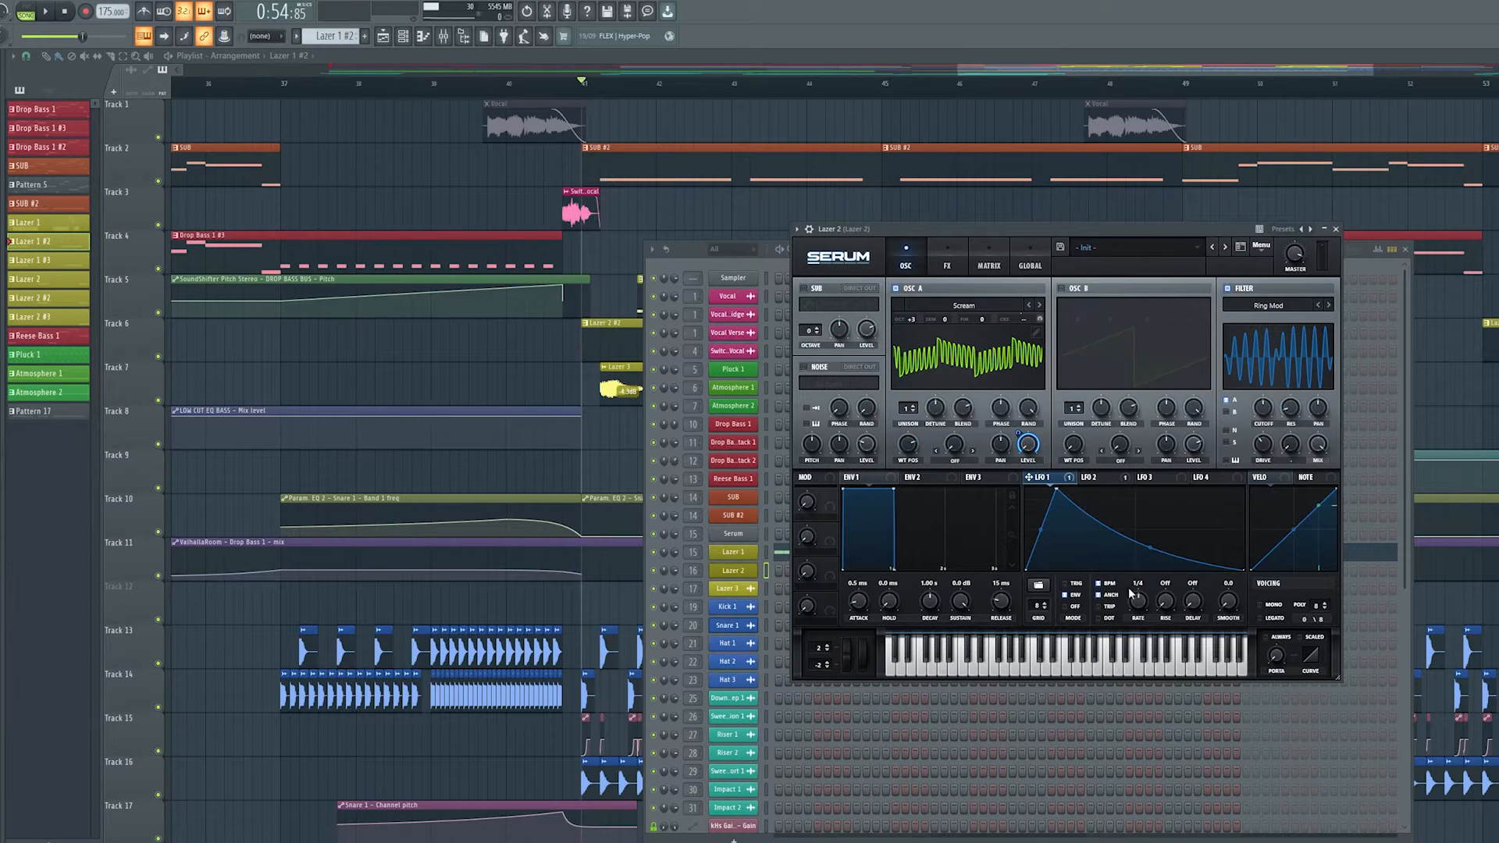
{"action": "left_click", "coordinate": [1096, 481]}
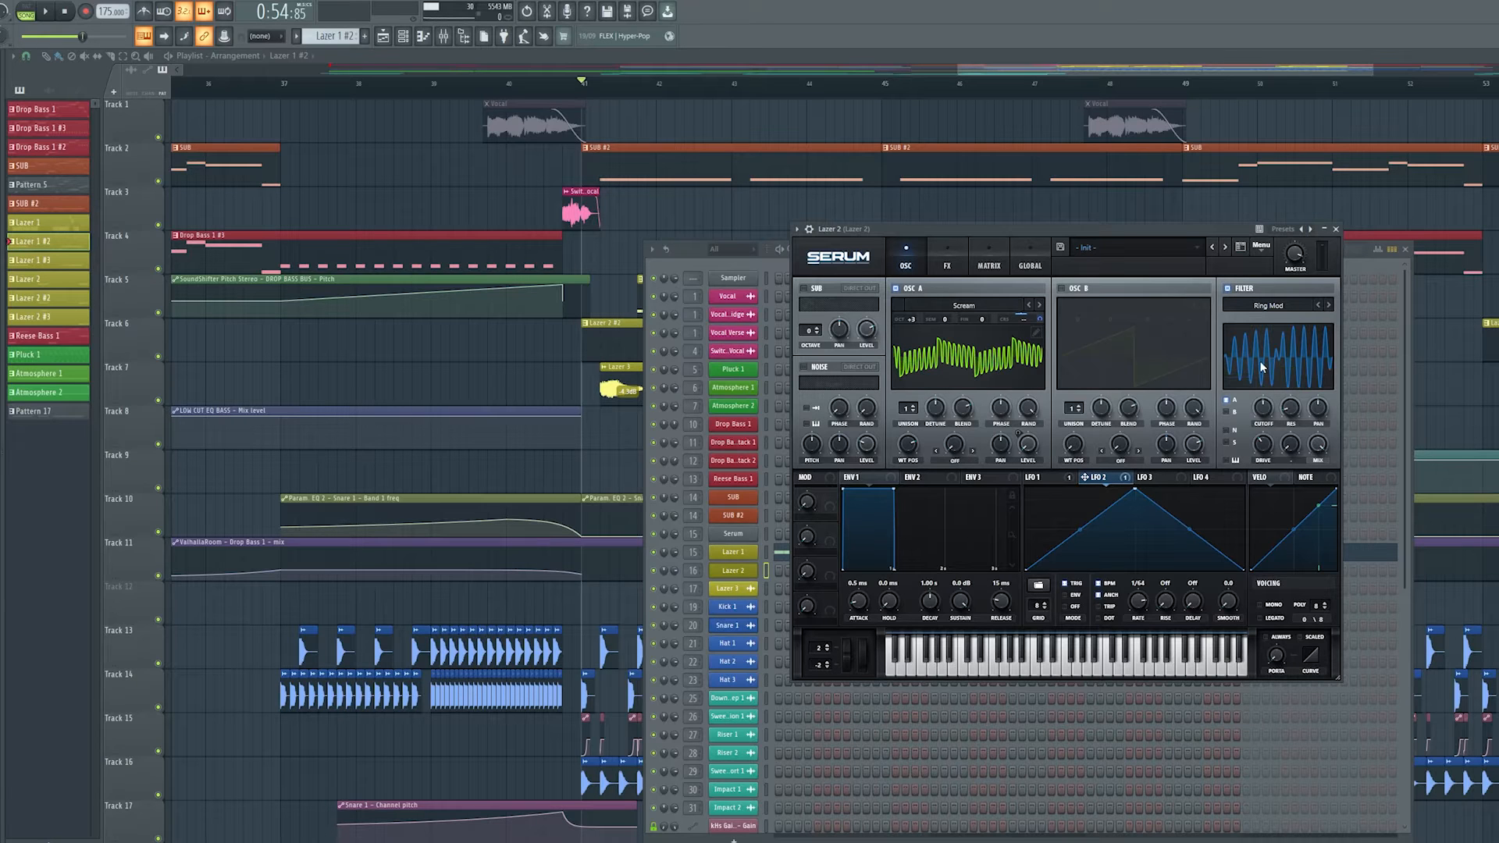
{"action": "left_click", "coordinate": [1280, 306]}
{"action": "mouse_move", "coordinate": [1292, 359]}
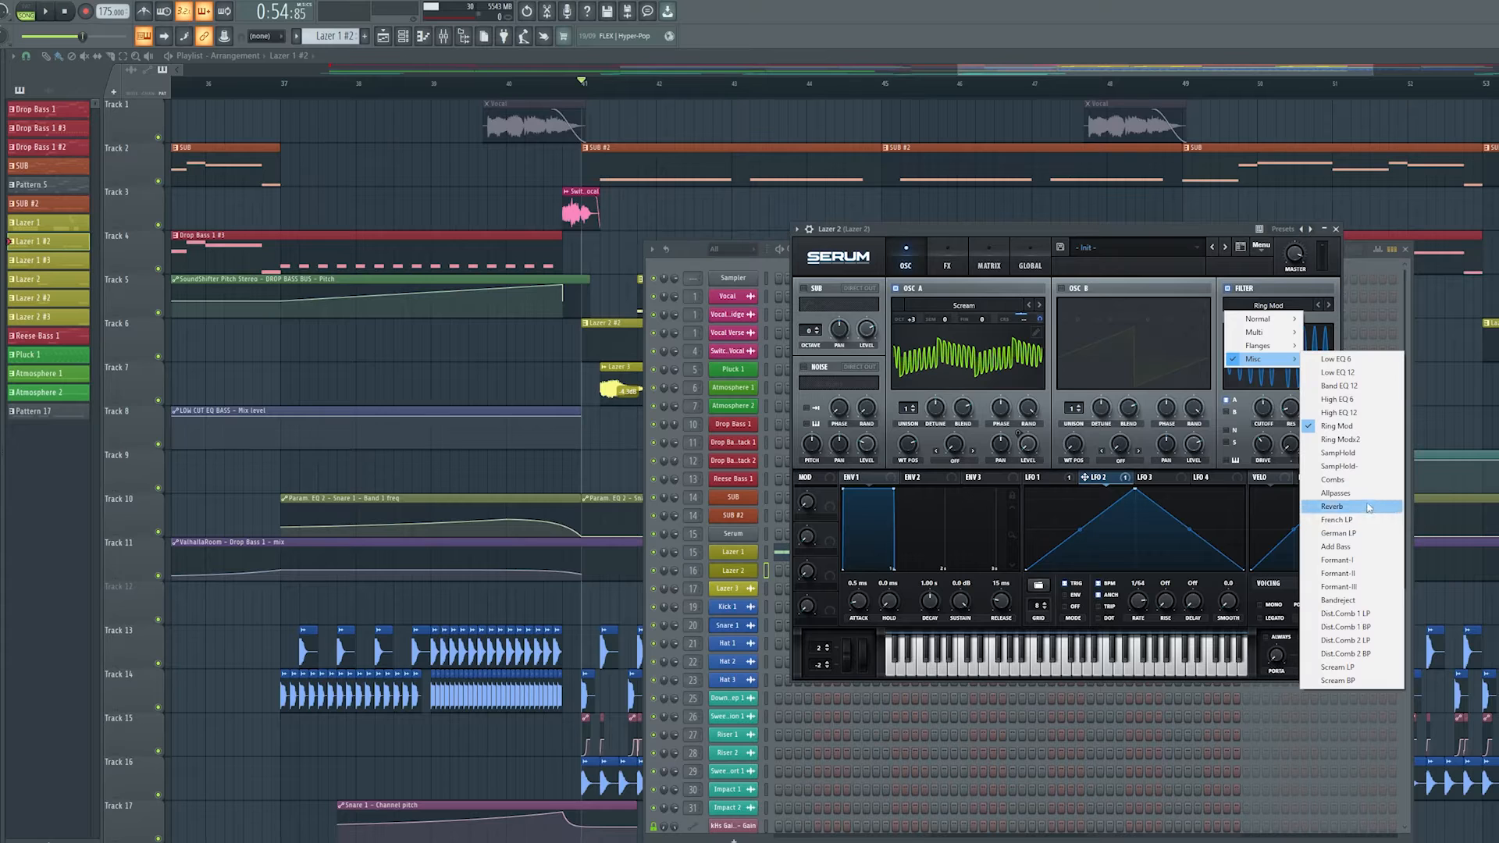
{"action": "mouse_move", "coordinate": [1258, 319]}
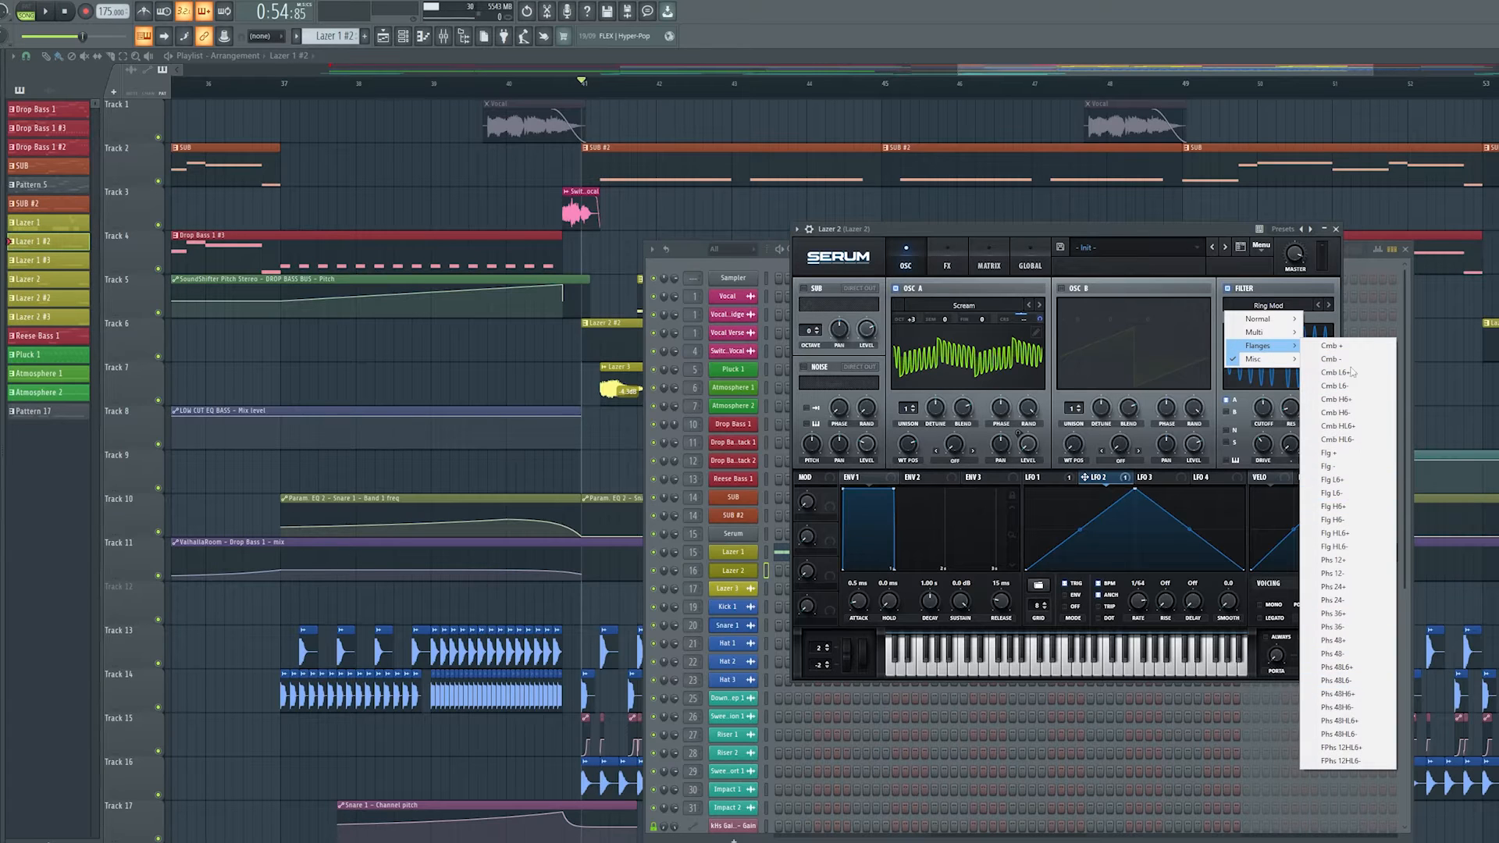
{"action": "left_click", "coordinate": [1203, 245]}
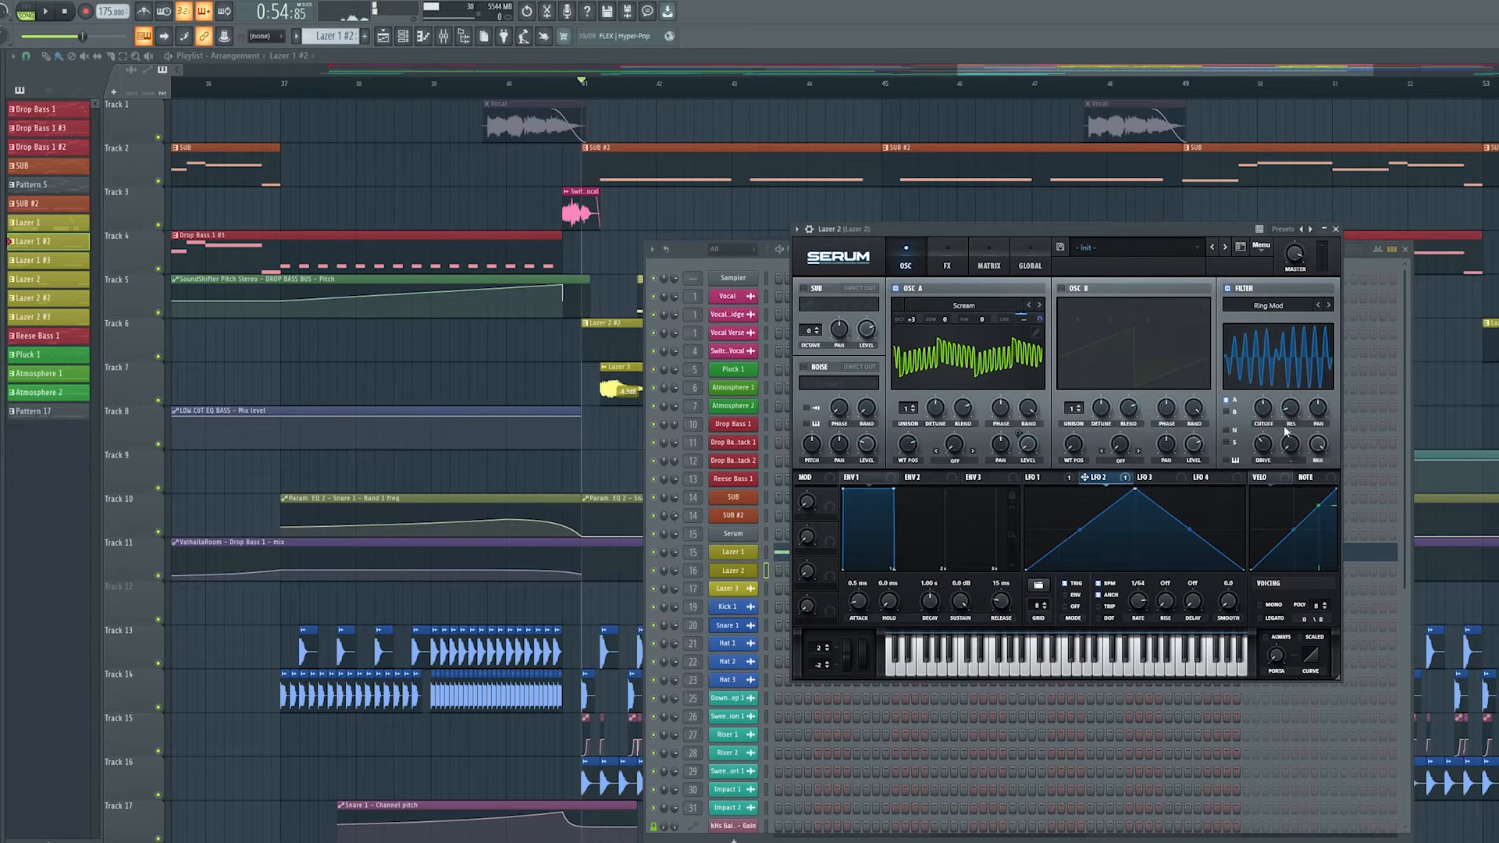
{"action": "left_click", "coordinate": [947, 254]}
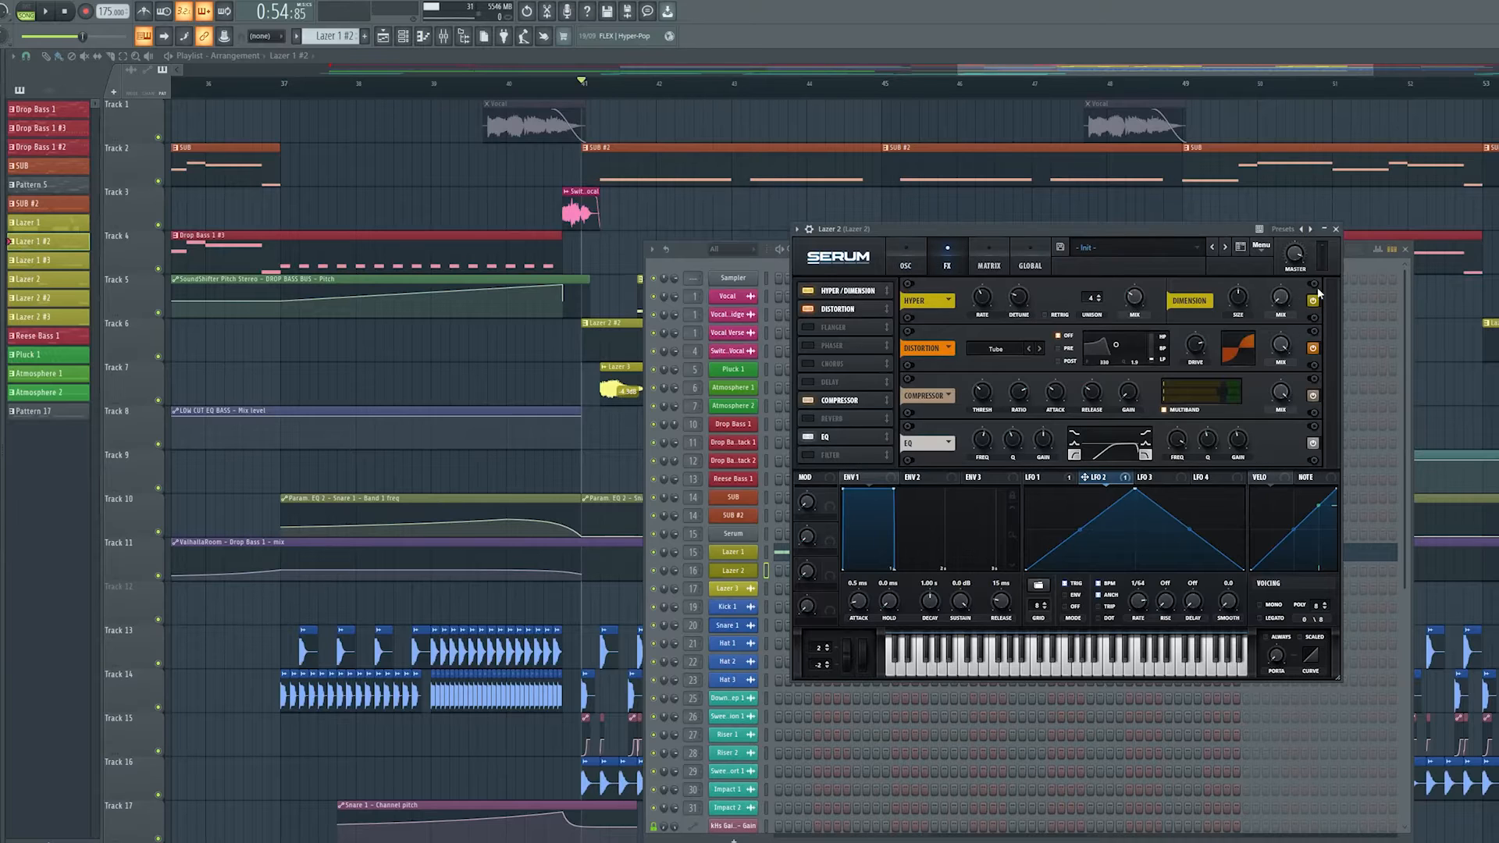
{"action": "left_click", "coordinate": [1335, 229]}
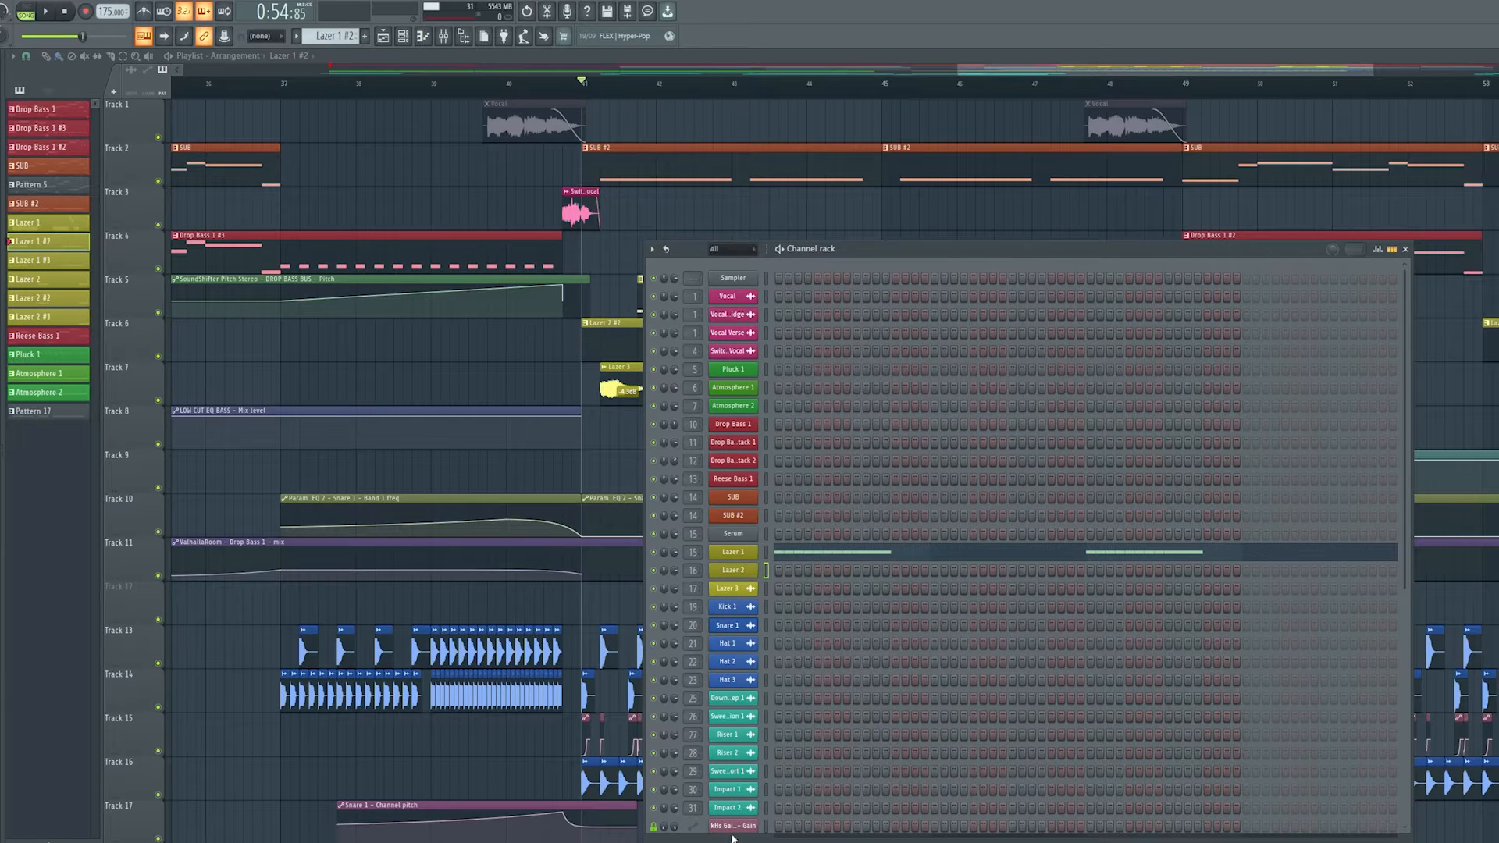
Add a new Serum channel to the end of the channel rack and set OSC A's wavetable to Analog_BD_Sin.
{"action": "left_click", "coordinate": [732, 838]}
{"action": "left_click", "coordinate": [859, 548]}
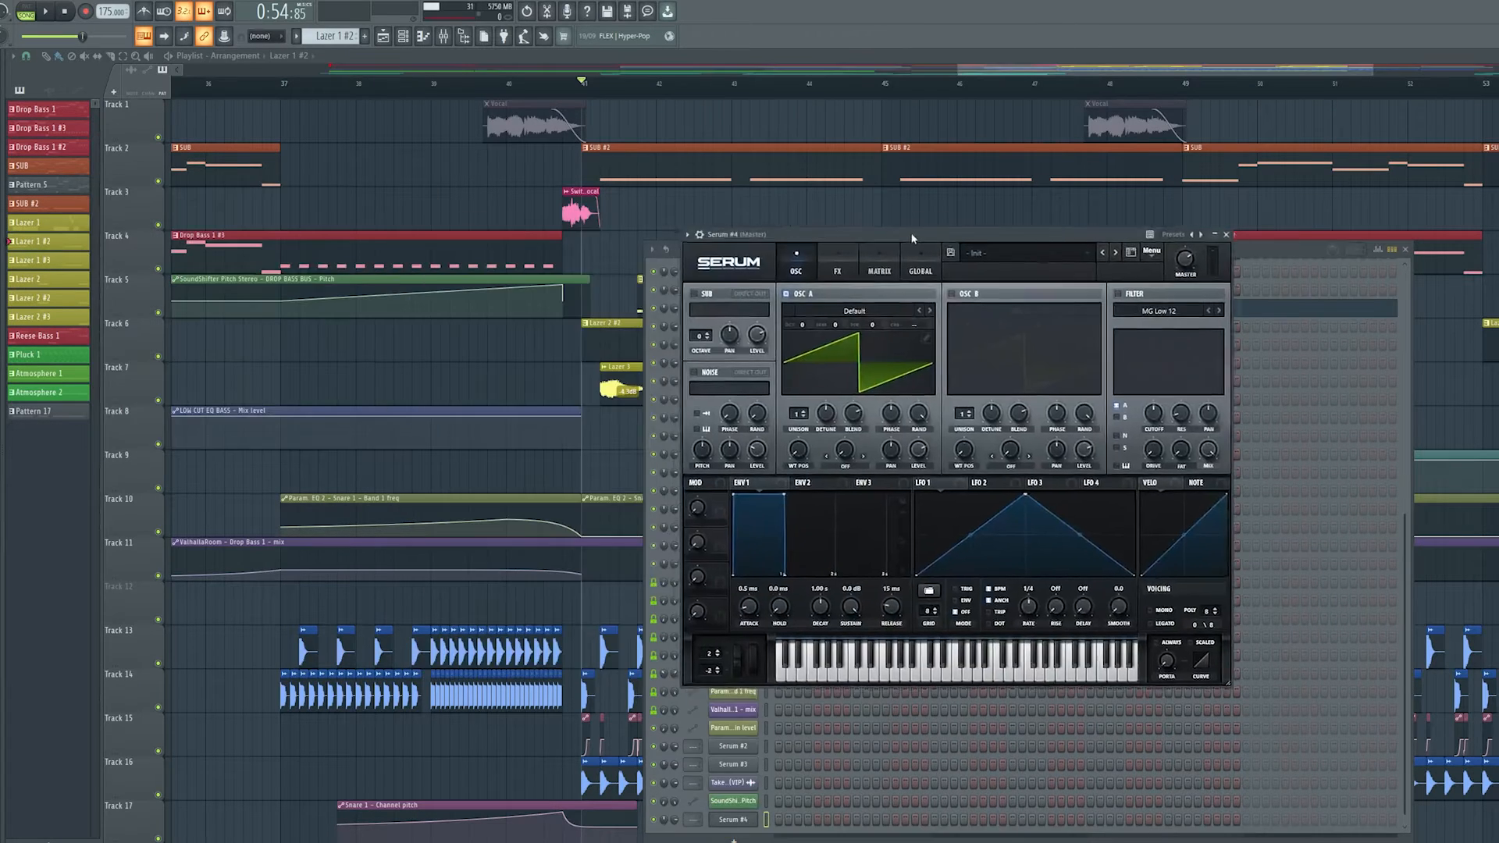
{"action": "left_click_drag", "start_coordinate": [906, 237], "coordinate": [927, 232]}
{"action": "left_click", "coordinate": [946, 310]}
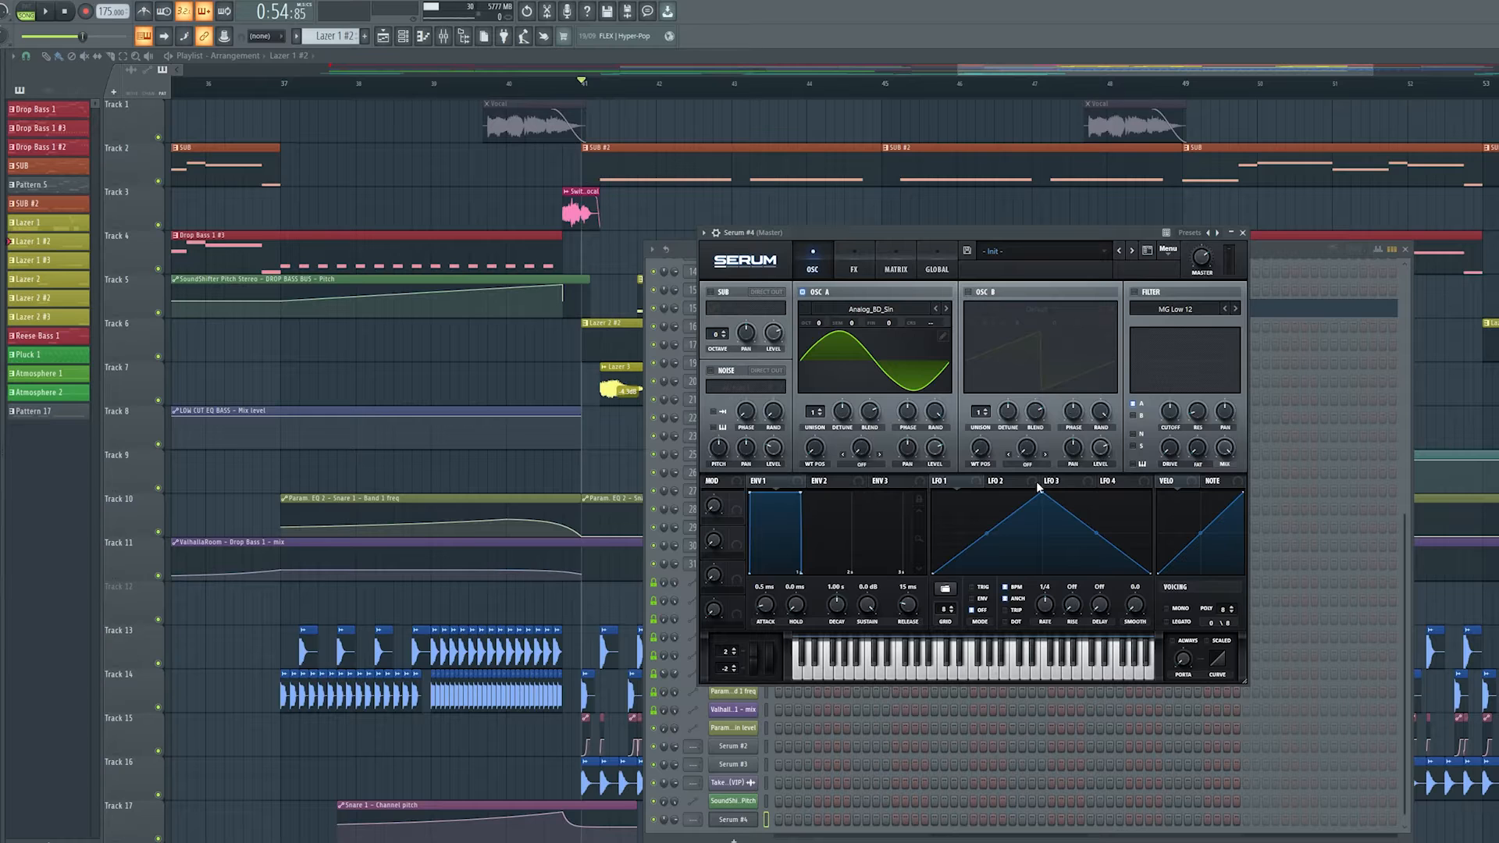
Move the LFO 1 peak close to the start of the shape and assign LFO 1 to OSC A's level.
{"action": "left_click_drag", "start_coordinate": [1045, 500], "coordinate": [965, 486]}
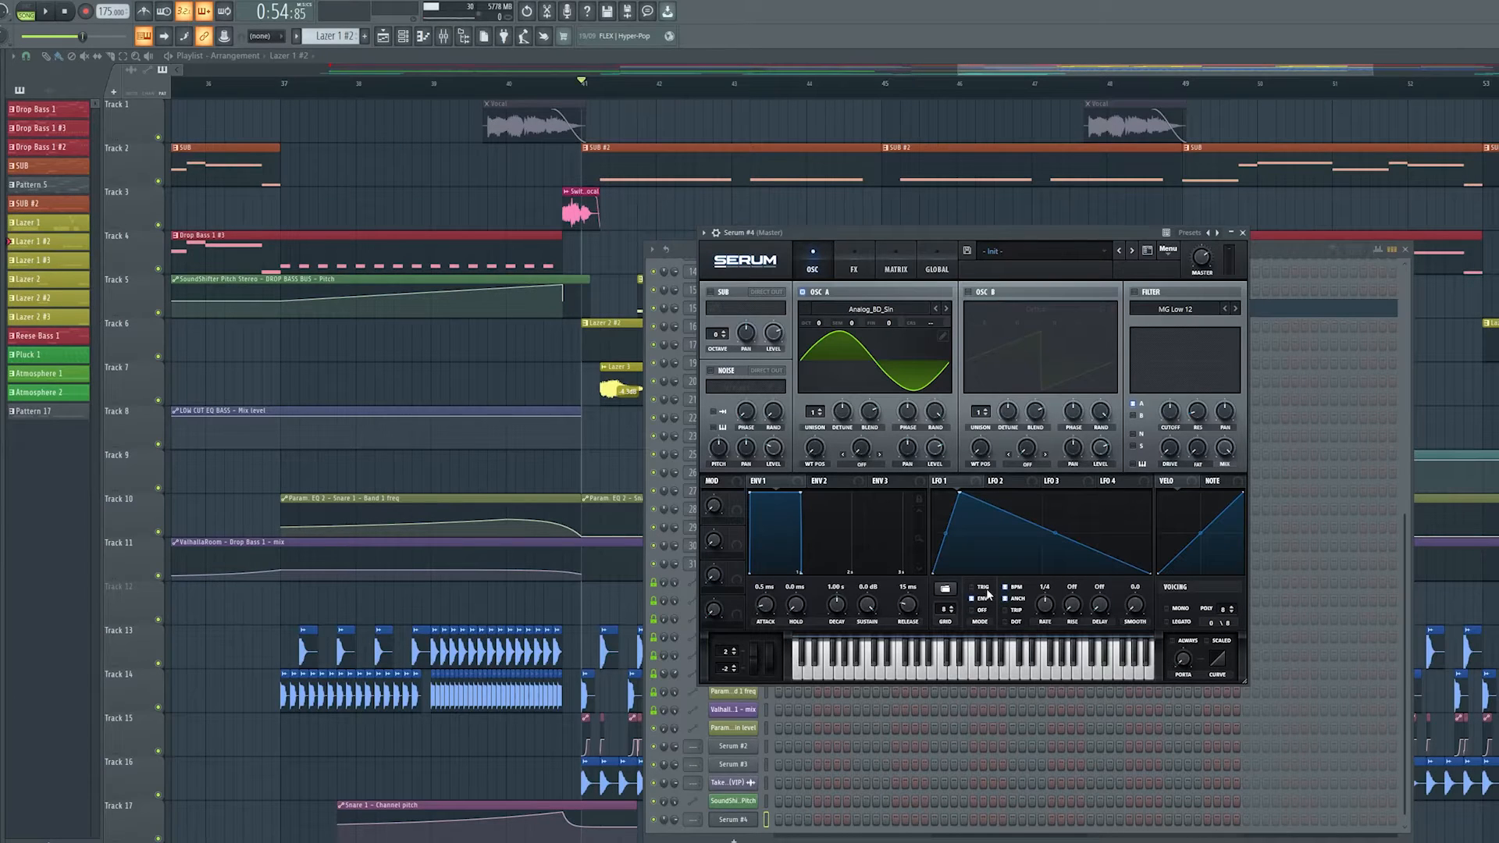
{"action": "left_click_drag", "start_coordinate": [956, 481], "coordinate": [935, 451]}
Modulate OSC A's coarse pitch with LFO 2 at a 1/64 rate, and raise OSC A's octave to +4.
{"action": "left_click", "coordinate": [1035, 484]}
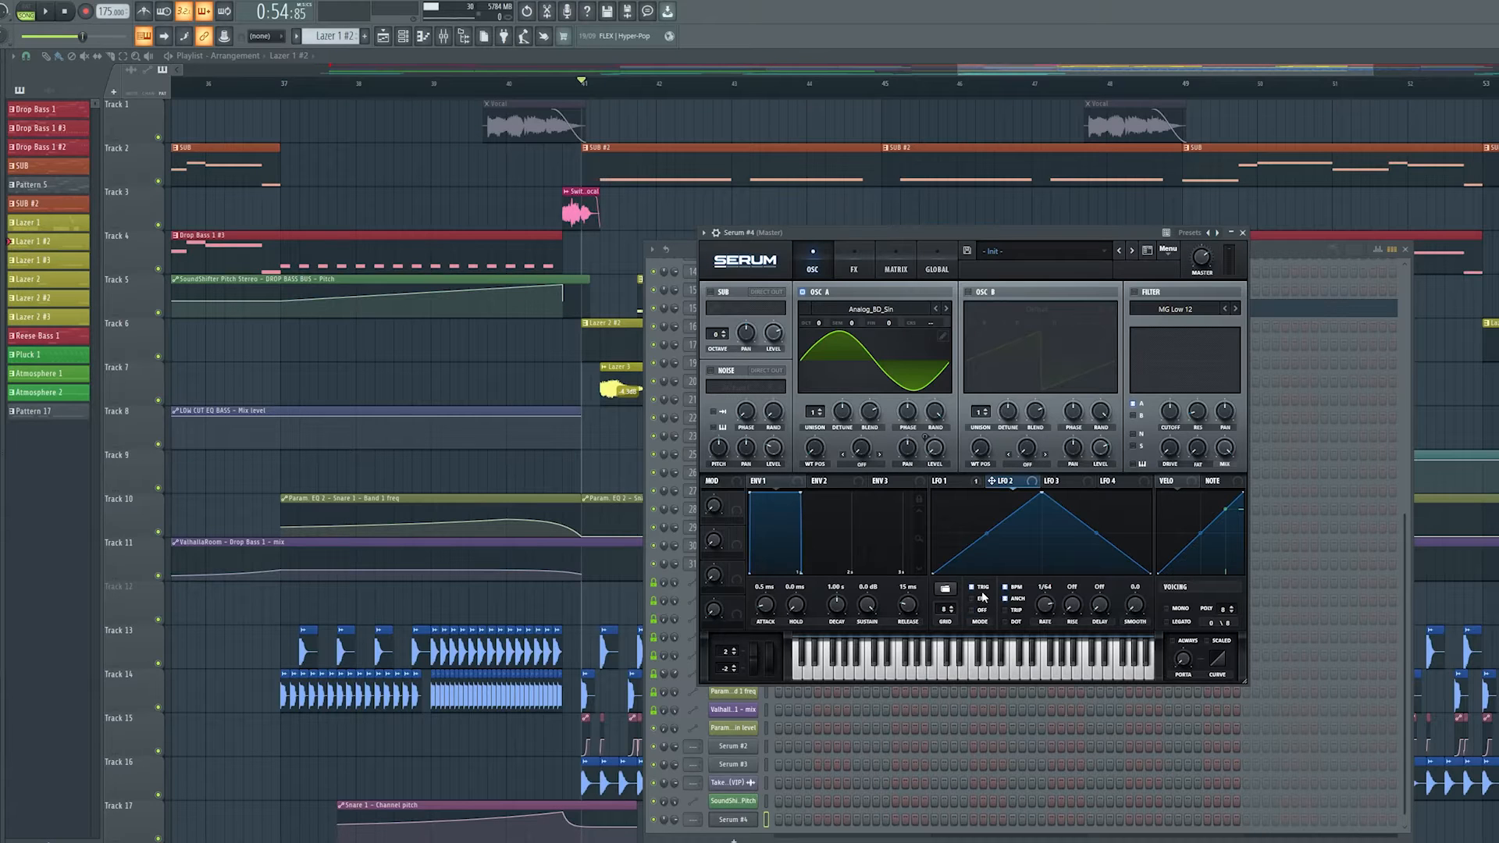
{"action": "left_click_drag", "start_coordinate": [1007, 482], "coordinate": [937, 326]}
{"action": "left_click_drag", "start_coordinate": [1045, 611], "coordinate": [1047, 603]}
{"action": "left_click_drag", "start_coordinate": [945, 323], "coordinate": [947, 310]}
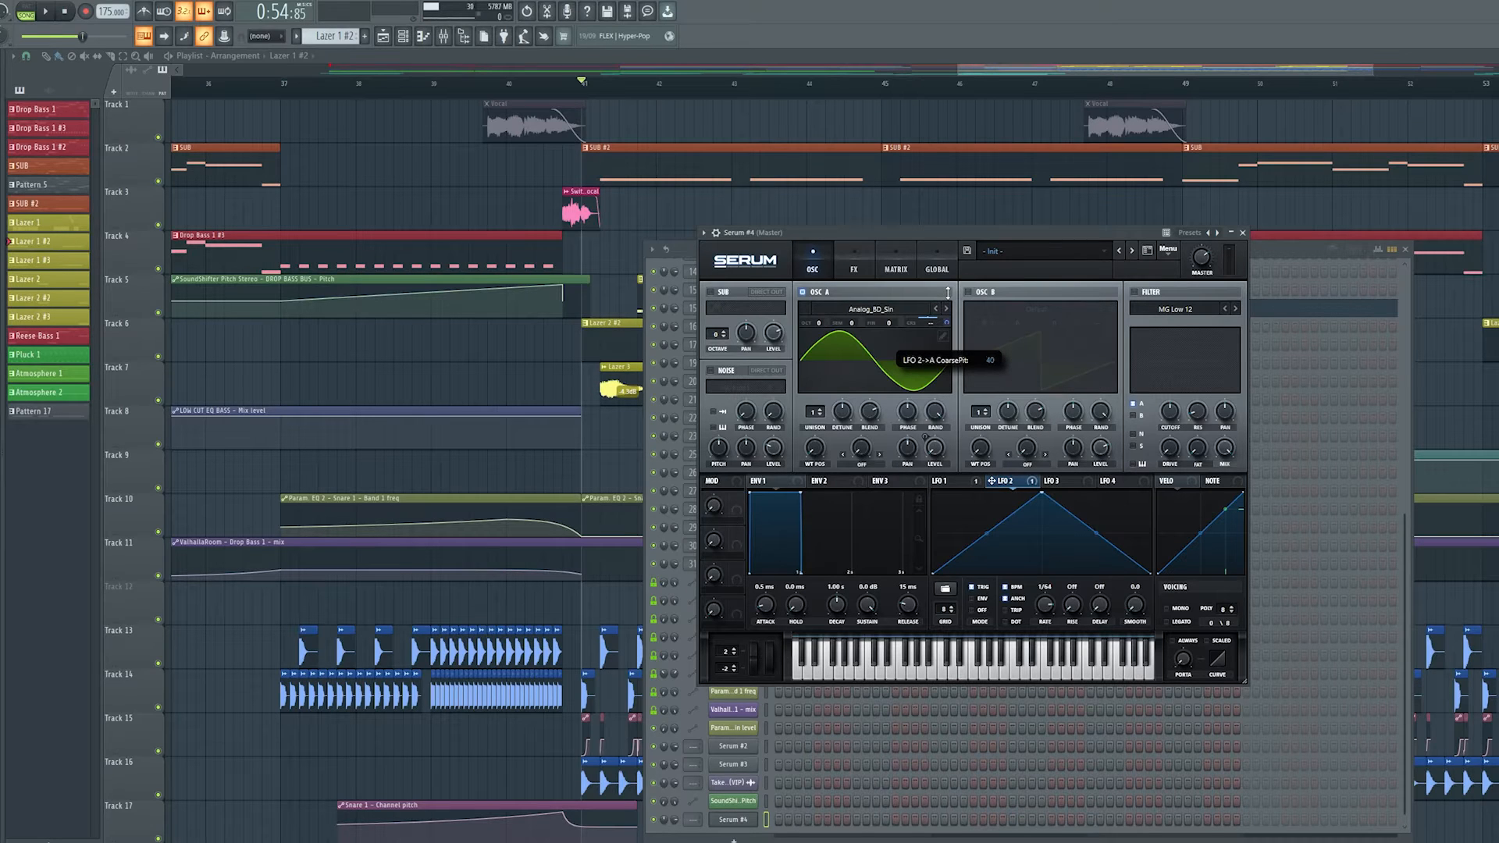
{"action": "mouse_move", "coordinate": [937, 324]}
{"action": "left_mouse_down"}
{"action": "mouse_move", "coordinate": [940, 291]}
{"action": "mouse_move", "coordinate": [936, 327]}
{"action": "left_mouse_up"}
{"action": "left_click_drag", "start_coordinate": [818, 322], "coordinate": [824, 291]}
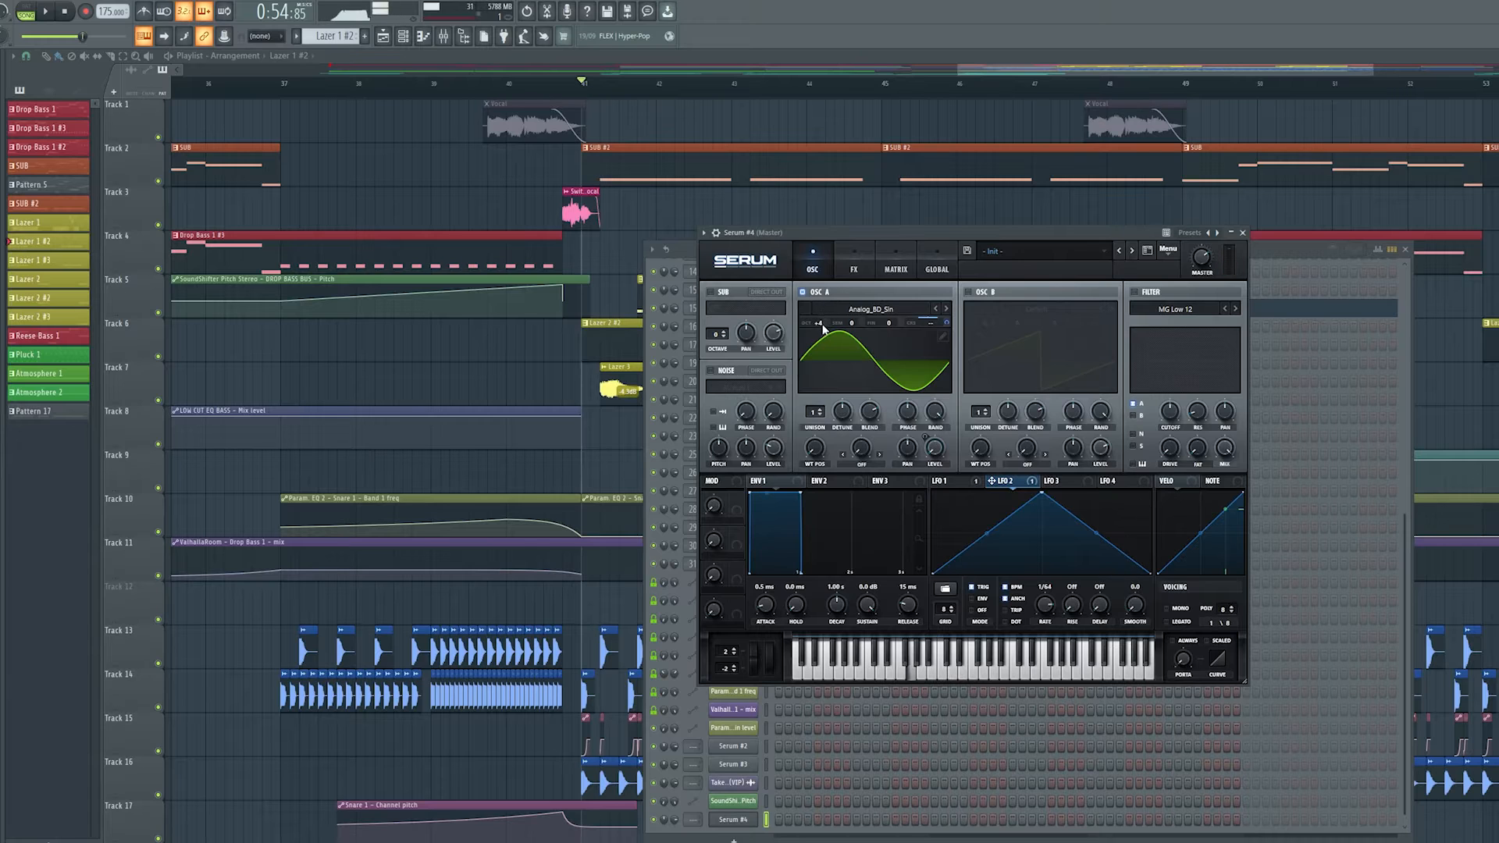
Enable the filter for the new Serum patch, choose the Reverb filter type and adjust its cutoff.
{"action": "left_click", "coordinate": [1136, 293]}
{"action": "left_click", "coordinate": [1159, 312]}
{"action": "mouse_move", "coordinate": [1176, 363]}
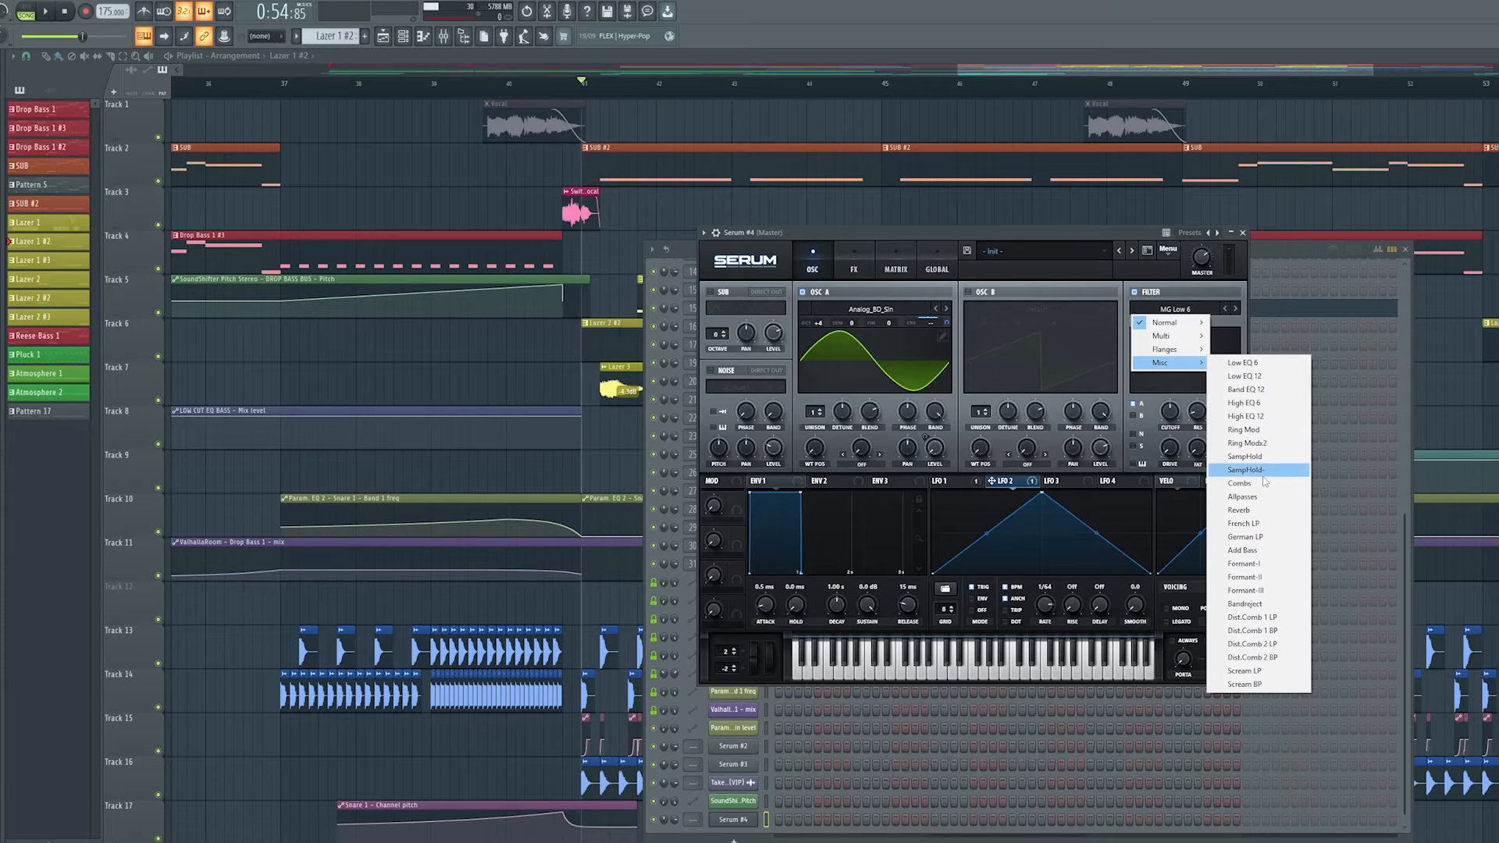
{"action": "left_click", "coordinate": [1263, 509]}
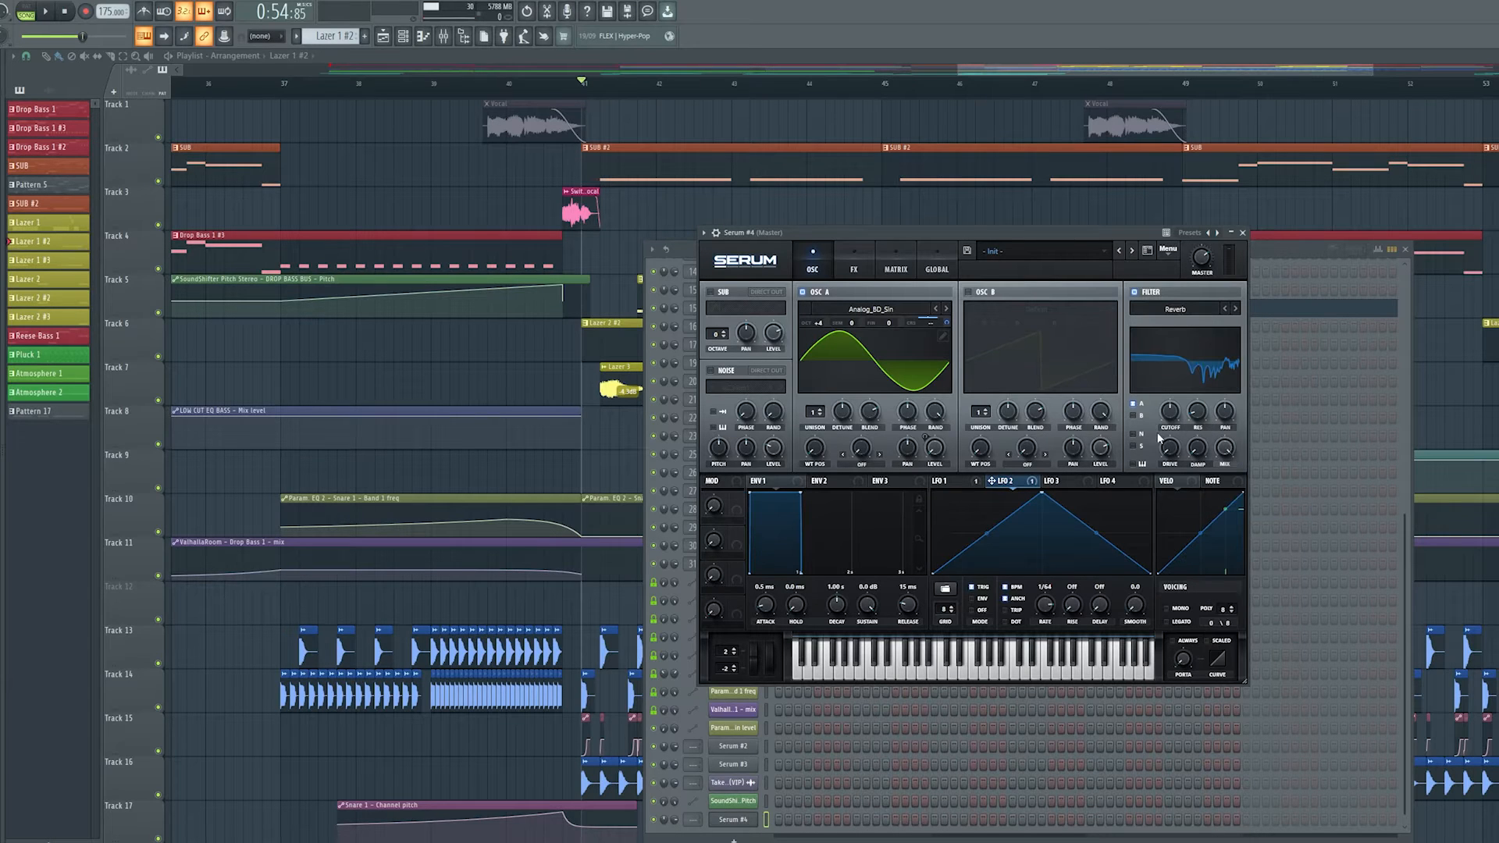
{"action": "left_click_drag", "start_coordinate": [1161, 419], "coordinate": [1184, 426]}
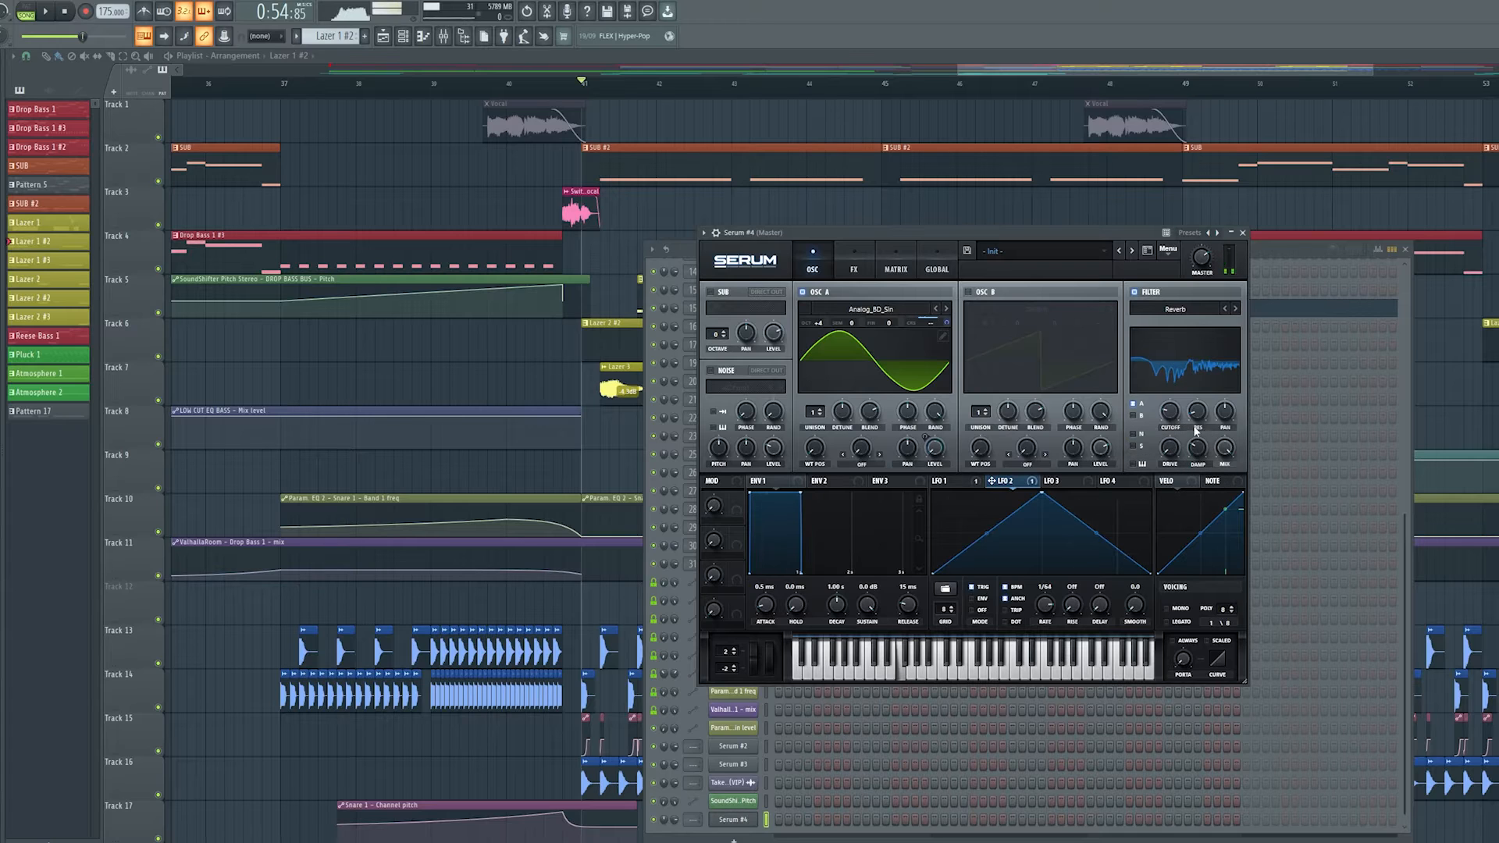
Assign Macro 1 to the rate of LFO 1 and try the macro knob.
{"action": "left_click", "coordinate": [943, 482]}
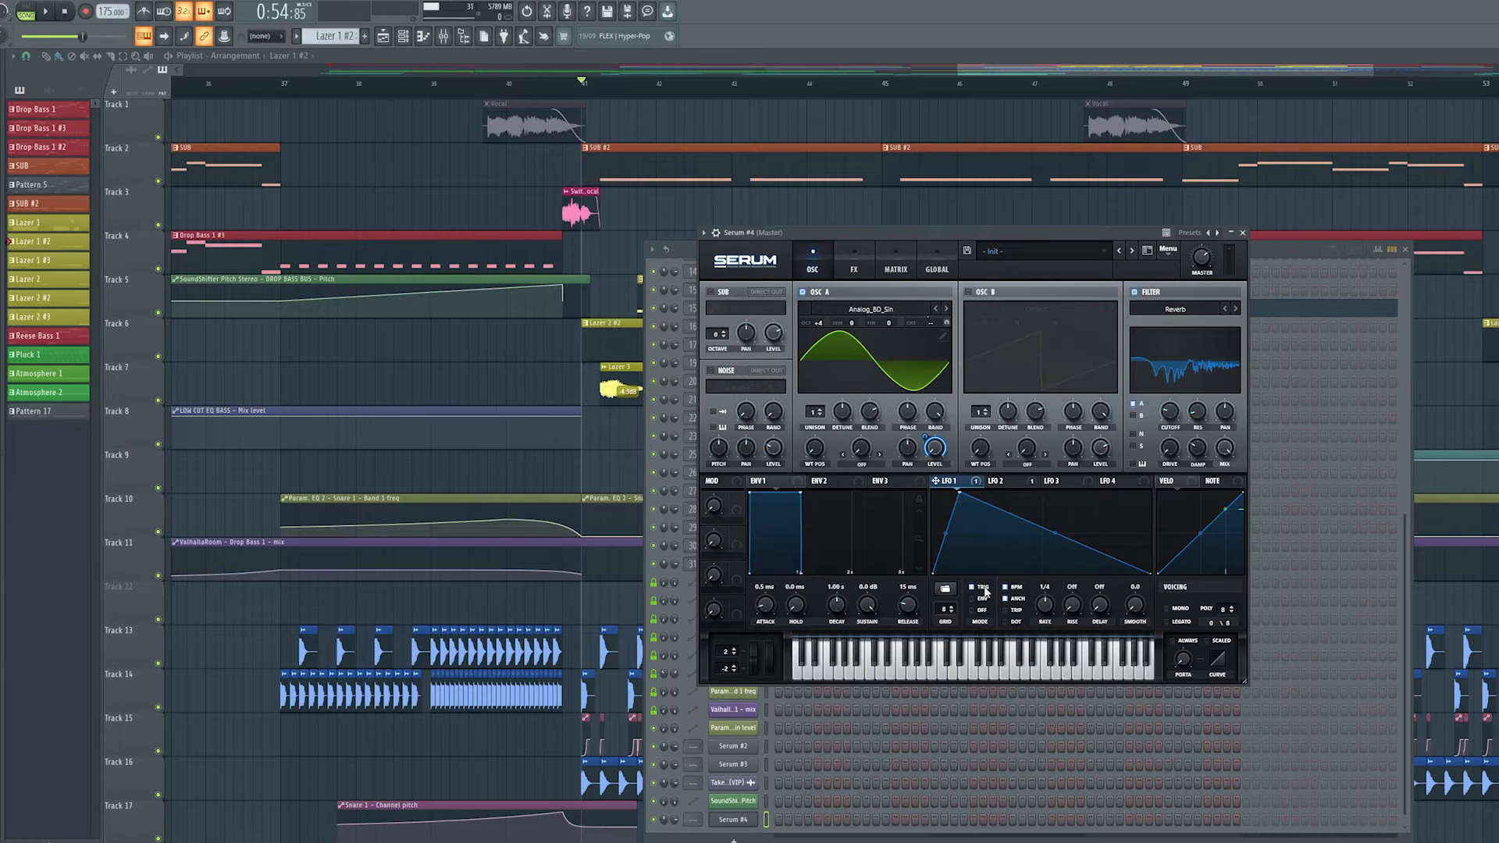
{"action": "left_click_drag", "start_coordinate": [736, 508], "coordinate": [1033, 638]}
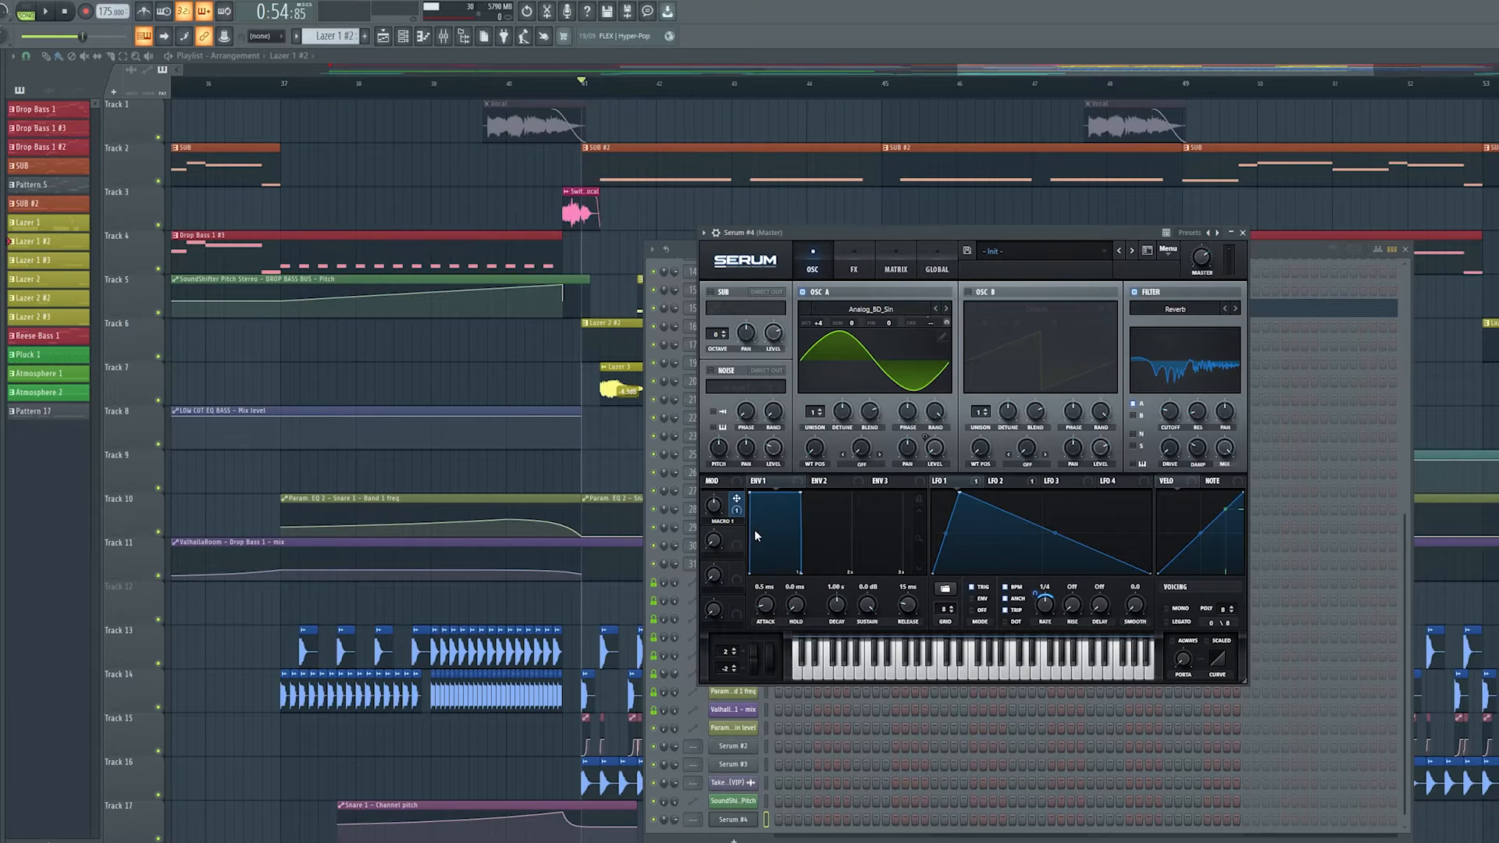
{"action": "mouse_move", "coordinate": [715, 507]}
{"action": "left_mouse_down"}
{"action": "mouse_move", "coordinate": [715, 479]}
{"action": "mouse_move", "coordinate": [717, 525]}
{"action": "left_mouse_up"}
Enable the Hyper/Dimension and Distortion effects in the new patch's effects rack.
{"action": "left_click", "coordinate": [856, 263]}
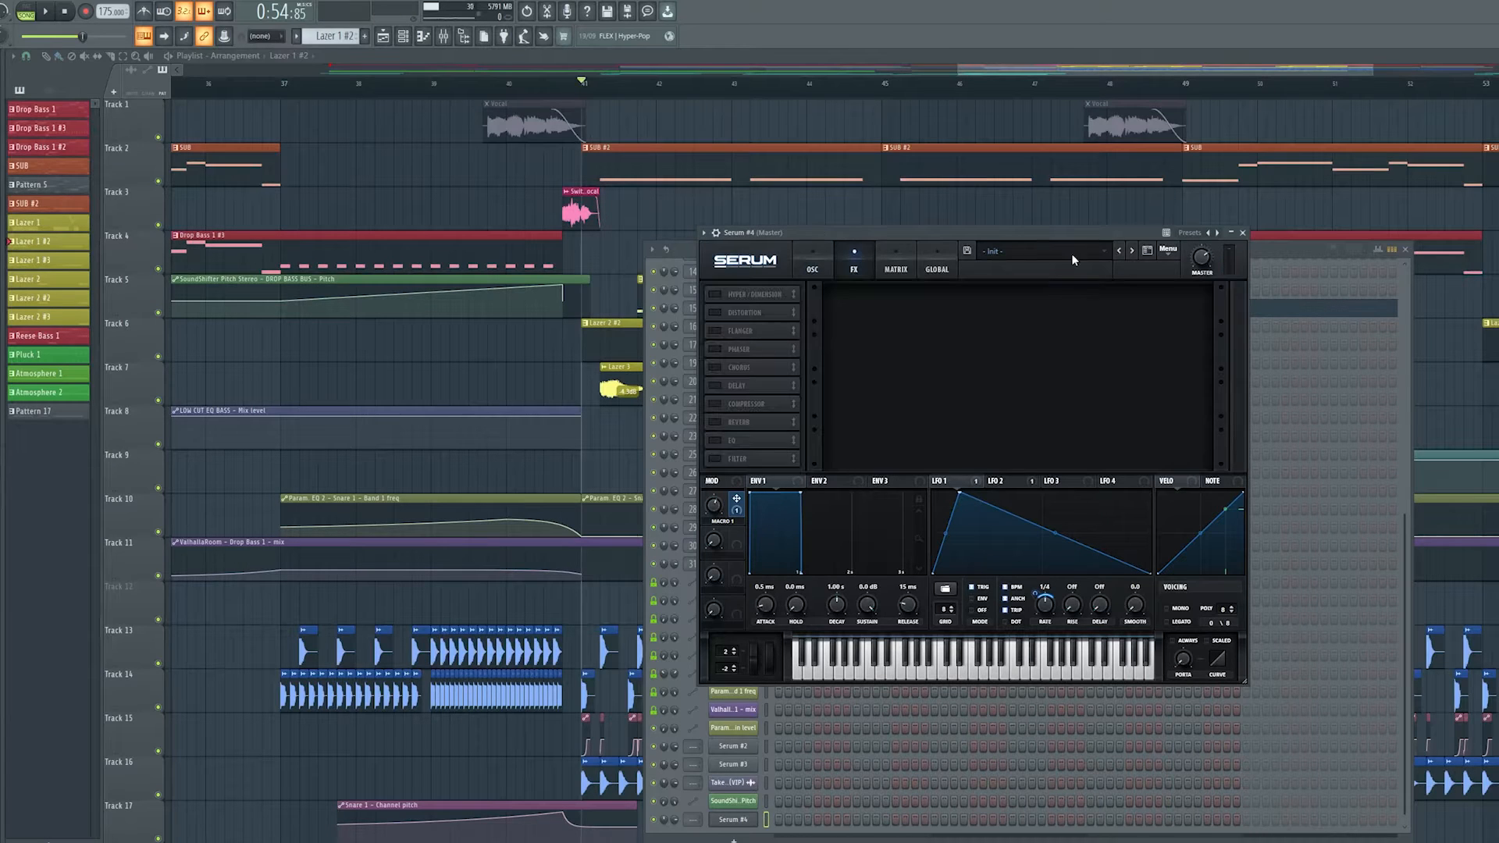
{"action": "left_click", "coordinate": [813, 263]}
{"action": "left_click", "coordinate": [862, 264]}
{"action": "left_click", "coordinate": [714, 294]}
{"action": "left_click", "coordinate": [714, 313]}
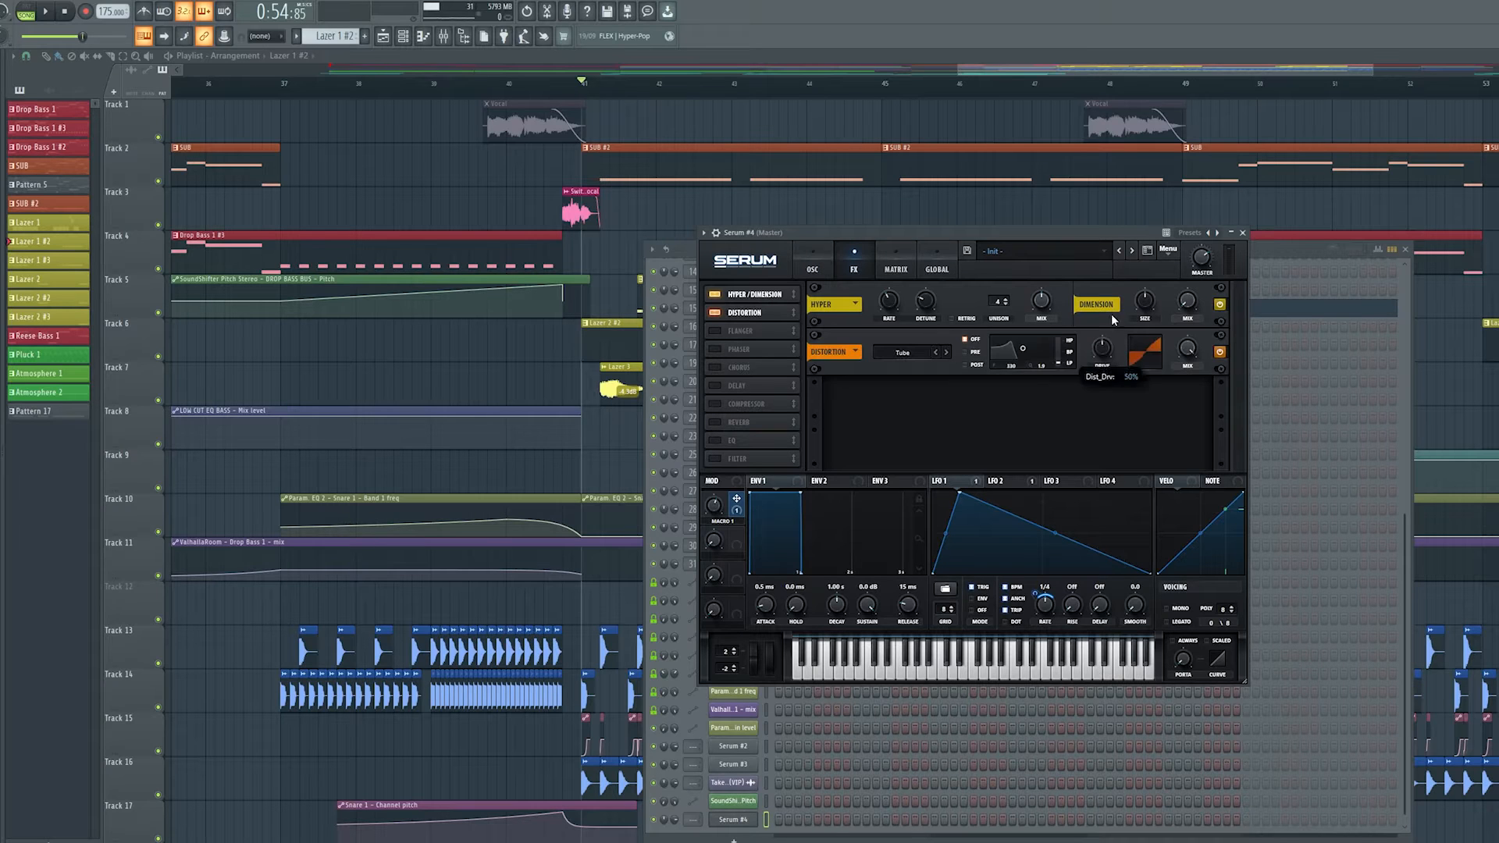
Add a multiband Compressor and a Chorus with its mix at about 21%, and adjust the compressor threshold.
{"action": "left_click", "coordinate": [714, 404]}
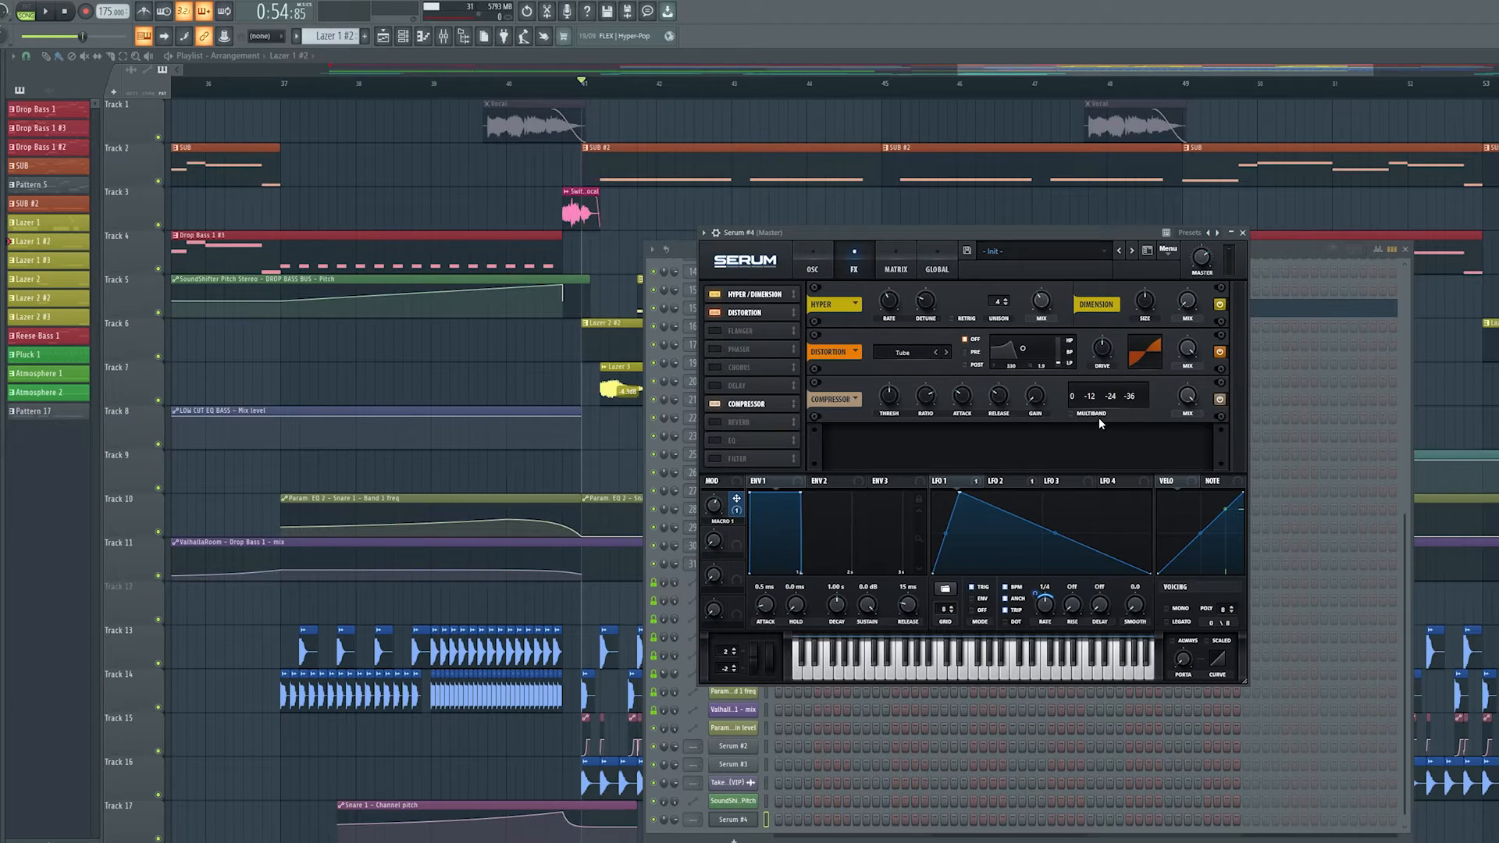
{"action": "left_click", "coordinate": [714, 367]}
{"action": "left_click", "coordinate": [1090, 463]}
{"action": "left_click_drag", "start_coordinate": [1188, 398], "coordinate": [1187, 439]}
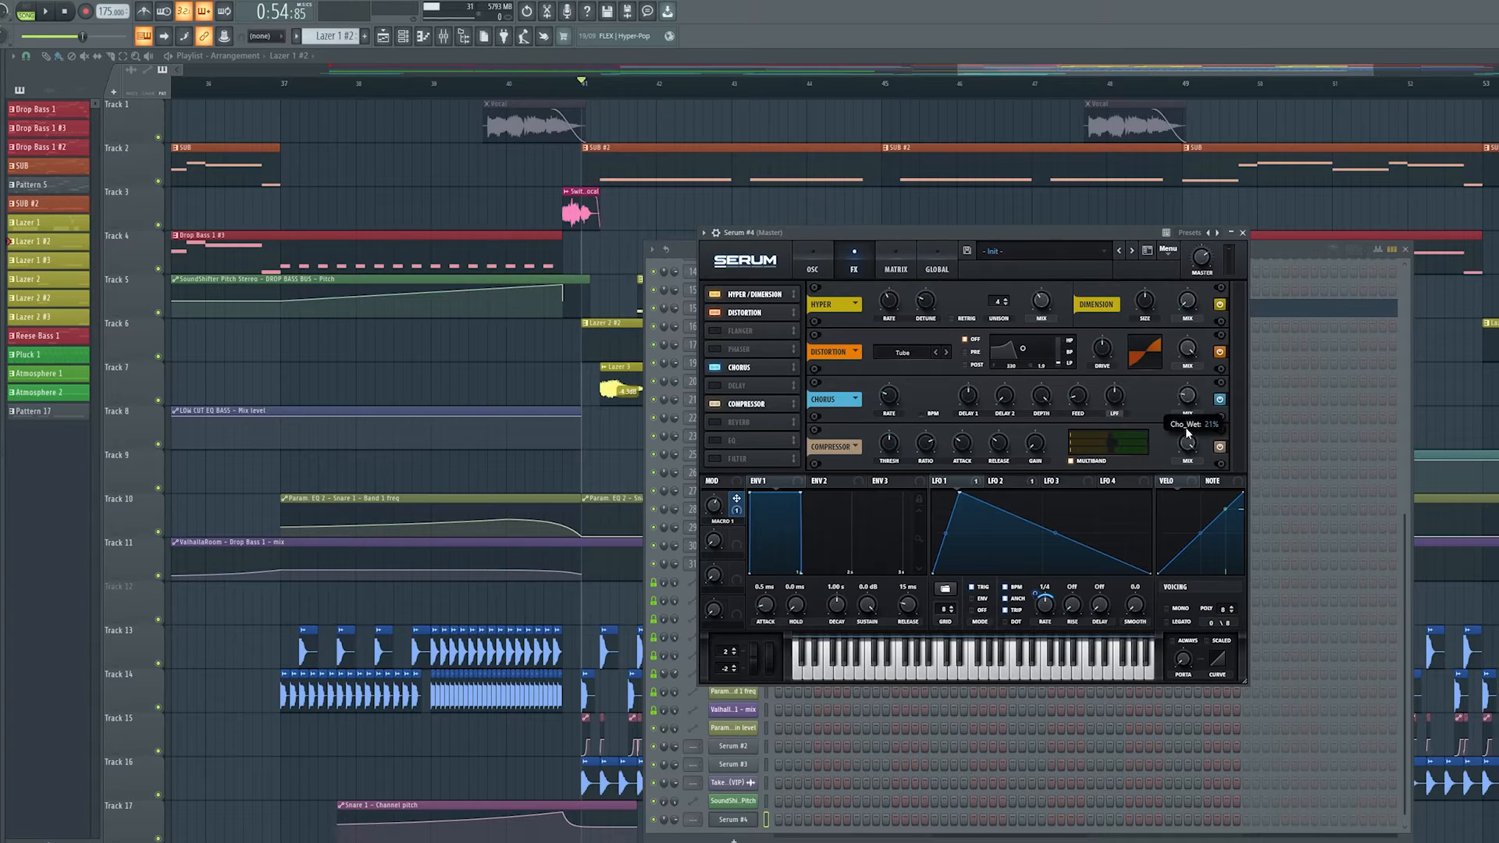
{"action": "mouse_move", "coordinate": [888, 443]}
{"action": "left_mouse_down"}
{"action": "mouse_move", "coordinate": [887, 469]}
{"action": "mouse_move", "coordinate": [885, 443]}
{"action": "left_mouse_up"}
Enable the EQ effect, change its low band to a low cut and adjust that band.
{"action": "left_click", "coordinate": [715, 442]}
{"action": "scroll", "coordinate": [934, 441], "scroll_direction": "down", "scroll_amount": 2}
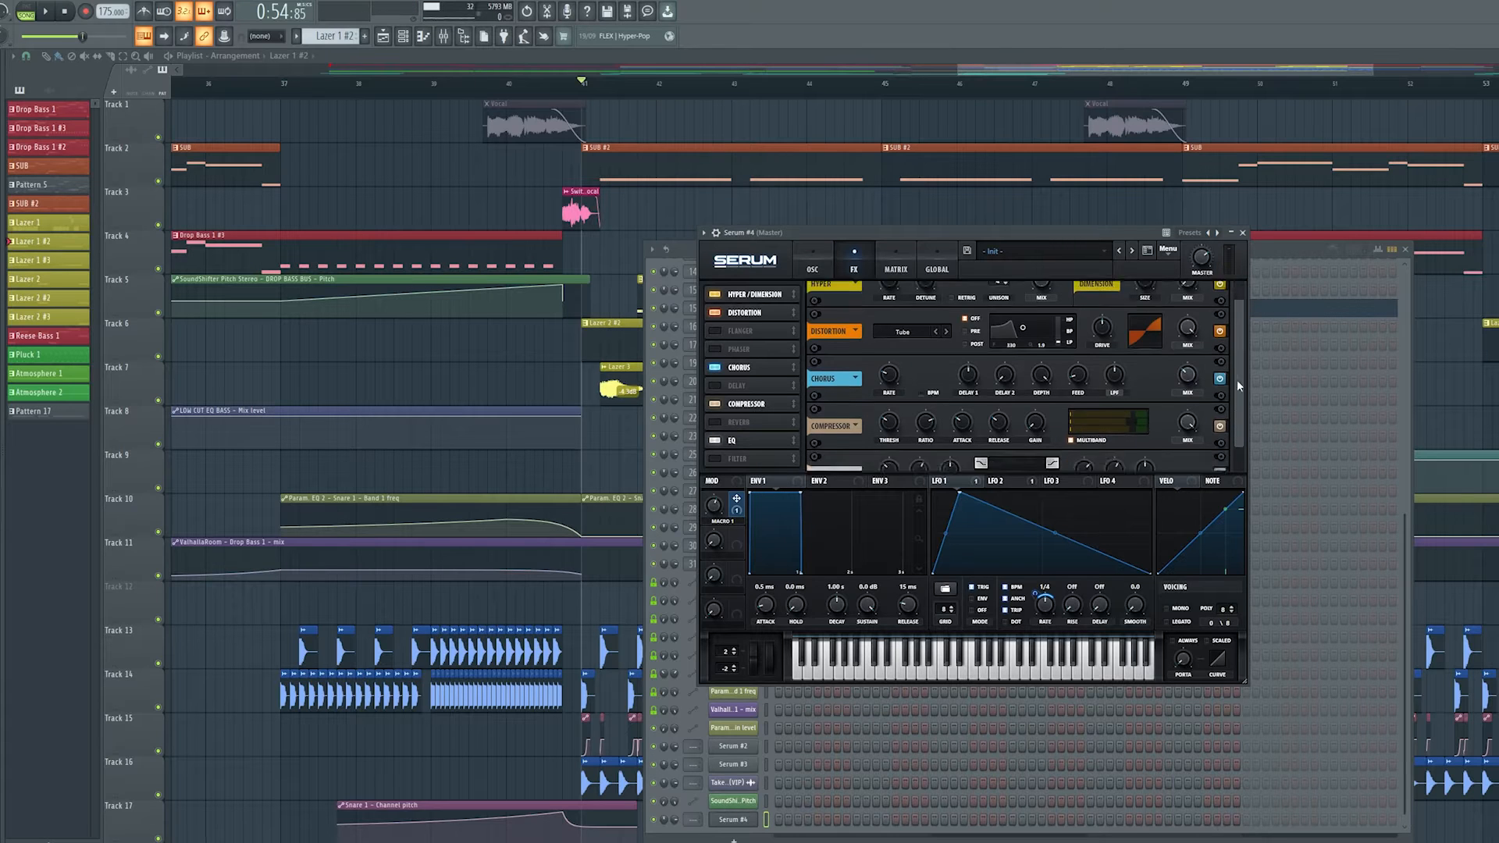
{"action": "left_click", "coordinate": [982, 459]}
{"action": "left_click_drag", "start_coordinate": [921, 444], "coordinate": [895, 425]}
Review the new patch's effects, oscillator and LFO 2 settings, and close the Serum window.
{"action": "left_click", "coordinate": [814, 262]}
{"action": "left_click", "coordinate": [853, 264]}
{"action": "left_click_drag", "start_coordinate": [1241, 350], "coordinate": [1245, 282]}
{"action": "left_click", "coordinate": [806, 273]}
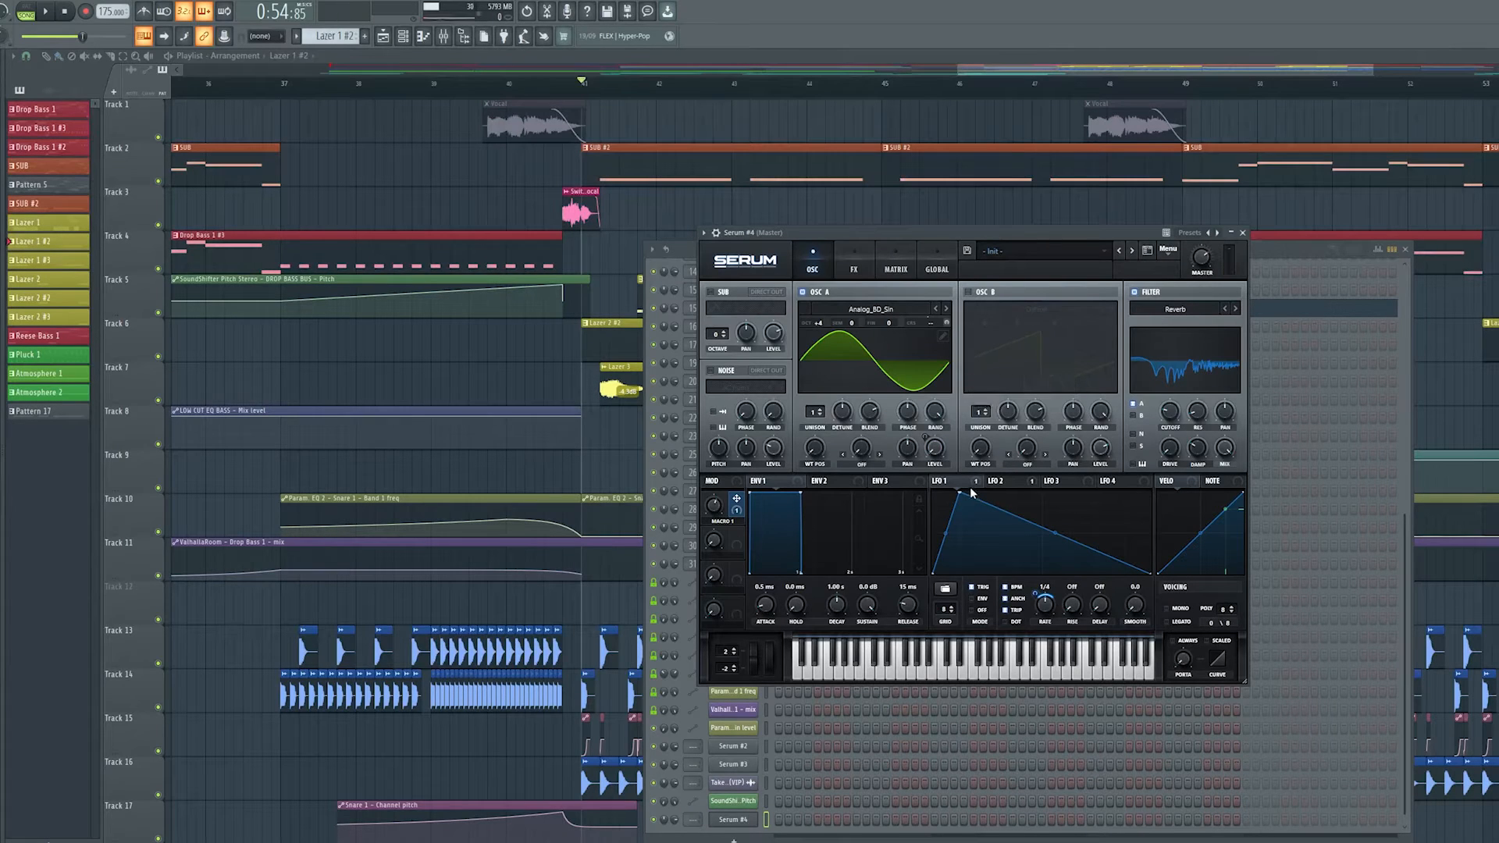
{"action": "left_click", "coordinate": [998, 481]}
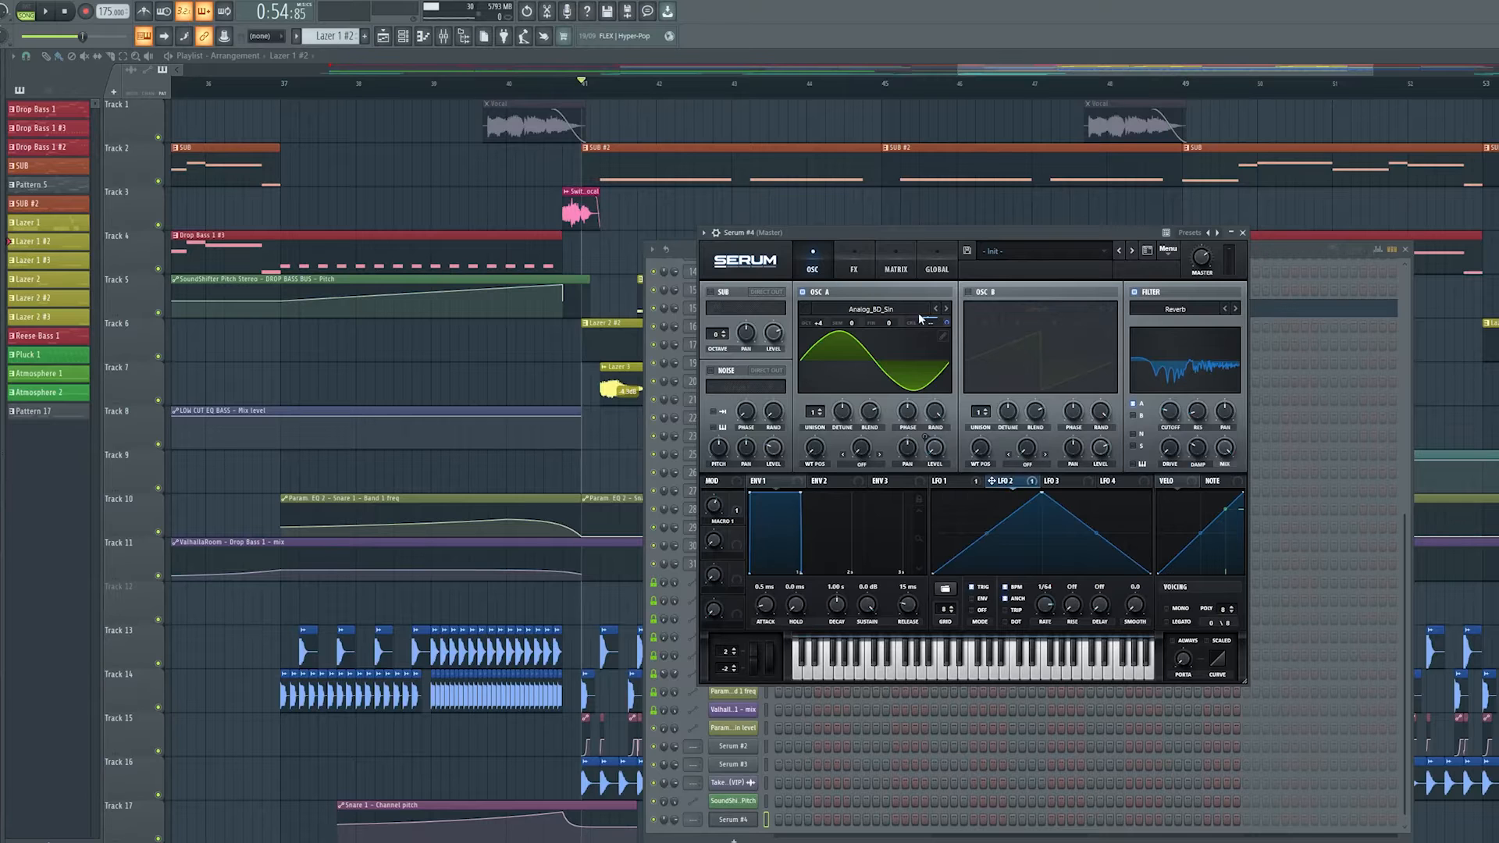
{"action": "left_click", "coordinate": [1242, 232]}
Hide the channel rack and briefly play the Lazer clips on Tracks 5 to 7 of the playlist.
{"action": "scroll", "coordinate": [867, 508], "scroll_direction": "up", "scroll_amount": 5}
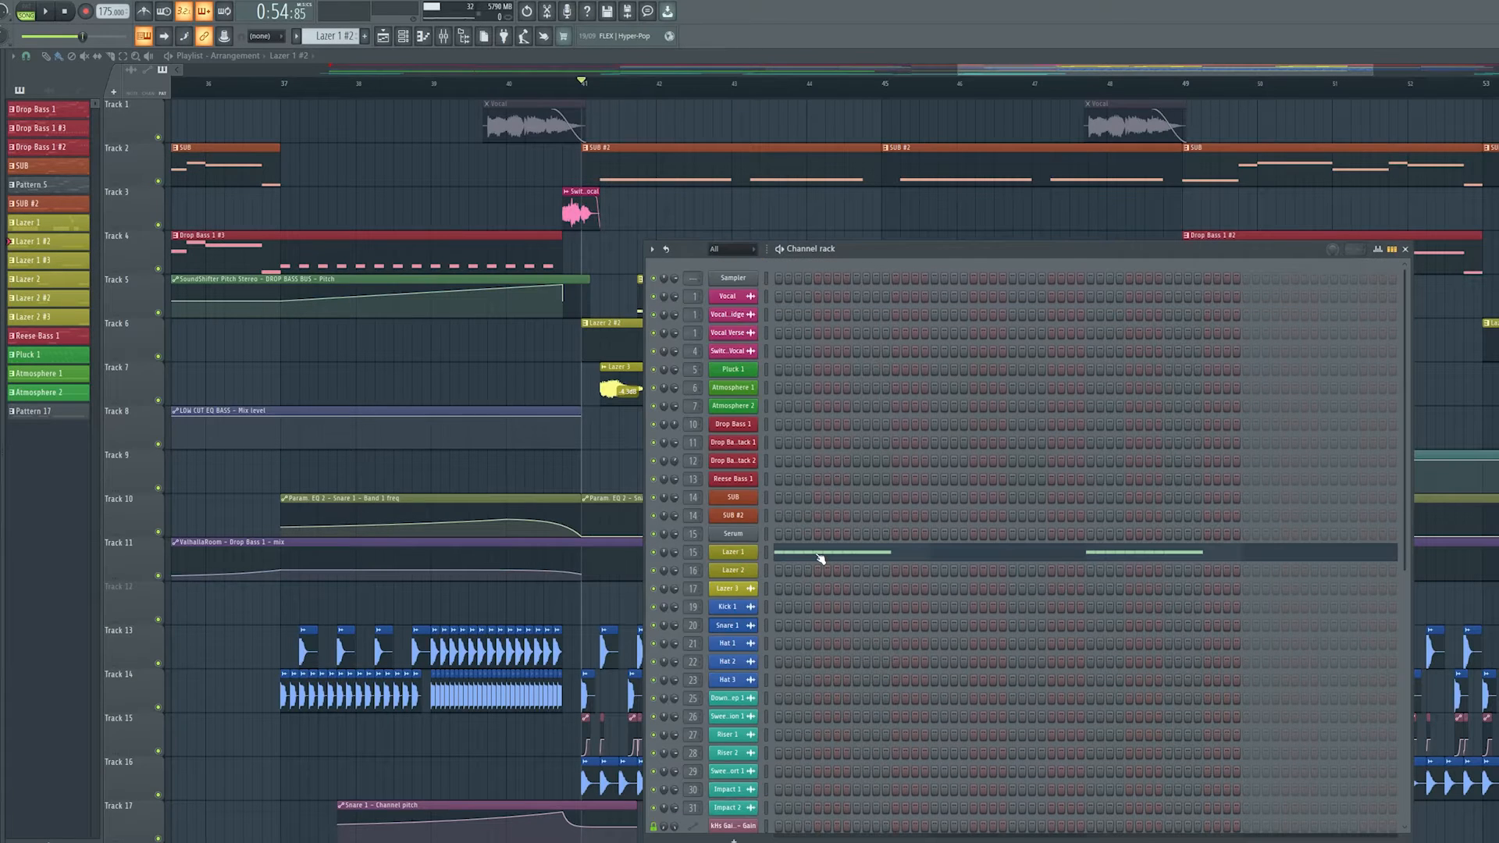
{"action": "key", "text": "F6"}
{"action": "scroll", "coordinate": [629, 312], "scroll_direction": "up", "scroll_amount": 6}
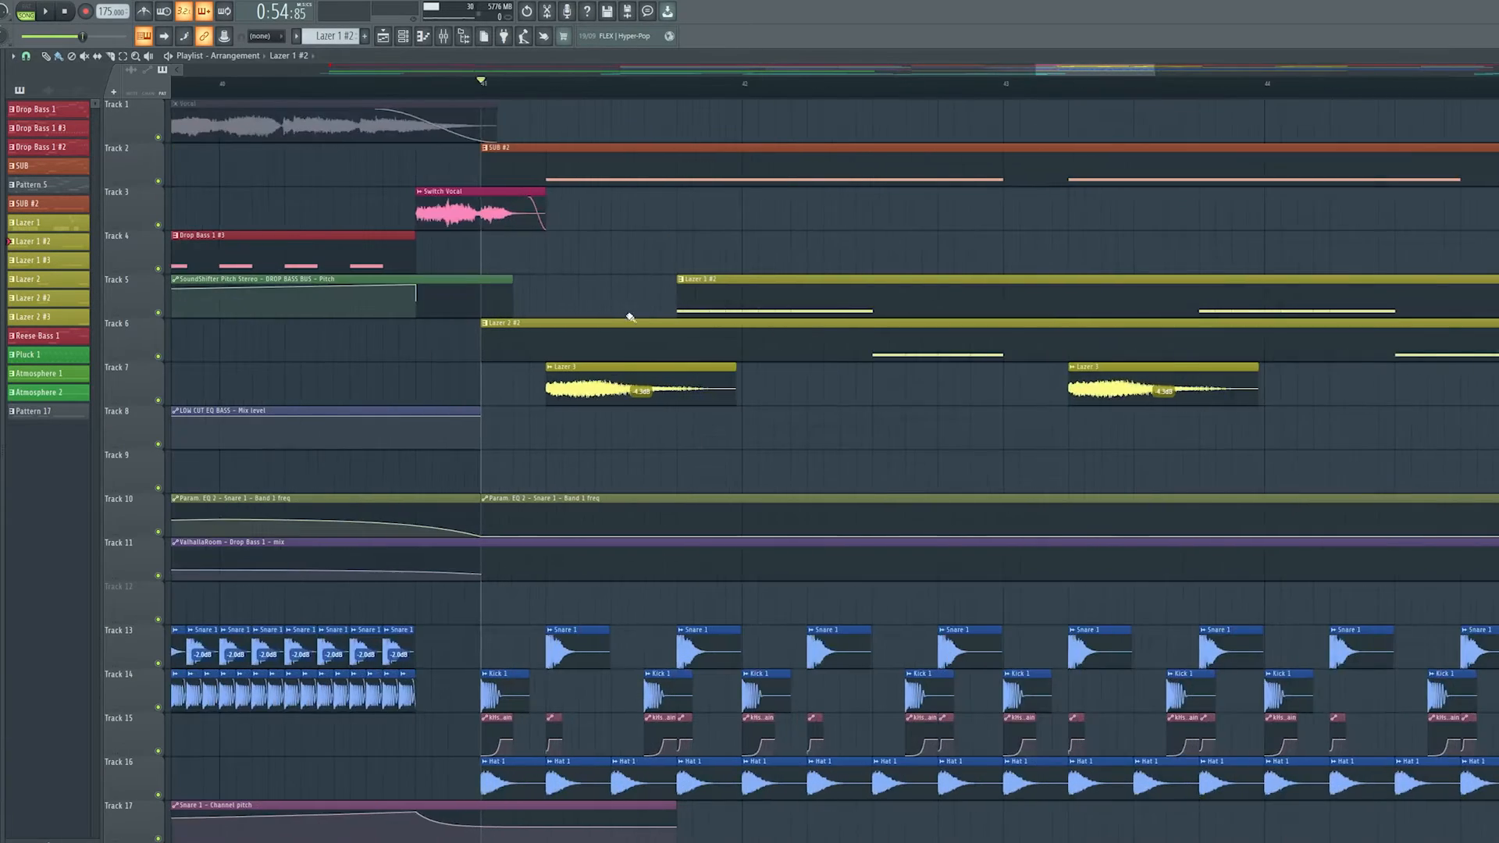
{"action": "scroll", "coordinate": [469, 421], "scroll_direction": "down", "scroll_amount": 4}
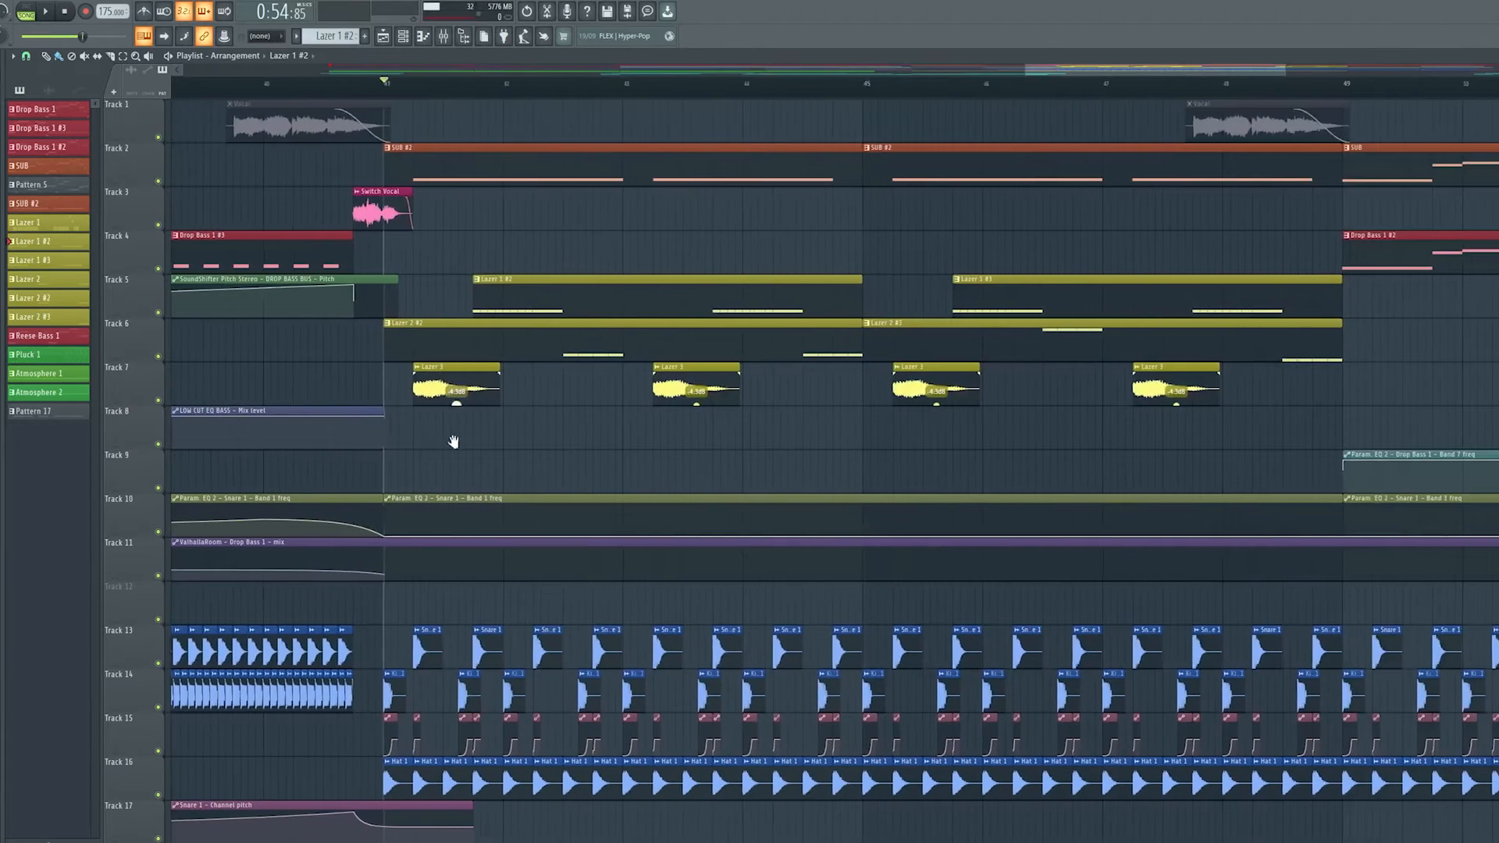
{"action": "left_click", "coordinate": [420, 392]}
{"action": "key", "text": "space"}
{"action": "left_click", "coordinate": [518, 291]}
{"action": "key", "text": "space"}
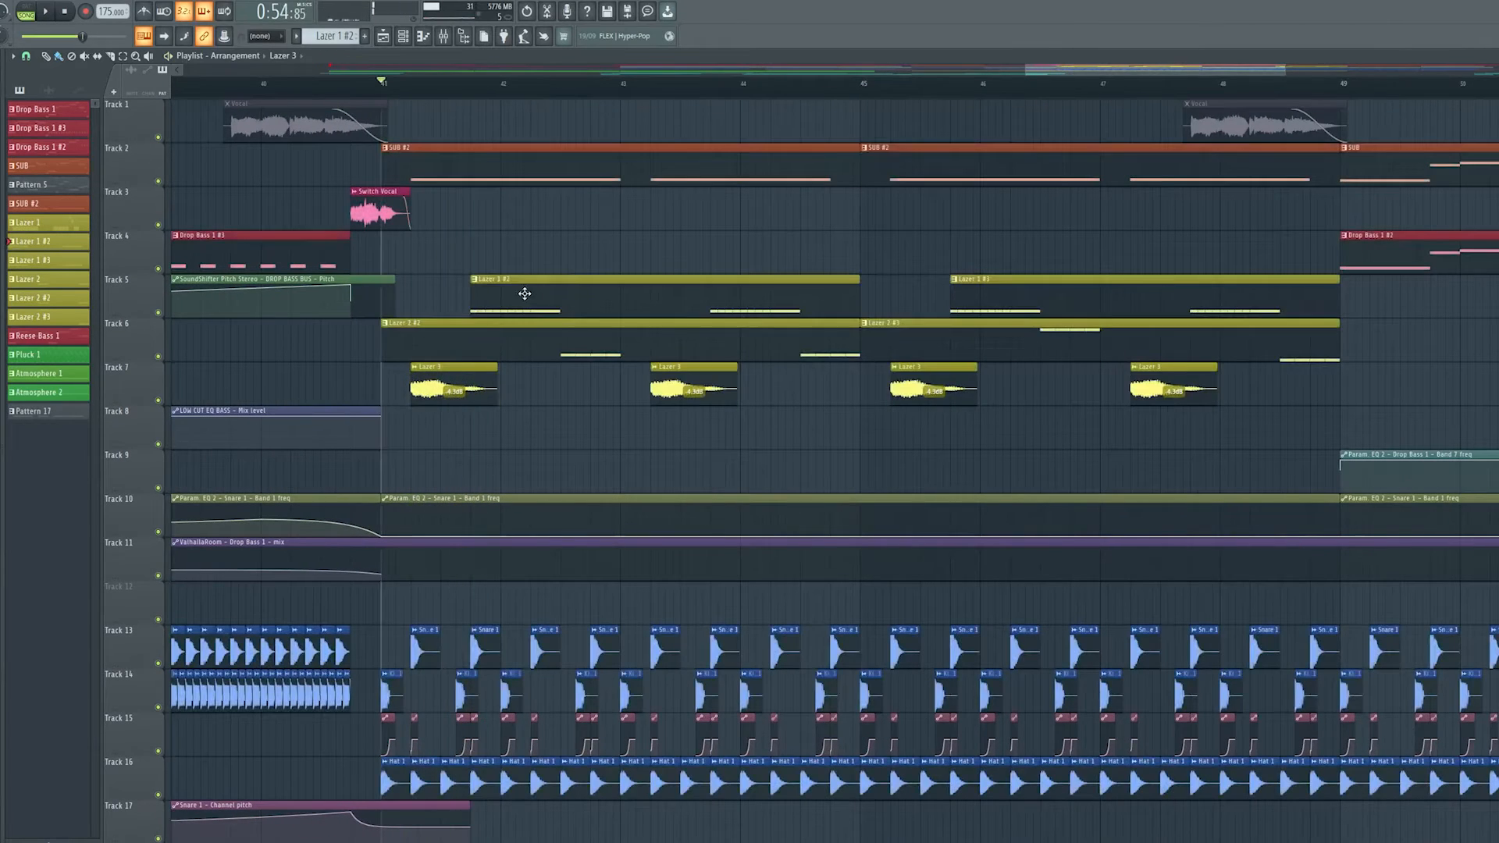
Place the playhead at the start of the Lazer 1 #2 clip and open its notes in the piano roll.
{"action": "left_click", "coordinate": [478, 83]}
{"action": "left_click_drag", "start_coordinate": [480, 88], "coordinate": [470, 88]}
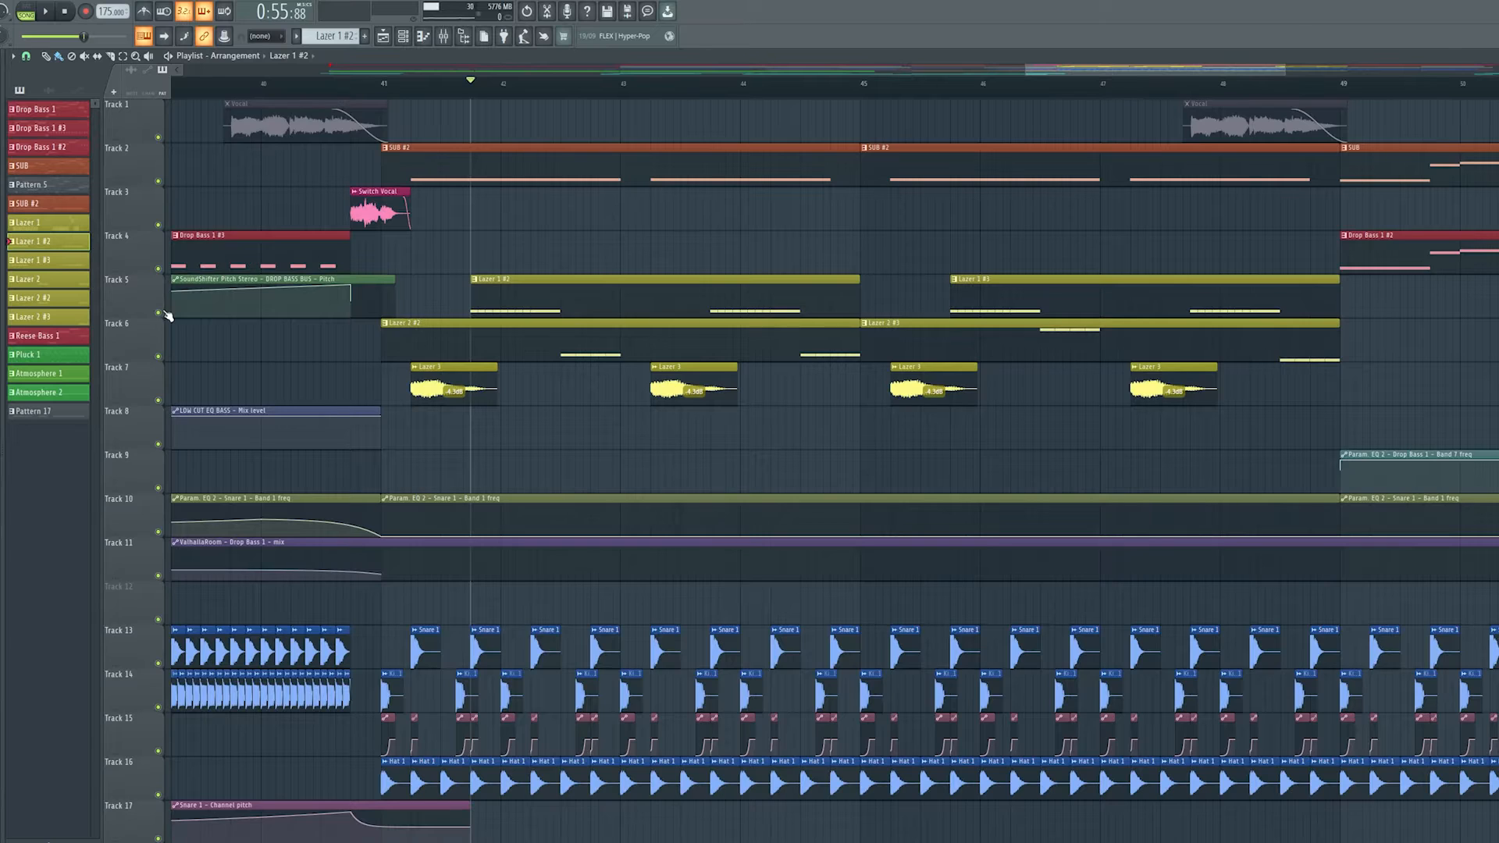
{"action": "double_click", "coordinate": [545, 278]}
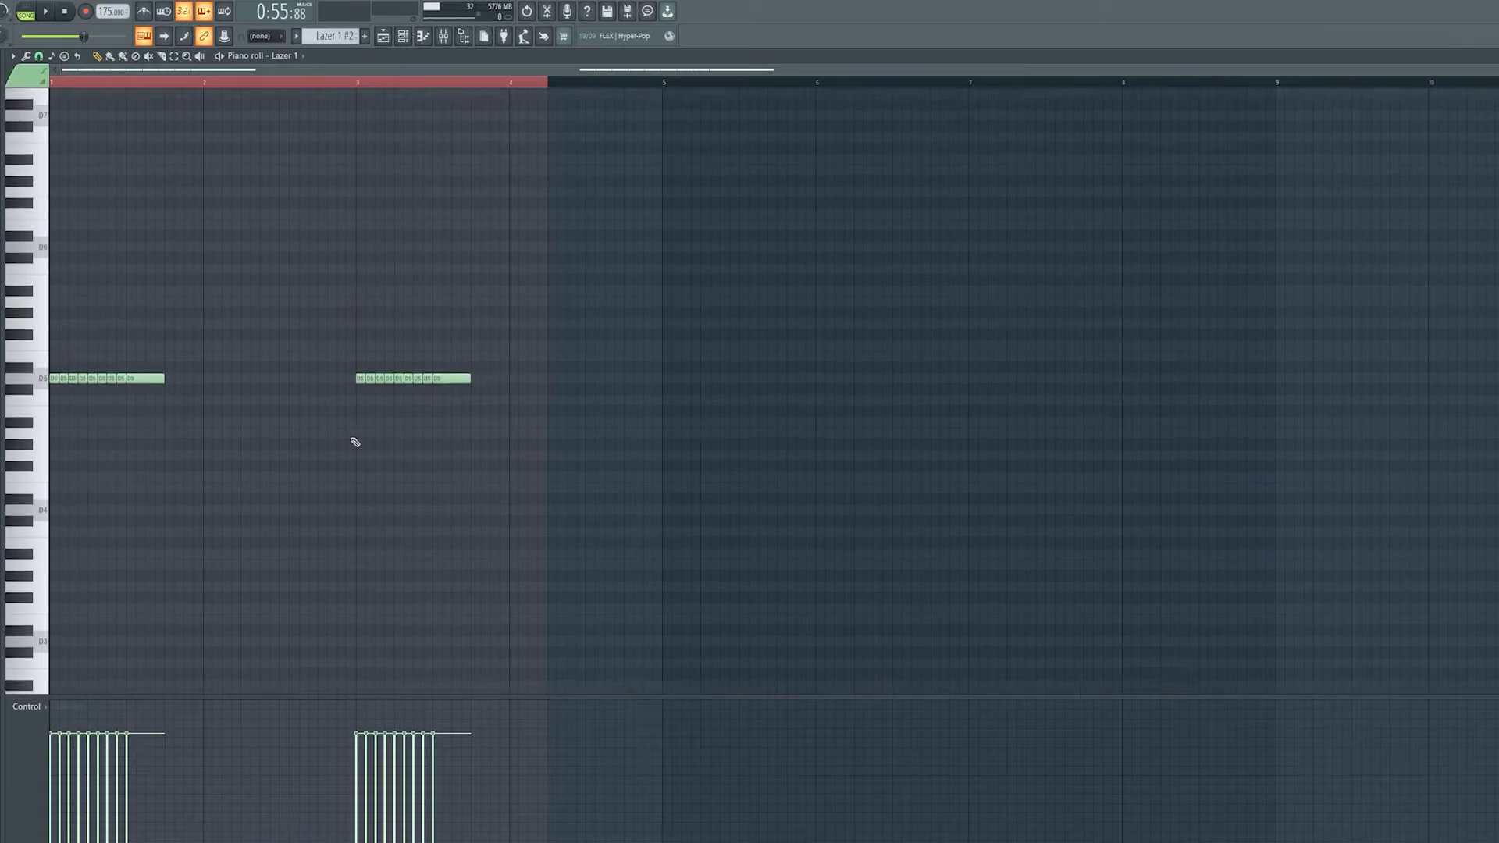
Play the Lazer 1 #2 notes in the piano roll, then return to the playlist.
{"action": "scroll", "coordinate": [328, 461], "scroll_direction": "up", "scroll_amount": 2}
{"action": "key", "text": "space"}
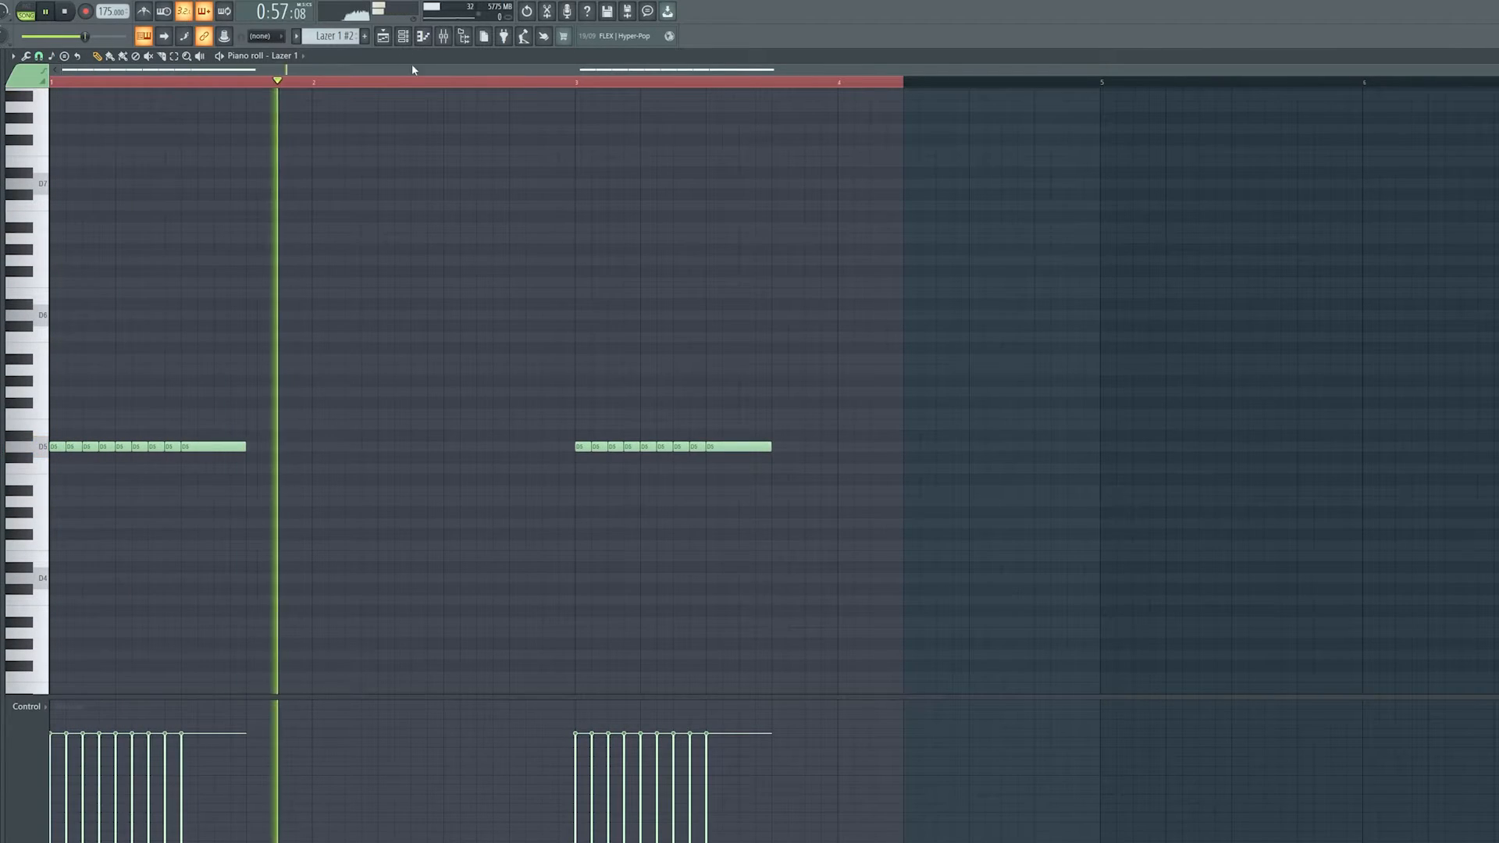
{"action": "key", "text": "space"}
{"action": "left_click", "coordinate": [383, 36]}
Solo Track 6, play the Lazer 2 #2 clip's notes in the piano roll, and return to the playlist.
{"action": "left_click", "coordinate": [161, 361]}
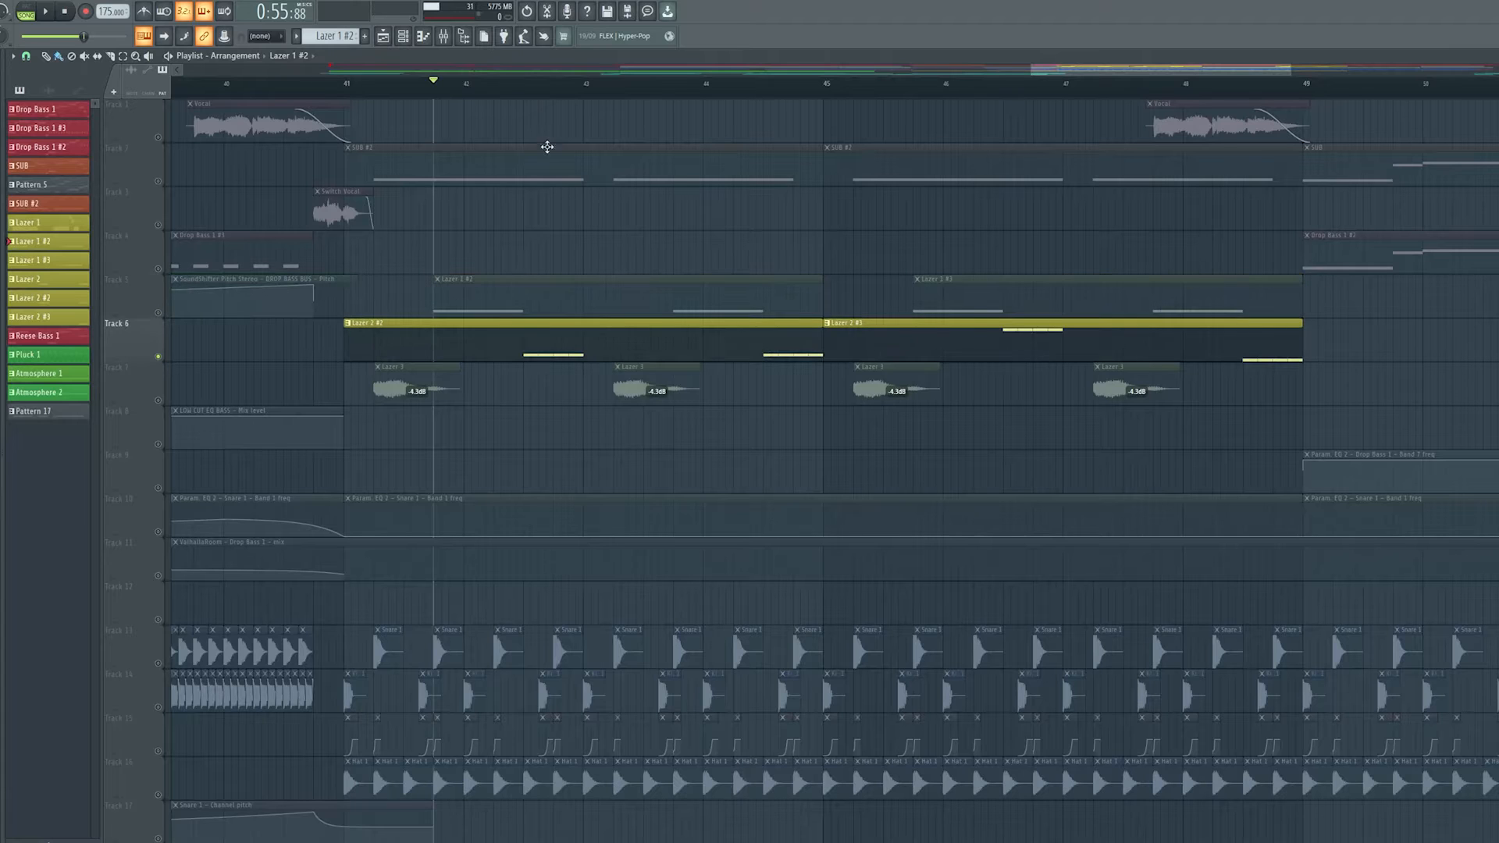
{"action": "double_click", "coordinate": [551, 348]}
{"action": "scroll", "coordinate": [429, 545], "scroll_direction": "up", "scroll_amount": 3}
{"action": "left_click_drag", "start_coordinate": [519, 519], "coordinate": [595, 452]}
{"action": "scroll", "coordinate": [539, 417], "scroll_direction": "down", "scroll_amount": 2}
{"action": "key", "text": "space"}
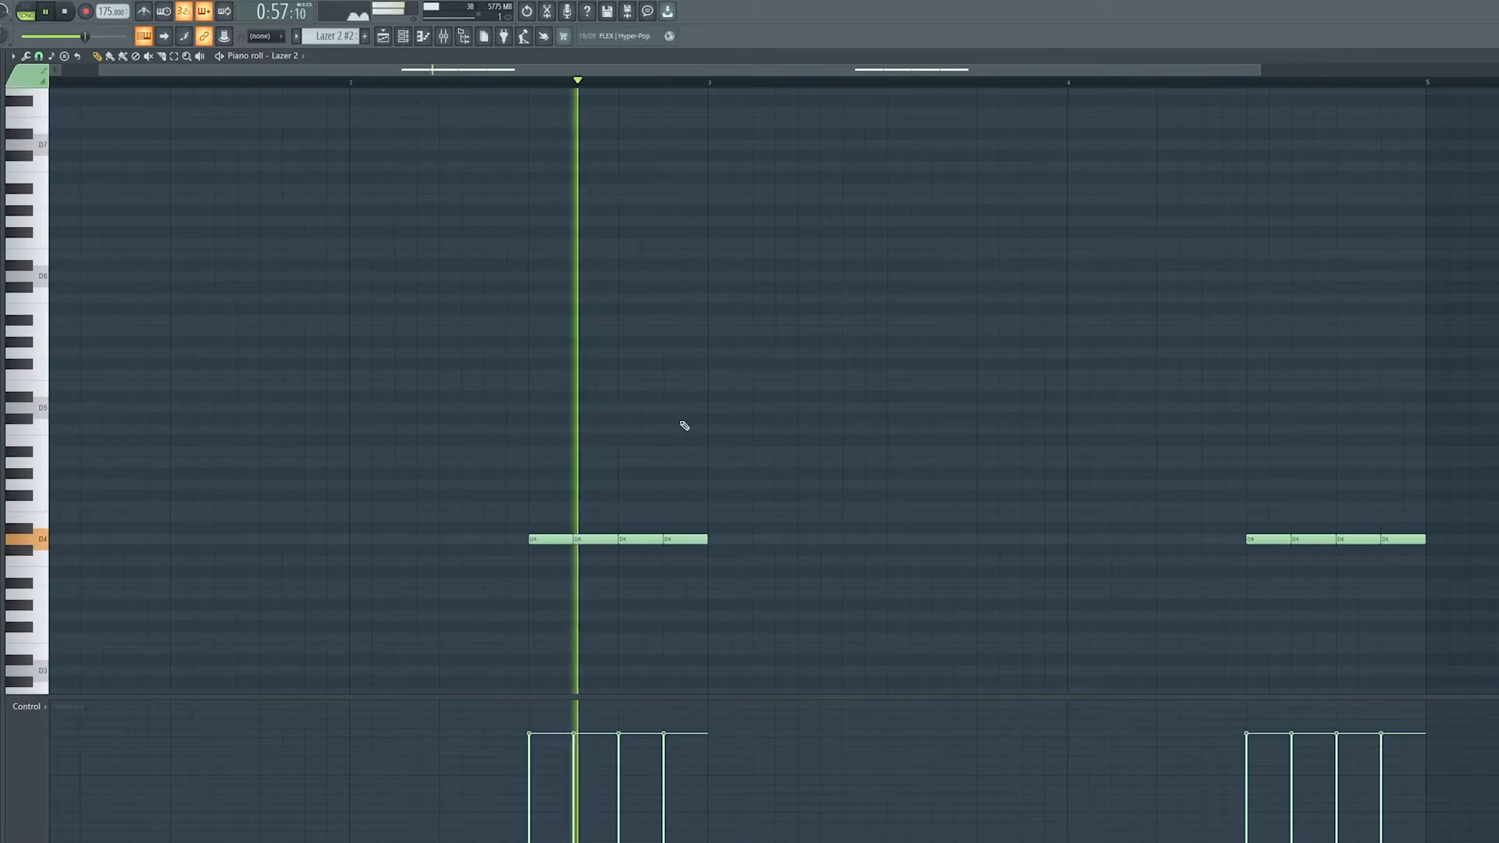
{"action": "key", "text": "space"}
{"action": "left_click", "coordinate": [384, 35]}
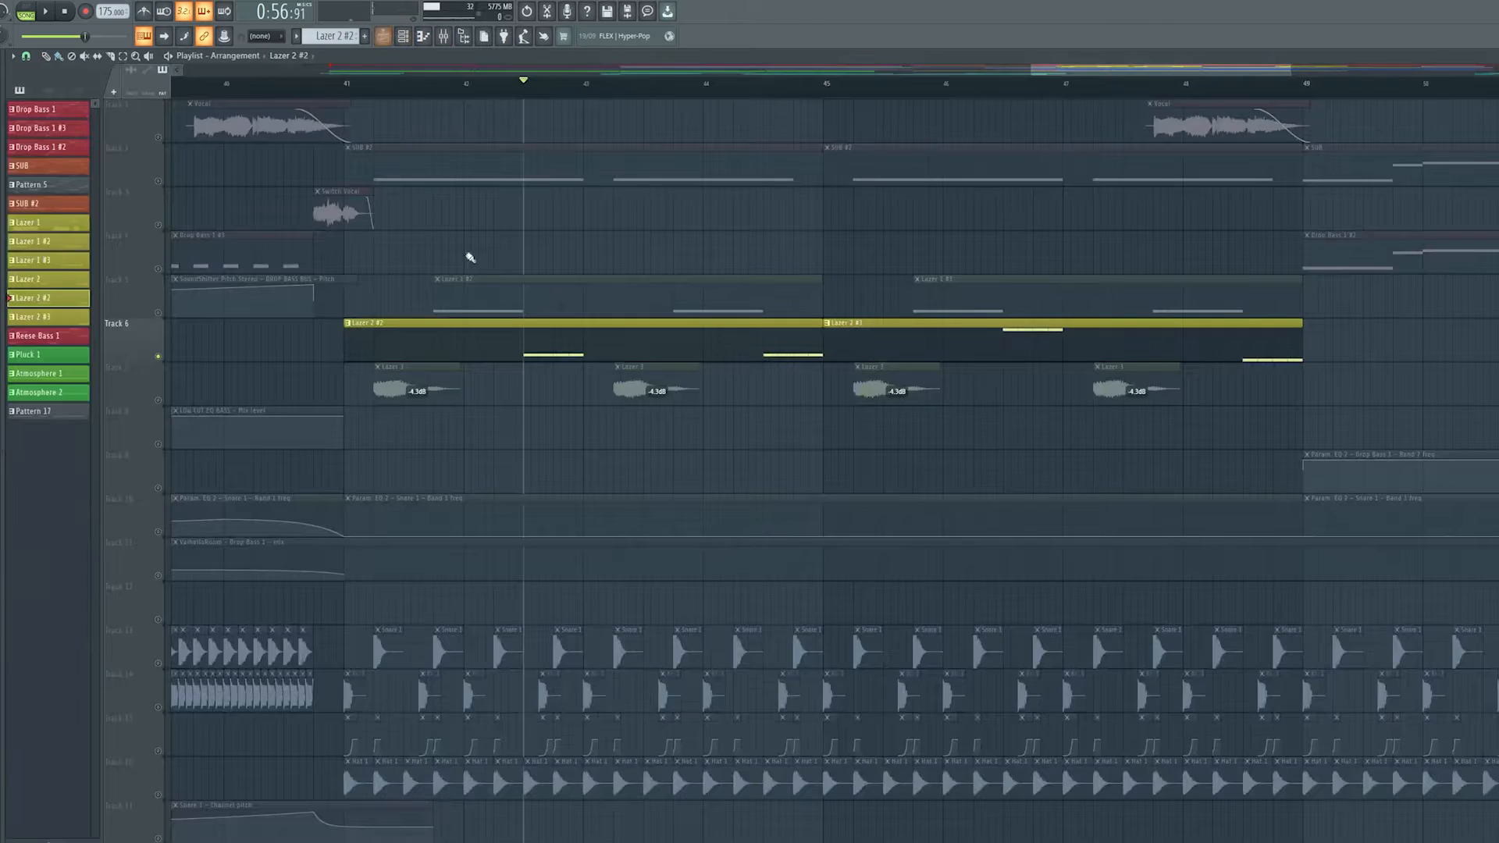
Unsolo Track 6 and play the full arrangement from the start of the Switch Vocal clip.
{"action": "right_click", "coordinate": [163, 228]}
{"action": "left_click_drag", "start_coordinate": [347, 84], "coordinate": [314, 98]}
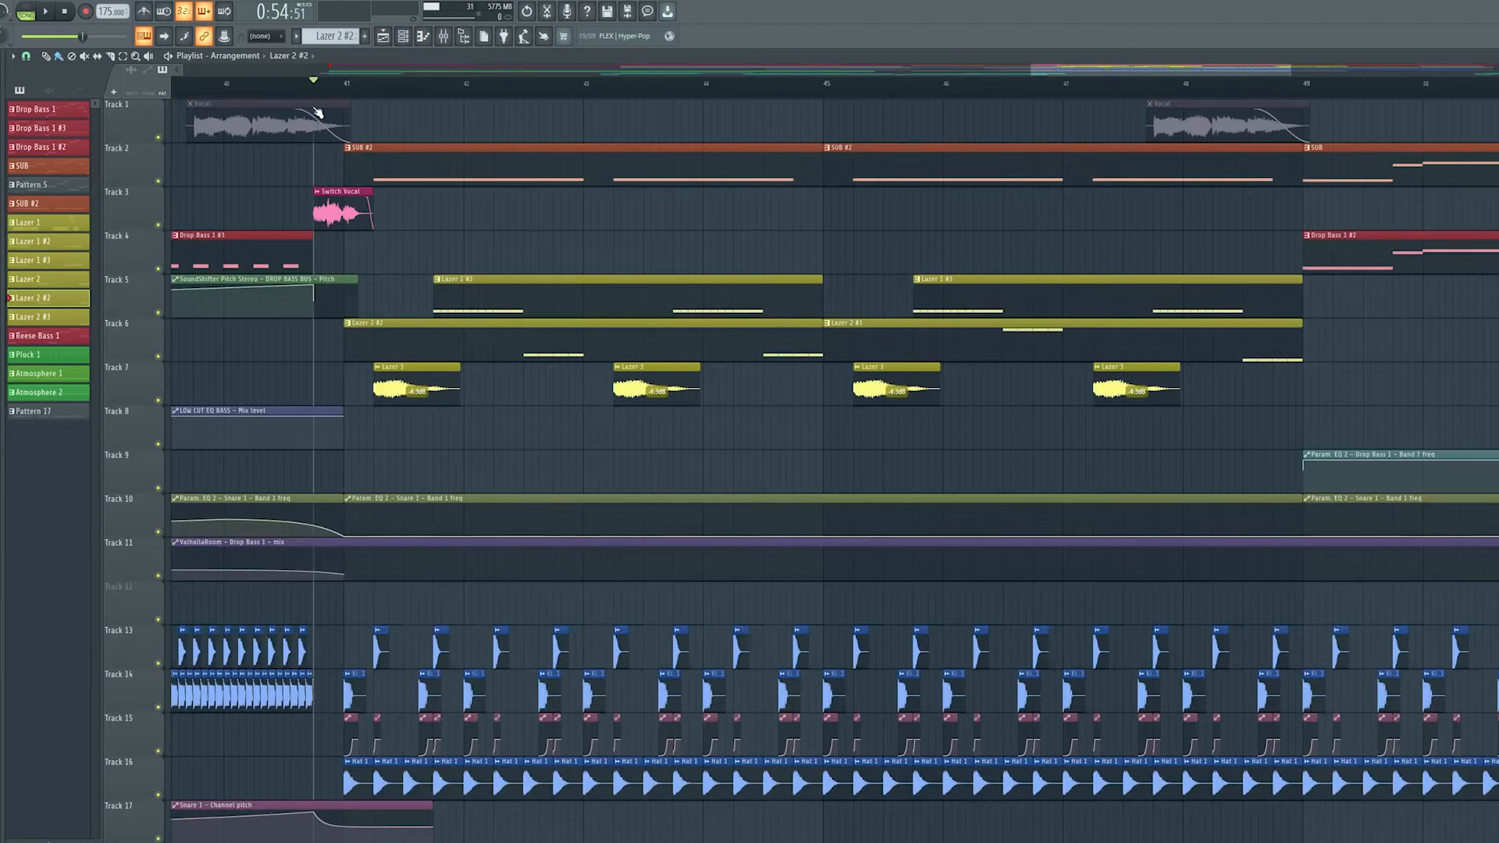
{"action": "left_click_drag", "start_coordinate": [548, 257], "coordinate": [643, 290]}
{"action": "scroll", "coordinate": [703, 344], "scroll_direction": "down", "scroll_amount": 4}
{"action": "key", "text": "space"}
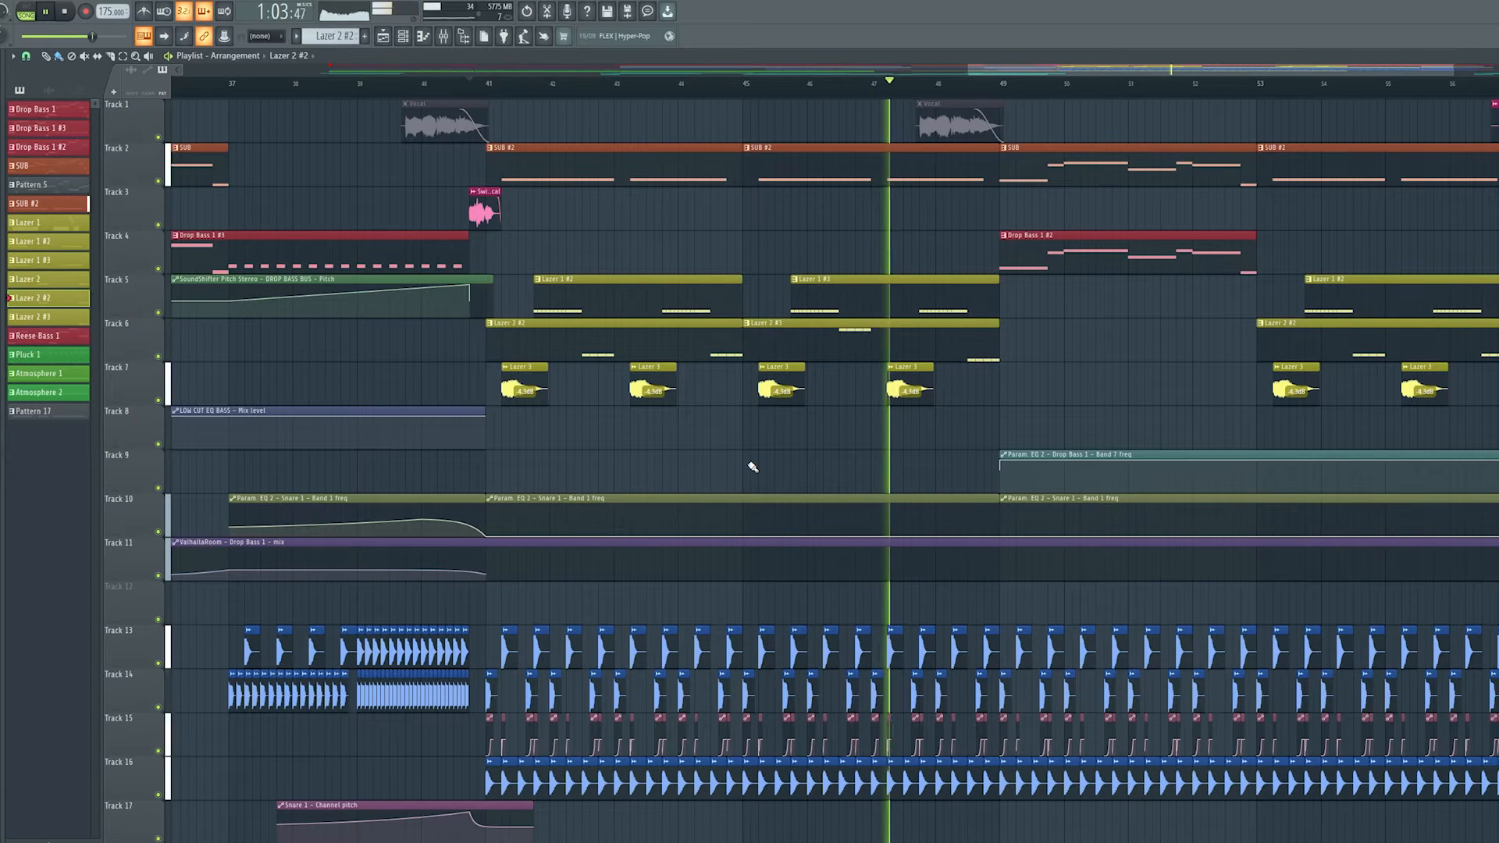
{"action": "left_click_drag", "start_coordinate": [1091, 474], "coordinate": [833, 451]}
{"action": "scroll", "coordinate": [833, 451], "scroll_direction": "down", "scroll_amount": 3}
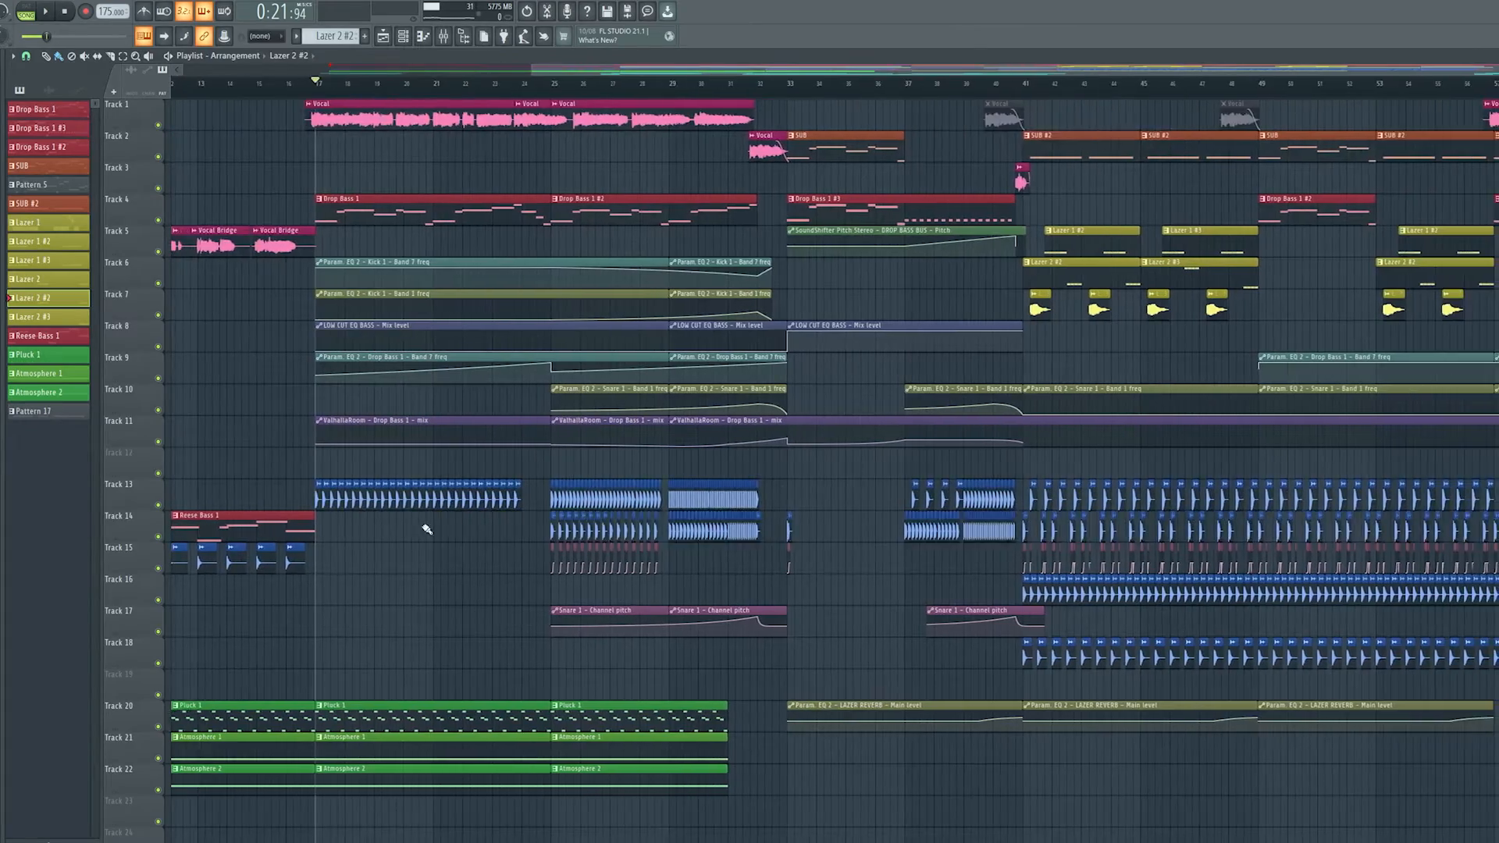
Examine the playlist clips of the Drop Bass section from bar 17 and the Lazer section from bar 41.
{"action": "left_click_drag", "start_coordinate": [325, 654], "coordinate": [769, 116]}
{"action": "left_click", "coordinate": [700, 160], "text": "ctrl"}
{"action": "left_click_drag", "start_coordinate": [702, 163], "coordinate": [804, 386]}
{"action": "left_click_drag", "start_coordinate": [874, 574], "coordinate": [1066, 95]}
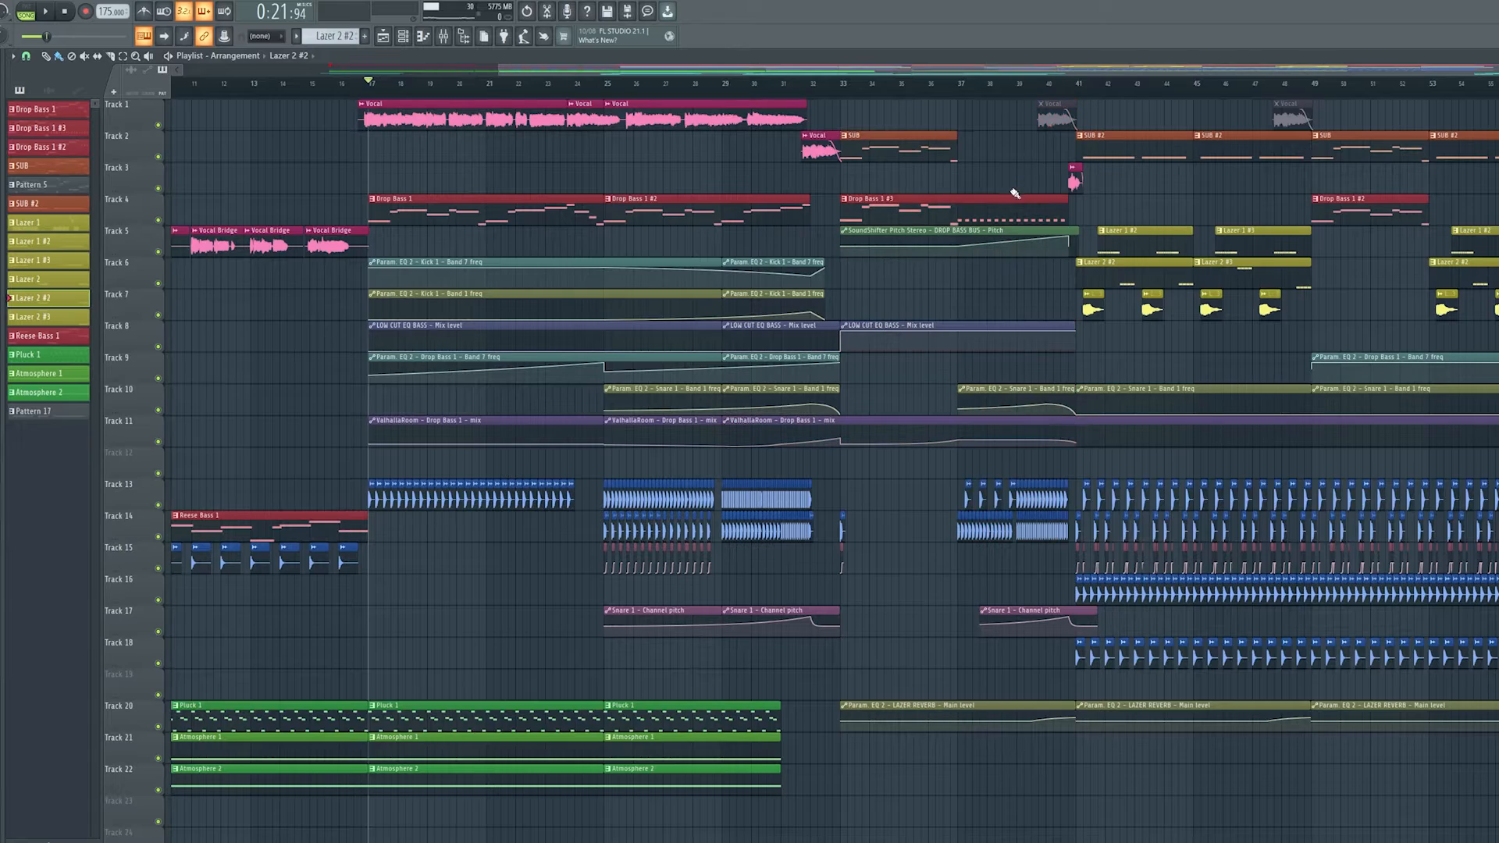
{"action": "left_click", "coordinate": [990, 284]}
{"action": "left_click_drag", "start_coordinate": [1096, 151], "coordinate": [1206, 636]}
{"action": "left_click", "coordinate": [940, 613]}
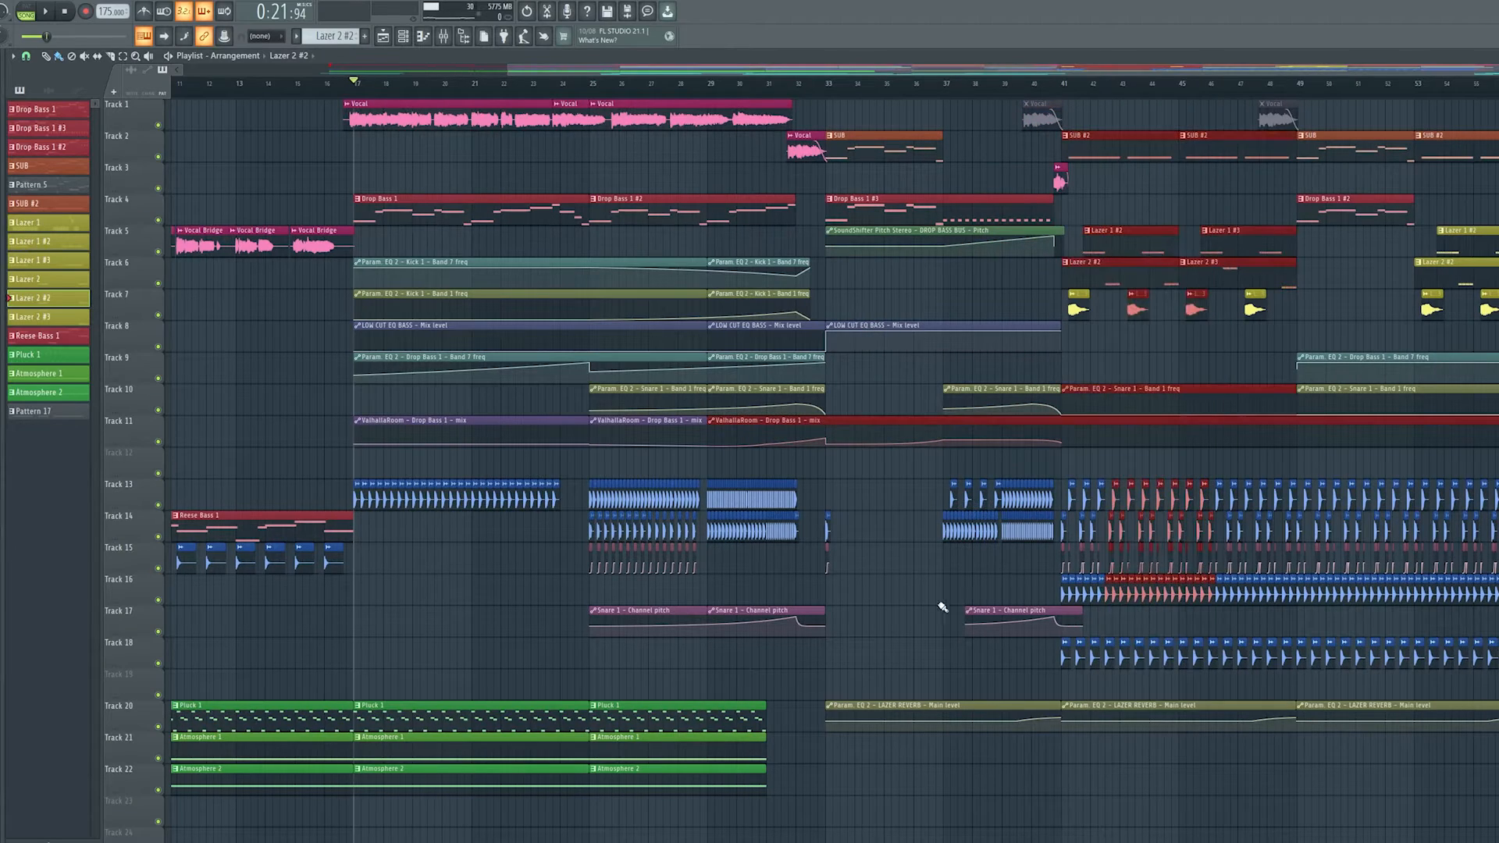
{"action": "scroll", "coordinate": [868, 602], "scroll_direction": "left", "scroll_amount": 3}
{"action": "left_click_drag", "start_coordinate": [789, 533], "coordinate": [628, 445]}
{"action": "scroll", "coordinate": [518, 288], "scroll_direction": "up", "scroll_amount": 6}
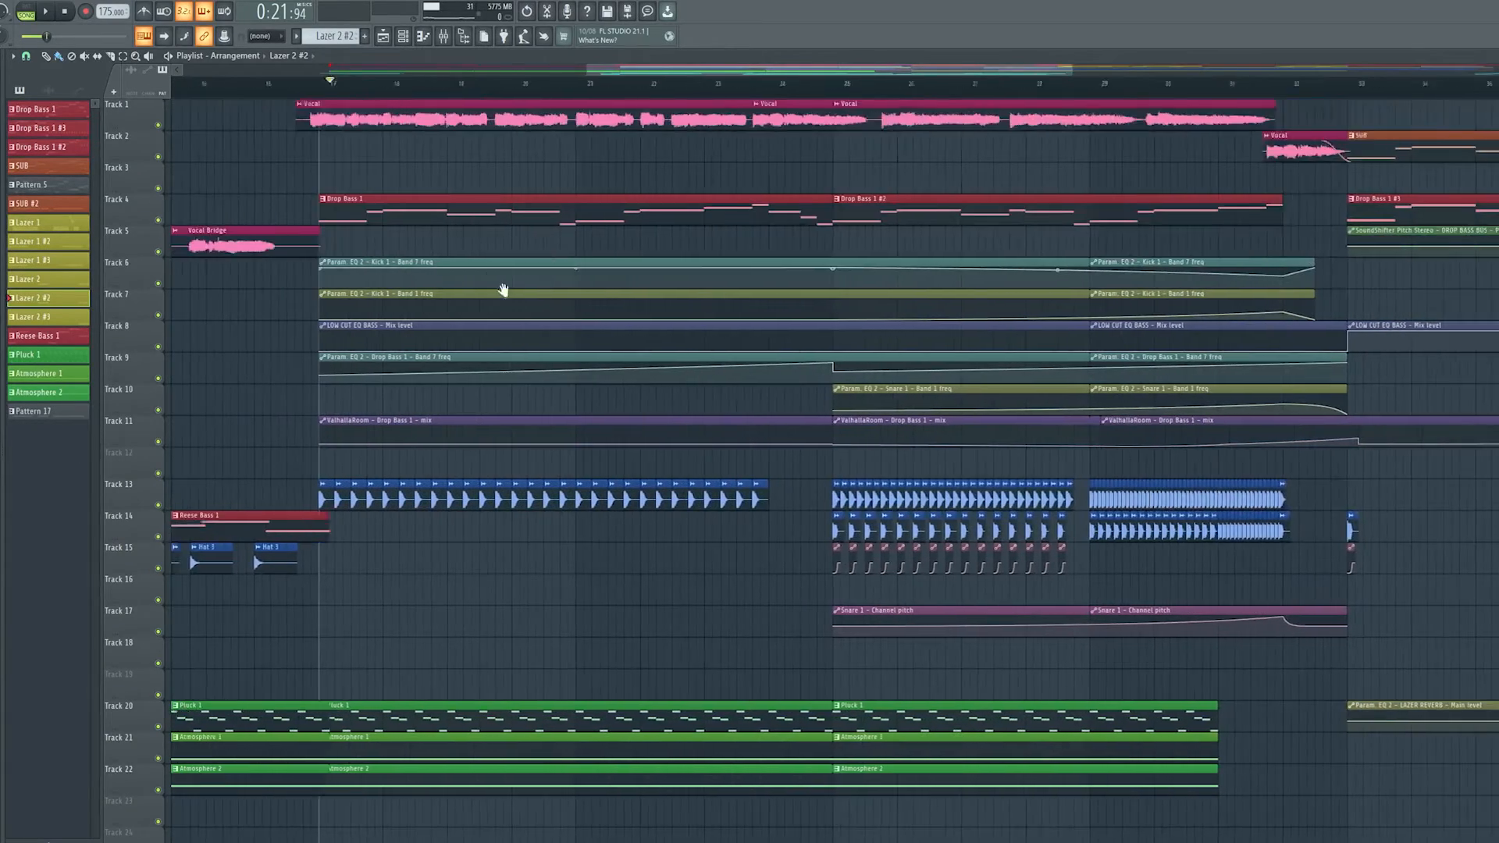
{"action": "left_click_drag", "start_coordinate": [547, 314], "coordinate": [646, 269]}
{"action": "scroll", "coordinate": [646, 269], "scroll_direction": "down", "scroll_amount": 4}
{"action": "left_click_drag", "start_coordinate": [511, 368], "coordinate": [422, 418]}
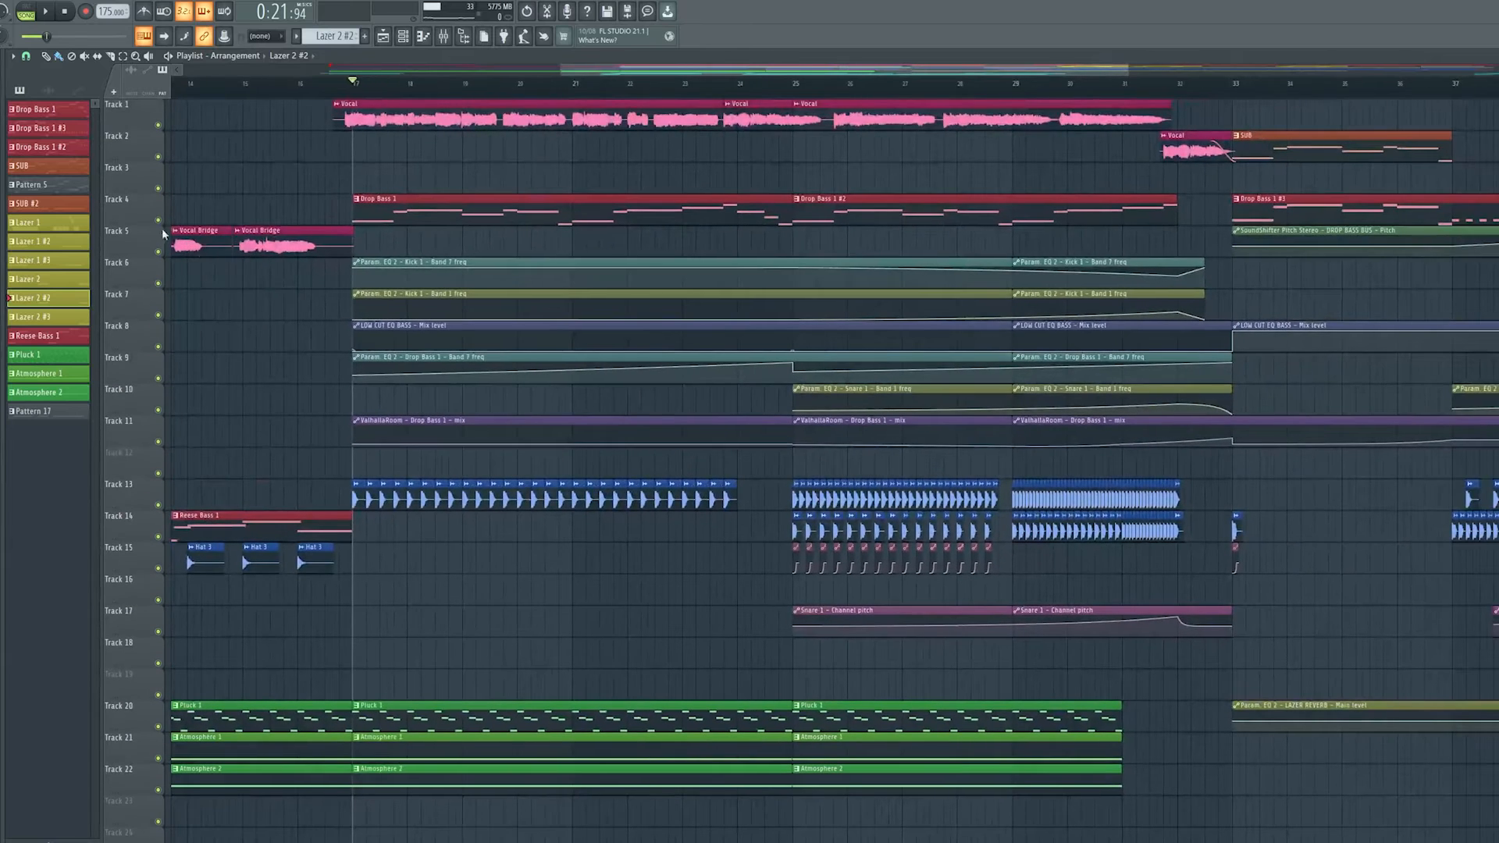
Solo the Drop Bass clips on Track 4 and unmute the automation on Tracks 6 to 11.
{"action": "left_click", "coordinate": [160, 221], "text": "ctrl"}
{"action": "left_click", "coordinate": [160, 284]}
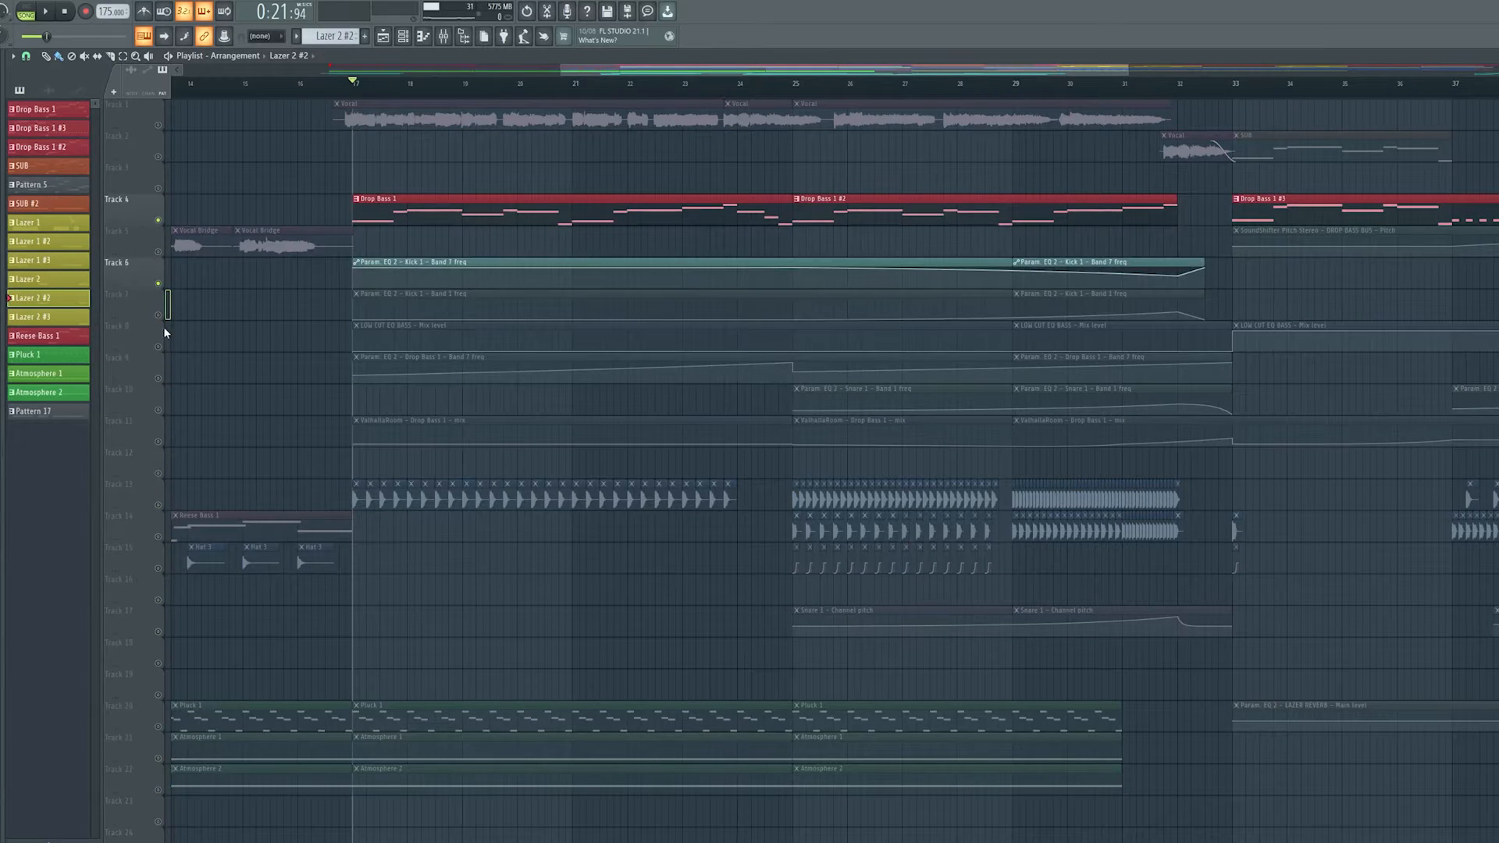
{"action": "left_click", "coordinate": [158, 316]}
{"action": "left_click", "coordinate": [159, 348]}
{"action": "left_click", "coordinate": [158, 379]}
{"action": "left_click", "coordinate": [158, 410]}
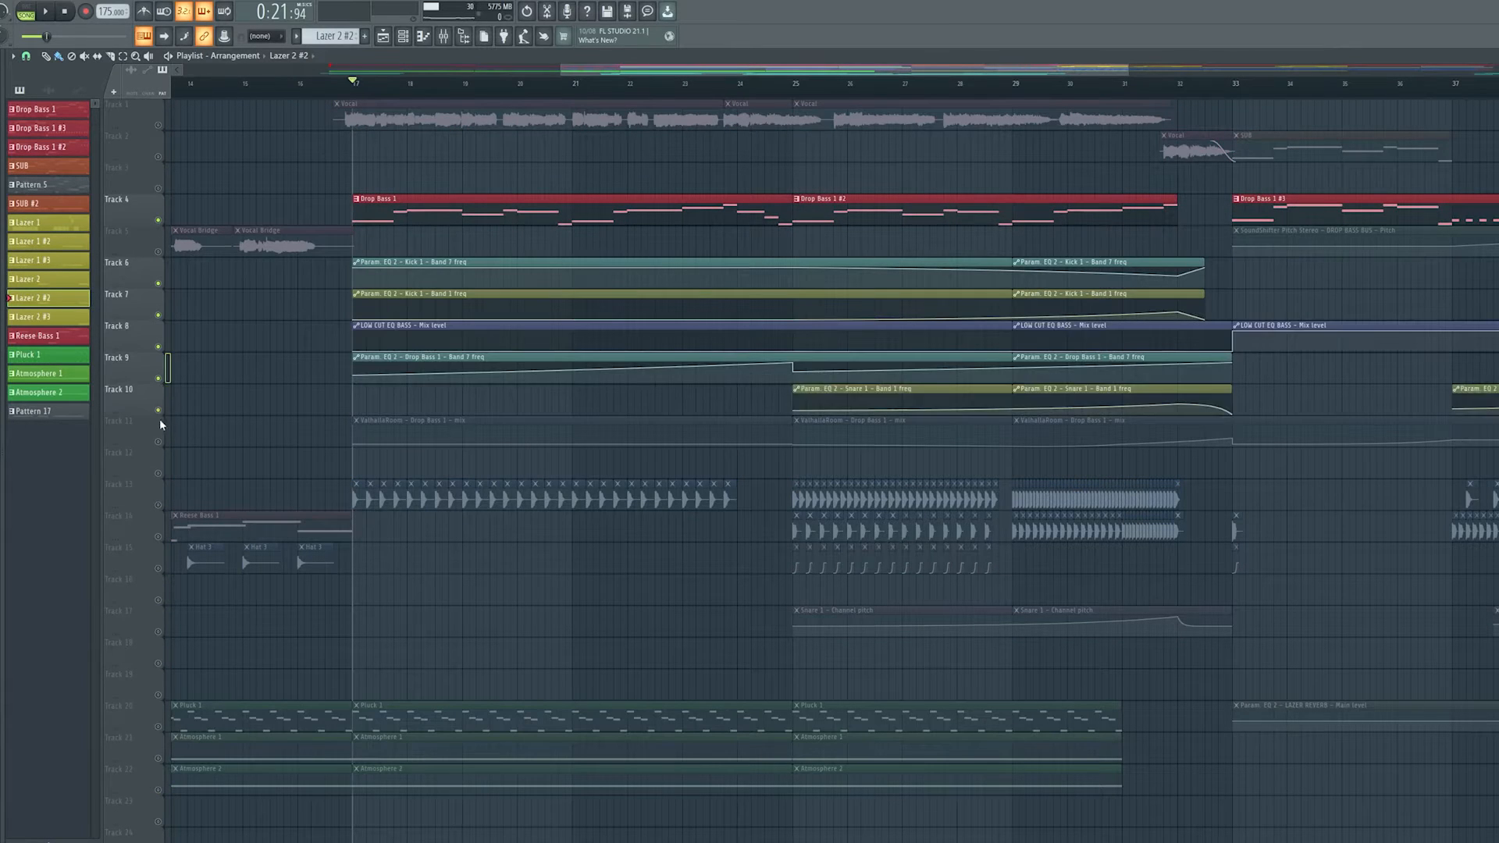
{"action": "left_click", "coordinate": [158, 442]}
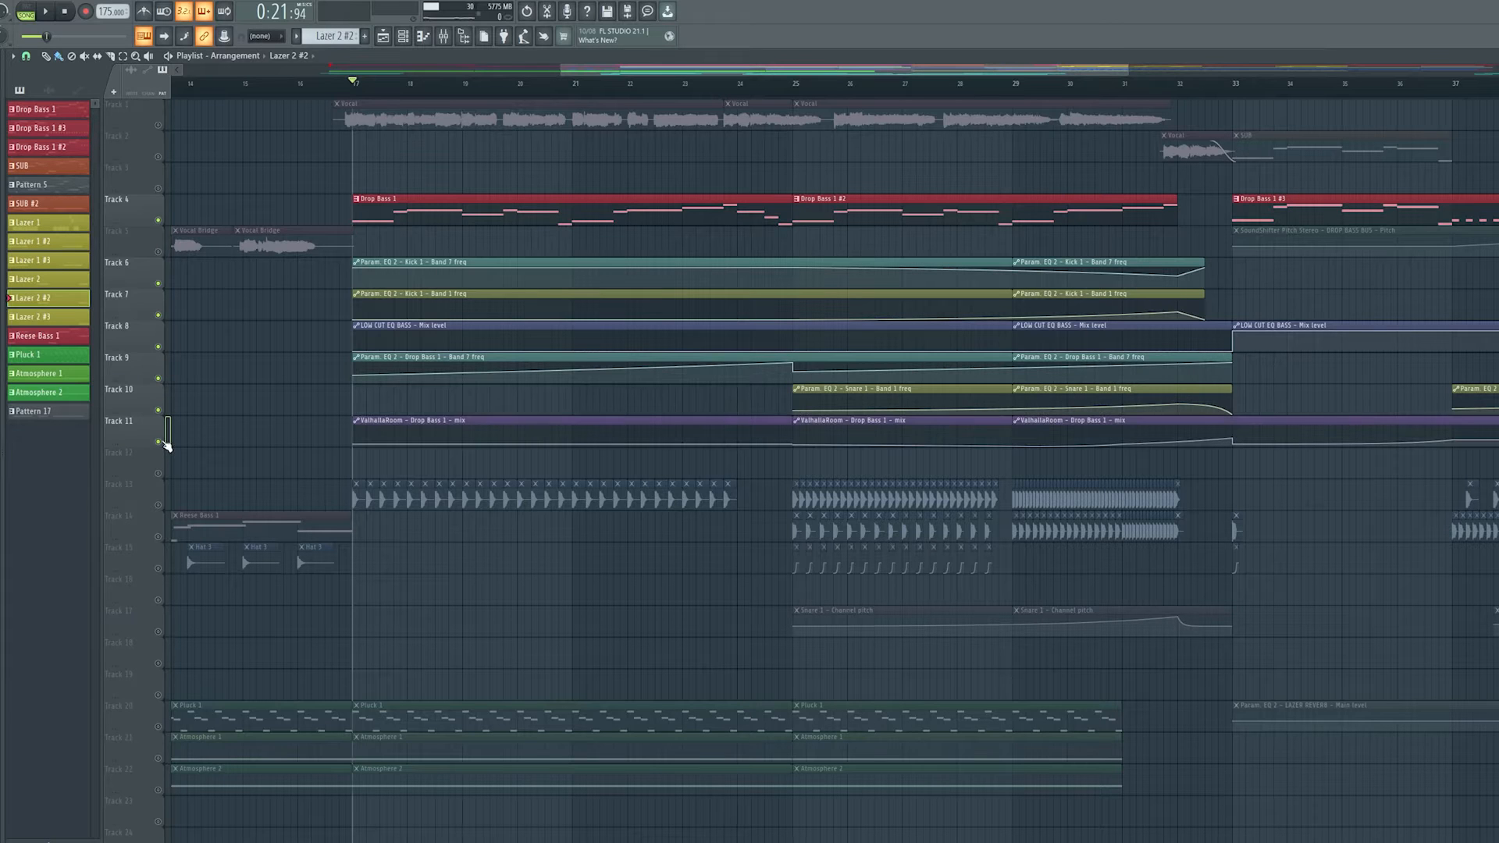
Play the soloed Drop Bass clips with their automation from bar 17.
{"action": "scroll", "coordinate": [616, 609], "scroll_direction": "up", "scroll_amount": 3}
{"action": "key", "text": "space"}
{"action": "scroll", "coordinate": [542, 433], "scroll_direction": "down", "scroll_amount": 3}
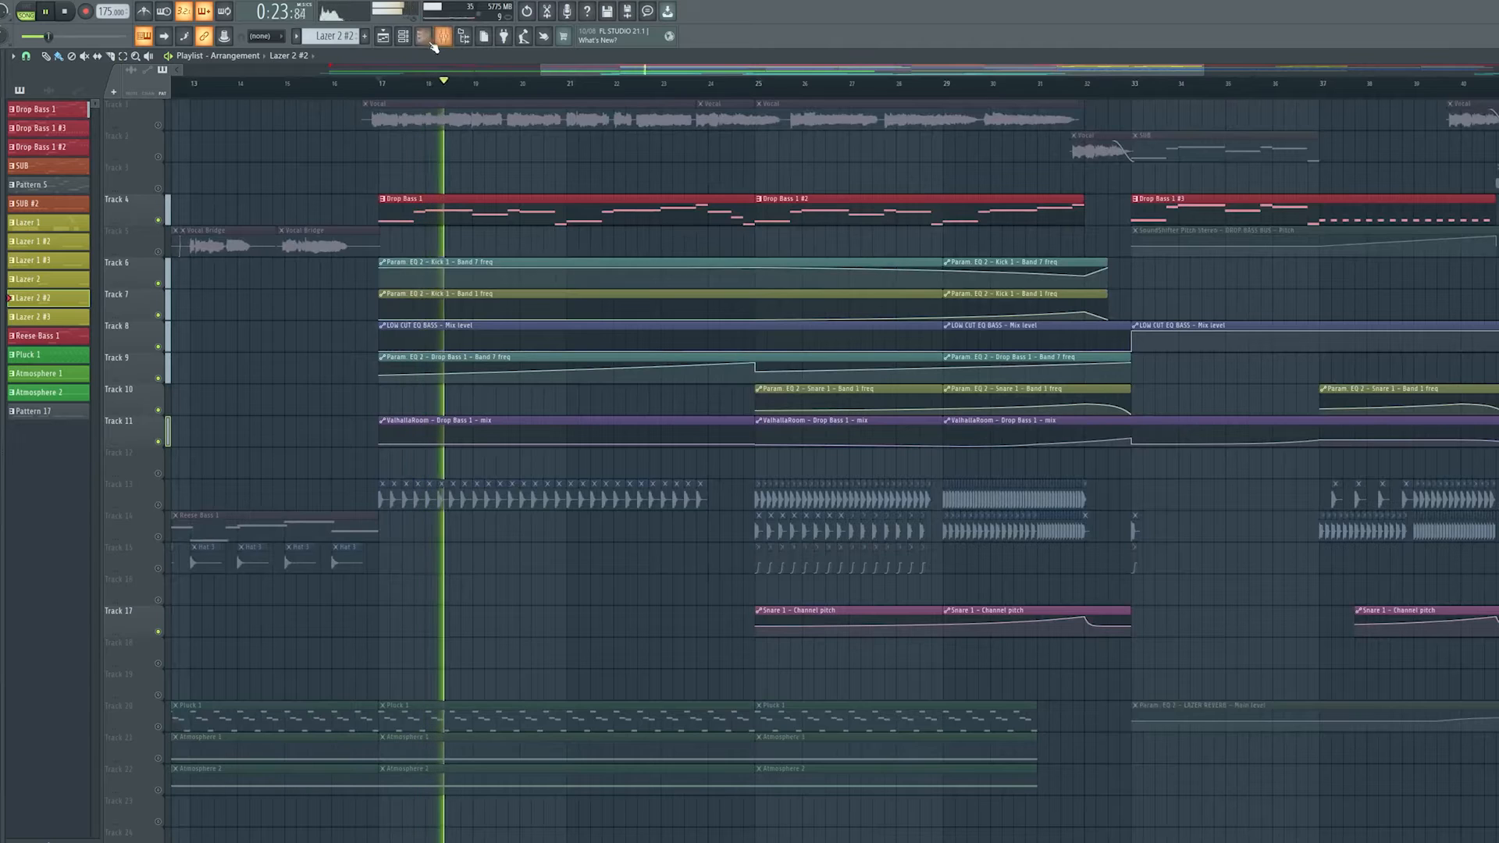
{"action": "scroll", "coordinate": [596, 231], "scroll_direction": "right", "scroll_amount": 2}
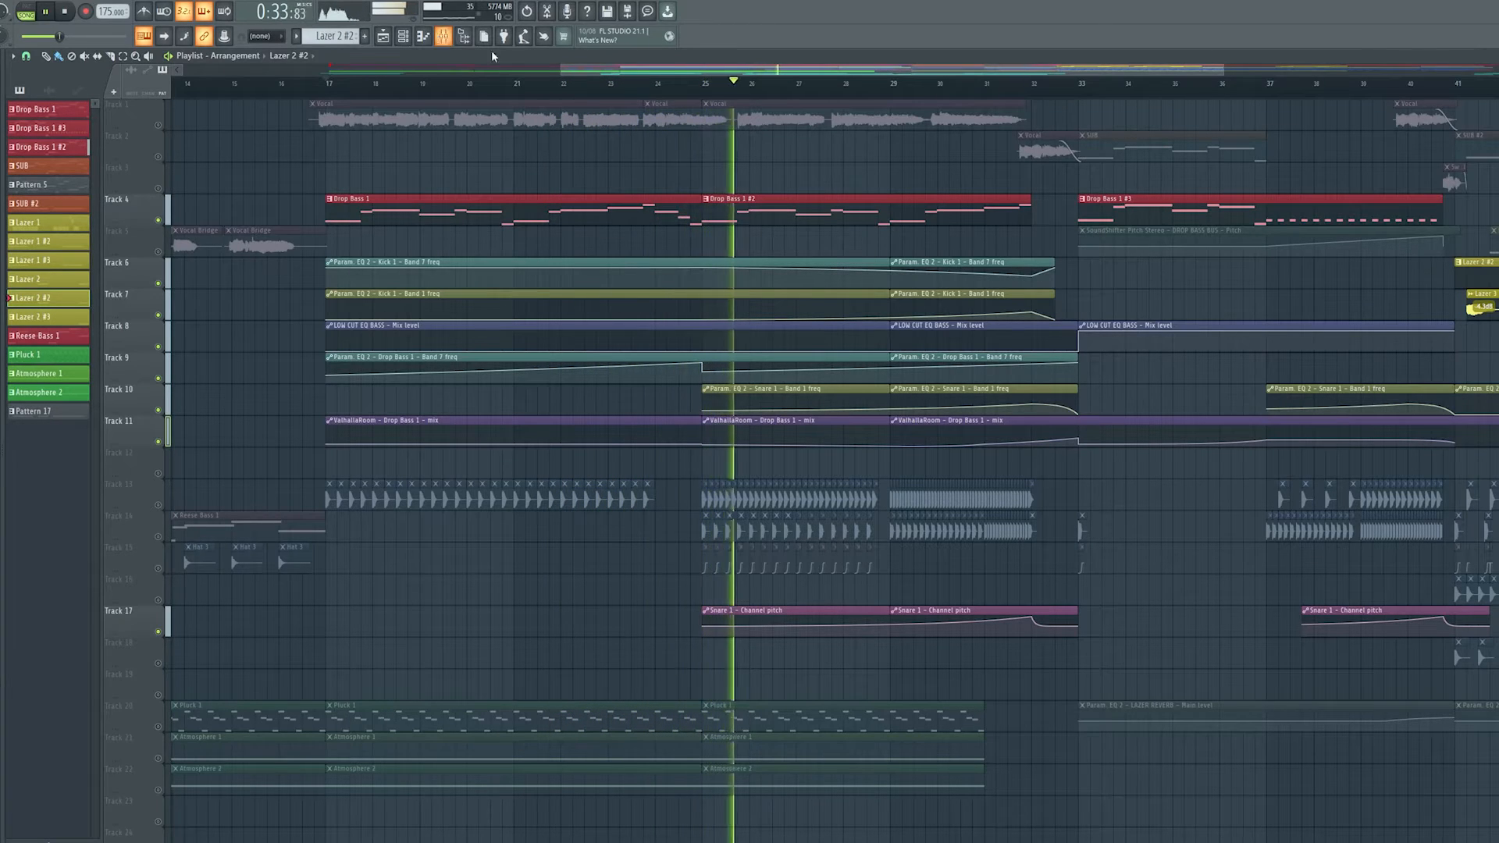
Open the DROP BASS BUS parametric EQ from the mixer, watch it while playing from bar 25, and close it.
{"action": "left_click", "coordinate": [408, 39]}
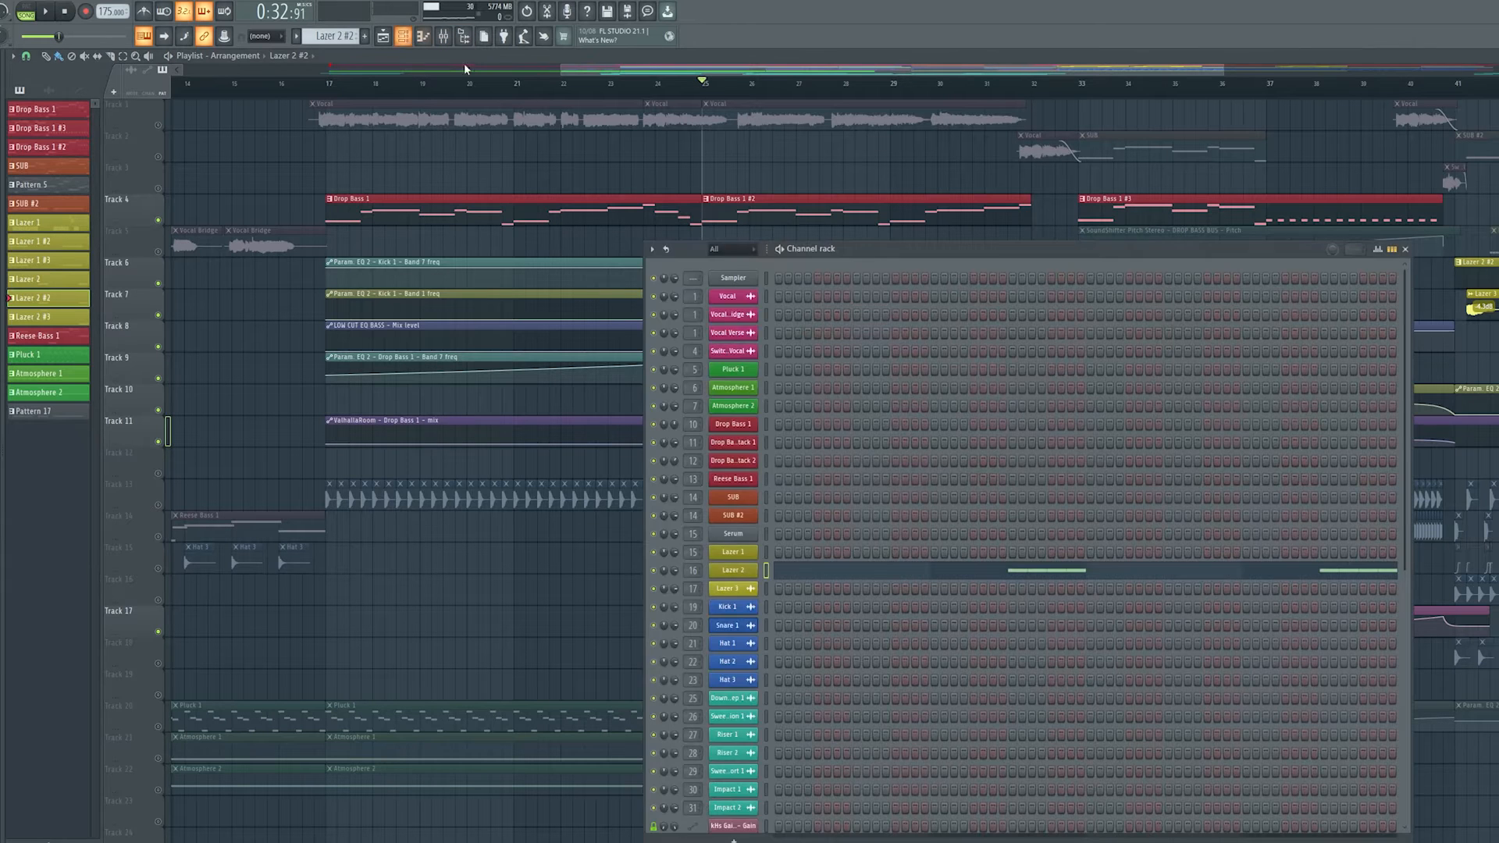
{"action": "right_click", "coordinate": [509, 233]}
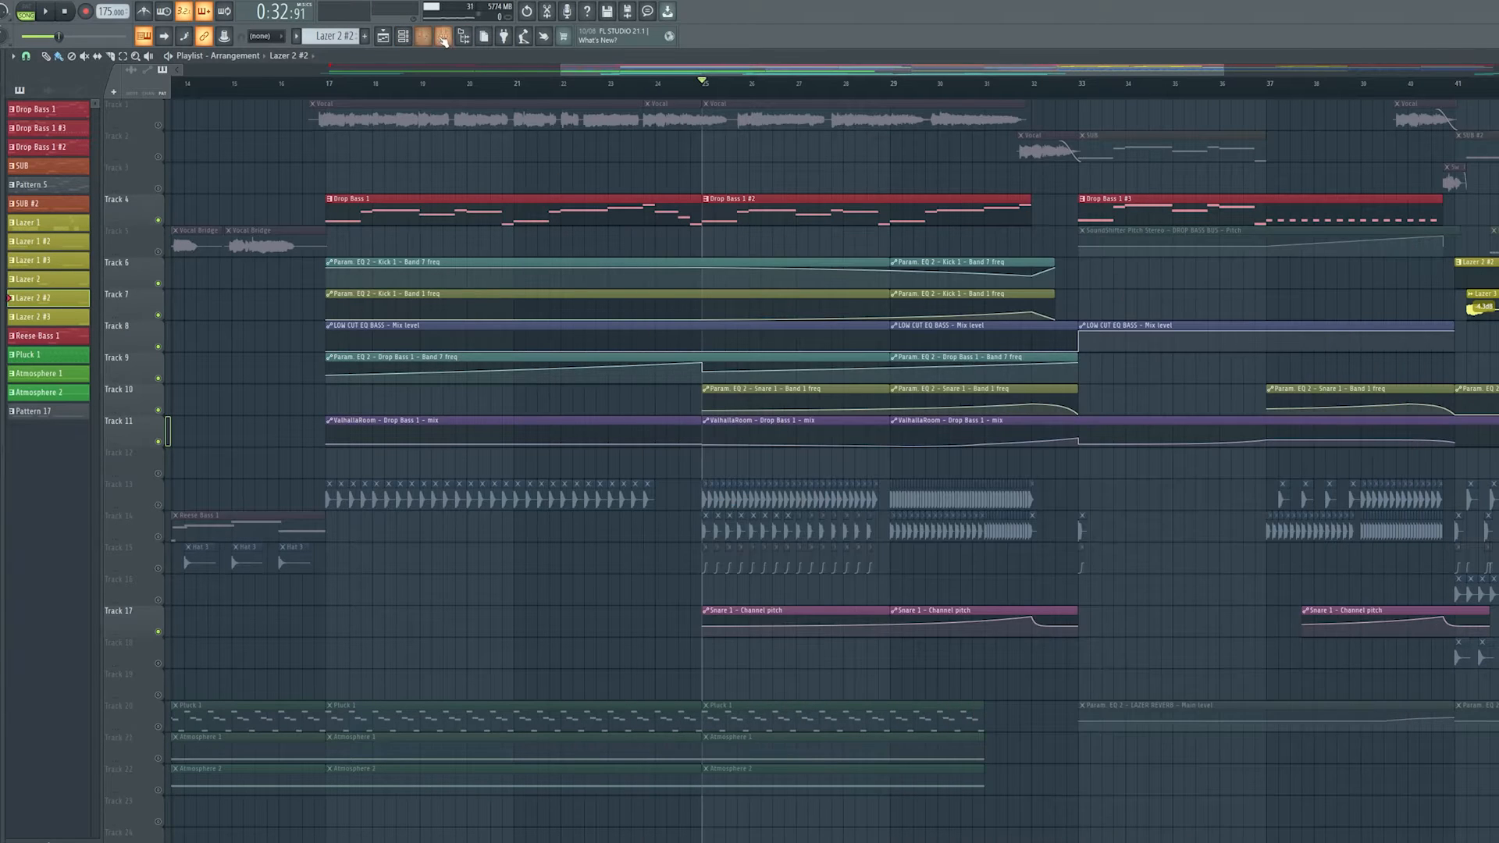
{"action": "left_click", "coordinate": [443, 37]}
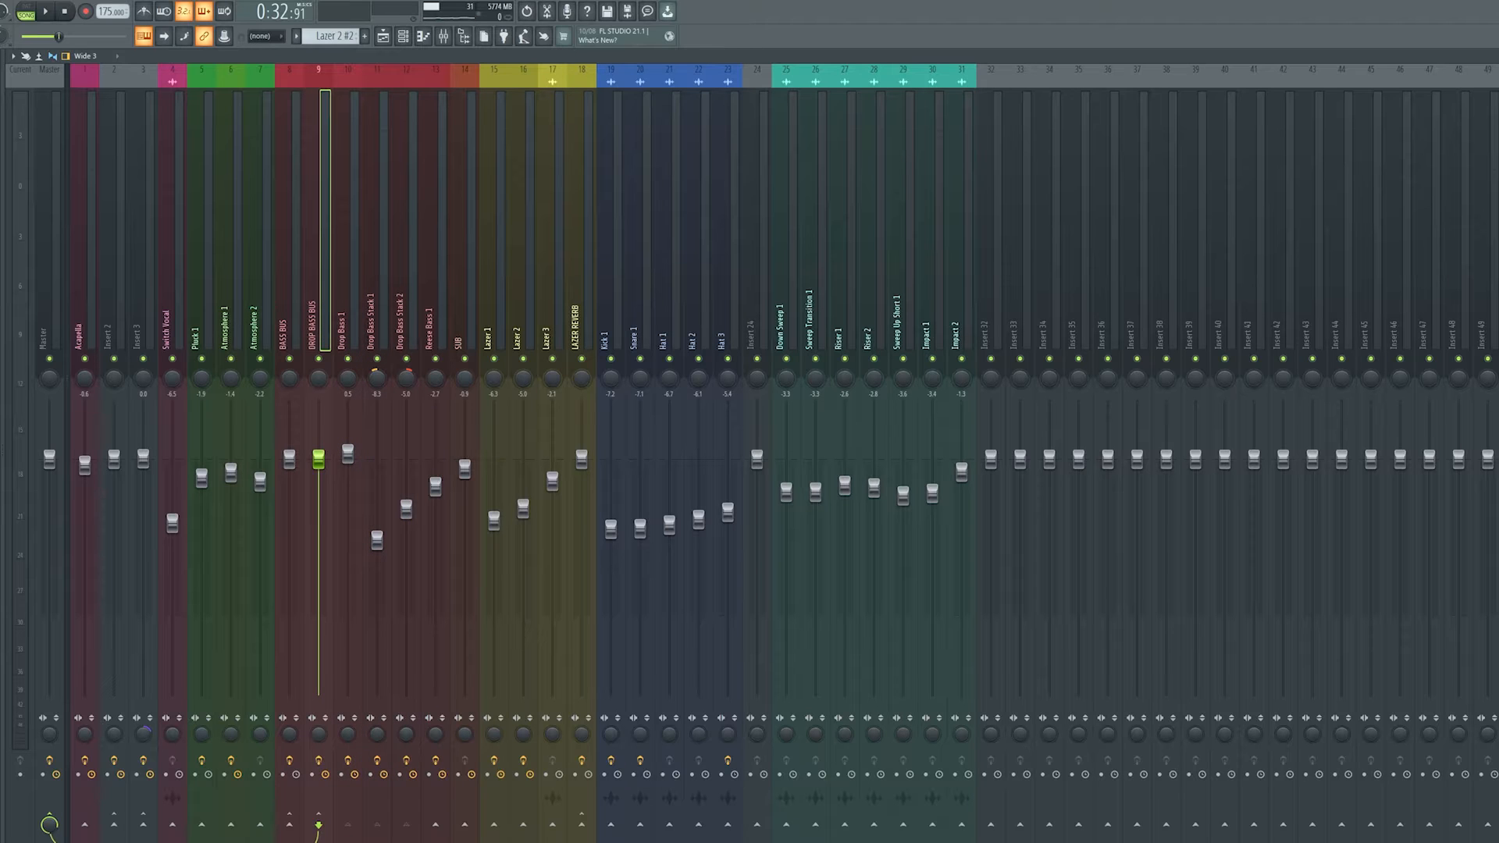
{"action": "key", "text": "Escape"}
{"action": "key", "text": "F9"}
{"action": "left_click_drag", "start_coordinate": [963, 385], "coordinate": [702, 463]}
{"action": "key", "text": "space"}
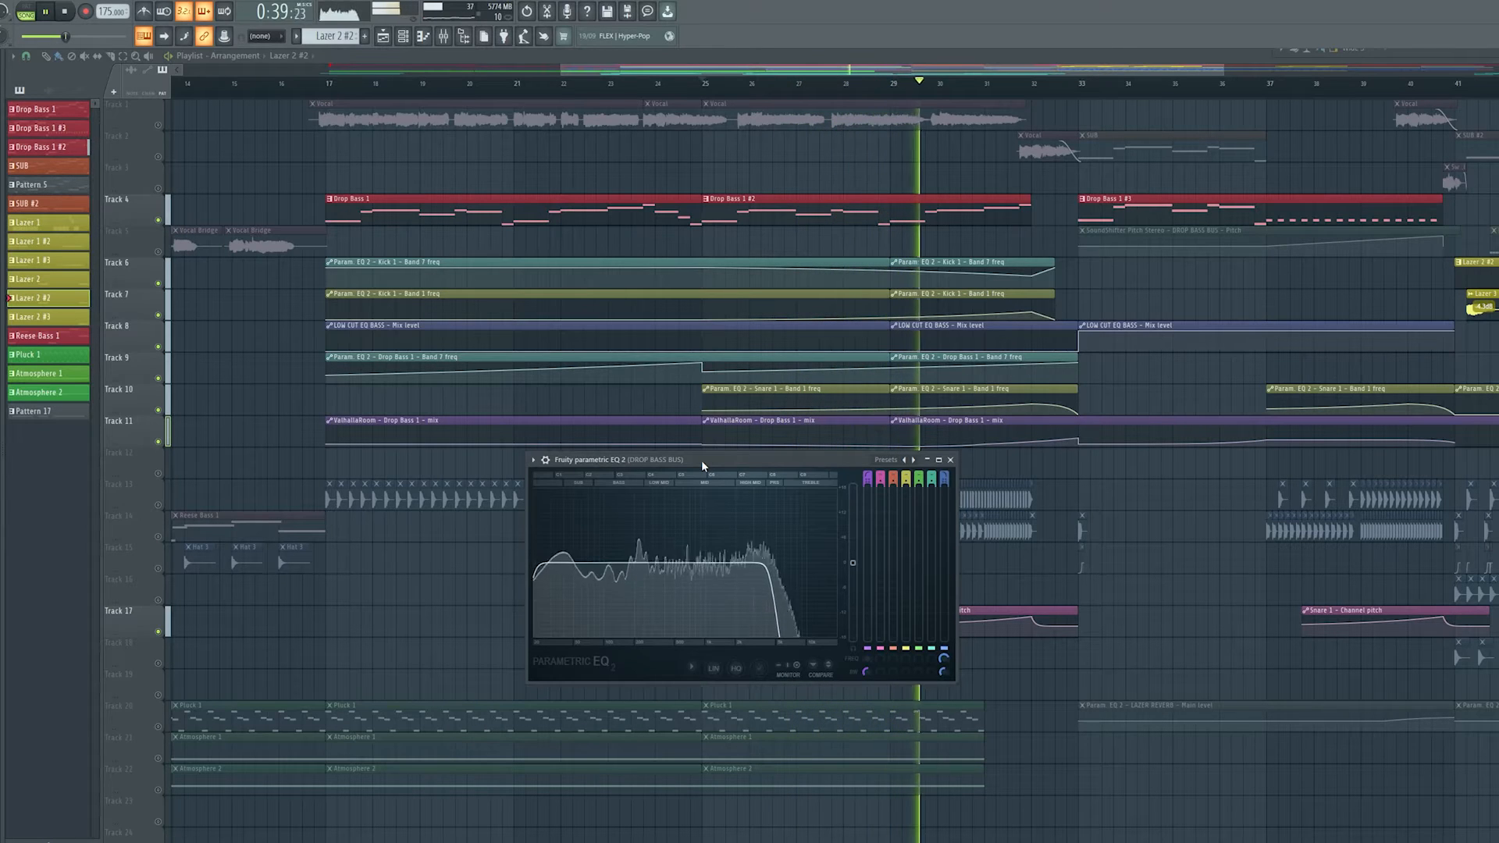
{"action": "key", "text": "space"}
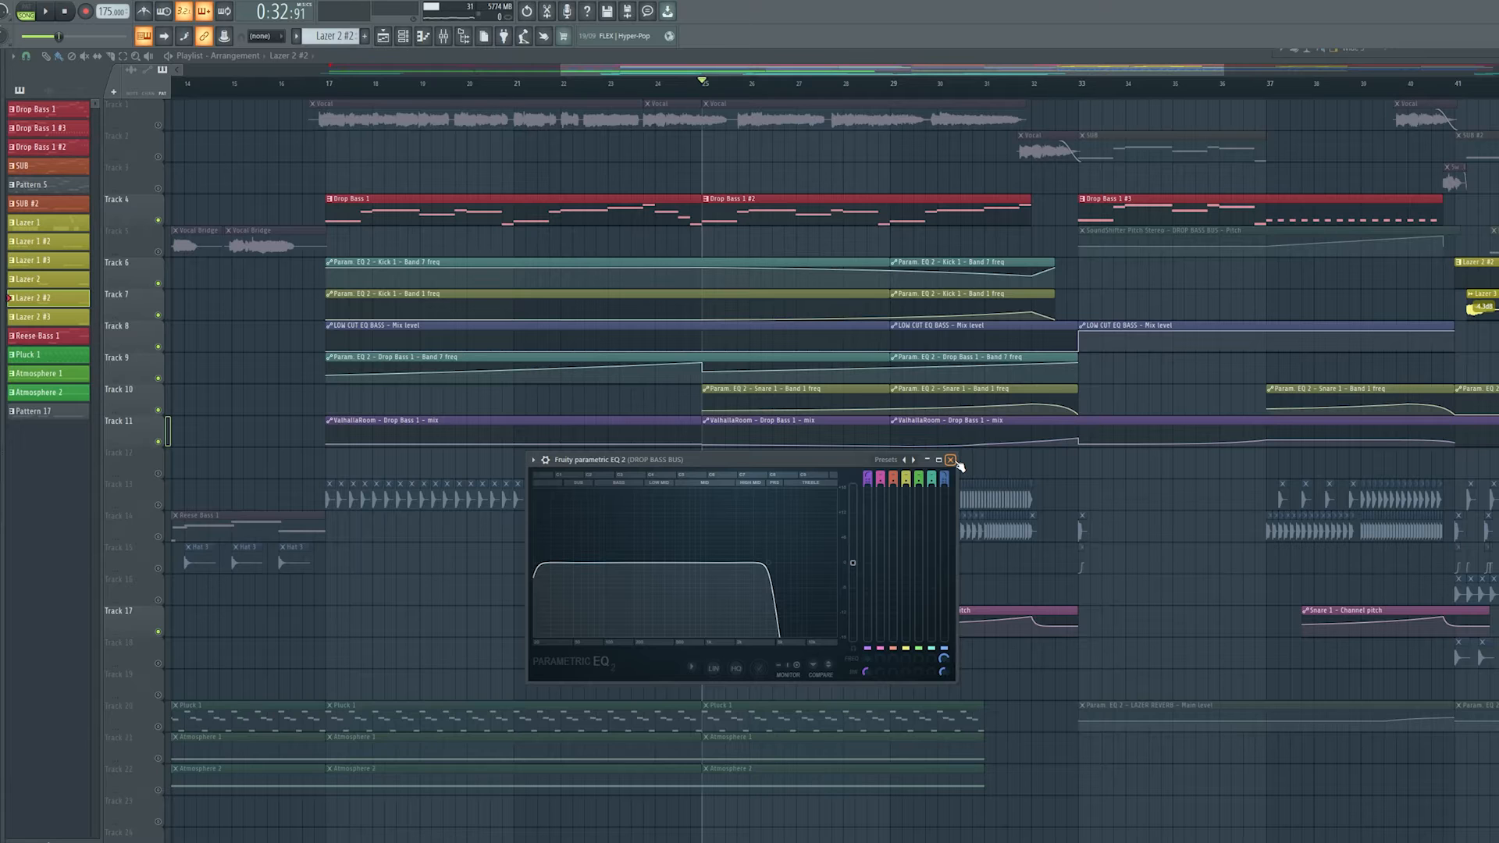
{"action": "left_click", "coordinate": [950, 459]}
Solo the snare clips on Track 13 and play them from bar 17.
{"action": "scroll", "coordinate": [475, 569], "scroll_direction": "up", "scroll_amount": 2}
{"action": "scroll", "coordinate": [285, 545], "scroll_direction": "right", "scroll_amount": 2}
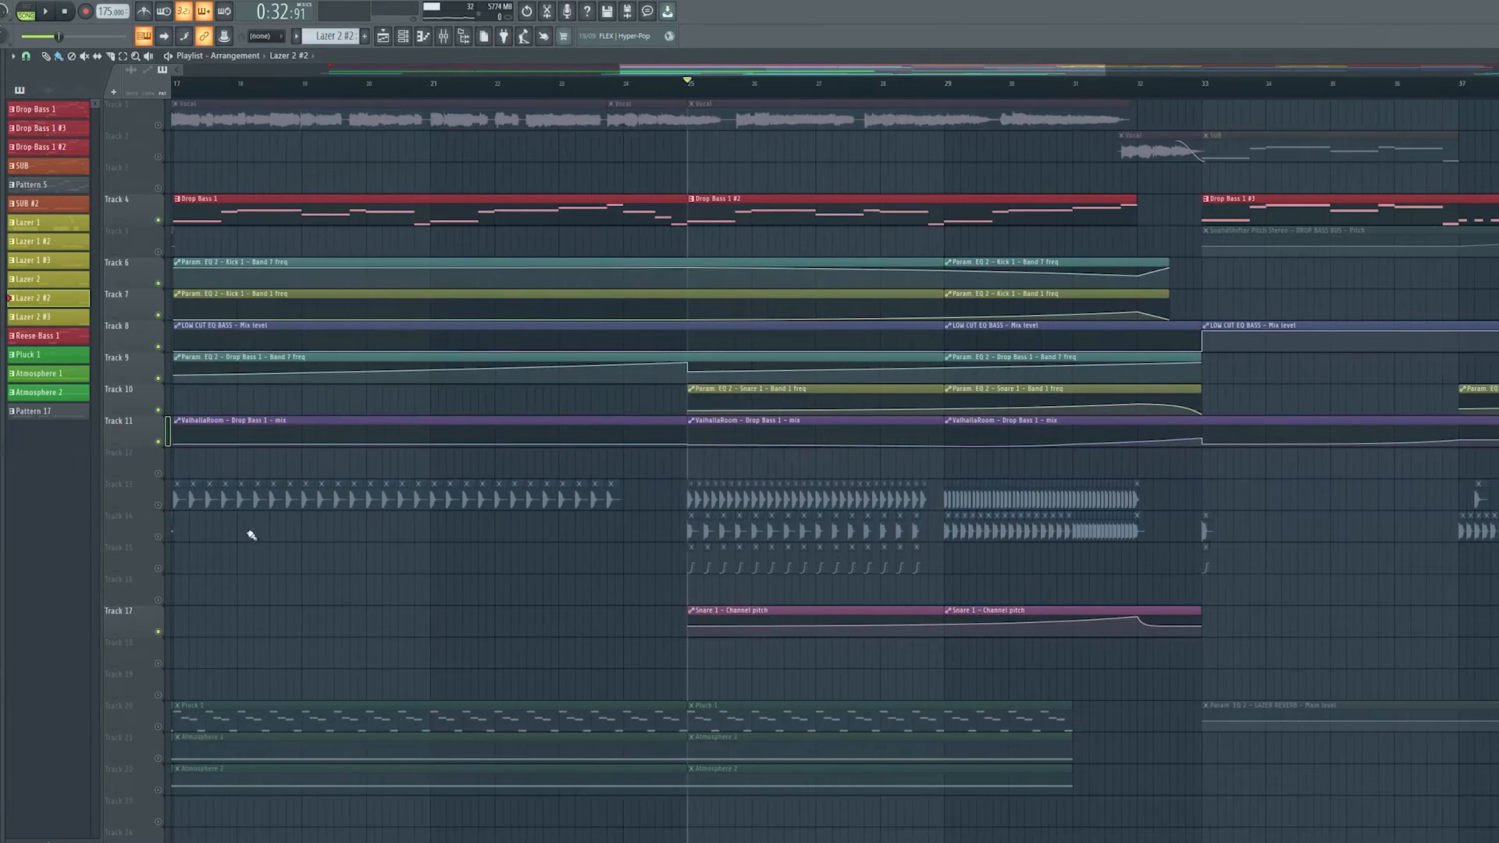
{"action": "right_click", "coordinate": [157, 505]}
{"action": "scroll", "coordinate": [482, 178], "scroll_direction": "left", "scroll_amount": 2}
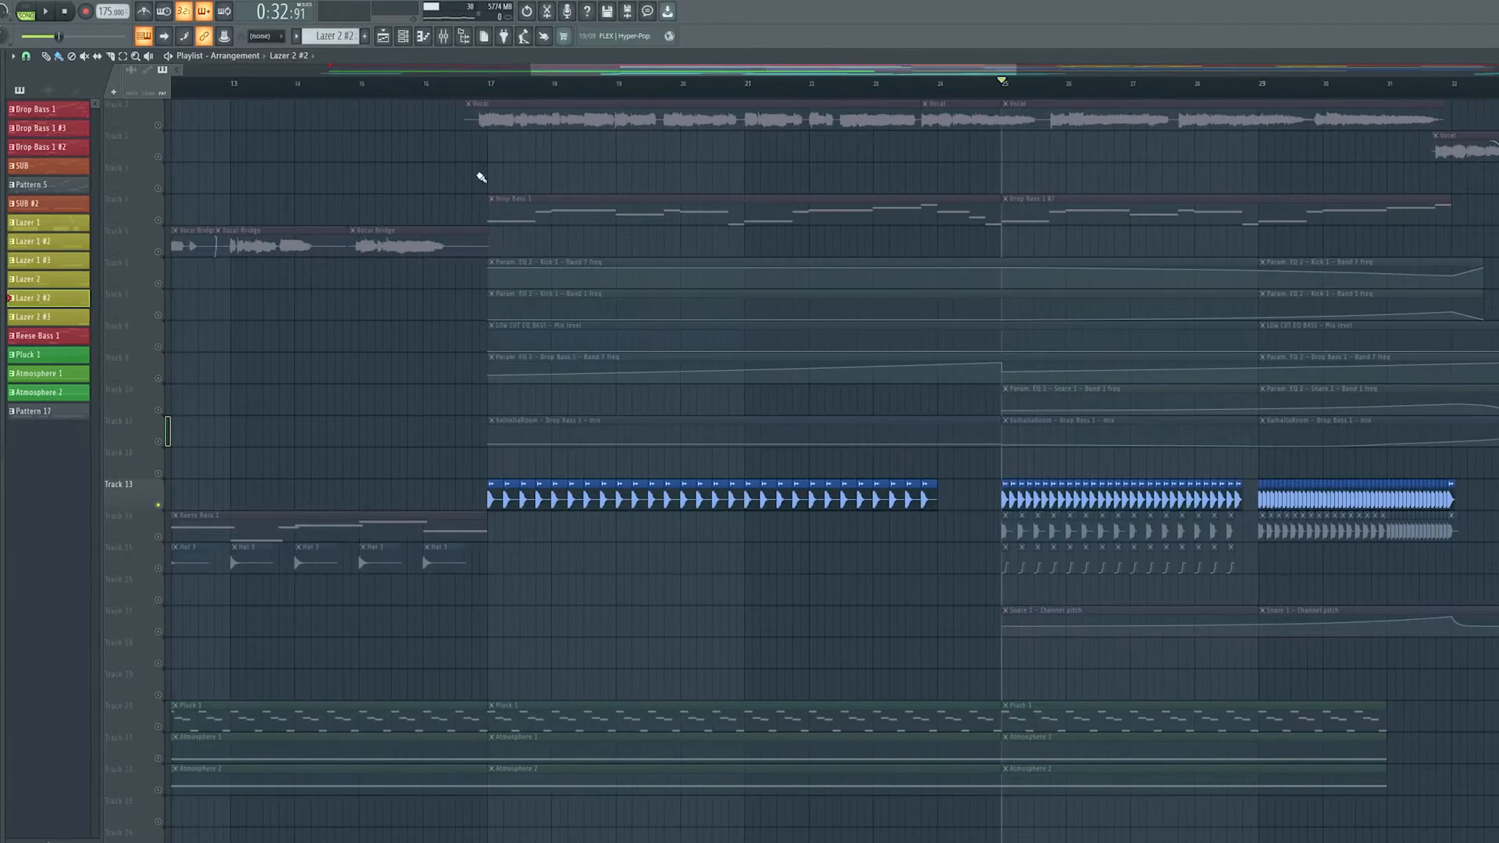
{"action": "left_click", "coordinate": [485, 95]}
{"action": "scroll", "coordinate": [502, 523], "scroll_direction": "up", "scroll_amount": 5}
{"action": "scroll", "coordinate": [713, 595], "scroll_direction": "down", "scroll_amount": 4}
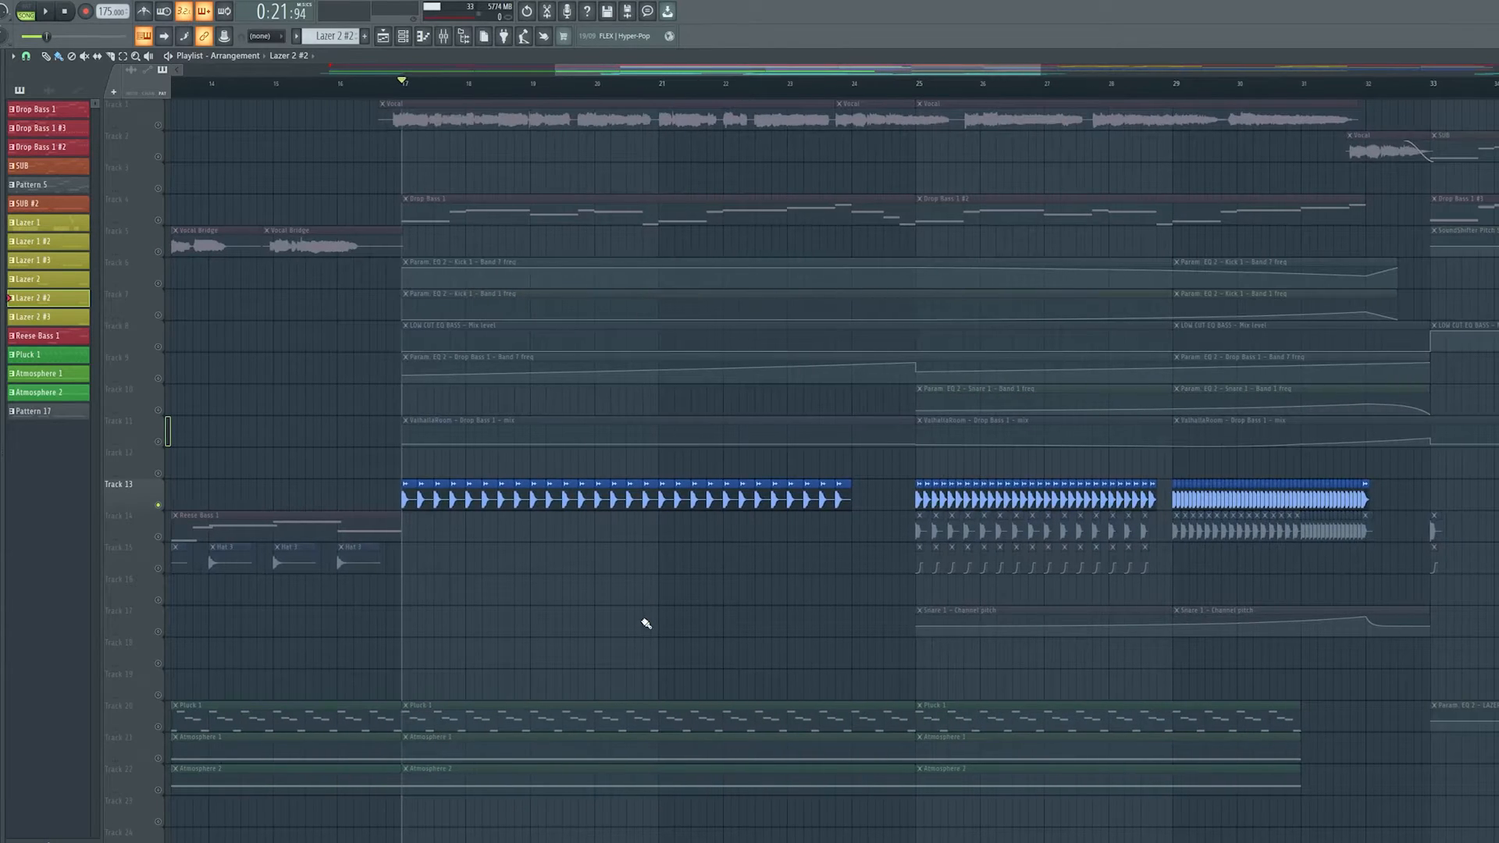
{"action": "left_click_drag", "start_coordinate": [646, 624], "coordinate": [579, 645]}
{"action": "left_click_drag", "start_coordinate": [703, 648], "coordinate": [545, 653]}
{"action": "key", "text": "space"}
Unmute the Snare 1 channel pitch automation on Track 17 and play the snare build-up with it.
{"action": "left_click", "coordinate": [158, 631]}
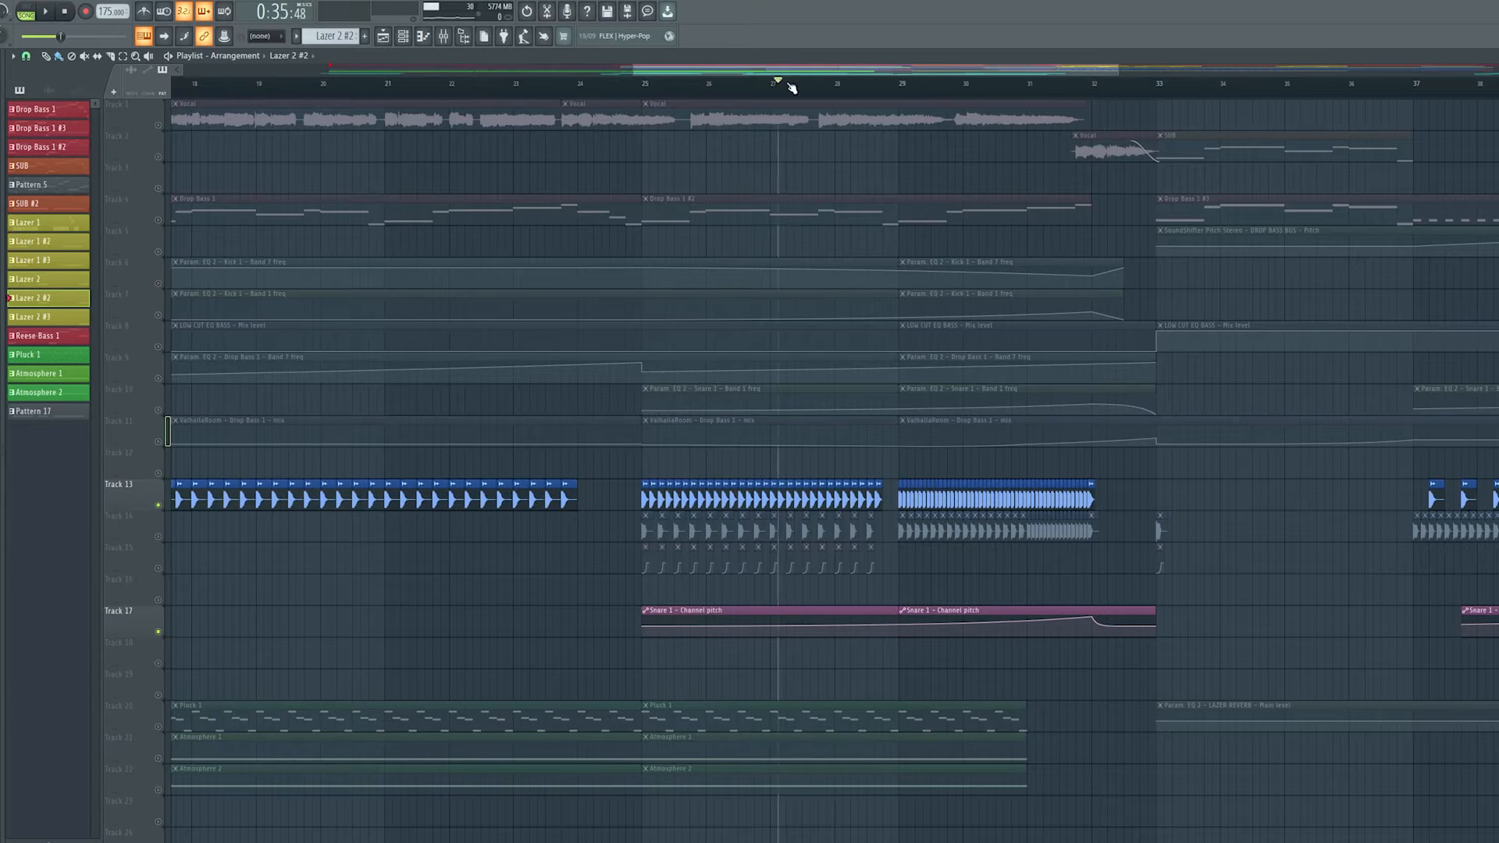
{"action": "scroll", "coordinate": [719, 368], "scroll_direction": "up", "scroll_amount": 5}
{"action": "left_click_drag", "start_coordinate": [746, 383], "coordinate": [927, 445]}
{"action": "key", "text": "space"}
{"action": "left_click_drag", "start_coordinate": [851, 508], "coordinate": [500, 582]}
{"action": "scroll", "coordinate": [887, 553], "scroll_direction": "down", "scroll_amount": 3}
{"action": "left_click_drag", "start_coordinate": [887, 553], "coordinate": [715, 531]}
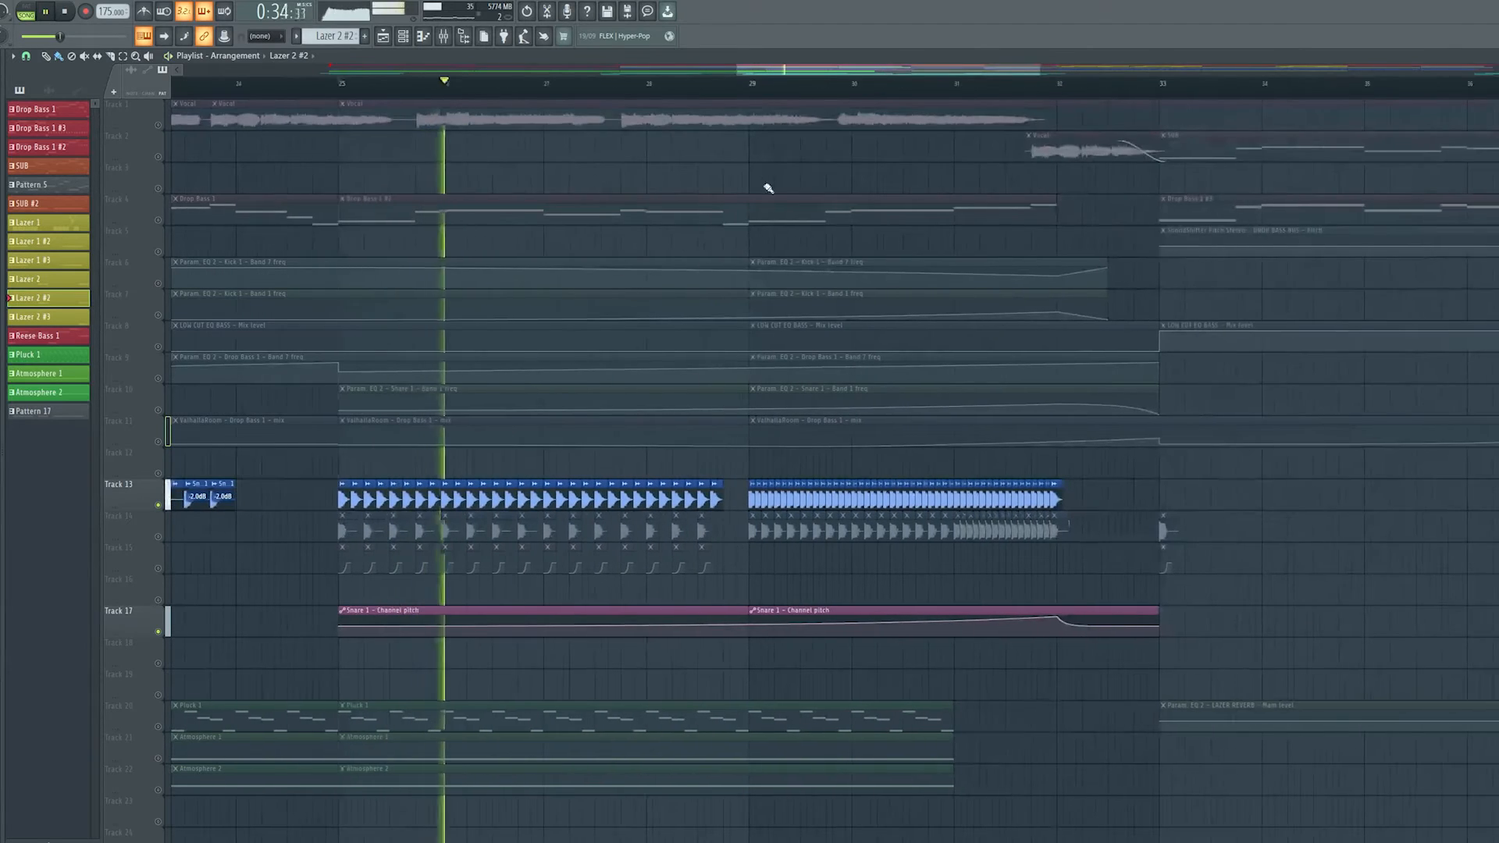
{"action": "left_click_drag", "start_coordinate": [867, 217], "coordinate": [688, 523]}
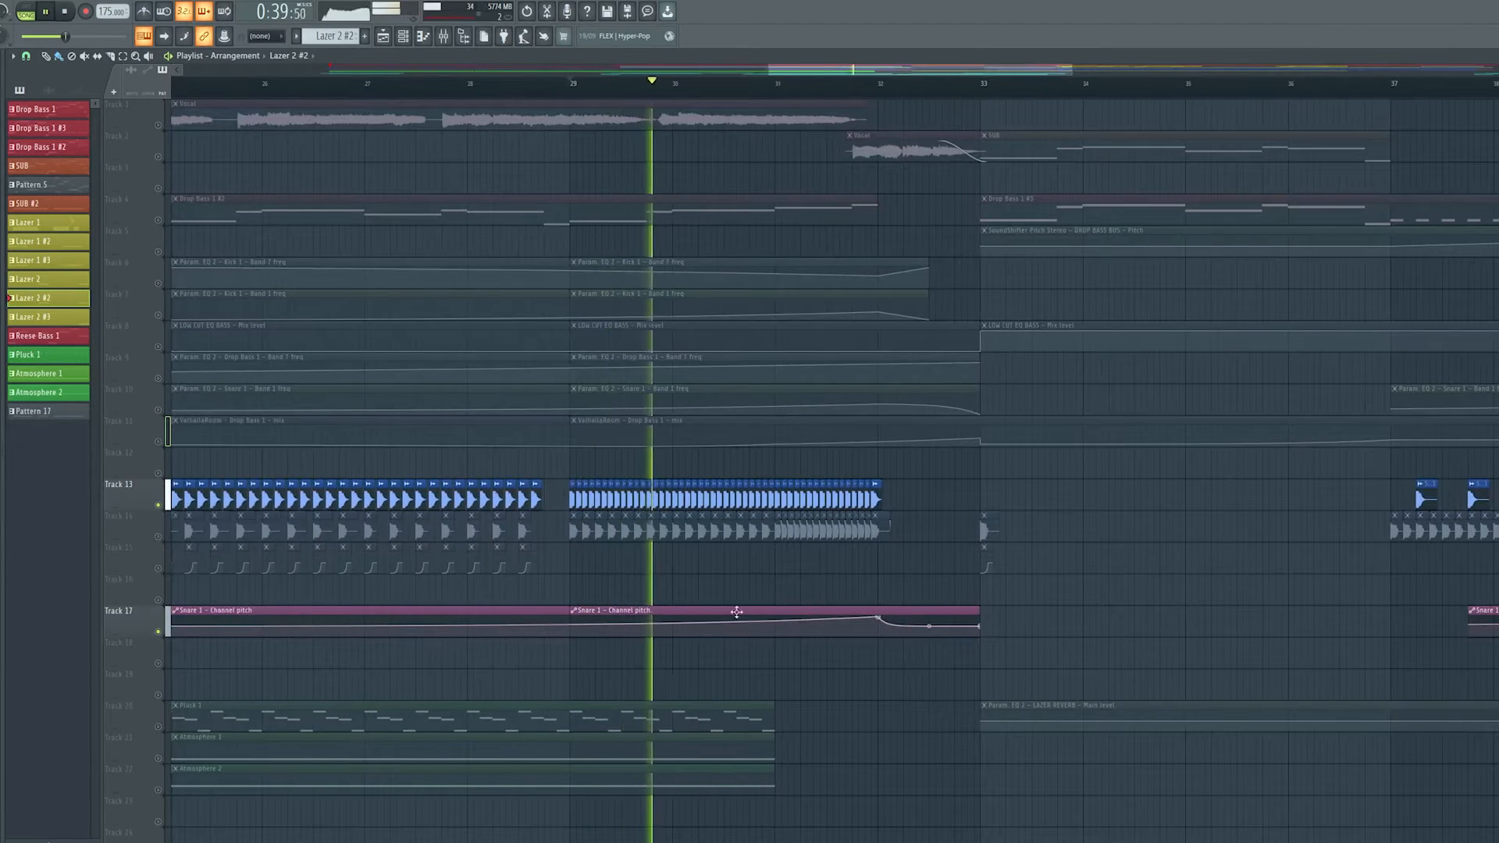
Check the Snare 1 channel settings, close them, and look over the fast snare clips from bar 29.
{"action": "scroll", "coordinate": [752, 588], "scroll_direction": "up", "scroll_amount": 3}
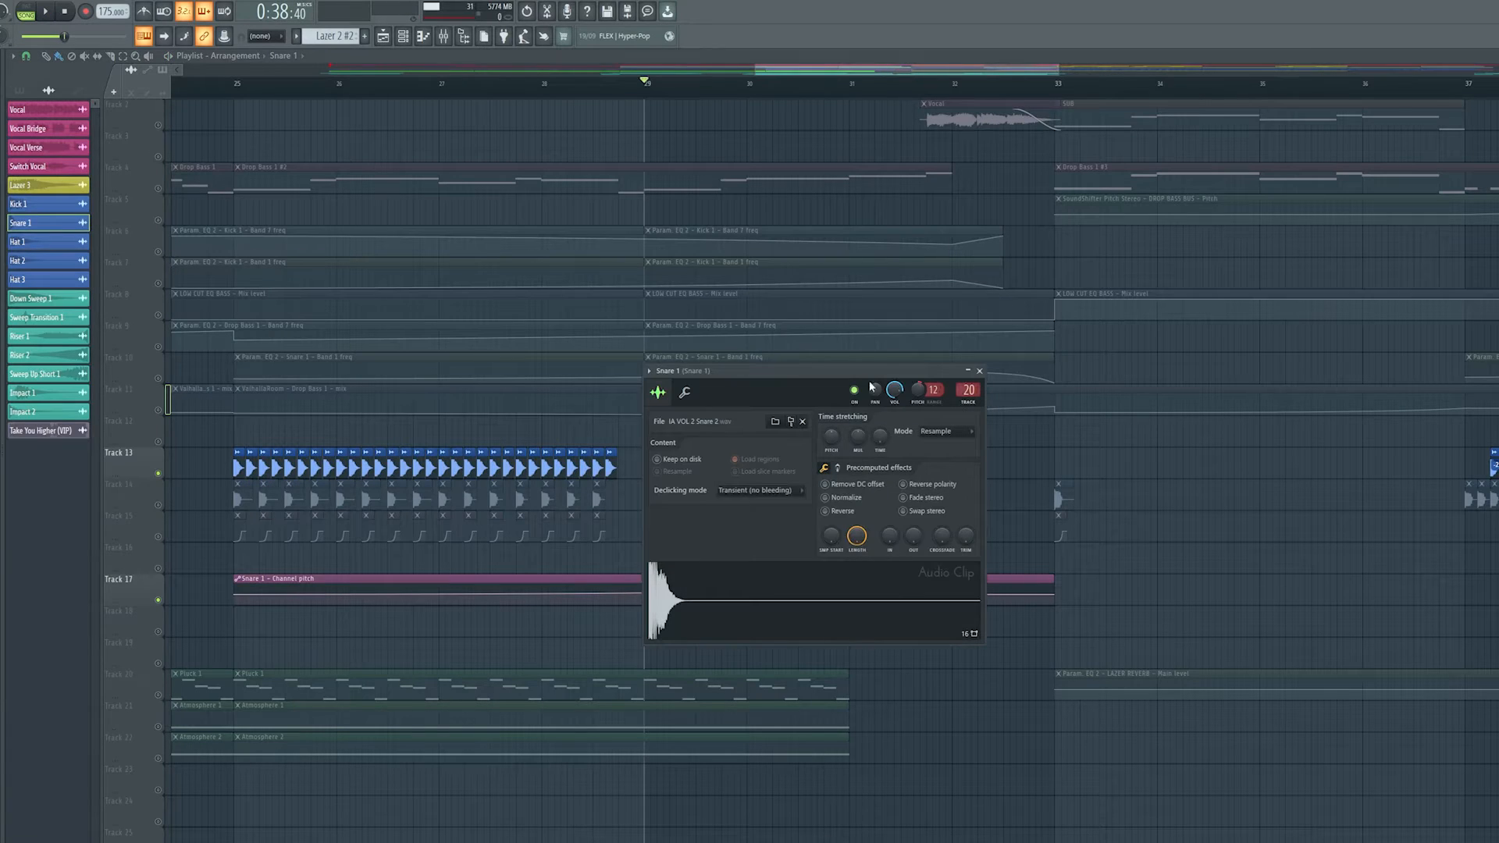
{"action": "left_click", "coordinate": [979, 371]}
{"action": "scroll", "coordinate": [940, 518], "scroll_direction": "up", "scroll_amount": 5}
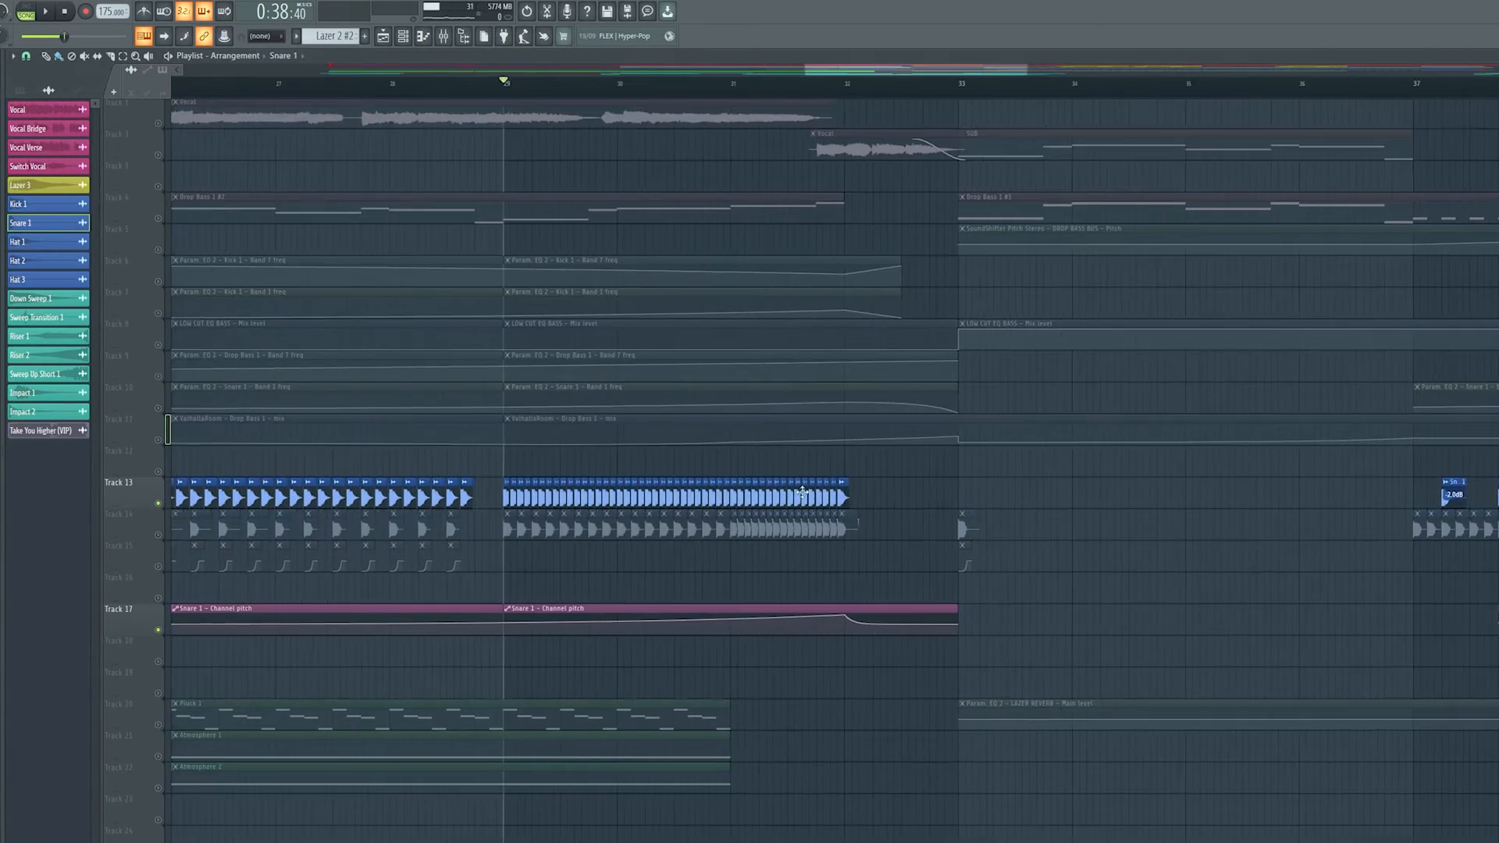
{"action": "scroll", "coordinate": [817, 516], "scroll_direction": "down", "scroll_amount": 7}
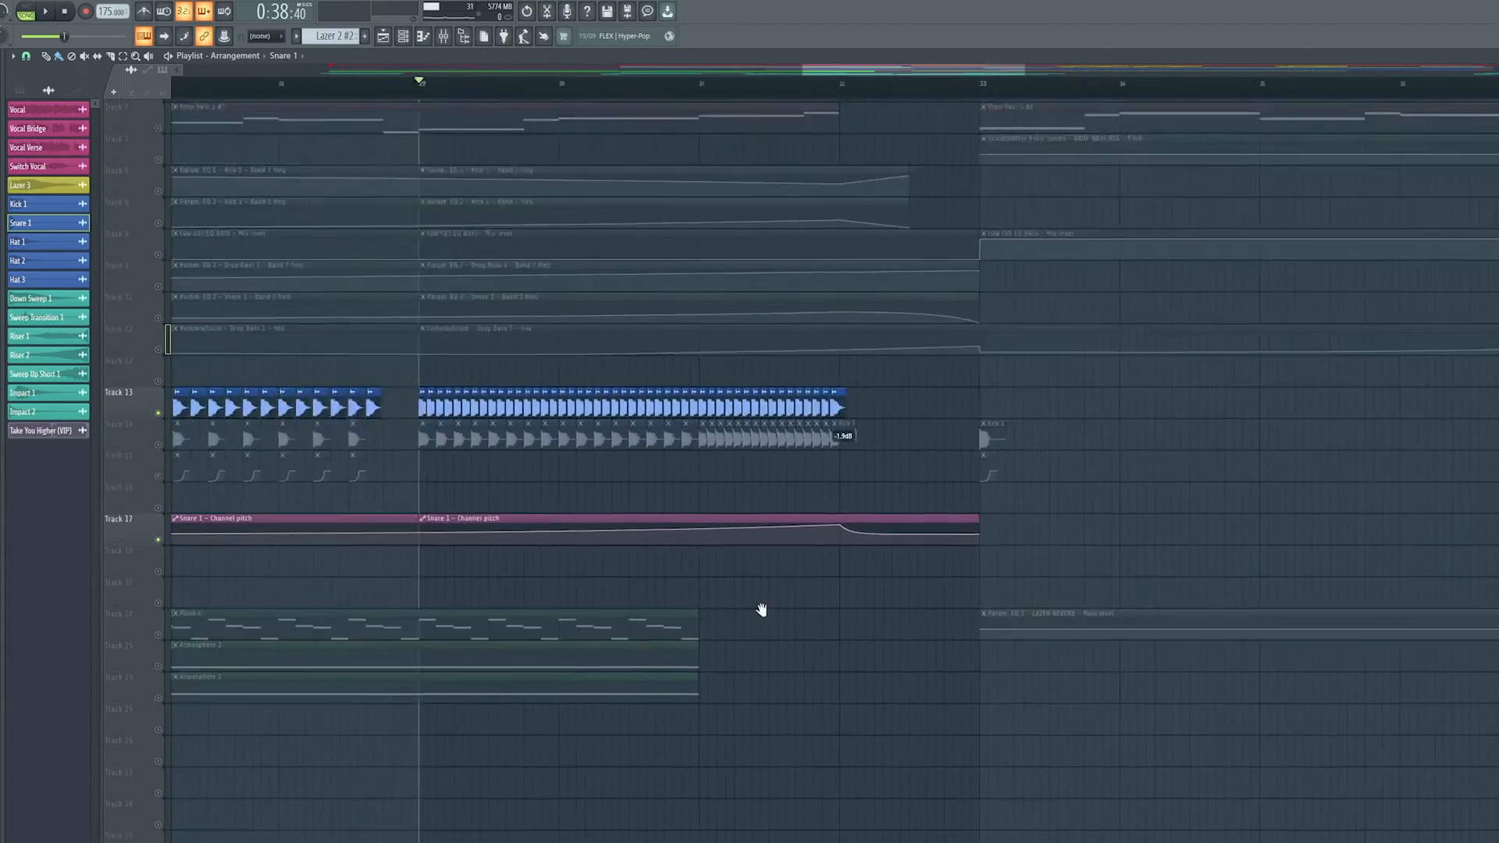
Solo the kick clips on Track 14 and play them from bar 25.
{"action": "right_click", "coordinate": [158, 536]}
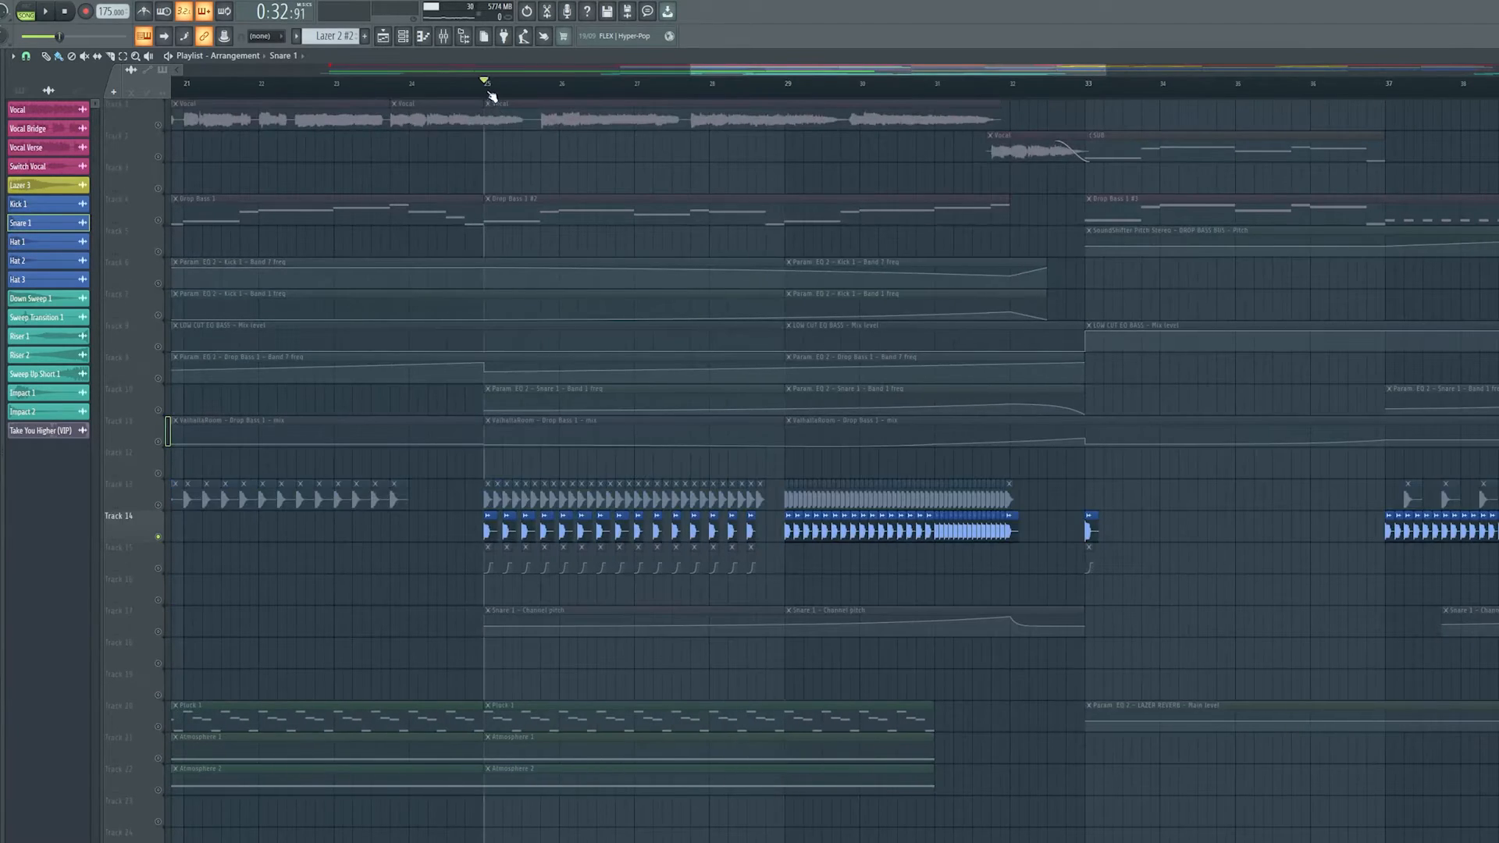
{"action": "scroll", "coordinate": [726, 468], "scroll_direction": "up", "scroll_amount": 5}
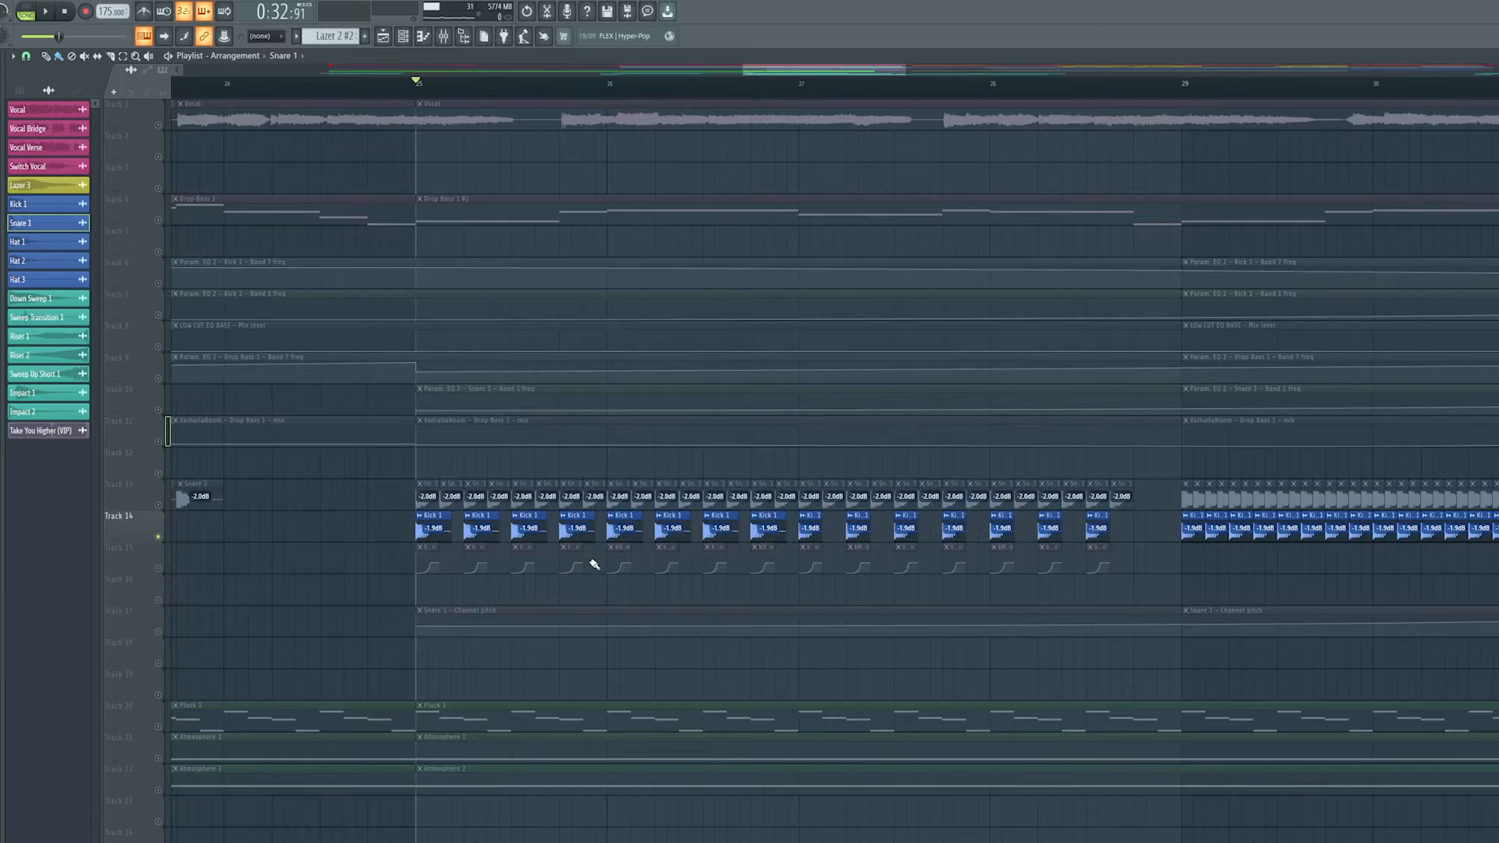
{"action": "scroll", "coordinate": [573, 581], "scroll_direction": "up", "scroll_amount": 5}
{"action": "key", "text": "space"}
{"action": "scroll", "coordinate": [789, 593], "scroll_direction": "down", "scroll_amount": 7}
Play the faster kick roll on Track 14 from bar 29 and stop playback.
{"action": "left_click_drag", "start_coordinate": [957, 607], "coordinate": [463, 386]}
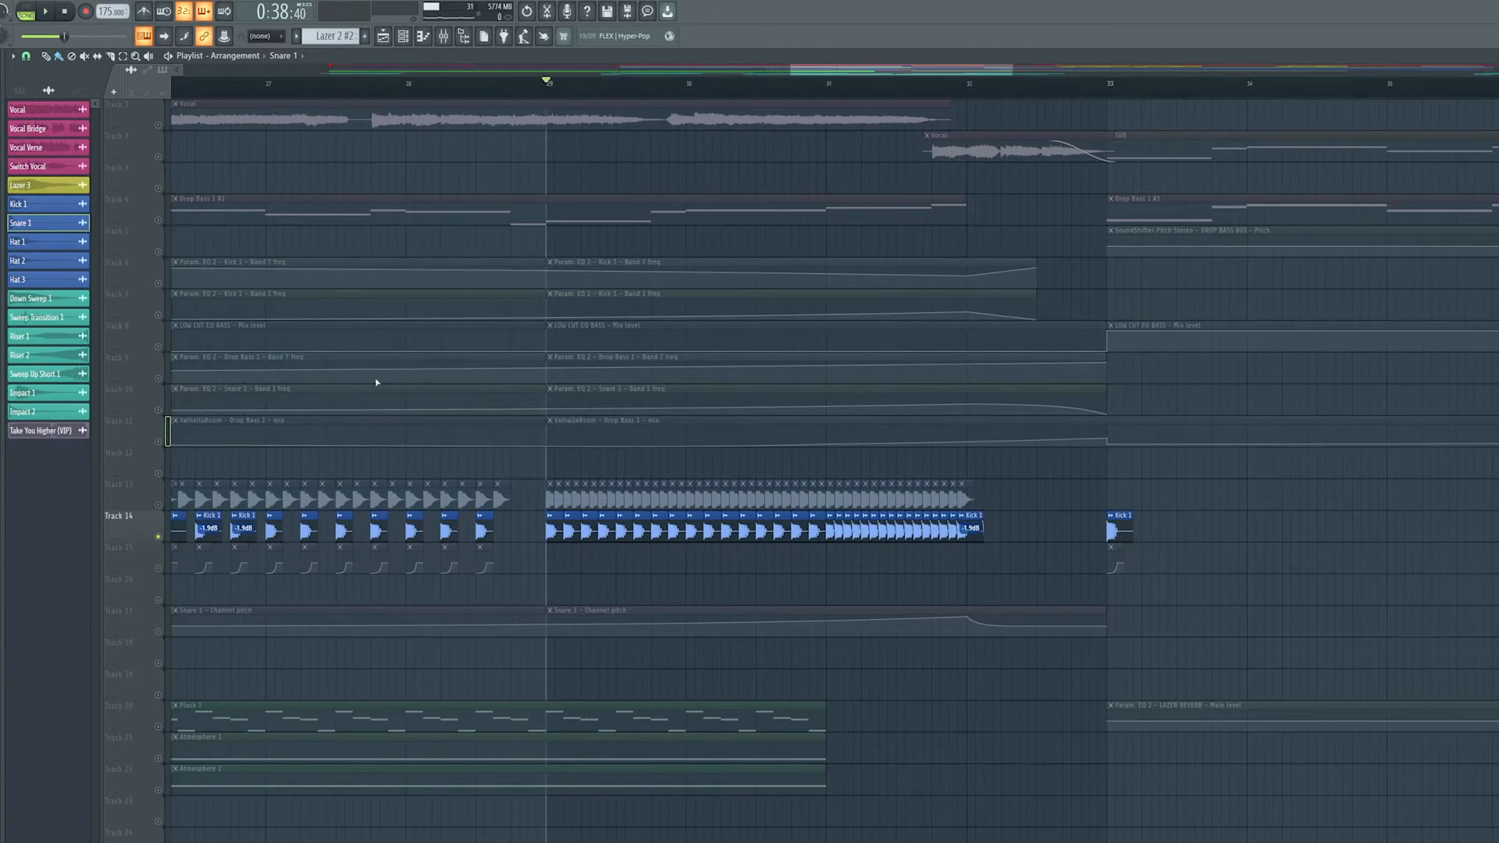
{"action": "scroll", "coordinate": [886, 524], "scroll_direction": "up", "scroll_amount": 5}
{"action": "key", "text": "space"}
{"action": "scroll", "coordinate": [888, 523], "scroll_direction": "down", "scroll_amount": 5}
{"action": "key", "text": "space"}
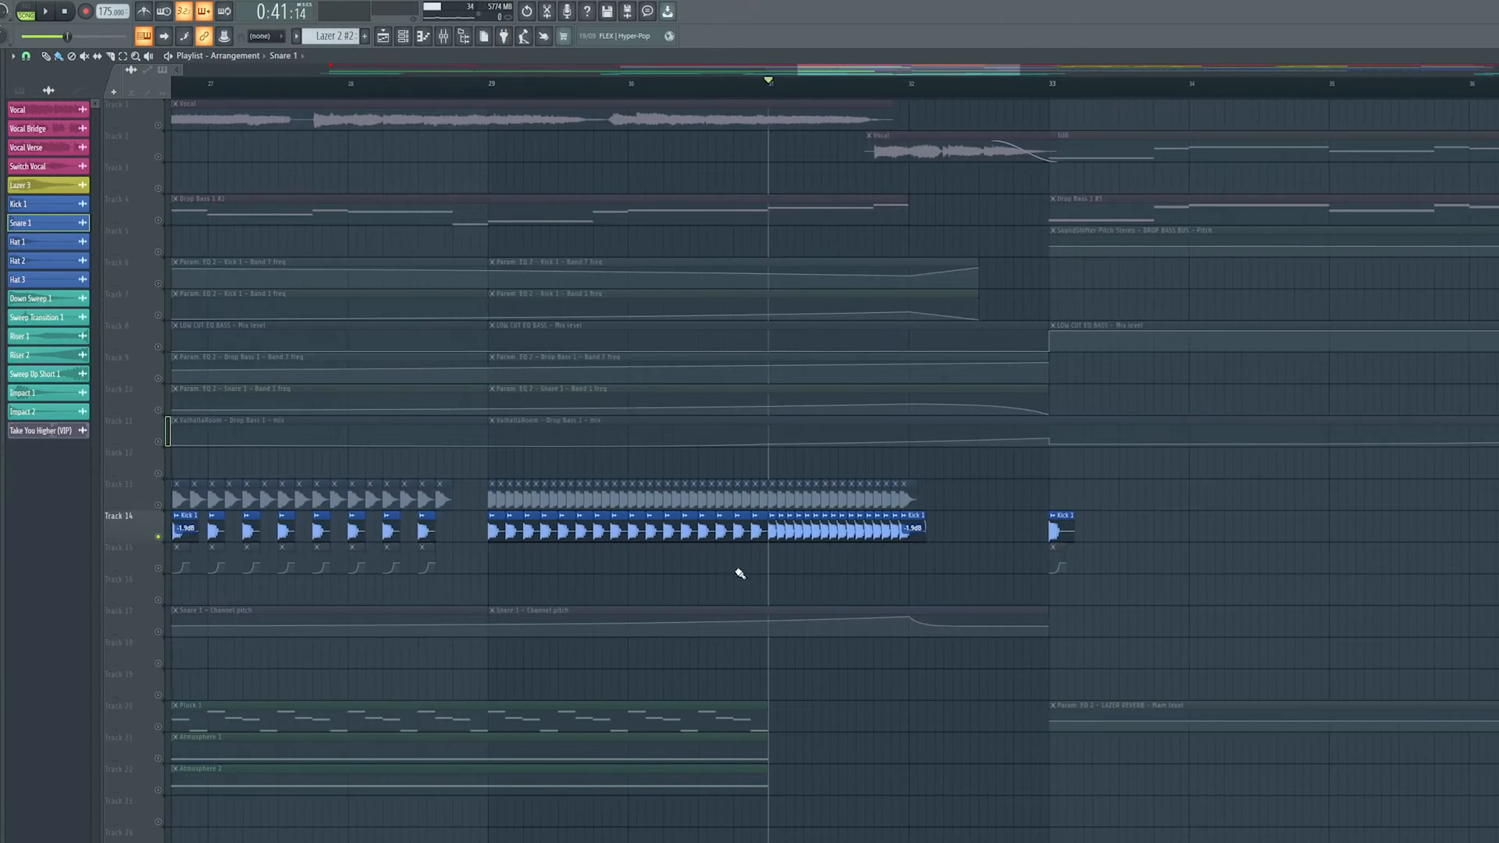
Unmute the Kick 1 EQ Band 1 and Band 7 frequency automations on Tracks 7 and 6 and examine their curves.
{"action": "left_click", "coordinate": [162, 317]}
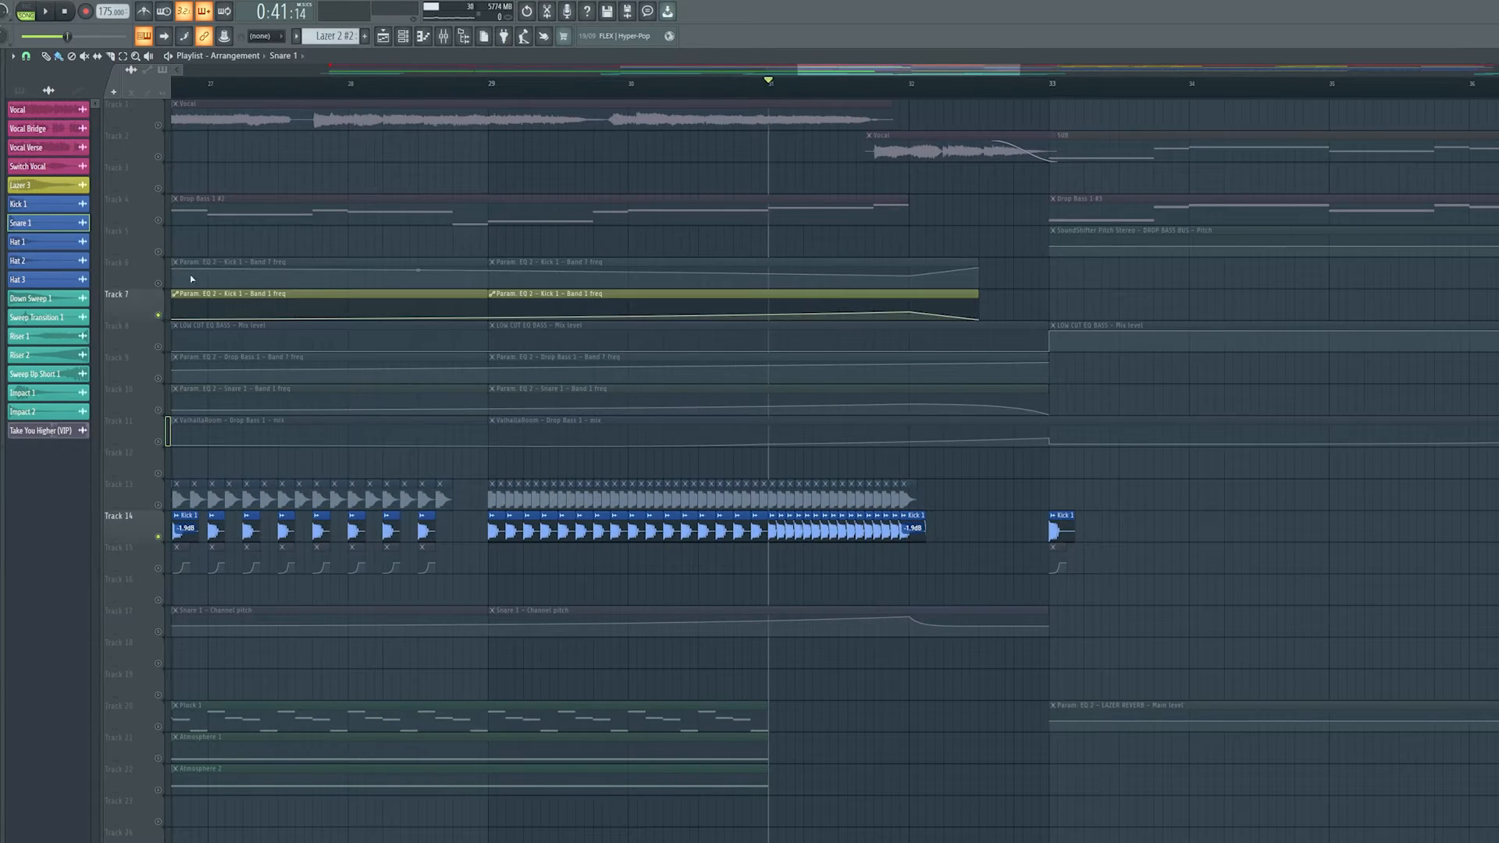
{"action": "left_click", "coordinate": [164, 283]}
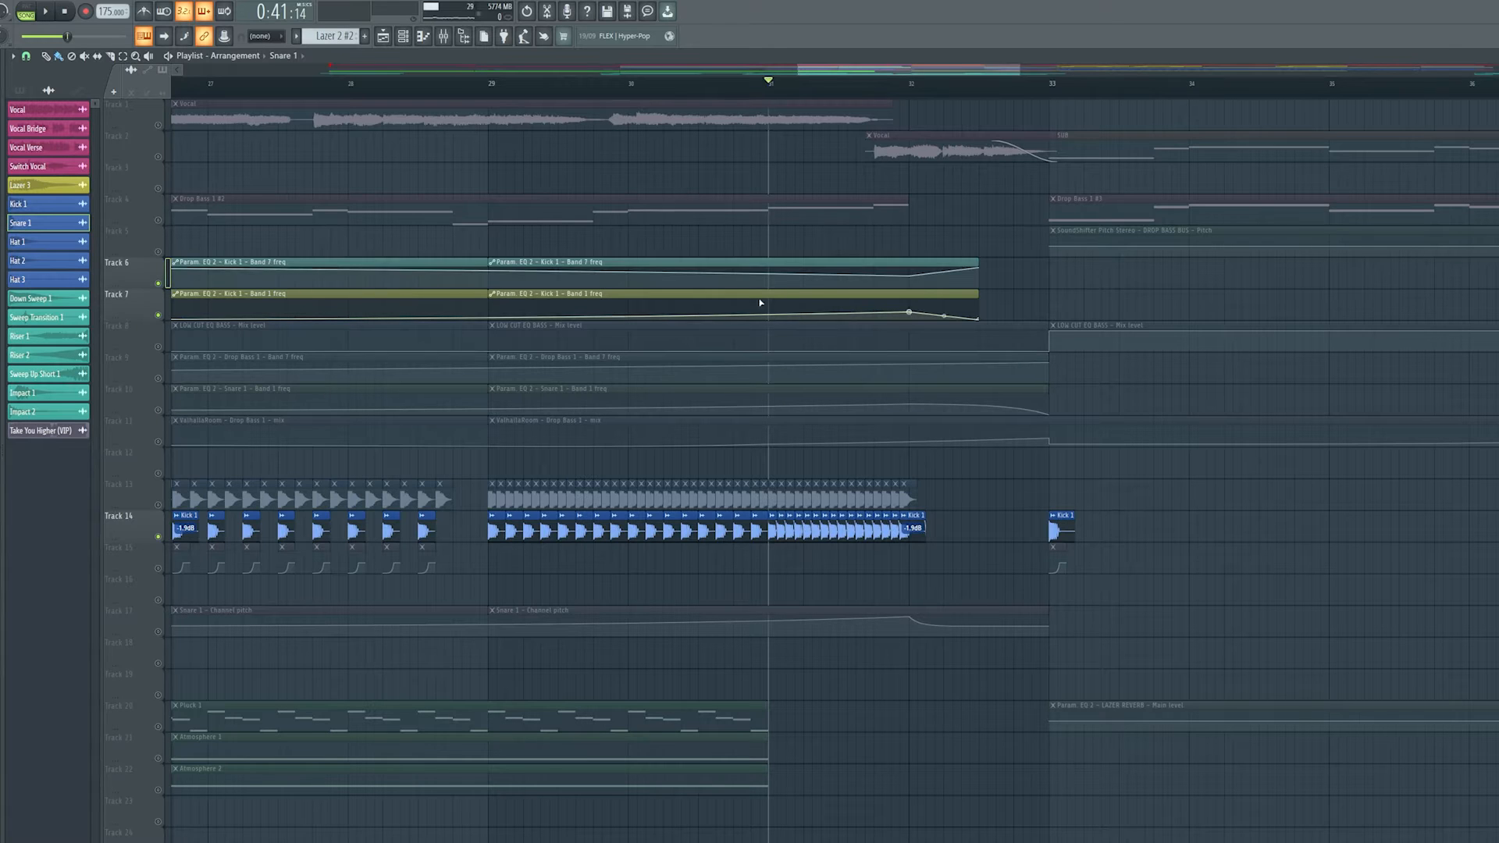
{"action": "scroll", "coordinate": [780, 297], "scroll_direction": "up", "scroll_amount": 6}
{"action": "scroll", "coordinate": [826, 392], "scroll_direction": "up", "scroll_amount": 2}
{"action": "left_click_drag", "start_coordinate": [826, 392], "coordinate": [897, 549]}
{"action": "scroll", "coordinate": [937, 375], "scroll_direction": "down", "scroll_amount": 6}
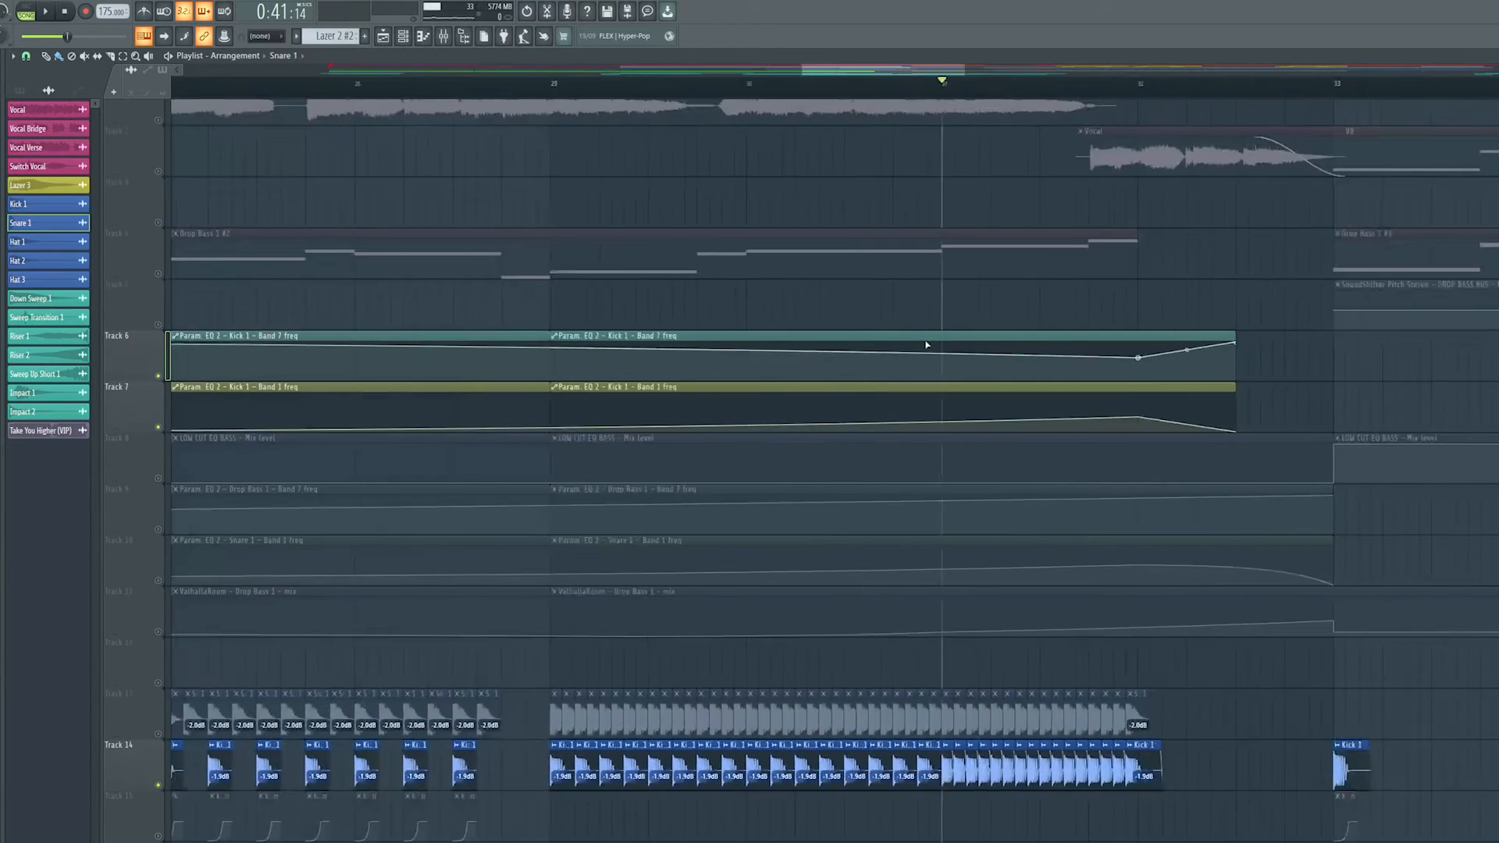
{"action": "left_click_drag", "start_coordinate": [990, 628], "coordinate": [917, 616]}
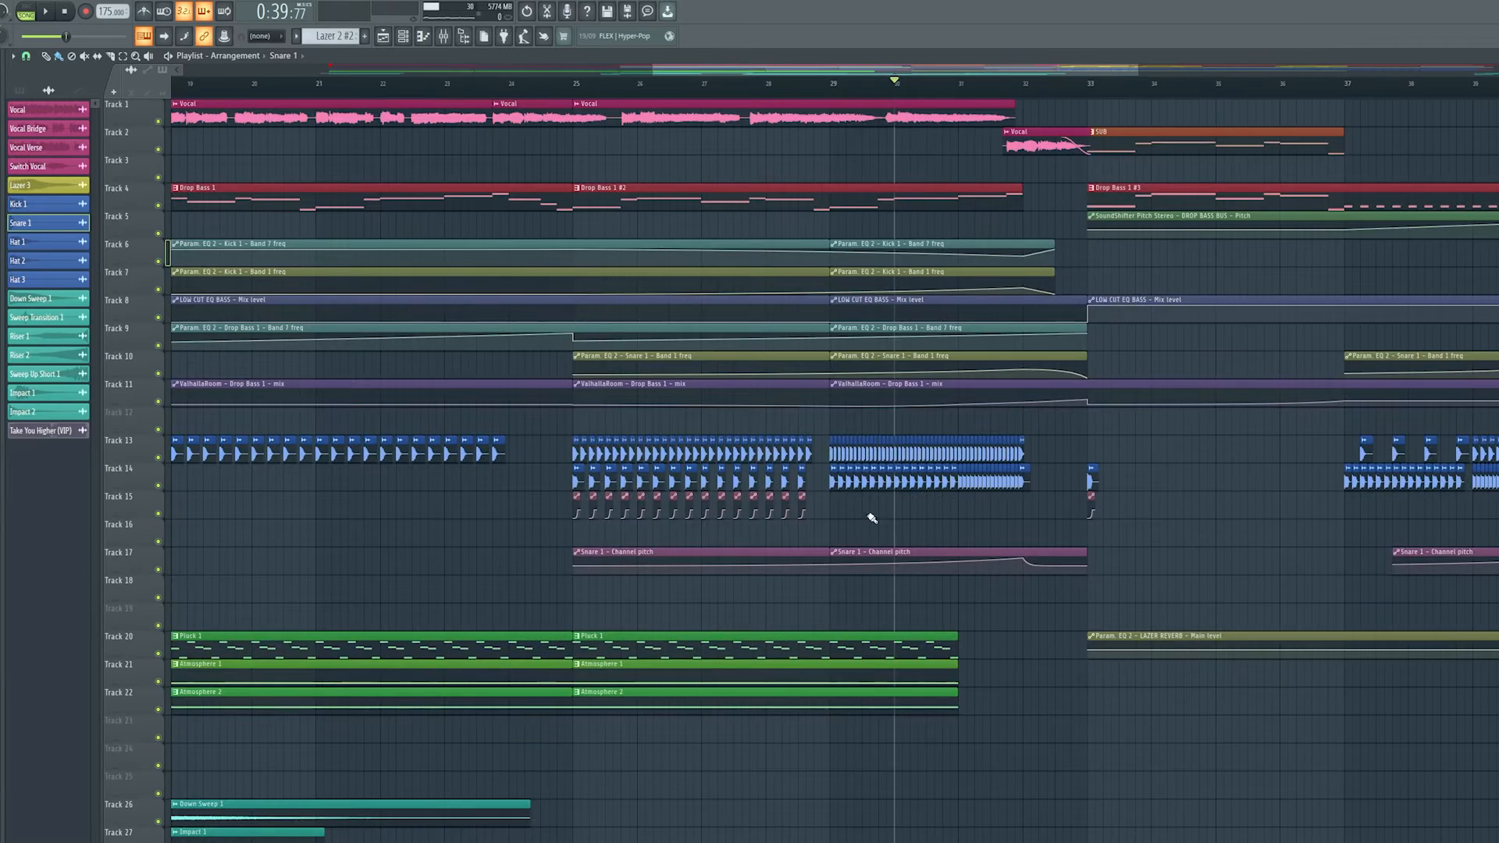
Solo the Sweep Transition 1 clip on Track 28 and play it from bar 24.
{"action": "left_click_drag", "start_coordinate": [858, 431], "coordinate": [830, 434]}
{"action": "scroll", "coordinate": [766, 438], "scroll_direction": "up", "scroll_amount": 3}
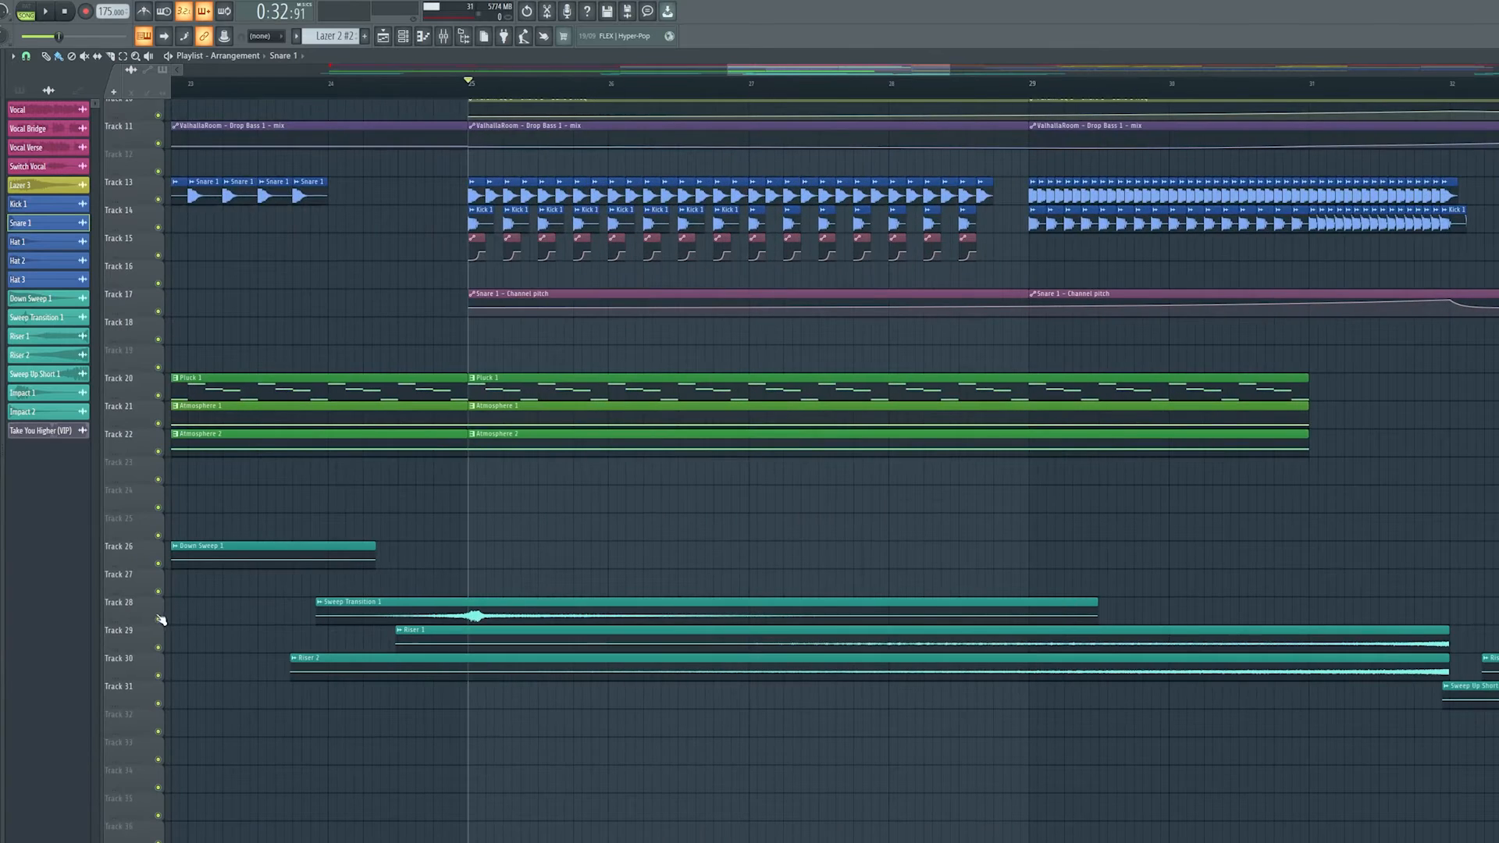
{"action": "right_click", "coordinate": [159, 620]}
{"action": "scroll", "coordinate": [385, 100], "scroll_direction": "up", "scroll_amount": 1}
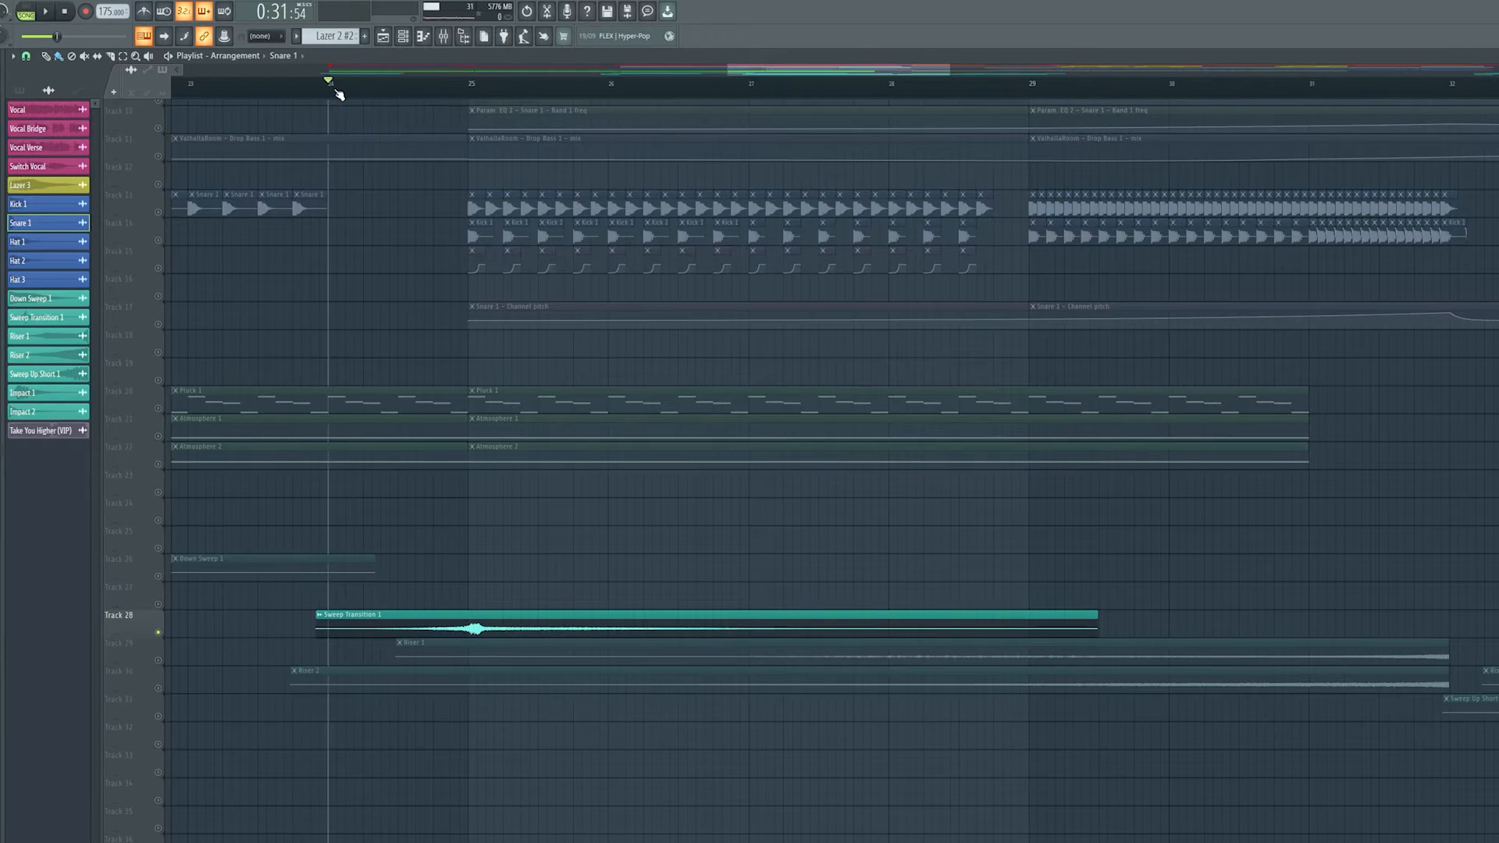
{"action": "scroll", "coordinate": [358, 108], "scroll_direction": "up", "scroll_amount": 2}
{"action": "scroll", "coordinate": [618, 428], "scroll_direction": "down", "scroll_amount": 2}
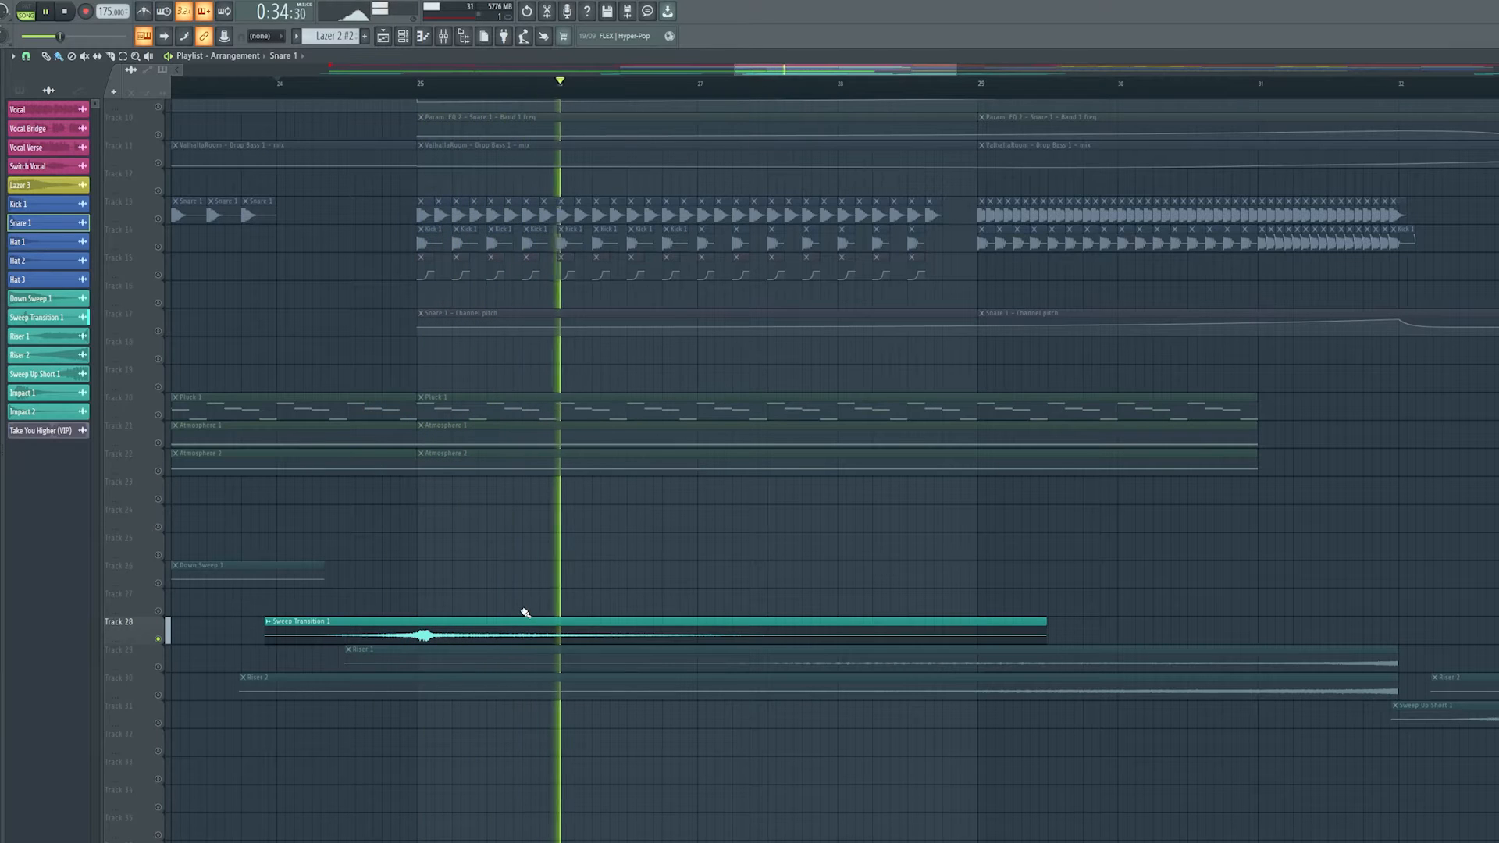
Solo the Riser 1 clip on Track 29, play it from bar 30 and stop playback.
{"action": "left_click", "coordinate": [160, 668]}
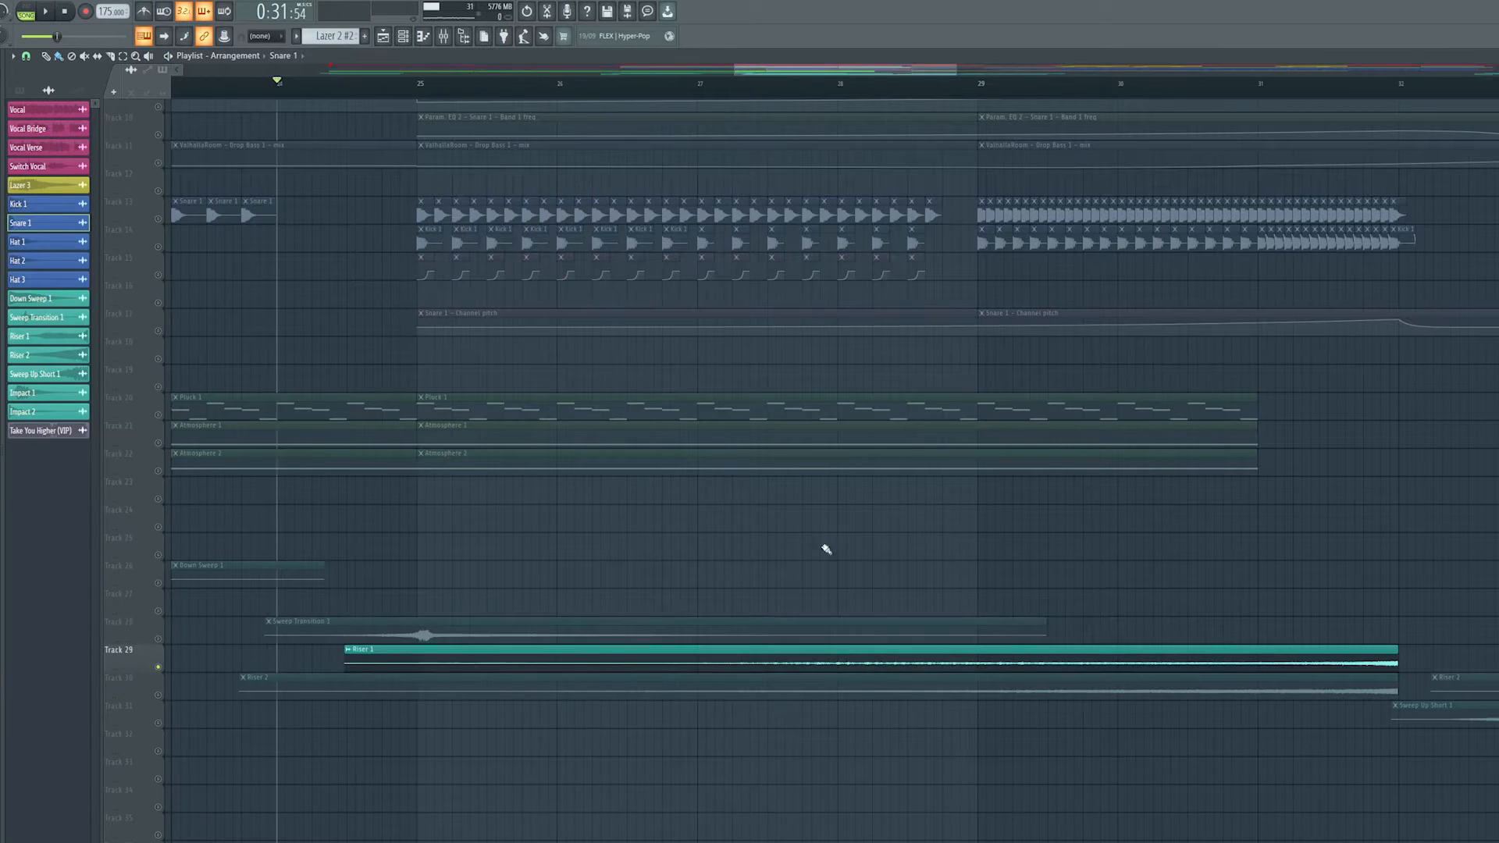
{"action": "scroll", "coordinate": [749, 469], "scroll_direction": "right", "scroll_amount": 2}
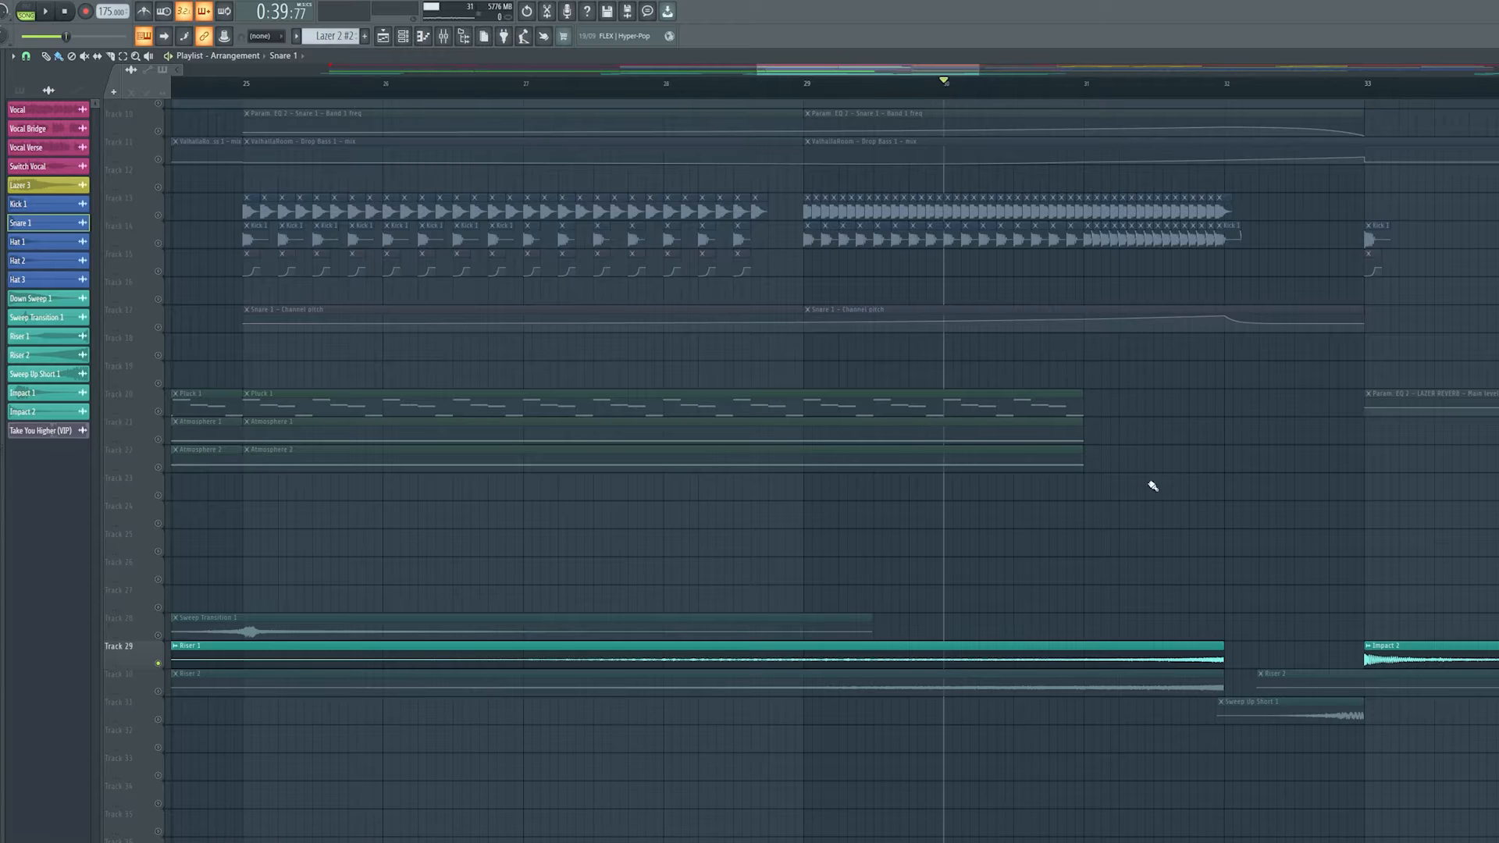
{"action": "key", "text": "space"}
{"action": "scroll", "coordinate": [1093, 445], "scroll_direction": "right", "scroll_amount": 1}
{"action": "scroll", "coordinate": [757, 621], "scroll_direction": "down", "scroll_amount": 1}
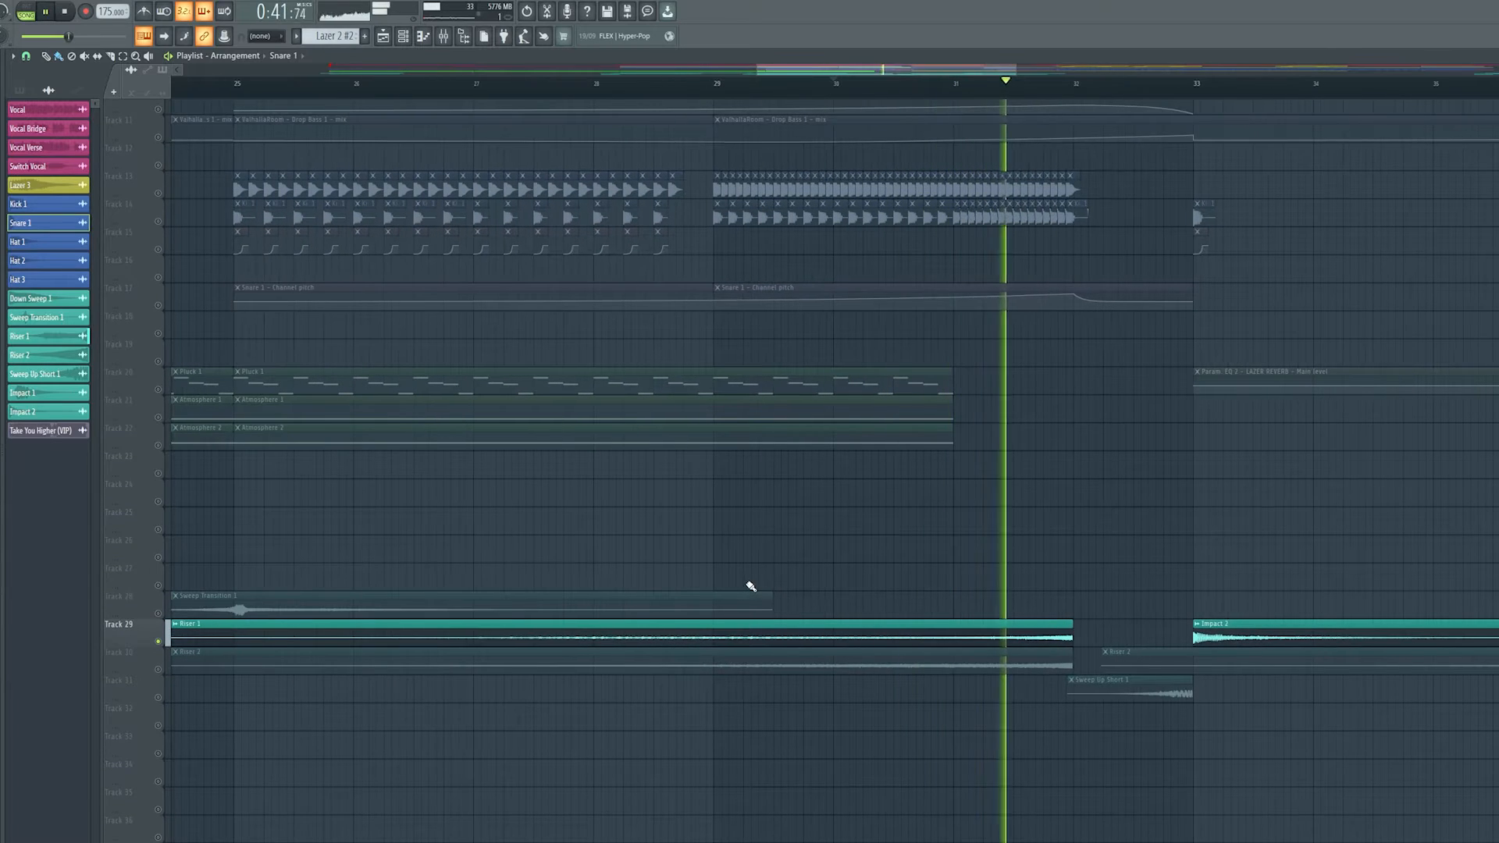
{"action": "key", "text": "space"}
Solo the Riser 2 clip on Track 30, play it from bar 30 and stop playback.
{"action": "right_click", "coordinate": [158, 670]}
{"action": "key", "text": "space"}
{"action": "left_click_drag", "start_coordinate": [1060, 591], "coordinate": [699, 578]}
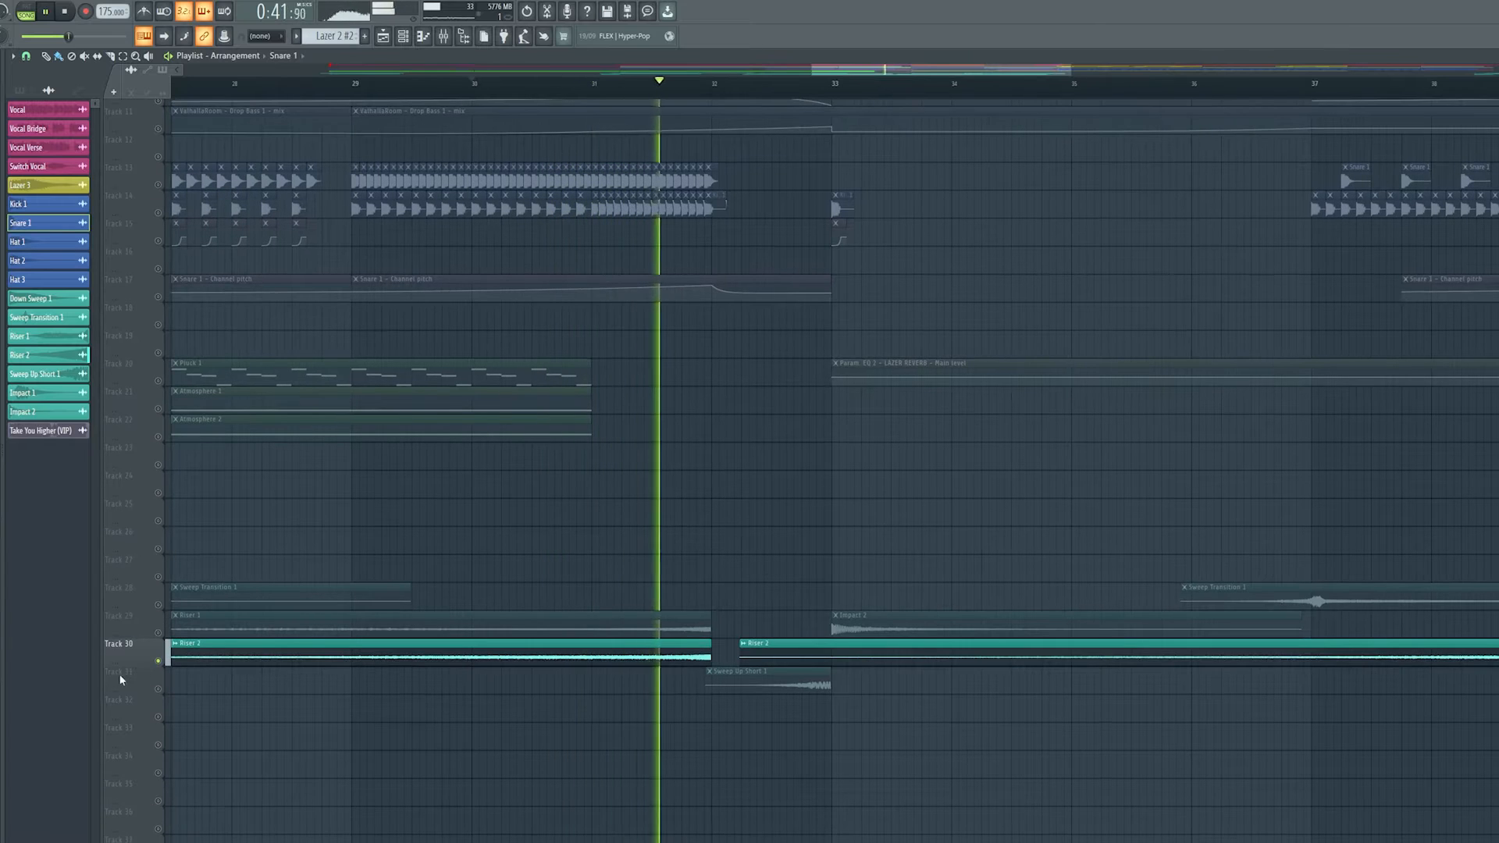
{"action": "key", "text": "space"}
Solo the Sweep Up Short 1 clip on Track 31, play it from bar 32 and stop playback.
{"action": "right_click", "coordinate": [158, 689]}
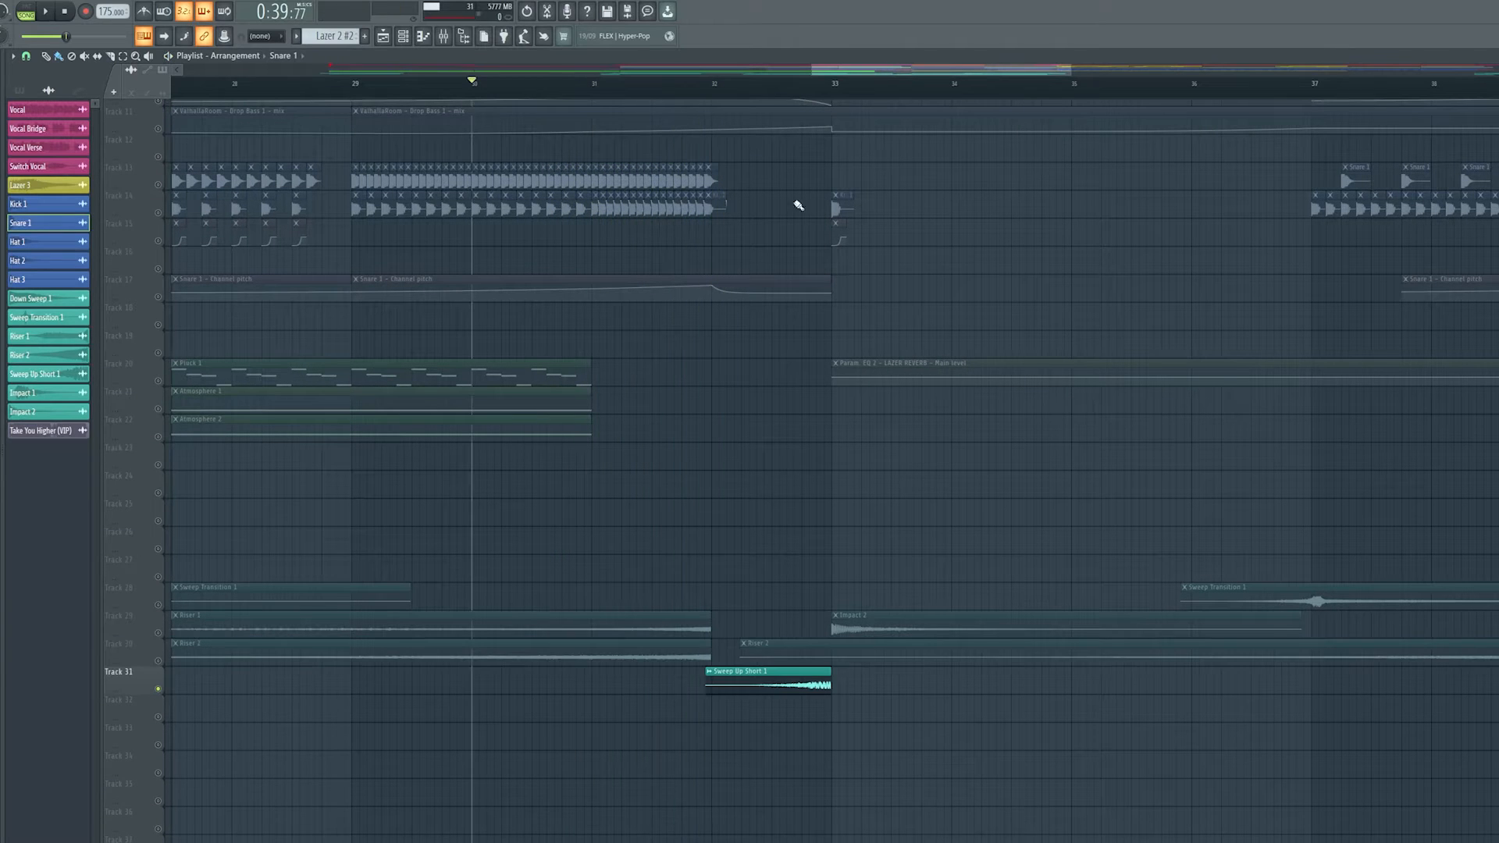
{"action": "left_click", "coordinate": [719, 100]}
{"action": "scroll", "coordinate": [727, 379], "scroll_direction": "up", "scroll_amount": 3}
{"action": "scroll", "coordinate": [777, 385], "scroll_direction": "down", "scroll_amount": 4}
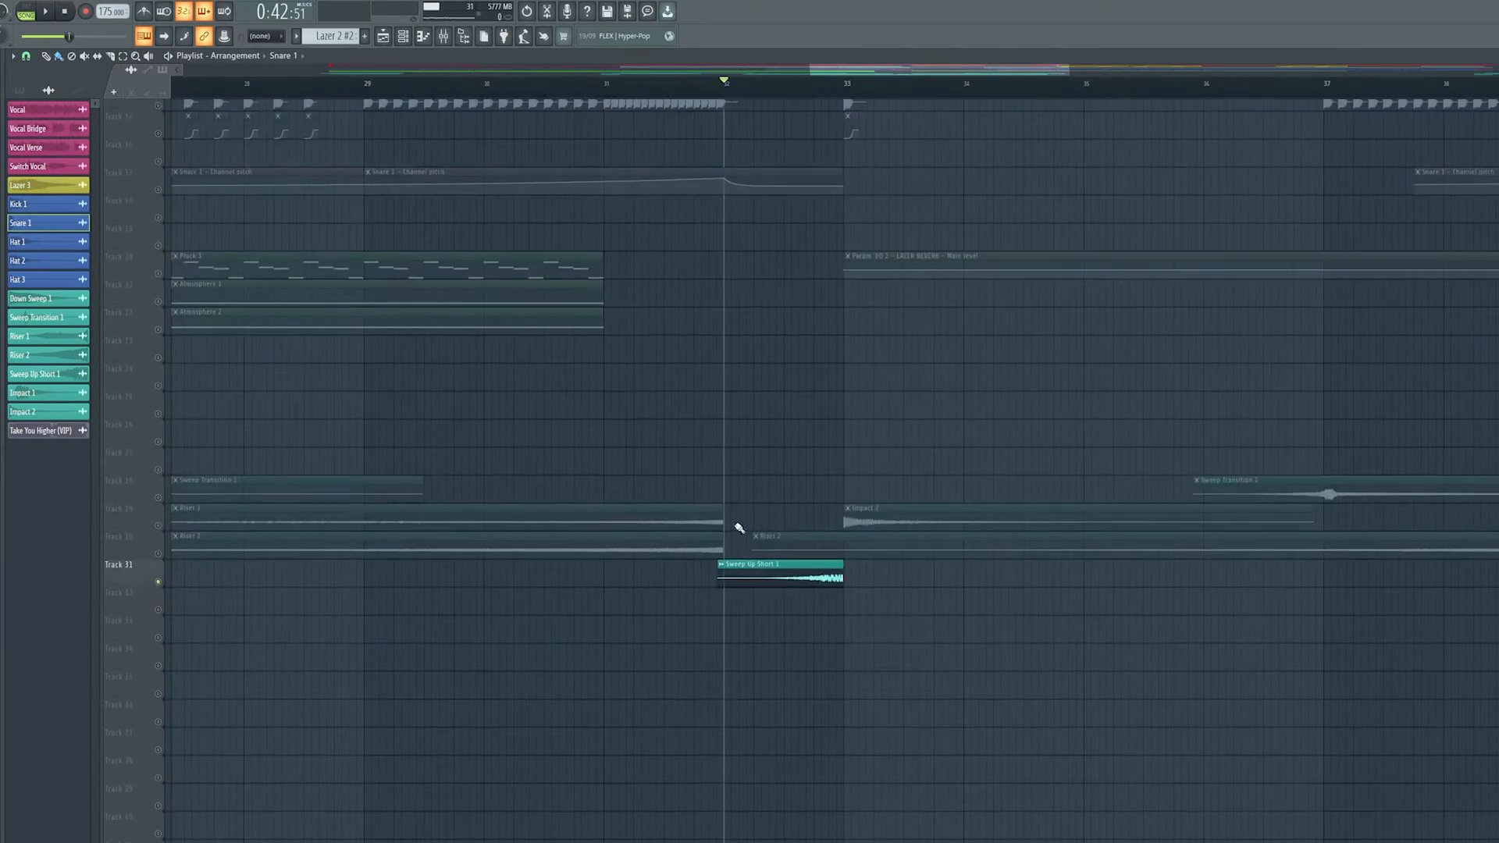
{"action": "scroll", "coordinate": [752, 525], "scroll_direction": "down", "scroll_amount": 6}
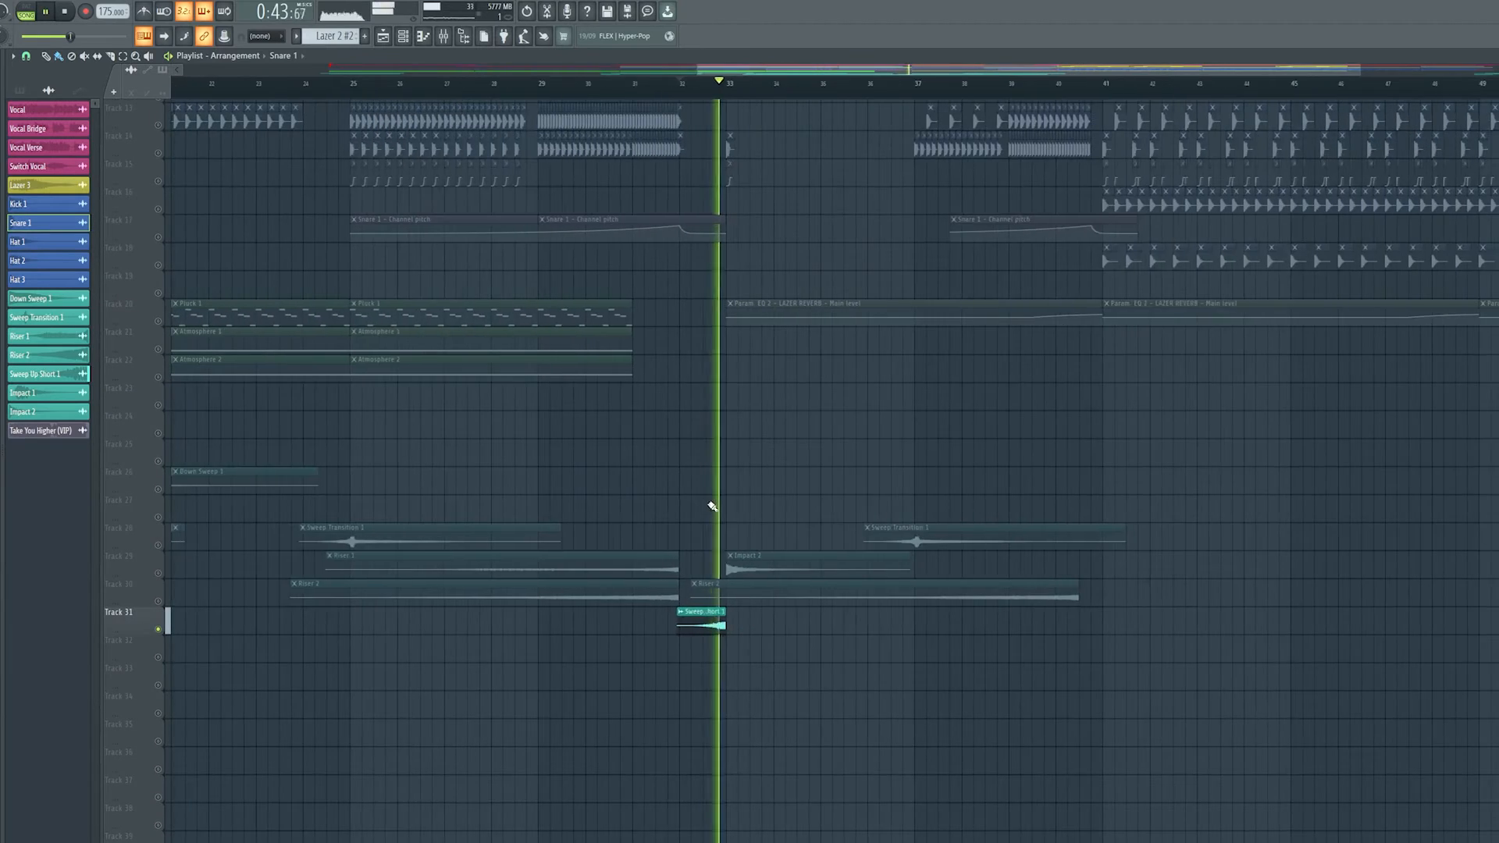
{"action": "key", "text": "space"}
Clear the solo so all tracks sound, and mute the vocal on Track 1 and the pluck and atmosphere Tracks 20 to 22.
{"action": "right_click", "coordinate": [157, 162]}
{"action": "left_click", "coordinate": [156, 148]}
{"action": "right_click", "coordinate": [160, 145]}
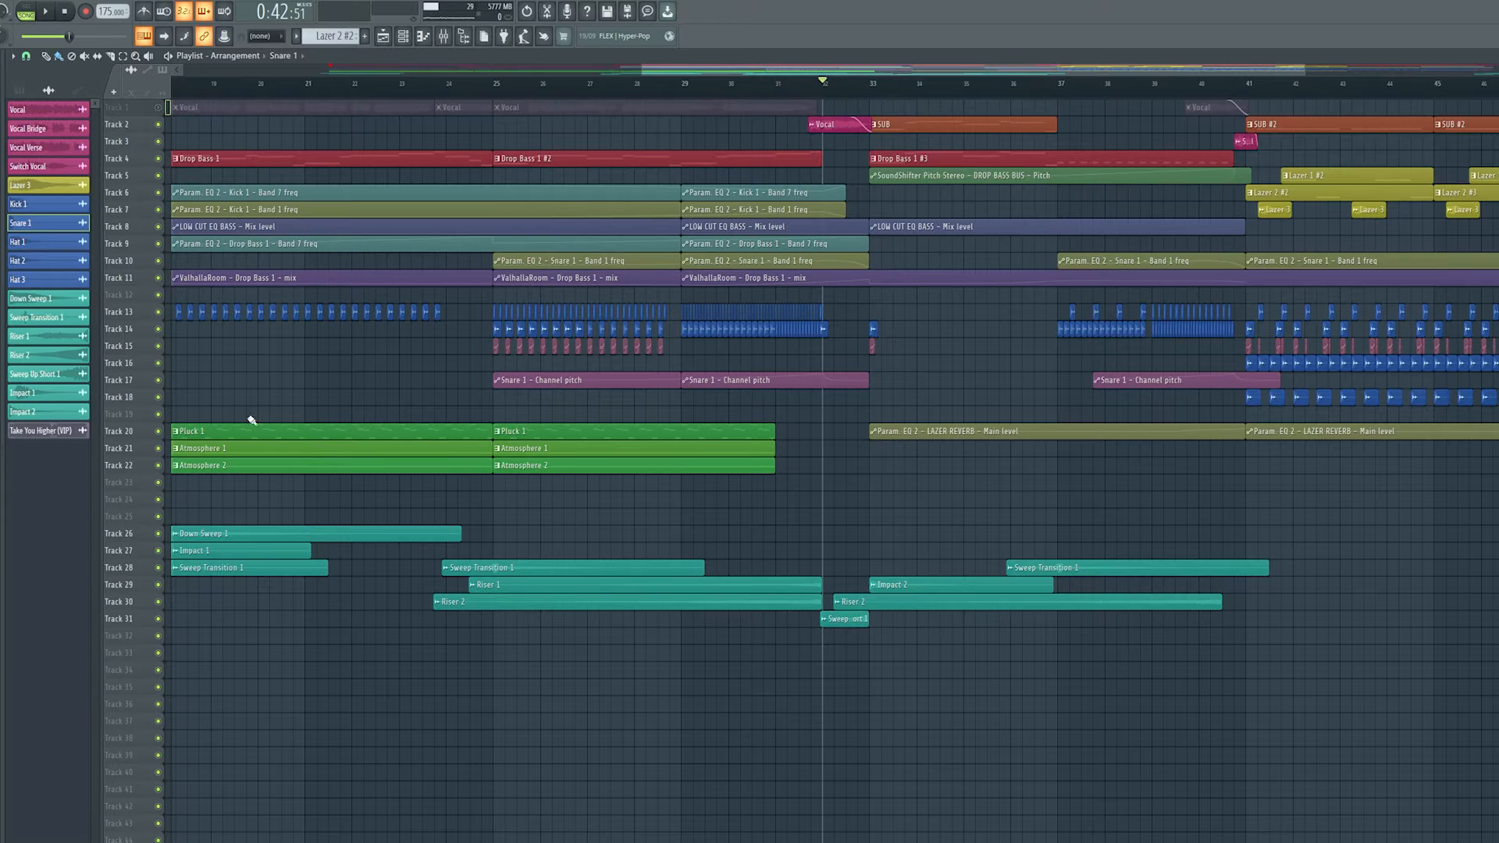
{"action": "left_click_drag", "start_coordinate": [158, 438], "coordinate": [163, 454]}
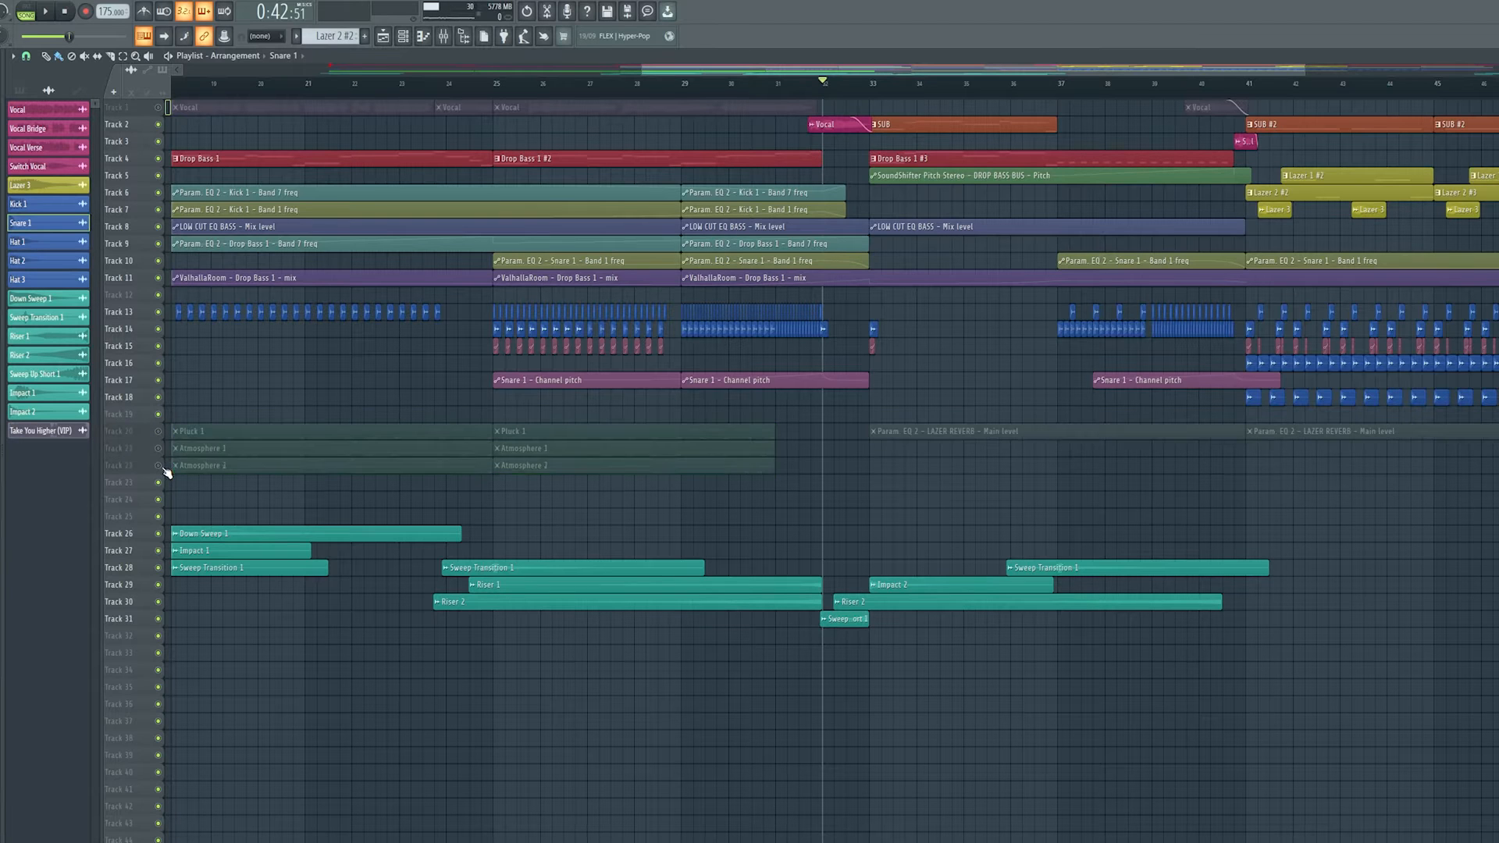
Play the build-up from bar 25 into the section after bar 33 with the vocal and pluck tracks muted.
{"action": "scroll", "coordinate": [586, 581], "scroll_direction": "left", "scroll_amount": 1}
{"action": "key", "text": "space"}
{"action": "scroll", "coordinate": [599, 390], "scroll_direction": "up", "scroll_amount": 5}
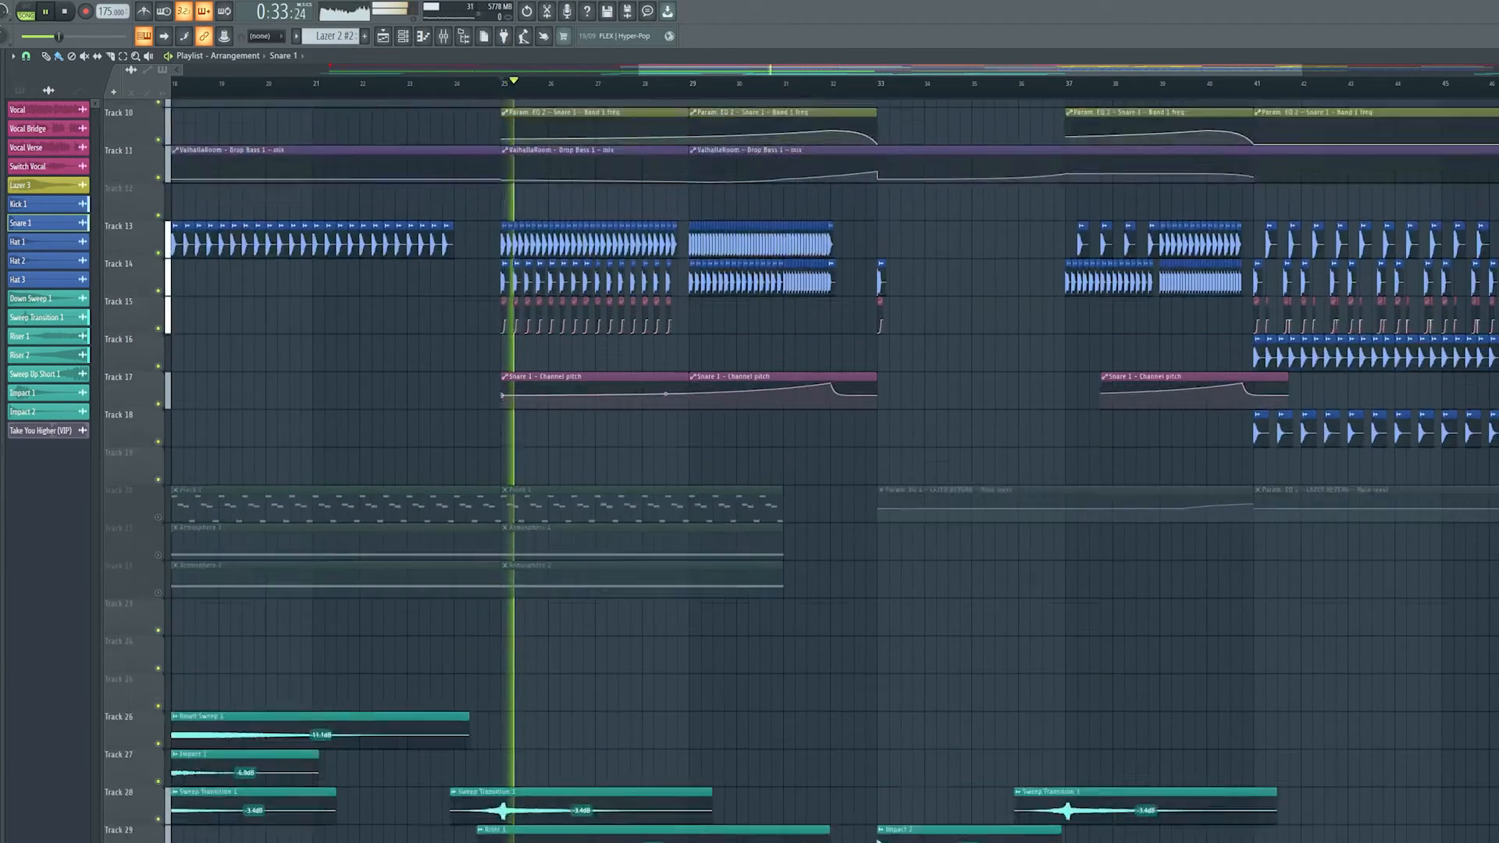
{"action": "left_click_drag", "start_coordinate": [599, 400], "coordinate": [669, 753]}
{"action": "scroll", "coordinate": [669, 546], "scroll_direction": "down", "scroll_amount": 1}
{"action": "scroll", "coordinate": [669, 547], "scroll_direction": "down", "scroll_amount": 2}
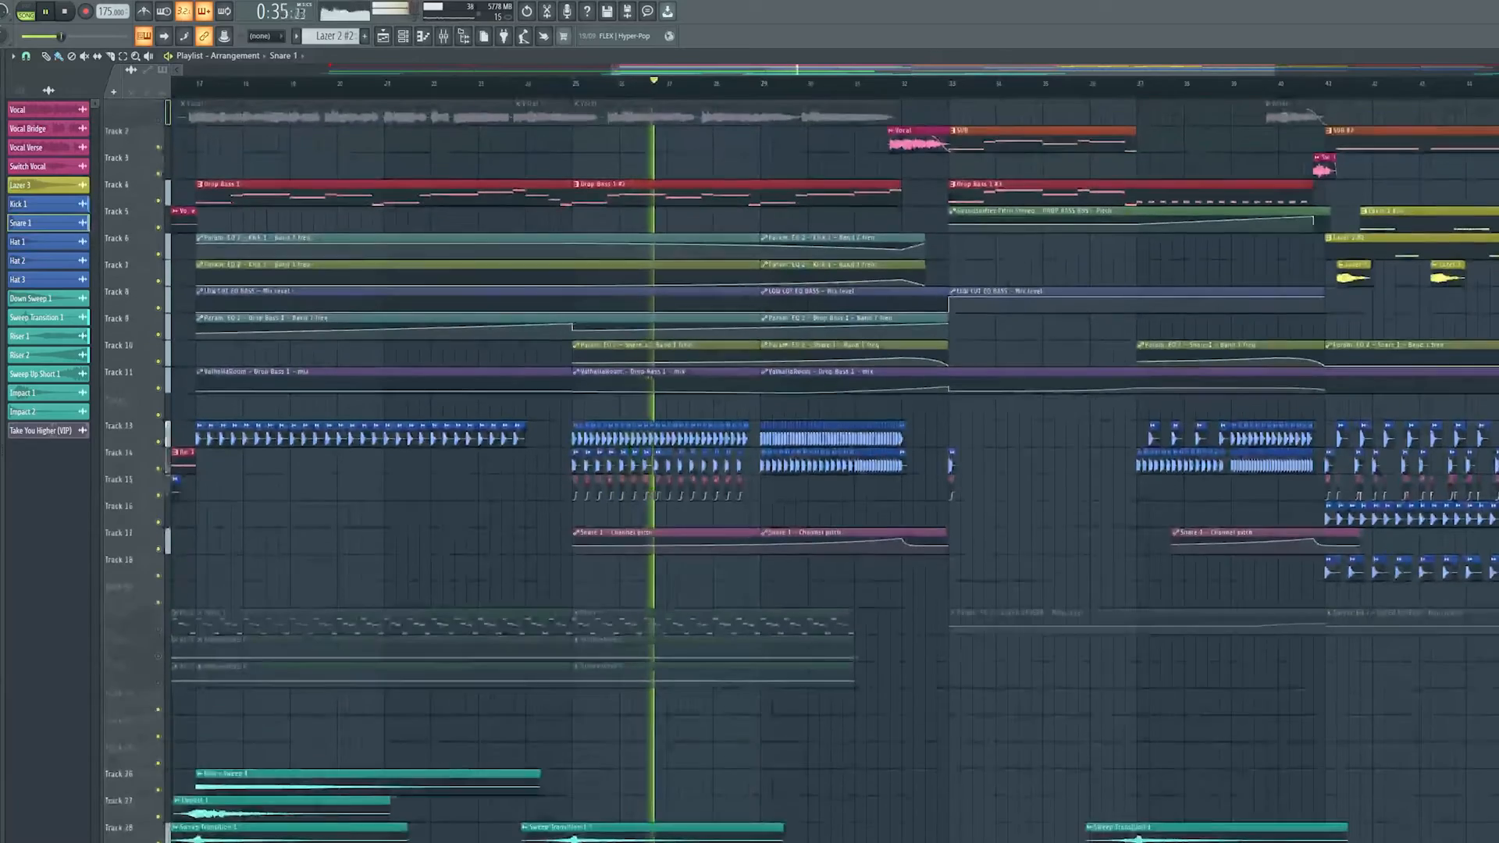
{"action": "scroll", "coordinate": [756, 573], "scroll_direction": "right", "scroll_amount": 4}
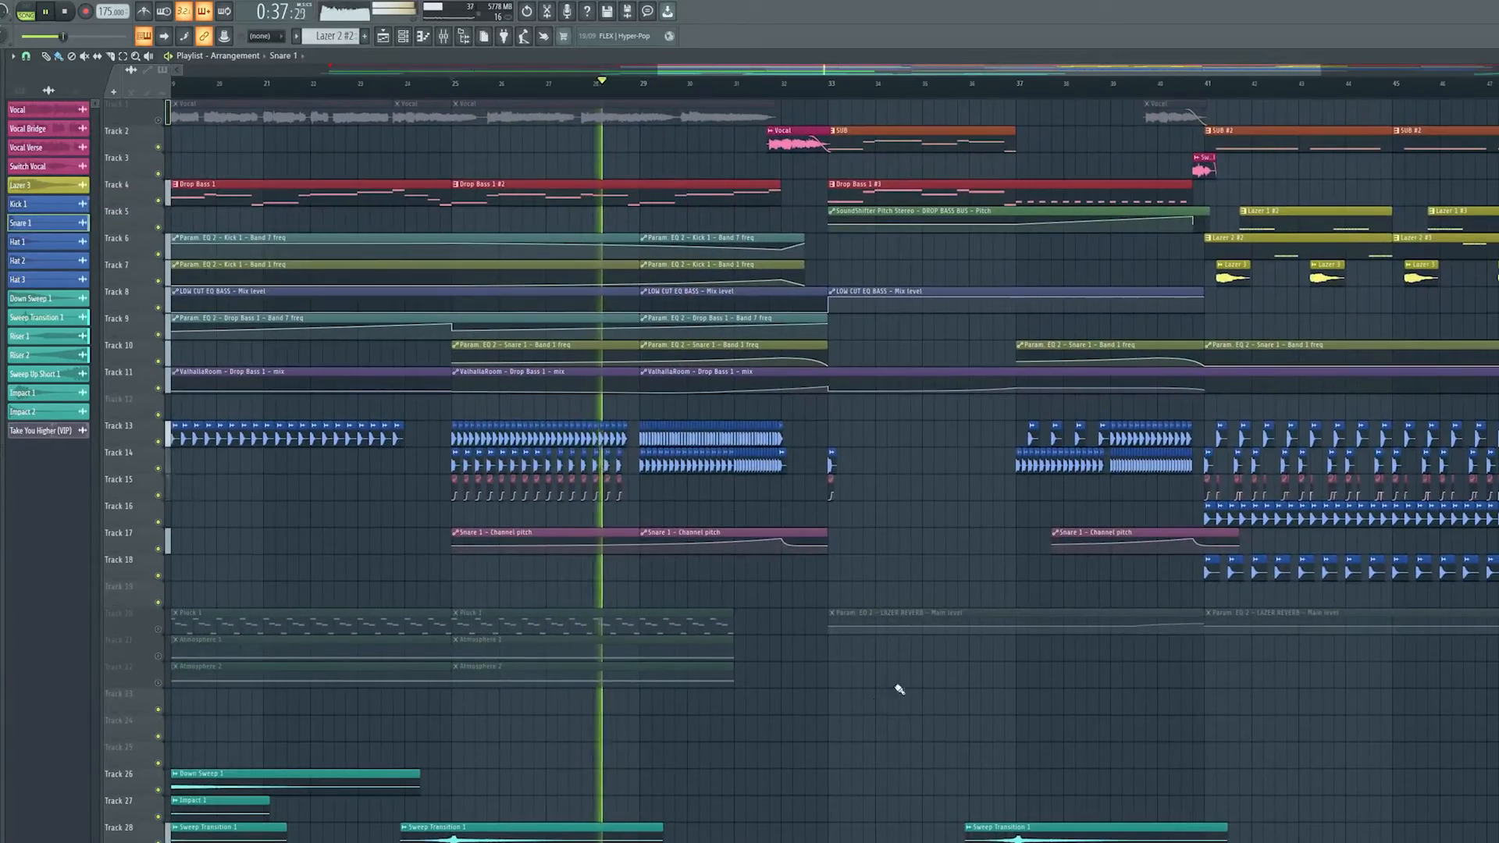
{"action": "left_click_drag", "start_coordinate": [816, 693], "coordinate": [725, 750]}
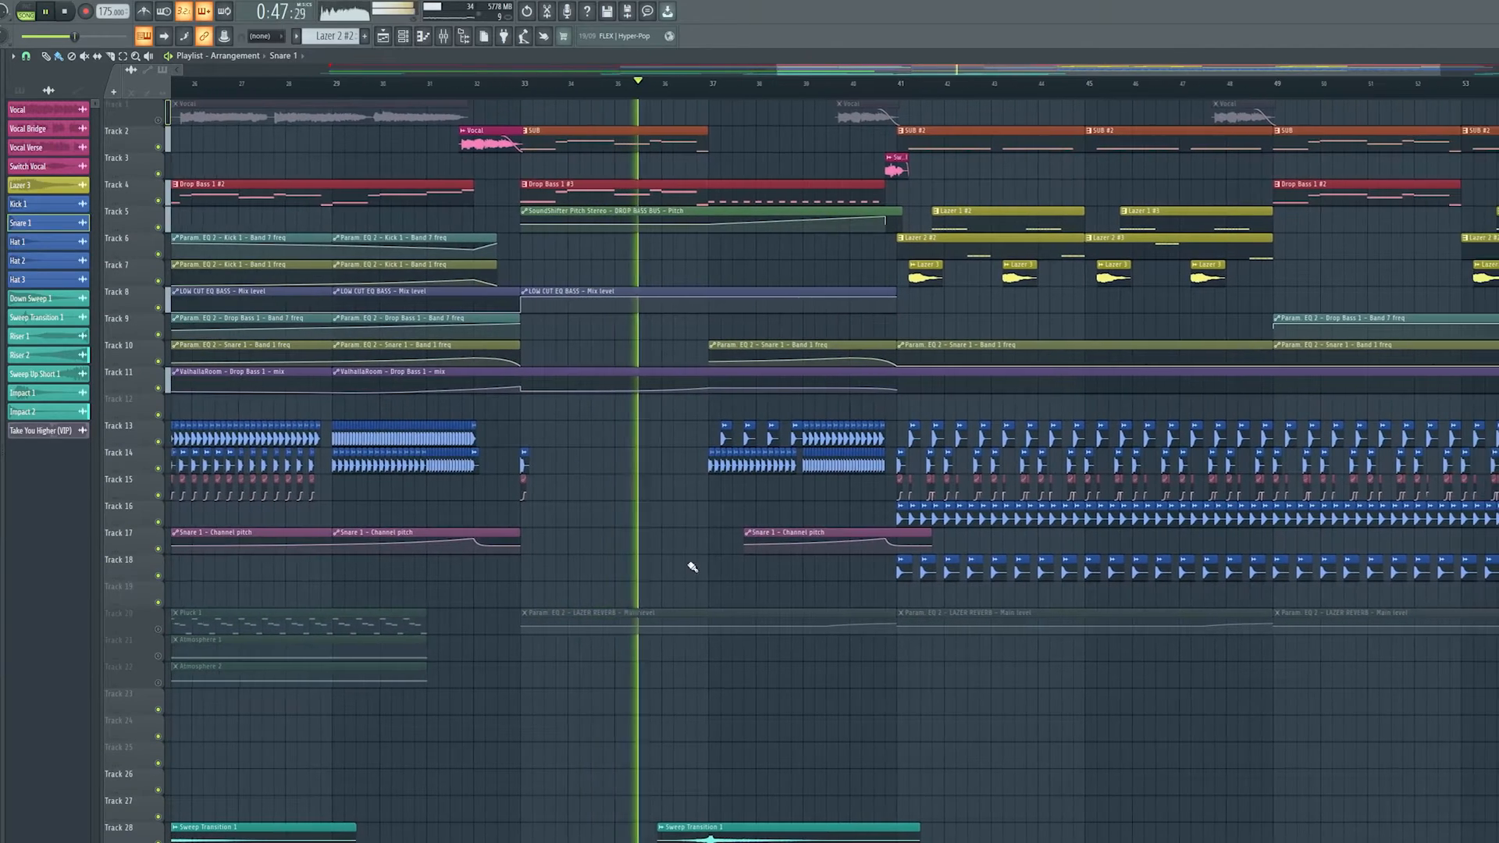
{"action": "scroll", "coordinate": [661, 567], "scroll_direction": "up", "scroll_amount": 2}
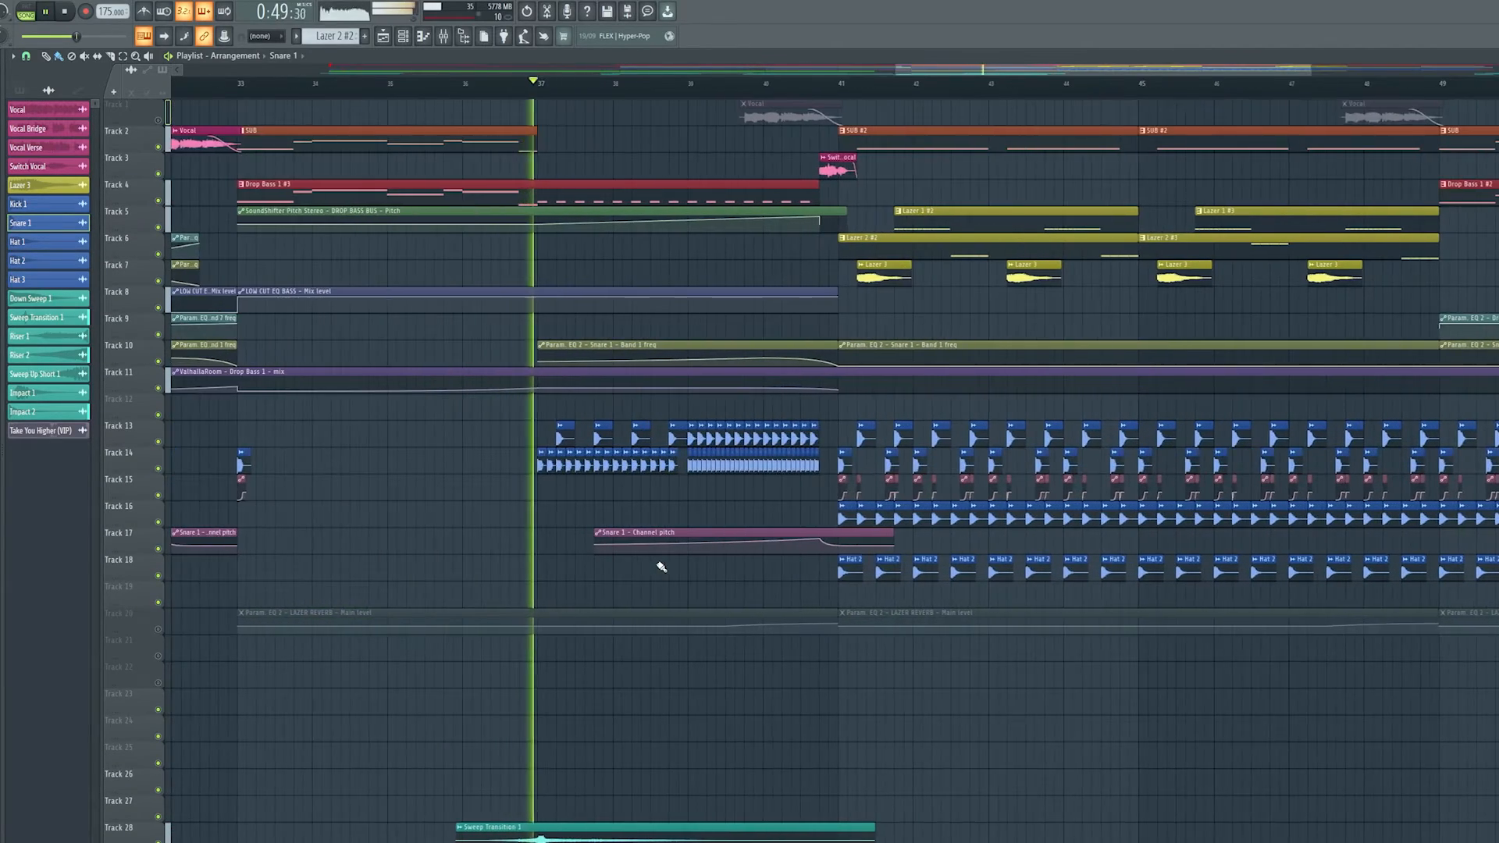
Unmute the LAZER REVERB level automation on Track 20, let the drop play past bar 41 and stop playback.
{"action": "left_click", "coordinate": [159, 632]}
{"action": "scroll", "coordinate": [734, 687], "scroll_direction": "left", "scroll_amount": 2}
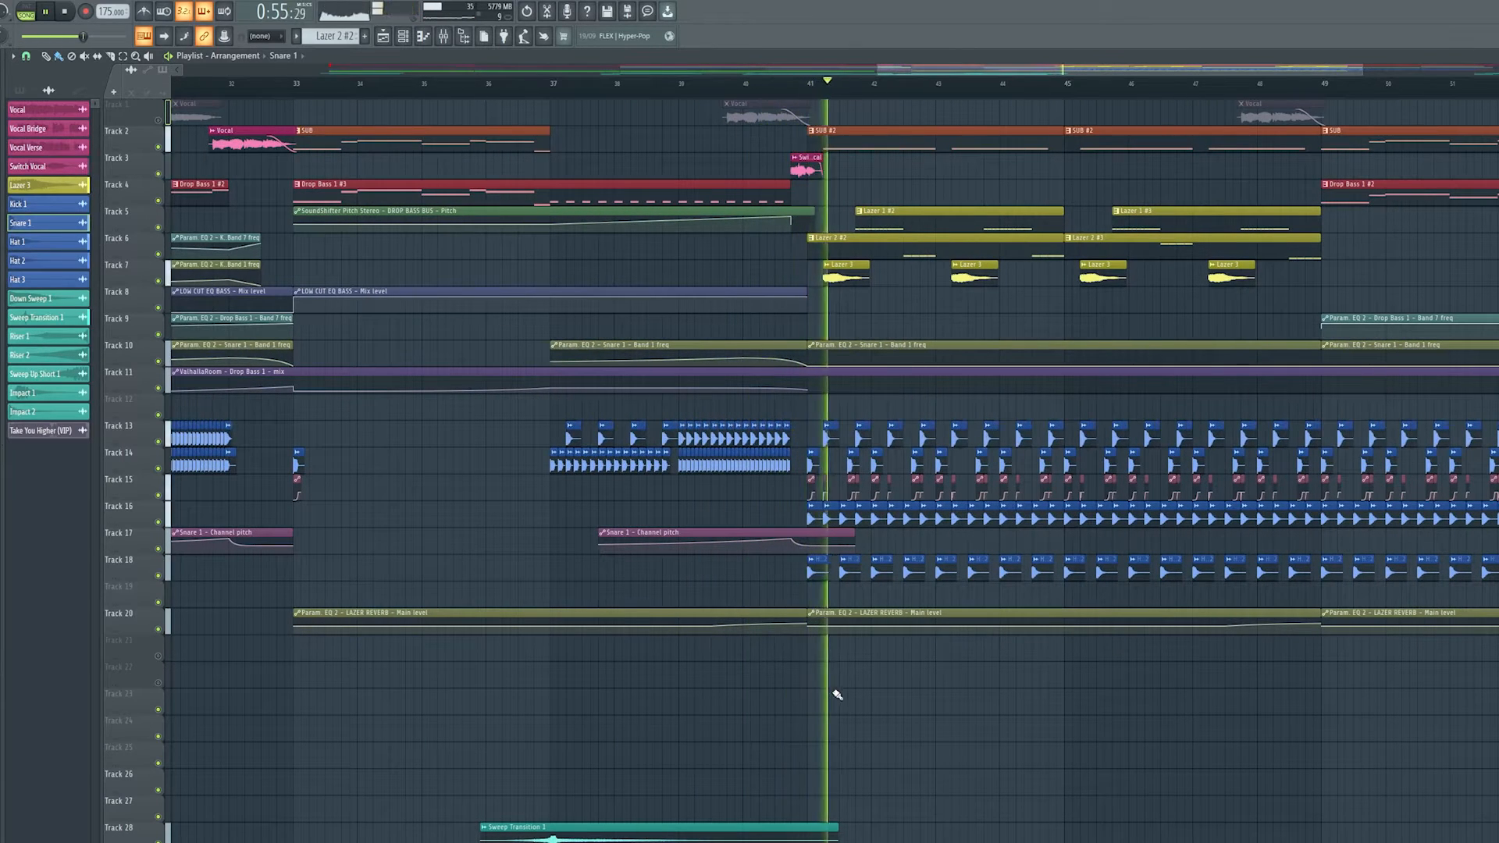
{"action": "scroll", "coordinate": [834, 698], "scroll_direction": "up", "scroll_amount": 3}
{"action": "left_click_drag", "start_coordinate": [864, 692], "coordinate": [1088, 714]}
{"action": "key", "text": "space"}
Look over the arrangement from the build-up at bar 25 through the drop at bar 41.
{"action": "scroll", "coordinate": [580, 187], "scroll_direction": "down", "scroll_amount": 2}
{"action": "left_click_drag", "start_coordinate": [580, 186], "coordinate": [734, 377]}
{"action": "scroll", "coordinate": [519, 475], "scroll_direction": "down", "scroll_amount": 3}
{"action": "left_click_drag", "start_coordinate": [528, 482], "coordinate": [556, 500]}
{"action": "left_click_drag", "start_coordinate": [404, 595], "coordinate": [298, 314]}
{"action": "left_click", "coordinate": [569, 507], "text": "ctrl"}
{"action": "left_click_drag", "start_coordinate": [582, 100], "coordinate": [619, 497]}
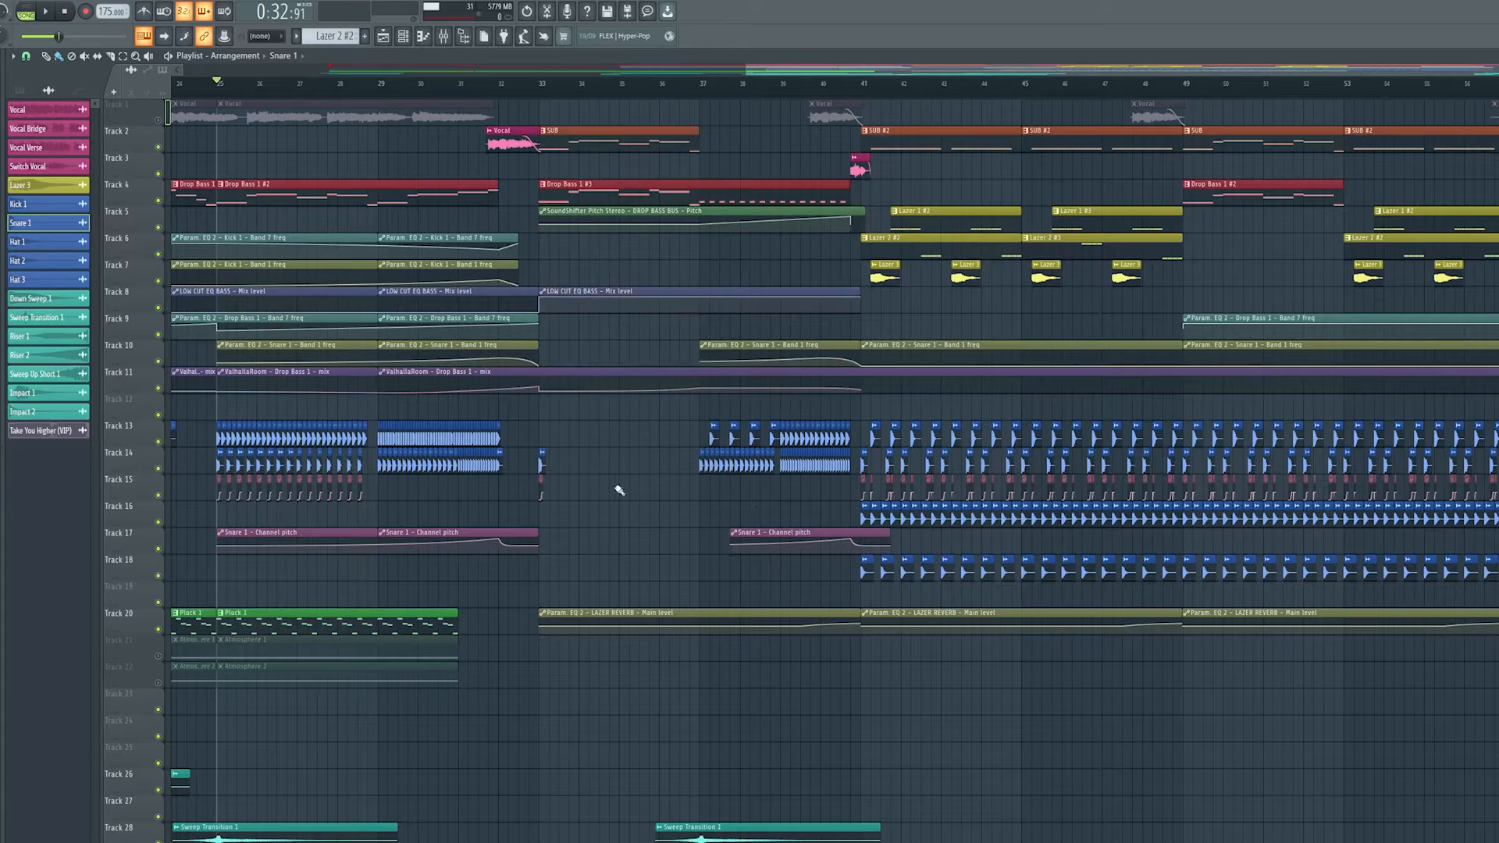
Place the playhead at bar 33 and examine the SUB, Drop Bass 1 #3 and LOW CUT EQ BASS clips there.
{"action": "scroll", "coordinate": [608, 168], "scroll_direction": "up", "scroll_amount": 4}
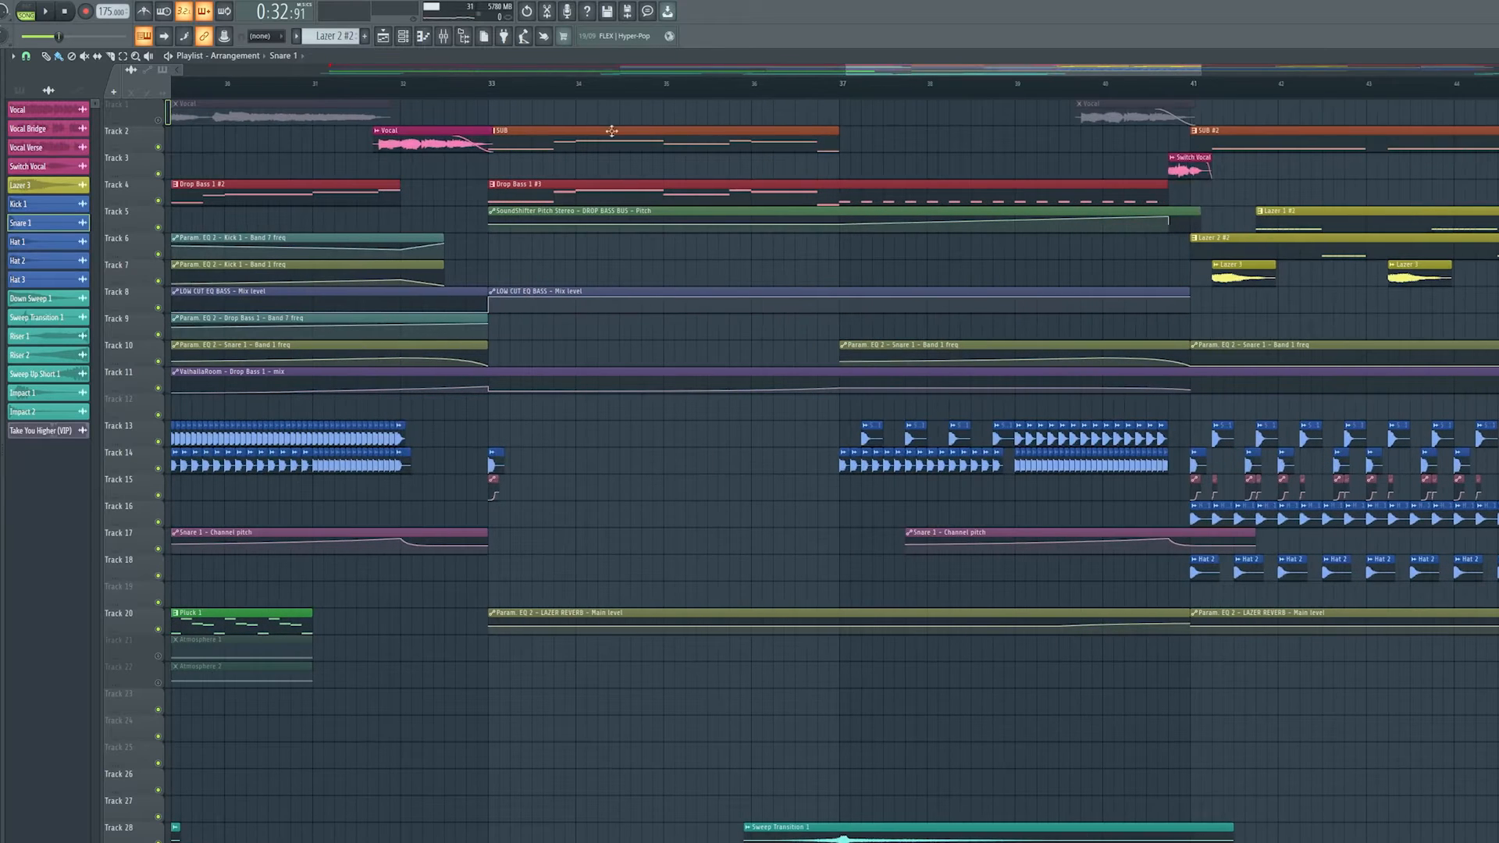
{"action": "scroll", "coordinate": [506, 313], "scroll_direction": "up", "scroll_amount": 4}
{"action": "left_click_drag", "start_coordinate": [653, 422], "coordinate": [520, 525]}
{"action": "left_click", "coordinate": [666, 483], "text": "ctrl"}
{"action": "left_click_drag", "start_coordinate": [694, 512], "coordinate": [685, 85]}
{"action": "left_click_drag", "start_coordinate": [635, 454], "coordinate": [629, 501], "text": "ctrl"}
{"action": "left_click_drag", "start_coordinate": [686, 453], "coordinate": [701, 491]}
{"action": "left_click", "coordinate": [670, 441], "text": "ctrl"}
{"action": "scroll", "coordinate": [669, 441], "scroll_direction": "down", "scroll_amount": 4}
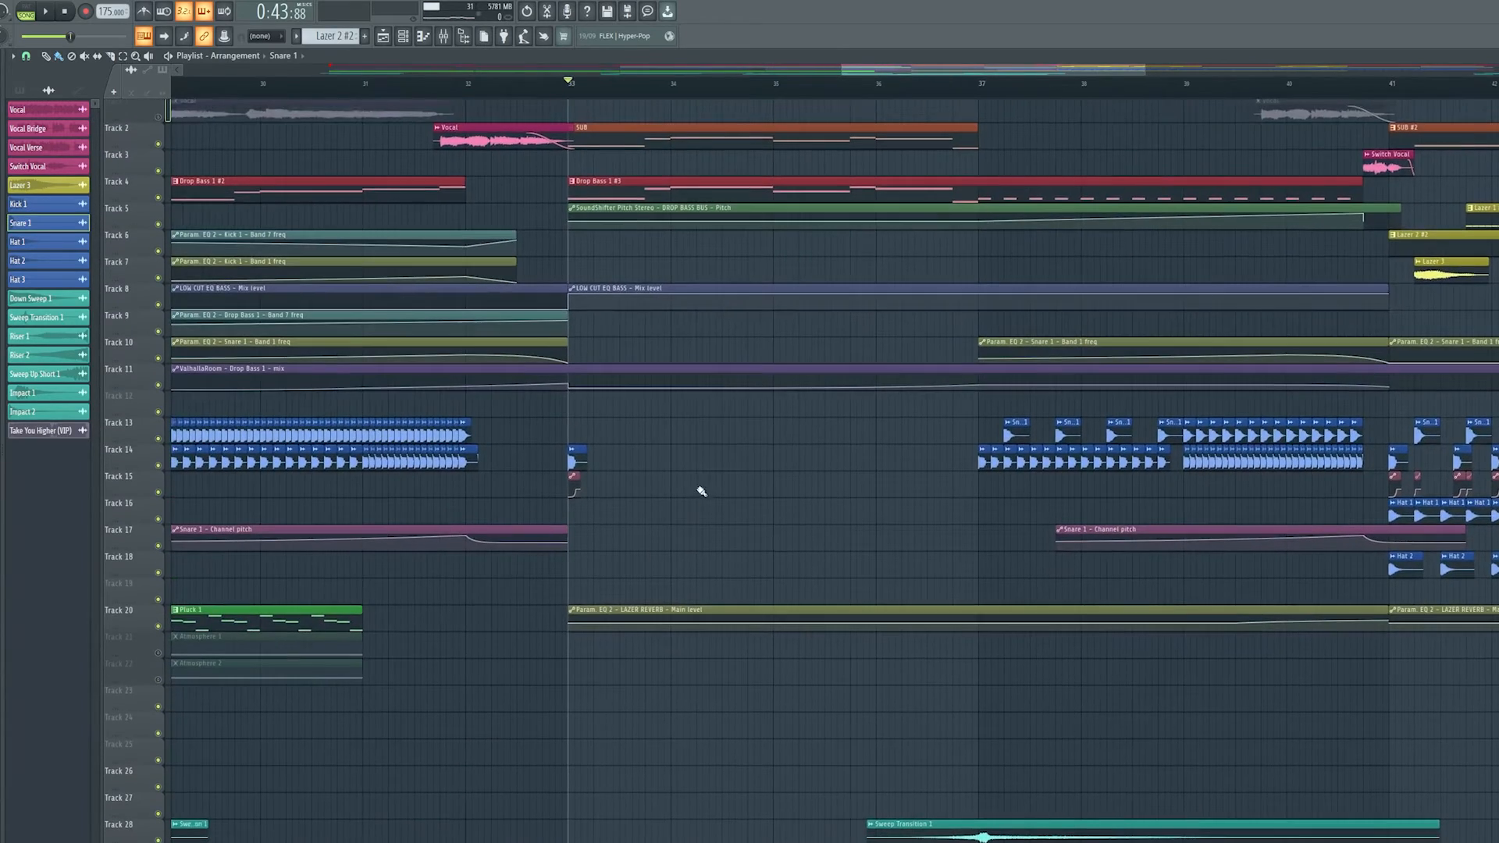
Play the SUB and drop bass section from bar 33 and stop playback.
{"action": "left_click_drag", "start_coordinate": [721, 248], "coordinate": [736, 442]}
{"action": "left_click_drag", "start_coordinate": [773, 580], "coordinate": [636, 536]}
{"action": "key", "text": "space"}
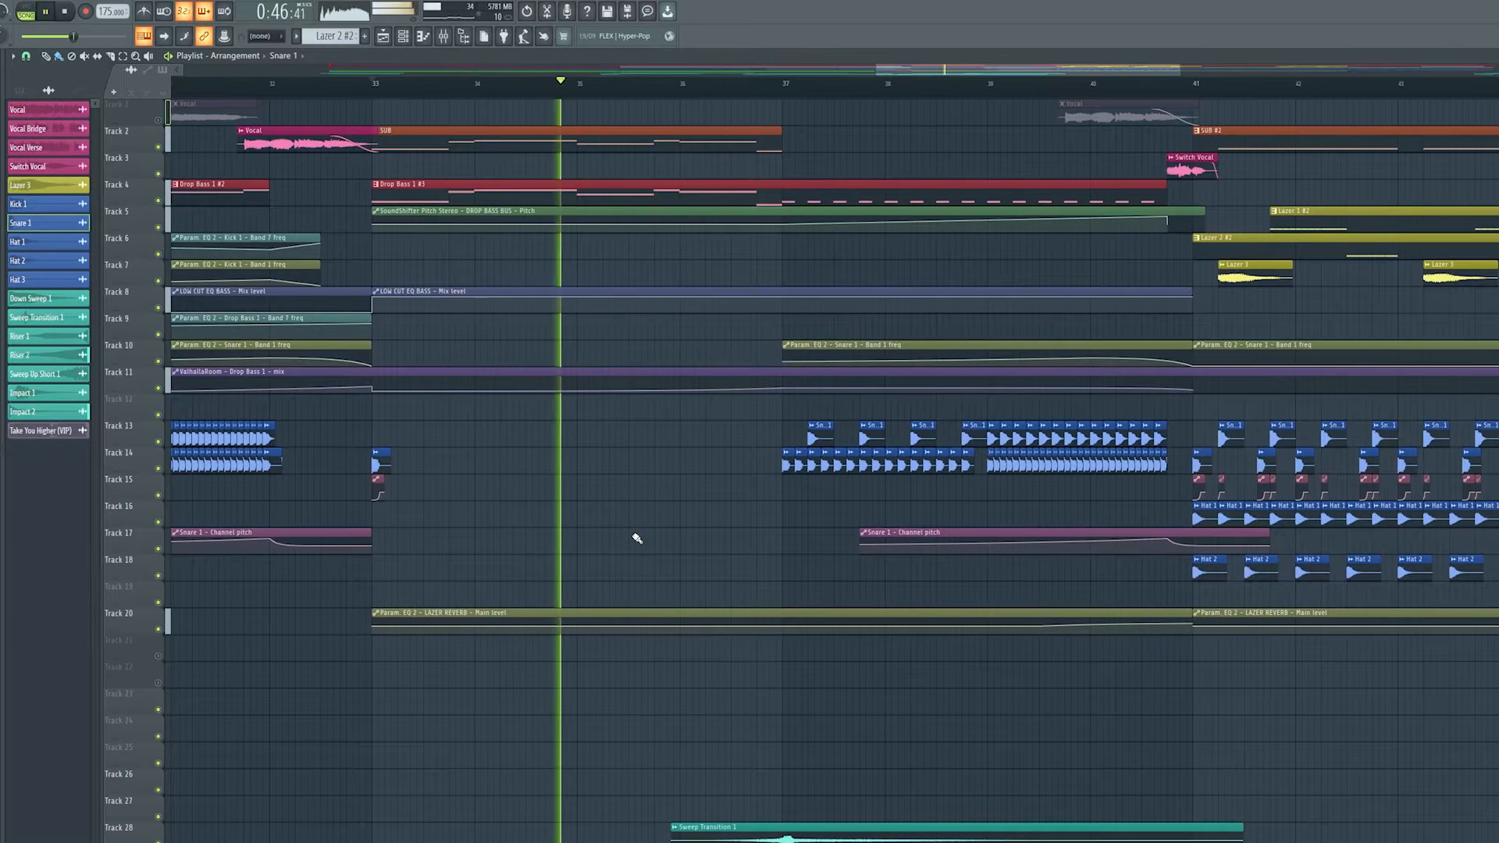
{"action": "key", "text": "space"}
Place the playhead at bar 37 and examine the SoundShifter pitch automation on Track 5 above the repeated bass notes.
{"action": "mouse_move", "coordinate": [765, 367]}
{"action": "left_mouse_down"}
{"action": "mouse_move", "coordinate": [727, 402]}
{"action": "mouse_move", "coordinate": [724, 457]}
{"action": "left_mouse_up"}
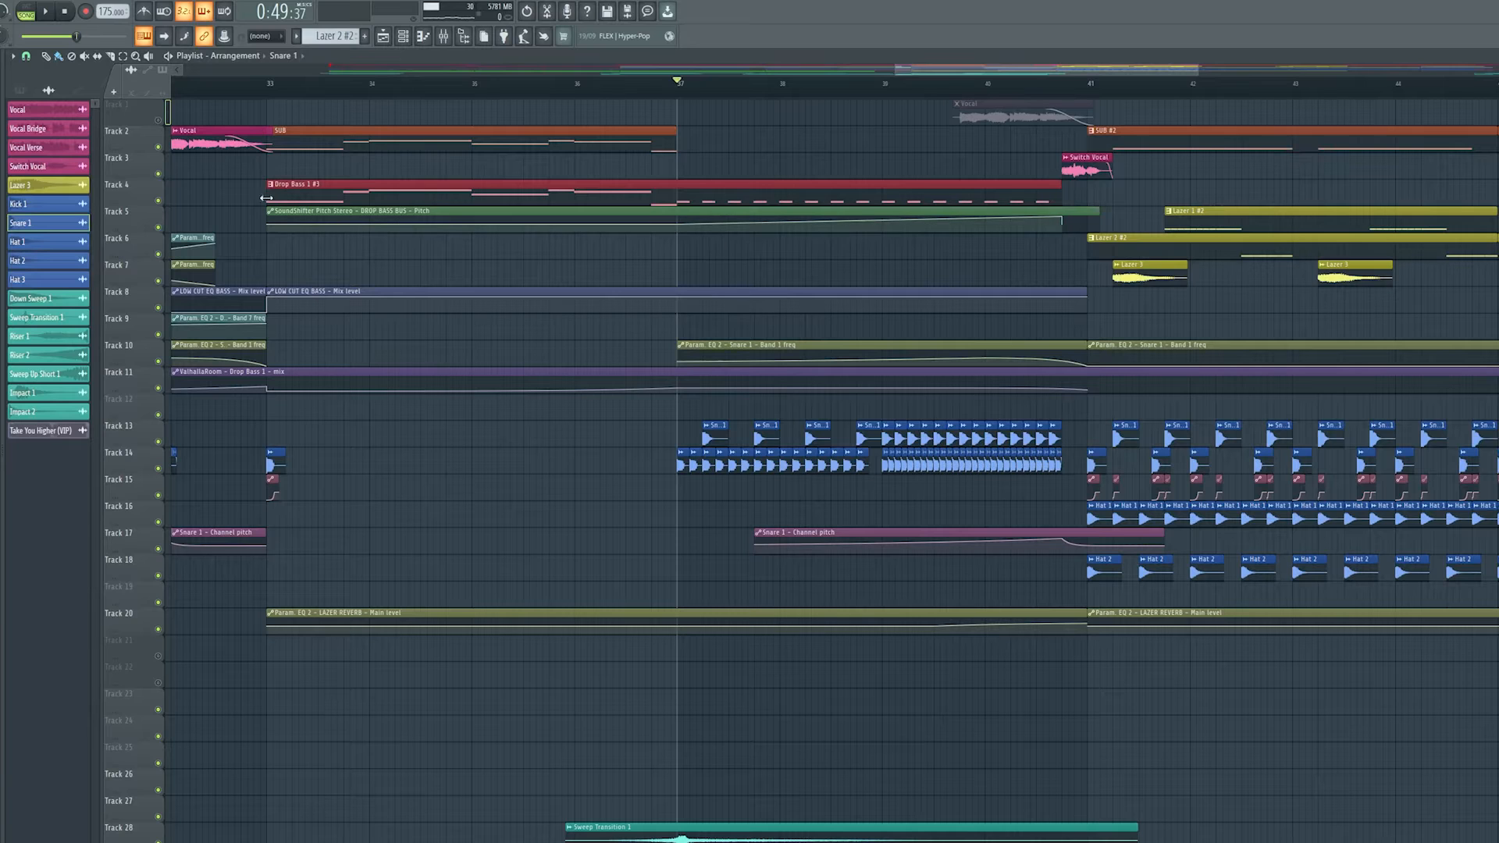
{"action": "scroll", "coordinate": [640, 402], "scroll_direction": "up", "scroll_amount": 4}
{"action": "left_click_drag", "start_coordinate": [666, 410], "coordinate": [367, 438]}
{"action": "scroll", "coordinate": [408, 497], "scroll_direction": "down", "scroll_amount": 2}
{"action": "right_click", "coordinate": [344, 439]}
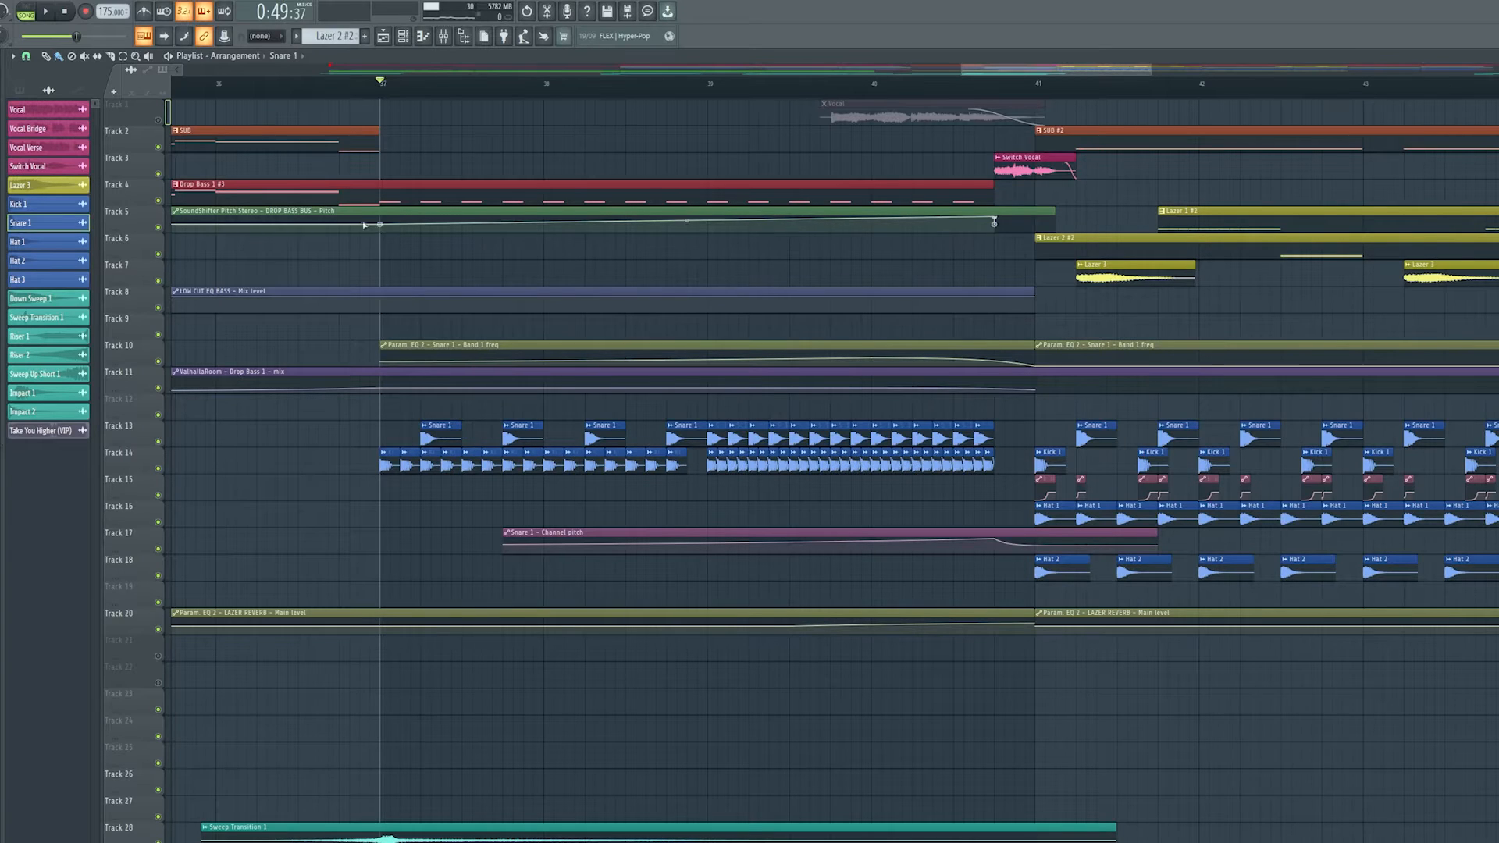
Leave only Track 4 with the Drop Bass 1 #3 pattern and Track 5 with the SoundShifter pitch automation unmuted.
{"action": "scroll", "coordinate": [381, 253], "scroll_direction": "right", "scroll_amount": 1}
{"action": "left_click", "coordinate": [159, 202], "text": "ctrl"}
{"action": "left_click", "coordinate": [159, 228], "text": "ctrl"}
{"action": "scroll", "coordinate": [328, 267], "scroll_direction": "up", "scroll_amount": 5}
{"action": "scroll", "coordinate": [402, 450], "scroll_direction": "down", "scroll_amount": 2}
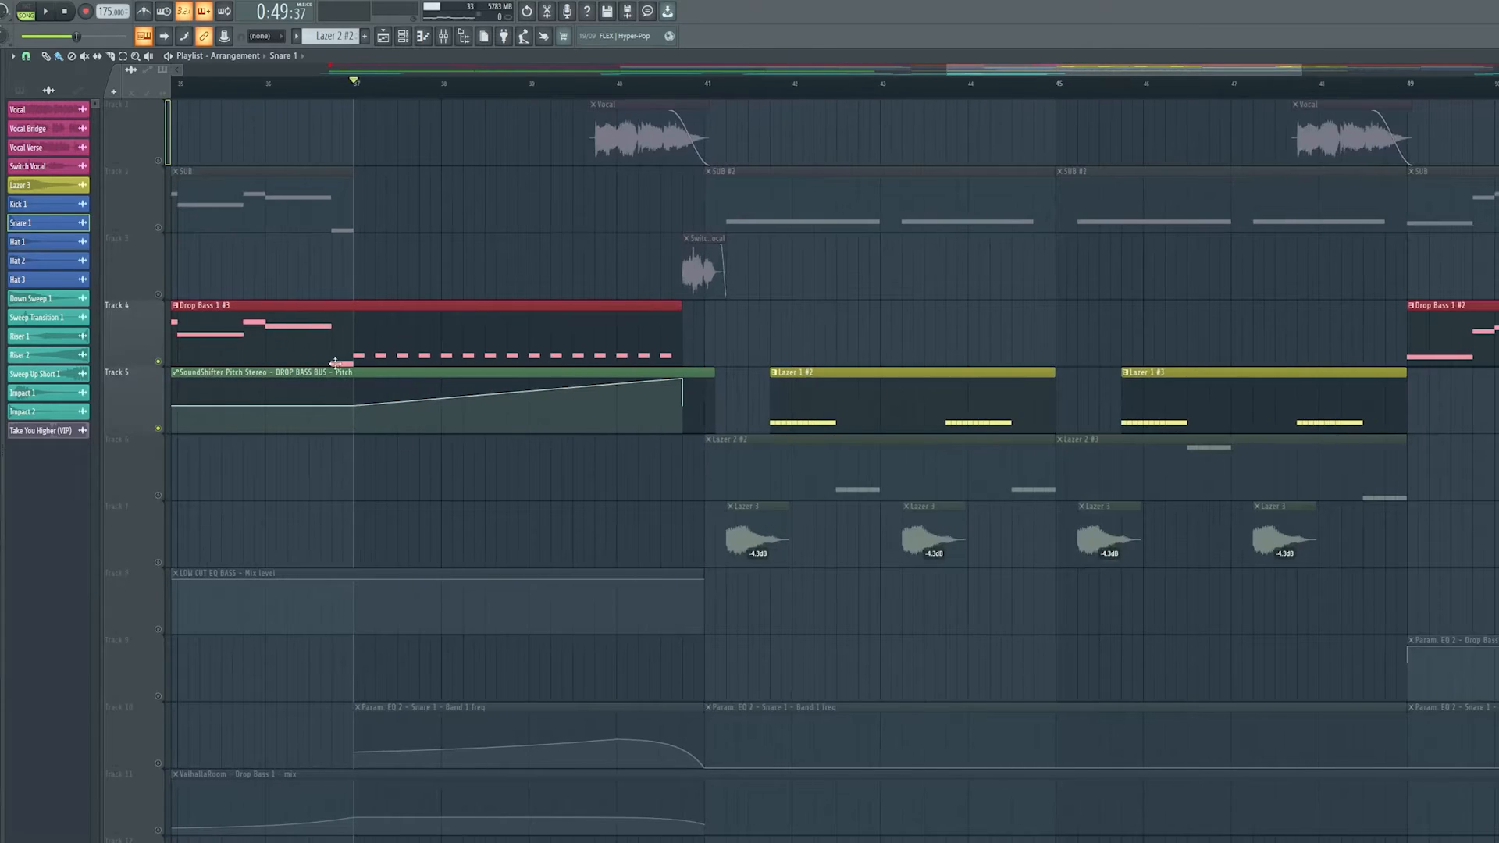
Show the SoundShifter Pitch Stereo plugin on the DROP BASS BUS, raise its ratio to 2.0000 and return to the playlist.
{"action": "left_click", "coordinate": [443, 38]}
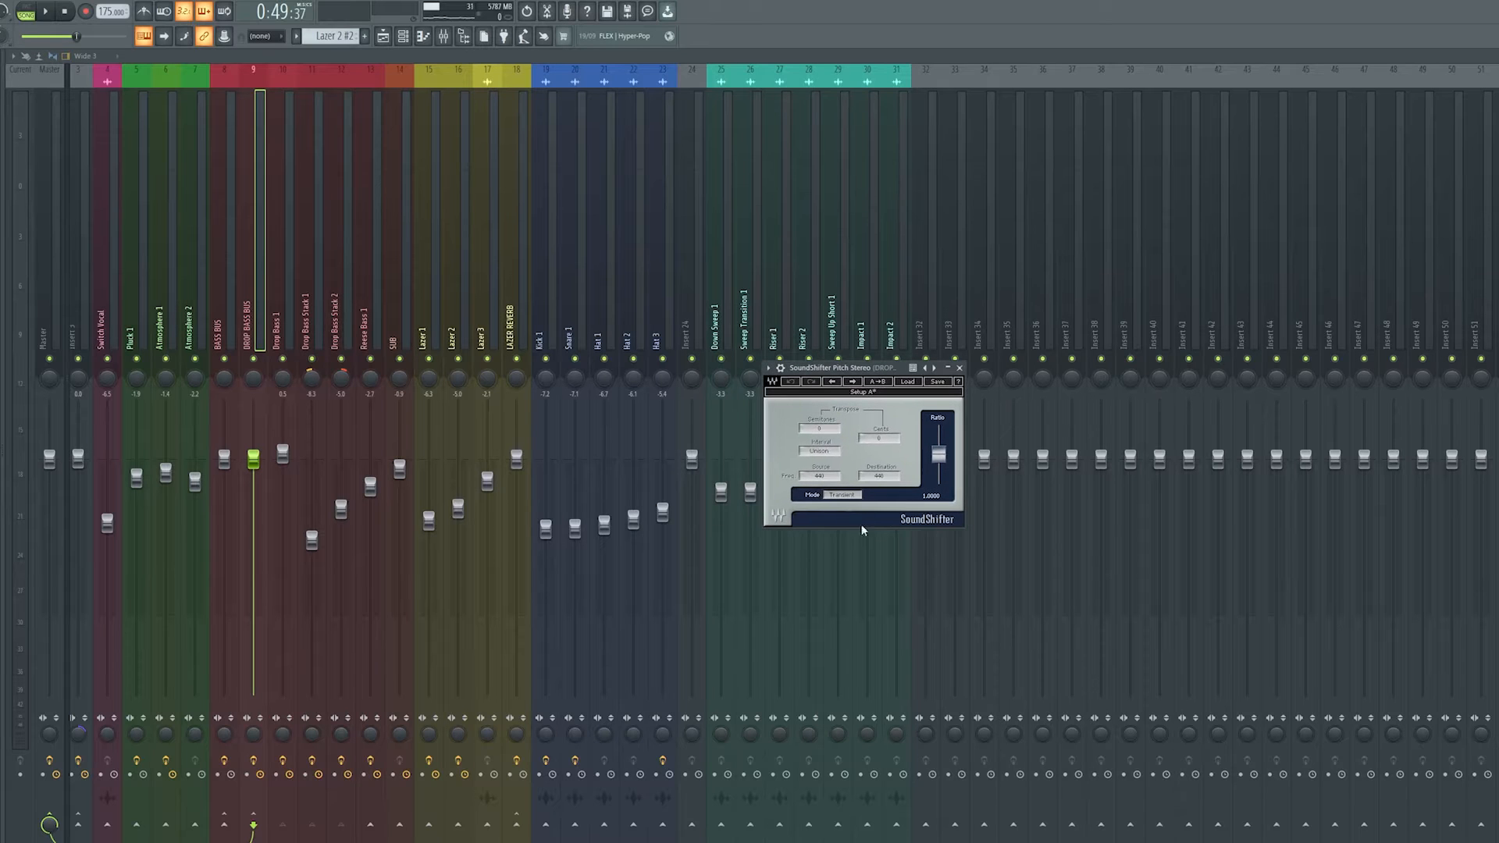
{"action": "left_click_drag", "start_coordinate": [941, 467], "coordinate": [895, 454]}
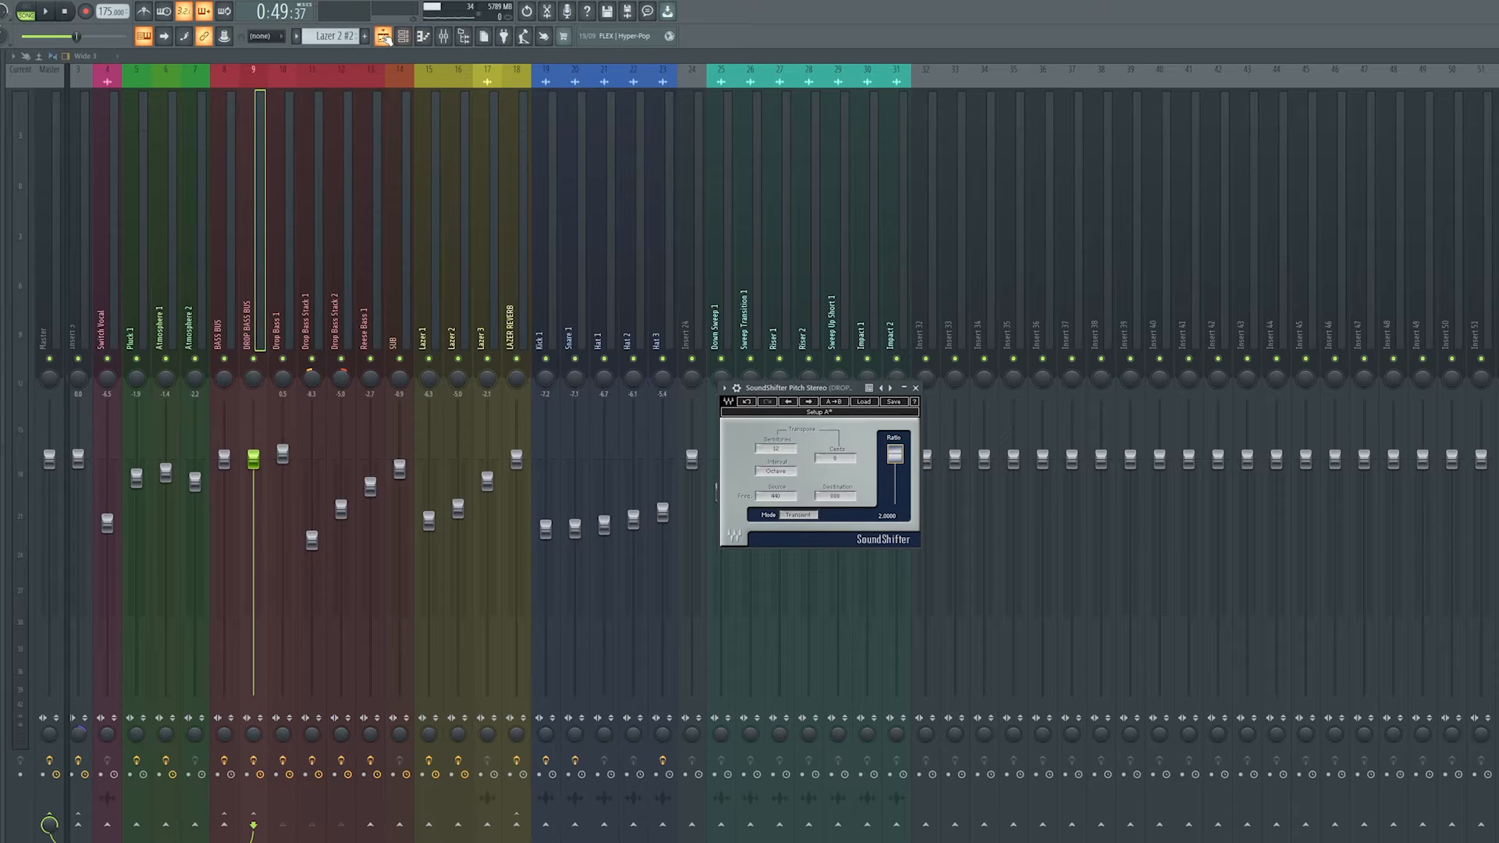
{"action": "left_click", "coordinate": [384, 36]}
Play the repeated Drop Bass 1 #3 notes with the rising pitch automation from bar 37 and stop playback.
{"action": "scroll", "coordinate": [676, 358], "scroll_direction": "up", "scroll_amount": 3}
{"action": "key", "text": "space"}
{"action": "scroll", "coordinate": [766, 509], "scroll_direction": "down", "scroll_amount": 2}
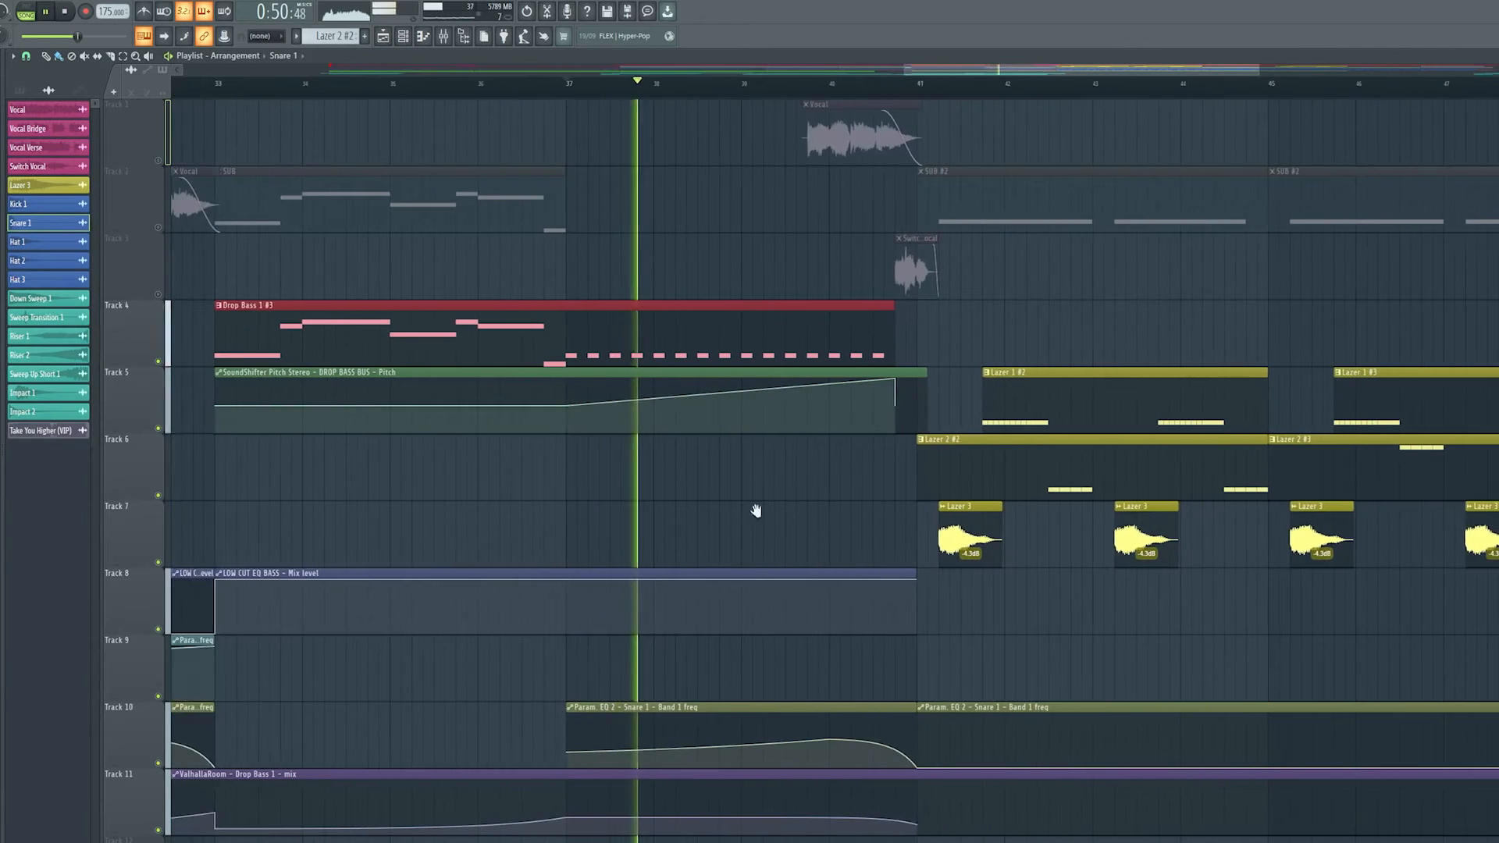
{"action": "scroll", "coordinate": [671, 523], "scroll_direction": "down", "scroll_amount": 3}
{"action": "left_click_drag", "start_coordinate": [694, 515], "coordinate": [753, 516]}
{"action": "scroll", "coordinate": [755, 514], "scroll_direction": "up", "scroll_amount": 5}
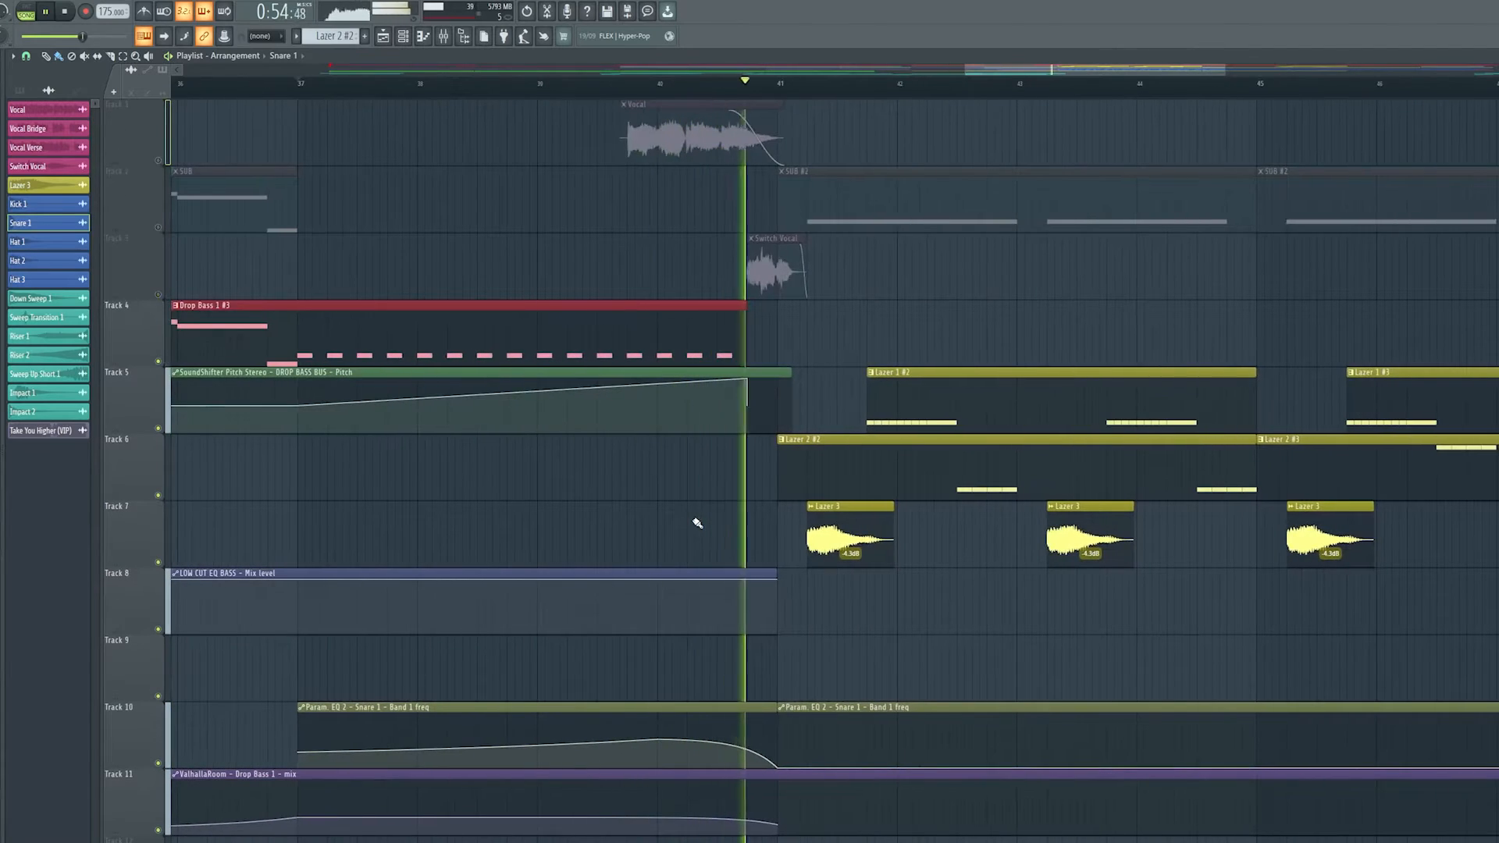
{"action": "key", "text": "space"}
Unmute all the playlist tracks again and bring the wider arrangement into view.
{"action": "scroll", "coordinate": [695, 518], "scroll_direction": "down", "scroll_amount": 4}
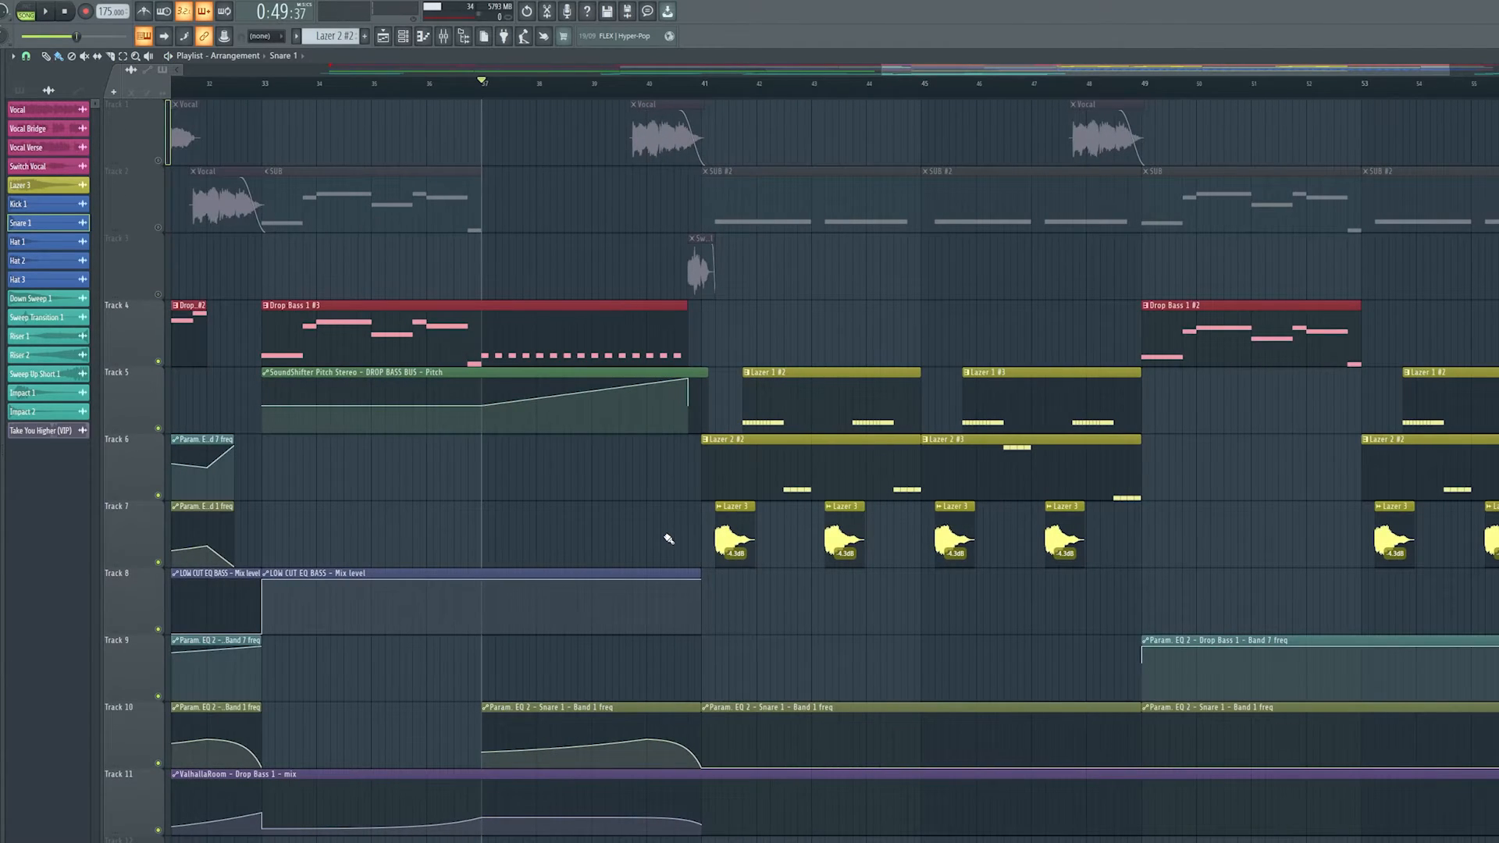
{"action": "scroll", "coordinate": [611, 604], "scroll_direction": "down", "scroll_amount": 5}
{"action": "left_click_drag", "start_coordinate": [206, 586], "coordinate": [622, 582]}
{"action": "left_click_drag", "start_coordinate": [944, 517], "coordinate": [650, 559]}
{"action": "scroll", "coordinate": [781, 558], "scroll_direction": "down", "scroll_amount": 3}
{"action": "right_click", "coordinate": [160, 433]}
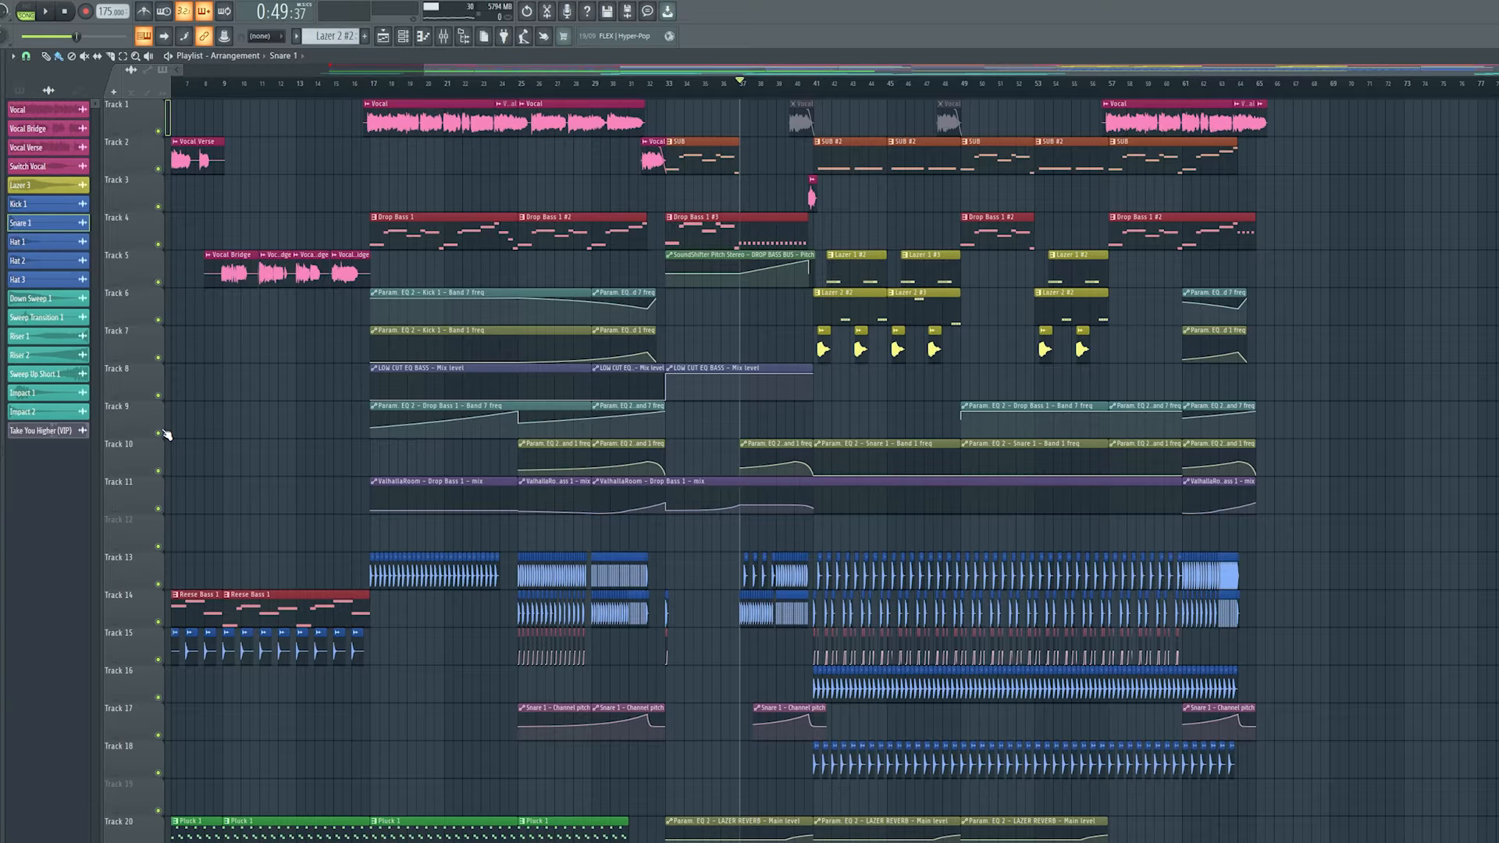
Look over the arrangement's intro from bar 1 up to the first drop bass section.
{"action": "left_click_drag", "start_coordinate": [655, 428], "coordinate": [902, 496]}
{"action": "scroll", "coordinate": [908, 502], "scroll_direction": "up", "scroll_amount": 3}
{"action": "left_click_drag", "start_coordinate": [993, 516], "coordinate": [1014, 742]}
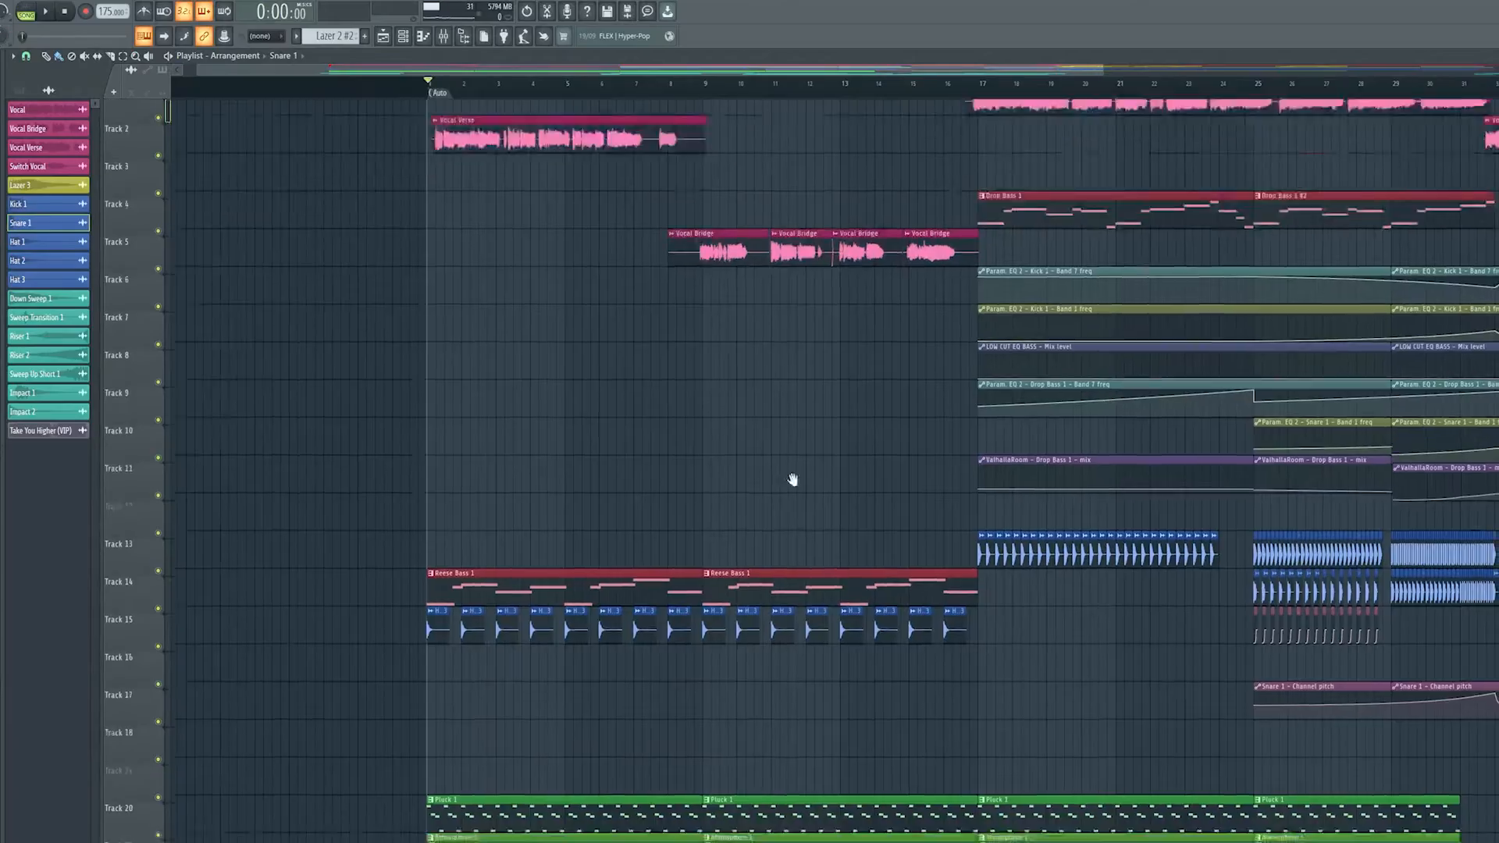
{"action": "mouse_move", "coordinate": [792, 479]}
{"action": "left_mouse_down"}
{"action": "mouse_move", "coordinate": [606, 462]}
{"action": "mouse_move", "coordinate": [599, 405]}
{"action": "mouse_move", "coordinate": [569, 414]}
{"action": "mouse_move", "coordinate": [812, 490]}
{"action": "left_mouse_up"}
{"action": "scroll", "coordinate": [569, 415], "scroll_direction": "up", "scroll_amount": 4}
{"action": "scroll", "coordinate": [804, 491], "scroll_direction": "down", "scroll_amount": 2}
{"action": "left_click_drag", "start_coordinate": [986, 512], "coordinate": [679, 635]}
{"action": "left_click_drag", "start_coordinate": [678, 635], "coordinate": [606, 753]}
{"action": "left_click_drag", "start_coordinate": [903, 321], "coordinate": [727, 469]}
{"action": "scroll", "coordinate": [734, 460], "scroll_direction": "down", "scroll_amount": 3}
{"action": "left_click_drag", "start_coordinate": [965, 406], "coordinate": [778, 406]}
{"action": "scroll", "coordinate": [777, 406], "scroll_direction": "up", "scroll_amount": 3}
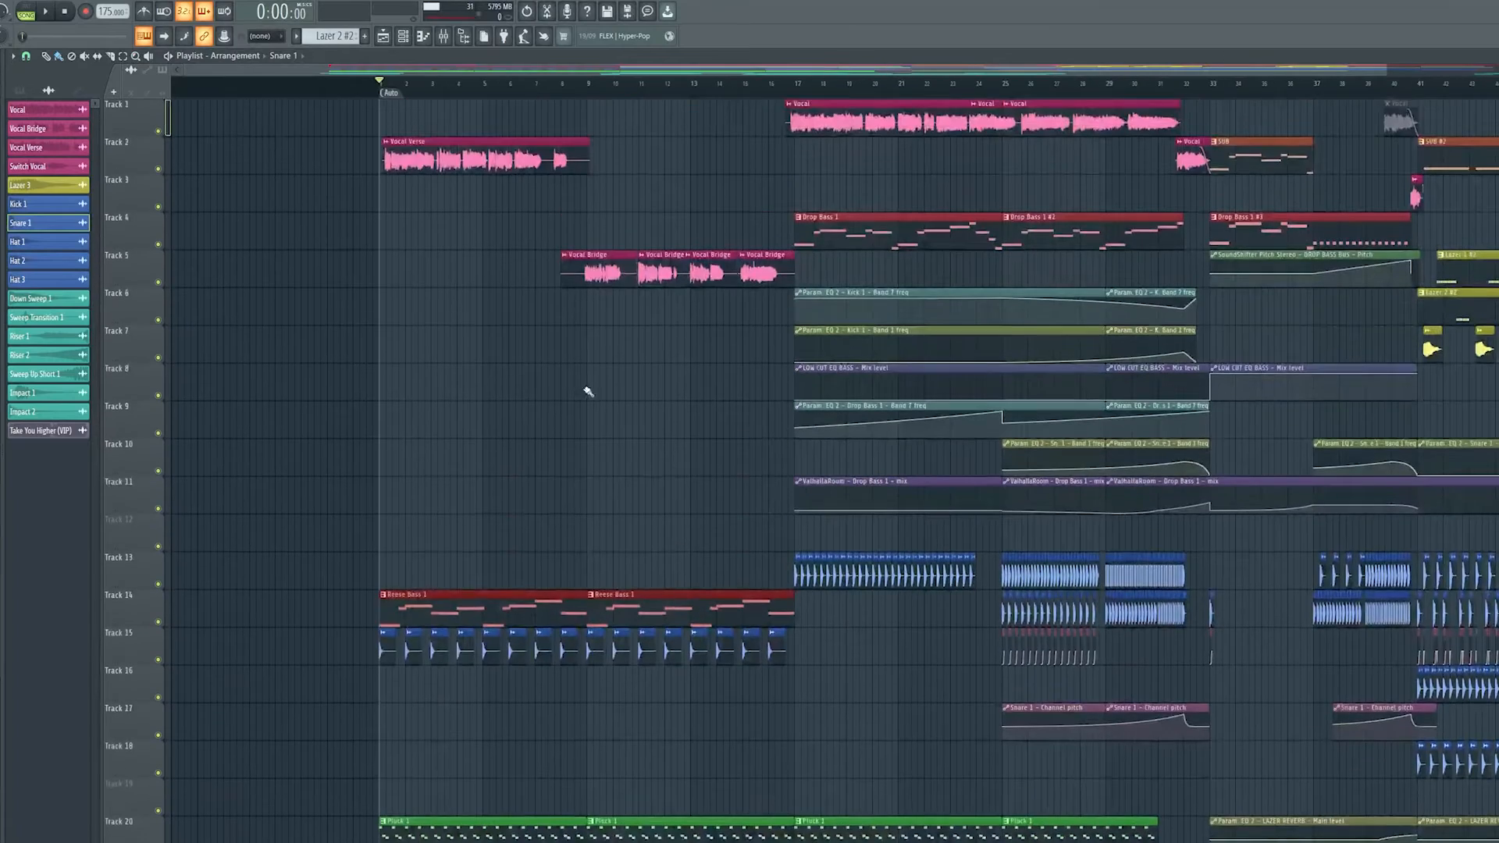
Solo Track 20 with the Pluck 1 pattern, play it from the start and show its Serum instrument.
{"action": "scroll", "coordinate": [723, 234], "scroll_direction": "down", "scroll_amount": 6}
{"action": "right_click", "coordinate": [160, 530]}
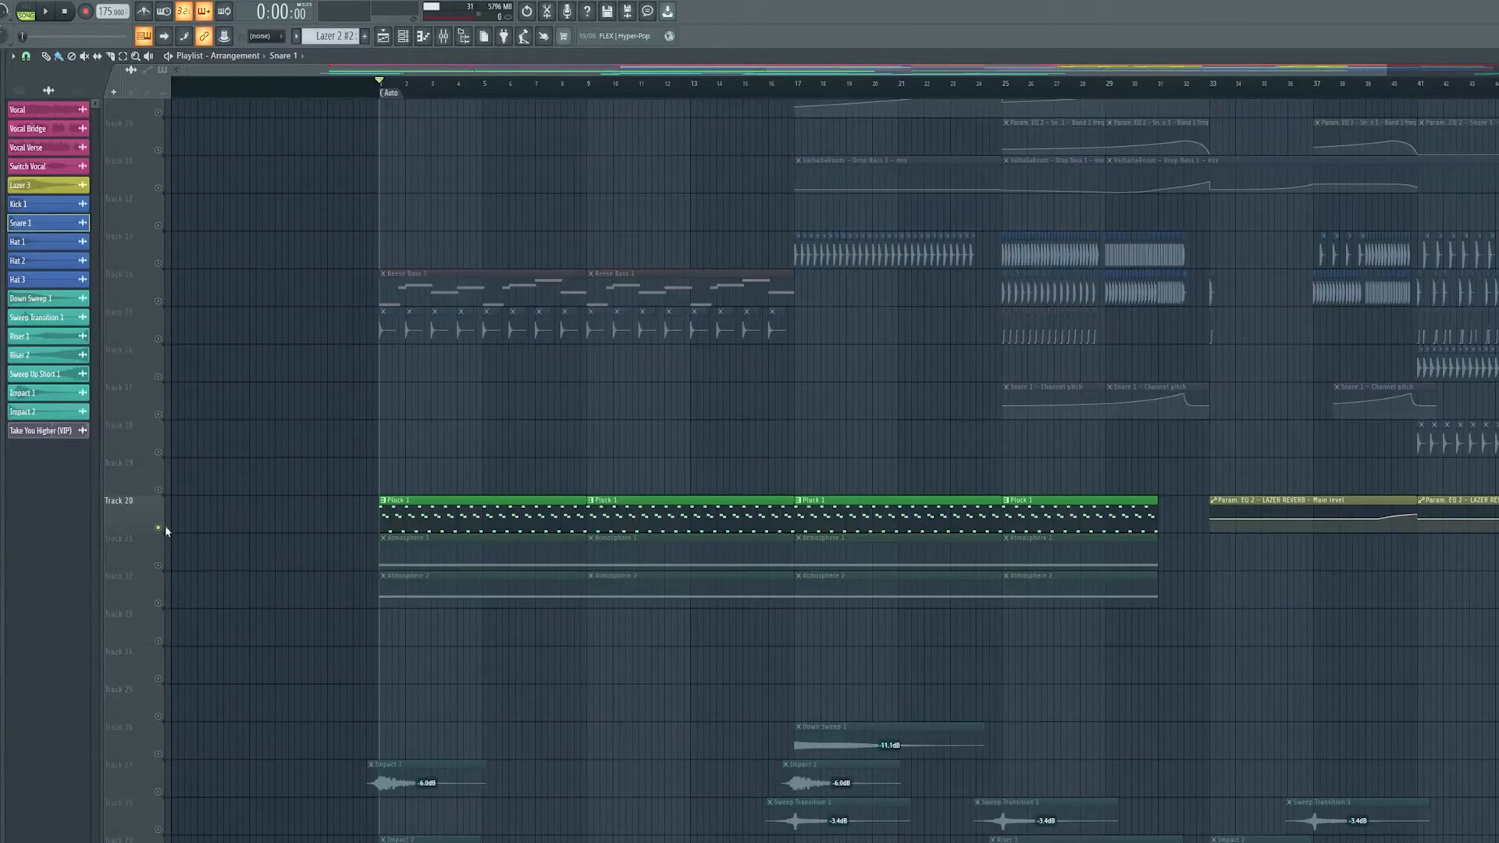
{"action": "key", "text": "space"}
{"action": "key", "text": "F6"}
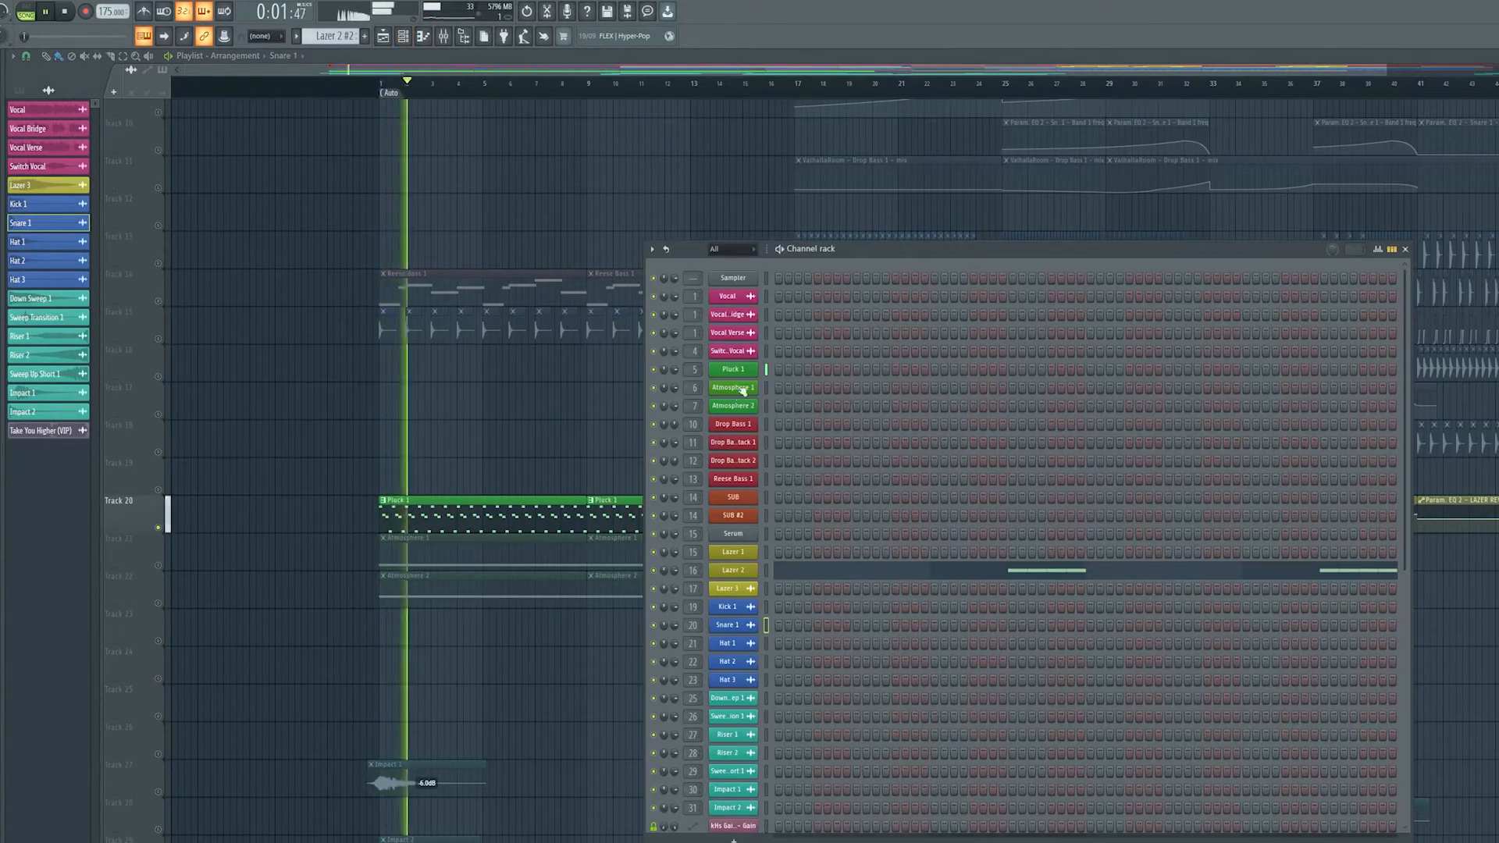
{"action": "left_click_drag", "start_coordinate": [755, 299], "coordinate": [885, 255]}
{"action": "key", "text": "space"}
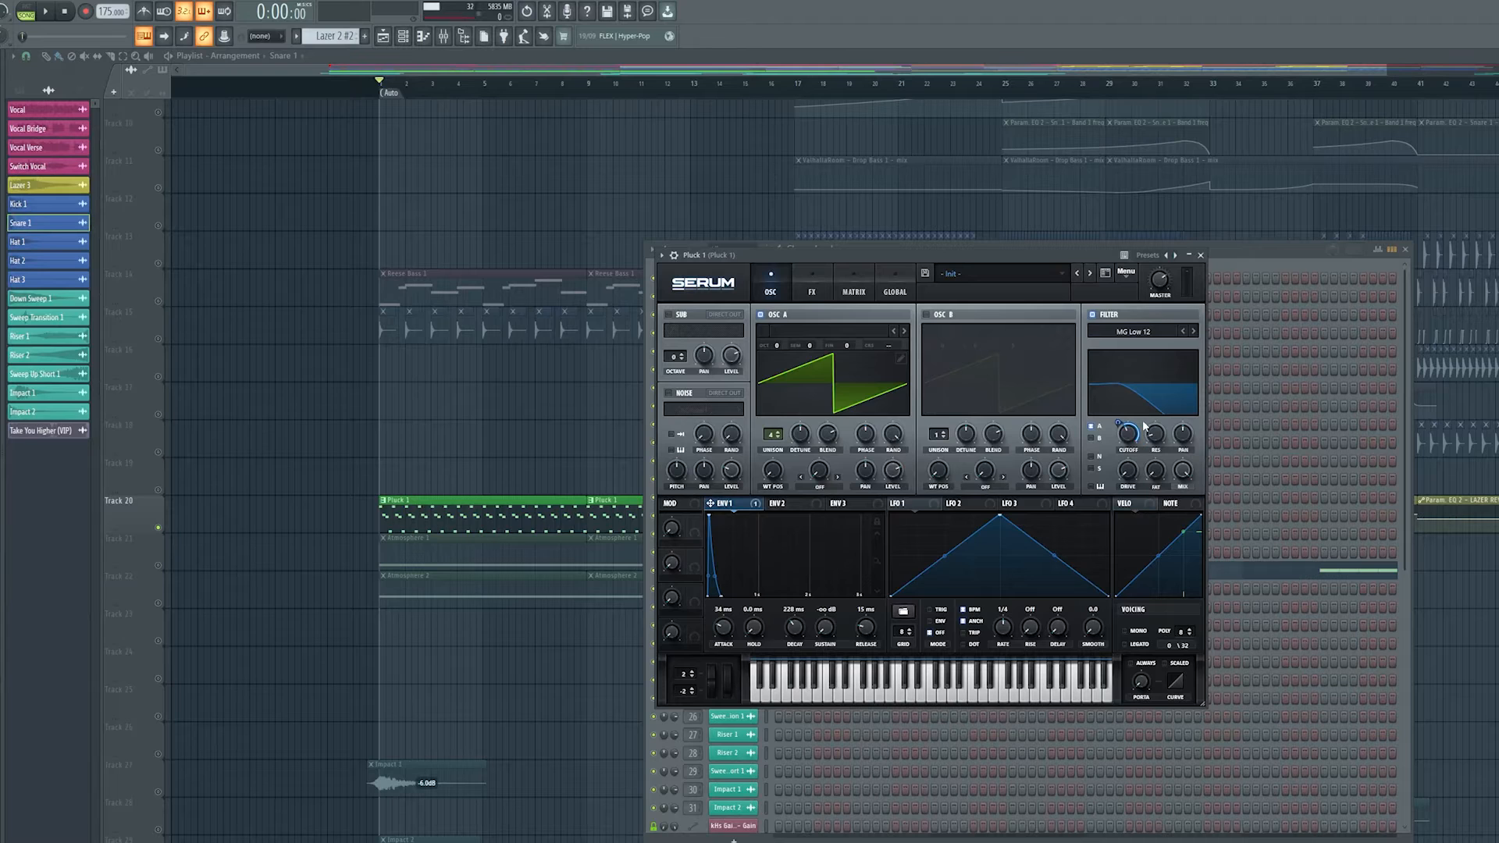
Close the Serum window, play the Pluck 1 notes in the piano roll and stop playback.
{"action": "left_click", "coordinate": [1203, 256]}
{"action": "double_click", "coordinate": [588, 519]}
{"action": "scroll", "coordinate": [391, 476], "scroll_direction": "up", "scroll_amount": 5}
{"action": "key", "text": "space"}
{"action": "scroll", "coordinate": [610, 507], "scroll_direction": "down", "scroll_amount": 1}
{"action": "scroll", "coordinate": [609, 505], "scroll_direction": "down", "scroll_amount": 3}
{"action": "right_click", "coordinate": [451, 84]}
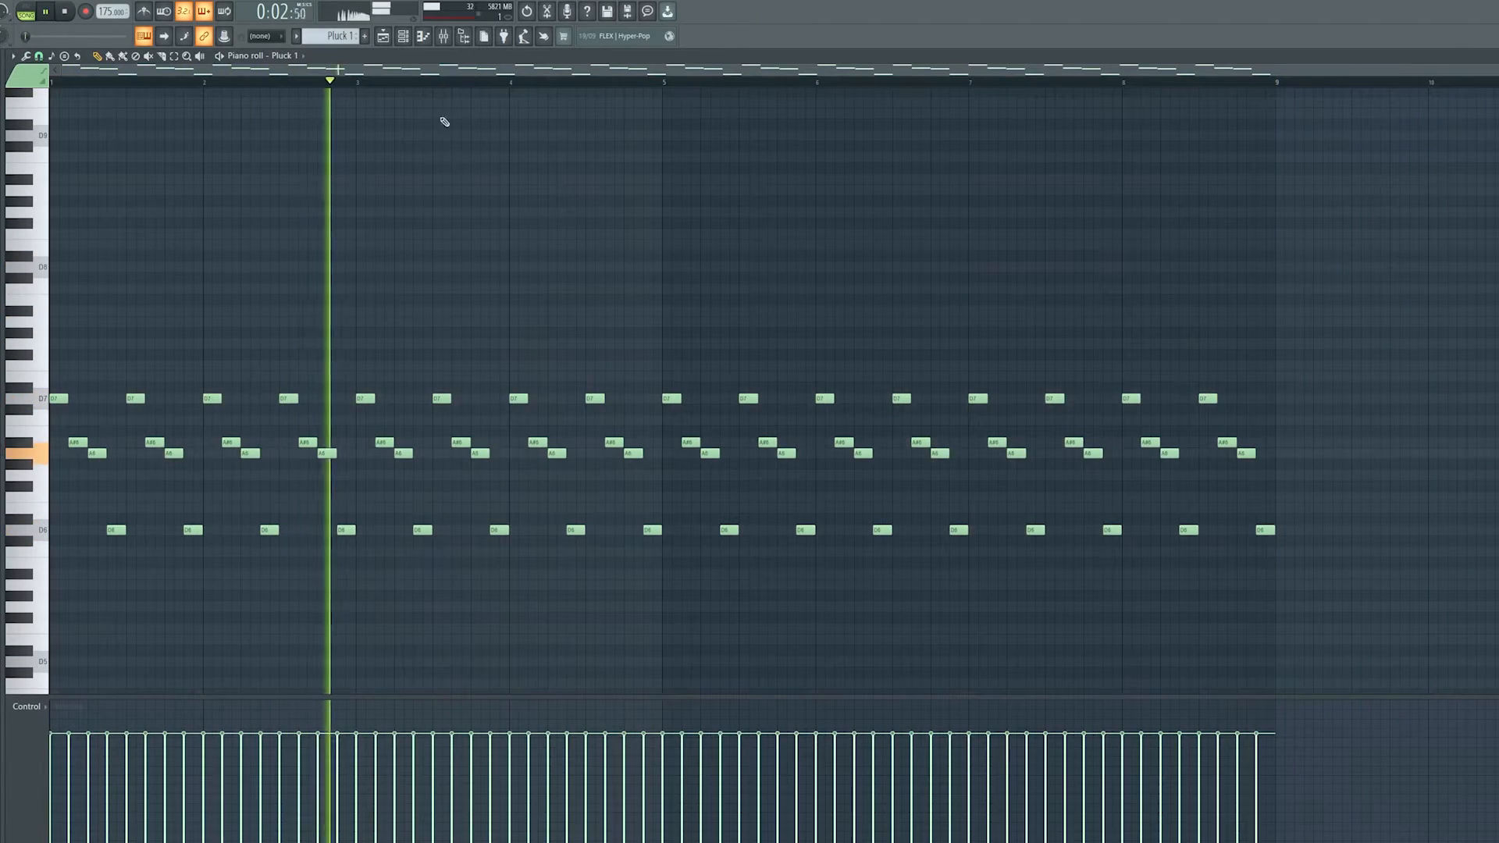
{"action": "key", "text": "space"}
Create a new empty pattern with the default name and return to the intro in the playlist.
{"action": "left_click", "coordinate": [364, 36]}
{"action": "key", "text": "Return"}
{"action": "key", "text": "F5"}
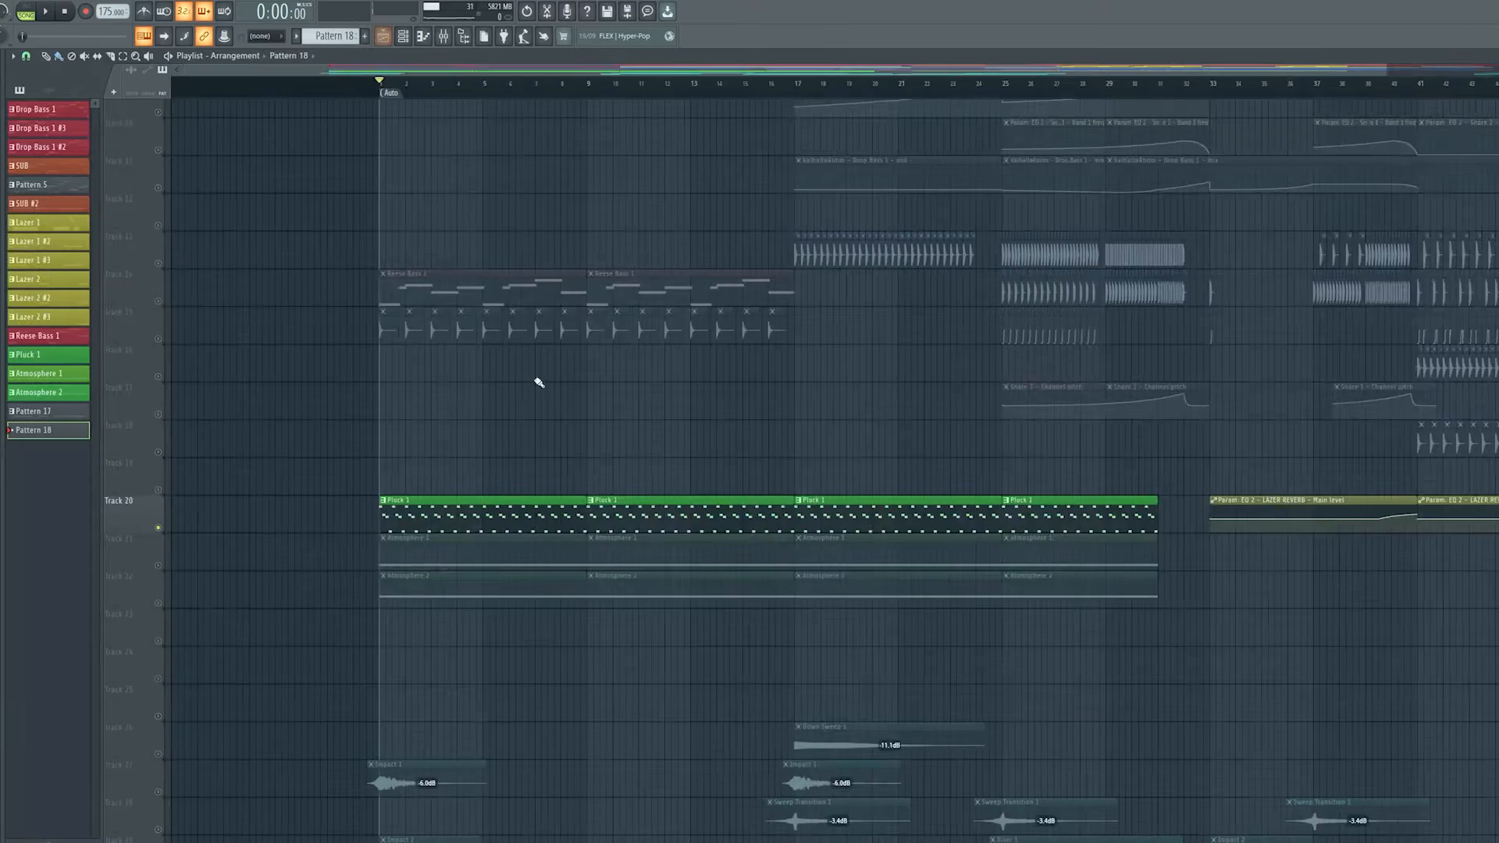
{"action": "scroll", "coordinate": [503, 297], "scroll_direction": "down", "scroll_amount": 2}
{"action": "left_click_drag", "start_coordinate": [843, 484], "coordinate": [382, 520]}
{"action": "left_click", "coordinate": [266, 539], "text": "ctrl"}
{"action": "scroll", "coordinate": [261, 540], "scroll_direction": "up", "scroll_amount": 5}
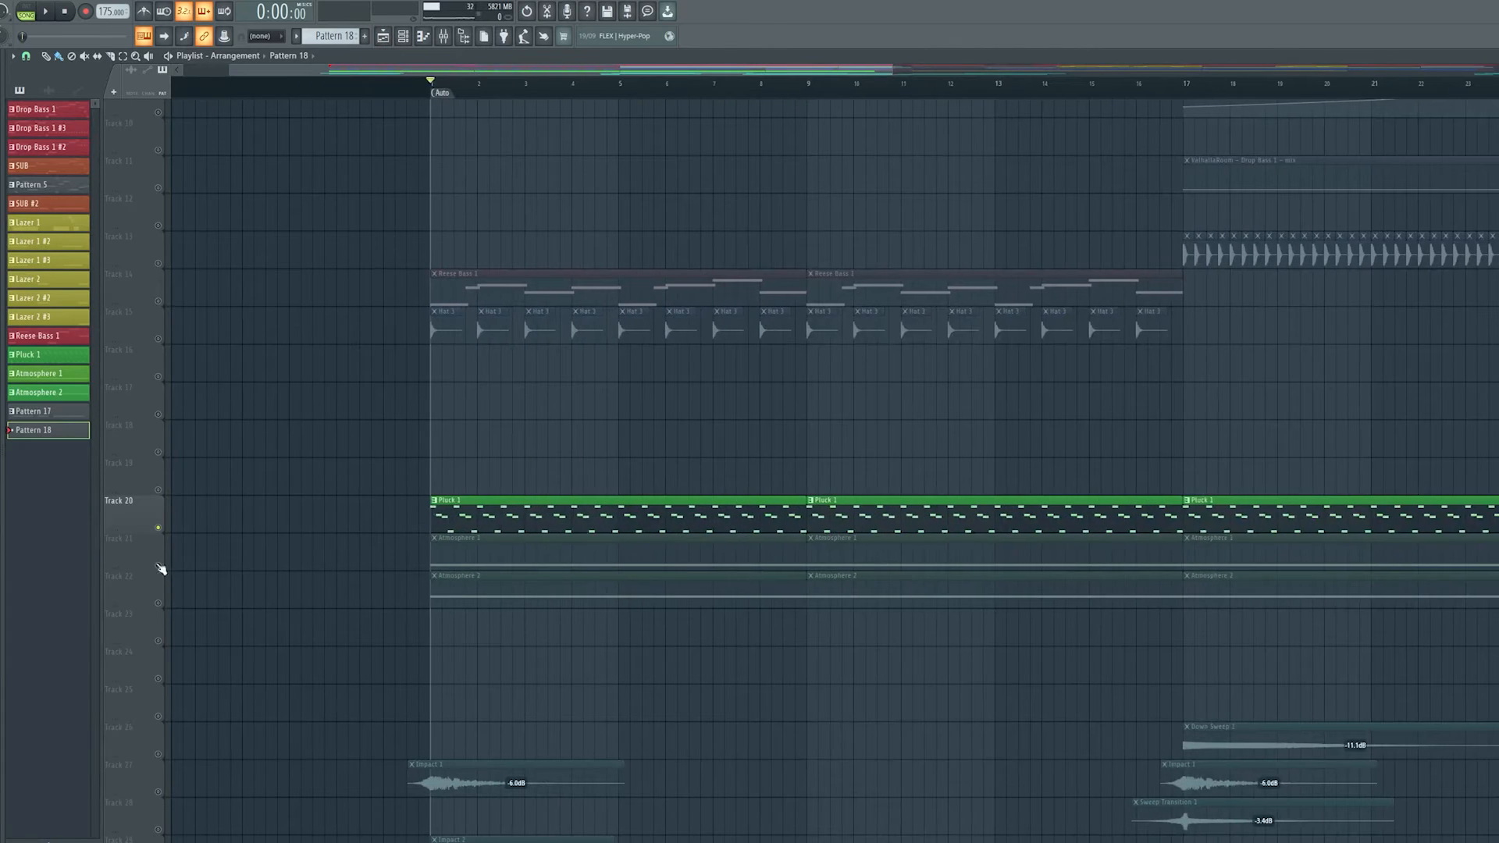
With only Track 21 audible, show Atmosphere 1's Pigments instrument, play the pattern, stop and close the plugin.
{"action": "left_click", "coordinate": [403, 36]}
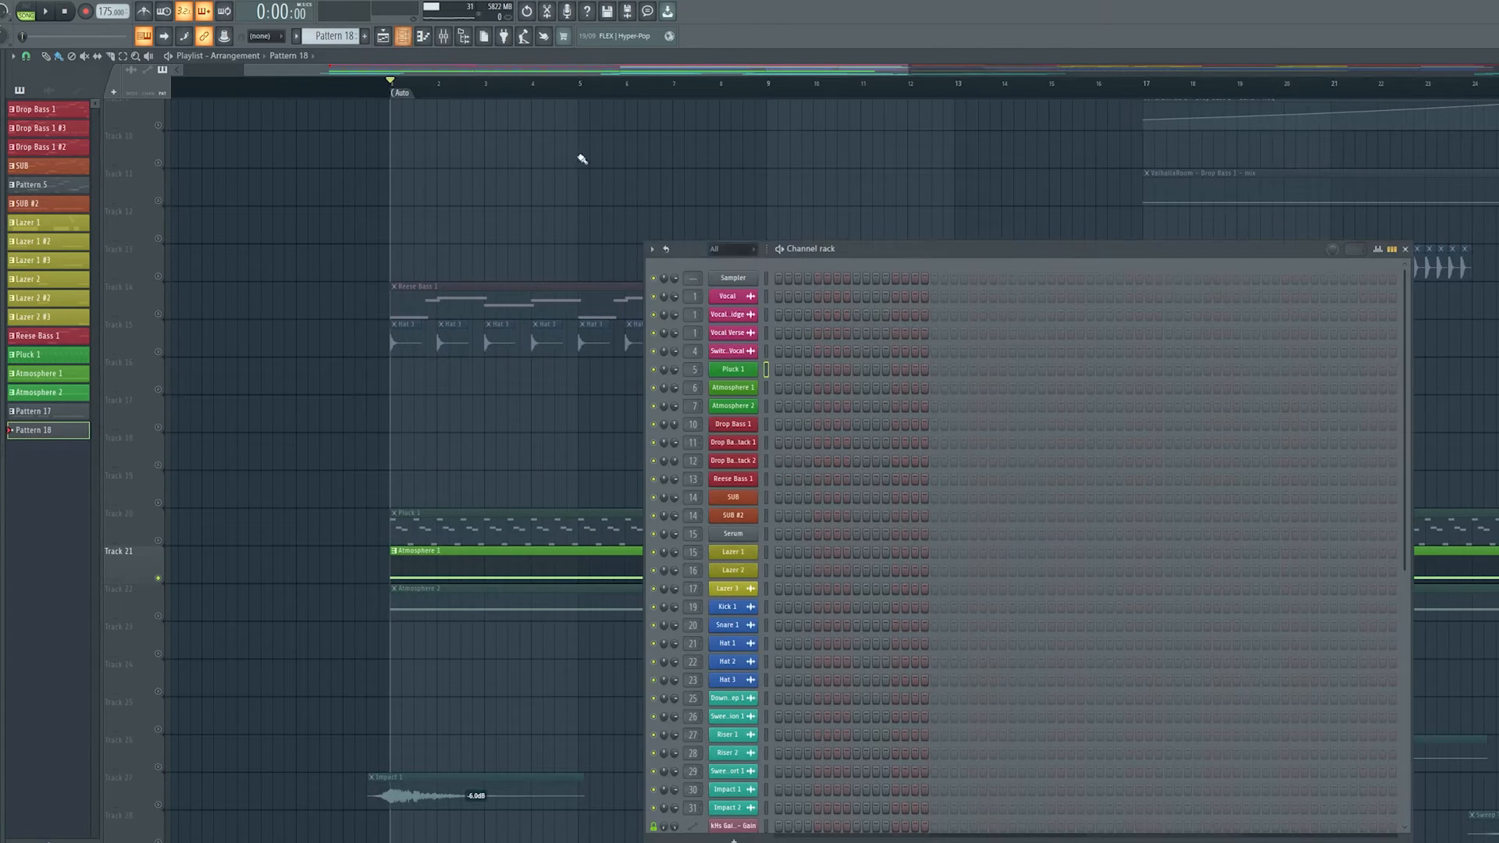
{"action": "left_click", "coordinate": [752, 388]}
{"action": "left_click_drag", "start_coordinate": [663, 261], "coordinate": [973, 221]}
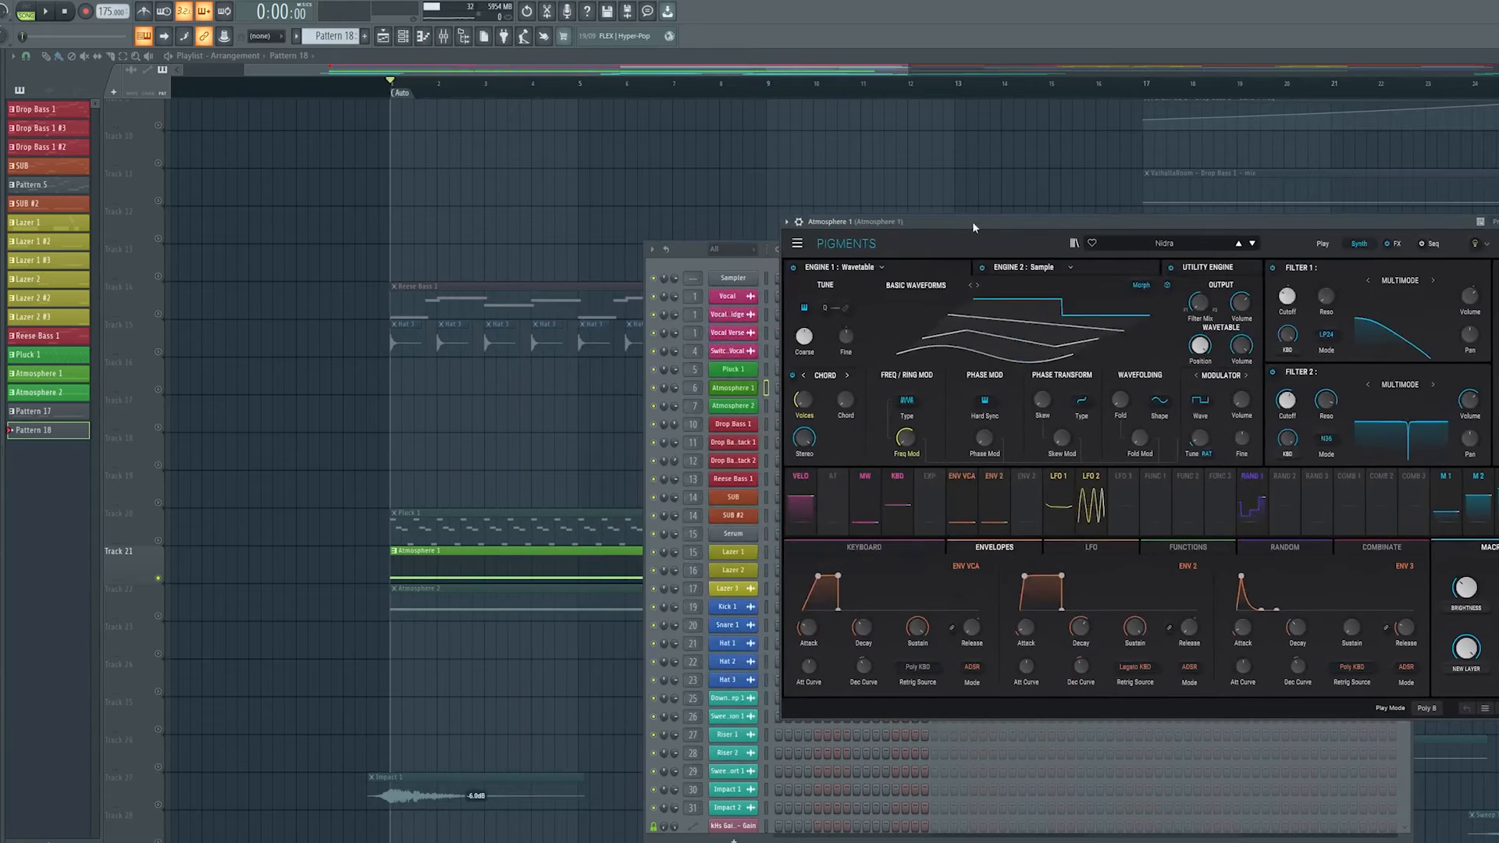
{"action": "left_click_drag", "start_coordinate": [1075, 223], "coordinate": [1109, 288]}
{"action": "key", "text": "space"}
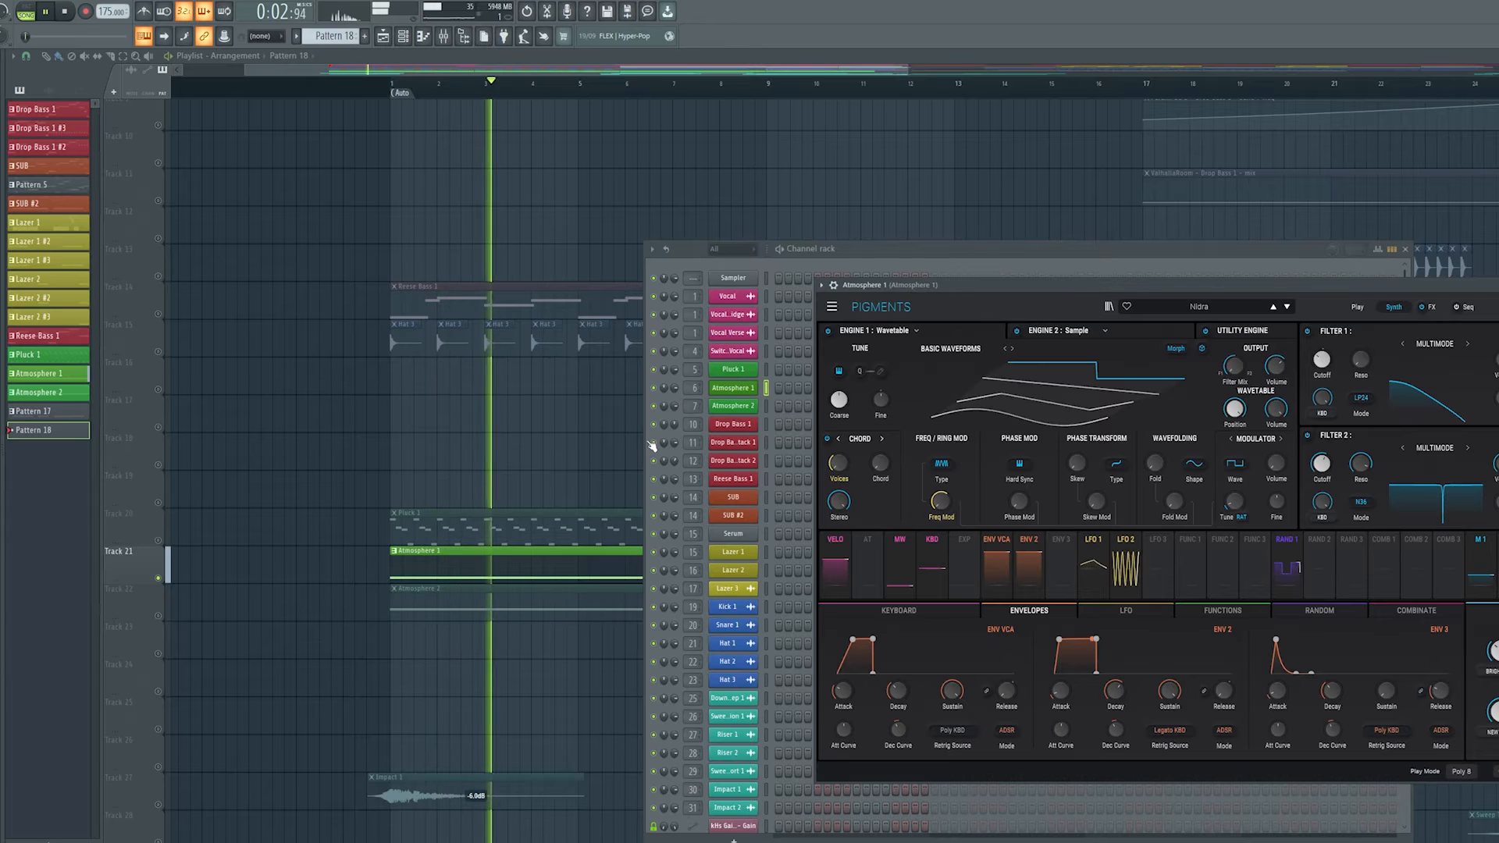
{"action": "key", "text": "F12"}
{"action": "key", "text": "space"}
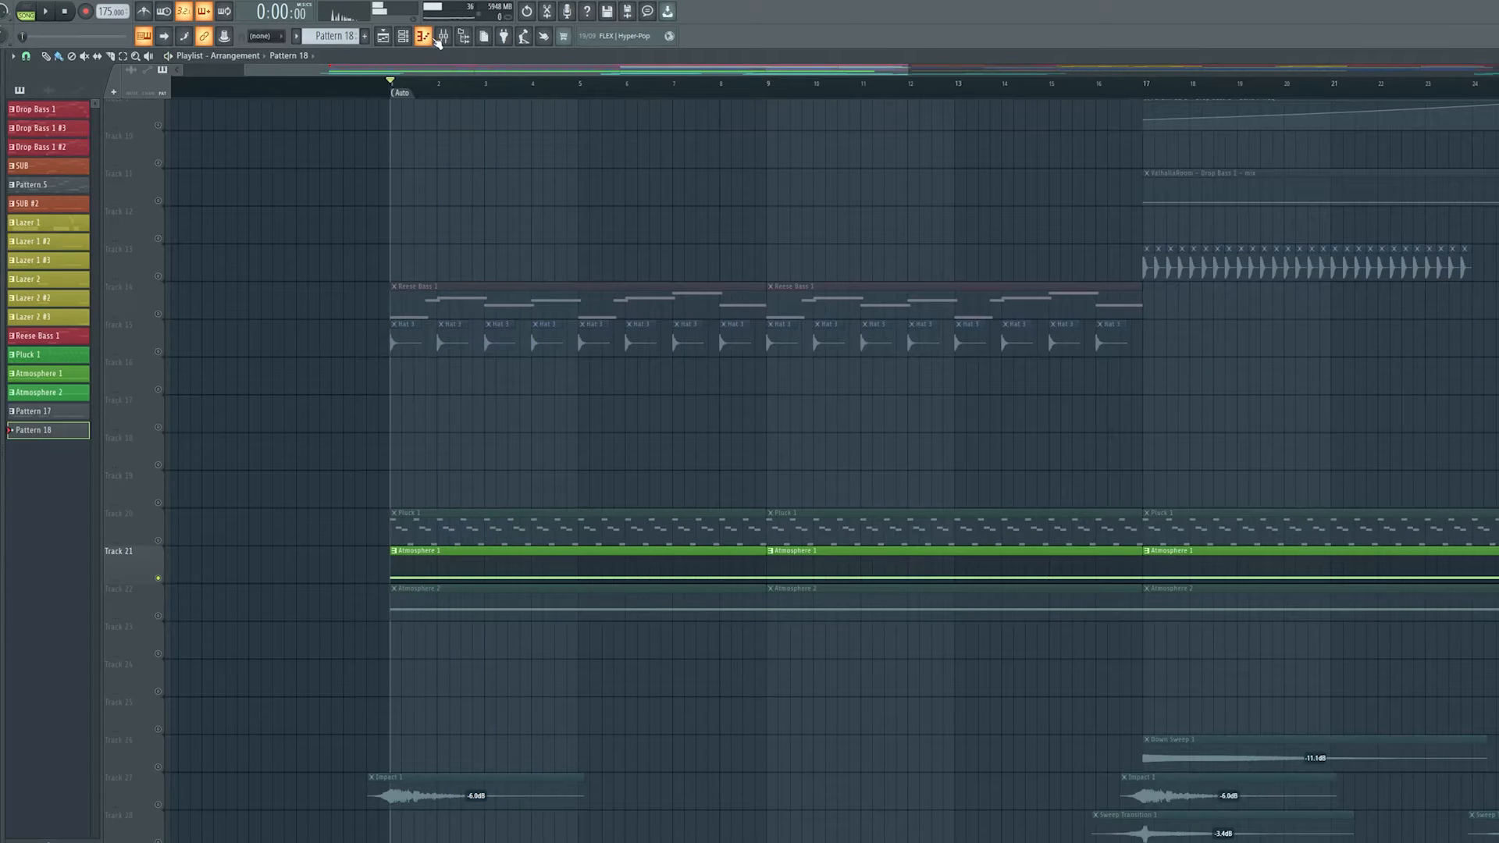
Solo Track 22, play Atmosphere 2 with its Aura Cloudiness instrument showing, and return to the playlist with playback stopped.
{"action": "left_click_drag", "start_coordinate": [390, 511], "coordinate": [315, 459]}
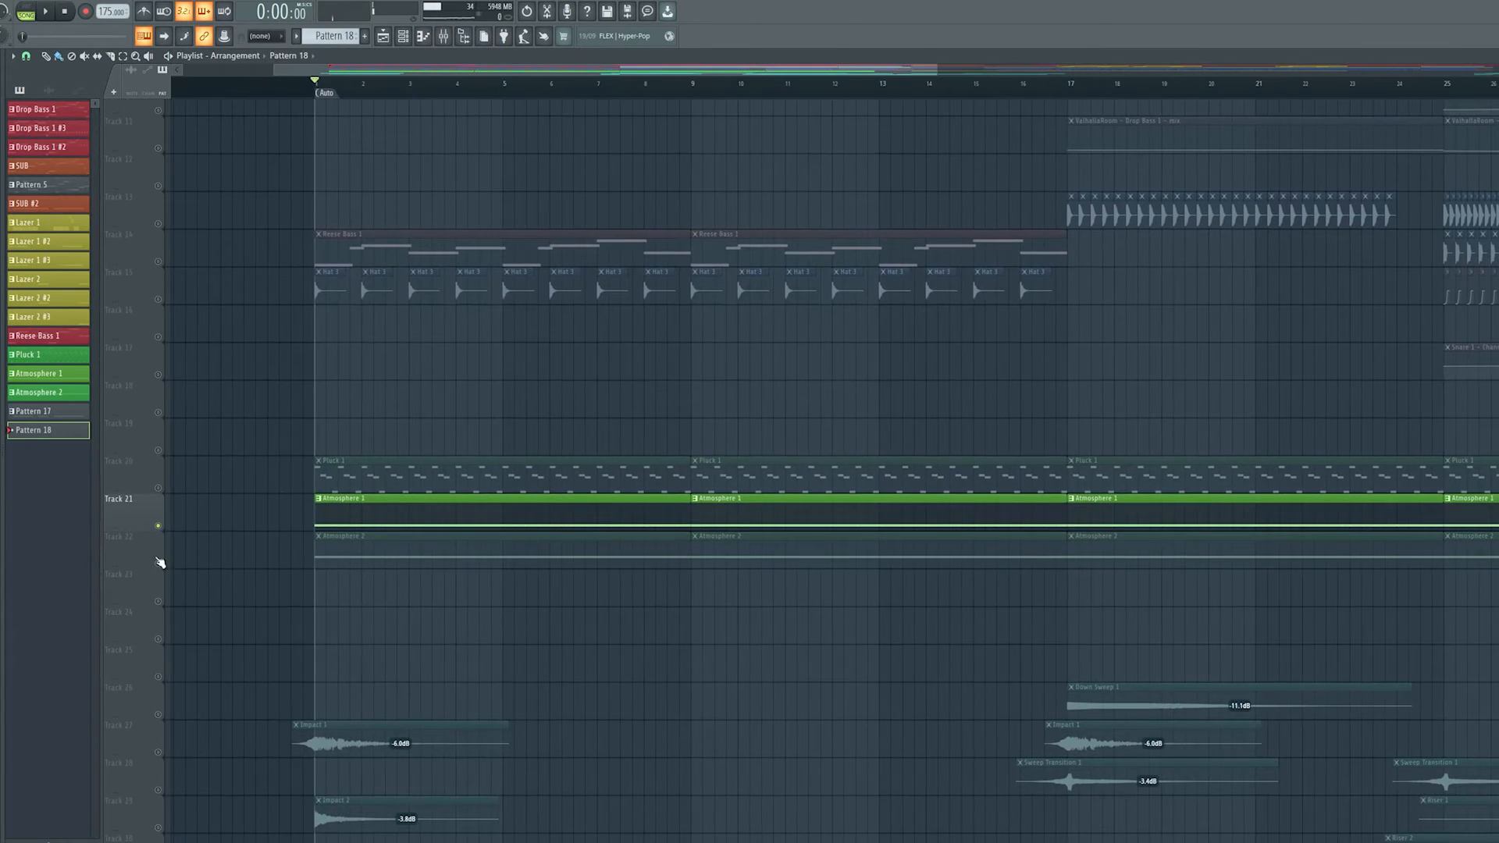
{"action": "right_click", "coordinate": [158, 562]}
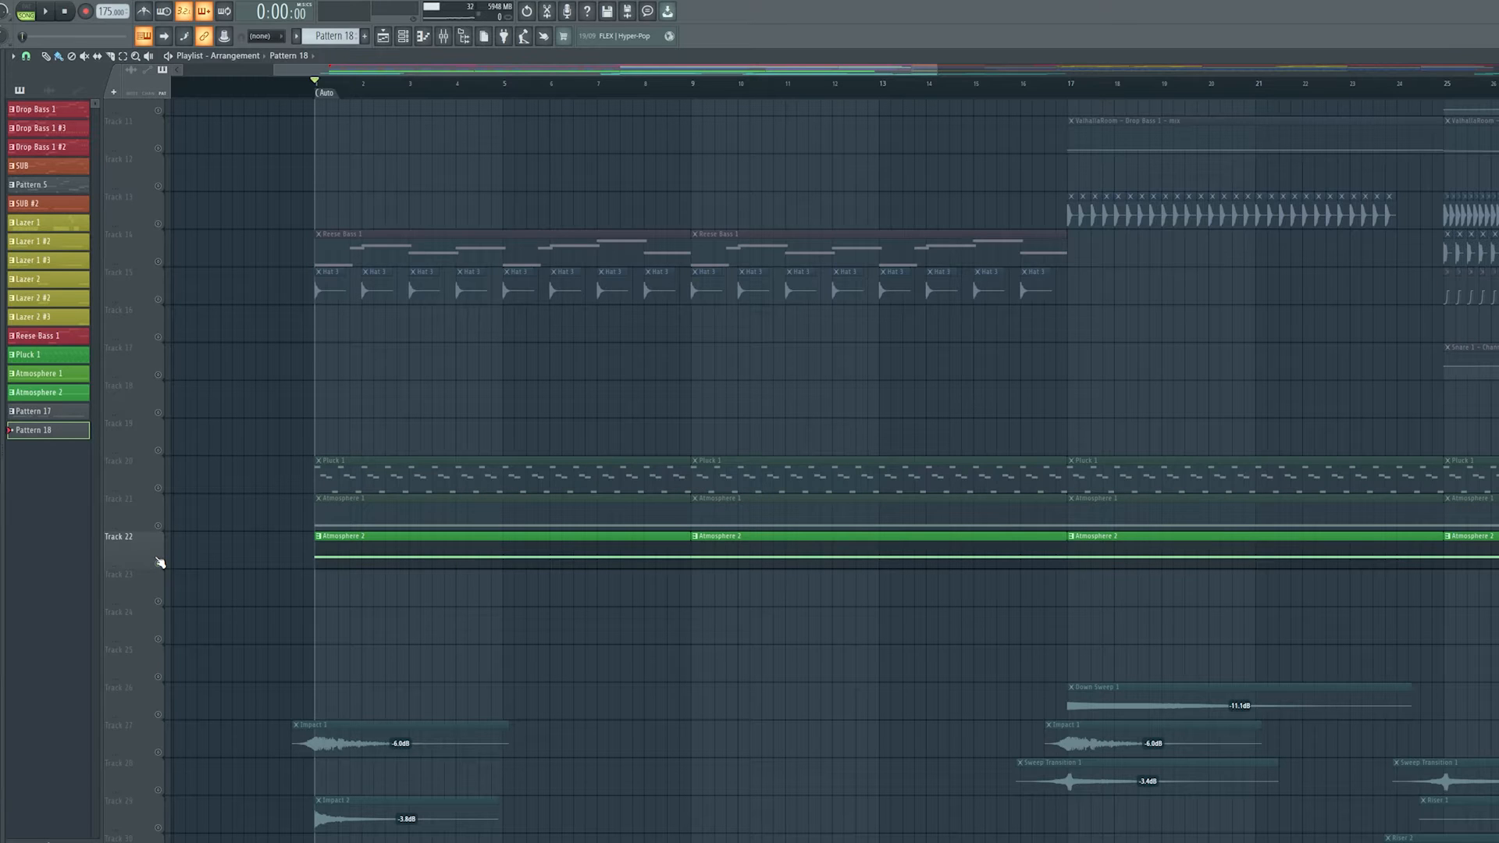
{"action": "left_click", "coordinate": [403, 38]}
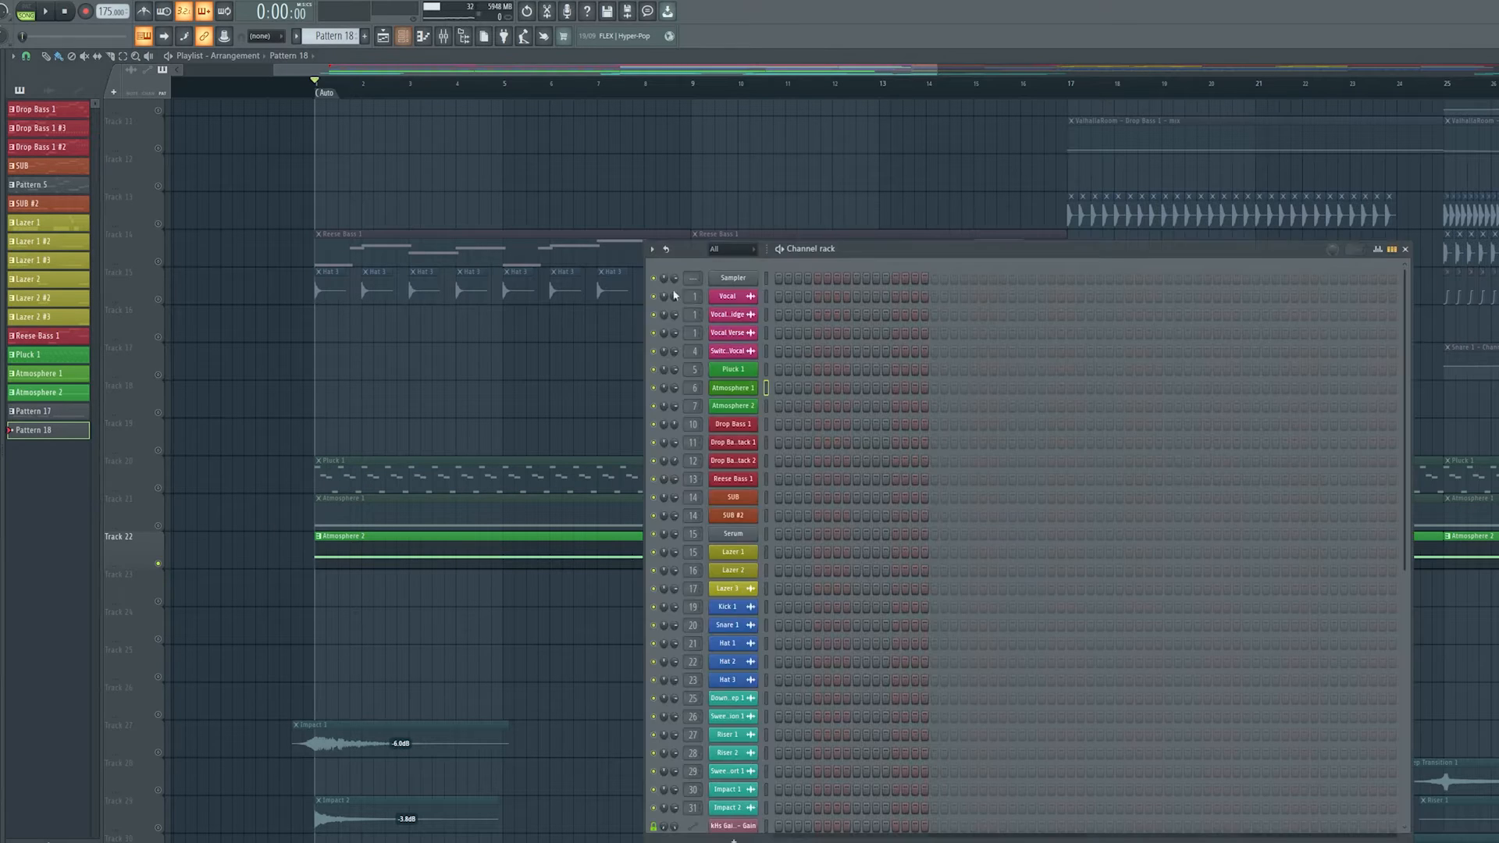
{"action": "left_click", "coordinate": [733, 406]}
{"action": "left_click_drag", "start_coordinate": [1023, 207], "coordinate": [1057, 214]}
{"action": "key", "text": "space"}
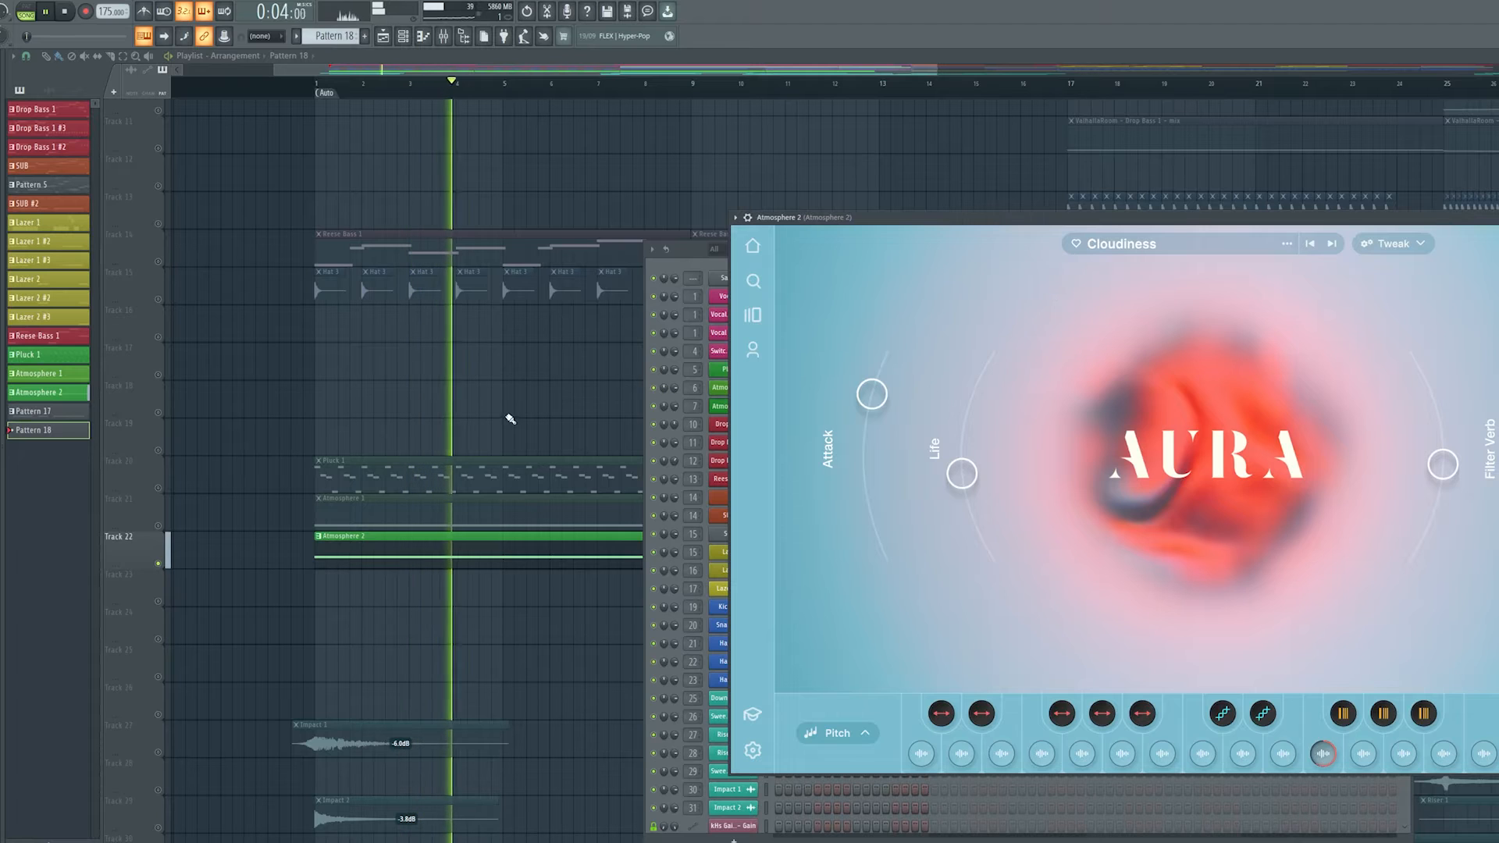
{"action": "left_click", "coordinate": [156, 496]}
{"action": "key", "text": "space"}
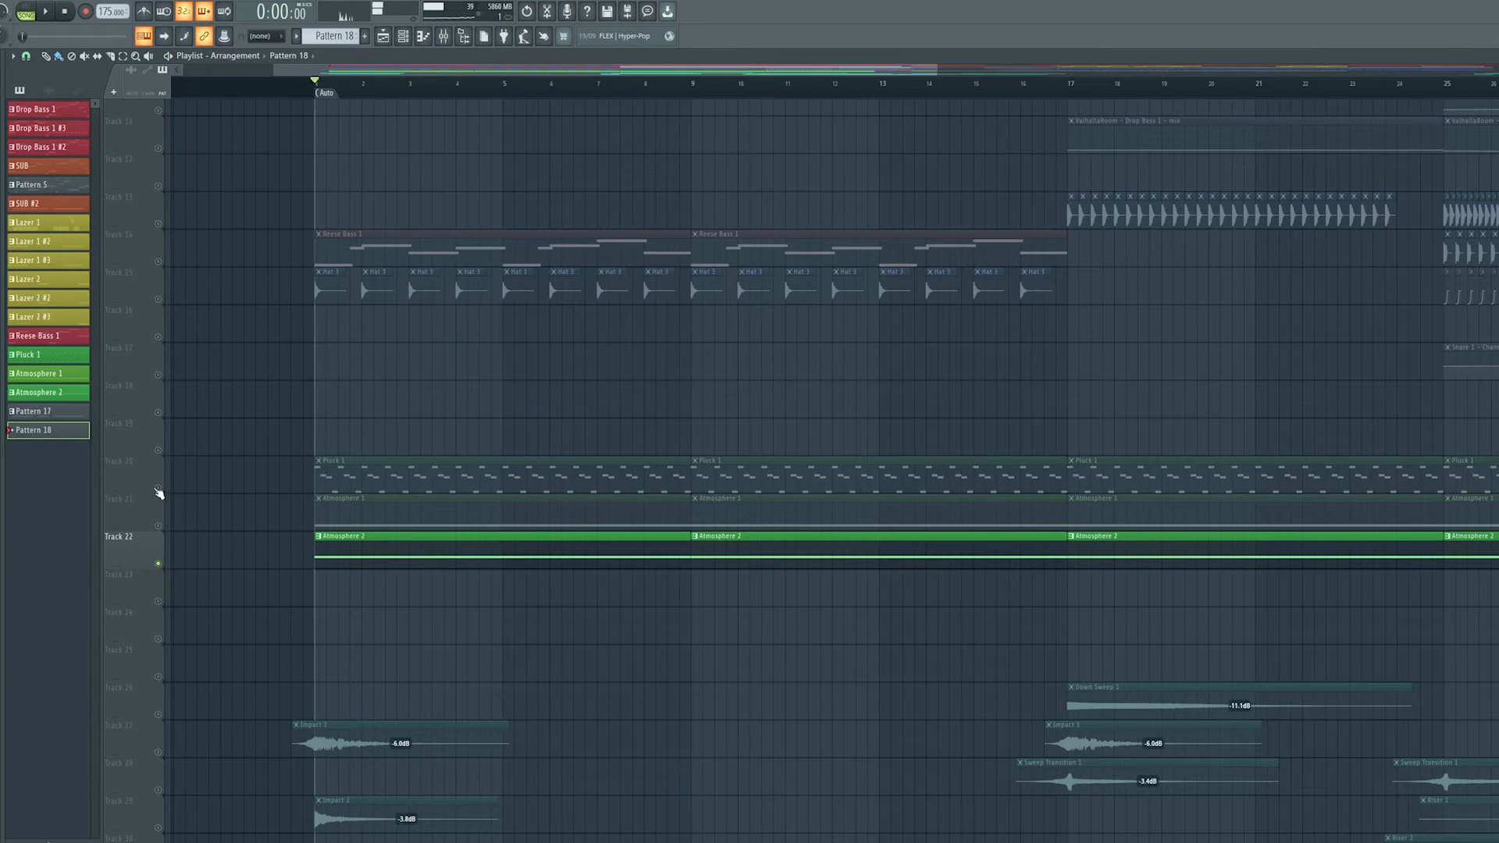
Unmute Tracks 20 and 21 alongside Track 22, play the pluck and both atmospheres together and stop.
{"action": "left_click", "coordinate": [158, 490]}
{"action": "left_click", "coordinate": [158, 527]}
{"action": "scroll", "coordinate": [437, 503], "scroll_direction": "up", "scroll_amount": 1}
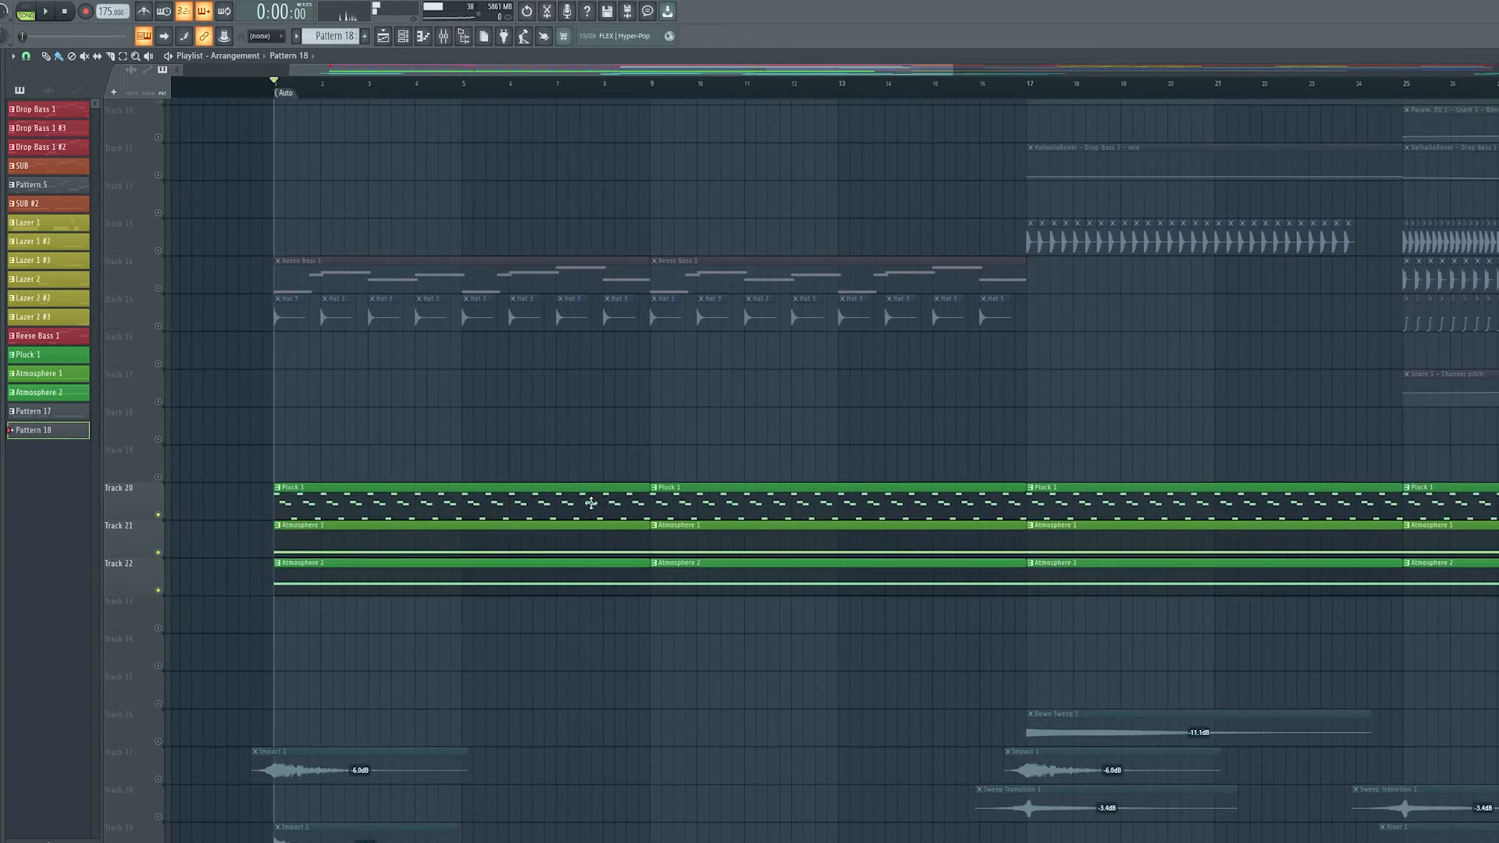
{"action": "key", "text": "space"}
{"action": "scroll", "coordinate": [586, 469], "scroll_direction": "left", "scroll_amount": 1}
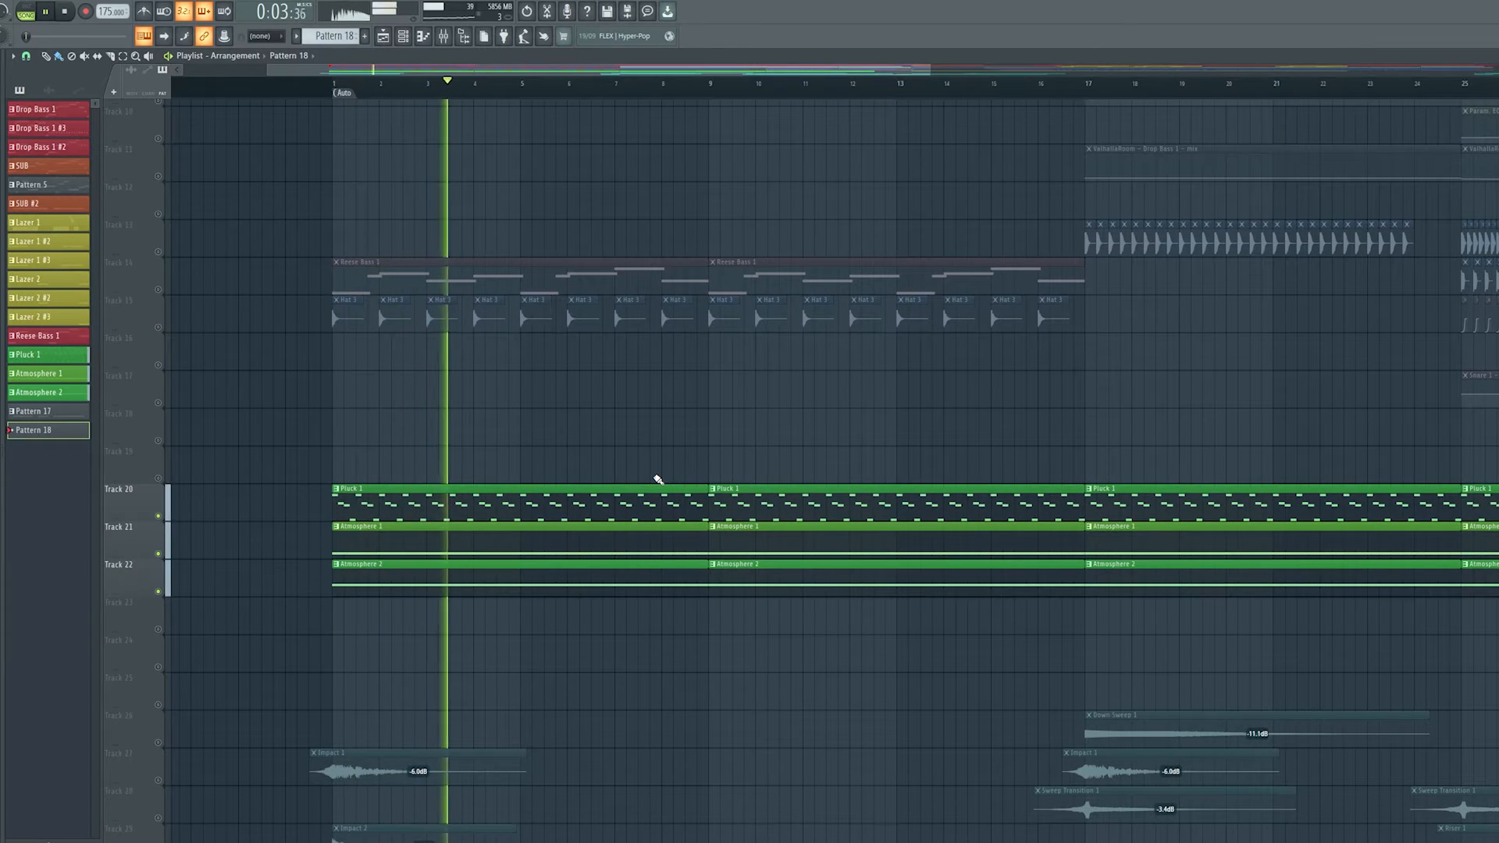
{"action": "key", "text": "space"}
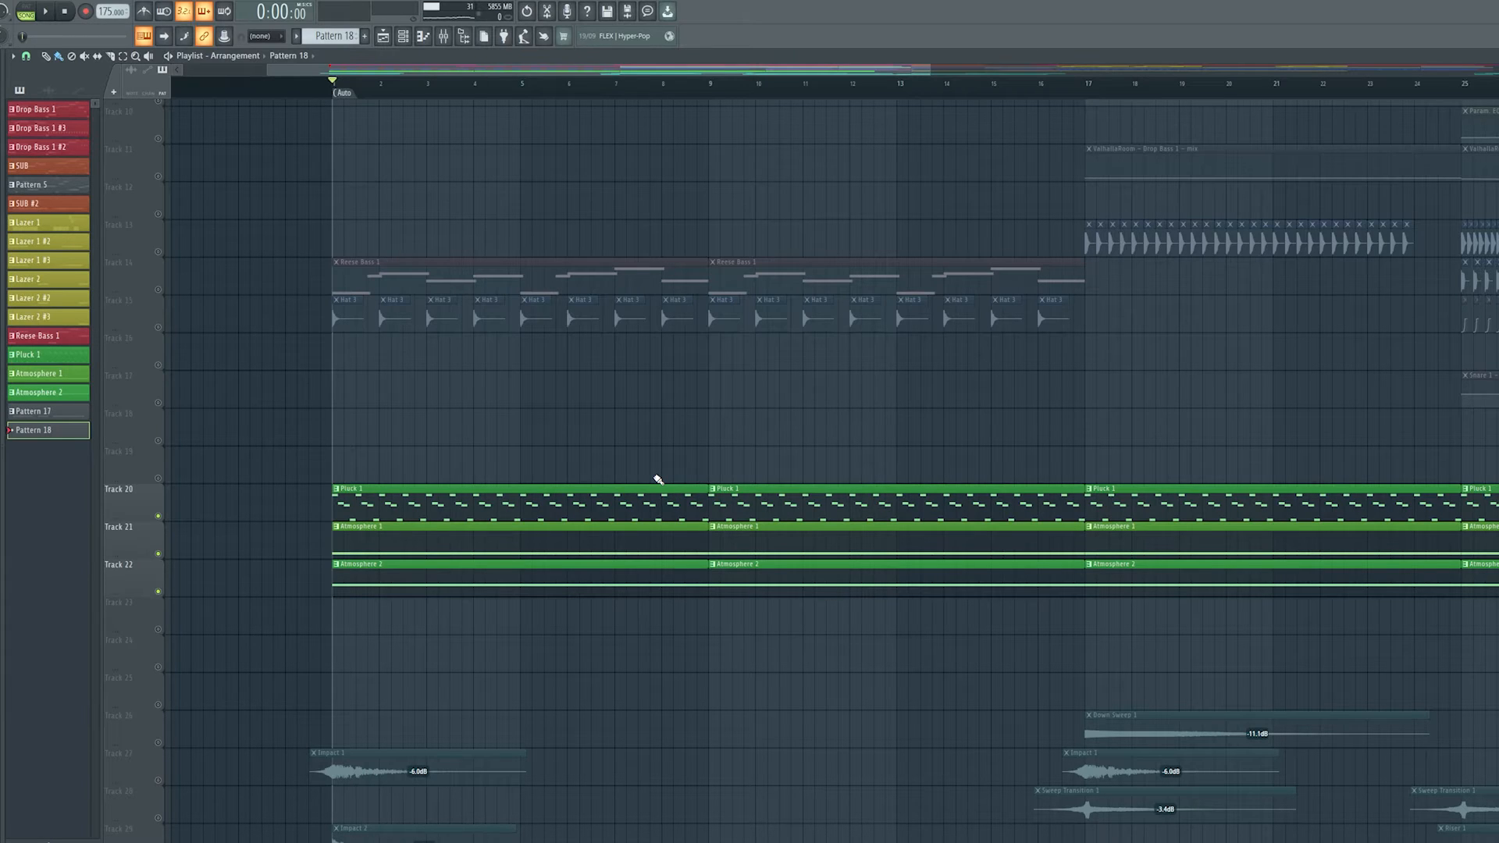
Leave only the effects on Tracks 26, 27, 28, 29 and 31 unmuted.
{"action": "scroll", "coordinate": [658, 479], "scroll_direction": "down", "scroll_amount": 4}
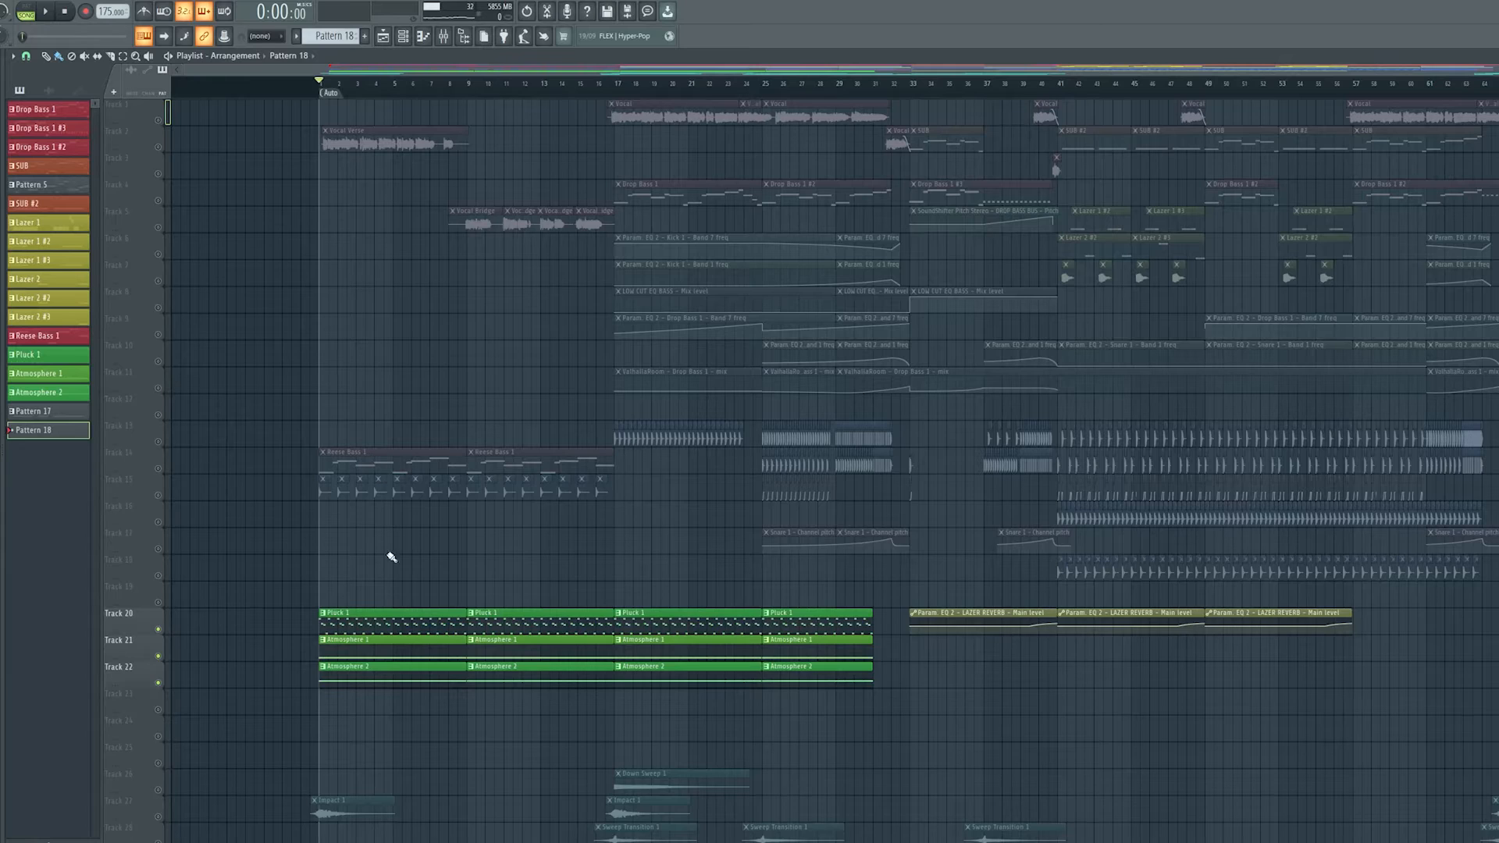
{"action": "scroll", "coordinate": [391, 559], "scroll_direction": "down", "scroll_amount": 3}
{"action": "left_click", "coordinate": [164, 644]}
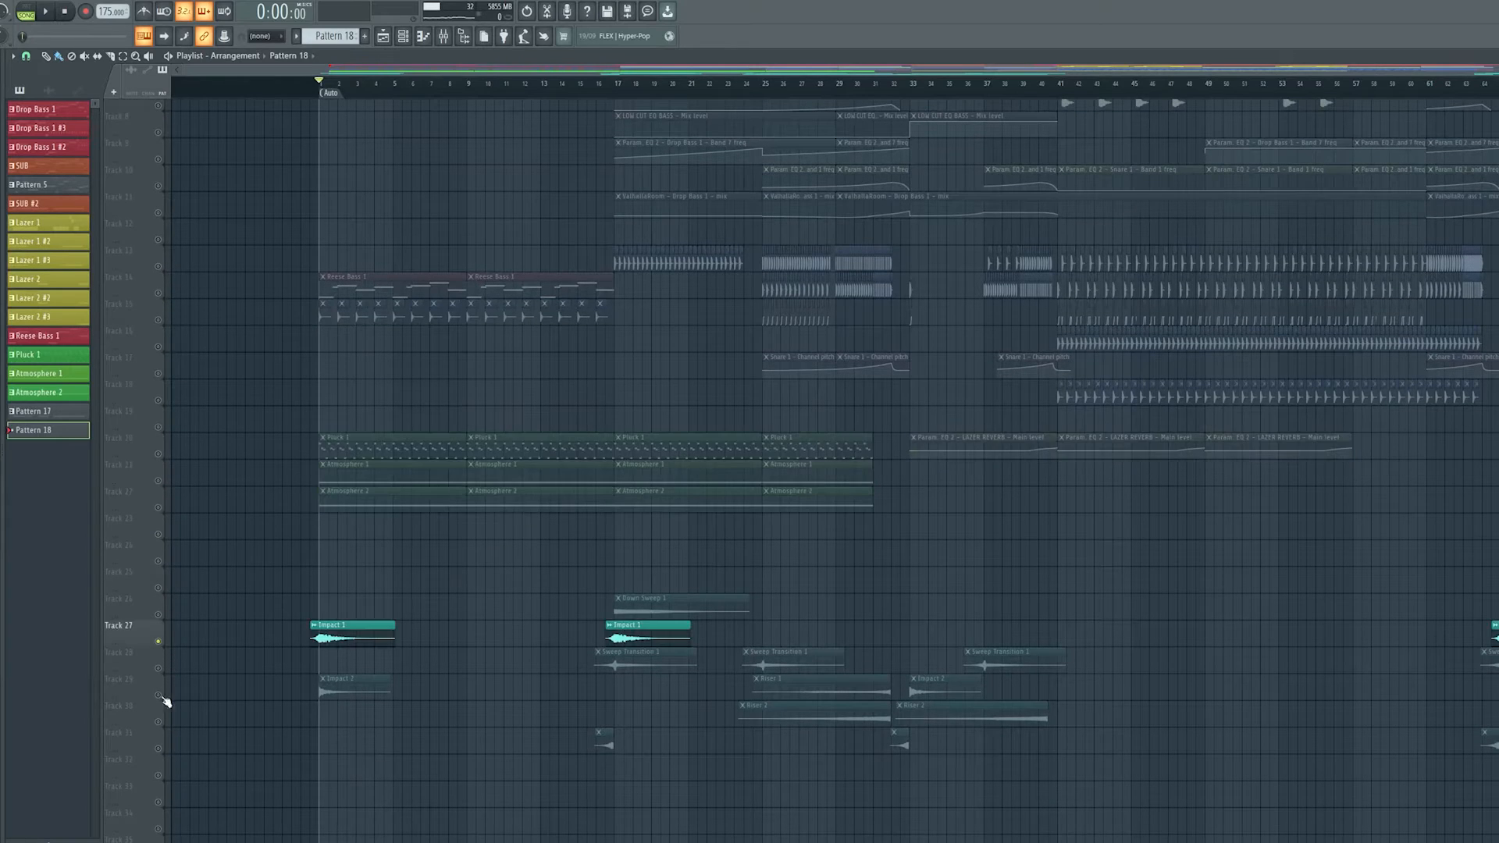
{"action": "left_click", "coordinate": [160, 695]}
{"action": "left_click", "coordinate": [160, 668]}
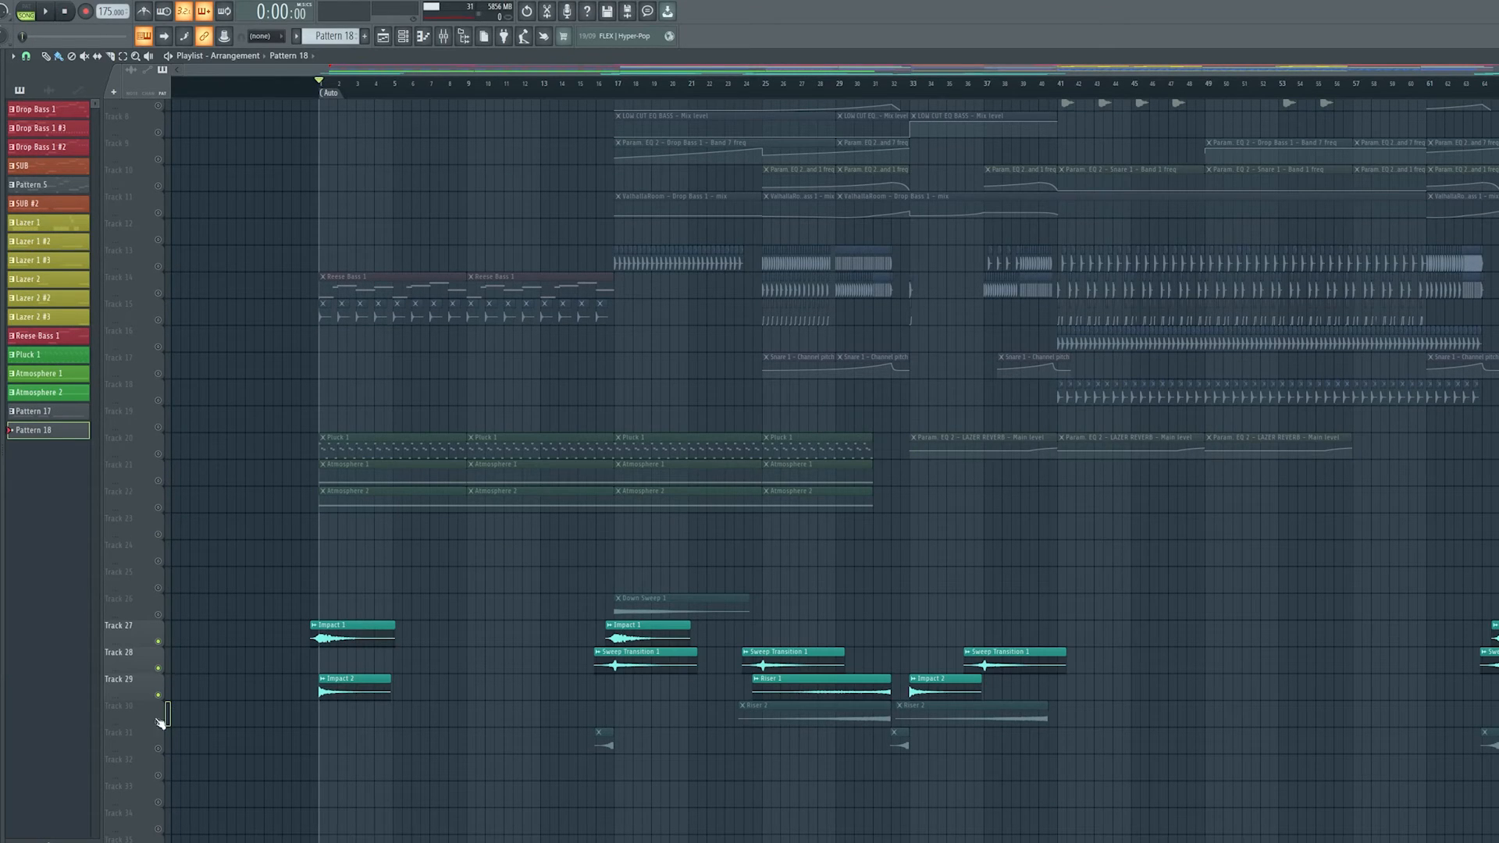
{"action": "left_click", "coordinate": [159, 749]}
{"action": "left_click", "coordinate": [158, 615]}
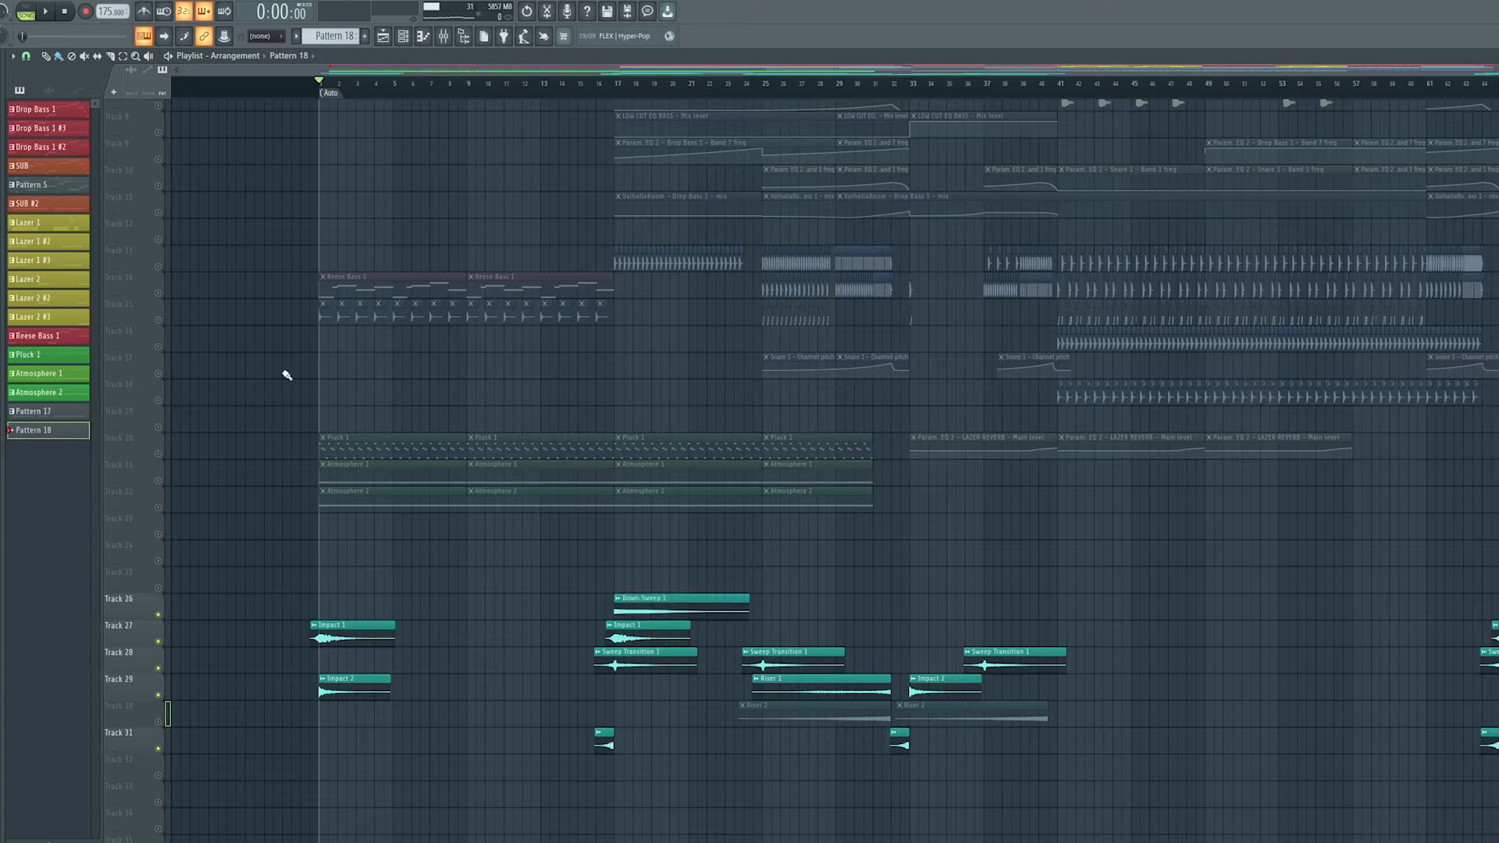
Play the Impact 1 and Impact 2 clips from just before bar 1, comparing them by muting and unmuting individual clips.
{"action": "scroll", "coordinate": [248, 451], "scroll_direction": "up", "scroll_amount": 3}
{"action": "left_click", "coordinate": [447, 84]}
{"action": "mouse_move", "coordinate": [563, 554]}
{"action": "left_mouse_down"}
{"action": "mouse_move", "coordinate": [637, 666]}
{"action": "mouse_move", "coordinate": [653, 602]}
{"action": "mouse_move", "coordinate": [636, 559]}
{"action": "mouse_move", "coordinate": [574, 530]}
{"action": "left_mouse_up"}
{"action": "key", "text": "space"}
{"action": "key", "text": "space"}
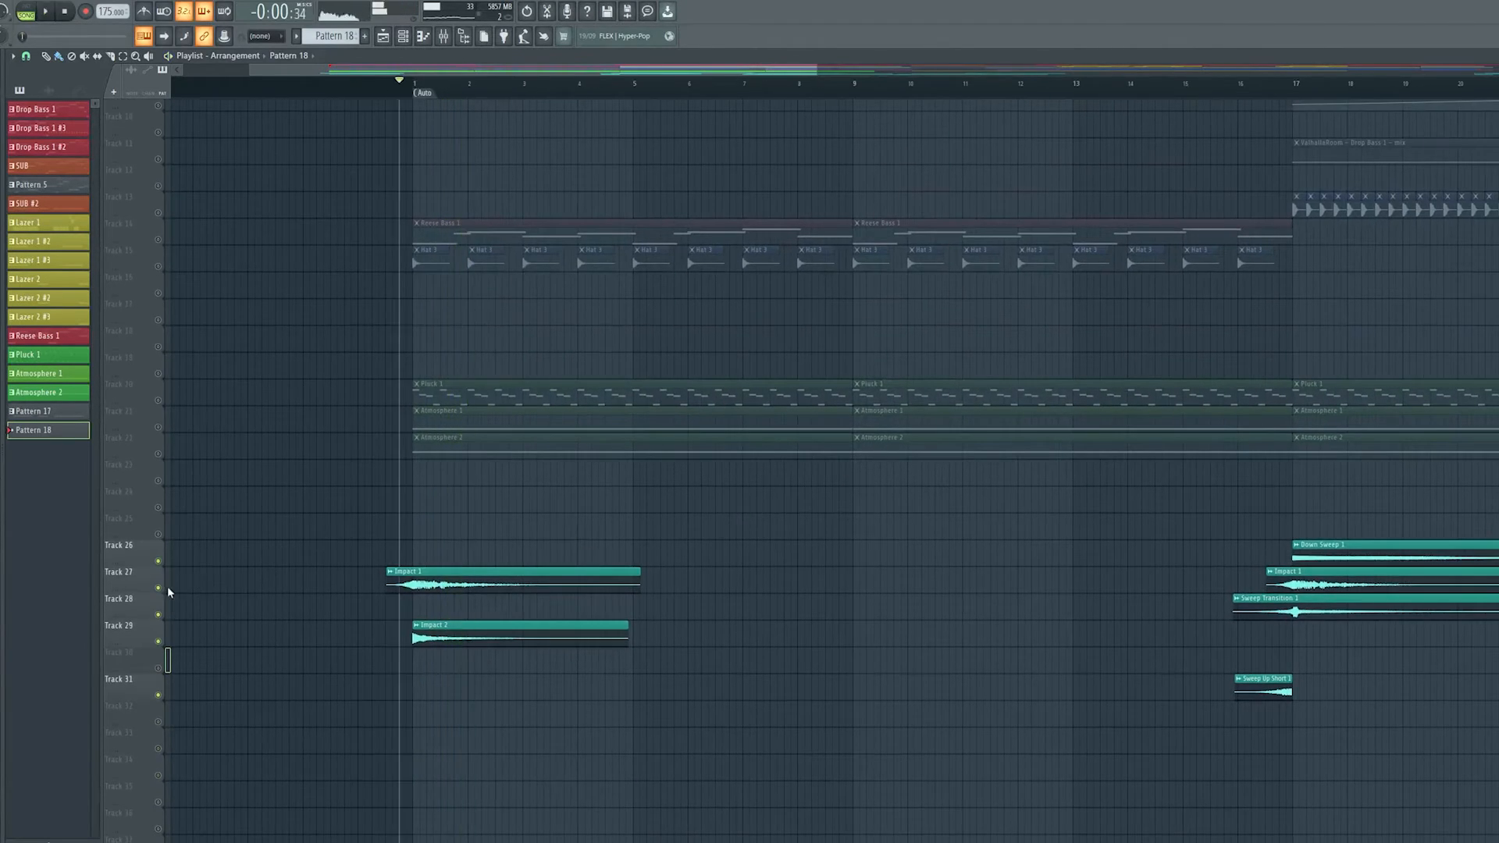
{"action": "key", "text": "space"}
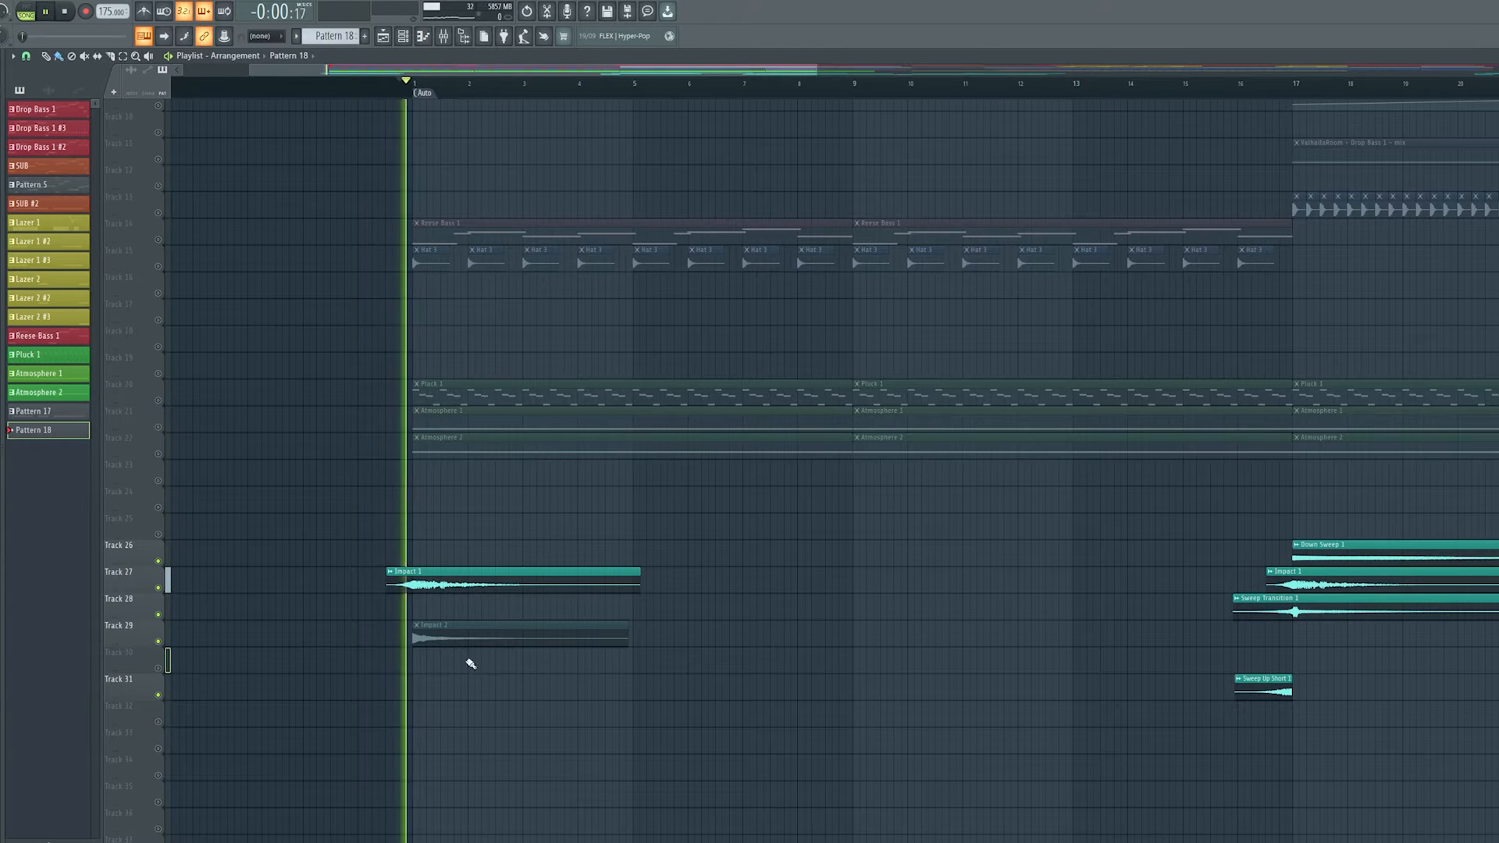
{"action": "key", "text": "space"}
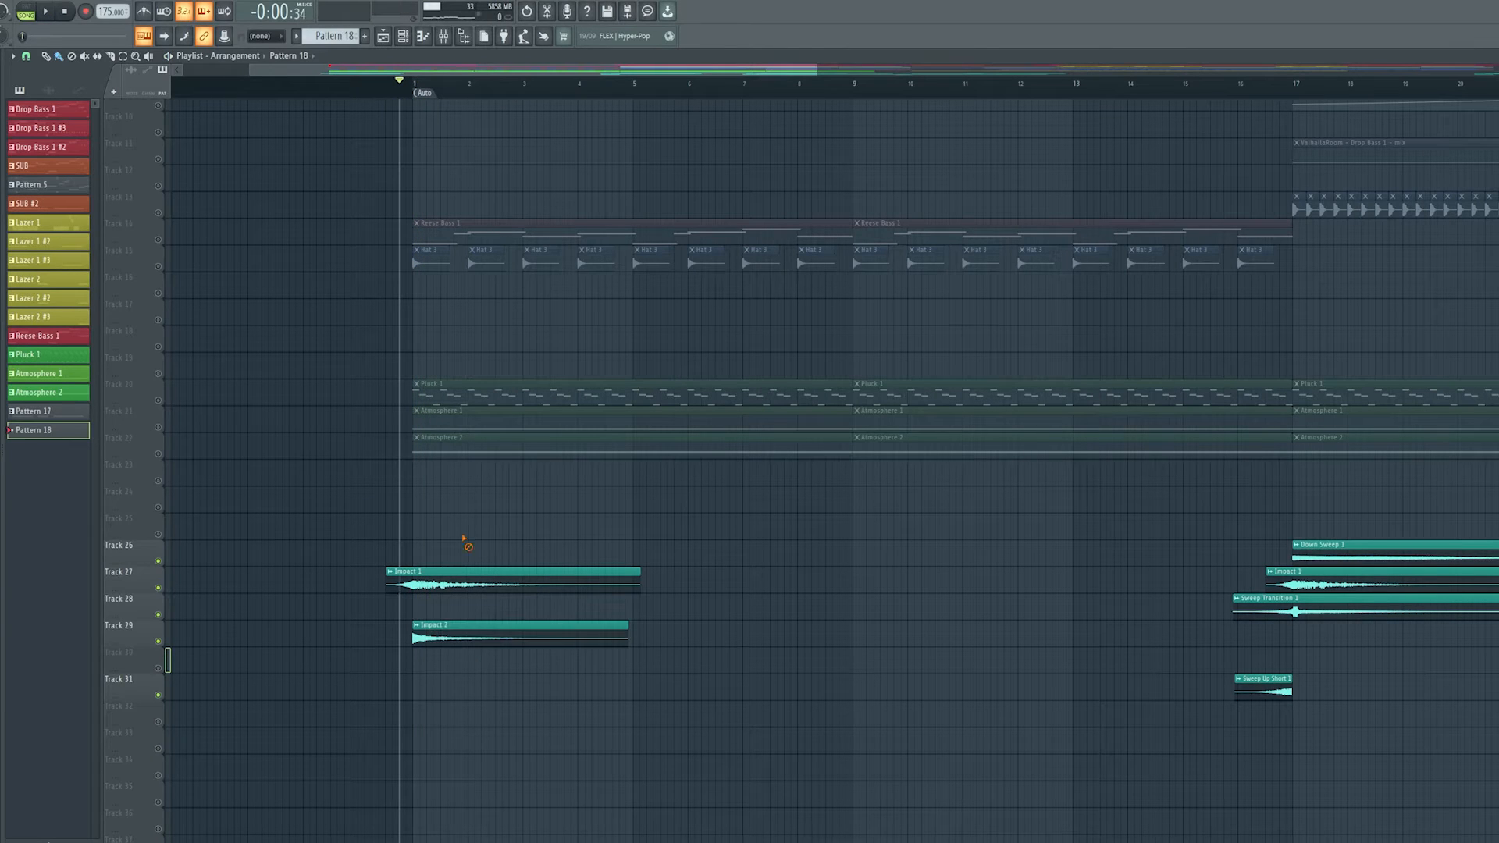
{"action": "right_click", "coordinate": [470, 580], "text": "alt"}
{"action": "key", "text": "space"}
{"action": "left_click_drag", "start_coordinate": [493, 620], "coordinate": [395, 636]}
{"action": "key", "text": "space"}
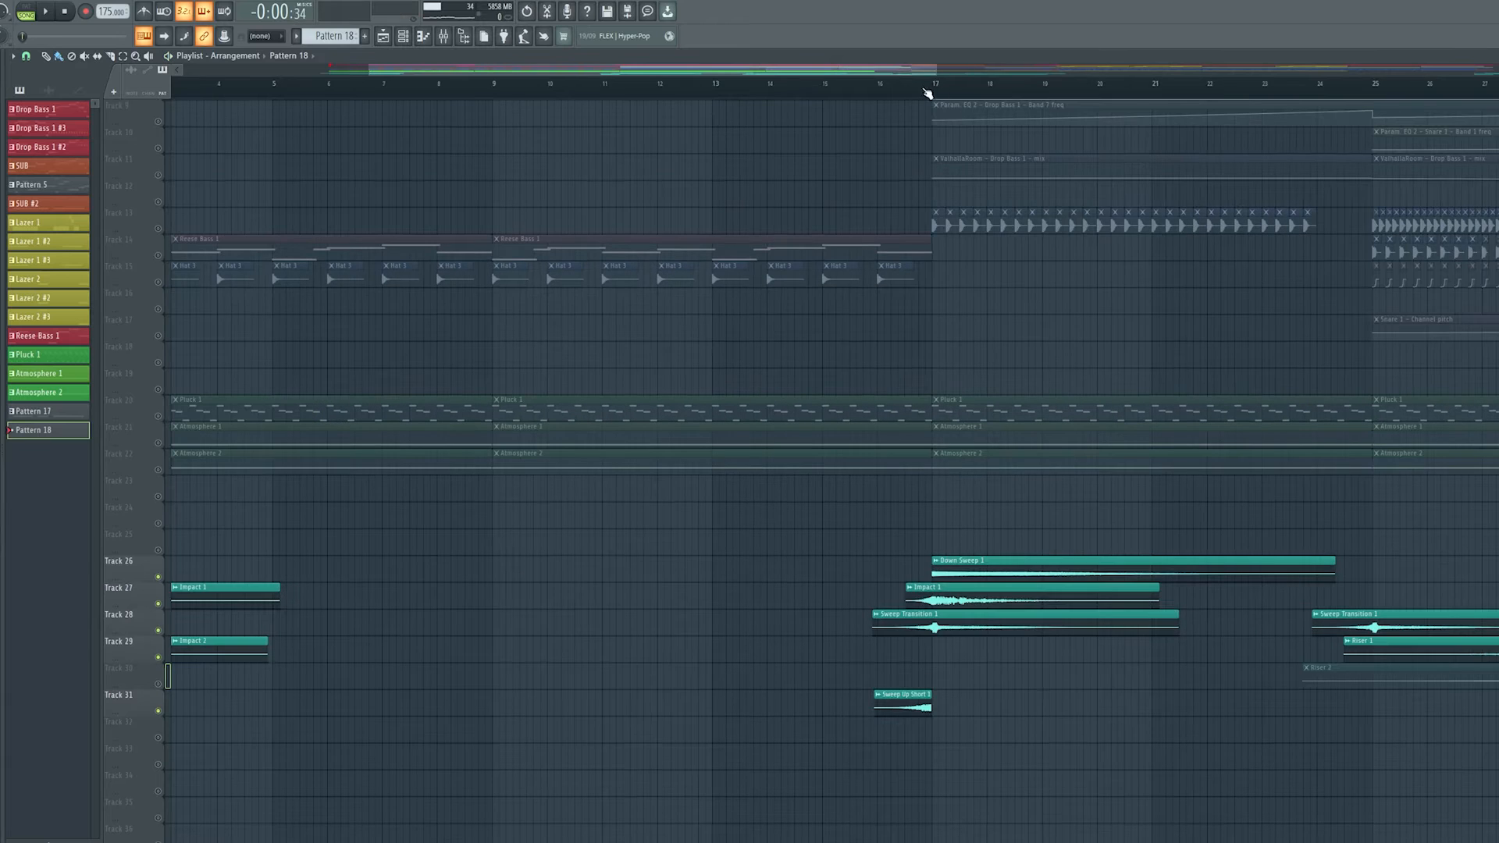
Play the Down Sweep, Impact, Sweep Transition and Sweep Up Short clips from just before bar 17 and stop.
{"action": "left_click_drag", "start_coordinate": [892, 88], "coordinate": [885, 88]}
{"action": "scroll", "coordinate": [1047, 695], "scroll_direction": "up", "scroll_amount": 3}
{"action": "left_click_drag", "start_coordinate": [947, 698], "coordinate": [800, 715]}
{"action": "scroll", "coordinate": [719, 559], "scroll_direction": "down", "scroll_amount": 3}
{"action": "left_click_drag", "start_coordinate": [751, 564], "coordinate": [676, 621]}
{"action": "left_click", "coordinate": [791, 525], "text": "ctrl"}
{"action": "left_click_drag", "start_coordinate": [802, 641], "coordinate": [693, 648]}
{"action": "left_click_drag", "start_coordinate": [793, 717], "coordinate": [645, 734]}
{"action": "left_click", "coordinate": [845, 713], "text": "ctrl"}
{"action": "left_click_drag", "start_coordinate": [843, 709], "coordinate": [737, 722]}
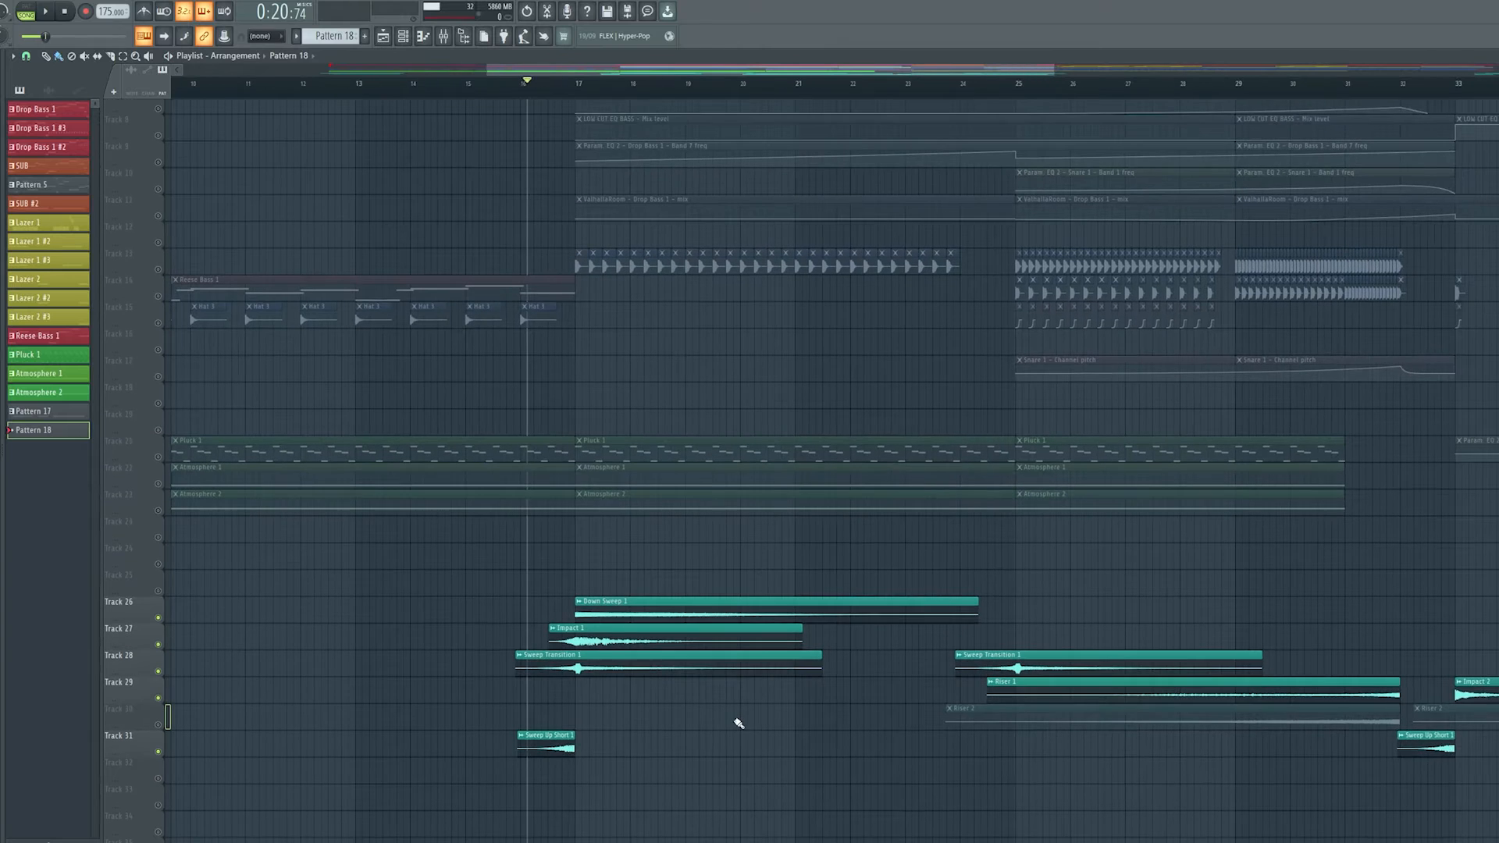
{"action": "key", "text": "space"}
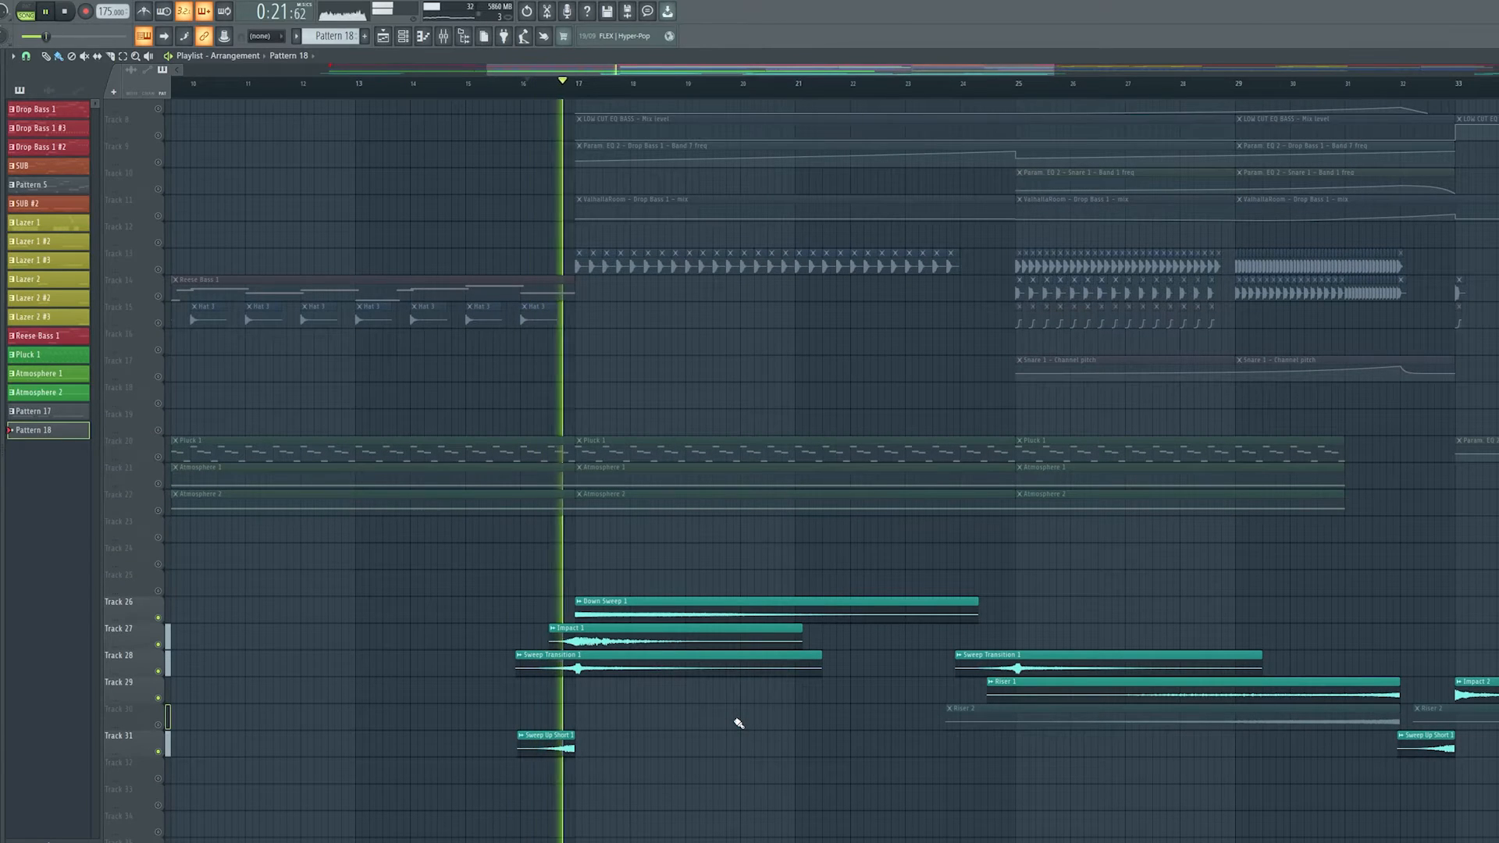
{"action": "left_click_drag", "start_coordinate": [737, 719], "coordinate": [788, 457]}
{"action": "left_click_drag", "start_coordinate": [857, 728], "coordinate": [811, 673]}
{"action": "key", "text": "space"}
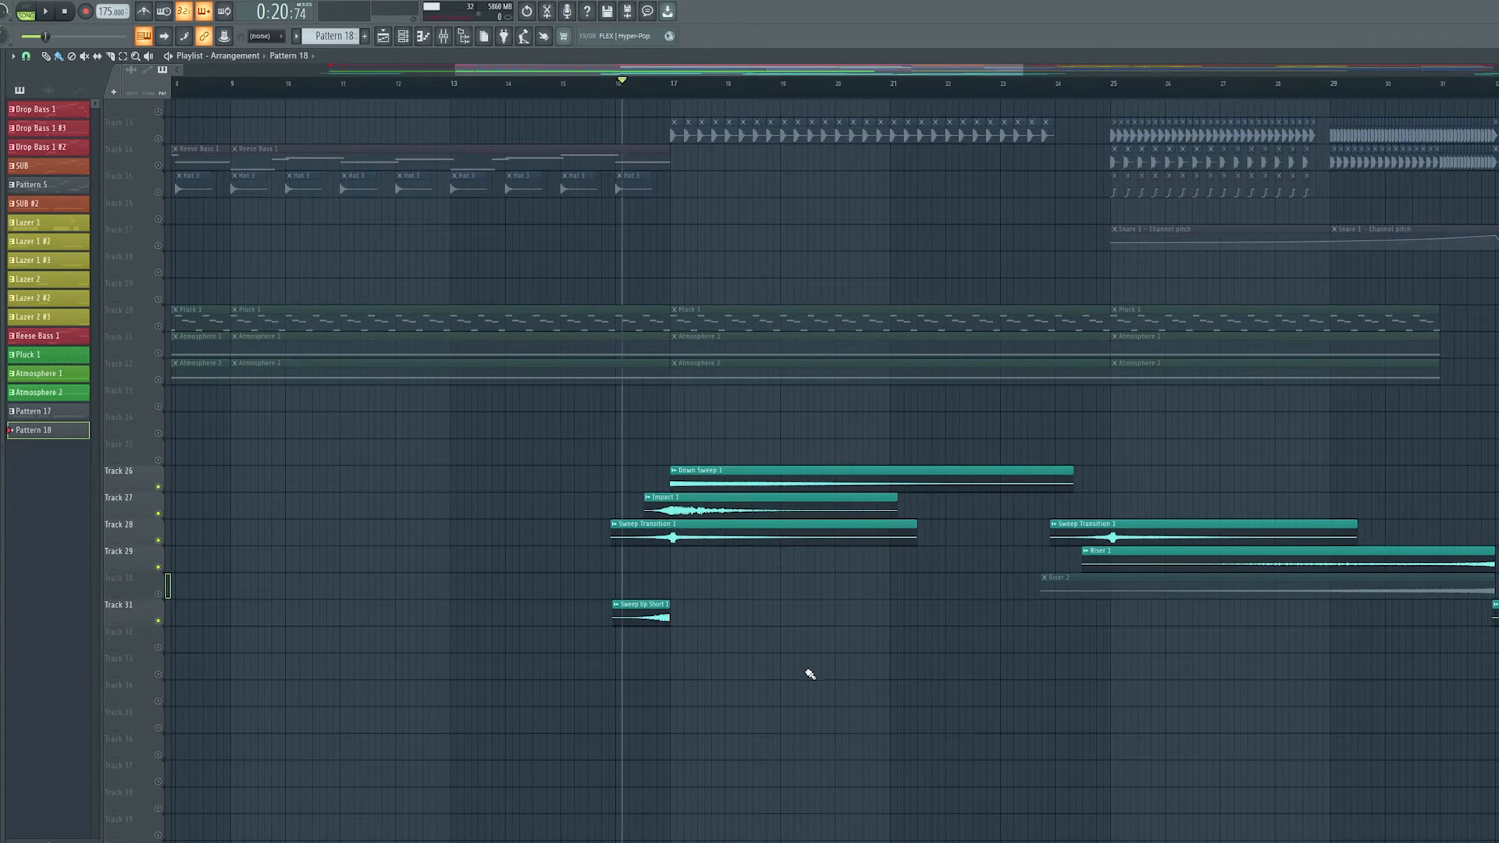
Solo Track 15, play the Hat 3 clips from bar 1, stop and examine their spacing up close.
{"action": "left_click_drag", "start_coordinate": [732, 659], "coordinate": [1249, 673]}
{"action": "right_click", "coordinate": [159, 496]}
{"action": "left_click", "coordinate": [389, 83]}
{"action": "left_click_drag", "start_coordinate": [639, 355], "coordinate": [596, 406]}
{"action": "key", "text": "space"}
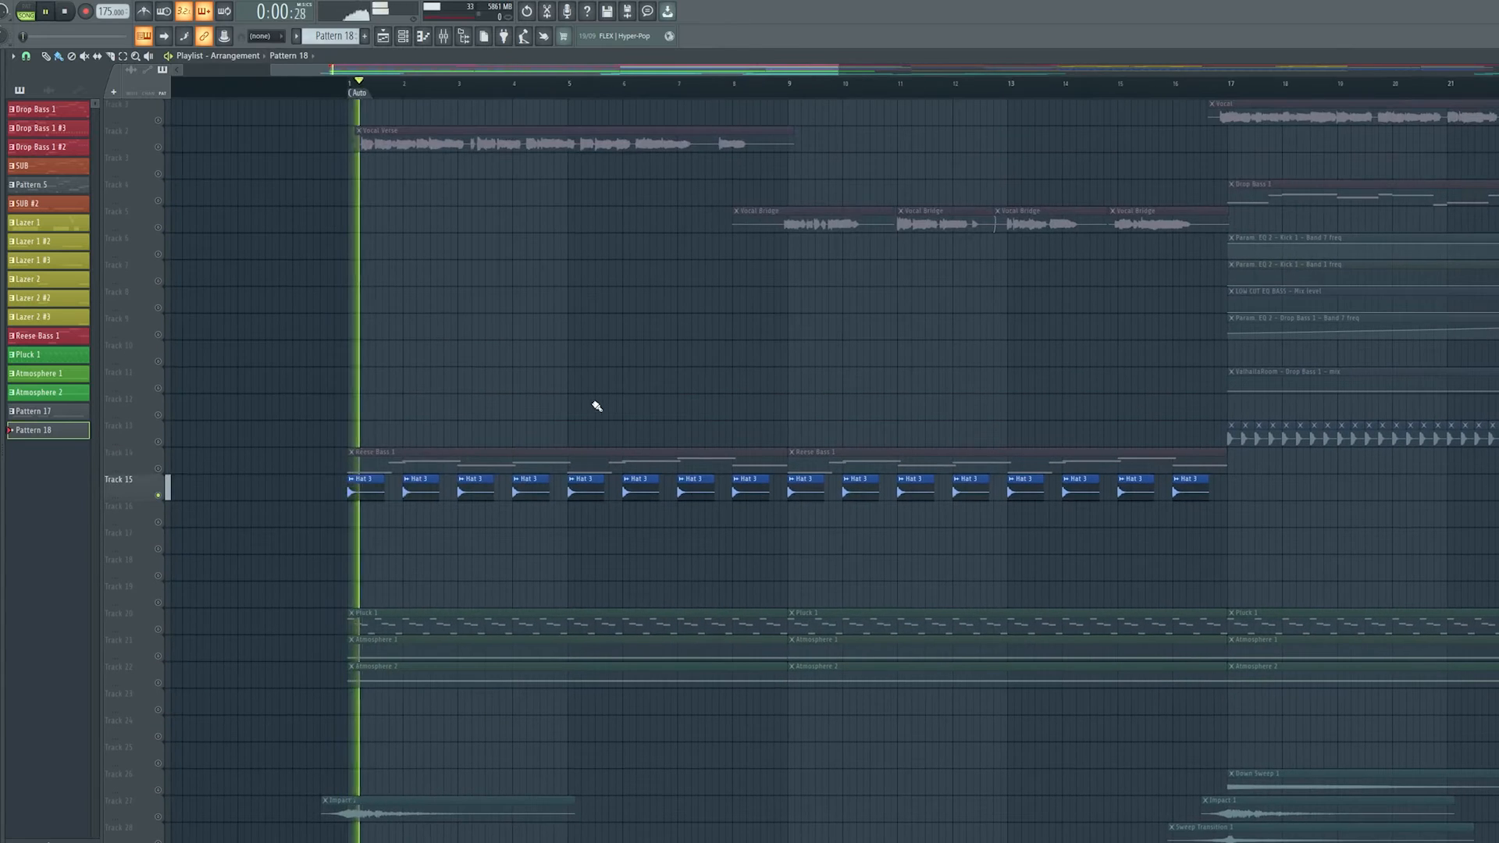
{"action": "scroll", "coordinate": [596, 406], "scroll_direction": "up", "scroll_amount": 2}
{"action": "key", "text": "space"}
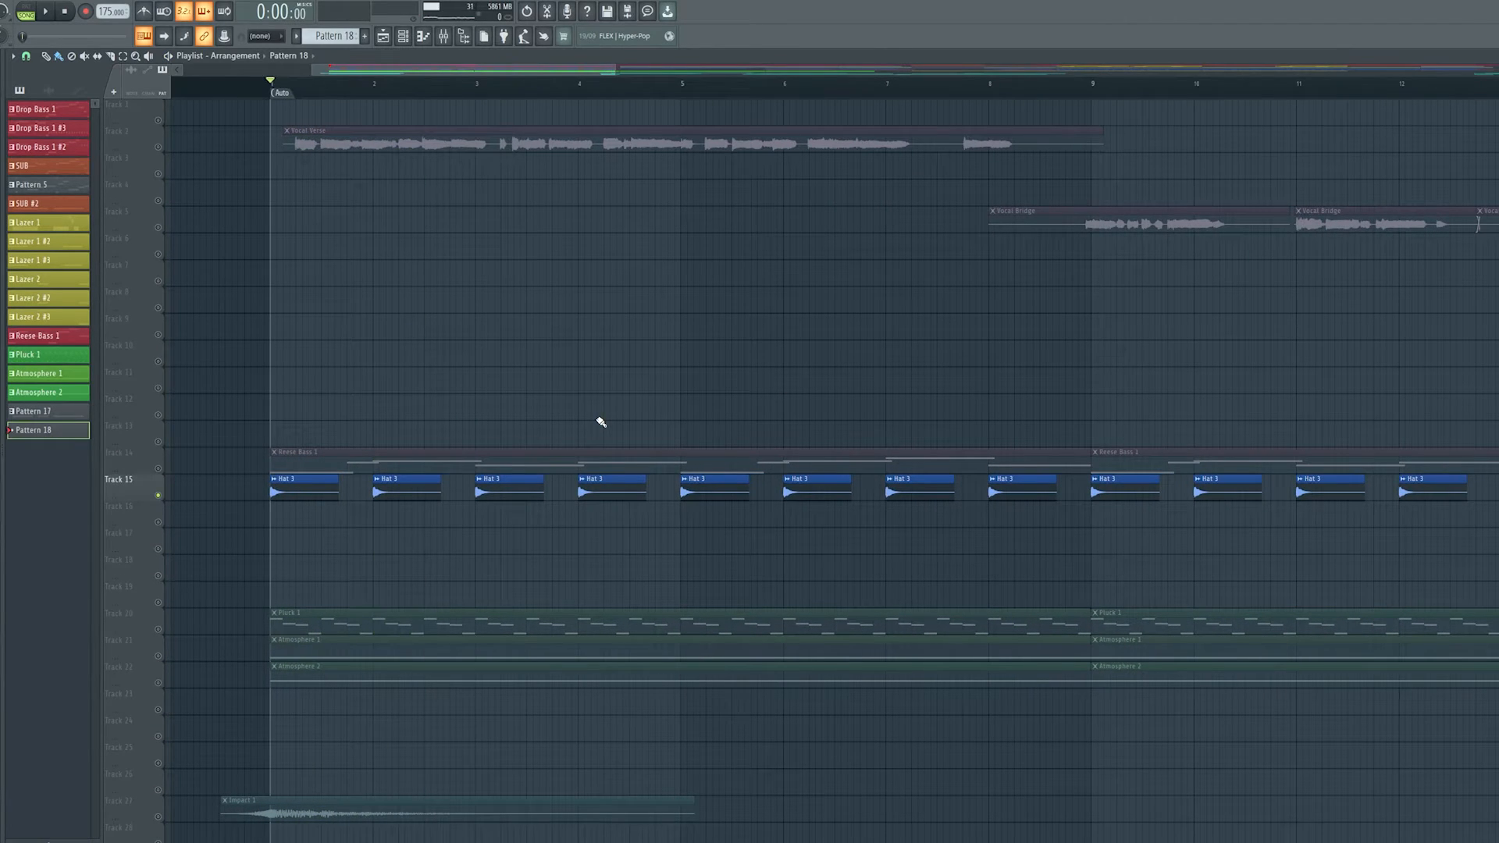
{"action": "scroll", "coordinate": [305, 486], "scroll_direction": "up", "scroll_amount": 2}
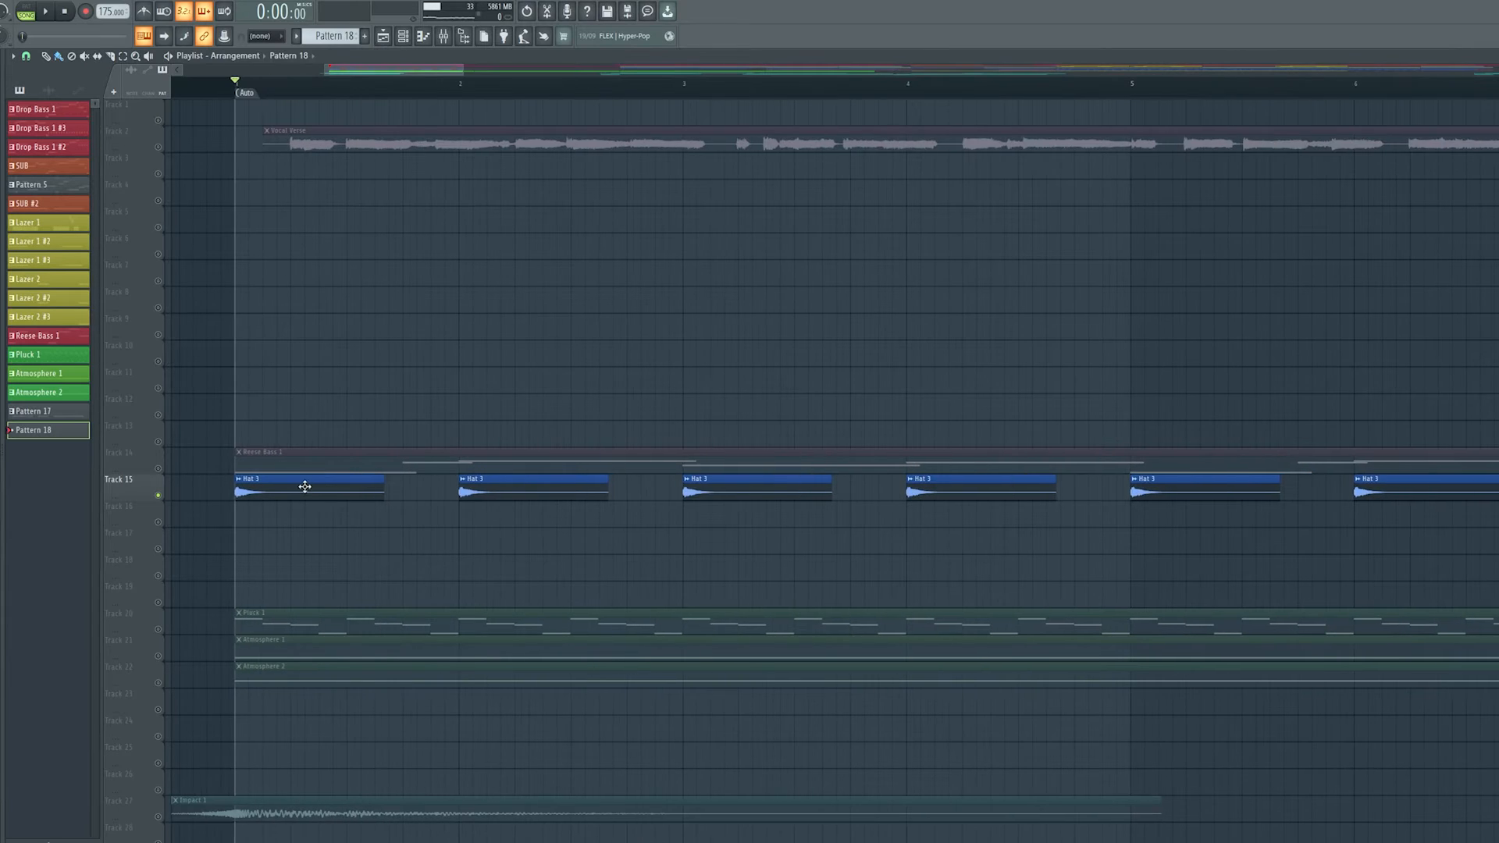
{"action": "left_click_drag", "start_coordinate": [738, 472], "coordinate": [596, 483]}
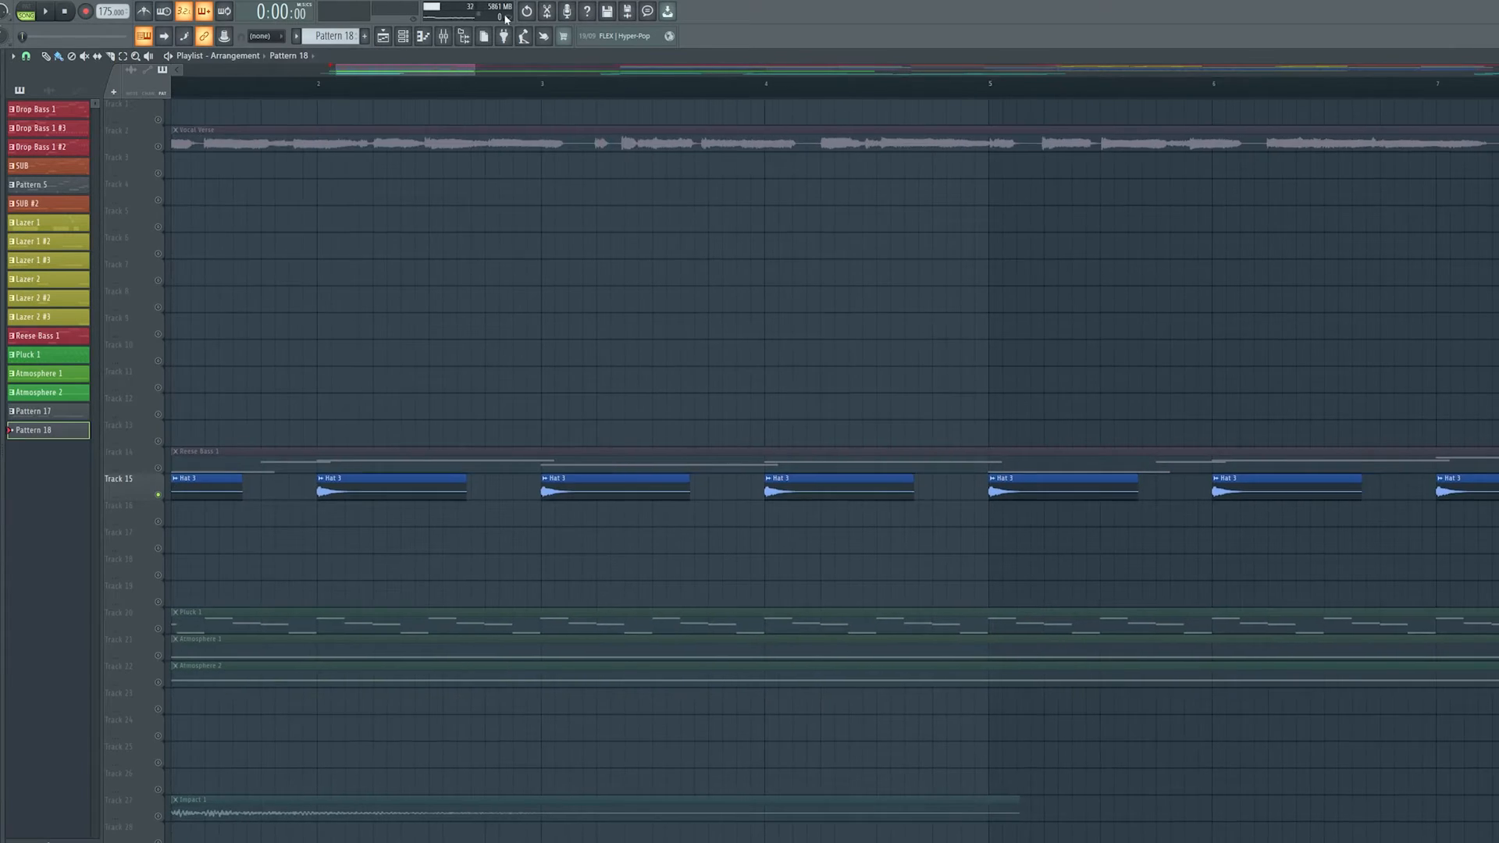
Examine the ValhallaVintageVerb reverb settings on the Hat 3 mixer insert, close it and return to the playlist.
{"action": "left_click", "coordinate": [443, 36]}
{"action": "key", "text": "space"}
{"action": "left_click", "coordinate": [670, 286]}
{"action": "left_click_drag", "start_coordinate": [306, 129], "coordinate": [1083, 265]}
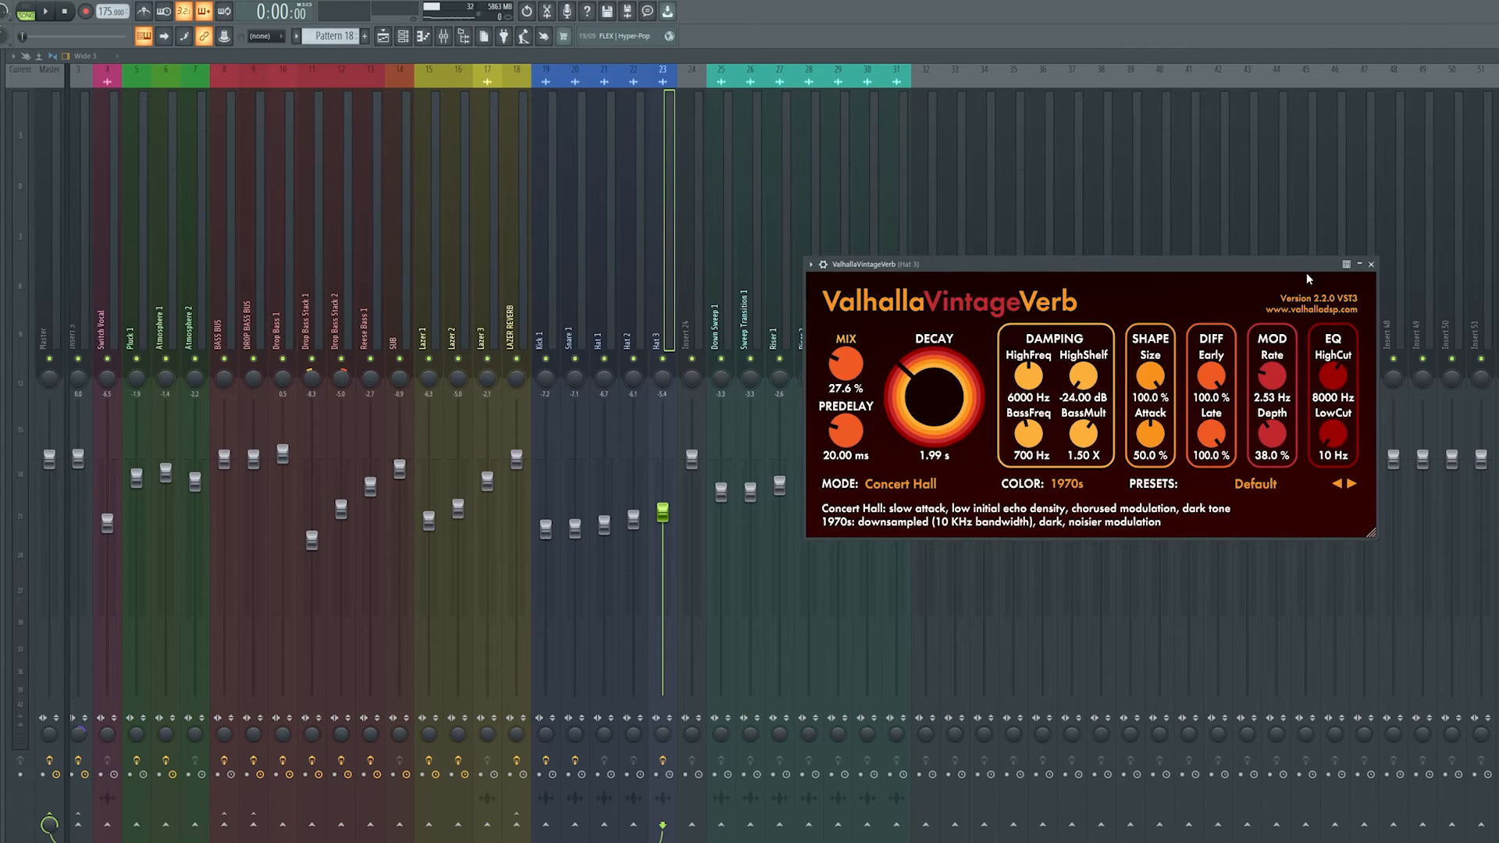
{"action": "left_click", "coordinate": [1371, 264]}
{"action": "left_click", "coordinate": [383, 36]}
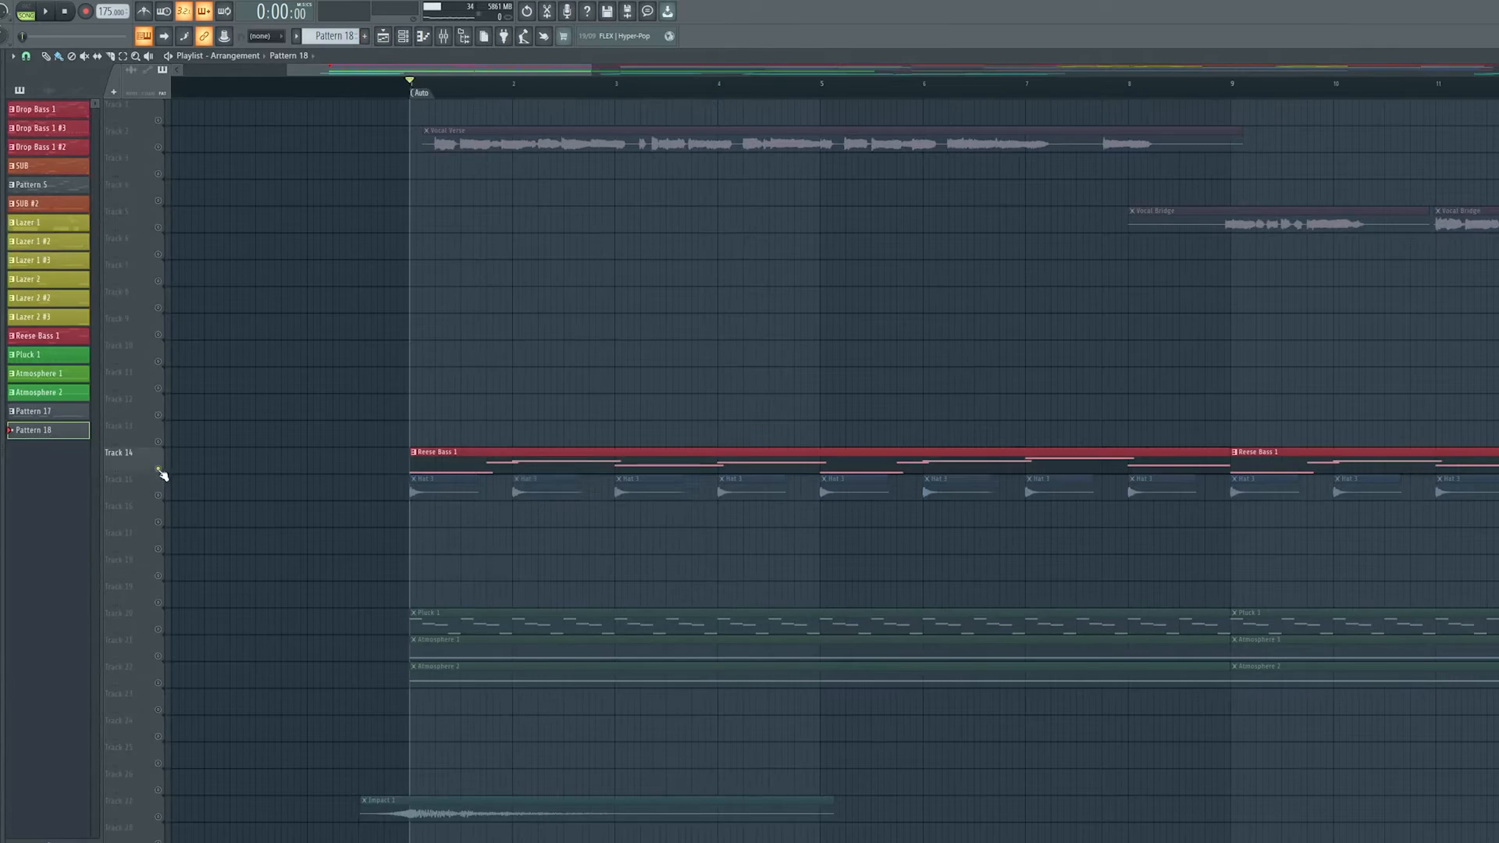
Play the soloed Reese Bass 1 pattern on Track 14 from bar 1 with its Serum instrument open in full view.
{"action": "left_click_drag", "start_coordinate": [678, 336], "coordinate": [793, 344]}
{"action": "scroll", "coordinate": [712, 406], "scroll_direction": "down", "scroll_amount": 2}
{"action": "key", "text": "space"}
{"action": "key", "text": "F6"}
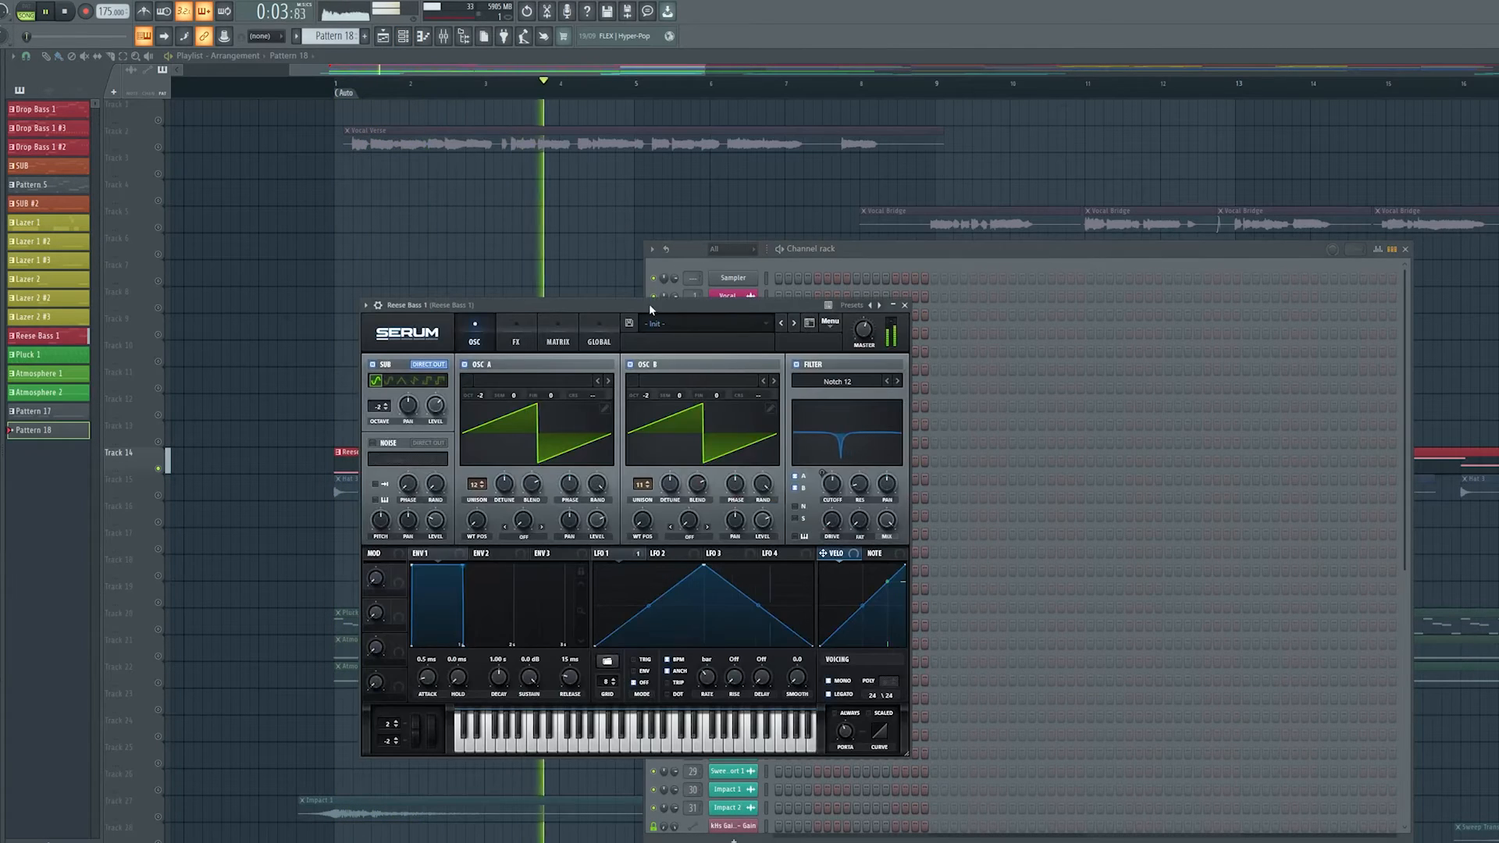
{"action": "left_click_drag", "start_coordinate": [649, 307], "coordinate": [1371, 238]}
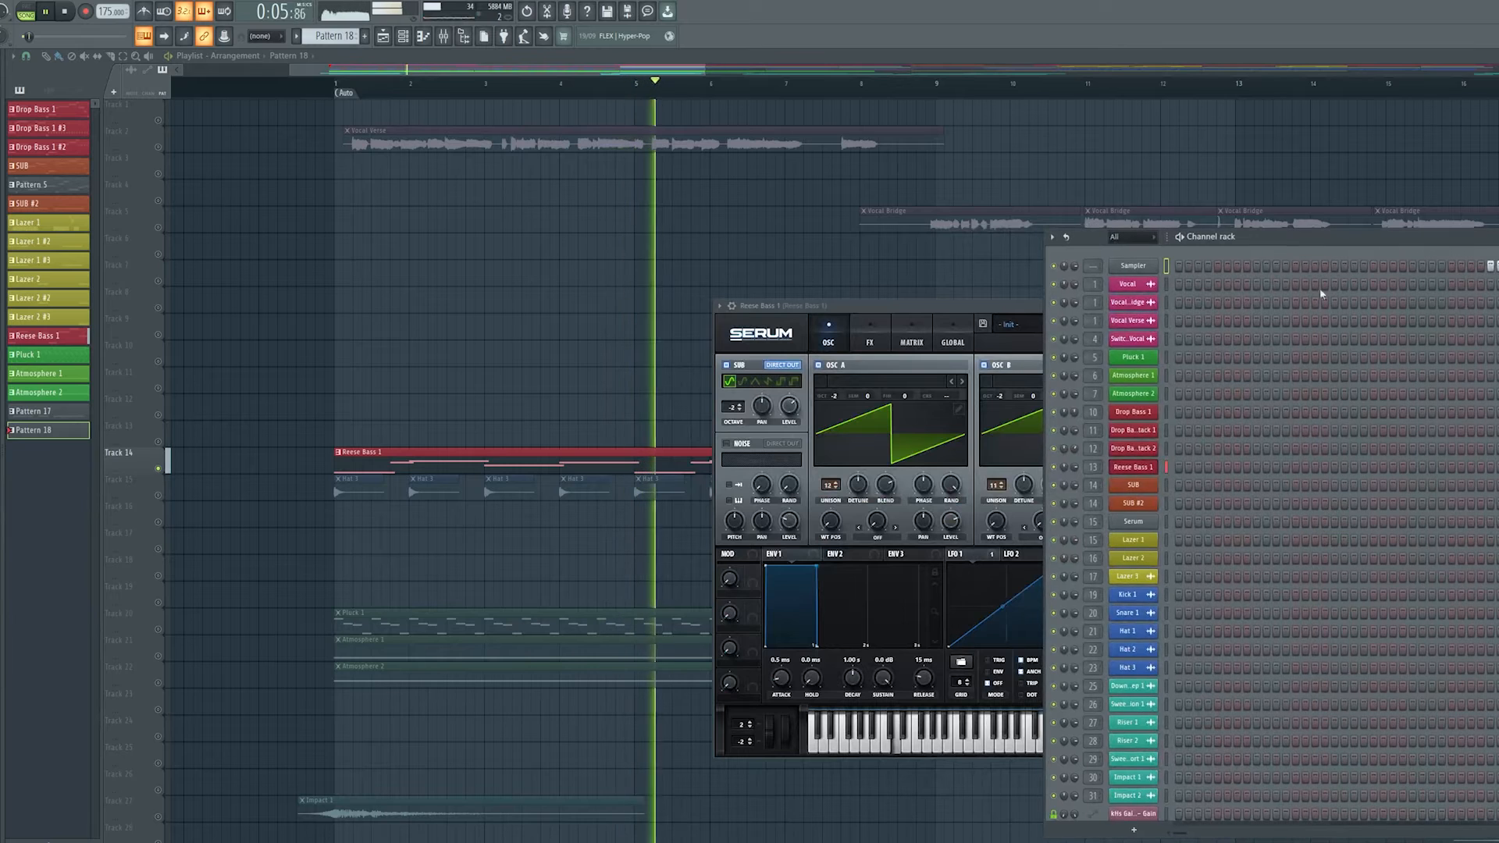
{"action": "left_click", "coordinate": [922, 309]}
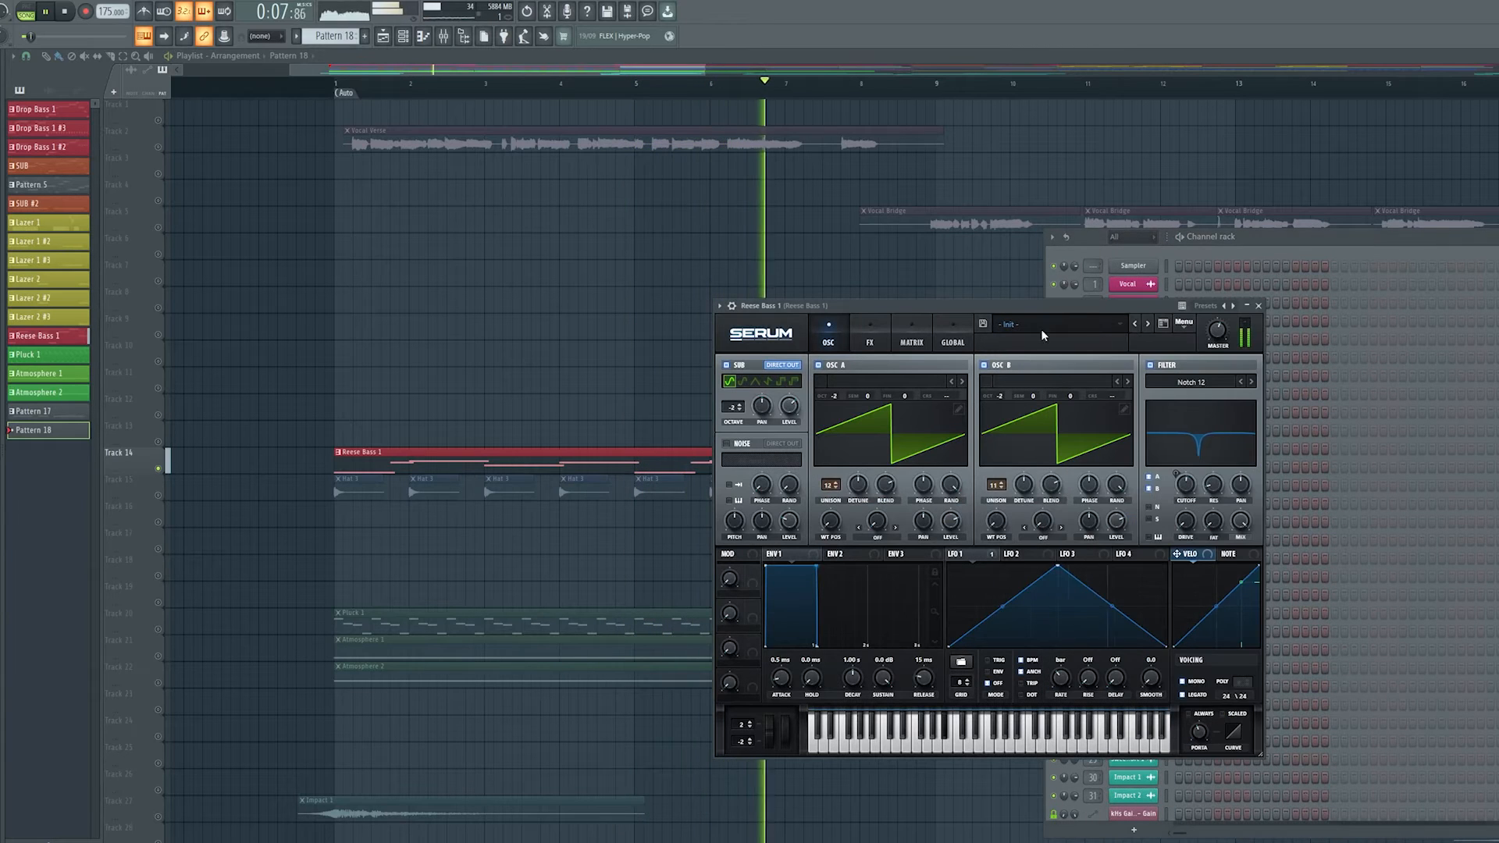
Look over Reese Bass 1's Serum effects, go back to its oscillators and stop playback.
{"action": "left_click", "coordinate": [861, 326]}
{"action": "left_click_drag", "start_coordinate": [1001, 305], "coordinate": [1004, 266]}
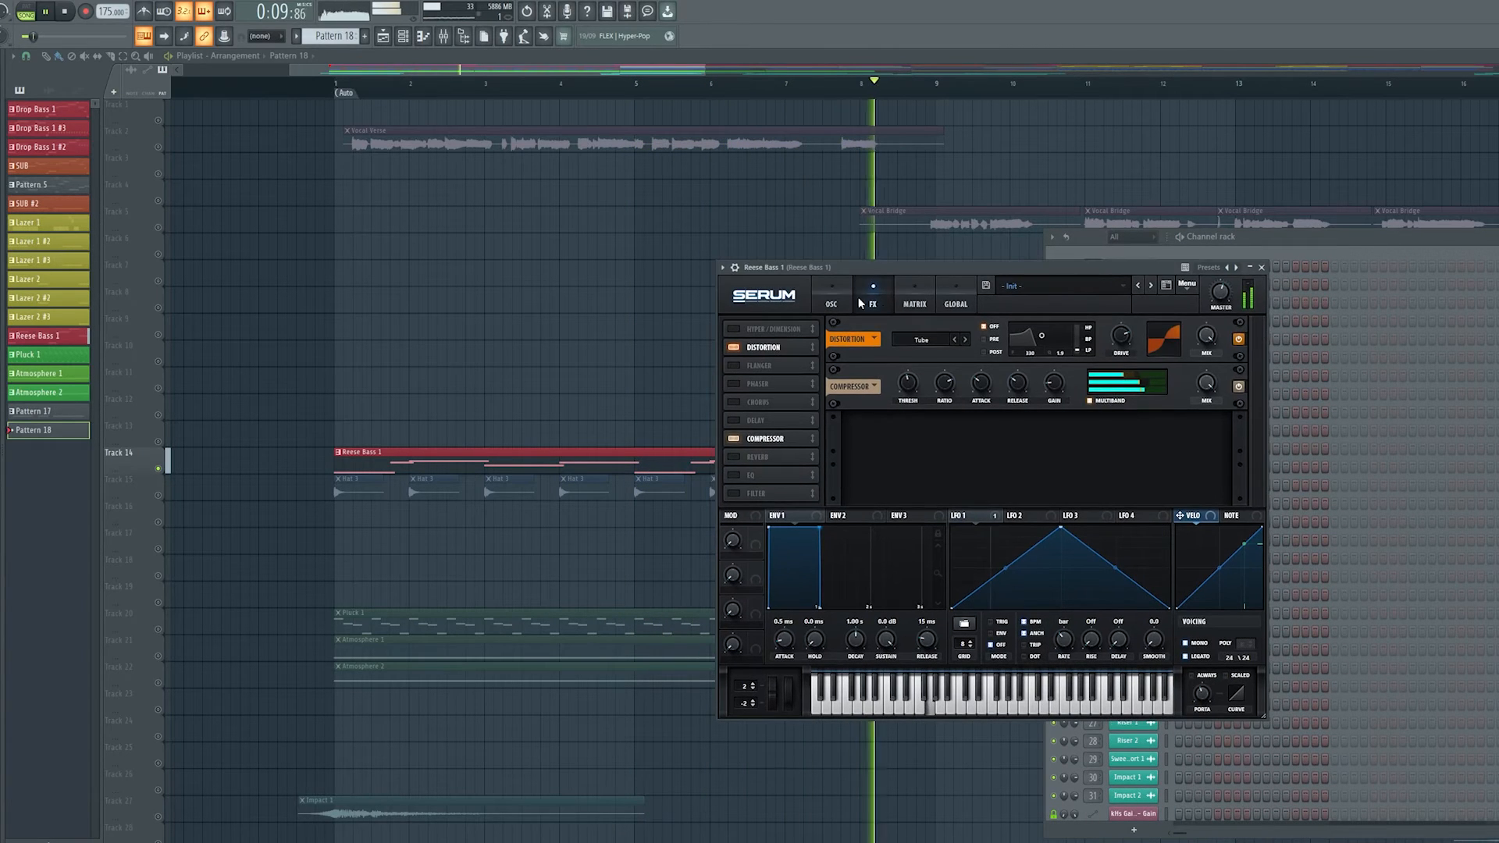
{"action": "left_click", "coordinate": [831, 299]}
{"action": "key", "text": "space"}
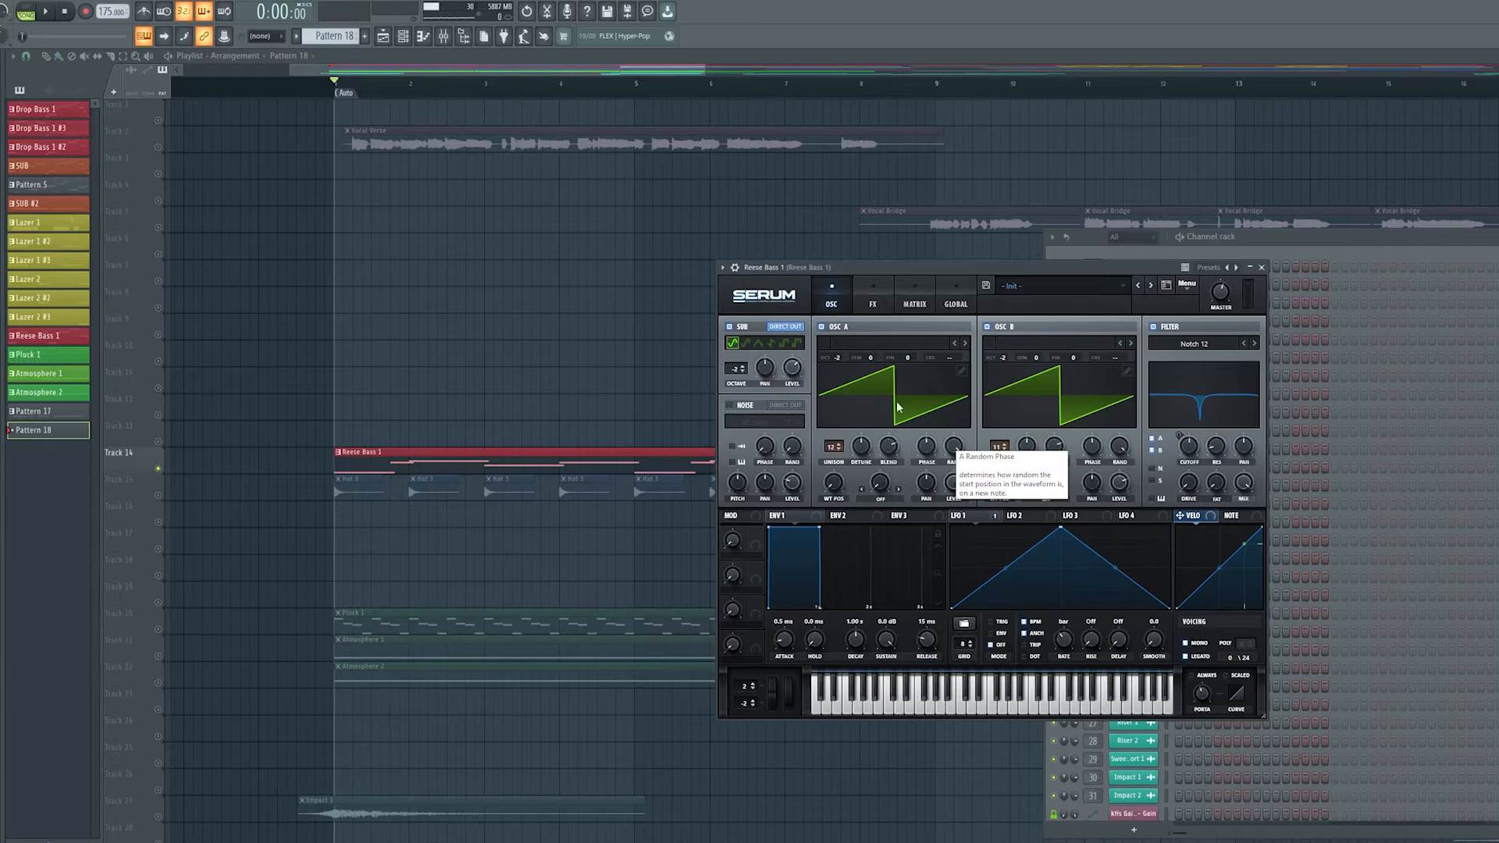
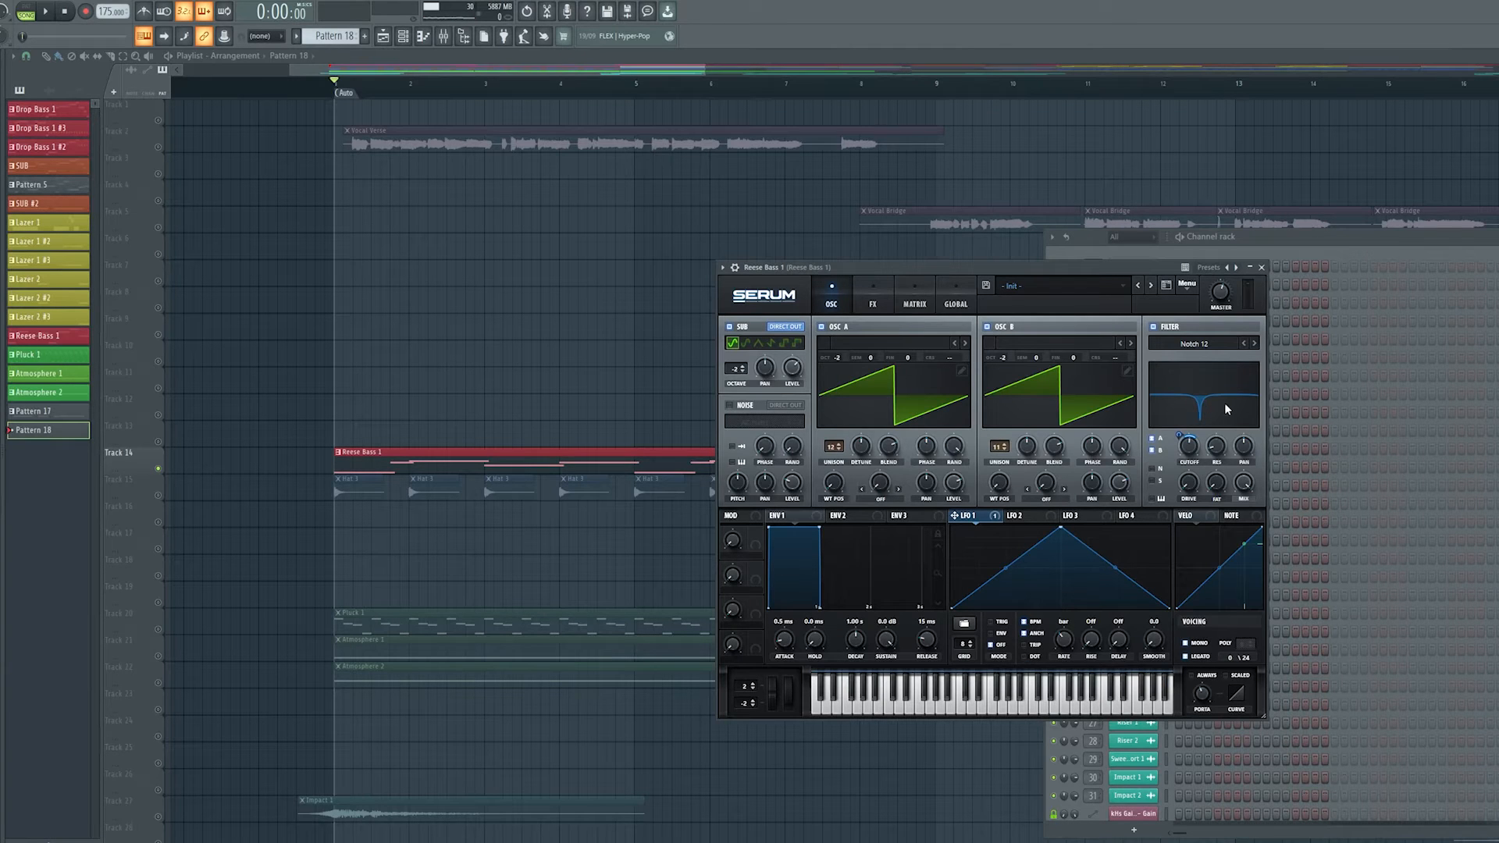
Audition a note through Reese Bass 1's filter, review its distortion and compressor effects, and close Serum.
{"action": "key", "text": "v"}
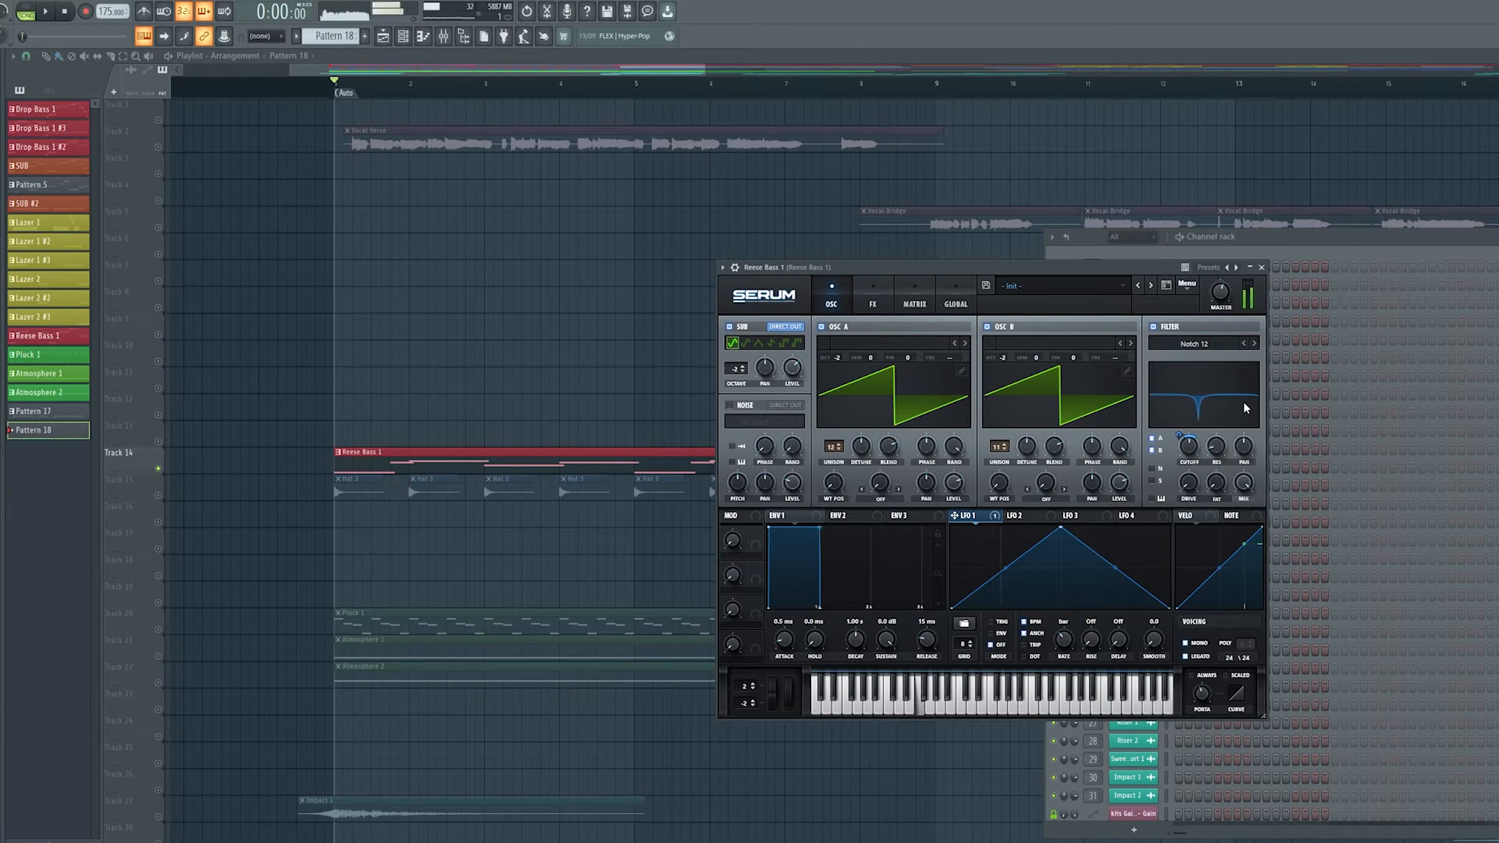
{"action": "left_click", "coordinate": [873, 302]}
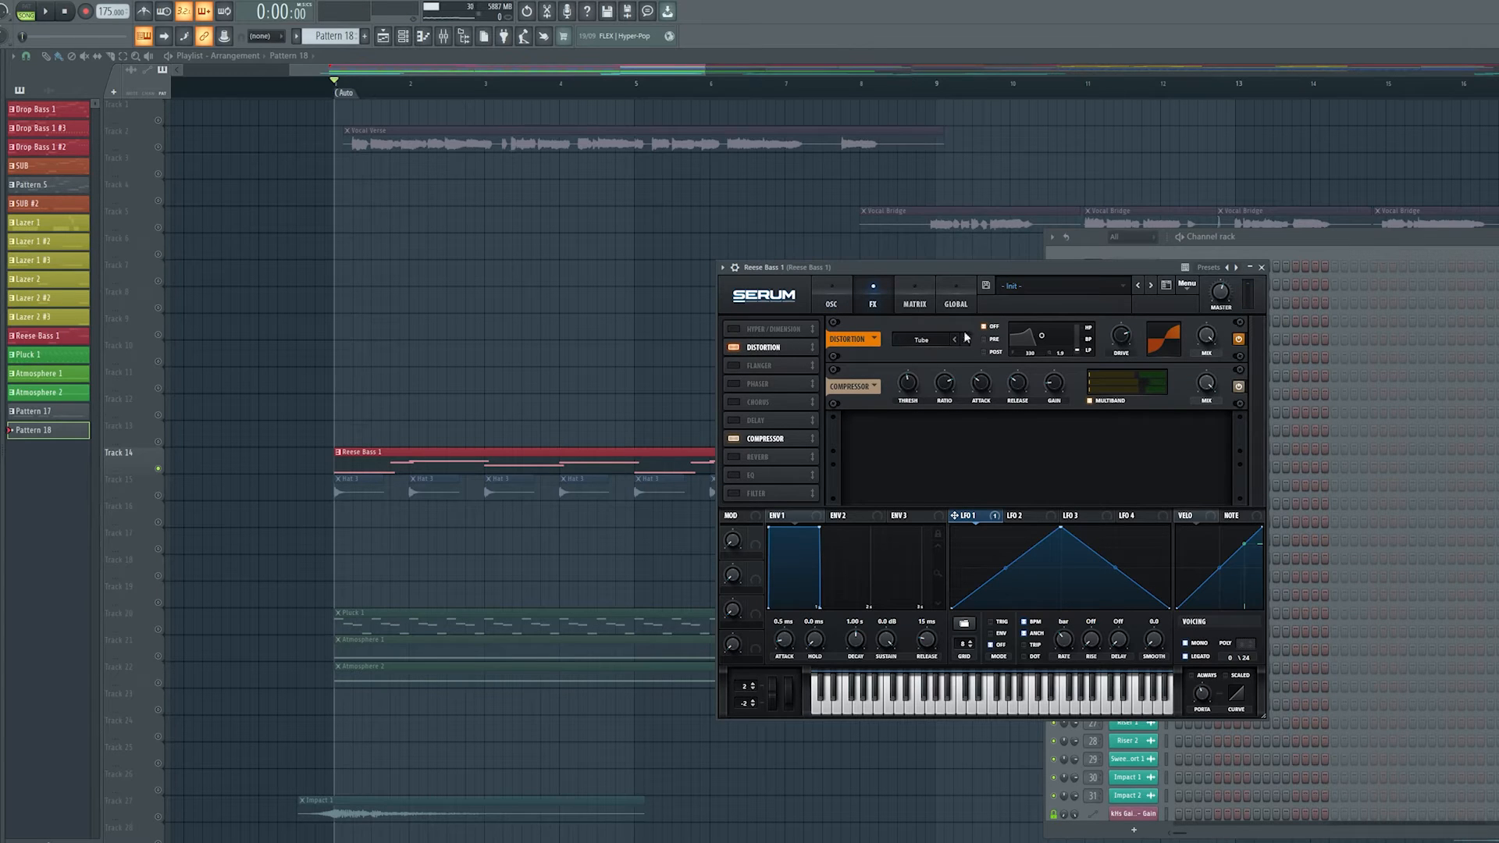
{"action": "mouse_move", "coordinate": [1119, 335]}
{"action": "left_click", "coordinate": [1262, 268]}
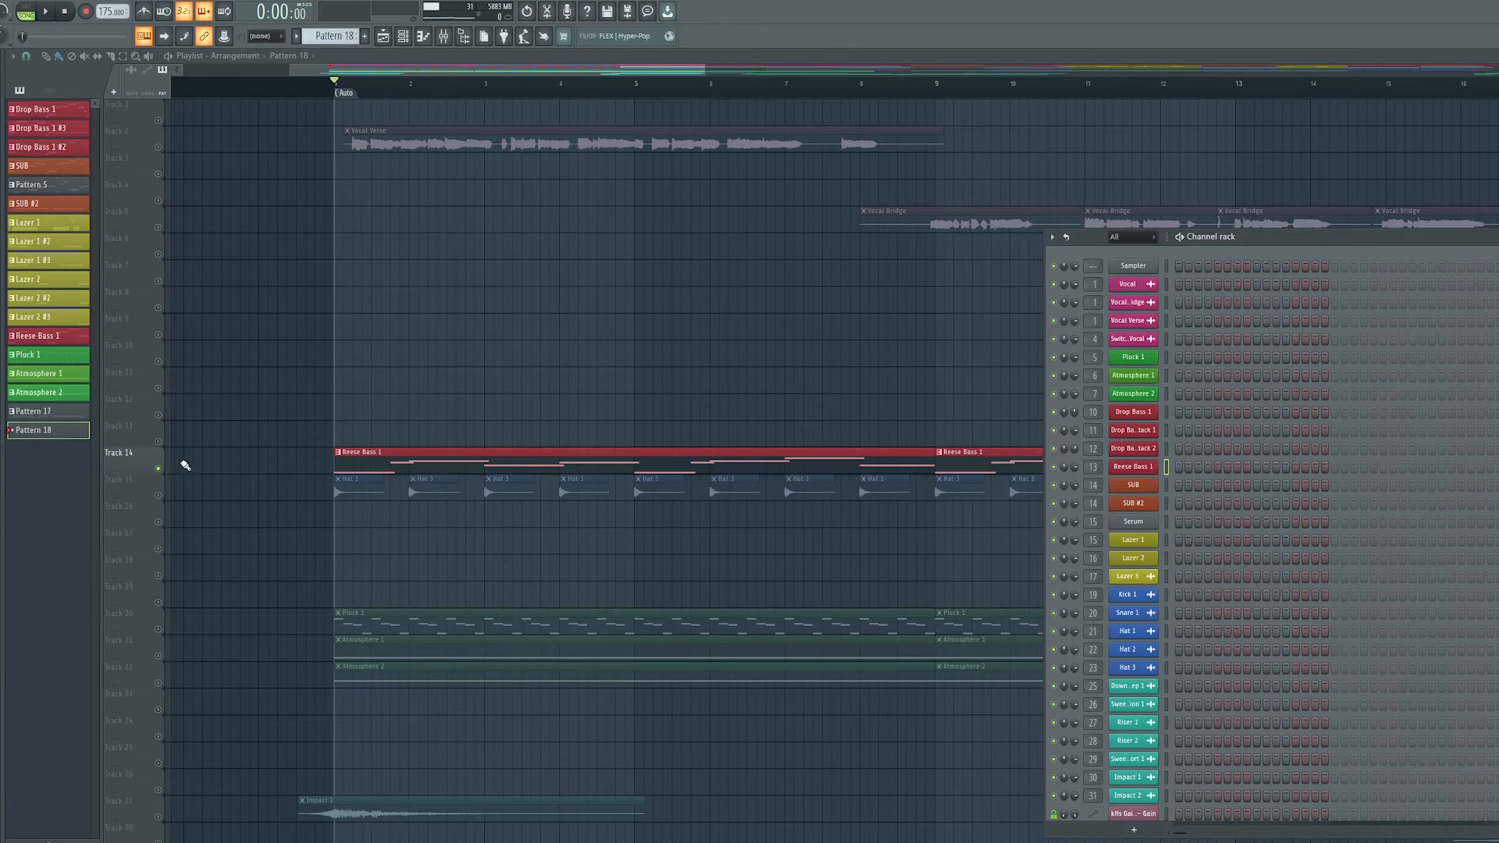
Solo the Vocal Verse on Track 2 and unmute the other vocals on Tracks 5 and 1.
{"action": "left_click", "coordinate": [273, 188]}
{"action": "right_click", "coordinate": [158, 147]}
{"action": "scroll", "coordinate": [429, 247], "scroll_direction": "right", "scroll_amount": 1}
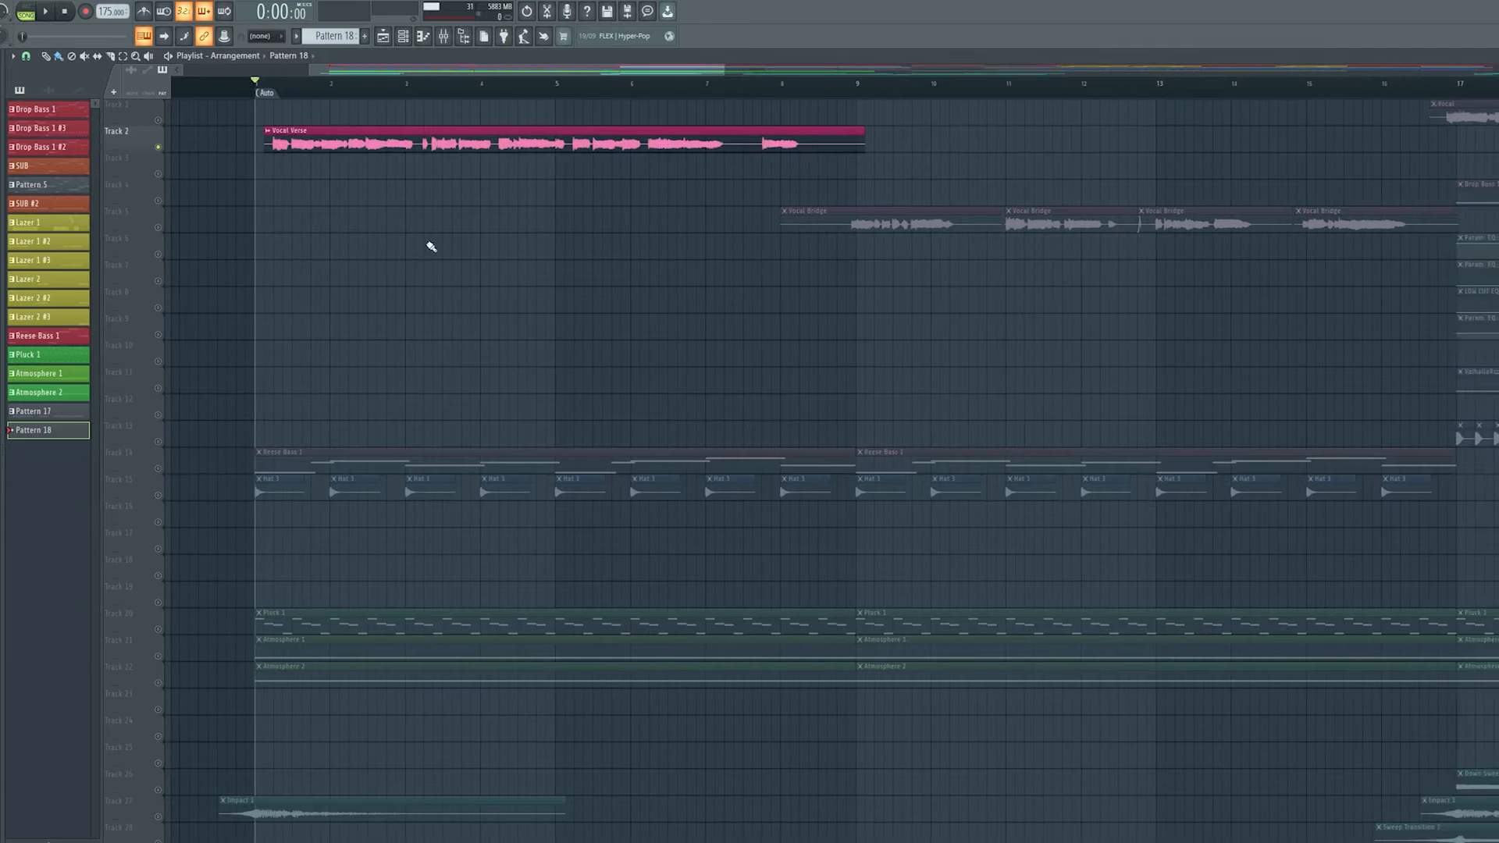
{"action": "scroll", "coordinate": [596, 374], "scroll_direction": "down", "scroll_amount": 2}
{"action": "scroll", "coordinate": [600, 378], "scroll_direction": "up", "scroll_amount": 3}
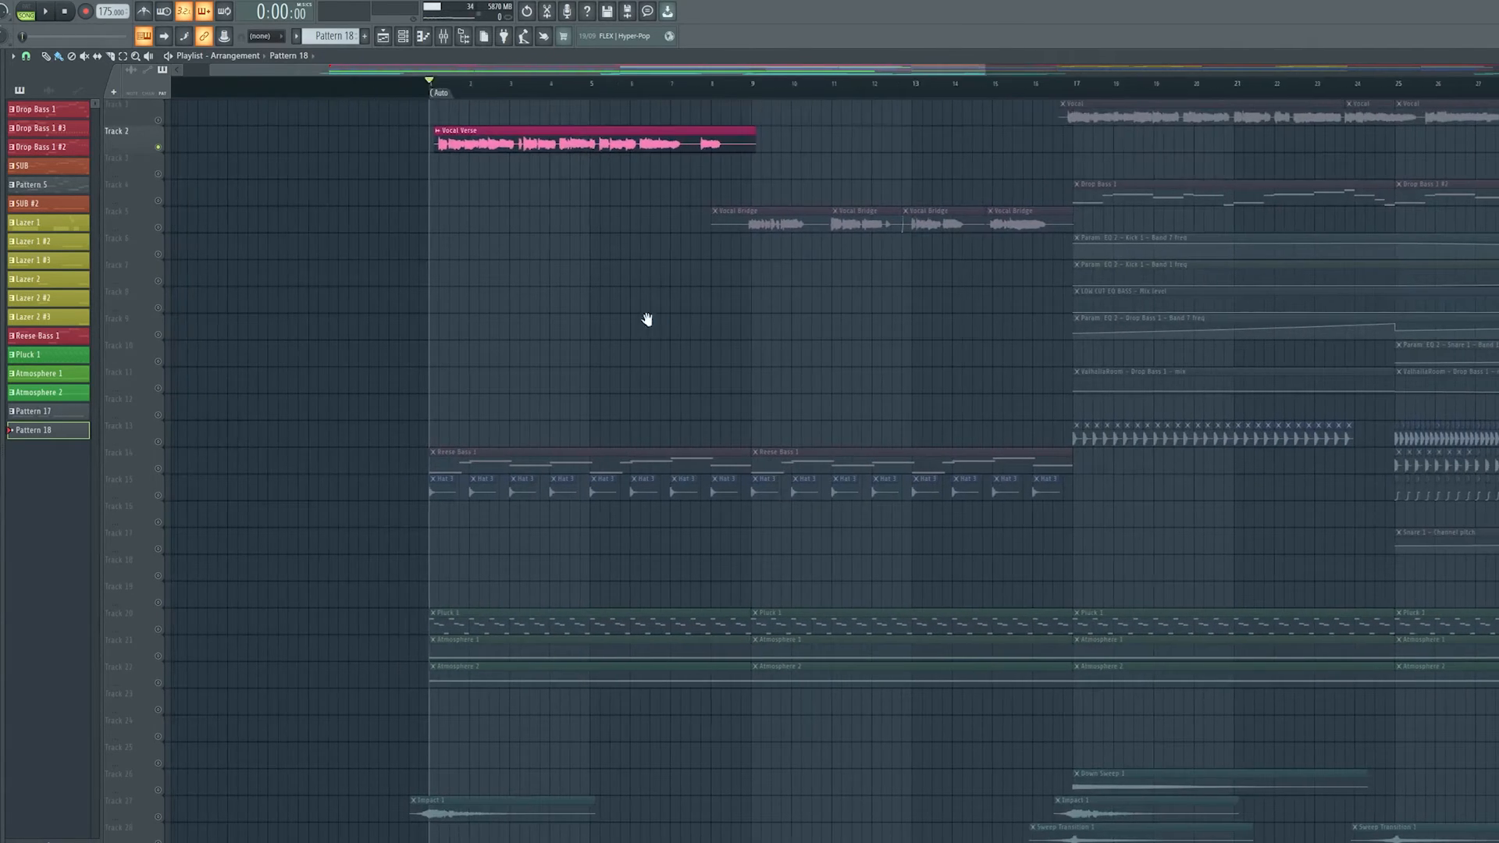
{"action": "scroll", "coordinate": [670, 308], "scroll_direction": "right", "scroll_amount": 2}
{"action": "left_click", "coordinate": [158, 227]}
{"action": "scroll", "coordinate": [613, 325], "scroll_direction": "down", "scroll_amount": 3}
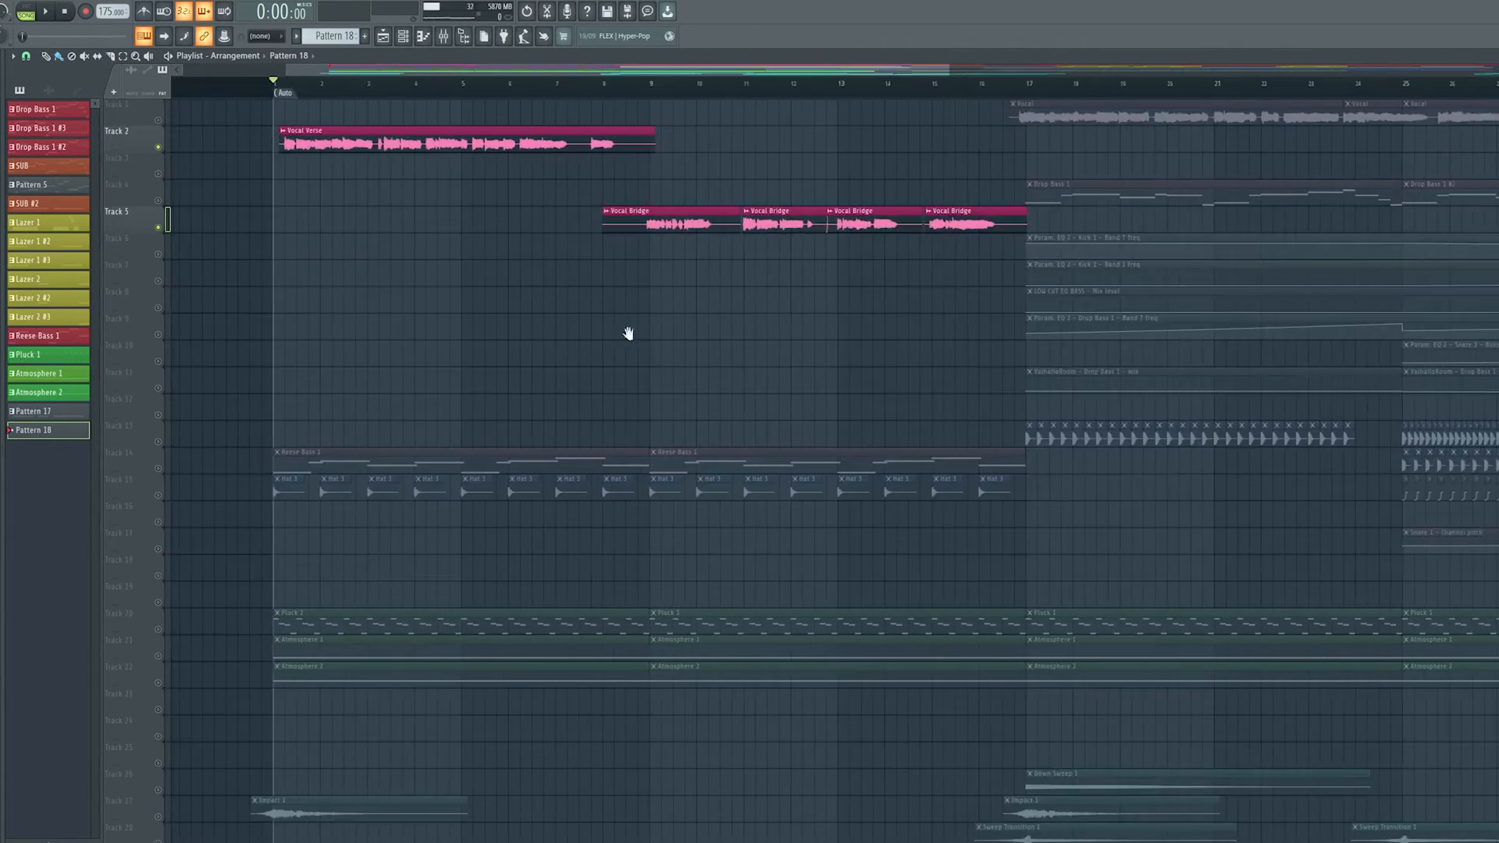
{"action": "left_click", "coordinate": [158, 121]}
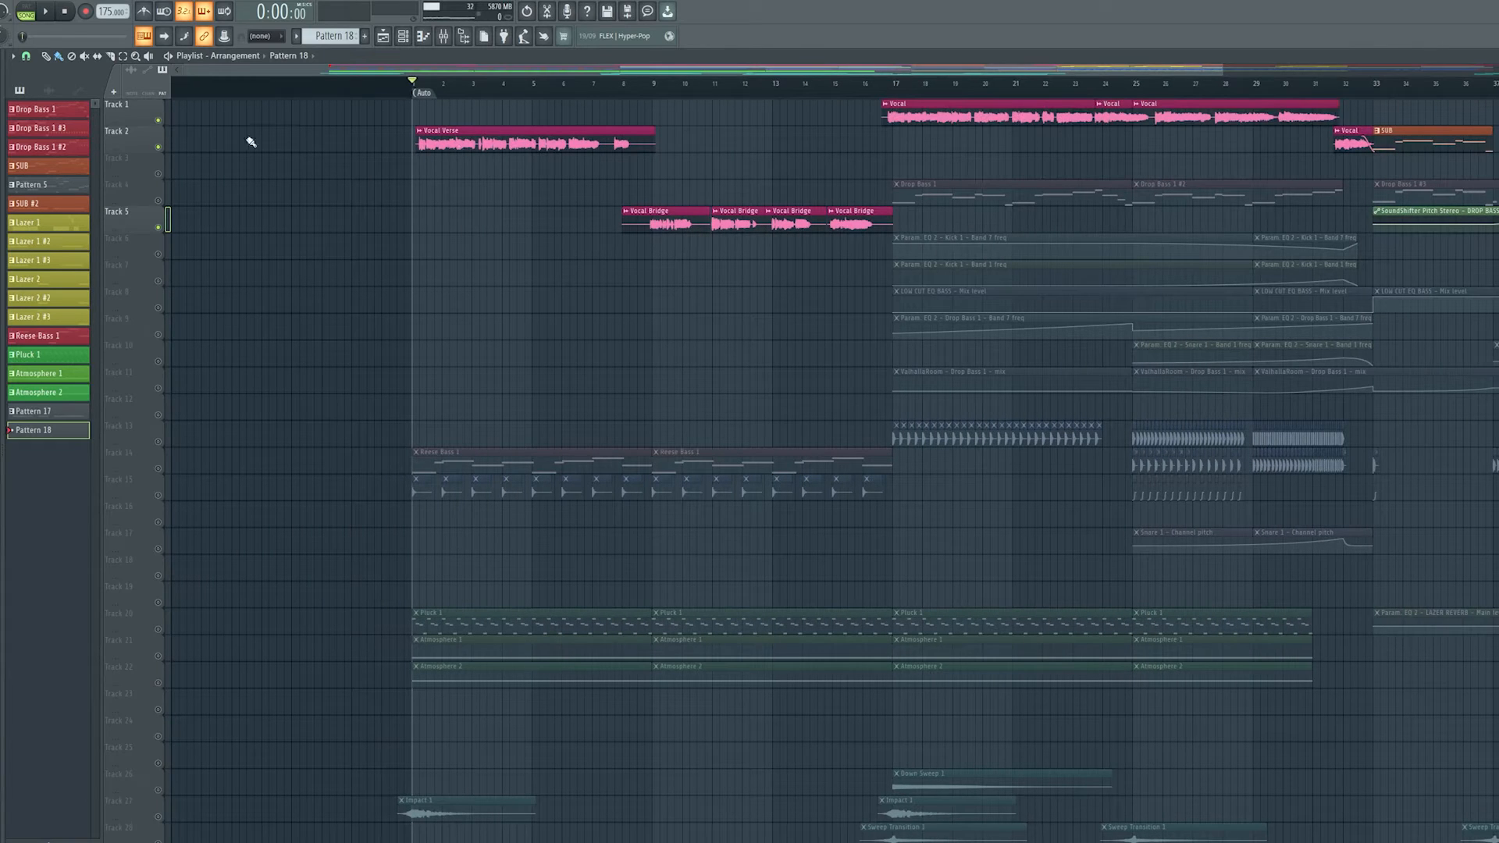
Inspect the Switch Vocal and Acapella inserts in the mixer and return to the playlist.
{"action": "key", "text": "F9"}
{"action": "left_click", "coordinate": [100, 310]}
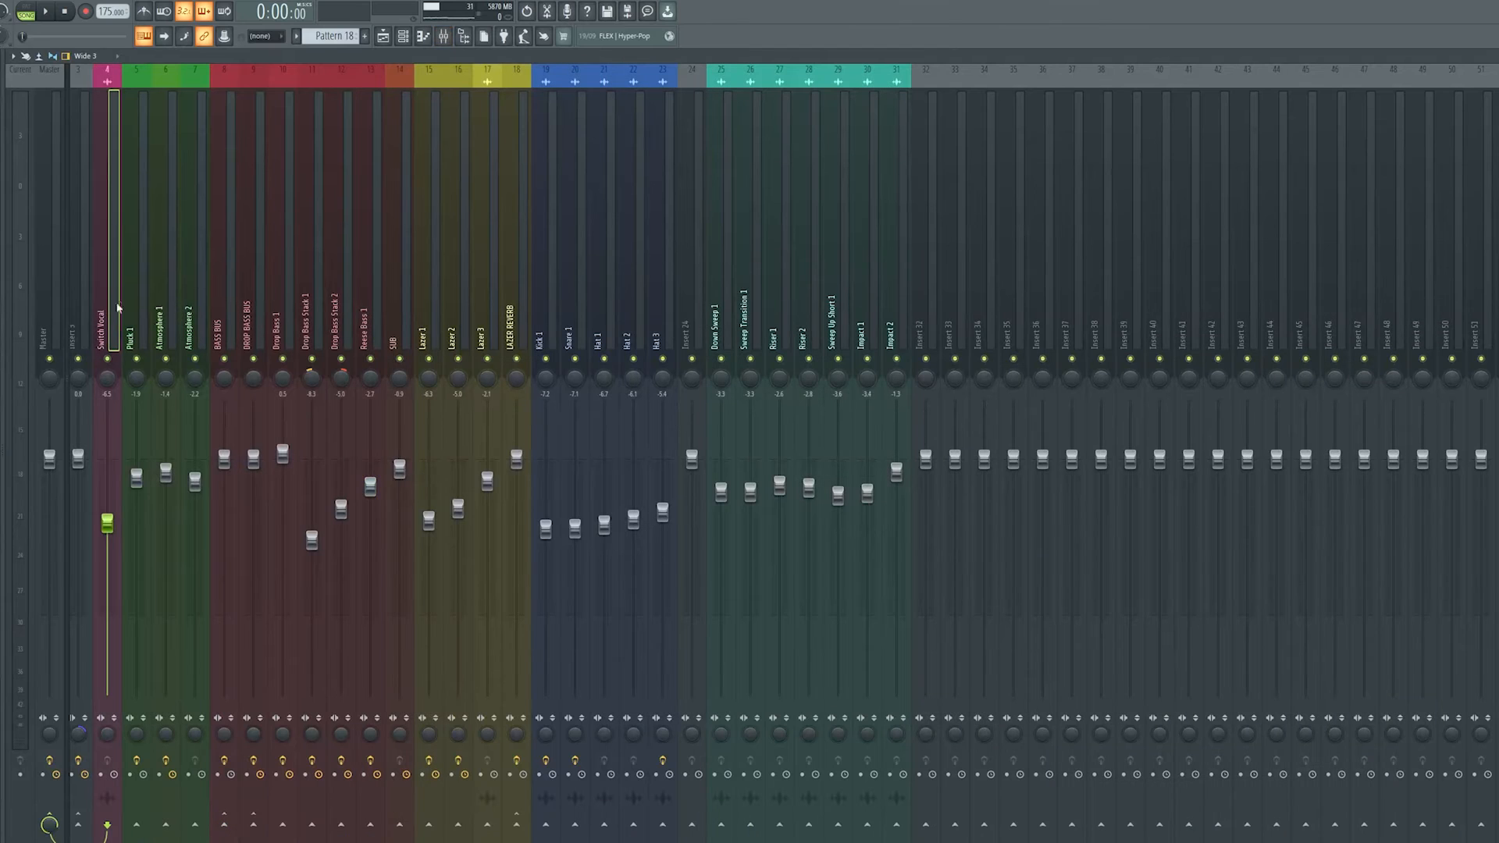
{"action": "scroll", "coordinate": [82, 314], "scroll_direction": "up", "scroll_amount": 2}
{"action": "left_click", "coordinate": [95, 306]}
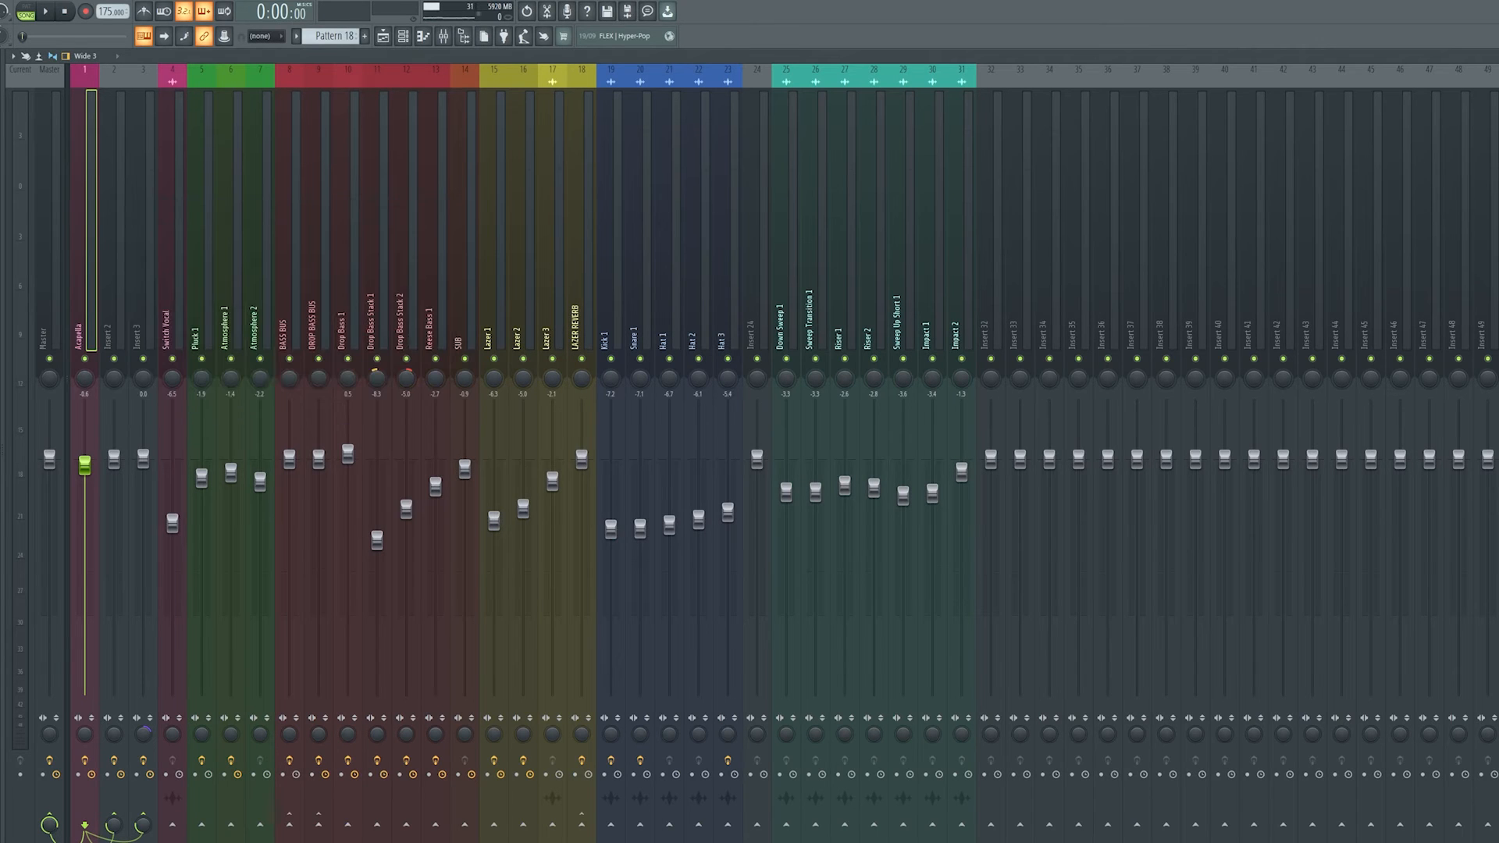
{"action": "left_click", "coordinate": [403, 37]}
{"action": "middle_click", "coordinate": [612, 226]}
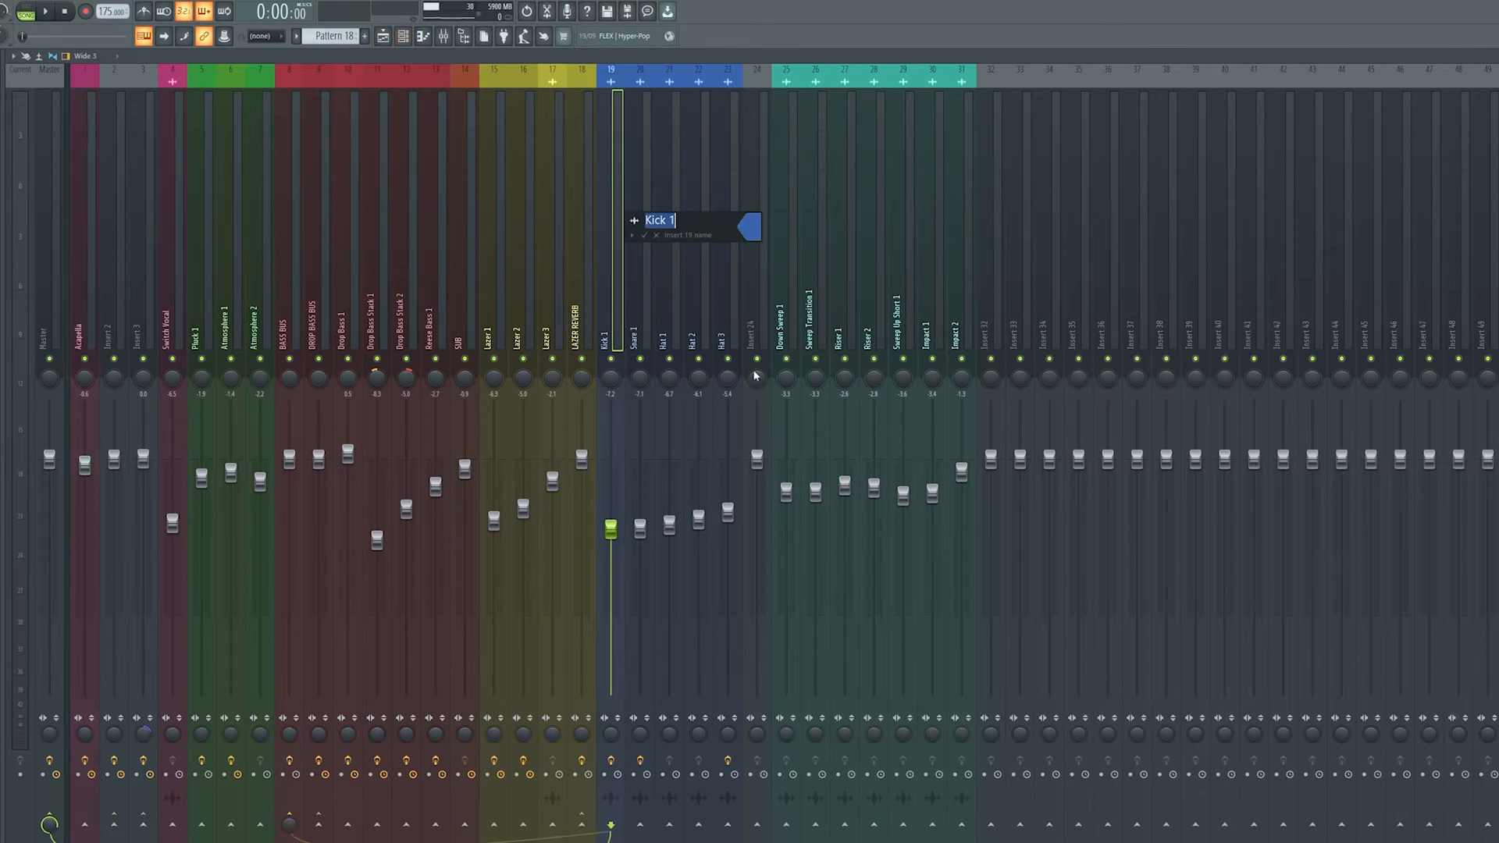
{"action": "left_click", "coordinate": [386, 59]}
{"action": "left_click", "coordinate": [383, 36]}
Play the Vocal Verse clip from bar 1 with only the vocal tracks audible, and stop.
{"action": "scroll", "coordinate": [481, 323], "scroll_direction": "up", "scroll_amount": 3}
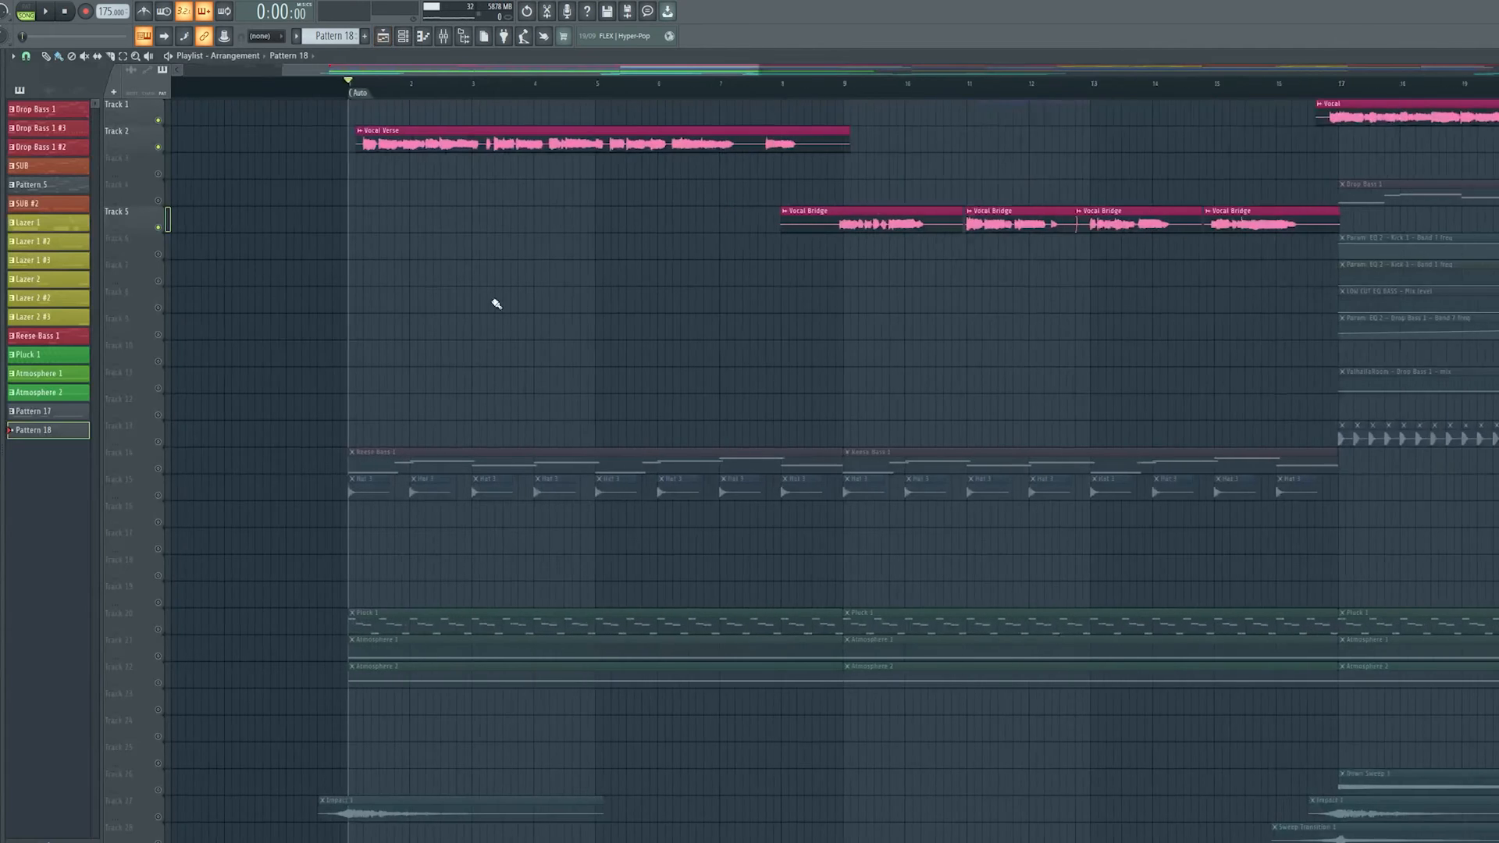
{"action": "scroll", "coordinate": [633, 295], "scroll_direction": "down", "scroll_amount": 4}
{"action": "key", "text": "space"}
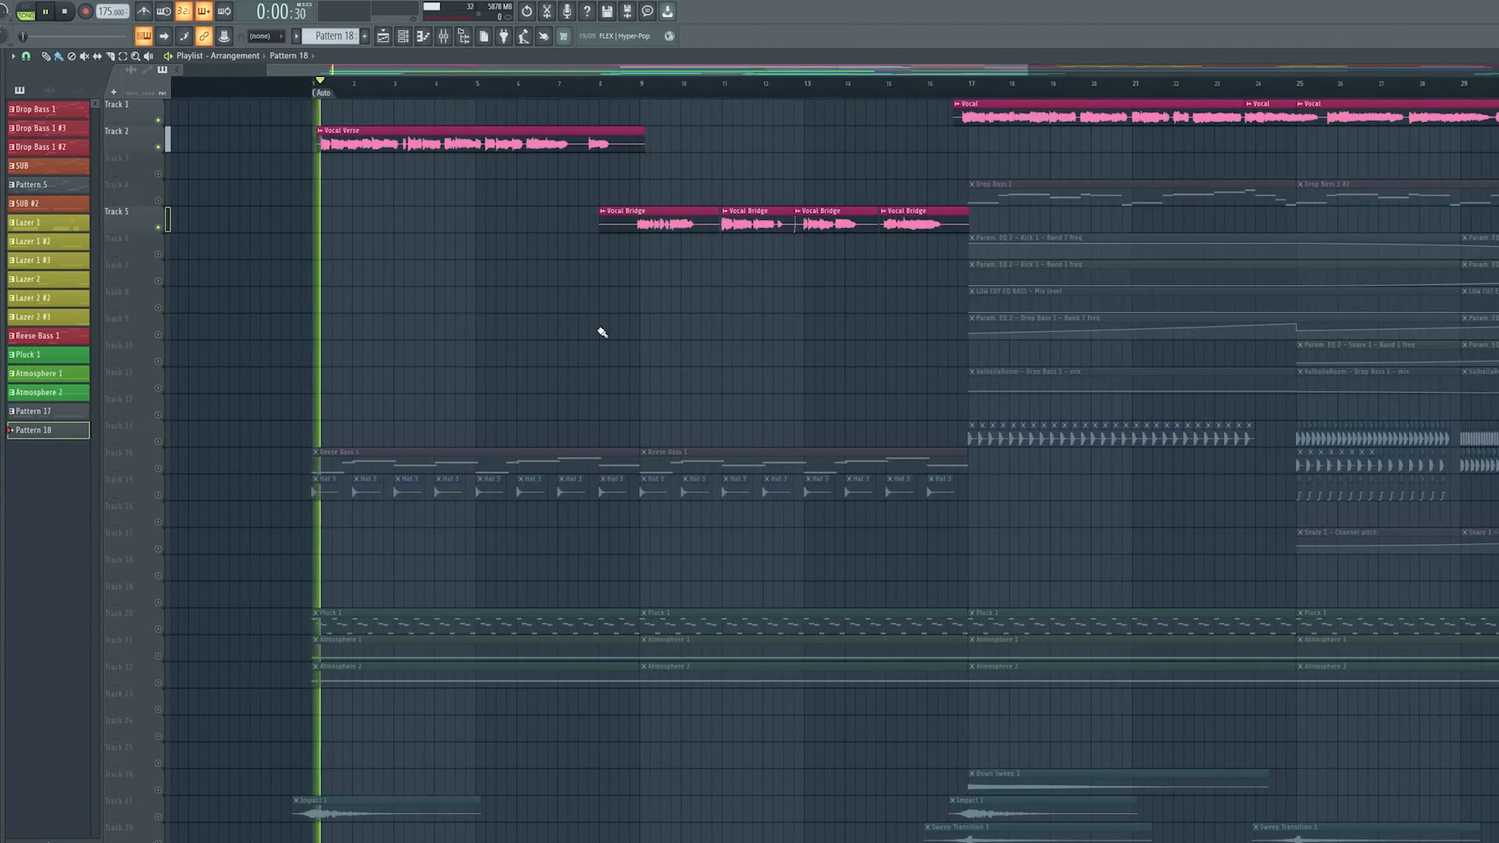
{"action": "scroll", "coordinate": [520, 370], "scroll_direction": "right", "scroll_amount": 1}
{"action": "left_click_drag", "start_coordinate": [517, 366], "coordinate": [594, 391]}
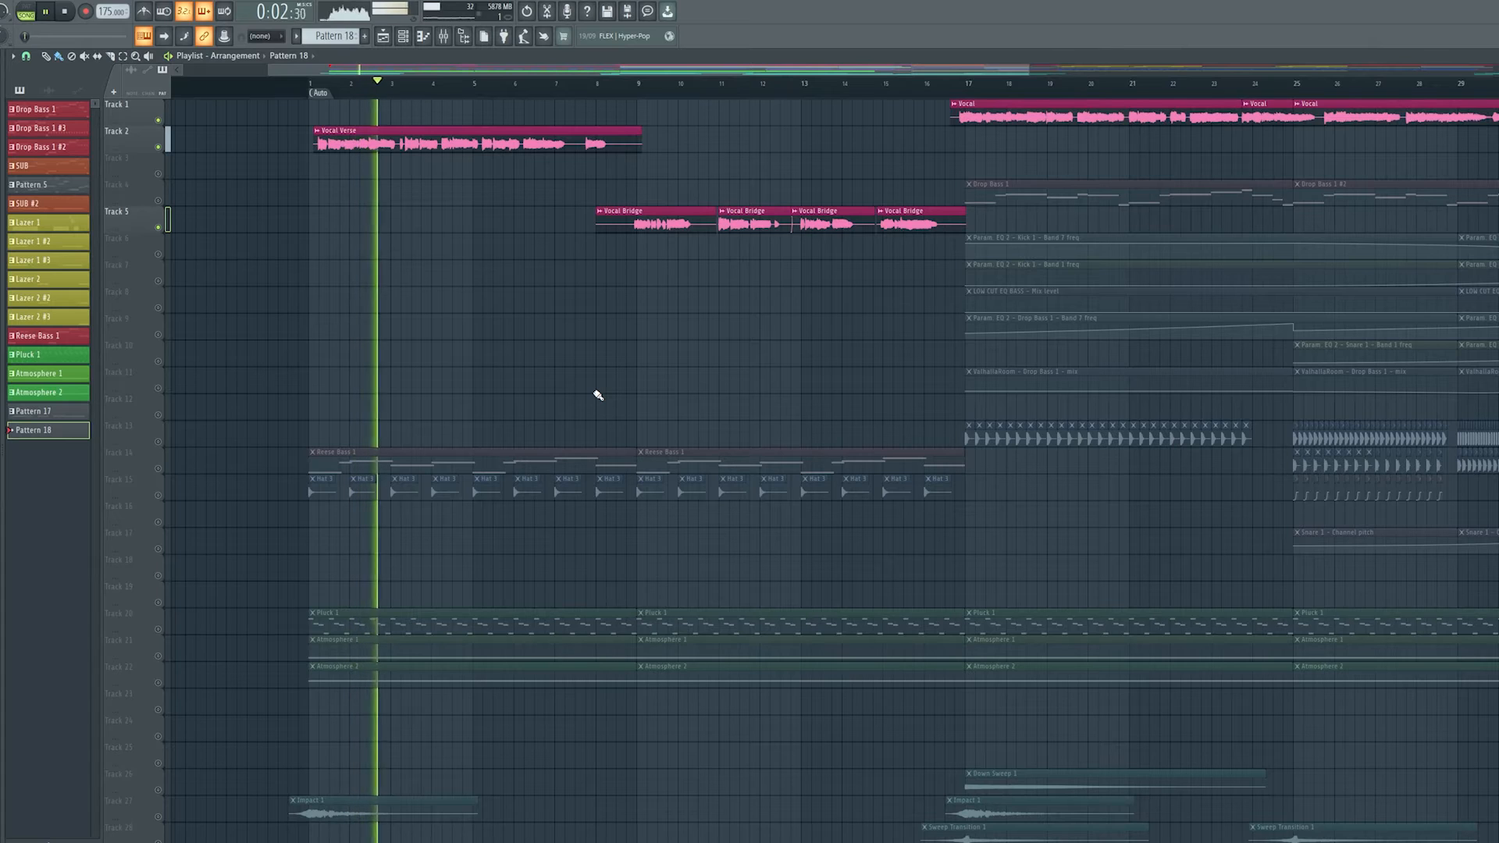
{"action": "scroll", "coordinate": [596, 390], "scroll_direction": "right", "scroll_amount": 1}
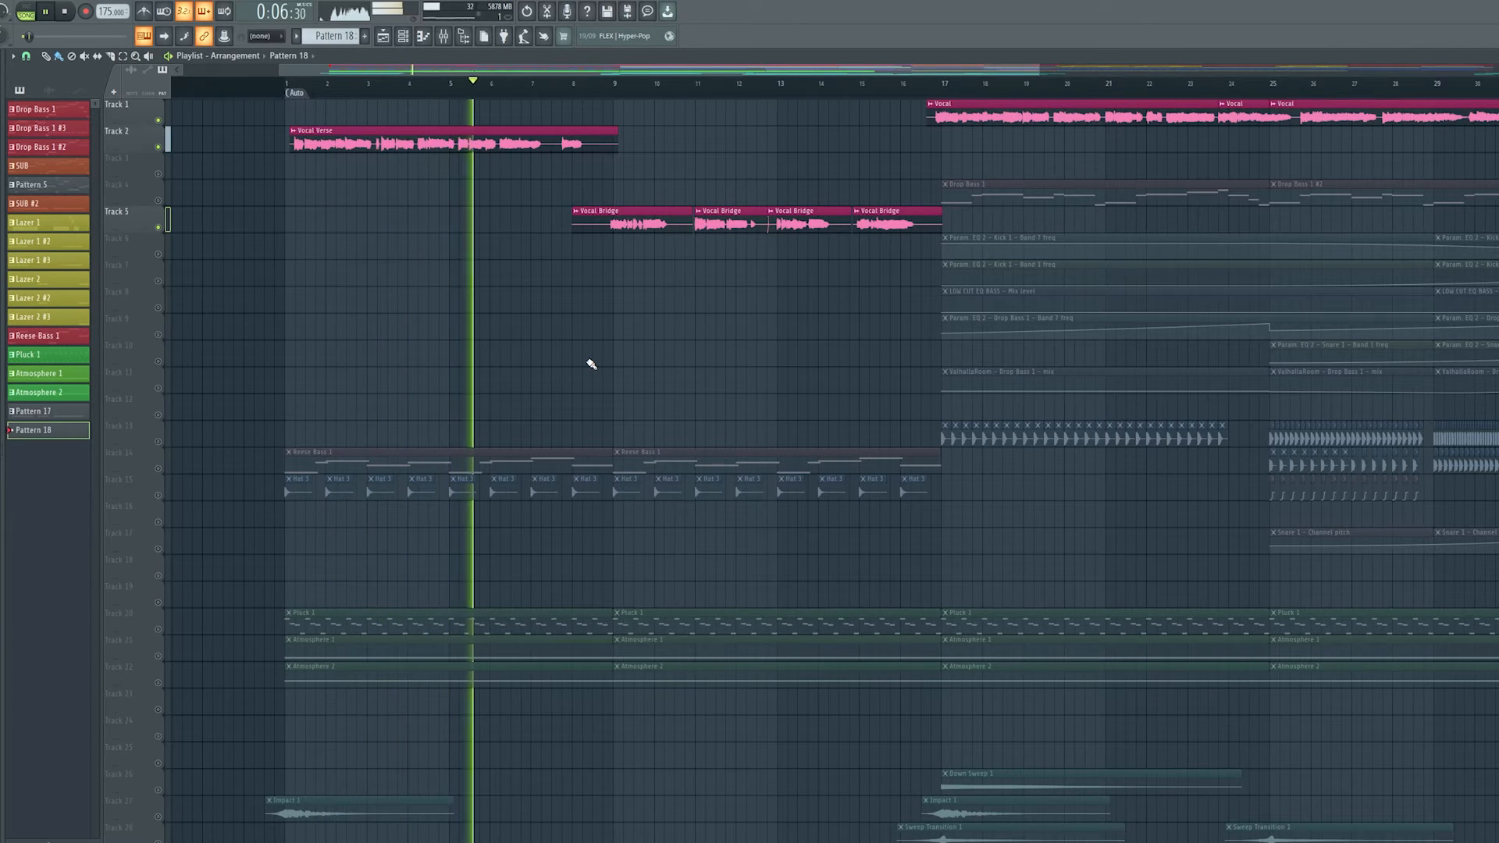
{"action": "scroll", "coordinate": [589, 359], "scroll_direction": "right", "scroll_amount": 4}
{"action": "scroll", "coordinate": [590, 355], "scroll_direction": "left", "scroll_amount": 4}
{"action": "key", "text": "space"}
Play the Vocal clips on Track 1 from bar 21 and stop.
{"action": "left_click", "coordinate": [943, 85]}
{"action": "scroll", "coordinate": [1018, 234], "scroll_direction": "right", "scroll_amount": 5}
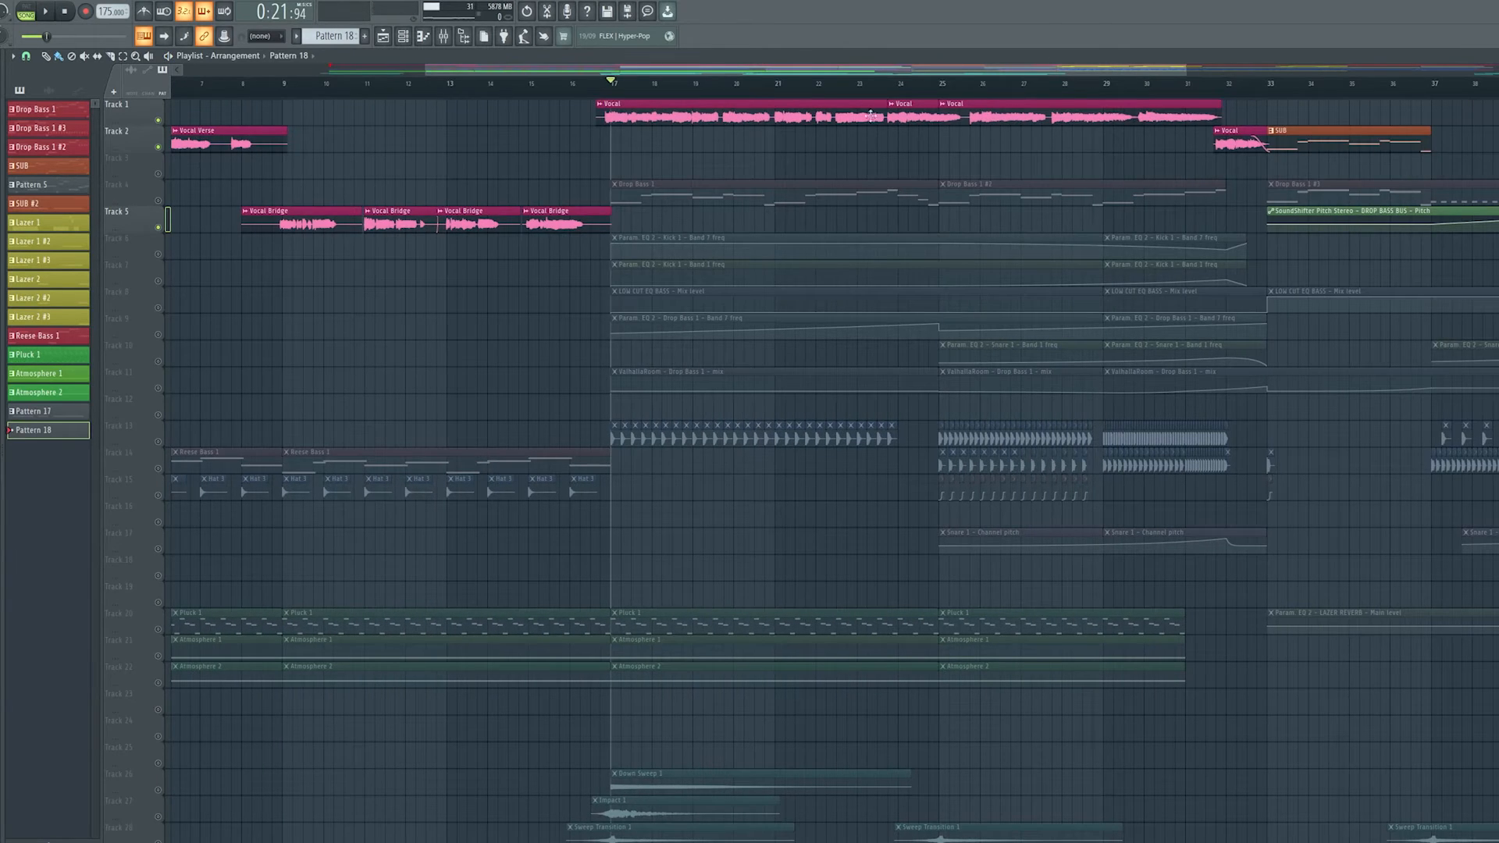
{"action": "left_click", "coordinate": [781, 84]}
{"action": "key", "text": "space"}
{"action": "scroll", "coordinate": [796, 207], "scroll_direction": "right", "scroll_amount": 2}
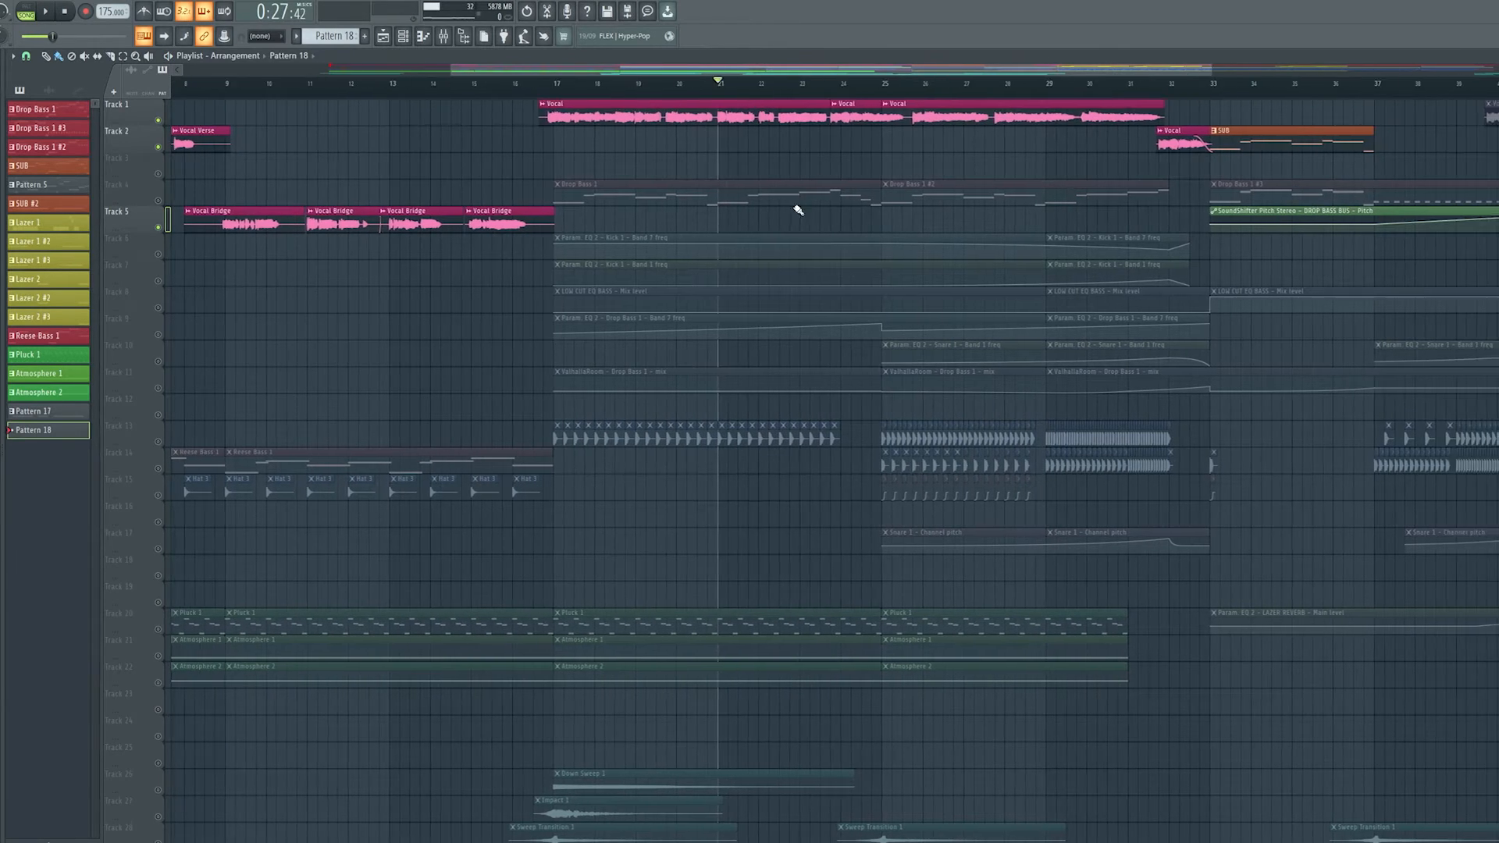
{"action": "scroll", "coordinate": [846, 322], "scroll_direction": "up", "scroll_amount": 3}
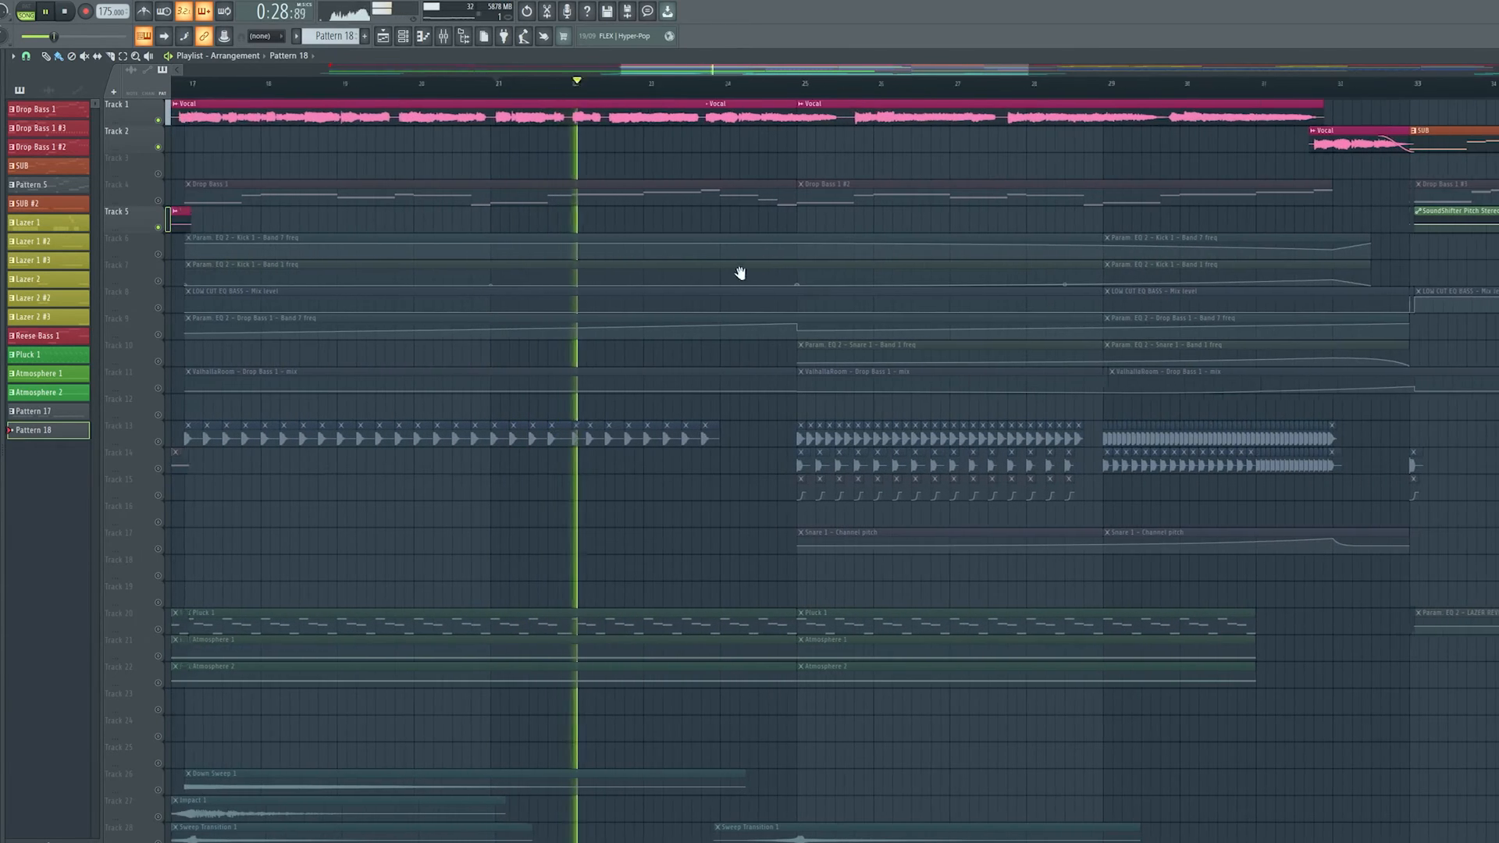
{"action": "scroll", "coordinate": [786, 143], "scroll_direction": "down", "scroll_amount": 3}
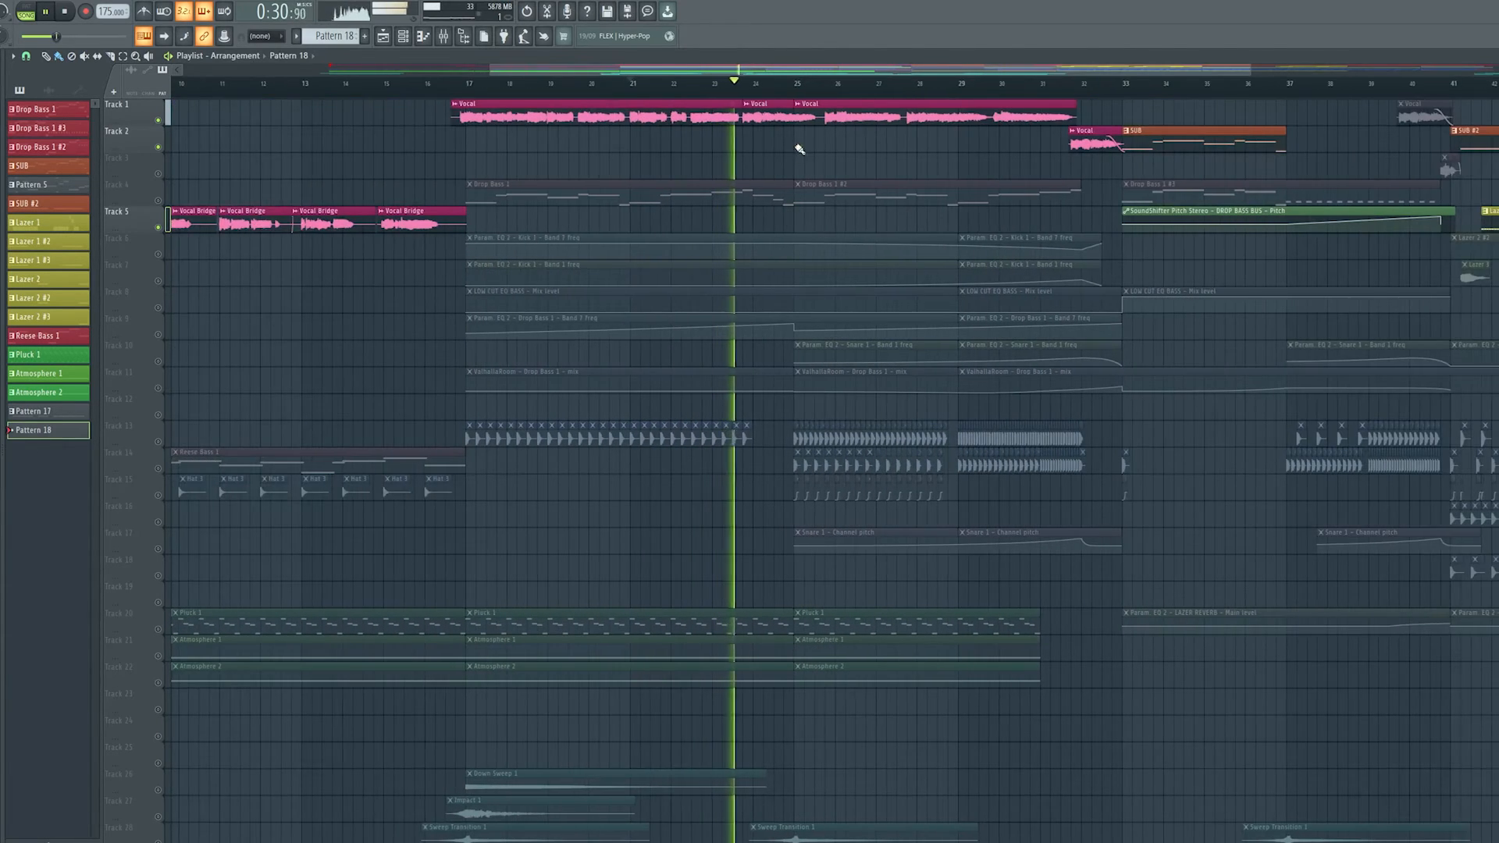
{"action": "scroll", "coordinate": [795, 168], "scroll_direction": "left", "scroll_amount": 2}
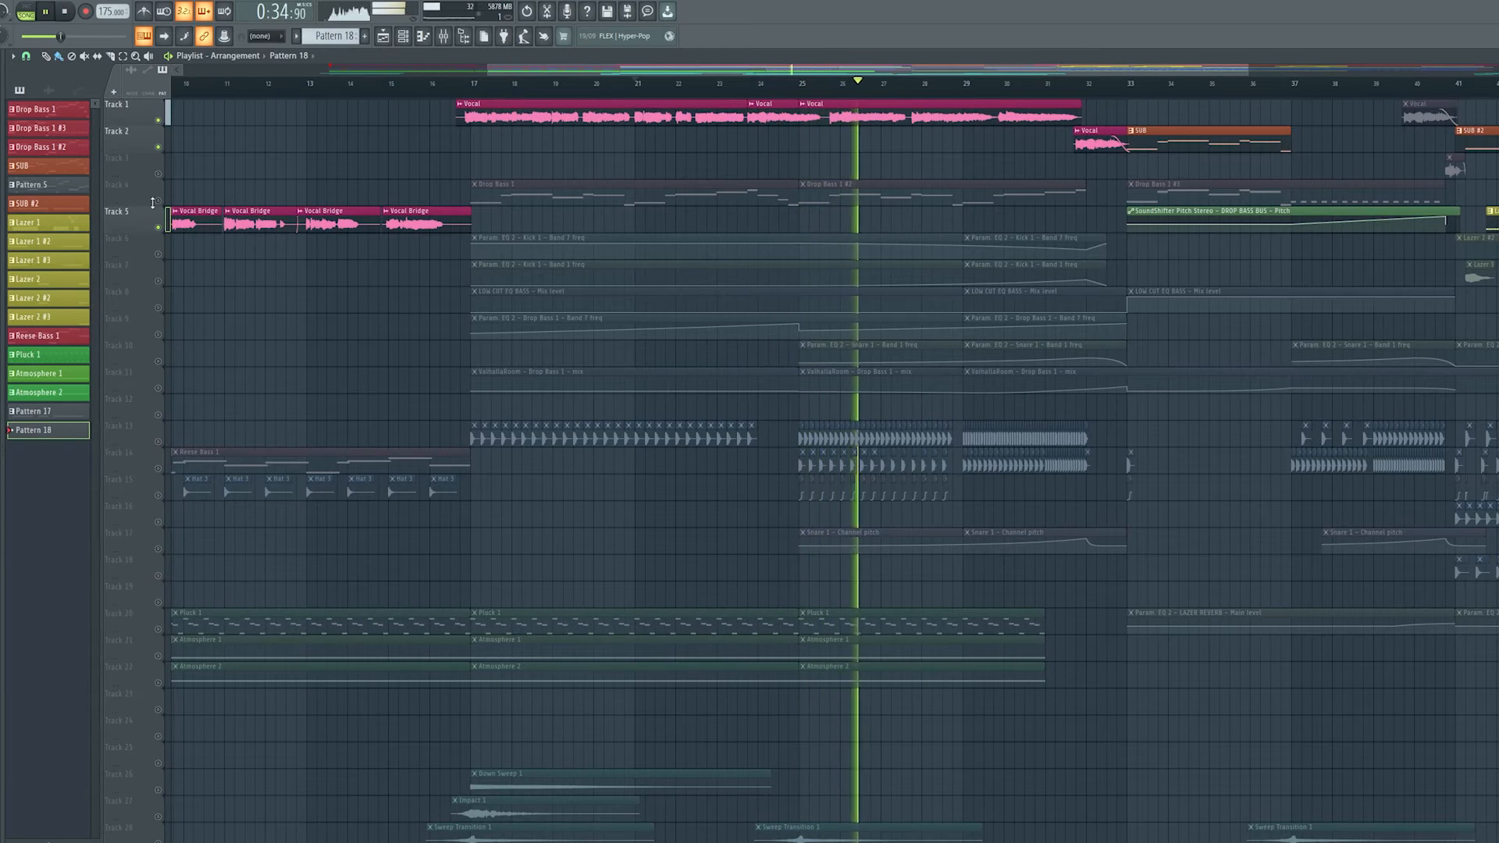
{"action": "key", "text": "space"}
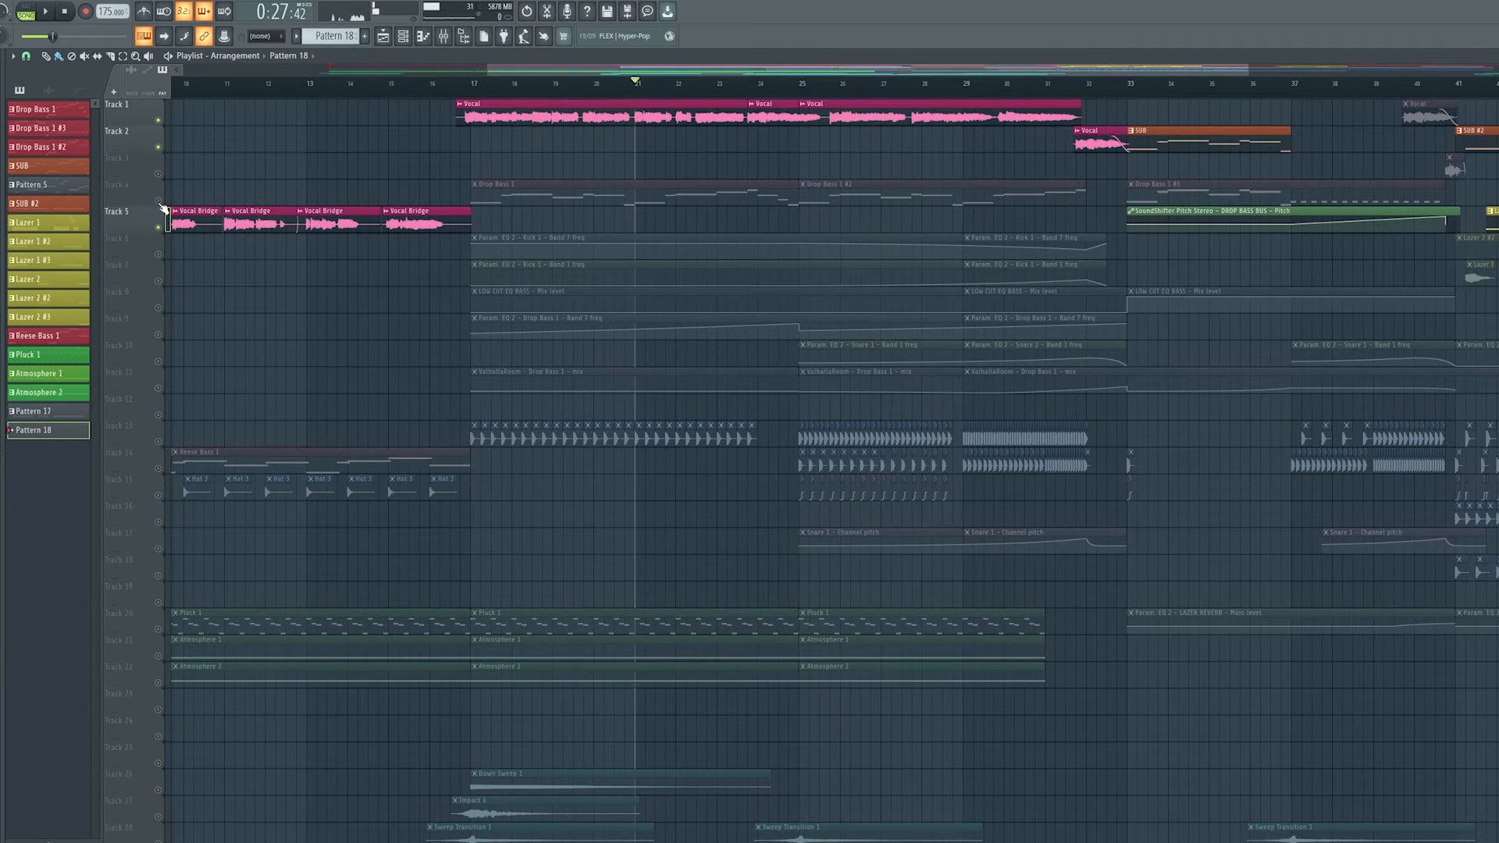
Unmute the Drop Bass on Track 4 and the automation clips on Tracks 6 to 11.
{"action": "left_click", "coordinate": [158, 200]}
{"action": "left_click", "coordinate": [158, 254]}
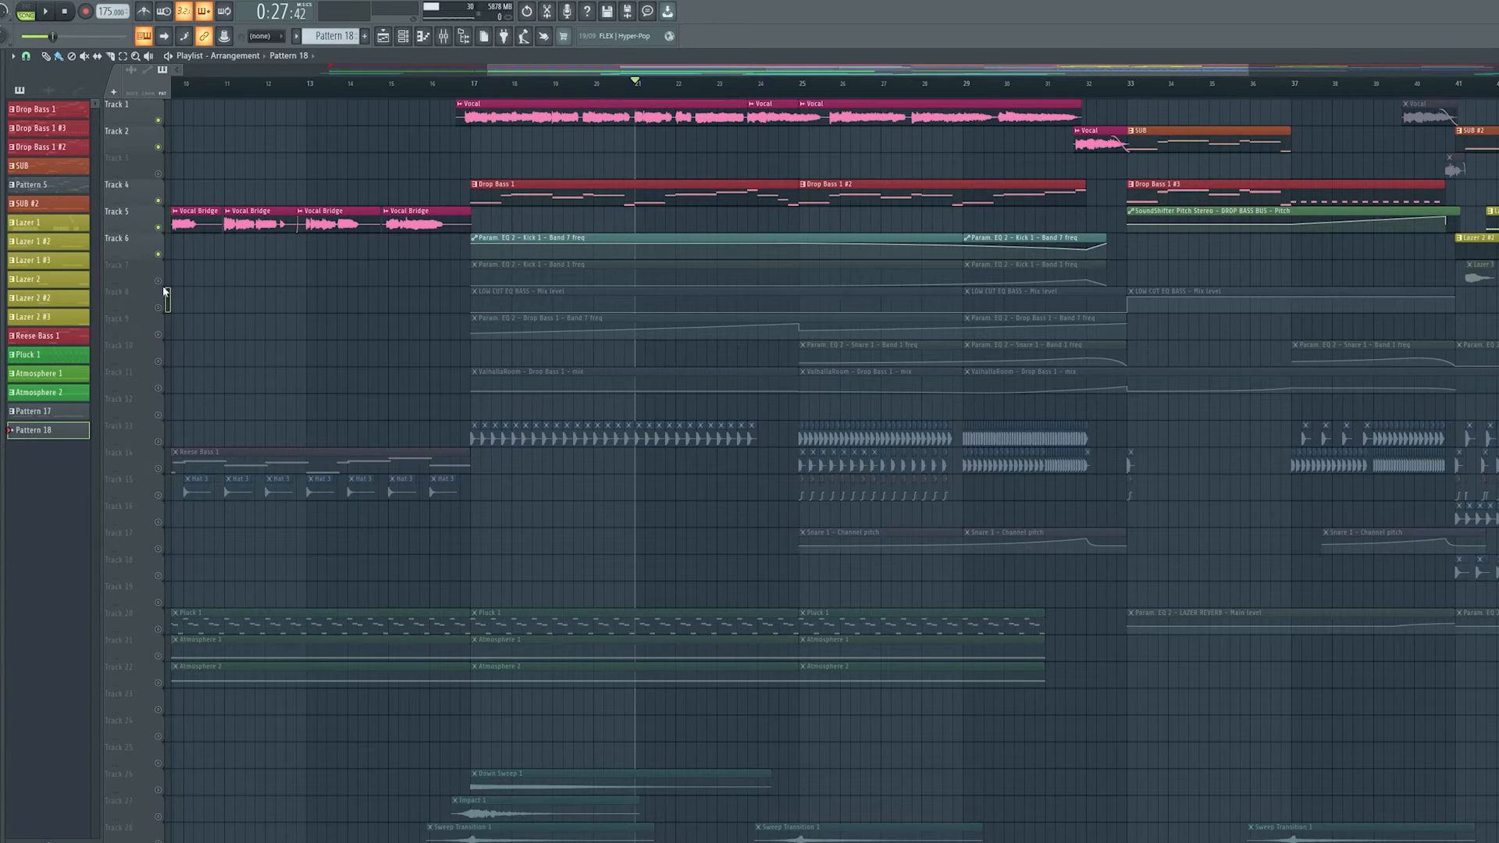
{"action": "left_click", "coordinate": [158, 281]}
{"action": "left_click", "coordinate": [159, 308]}
{"action": "left_click", "coordinate": [159, 335]}
{"action": "left_click", "coordinate": [158, 388]}
{"action": "left_click", "coordinate": [158, 362]}
Play the build-up from bar 21 with the vocals, Drop Bass and automation active, and stop.
{"action": "mouse_move", "coordinate": [139, 606]}
{"action": "left_mouse_down"}
{"action": "mouse_move", "coordinate": [552, 408]}
{"action": "mouse_move", "coordinate": [596, 572]}
{"action": "mouse_move", "coordinate": [771, 531]}
{"action": "mouse_move", "coordinate": [588, 468]}
{"action": "left_mouse_up"}
{"action": "left_click_drag", "start_coordinate": [800, 177], "coordinate": [880, 227]}
{"action": "key", "text": "space"}
{"action": "scroll", "coordinate": [819, 165], "scroll_direction": "down", "scroll_amount": 4}
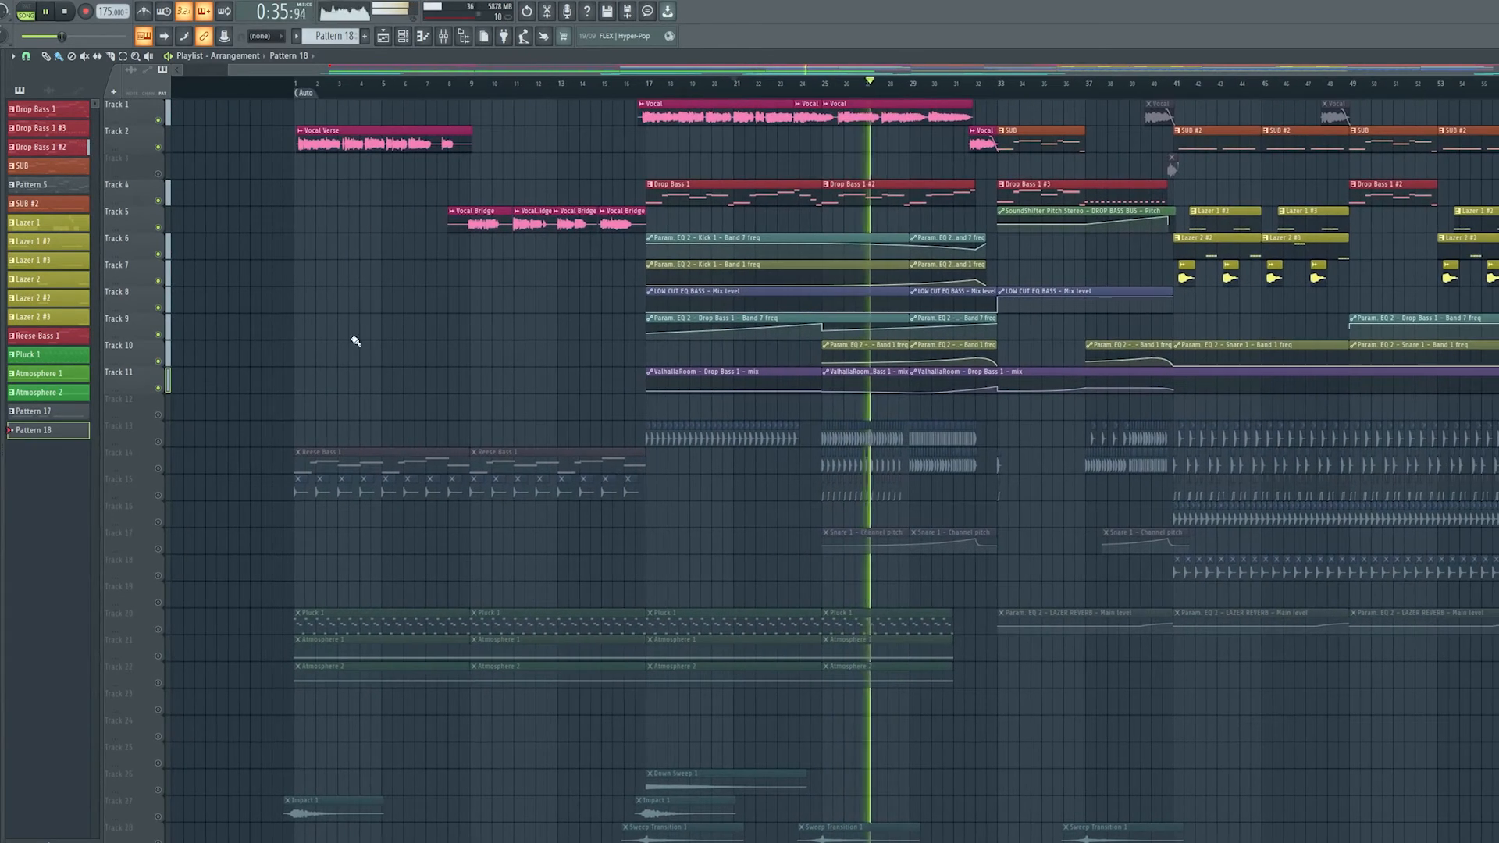
{"action": "key", "text": "space"}
Unmute all playlist tracks and set the playback position to bar 1.
{"action": "left_click", "coordinate": [162, 284], "text": "ctrl"}
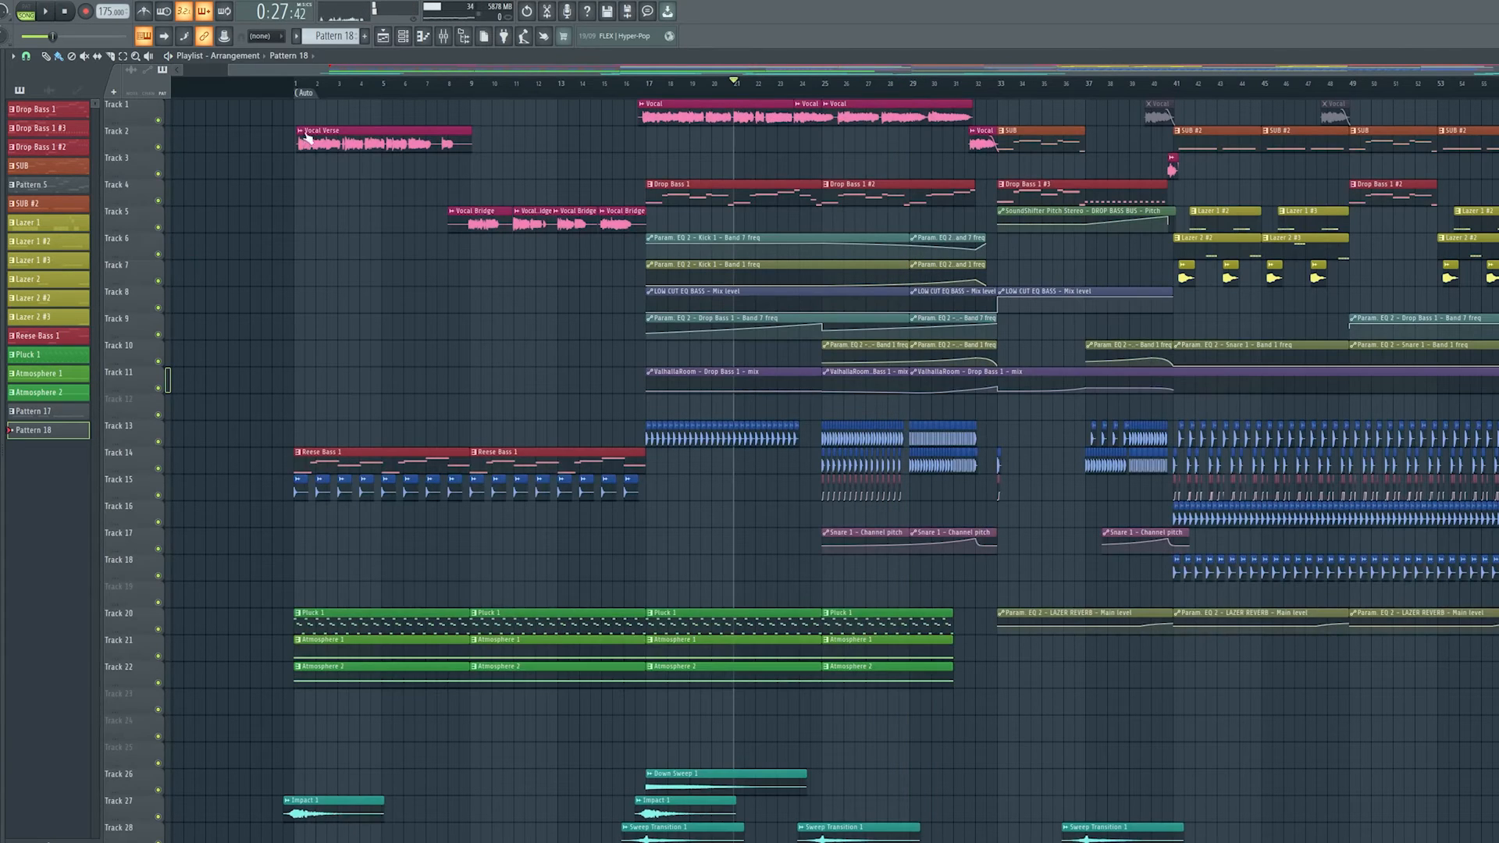
{"action": "left_click", "coordinate": [296, 91]}
{"action": "scroll", "coordinate": [445, 241], "scroll_direction": "down", "scroll_amount": 8}
{"action": "scroll", "coordinate": [638, 556], "scroll_direction": "up", "scroll_amount": 5}
Play the full intro from bar 1 with every track audible, look over its layers and stop.
{"action": "key", "text": "space"}
{"action": "scroll", "coordinate": [609, 539], "scroll_direction": "up", "scroll_amount": 2}
{"action": "scroll", "coordinate": [586, 484], "scroll_direction": "up", "scroll_amount": 3}
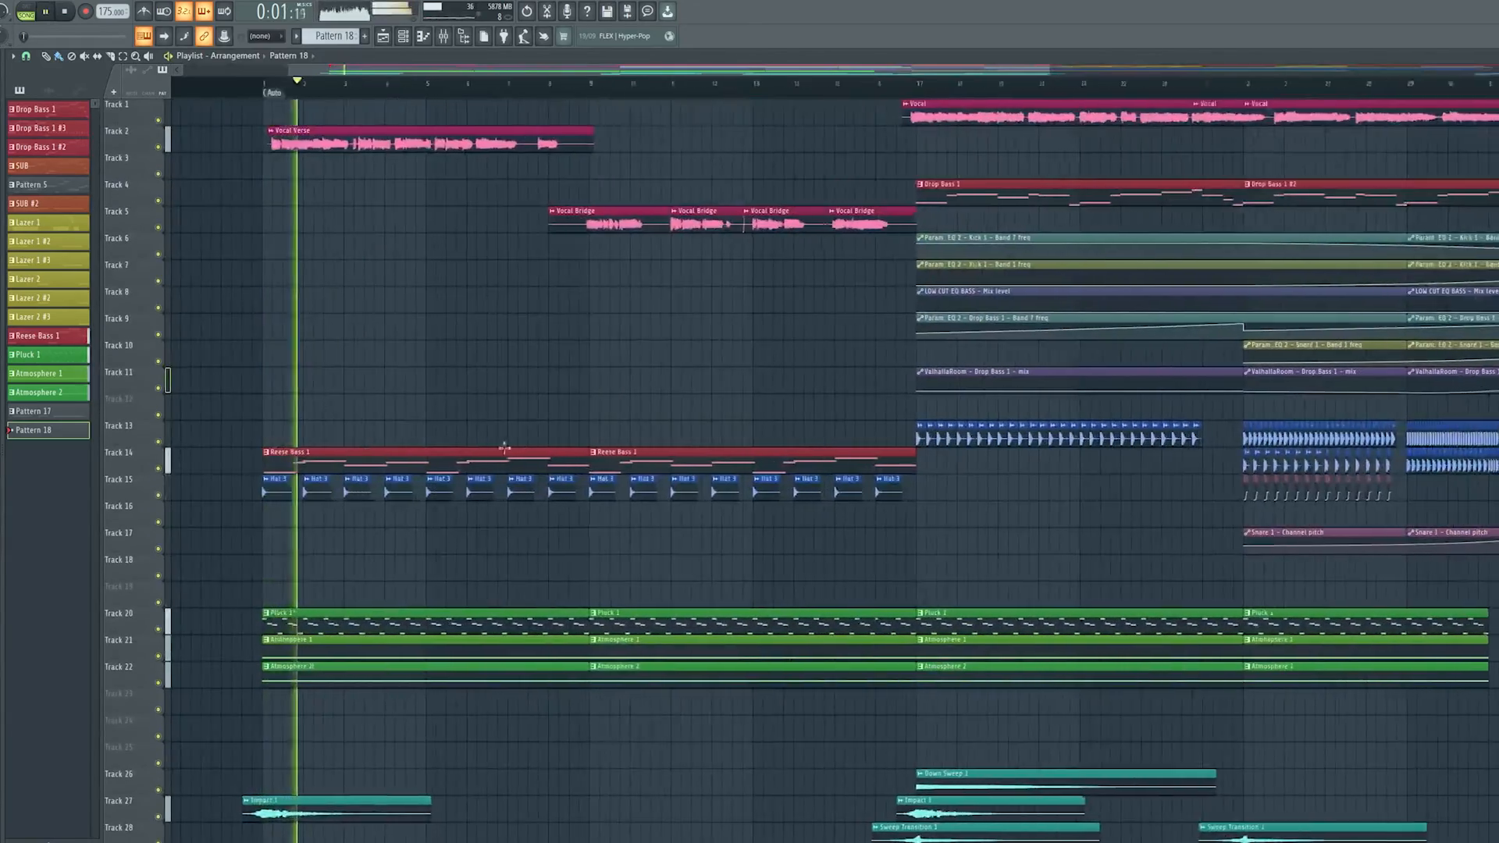
{"action": "scroll", "coordinate": [716, 453], "scroll_direction": "down", "scroll_amount": 5}
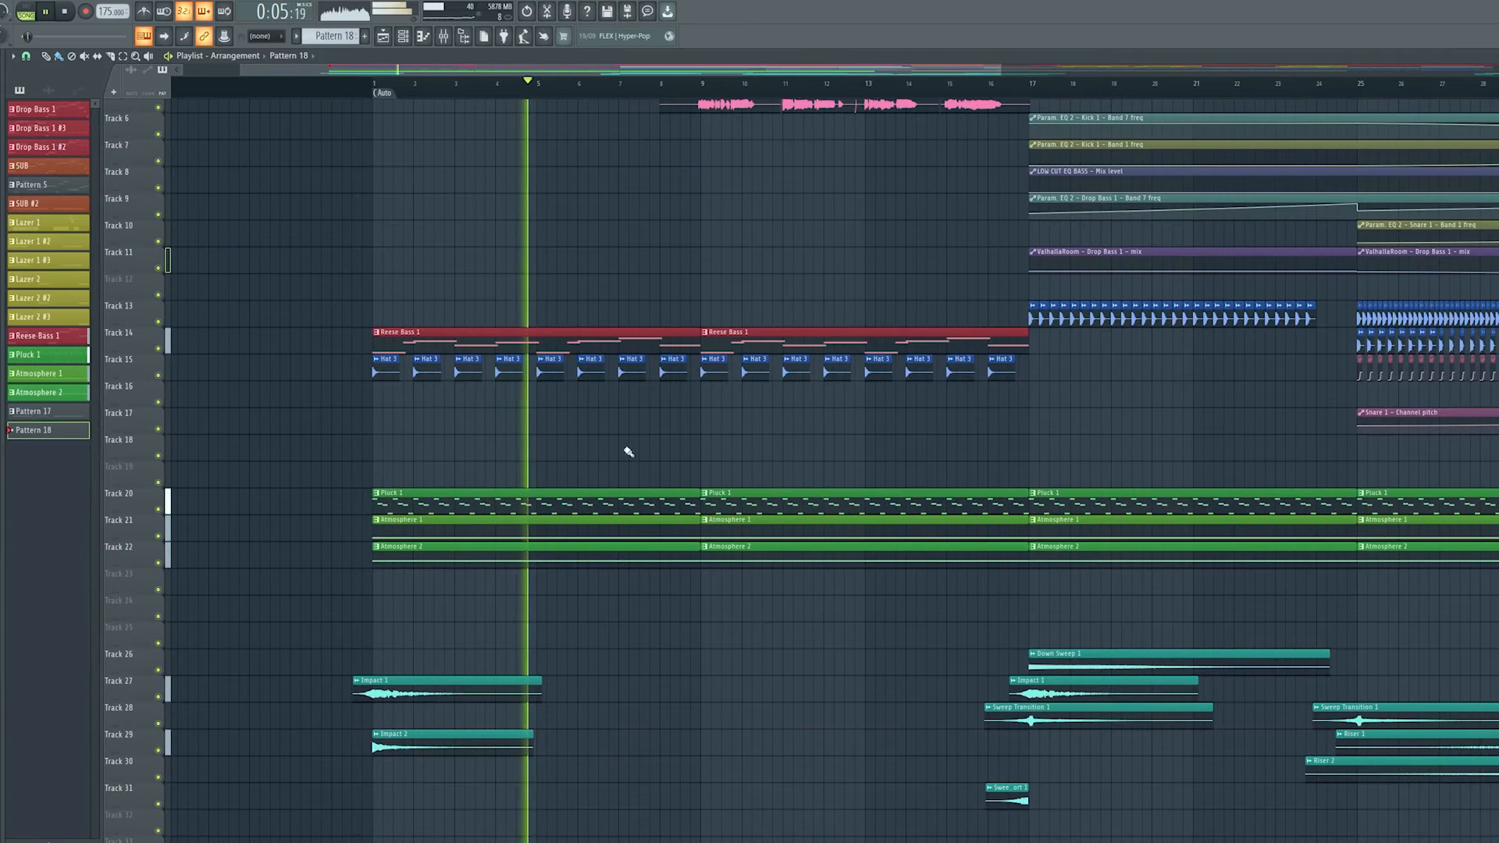
{"action": "scroll", "coordinate": [648, 491], "scroll_direction": "up", "scroll_amount": 2}
{"action": "scroll", "coordinate": [606, 536], "scroll_direction": "up", "scroll_amount": 5}
{"action": "scroll", "coordinate": [764, 572], "scroll_direction": "down", "scroll_amount": 1}
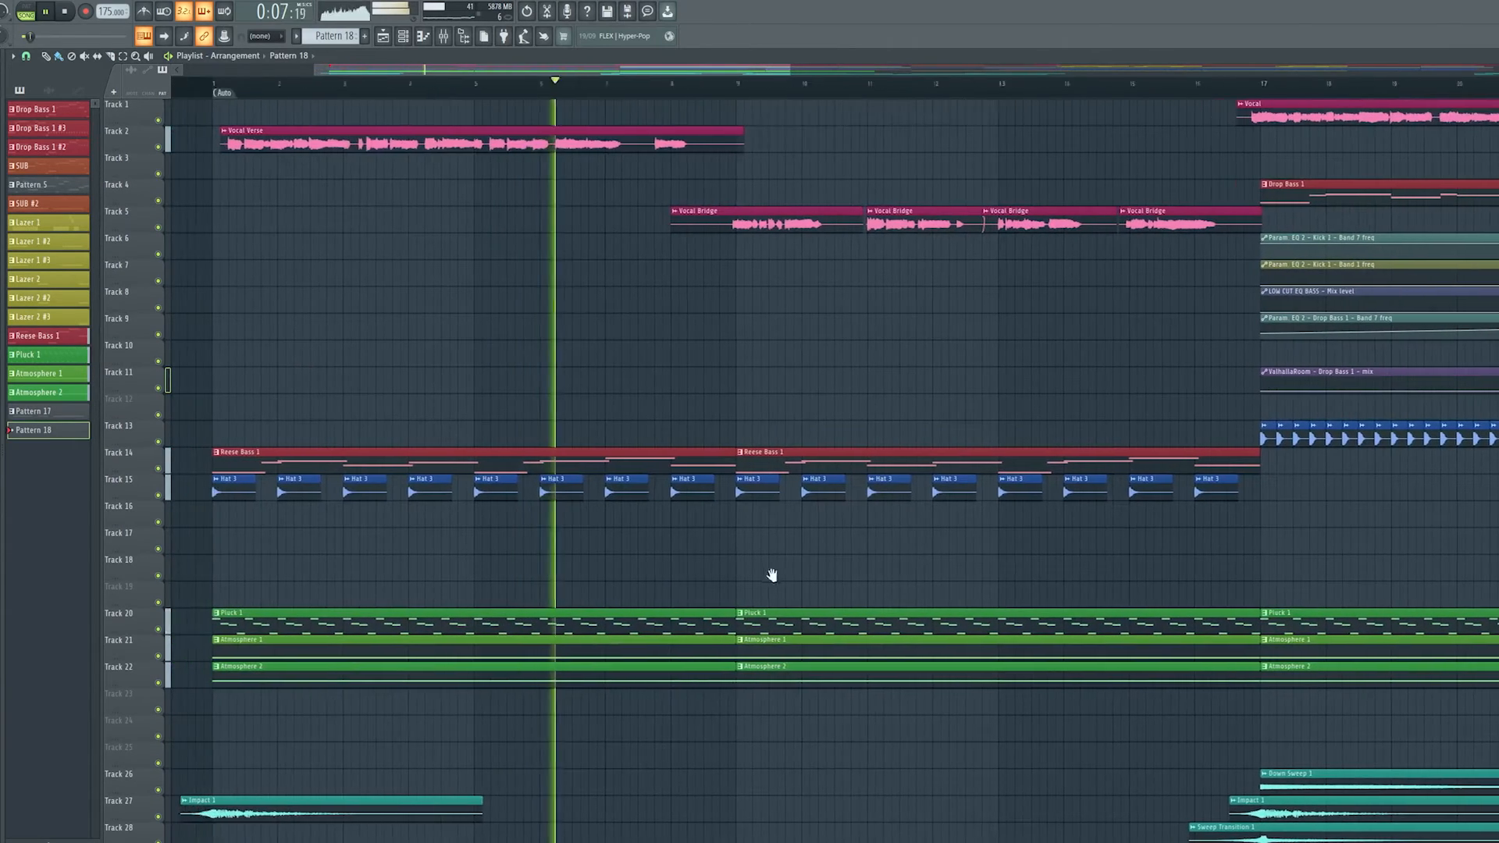
{"action": "mouse_move", "coordinate": [843, 577]}
{"action": "left_mouse_down"}
{"action": "mouse_move", "coordinate": [759, 569]}
{"action": "mouse_move", "coordinate": [757, 512]}
{"action": "mouse_move", "coordinate": [735, 504]}
{"action": "mouse_move", "coordinate": [716, 522]}
{"action": "left_mouse_up"}
{"action": "key", "text": "space"}
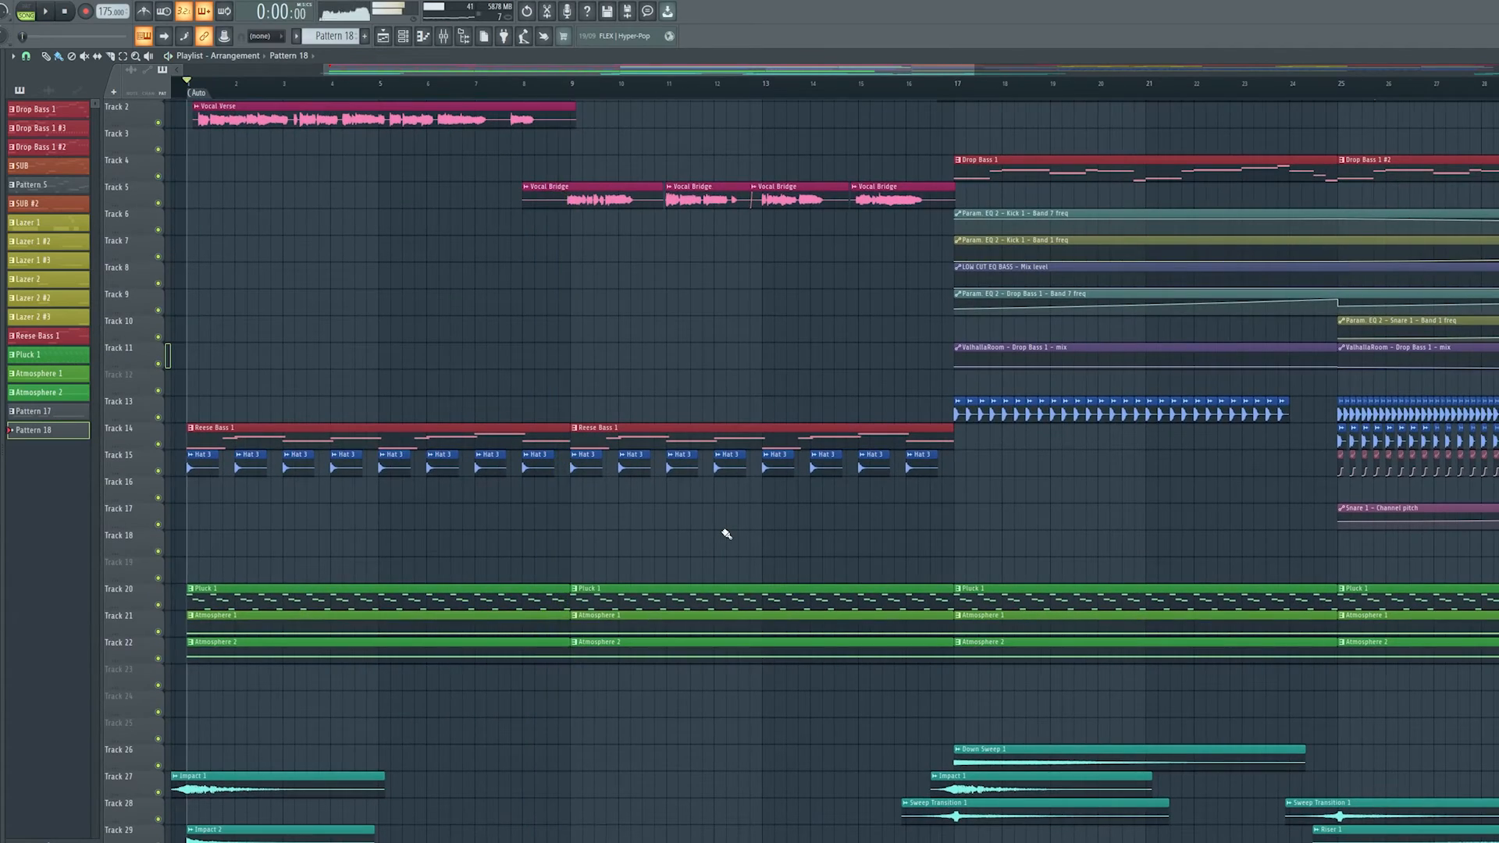
Look over the intro and build-up layers across the playlist, from the vocals down to the impacts and sweeps.
{"action": "scroll", "coordinate": [725, 533], "scroll_direction": "down", "scroll_amount": 3}
{"action": "scroll", "coordinate": [726, 534], "scroll_direction": "down", "scroll_amount": 1}
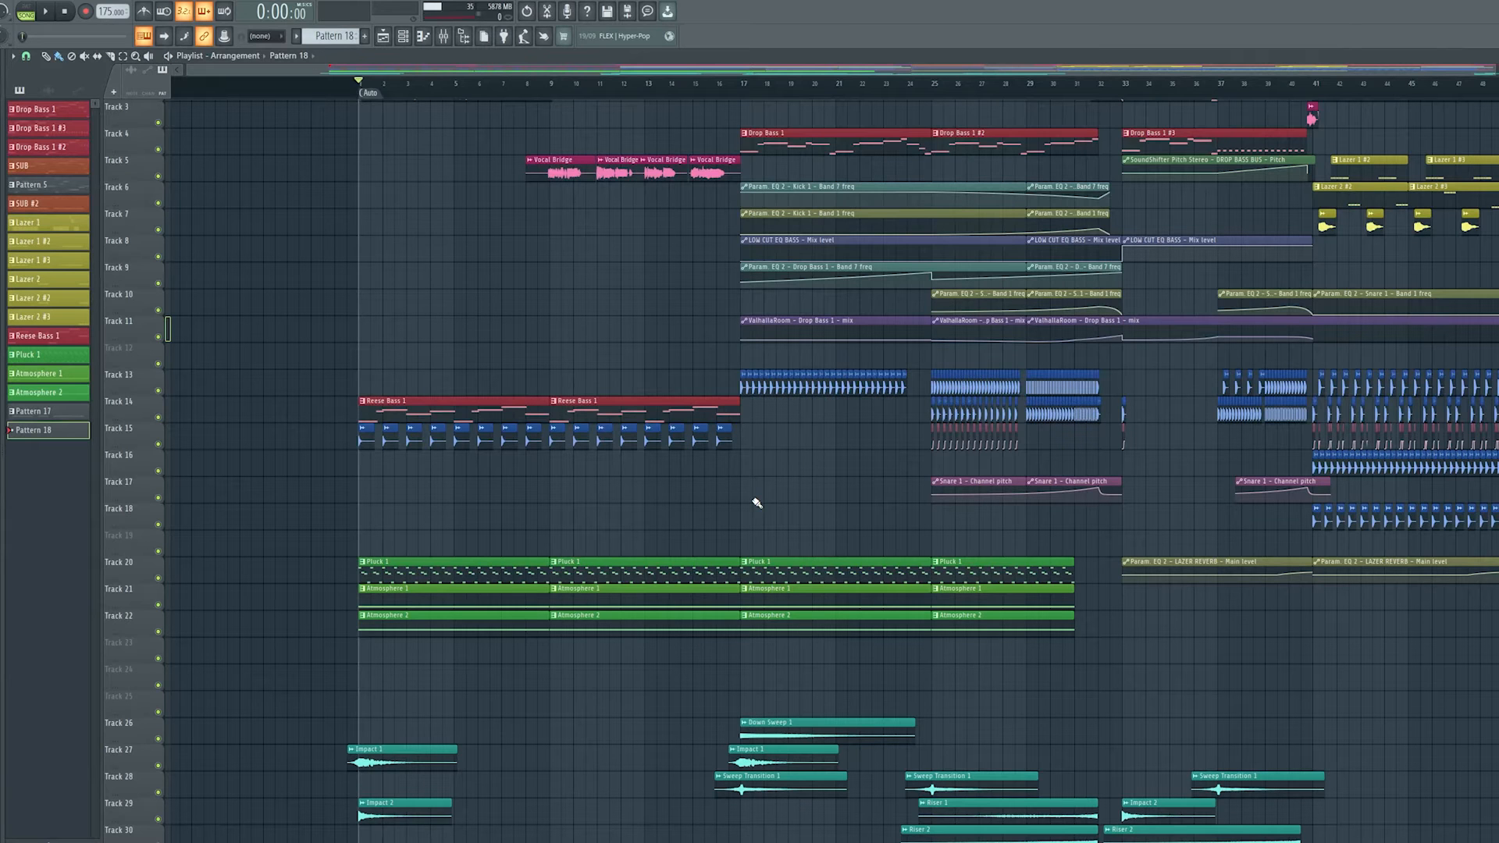
{"action": "scroll", "coordinate": [773, 749], "scroll_direction": "up", "scroll_amount": 2}
{"action": "scroll", "coordinate": [653, 354], "scroll_direction": "down", "scroll_amount": 5}
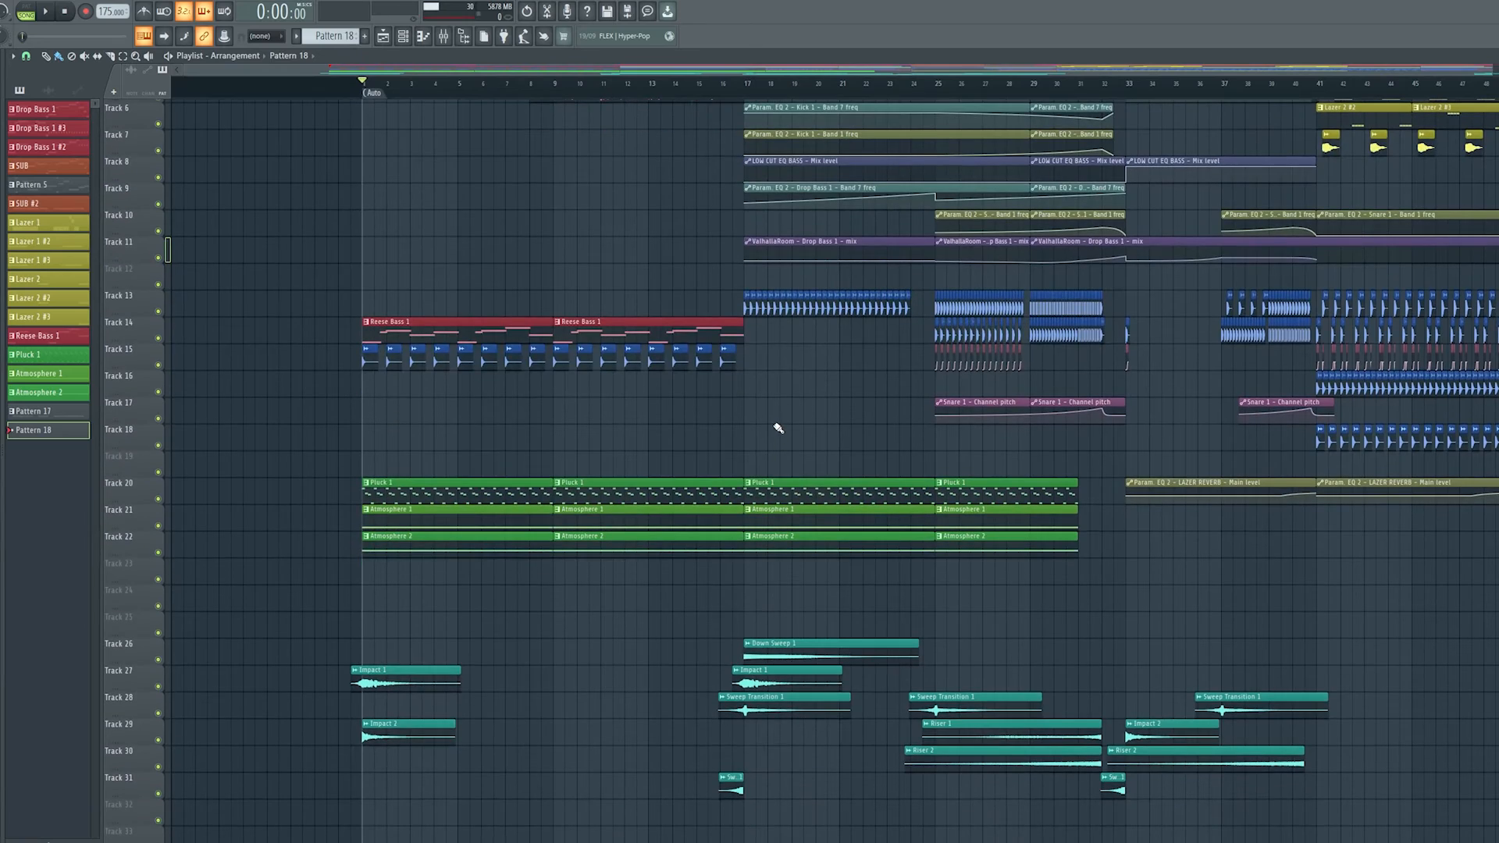
{"action": "scroll", "coordinate": [749, 452], "scroll_direction": "up", "scroll_amount": 4}
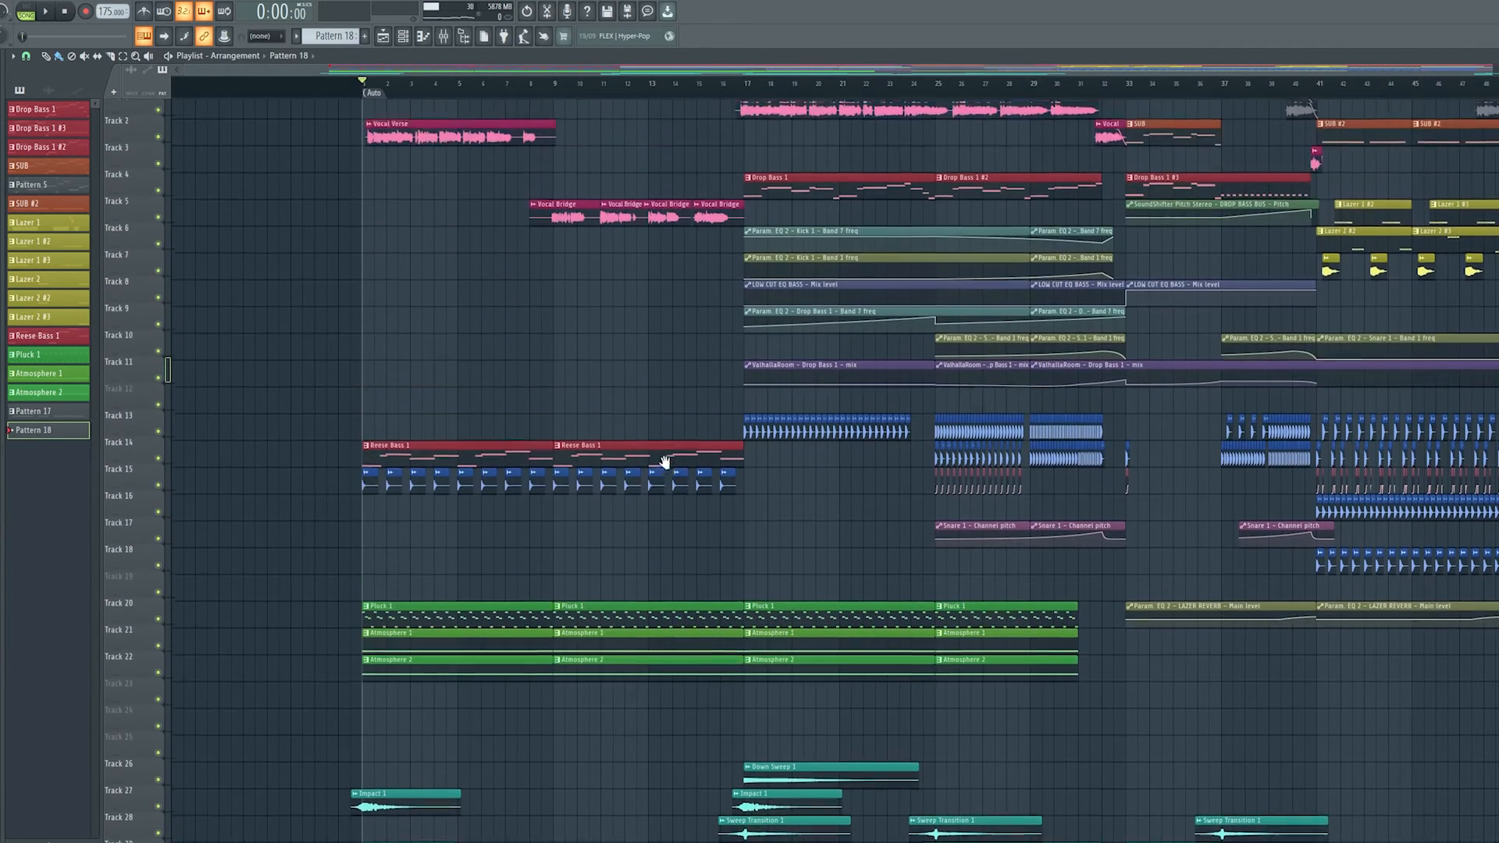
{"action": "scroll", "coordinate": [772, 546], "scroll_direction": "down", "scroll_amount": 8}
{"action": "scroll", "coordinate": [792, 312], "scroll_direction": "up", "scroll_amount": 10}
{"action": "scroll", "coordinate": [773, 499], "scroll_direction": "down", "scroll_amount": 2}
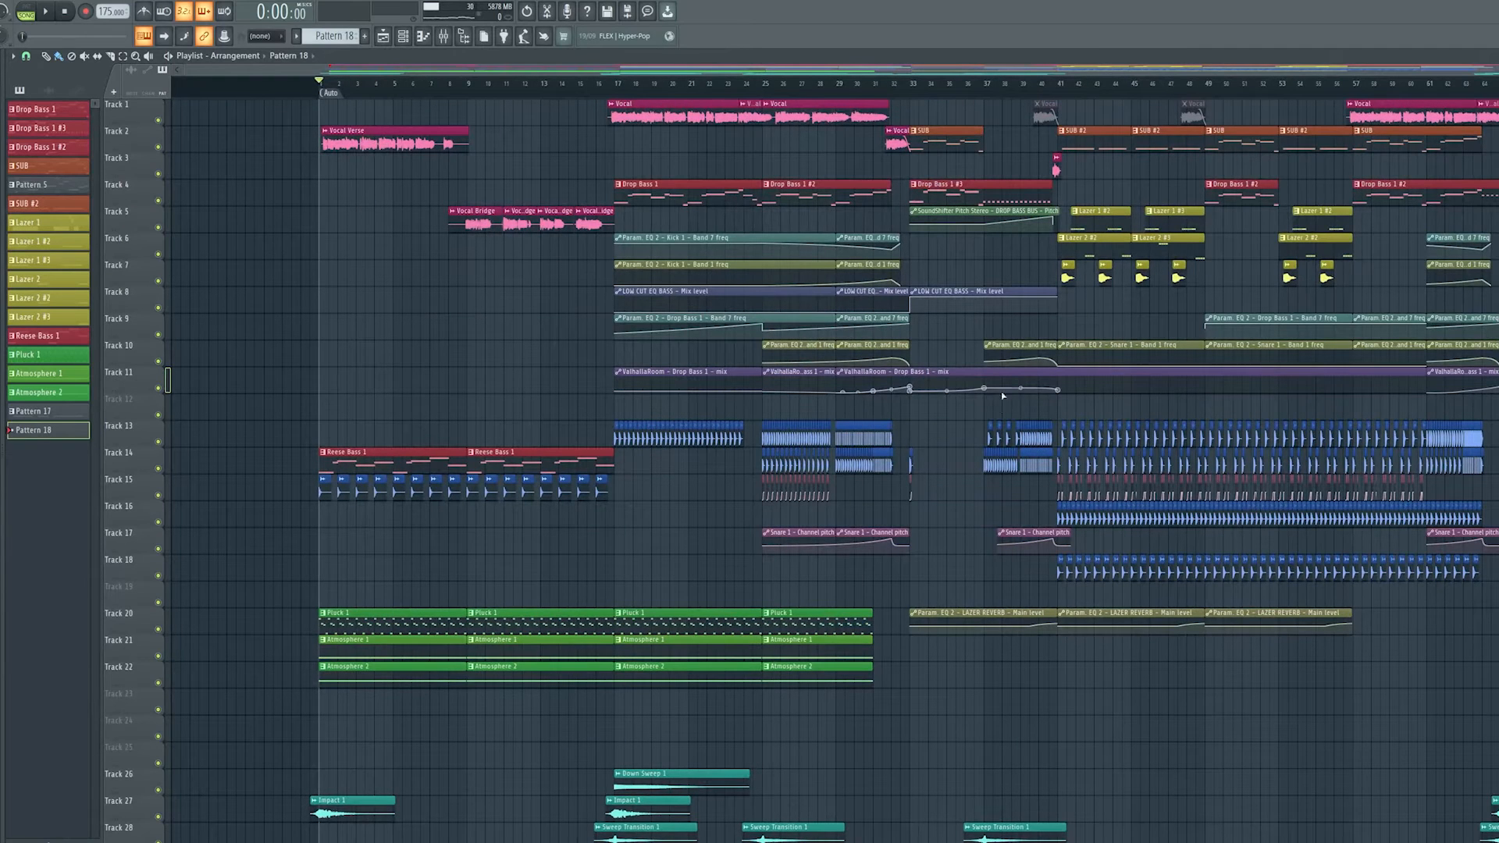
{"action": "scroll", "coordinate": [1292, 328], "scroll_direction": "right", "scroll_amount": 1}
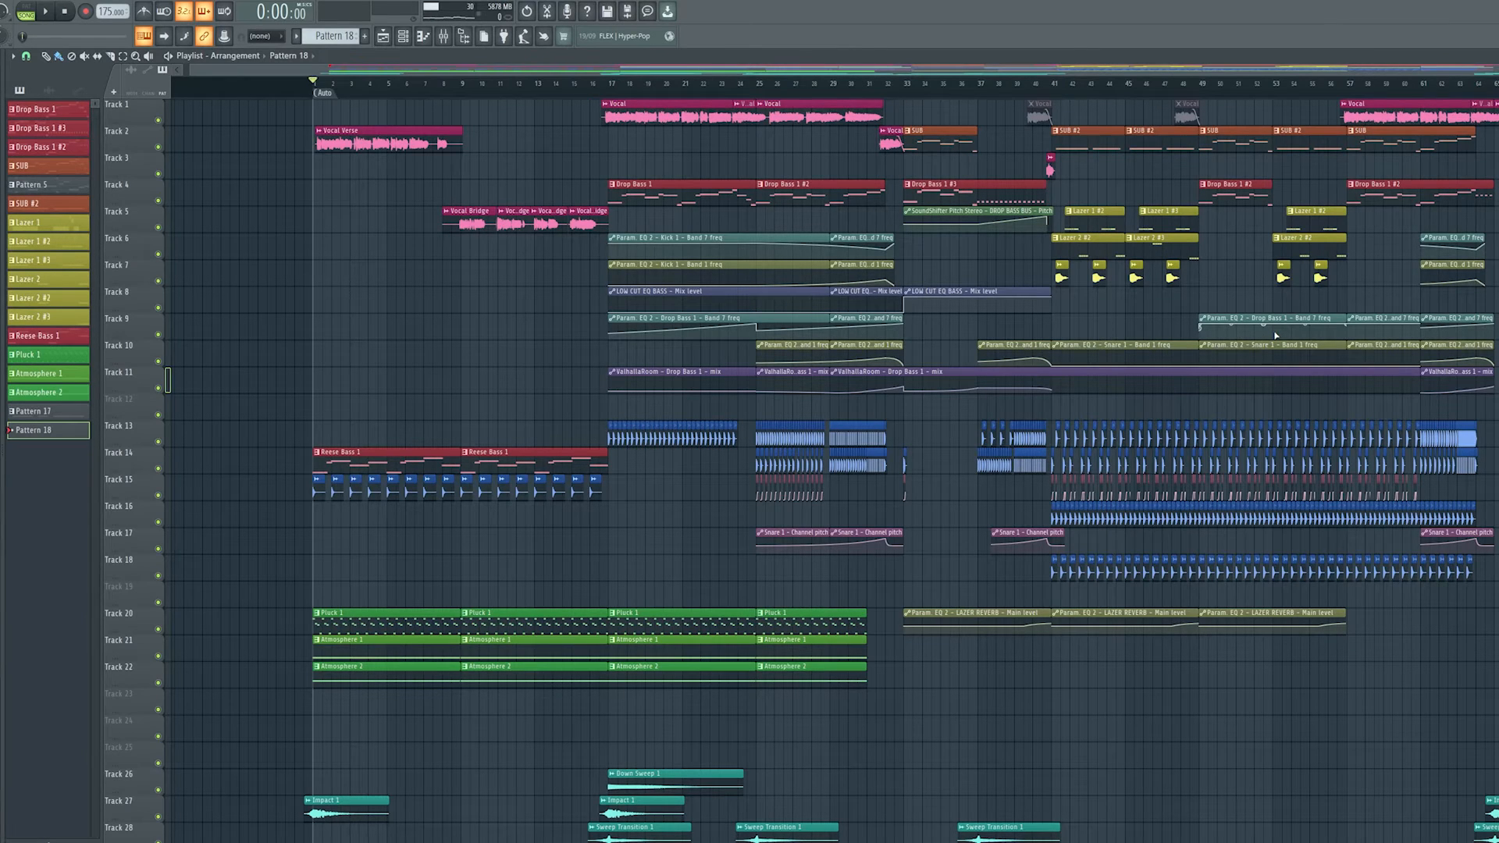
{"action": "scroll", "coordinate": [1043, 290], "scroll_direction": "right", "scroll_amount": 4}
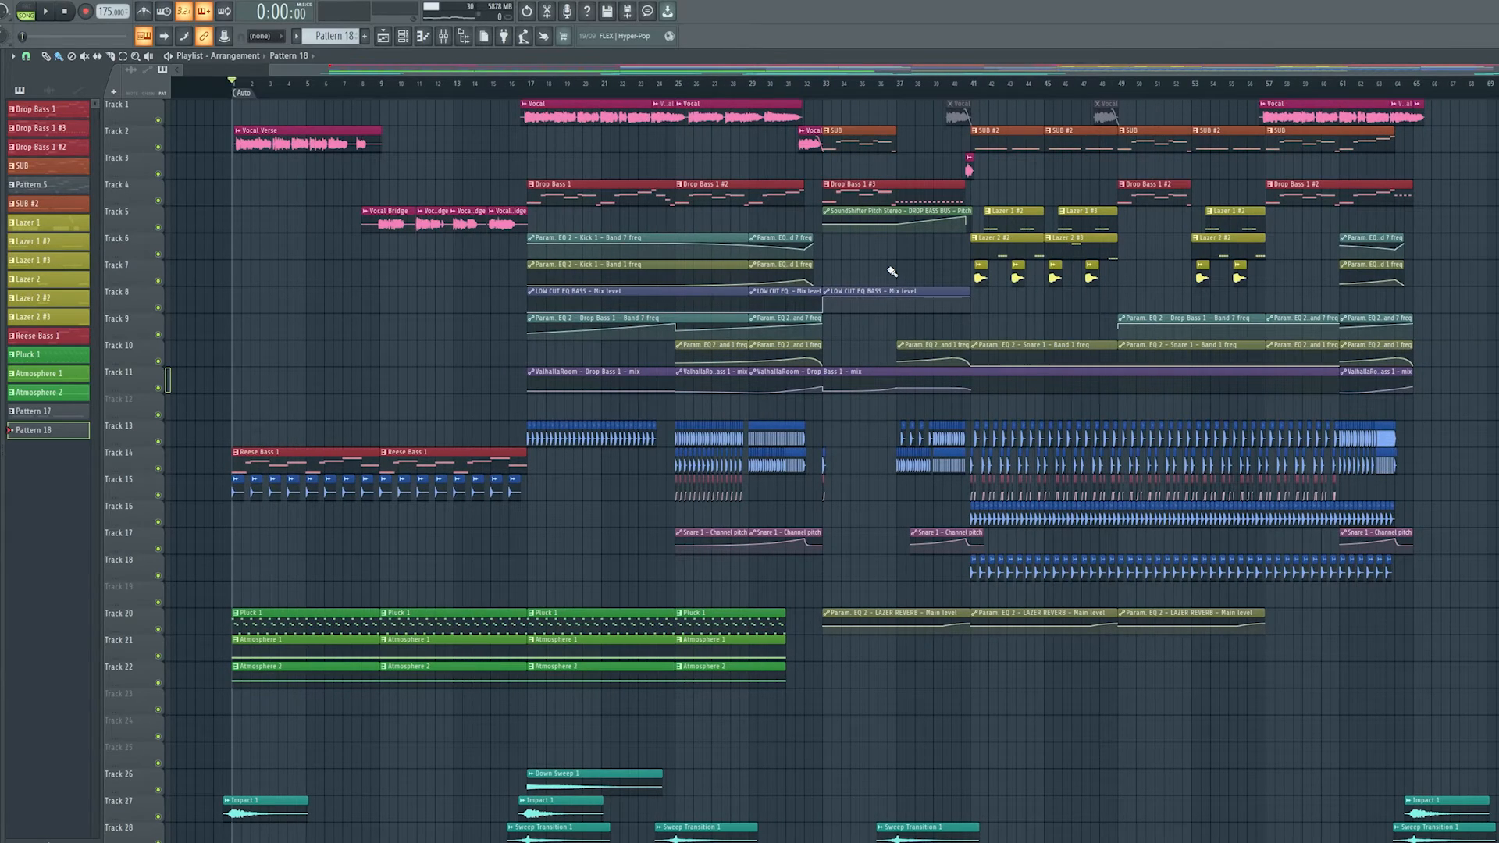
Examine the drop section's SUB, Lazer, drum and automation clips in the playlist and compare them with the build-up before it.
{"action": "scroll", "coordinate": [1017, 269], "scroll_direction": "up", "scroll_amount": 5}
{"action": "scroll", "coordinate": [937, 312], "scroll_direction": "right", "scroll_amount": 3}
{"action": "scroll", "coordinate": [870, 333], "scroll_direction": "down", "scroll_amount": 3}
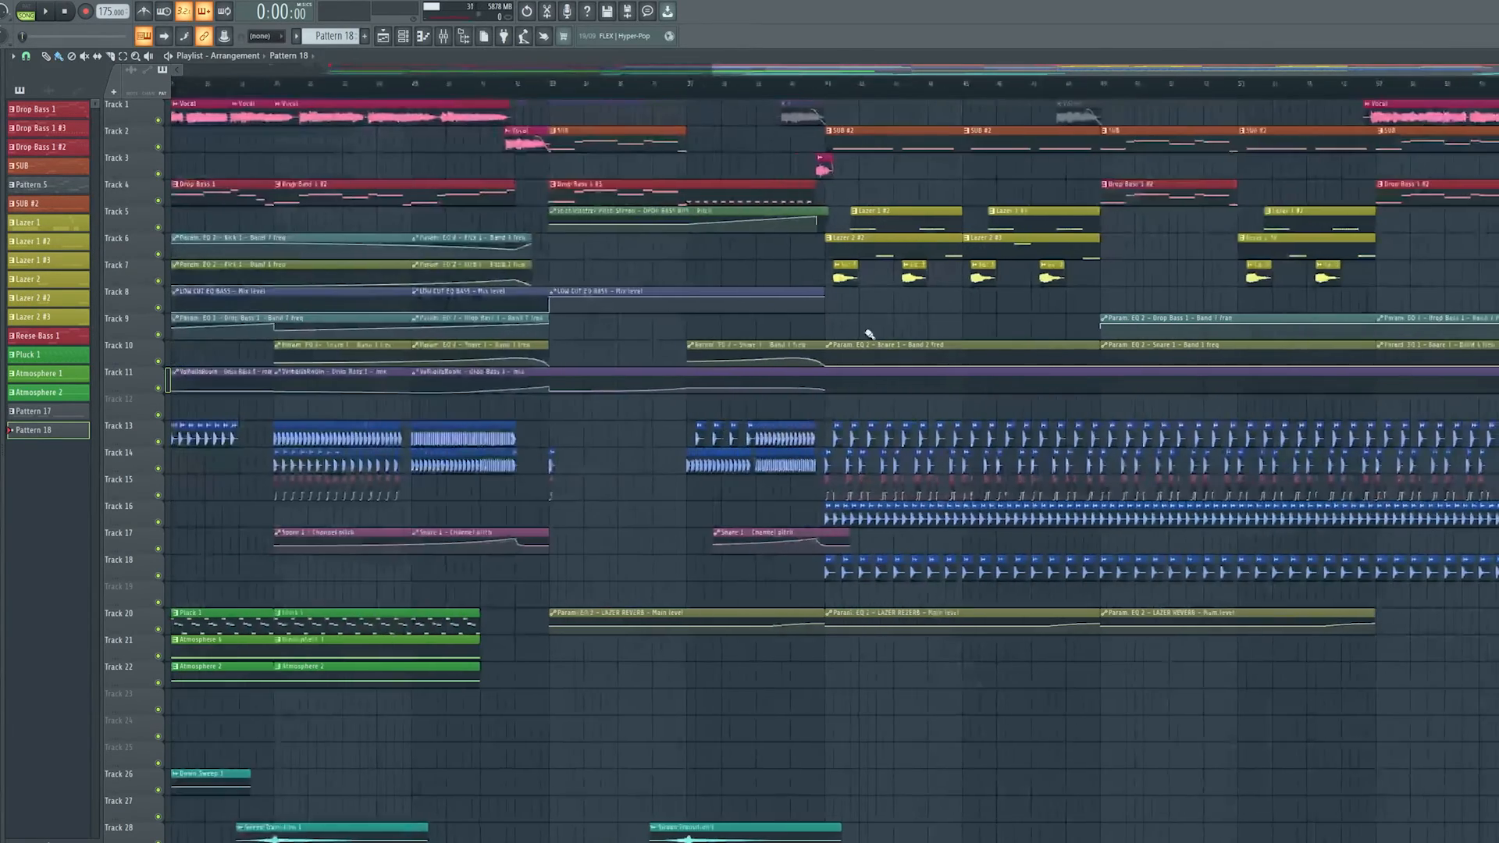
{"action": "scroll", "coordinate": [828, 347], "scroll_direction": "right", "scroll_amount": 3}
{"action": "scroll", "coordinate": [776, 328], "scroll_direction": "right", "scroll_amount": 3}
{"action": "scroll", "coordinate": [859, 375], "scroll_direction": "left", "scroll_amount": 6}
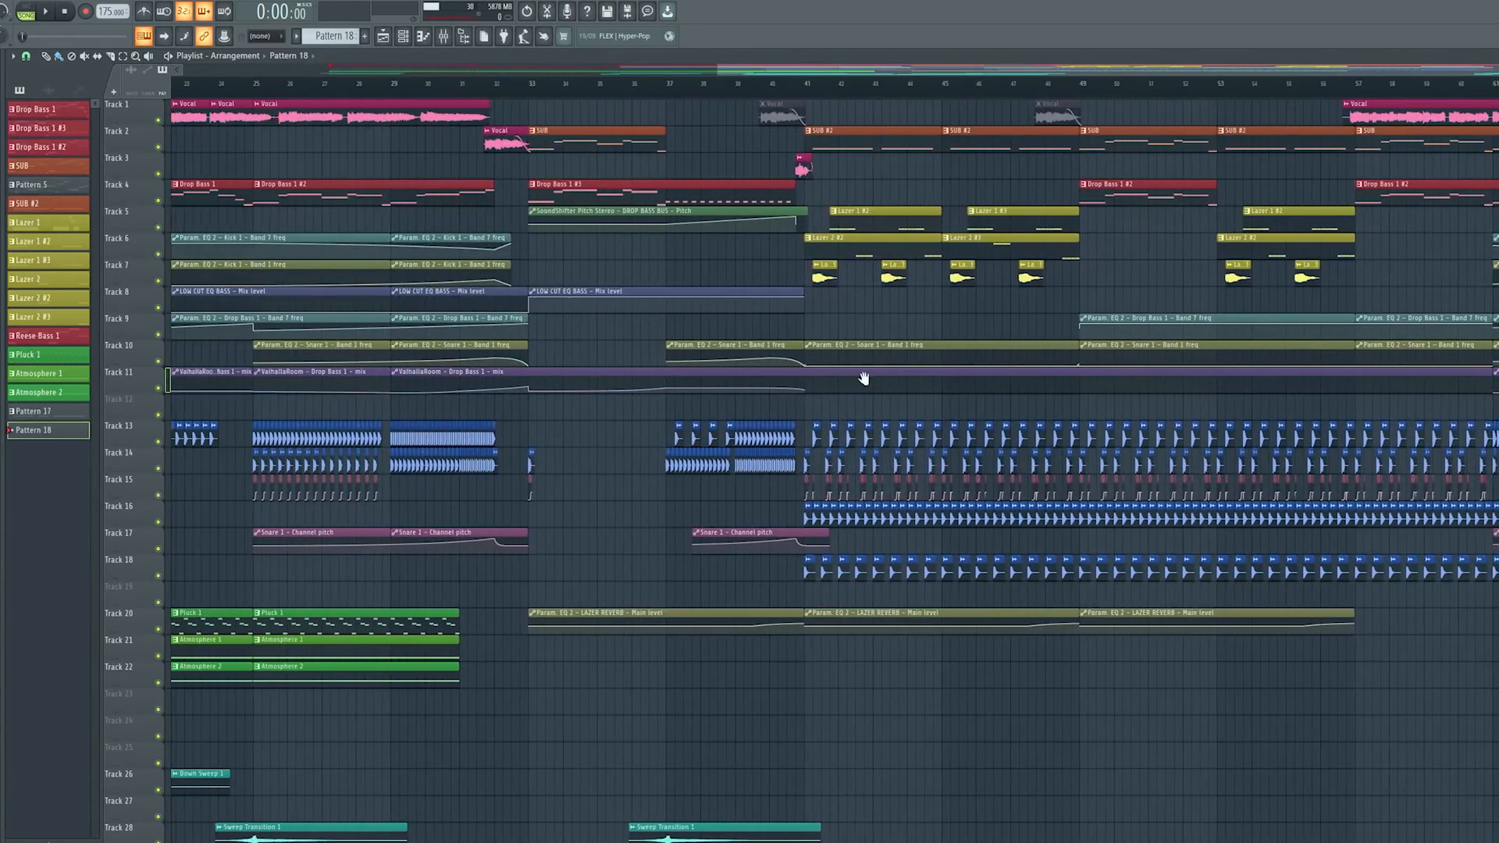
{"action": "scroll", "coordinate": [778, 394], "scroll_direction": "left", "scroll_amount": 5}
{"action": "scroll", "coordinate": [796, 443], "scroll_direction": "right", "scroll_amount": 3}
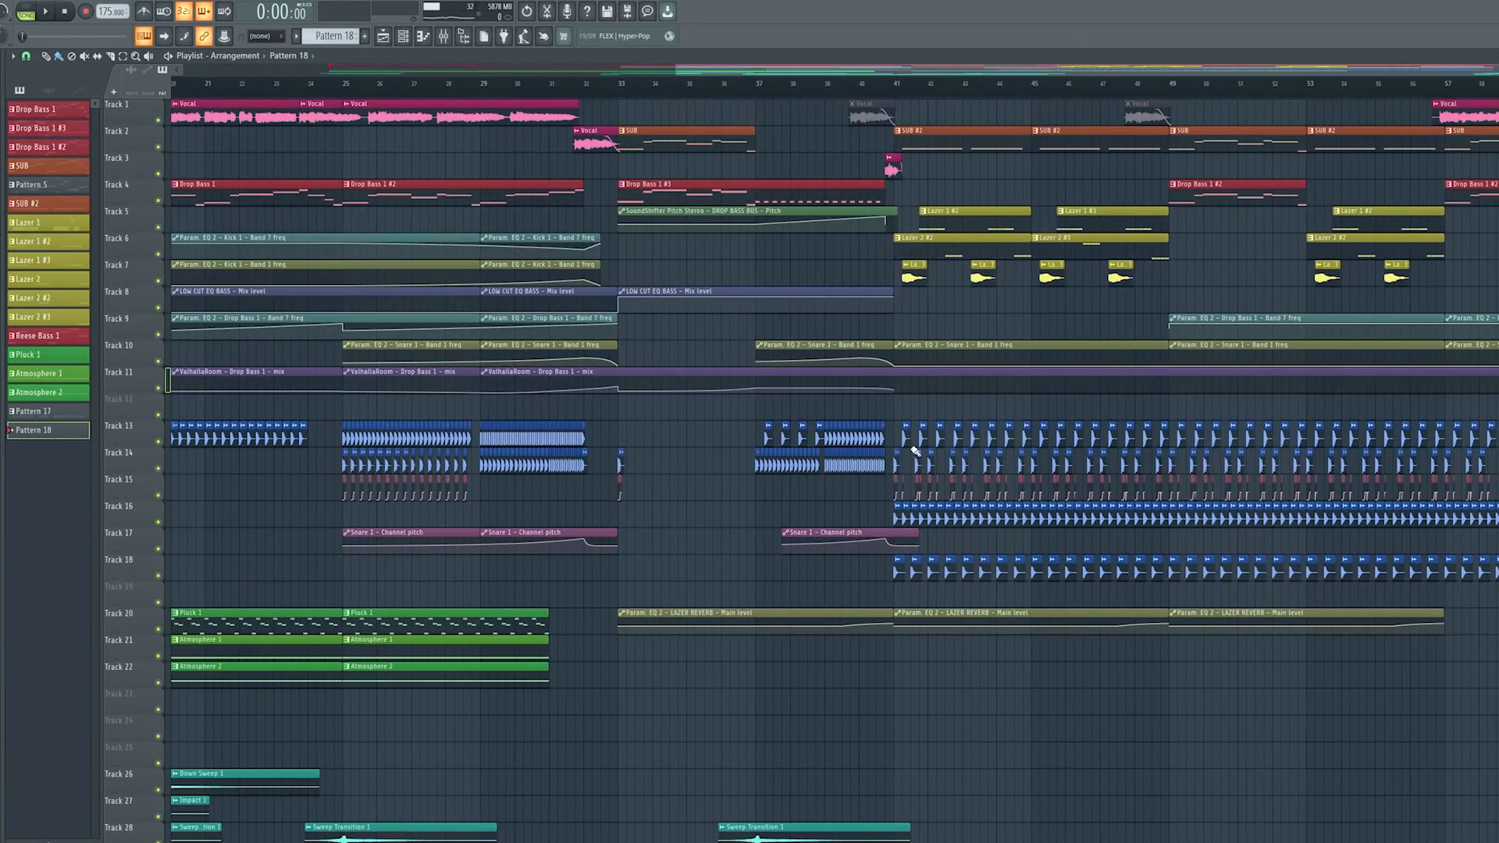
{"action": "scroll", "coordinate": [1003, 464], "scroll_direction": "right", "scroll_amount": 3}
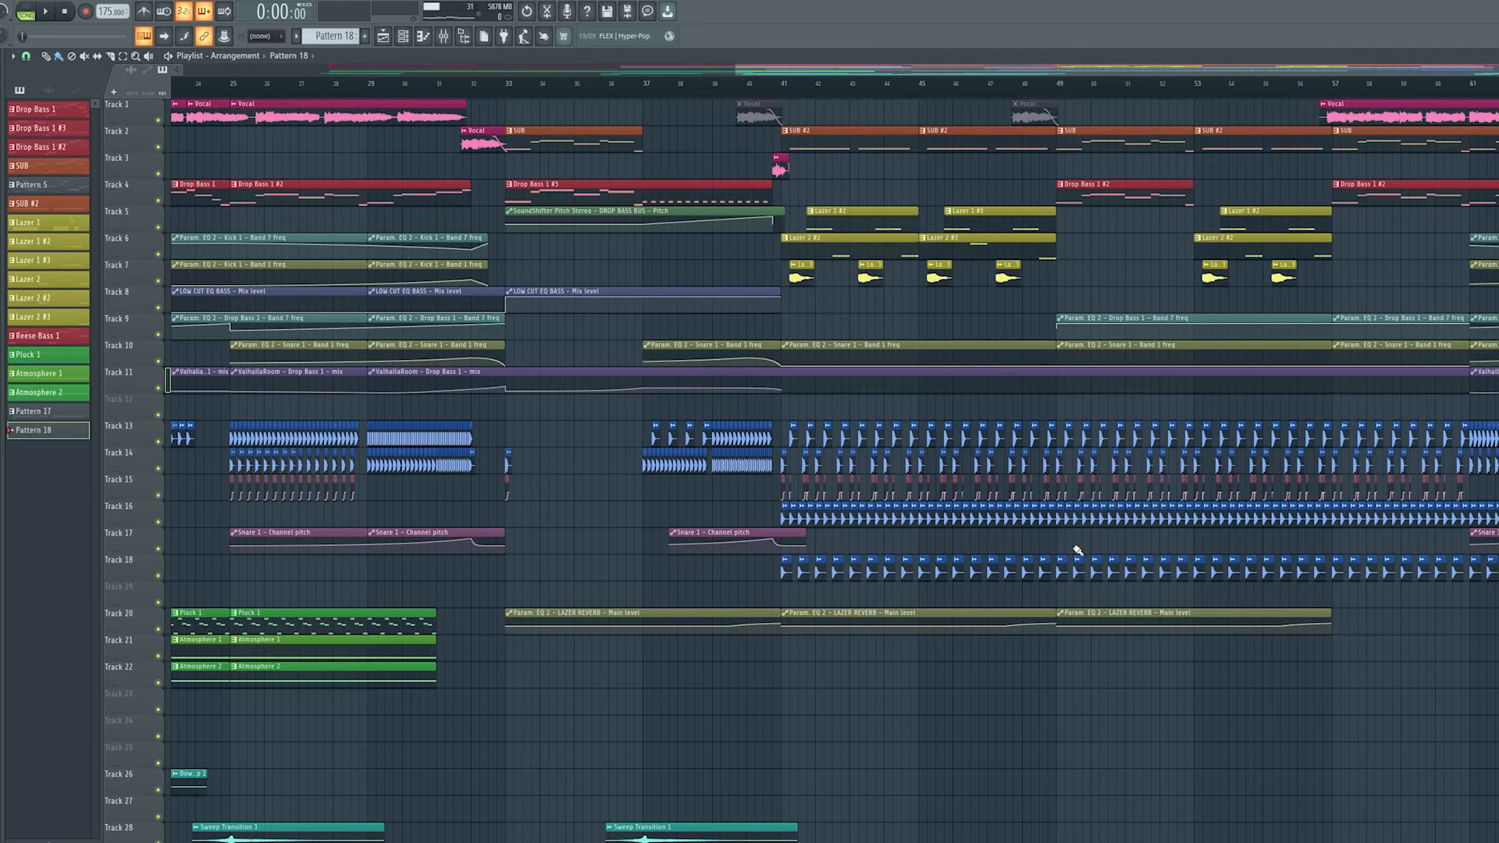
{"action": "scroll", "coordinate": [1077, 551], "scroll_direction": "left", "scroll_amount": 20}
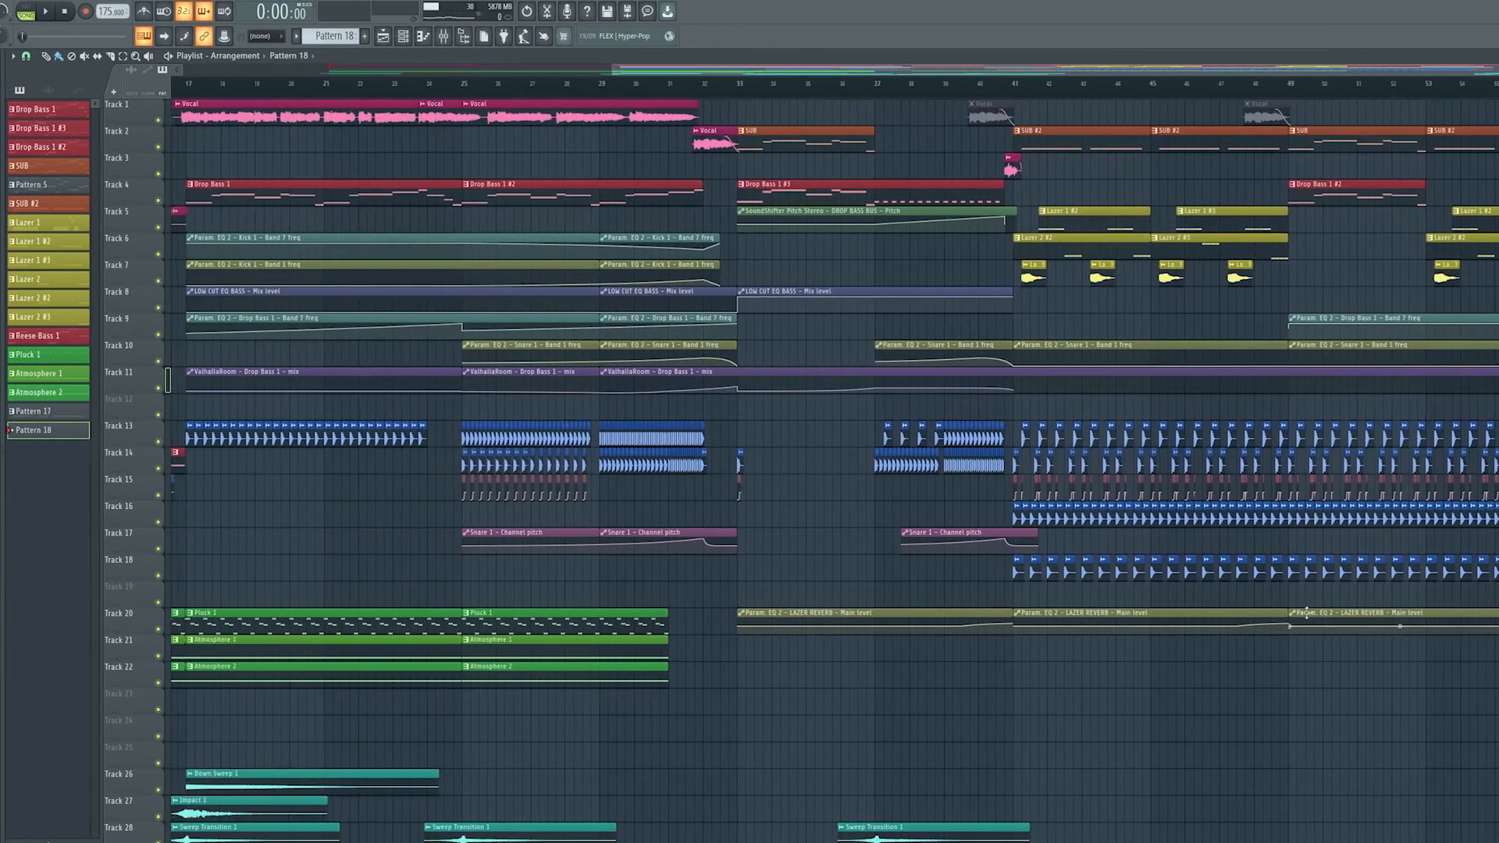
{"action": "scroll", "coordinate": [1083, 645], "scroll_direction": "right", "scroll_amount": 13}
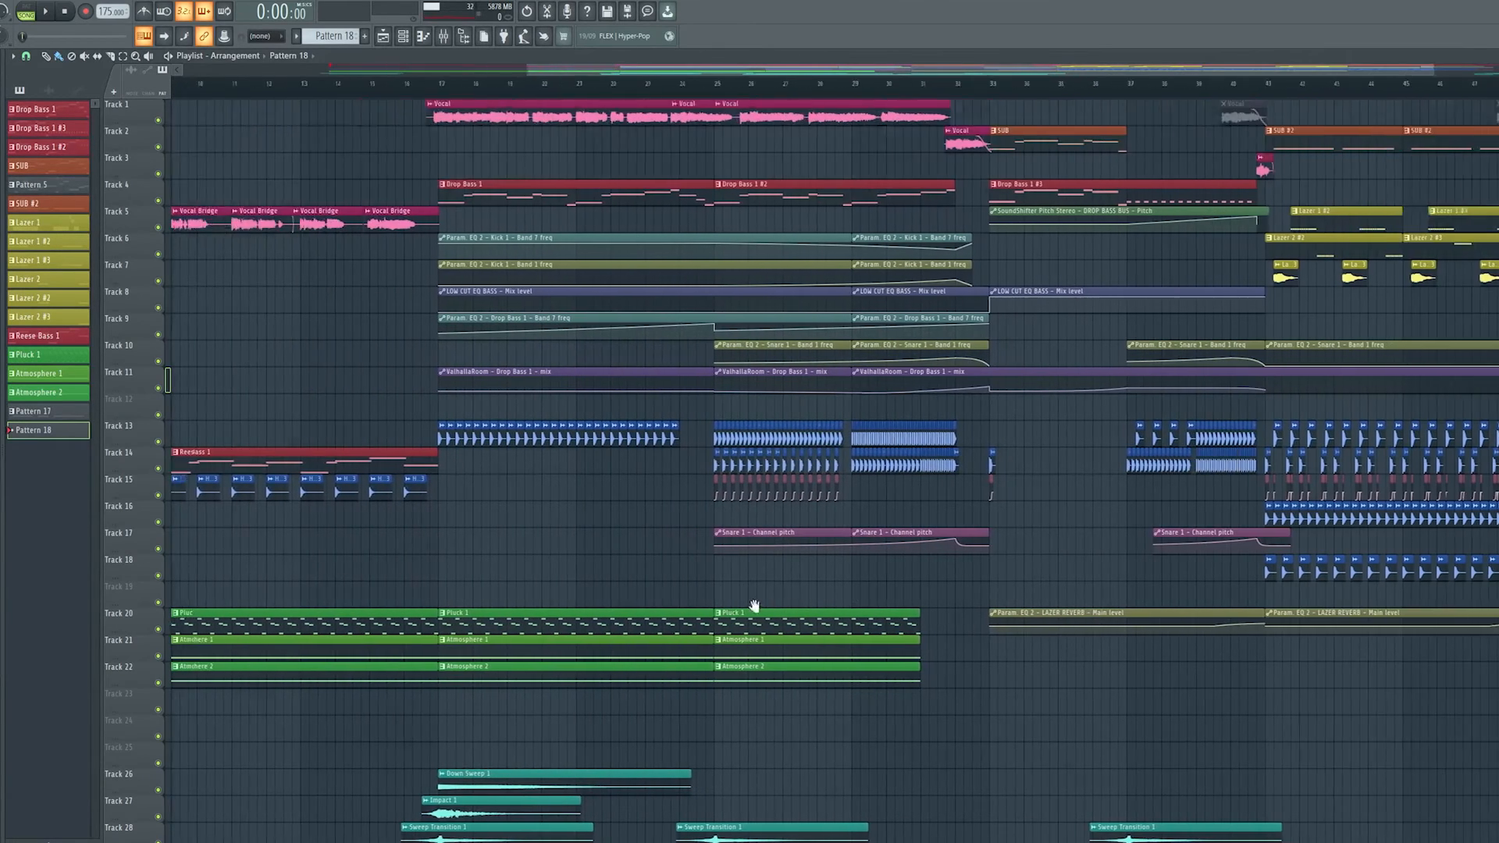
Show the mixer and inspect the Decapitator in the Acapella track's effect chain.
{"action": "left_click", "coordinate": [445, 37]}
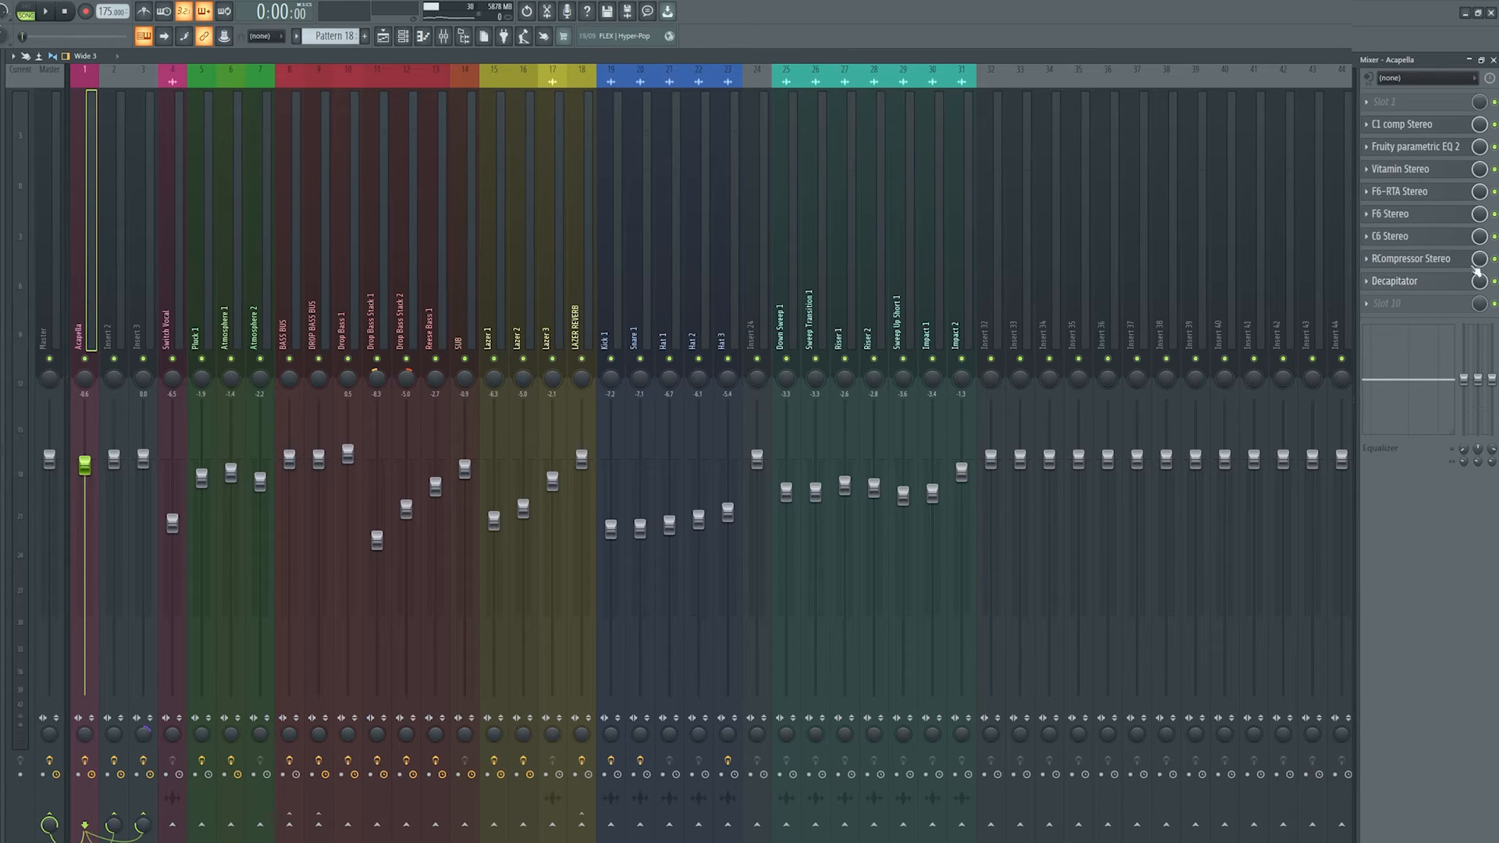
{"action": "left_click", "coordinate": [1419, 284]}
{"action": "left_click", "coordinate": [1419, 284]}
Inspect ValhallaRoom and the Fruity Limiter on Insert 2, playing the song with the limiter display enlarged.
{"action": "left_click", "coordinate": [128, 318]}
{"action": "left_click", "coordinate": [1400, 101]}
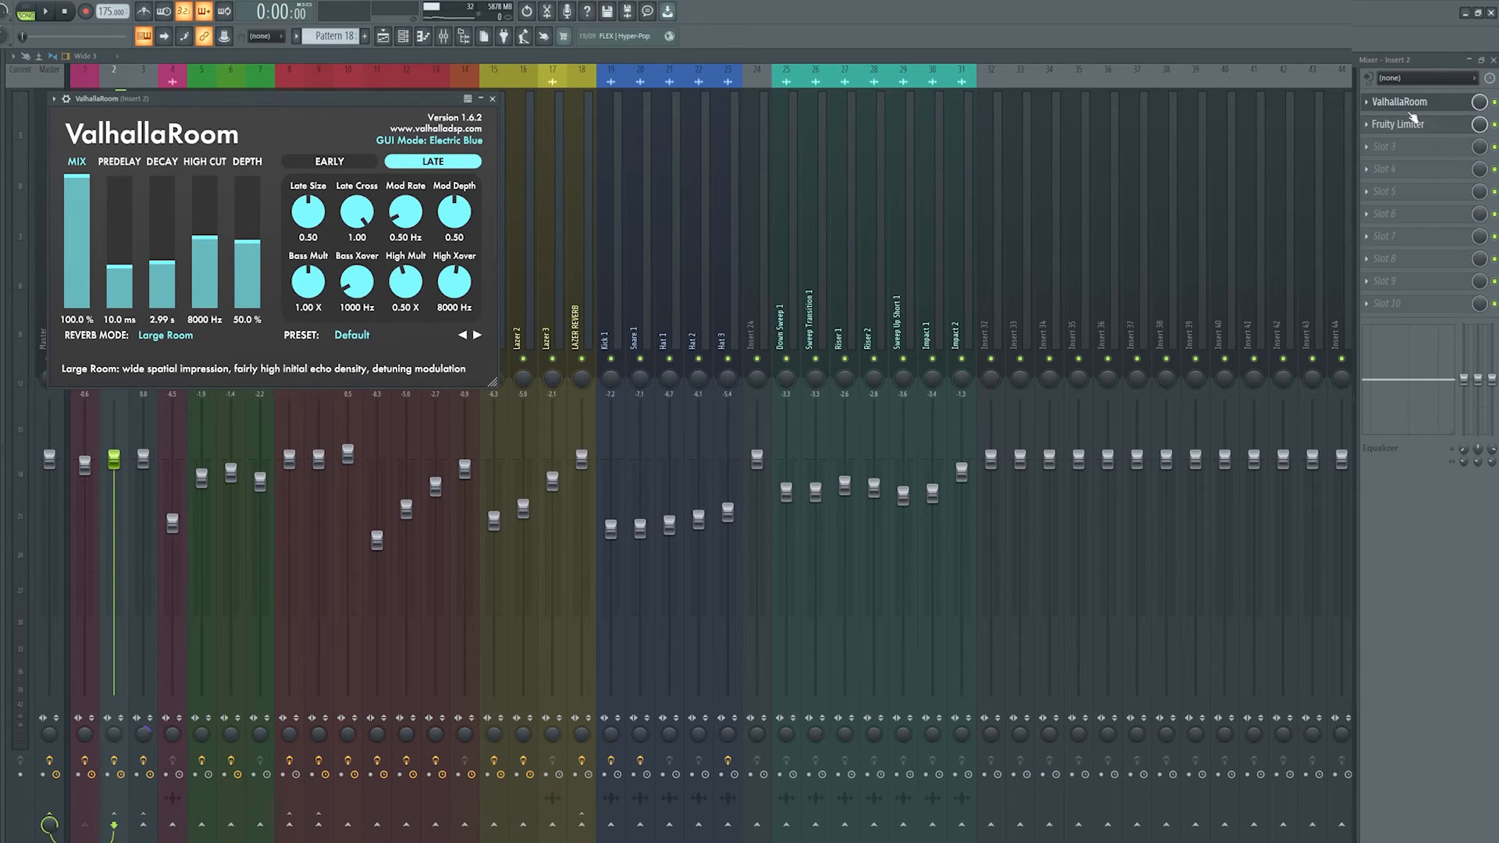
{"action": "left_click", "coordinate": [1403, 126]}
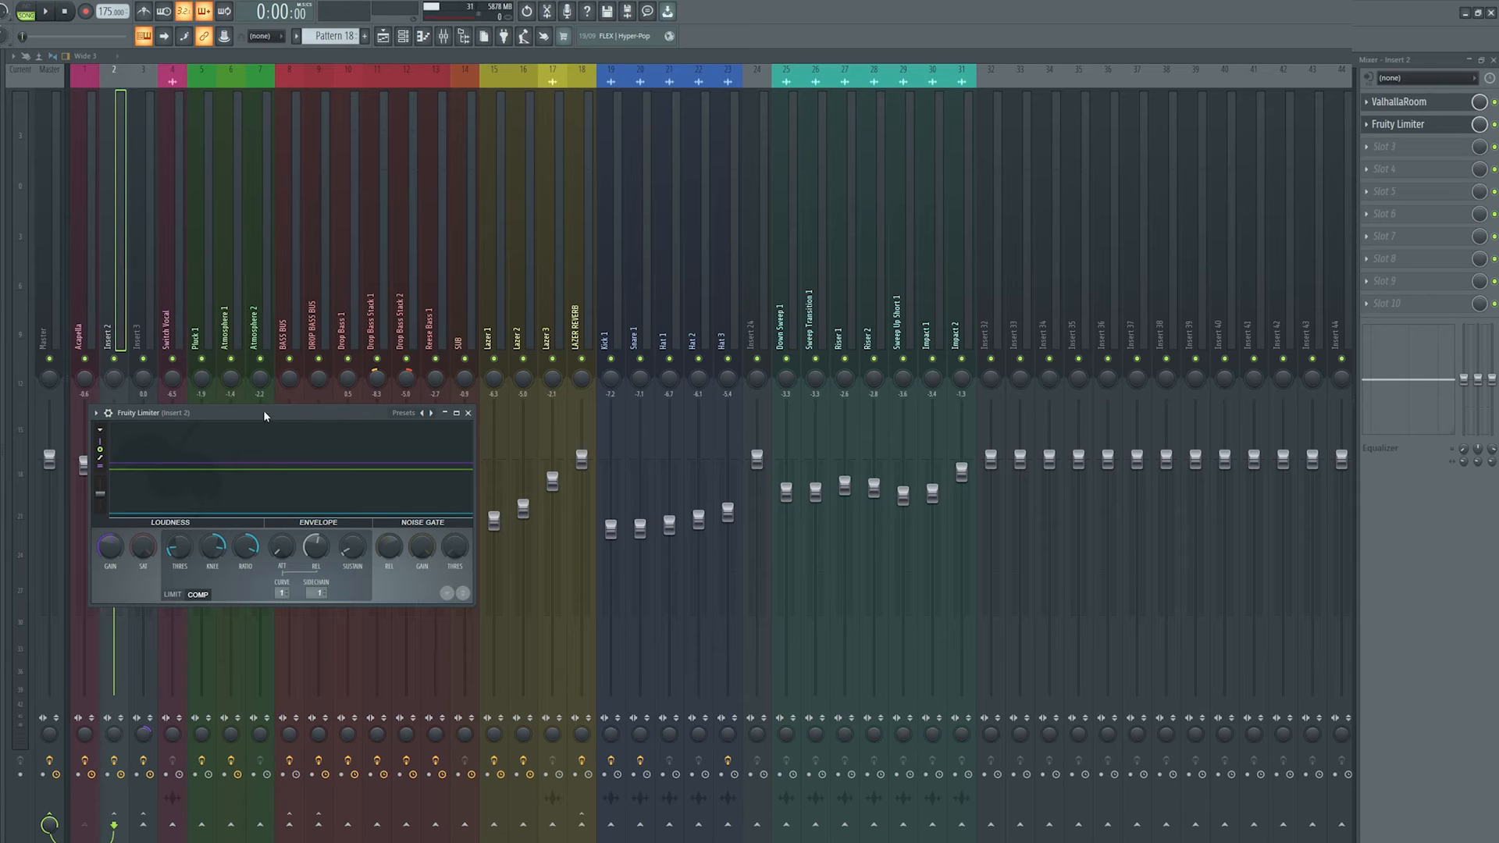
{"action": "key", "text": "space"}
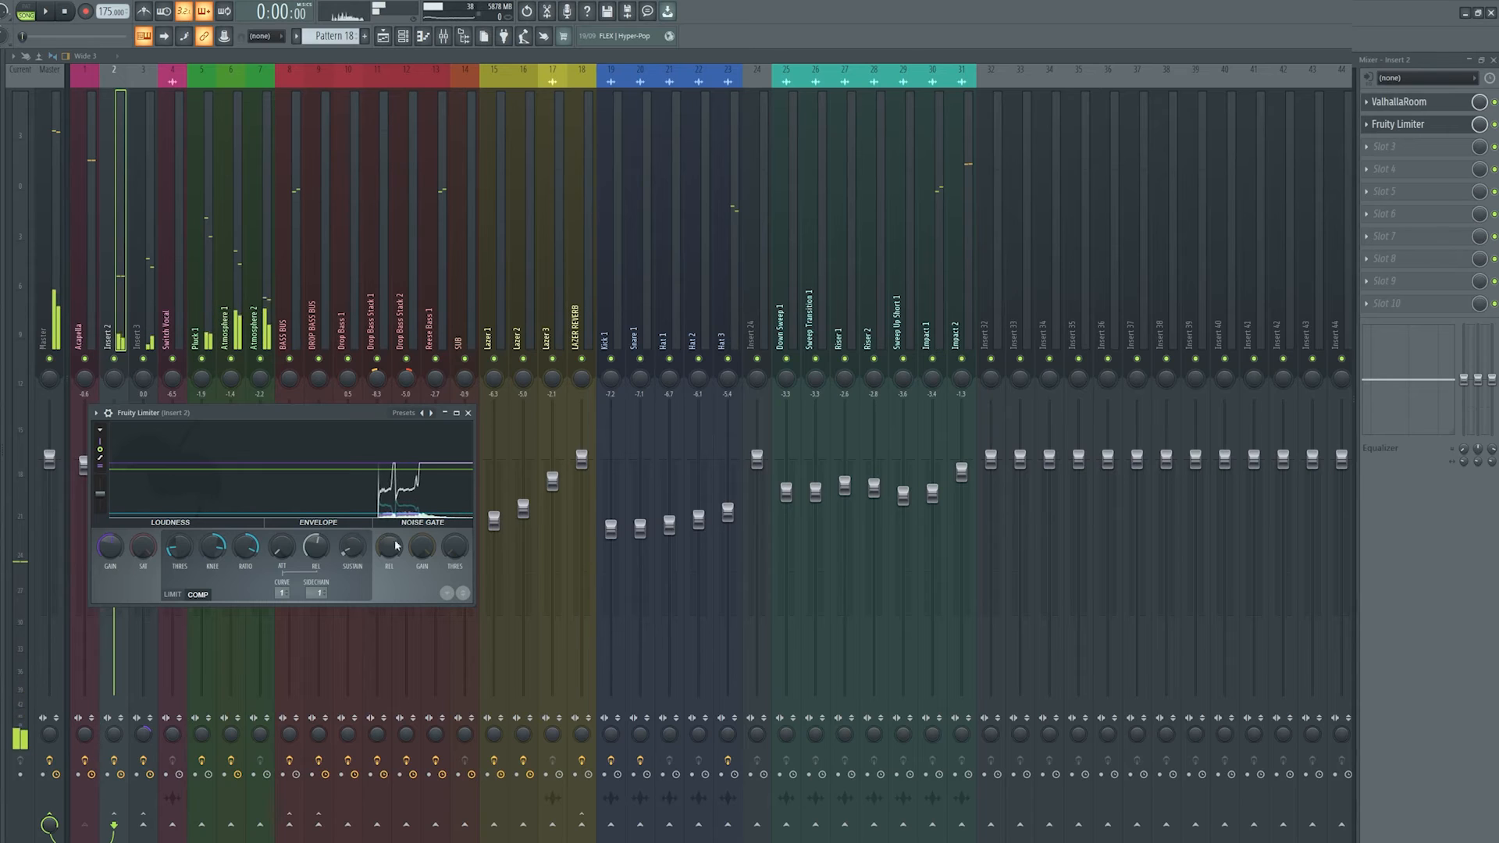
{"action": "left_click_drag", "start_coordinate": [483, 595], "coordinate": [1067, 804]}
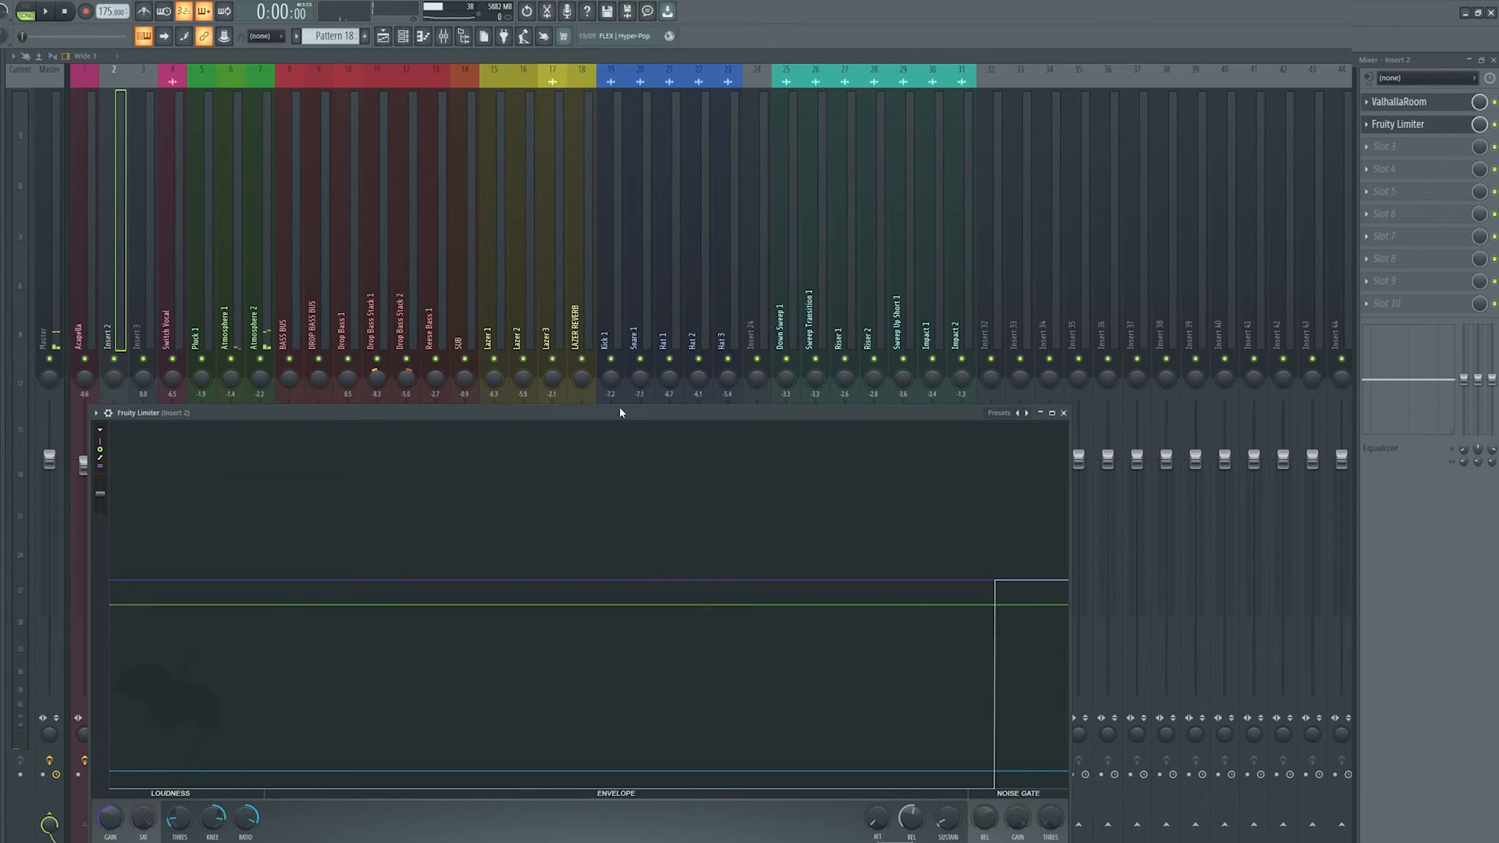
{"action": "left_click_drag", "start_coordinate": [620, 405], "coordinate": [643, 244]}
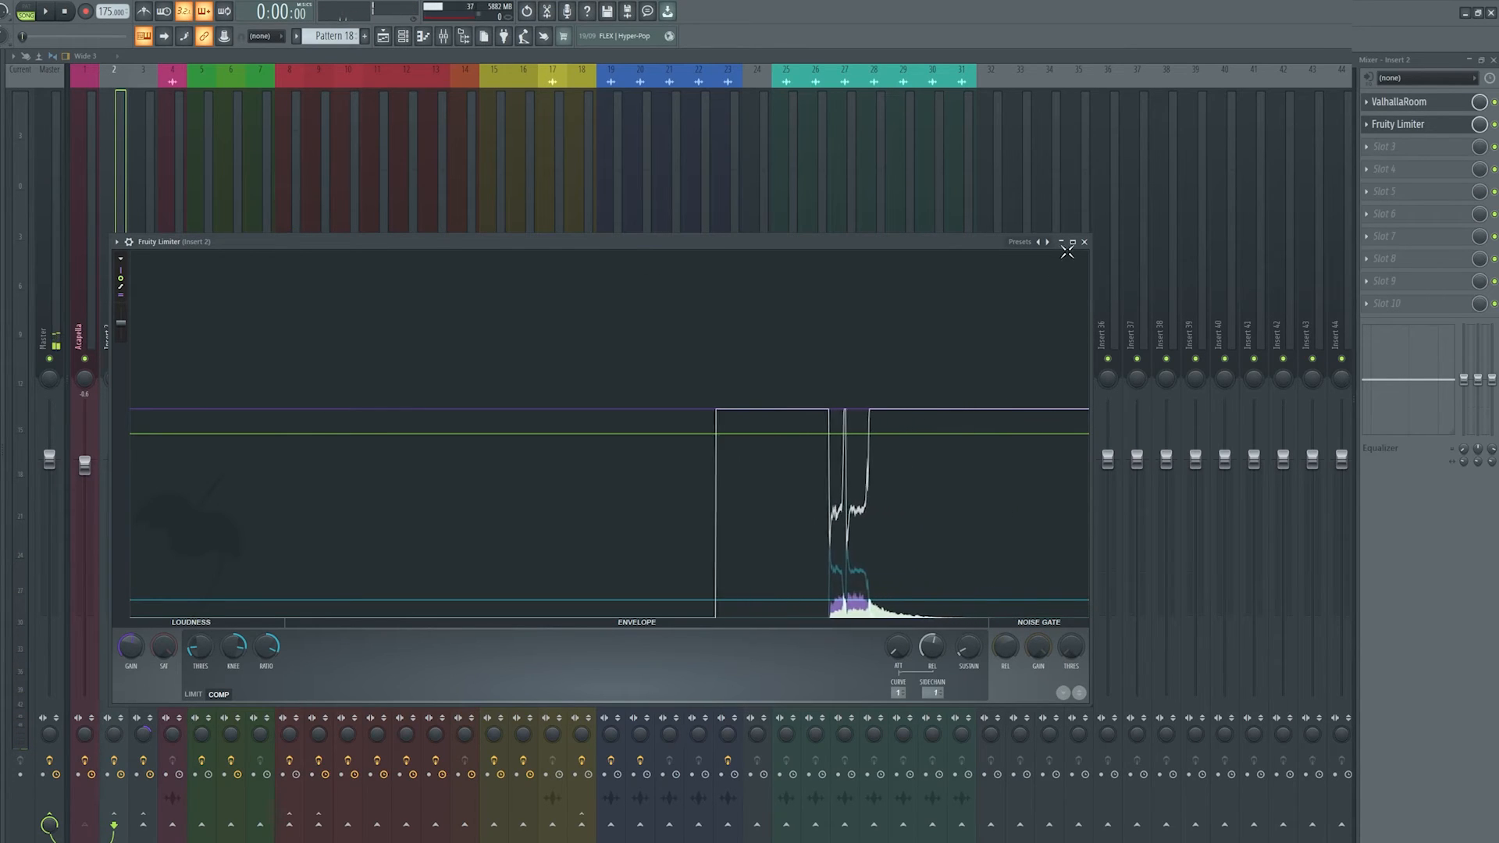
{"action": "left_click", "coordinate": [1084, 242]}
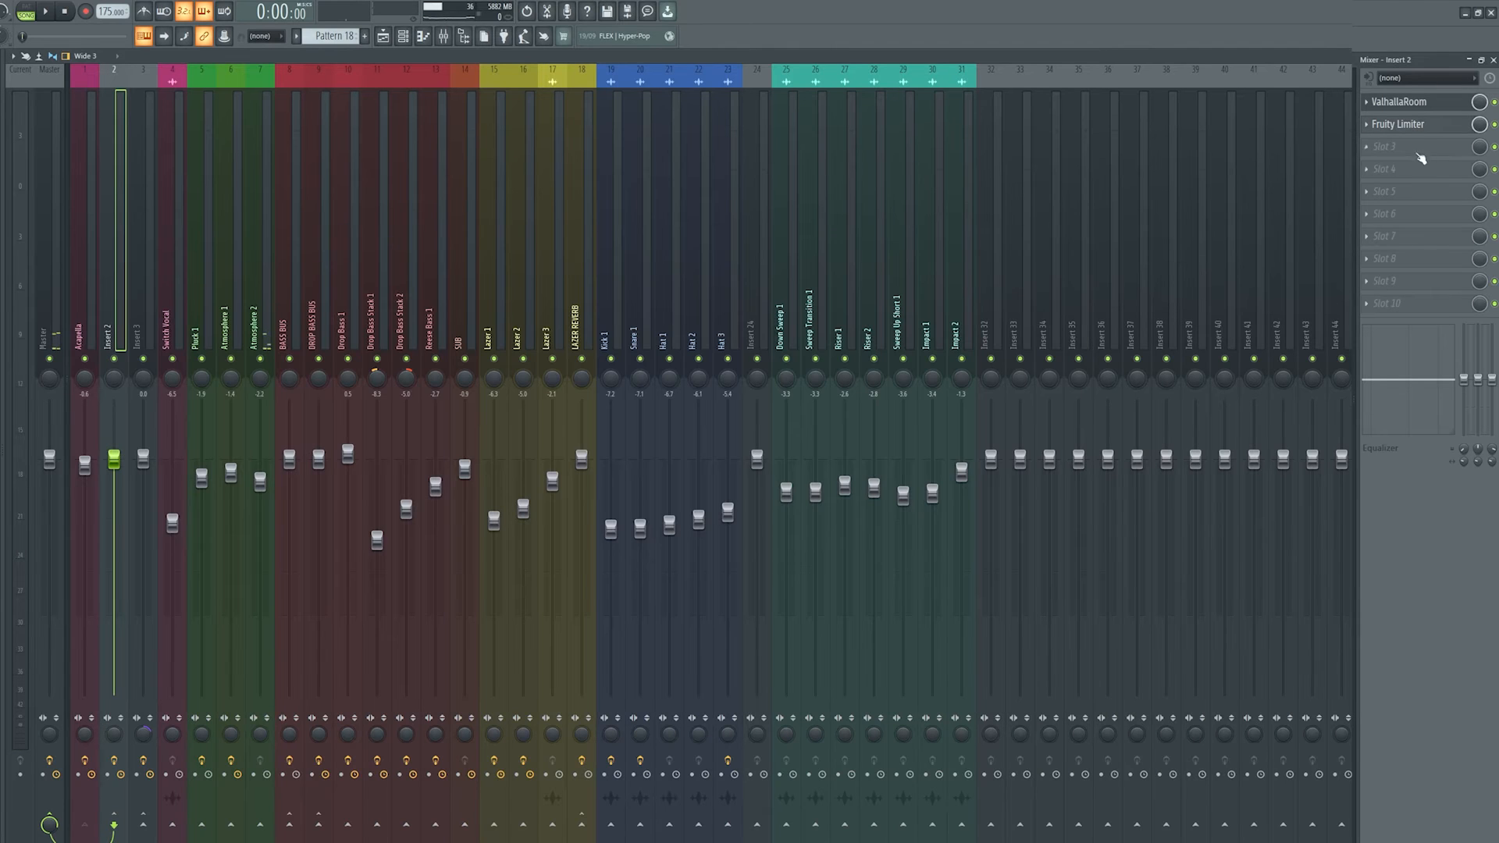
Inspect the Fruity Limiter and H-Delay Stereo effects on Insert 3.
{"action": "left_click", "coordinate": [140, 314]}
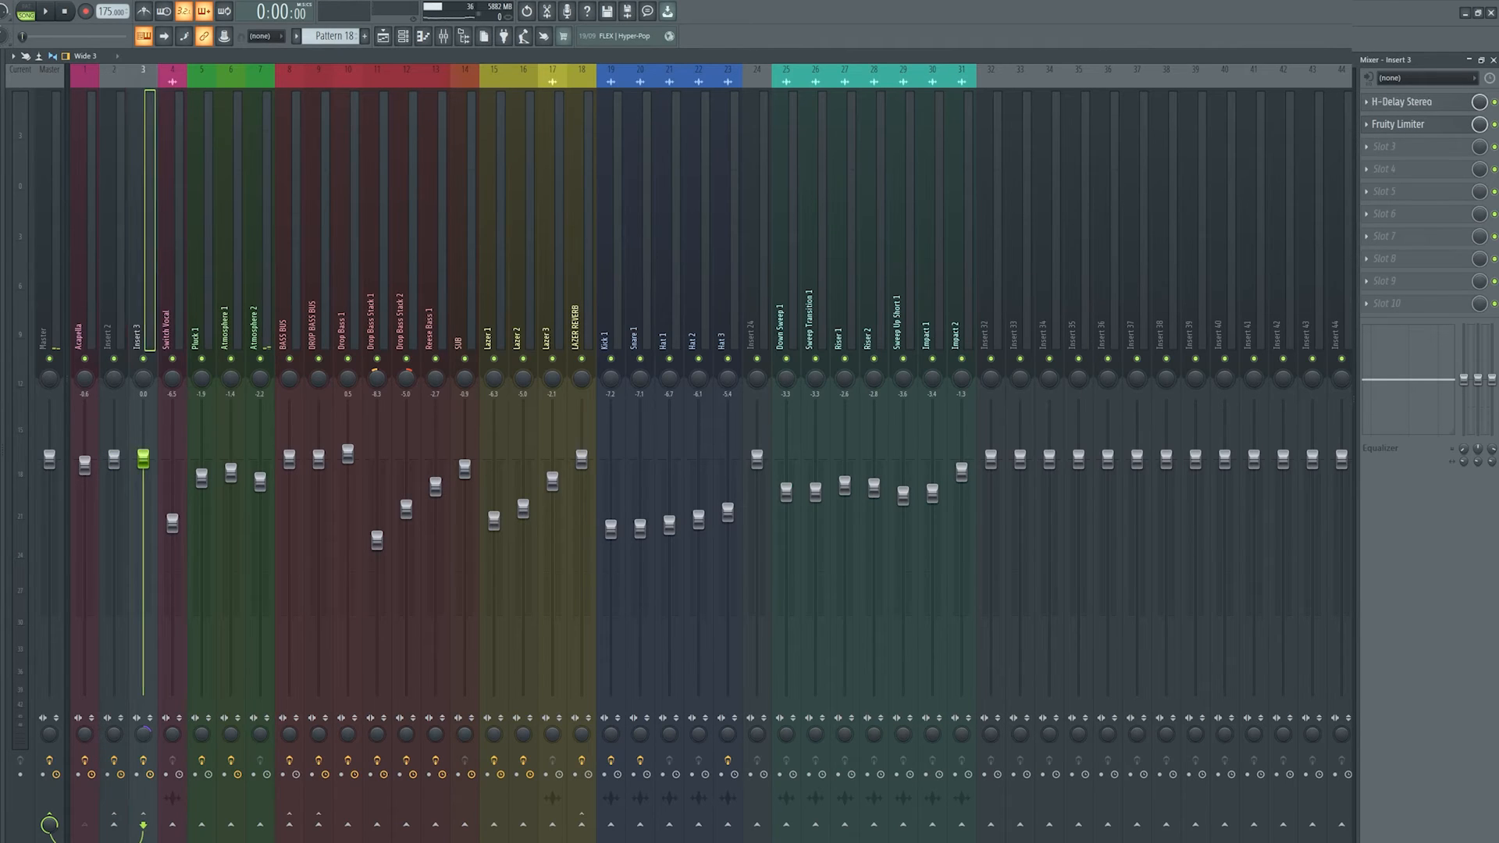
{"action": "left_click", "coordinate": [1380, 127]}
{"action": "left_click", "coordinate": [1403, 104]}
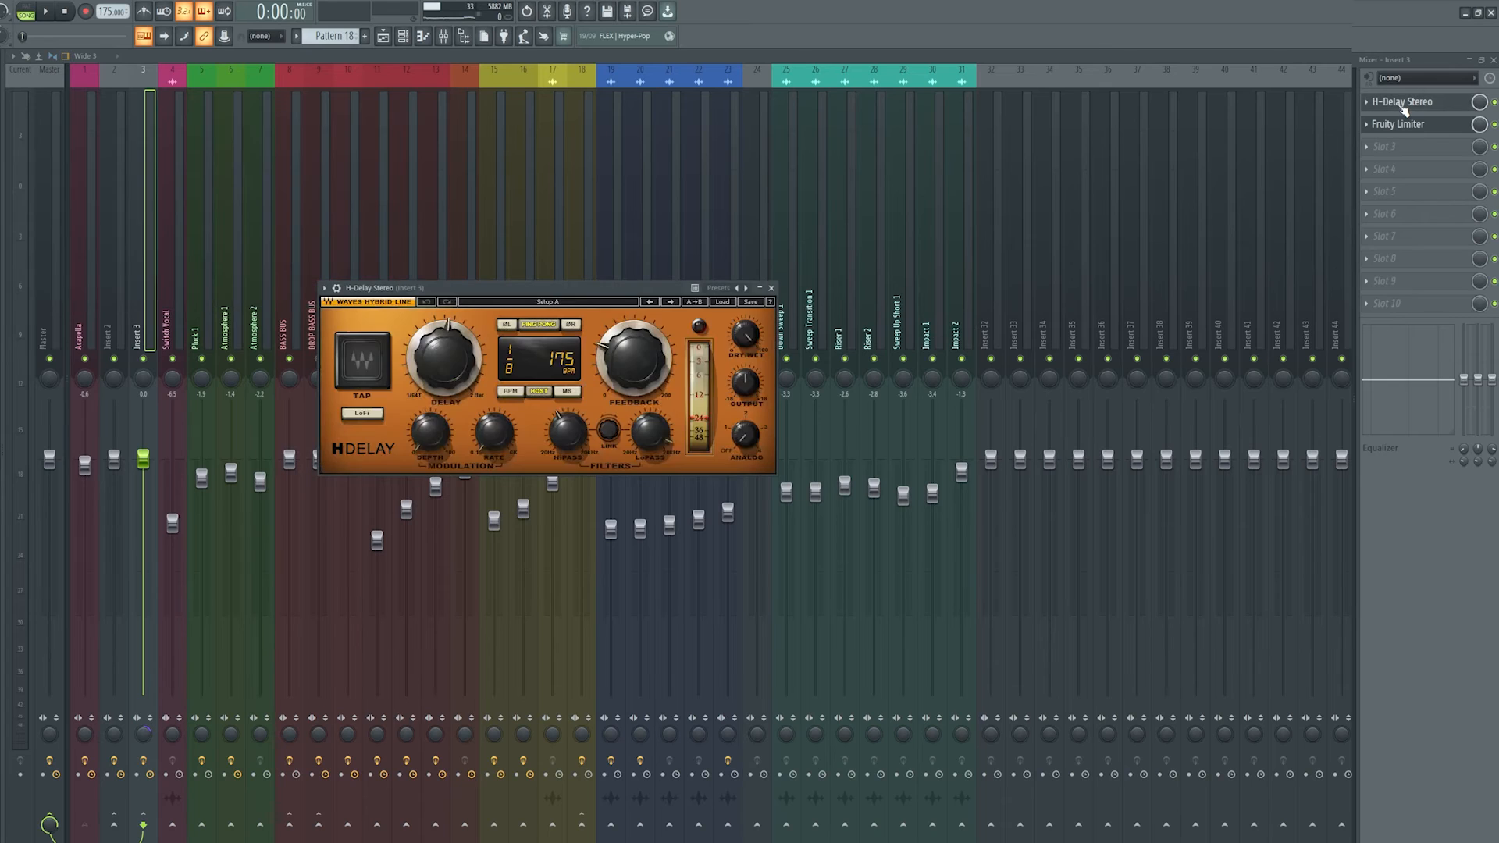
{"action": "left_click", "coordinate": [1404, 107]}
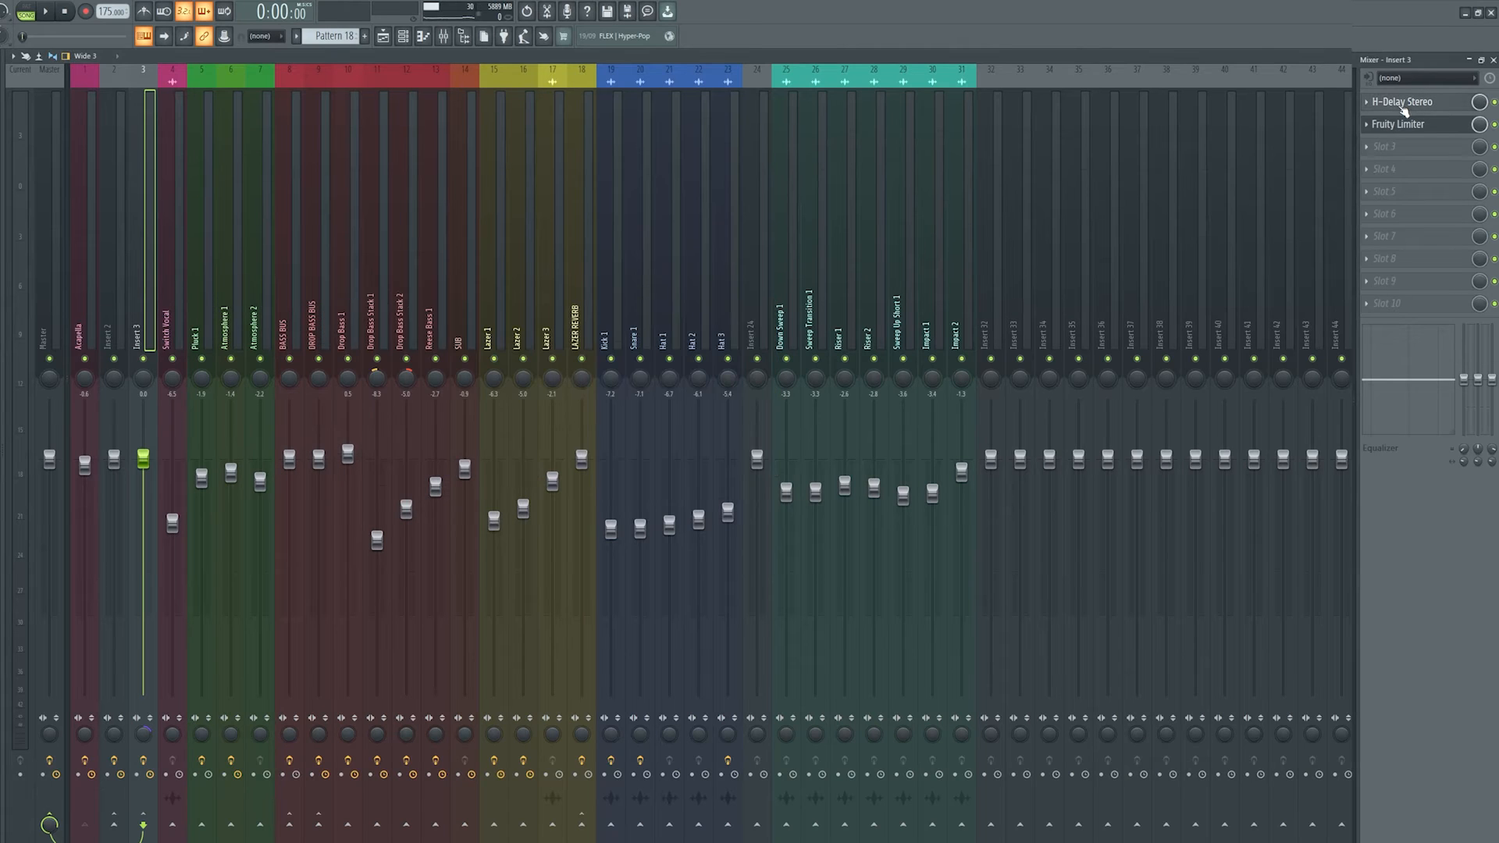
Inspect the H-Delay Stereo, ValhallaRoom and Wider effects on the Pluck 1 mixer track.
{"action": "left_click", "coordinate": [207, 321]}
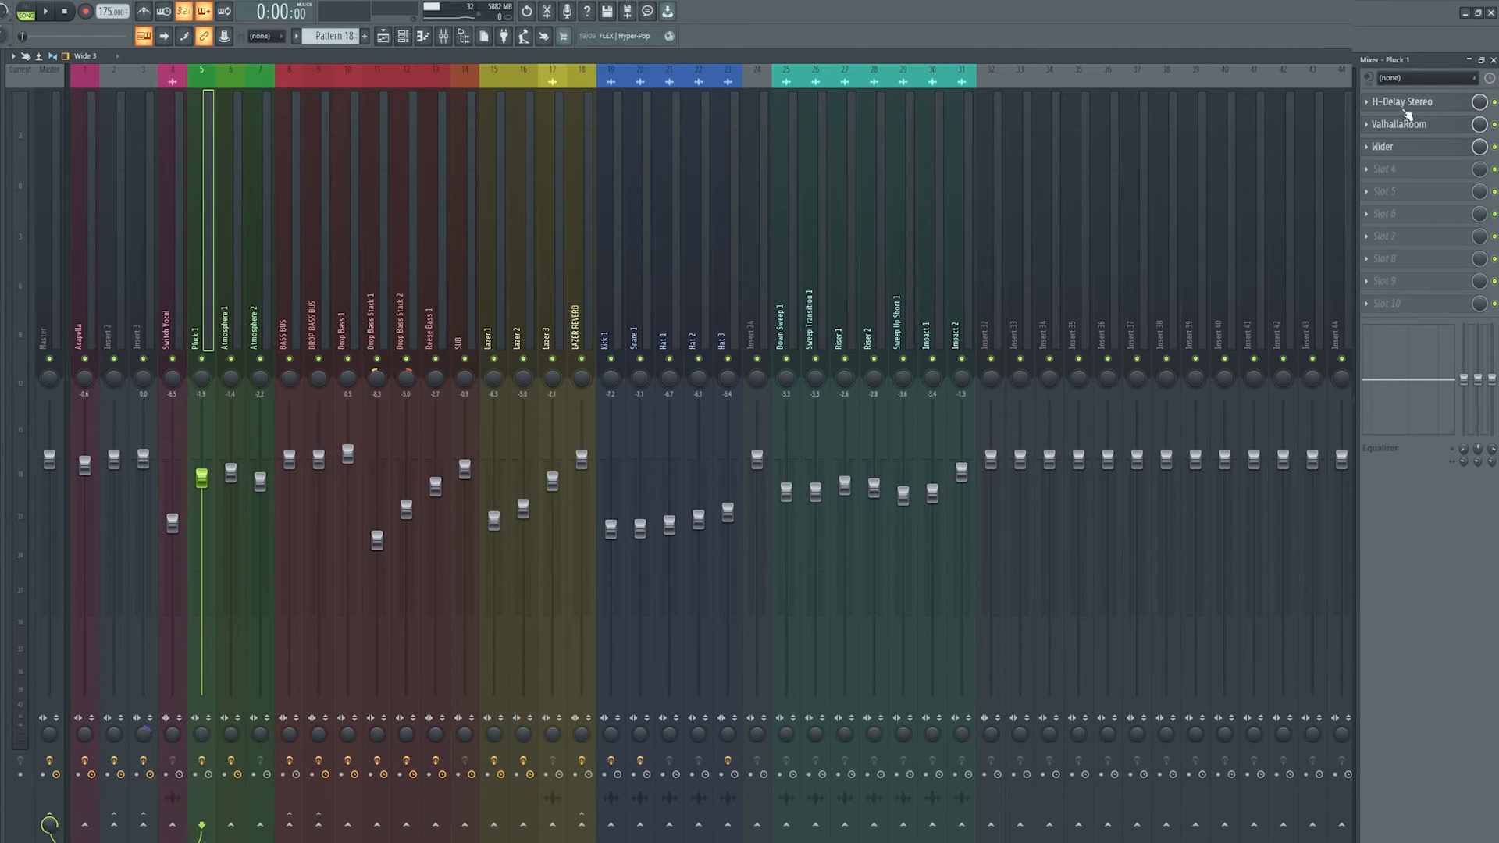
{"action": "left_click", "coordinate": [1404, 105]}
{"action": "left_click", "coordinate": [1405, 125]}
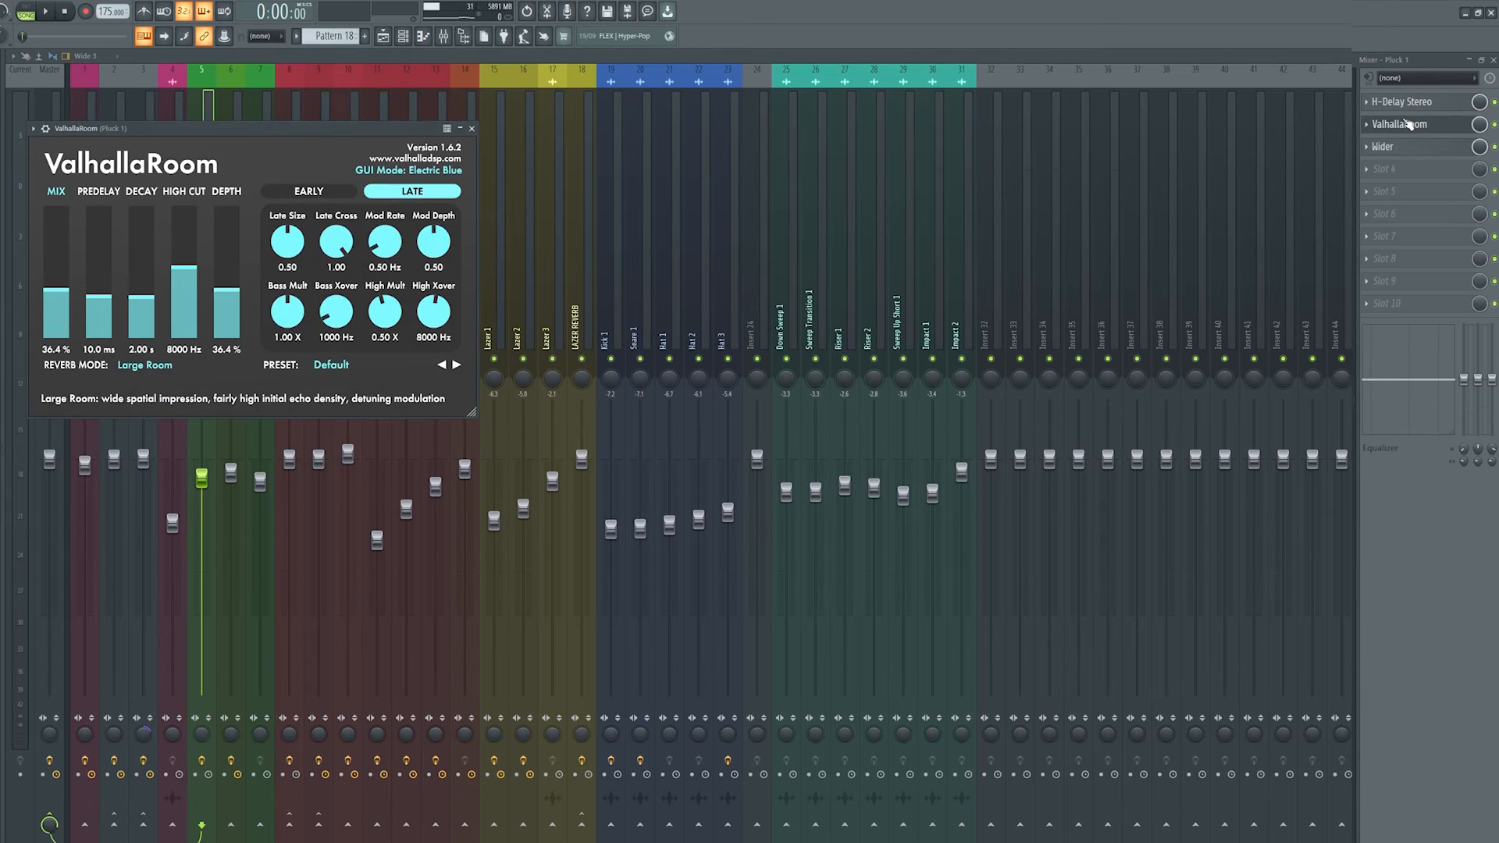
{"action": "left_click", "coordinate": [1405, 124]}
{"action": "left_click", "coordinate": [1406, 147]}
{"action": "left_click", "coordinate": [1406, 147]}
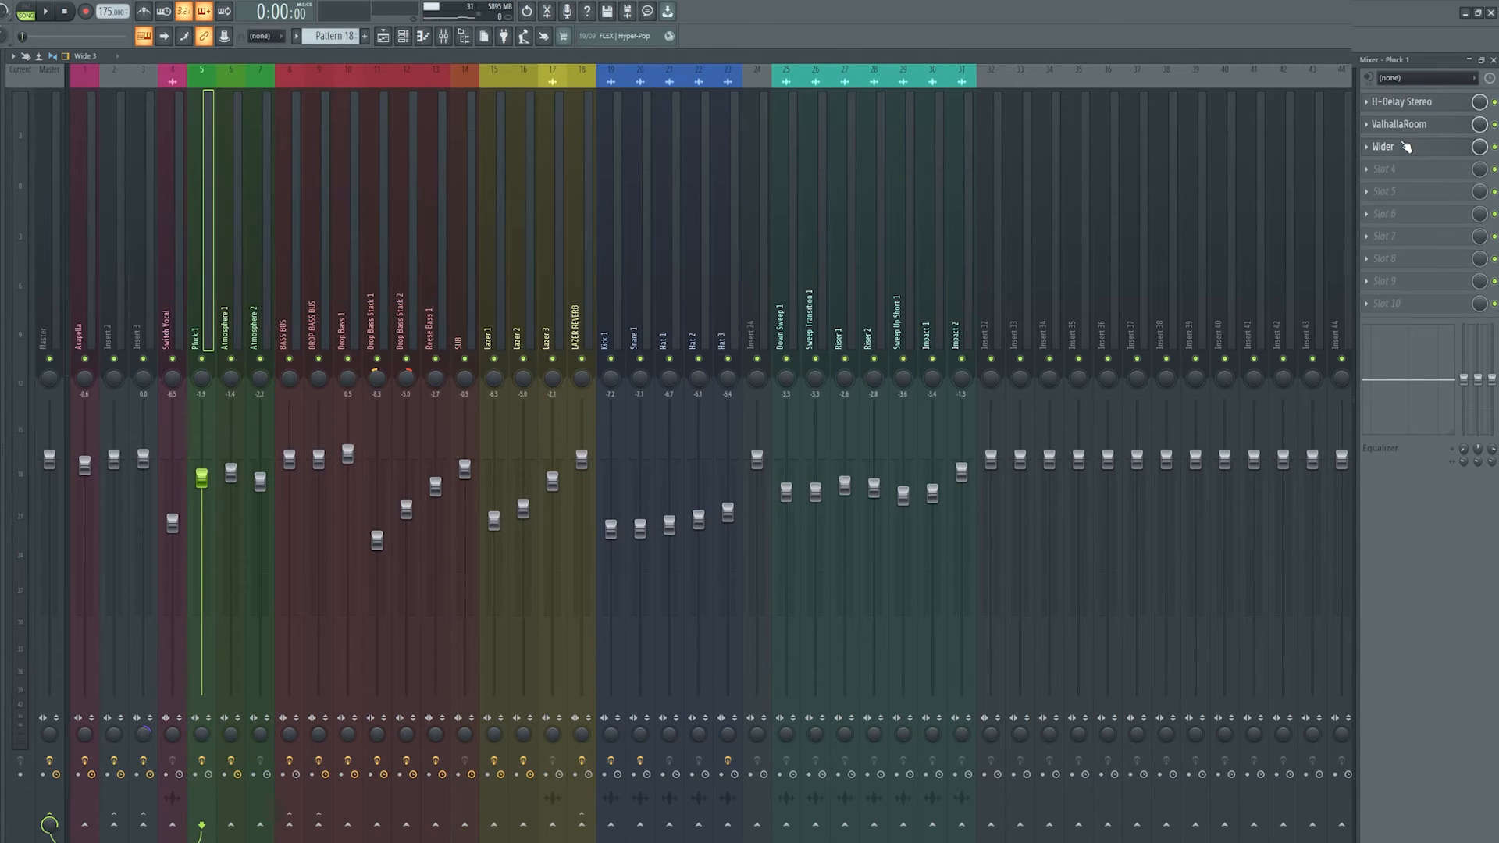
View the Portal effect's settings on the Atmosphere 1 mixer track and close it.
{"action": "key", "text": "Right"}
{"action": "left_click", "coordinate": [1419, 105]}
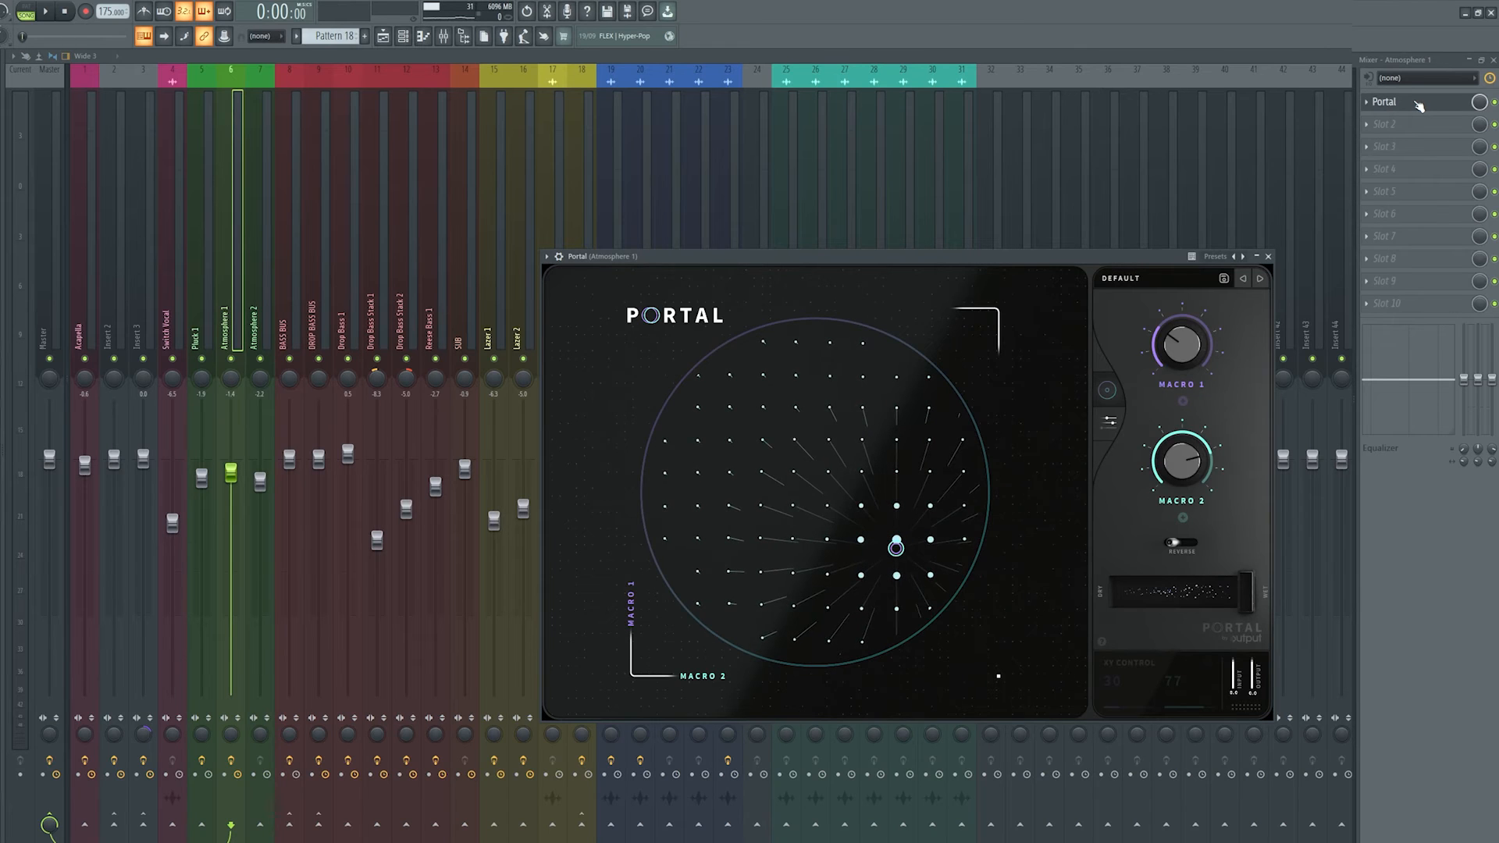
{"action": "left_click", "coordinate": [1419, 105]}
View the kHs Gain plugin on the BASS BUS mixer track and close it.
{"action": "key", "text": "Right"}
{"action": "key", "text": "Right"}
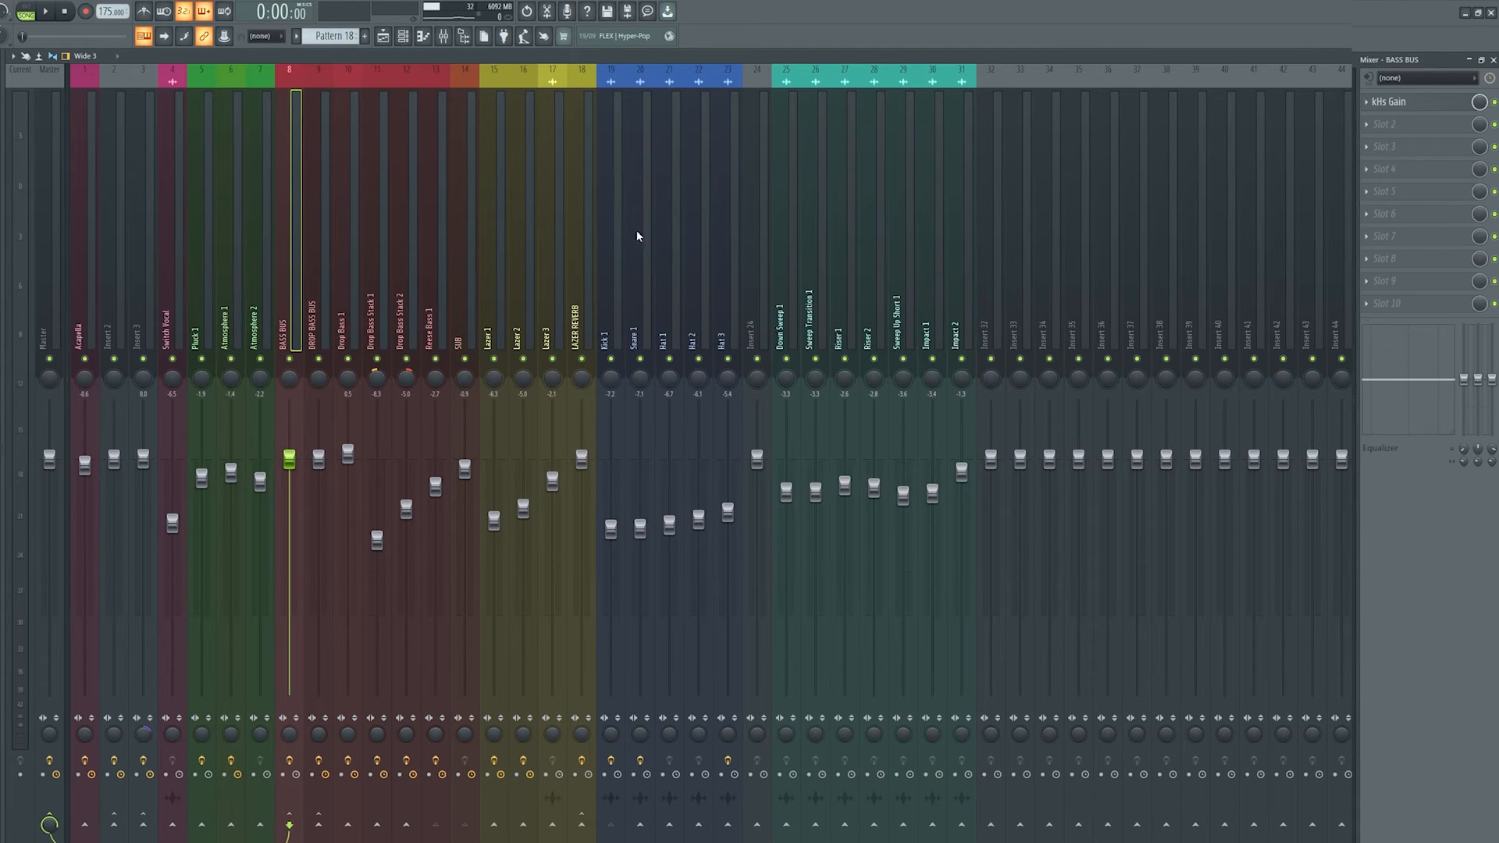
{"action": "left_click", "coordinate": [1404, 105]}
{"action": "left_click_drag", "start_coordinate": [105, 180], "coordinate": [421, 280]}
{"action": "left_click", "coordinate": [531, 277]}
Inspect the OTT and ValhallaRoom settings on the DROP BASS BUS mixer track.
{"action": "key", "text": "Right"}
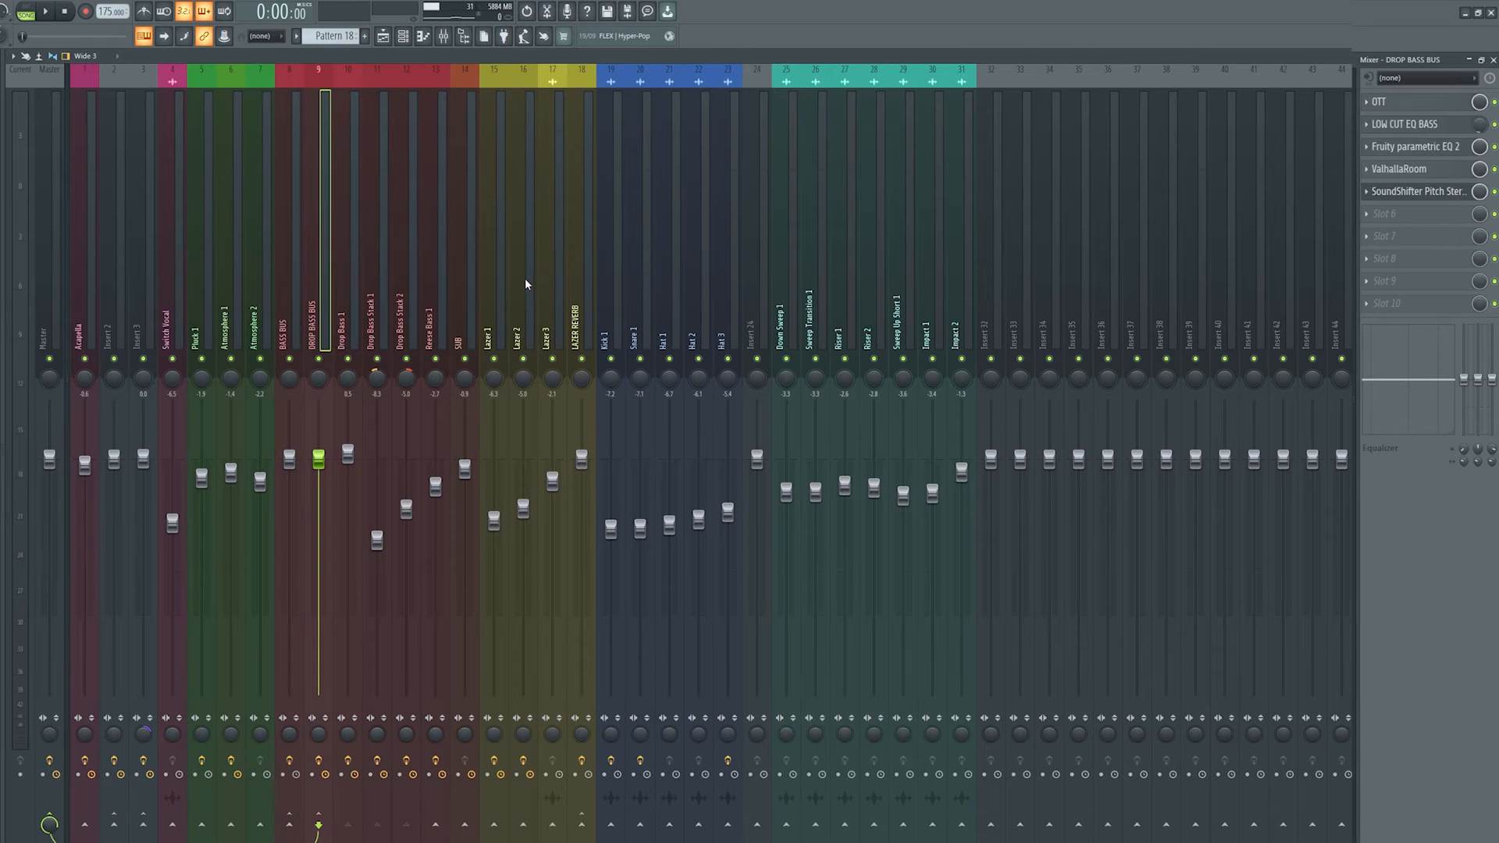
{"action": "left_click", "coordinate": [1429, 104]}
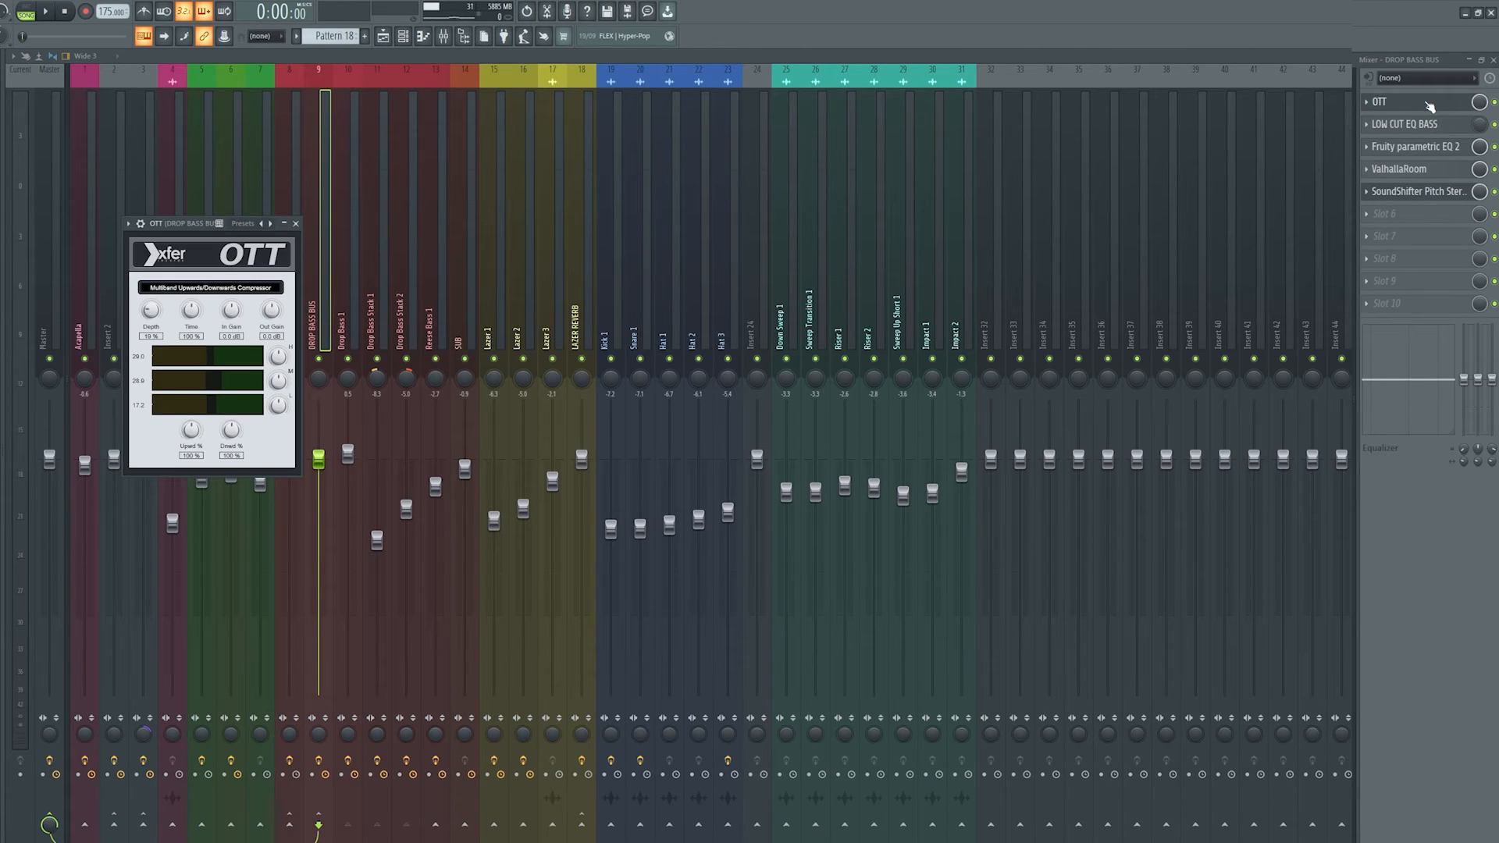
{"action": "left_click", "coordinate": [1430, 104]}
{"action": "left_click", "coordinate": [1402, 170]}
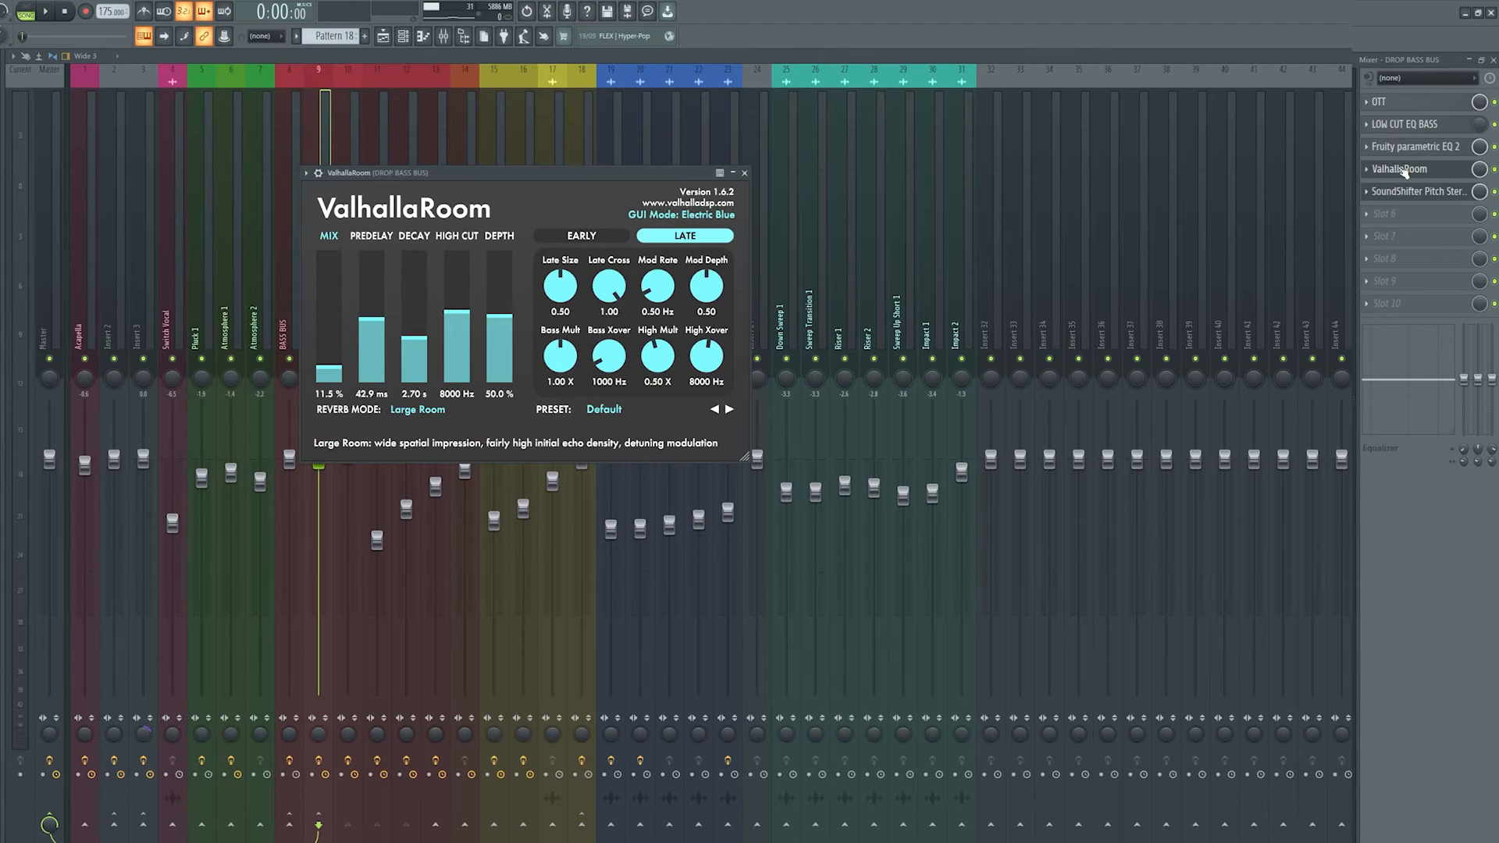
{"action": "left_click", "coordinate": [1401, 170]}
View the Decapitator on the Drop Bass 1 mixer track and close it.
{"action": "key", "text": "Right"}
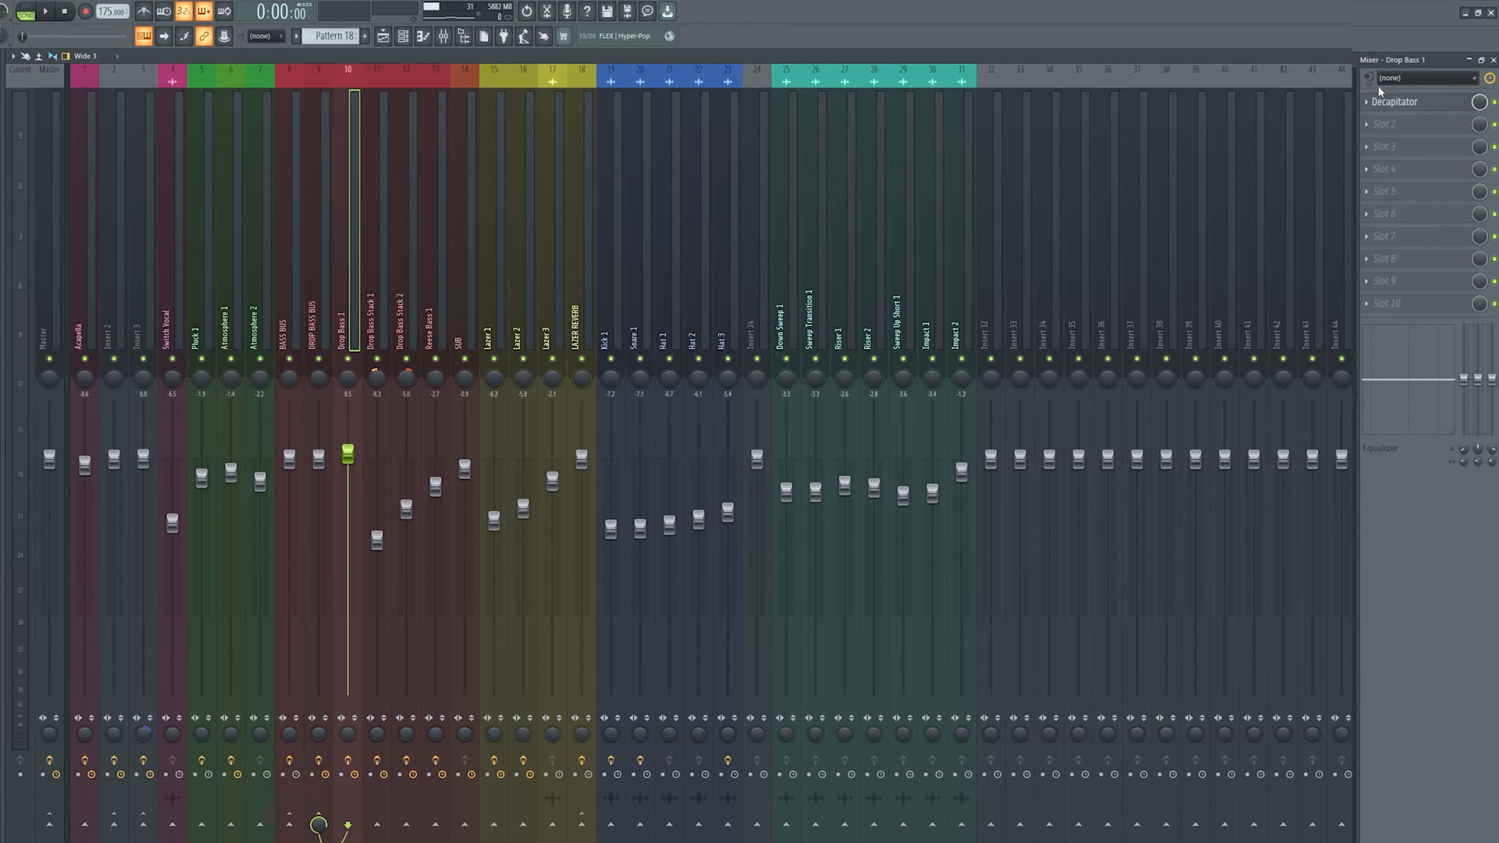
{"action": "left_click", "coordinate": [1389, 112]}
{"action": "left_click", "coordinate": [1388, 112]}
Step past the remaining bass tracks to Lazer 1 and examine its Effector flanger settings.
{"action": "key", "text": "Right"}
{"action": "key", "text": "Right"}
{"action": "key", "text": "Right"}
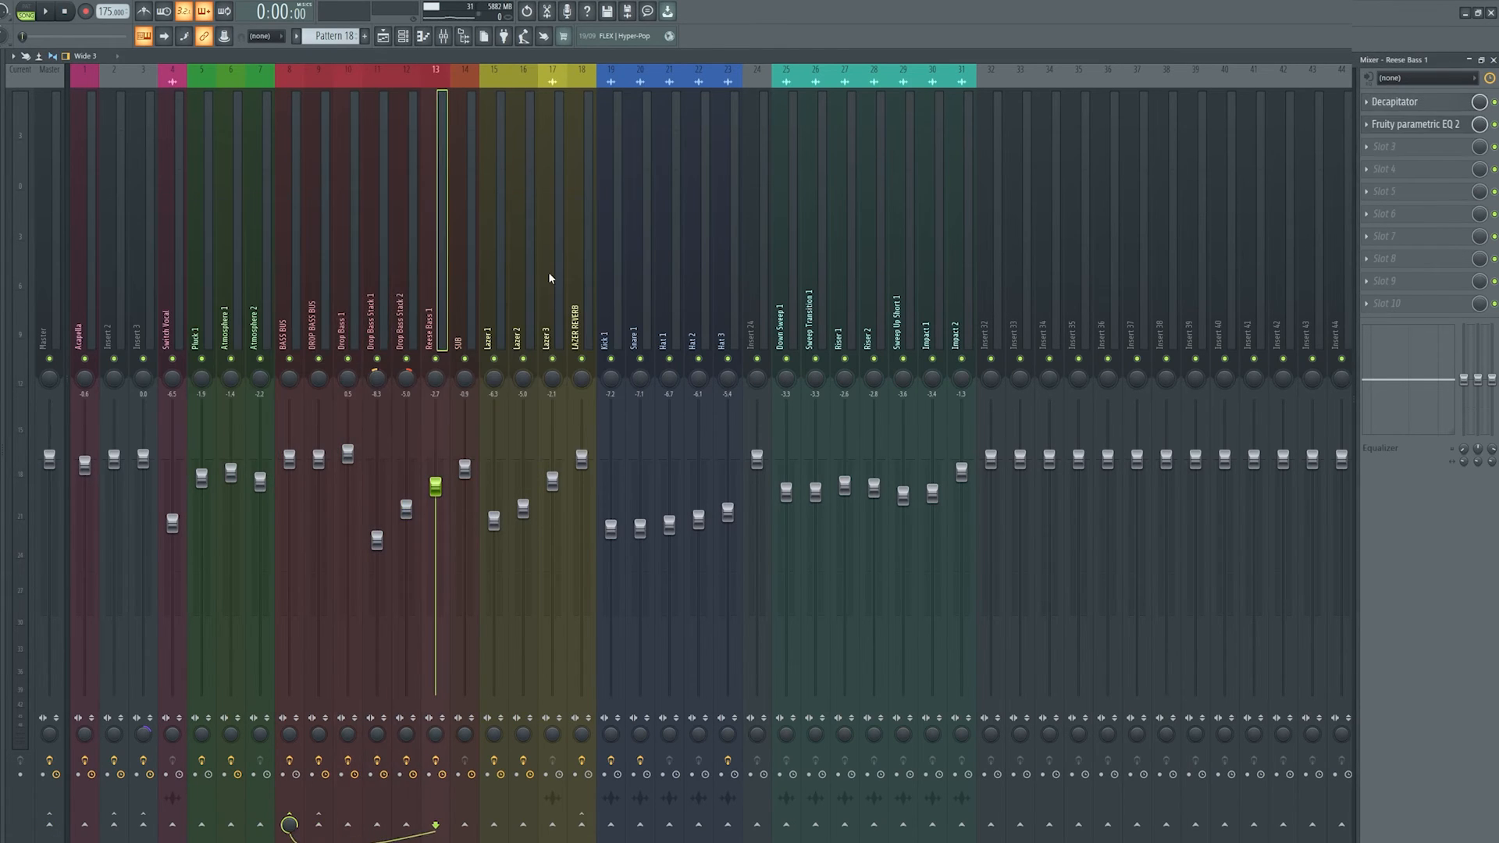
{"action": "key", "text": "Right"}
{"action": "key", "text": "Right"}
{"action": "left_click", "coordinate": [1435, 105]}
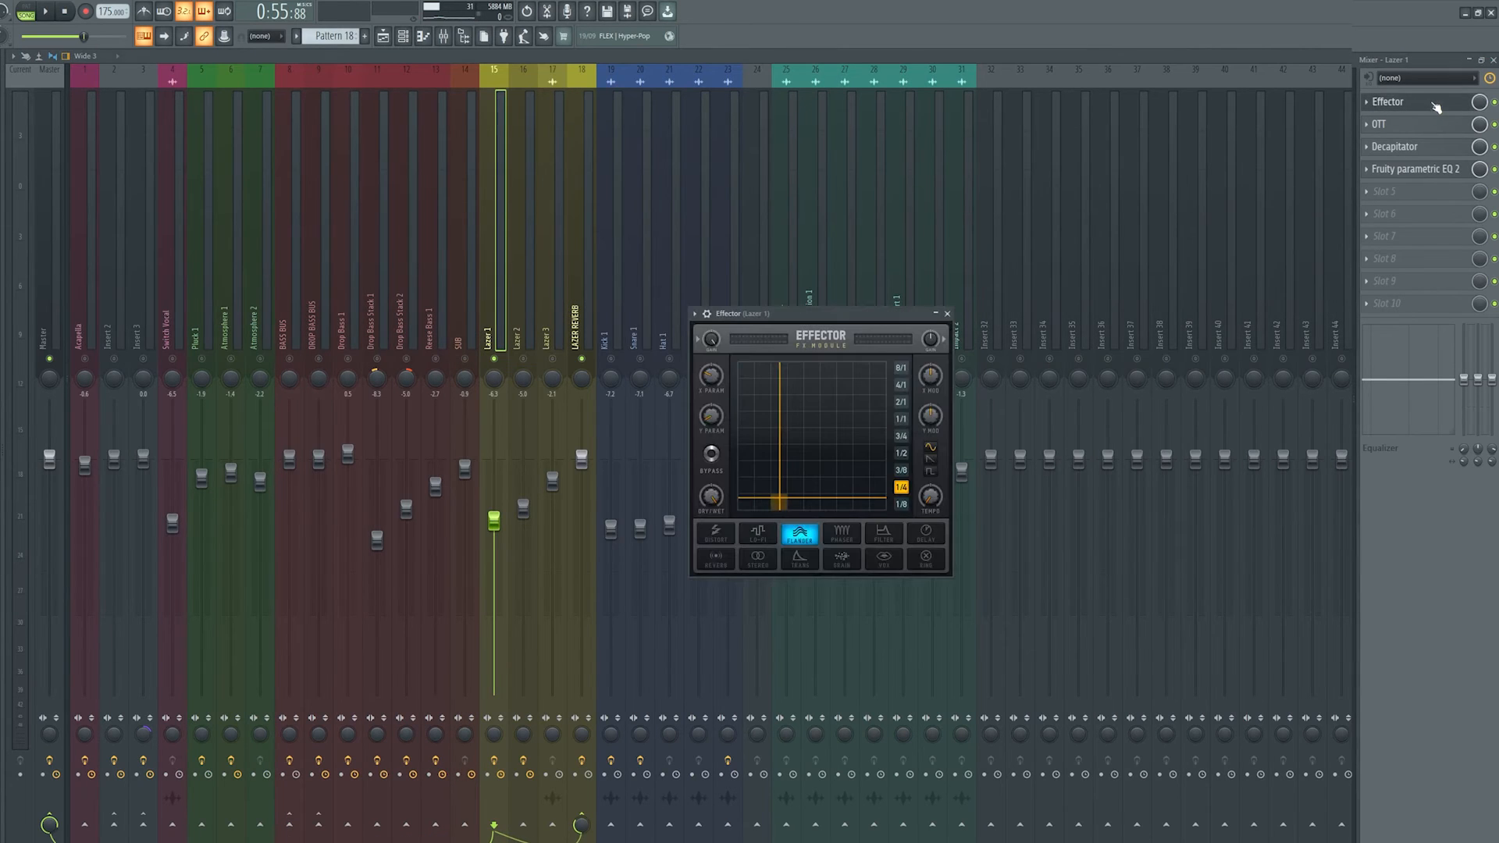
{"action": "left_click_drag", "start_coordinate": [842, 319], "coordinate": [843, 286]}
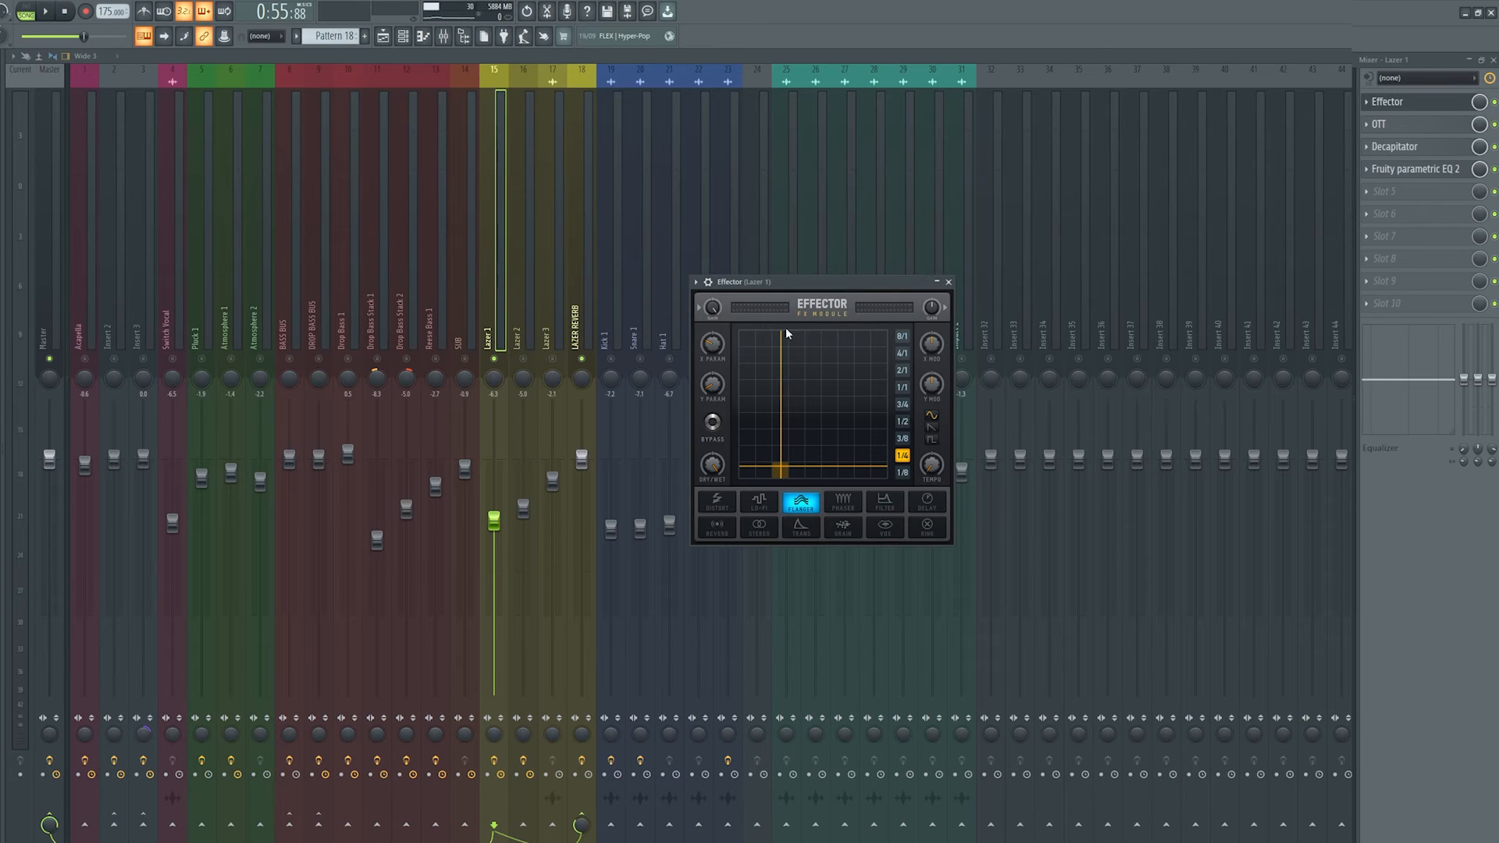
{"action": "left_click_drag", "start_coordinate": [812, 288], "coordinate": [670, 287]}
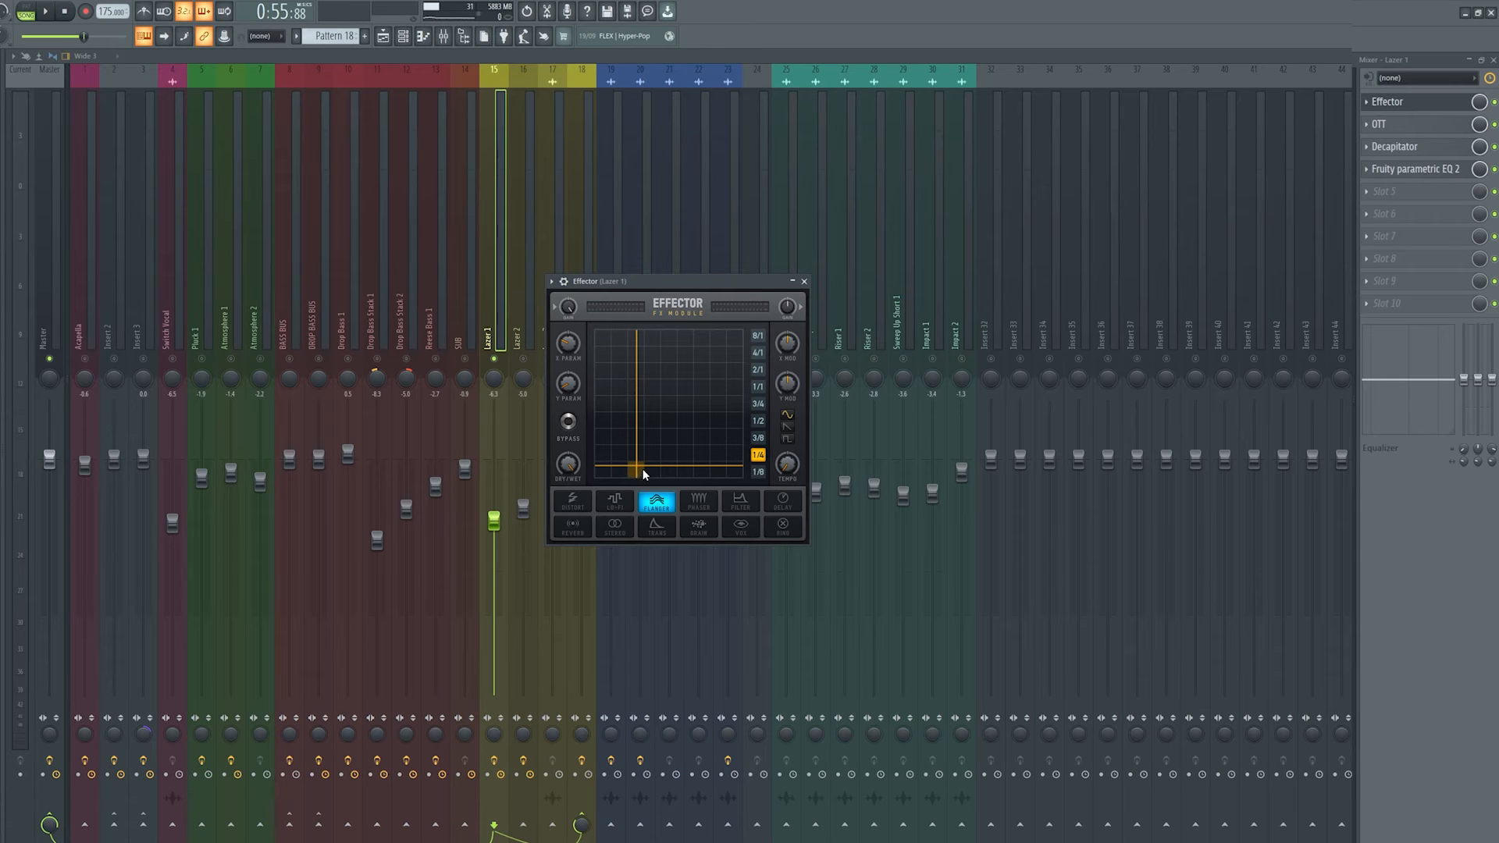
Audition the Effector flanger on Lazer 1 while moving its XY point slightly, and close the plugin.
{"action": "key", "text": "space"}
{"action": "mouse_move", "coordinate": [643, 469]}
{"action": "left_mouse_down"}
{"action": "mouse_move", "coordinate": [664, 397]}
{"action": "mouse_move", "coordinate": [681, 436]}
{"action": "mouse_move", "coordinate": [624, 453]}
{"action": "mouse_move", "coordinate": [716, 435]}
{"action": "mouse_move", "coordinate": [619, 468]}
{"action": "mouse_move", "coordinate": [612, 367]}
{"action": "mouse_move", "coordinate": [625, 467]}
{"action": "mouse_move", "coordinate": [654, 458]}
{"action": "mouse_move", "coordinate": [621, 468]}
{"action": "mouse_move", "coordinate": [637, 470]}
{"action": "left_mouse_up"}
{"action": "key", "text": "space"}
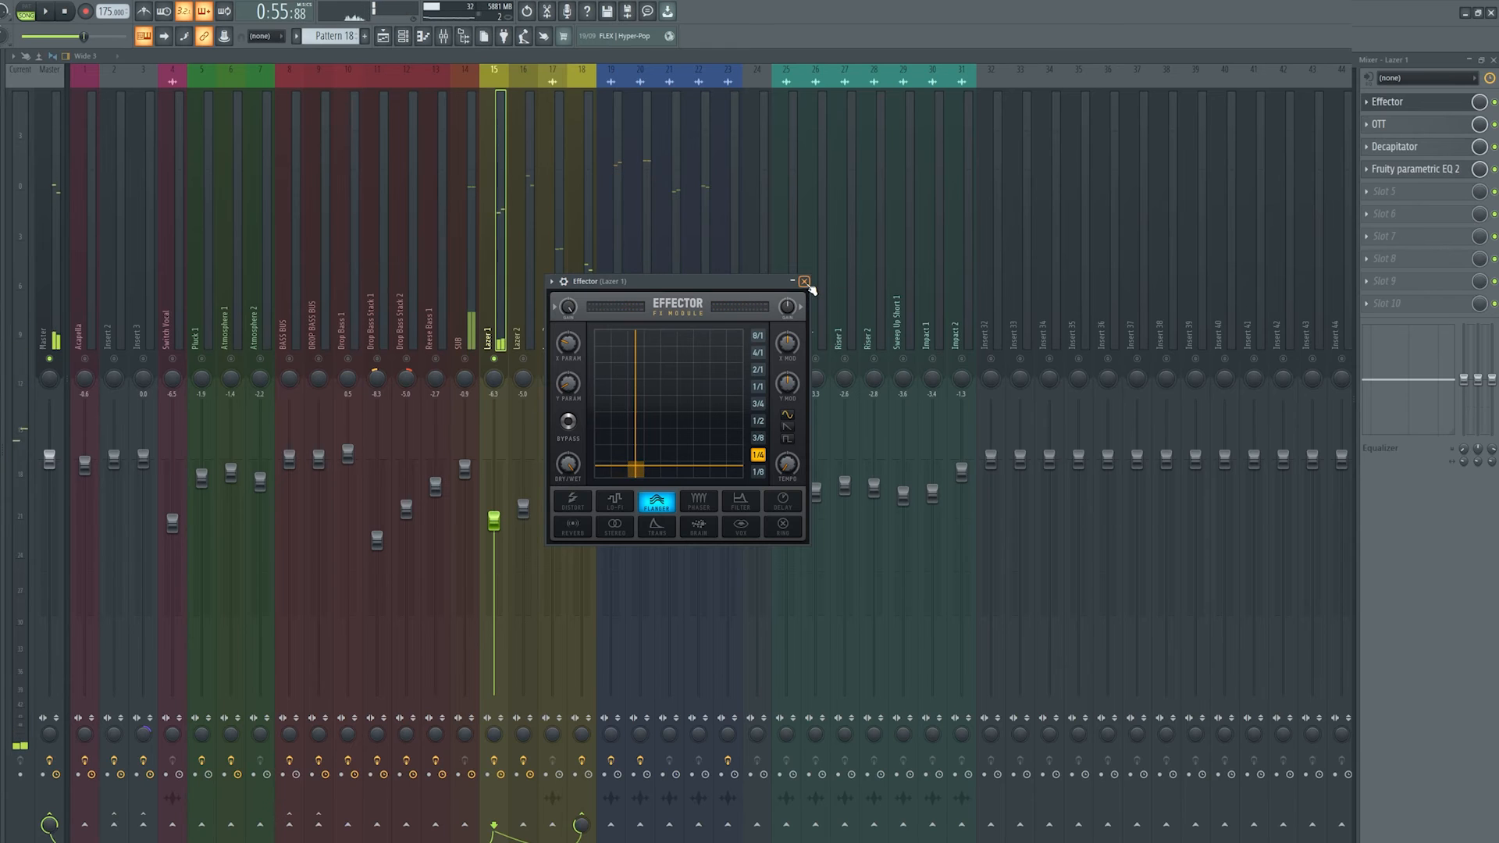
{"action": "left_click", "coordinate": [804, 281]}
View the OTT, Decapitator and Fruity parametric EQ 2 settings on the Lazer 1 mixer track and close each plugin.
{"action": "left_click", "coordinate": [1423, 125]}
{"action": "left_click", "coordinate": [1422, 125]}
{"action": "left_click", "coordinate": [1419, 146]}
{"action": "left_click", "coordinate": [1421, 146]}
{"action": "left_click", "coordinate": [1422, 169]}
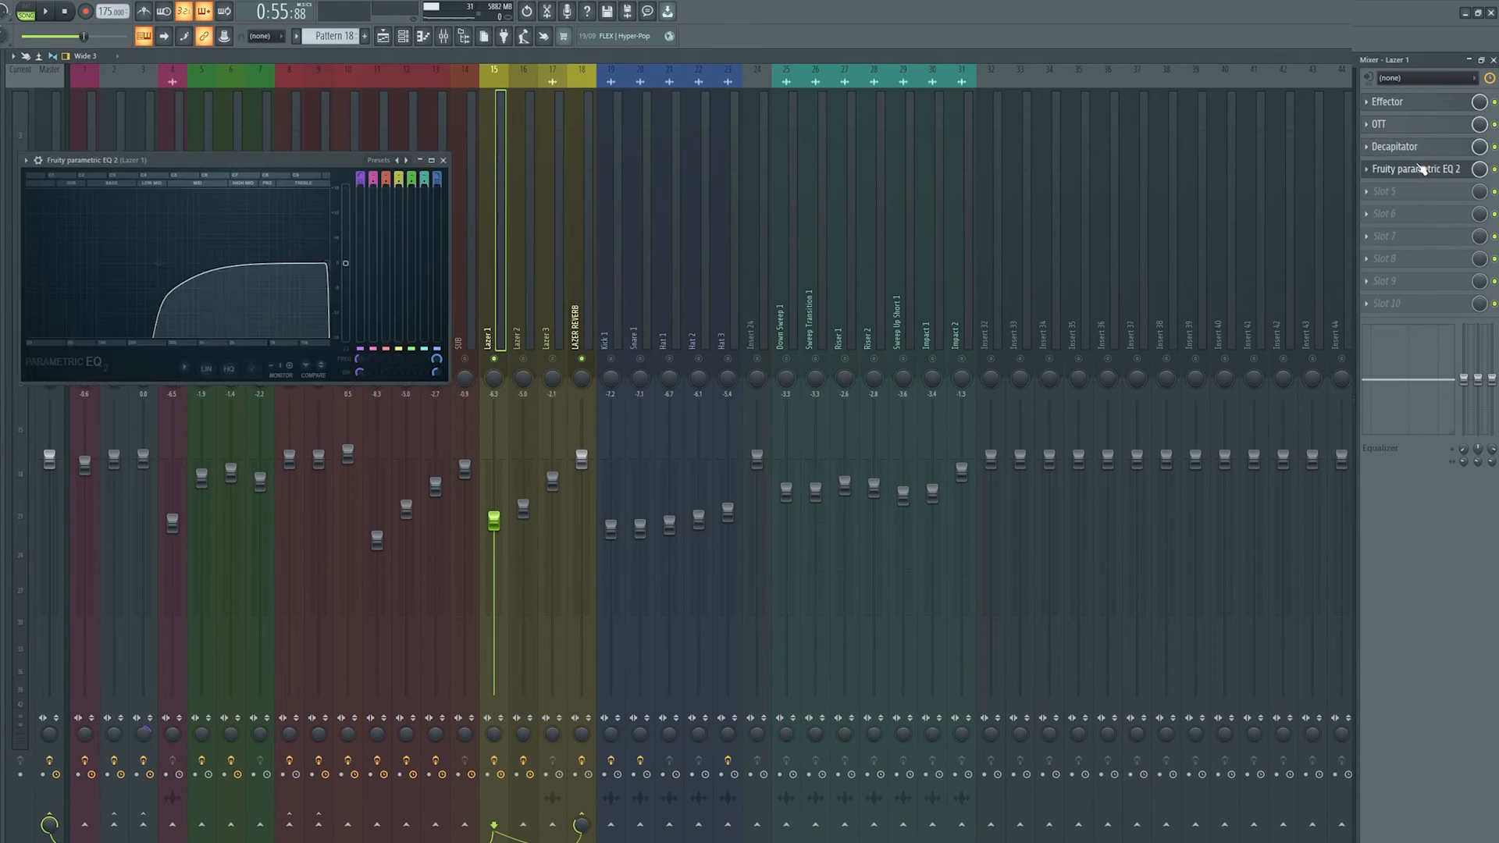
{"action": "left_click", "coordinate": [1422, 168]}
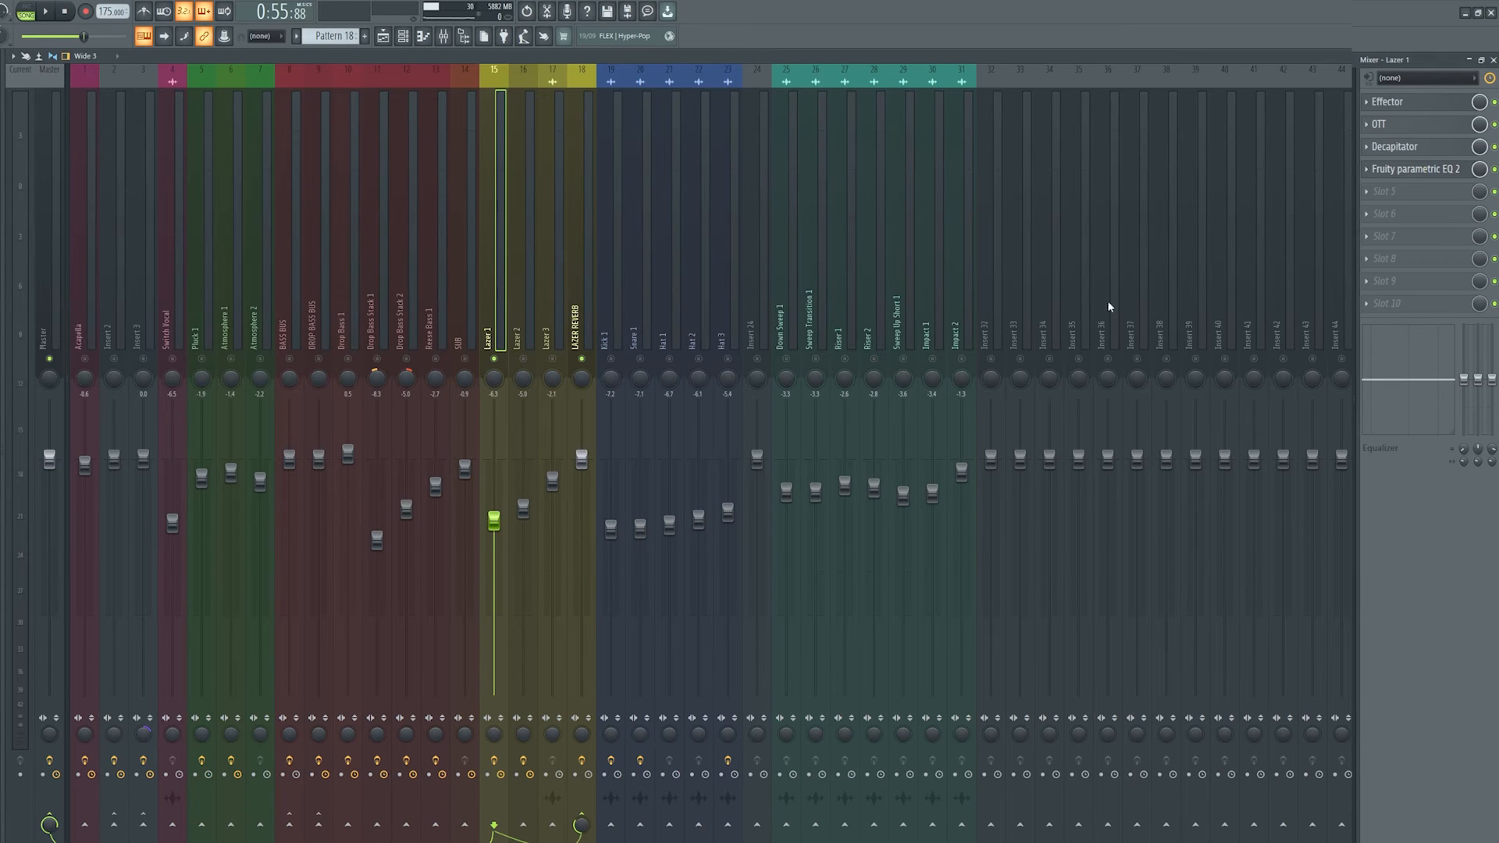
Look over the Lazer 2 and Lazer 3 mixer tracks and inspect the ValhallaRoom reverb on LAZER REVERB, closing it again.
{"action": "left_click", "coordinate": [551, 345]}
{"action": "left_click", "coordinate": [537, 346]}
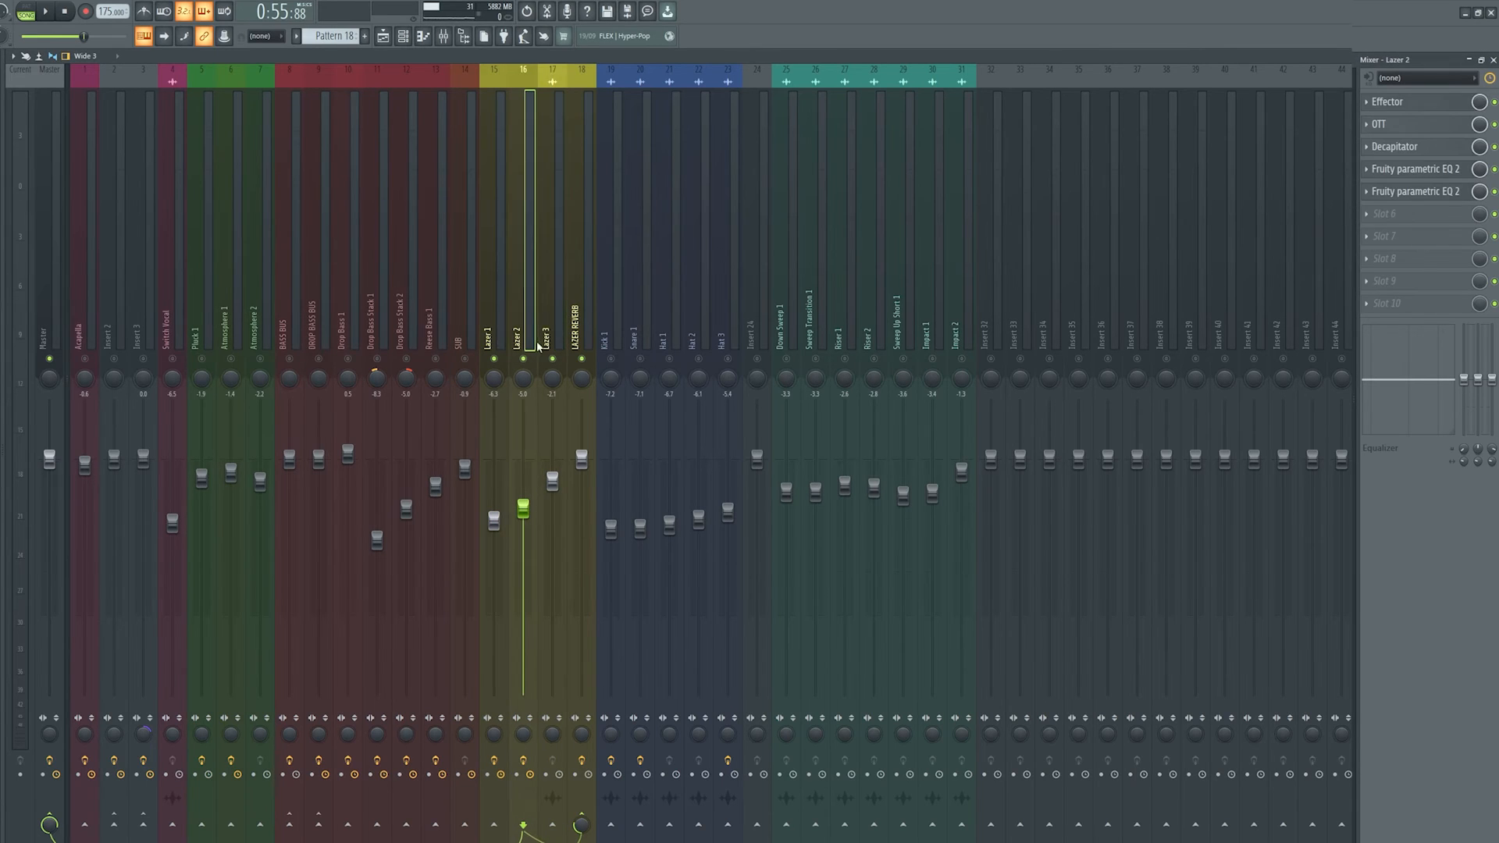
{"action": "left_click", "coordinate": [578, 311]}
{"action": "left_click", "coordinate": [1423, 105]}
{"action": "left_click", "coordinate": [1424, 105]}
{"action": "left_click", "coordinate": [544, 314]}
{"action": "left_click", "coordinate": [590, 304]}
{"action": "left_click", "coordinate": [1414, 106]}
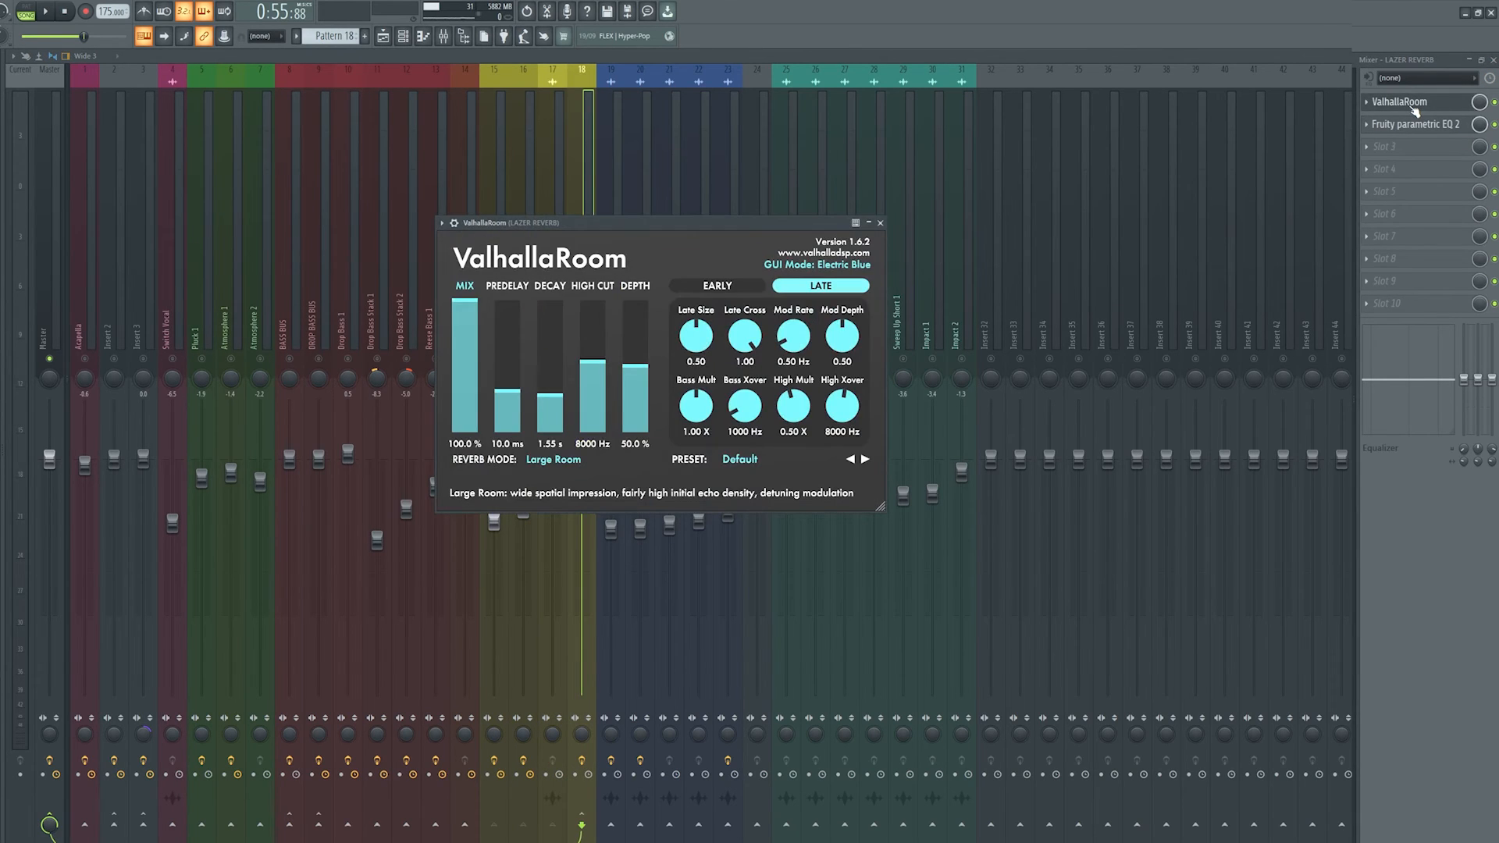
{"action": "left_click", "coordinate": [1414, 106]}
Show the Kick 1 effect chain and view the Fruity parametric EQ 2 curve on the Snare 1 mixer track.
{"action": "left_click", "coordinate": [616, 334]}
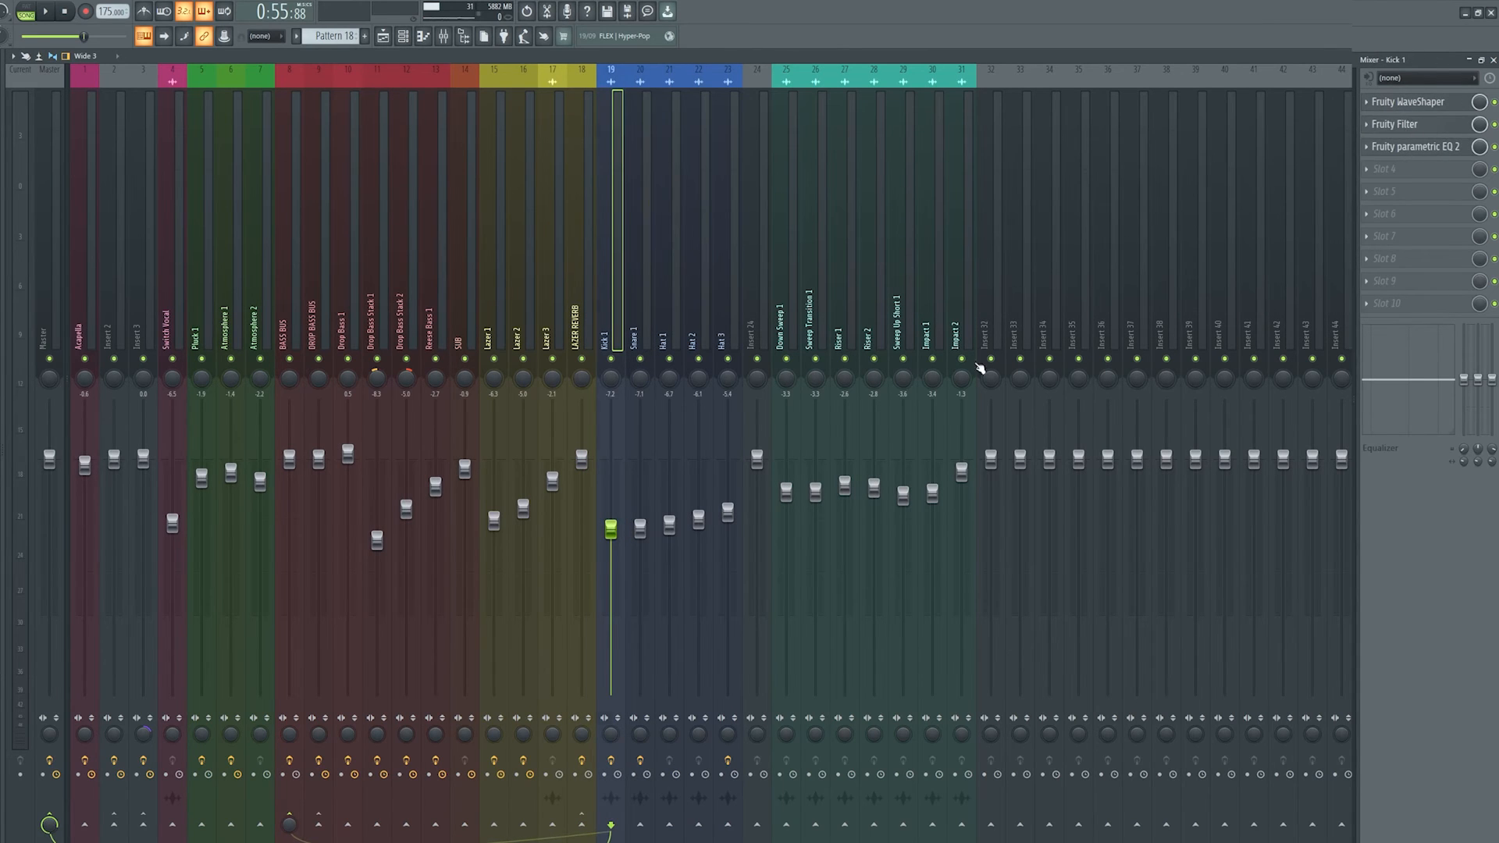
{"action": "key", "text": "Right"}
{"action": "left_click", "coordinate": [1417, 100]}
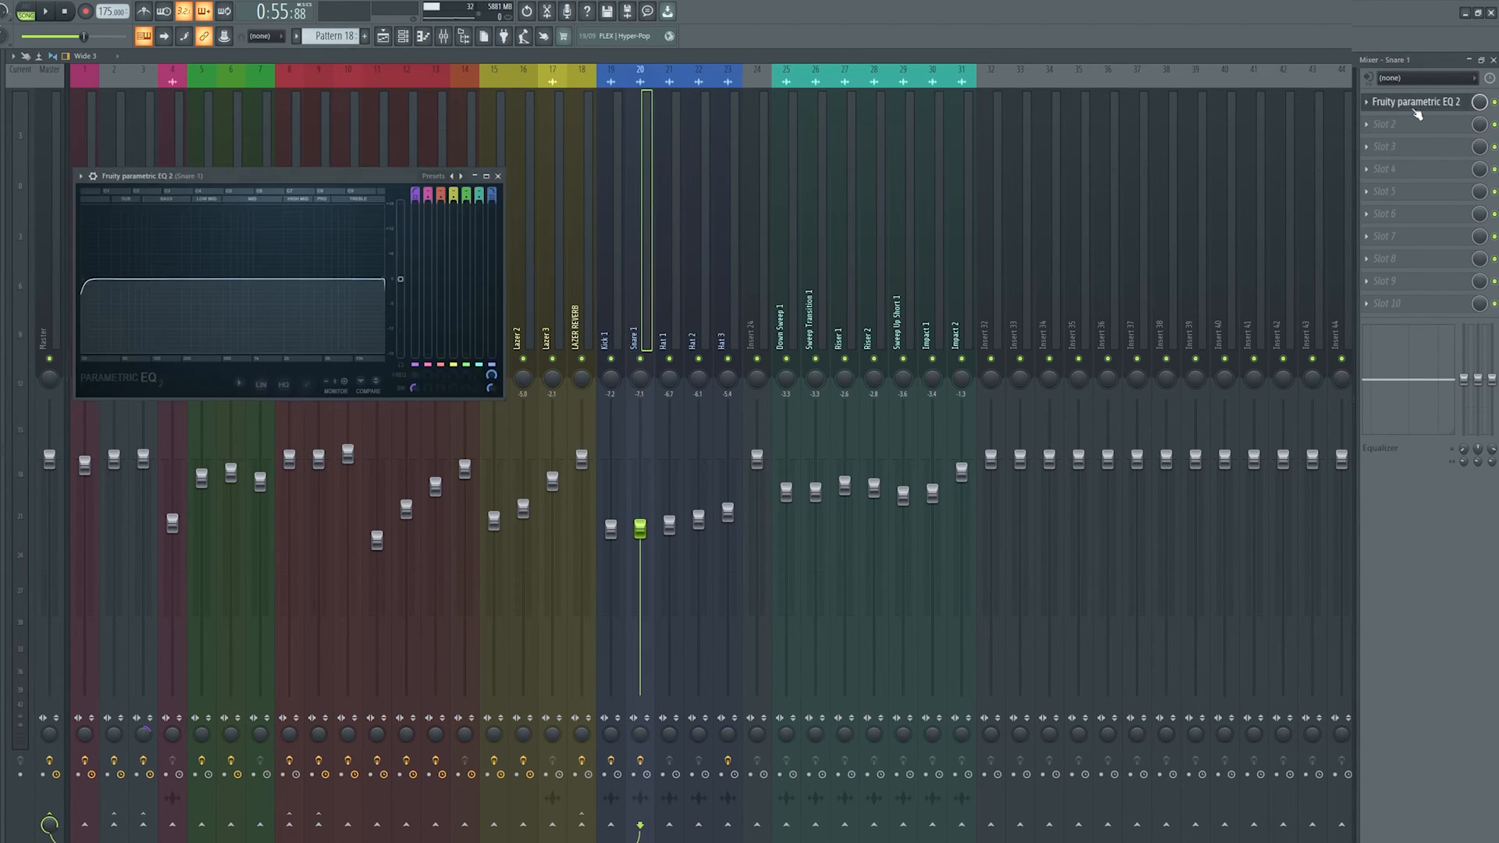
{"action": "left_click", "coordinate": [1416, 104]}
Step through the hat mixer tracks to Hat 3 and view its ValhallaVintageVerb, closing it again.
{"action": "key", "text": "Right"}
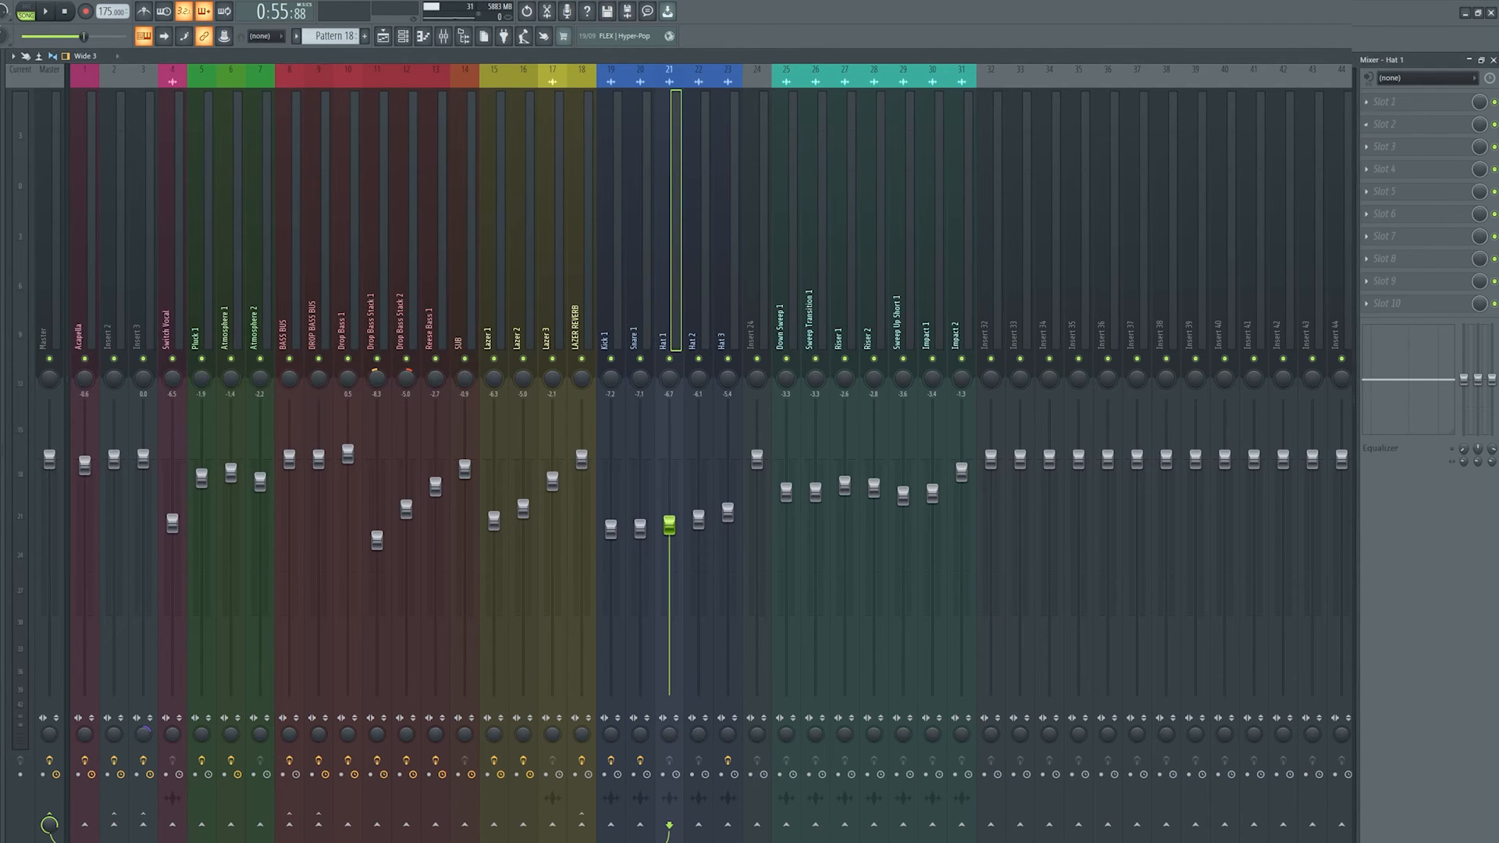
{"action": "key", "text": "Right"}
{"action": "key", "text": "Right"}
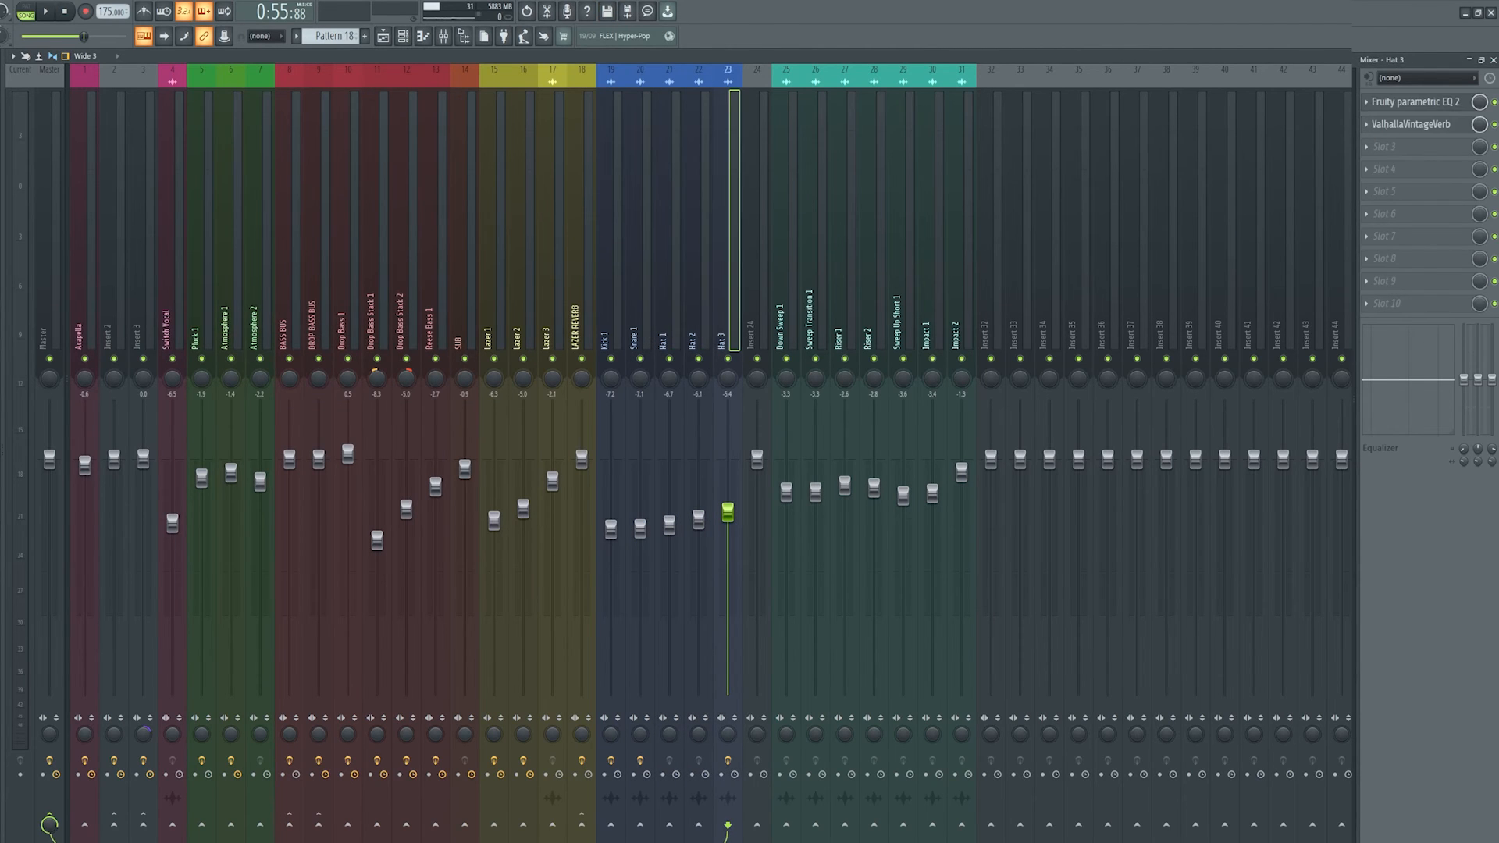
{"action": "left_click", "coordinate": [1398, 125]}
{"action": "left_click", "coordinate": [1399, 124]}
Check the effect slots of the transition mixer tracks from Down Sweep 1 through Impact 2.
{"action": "left_click", "coordinate": [777, 337]}
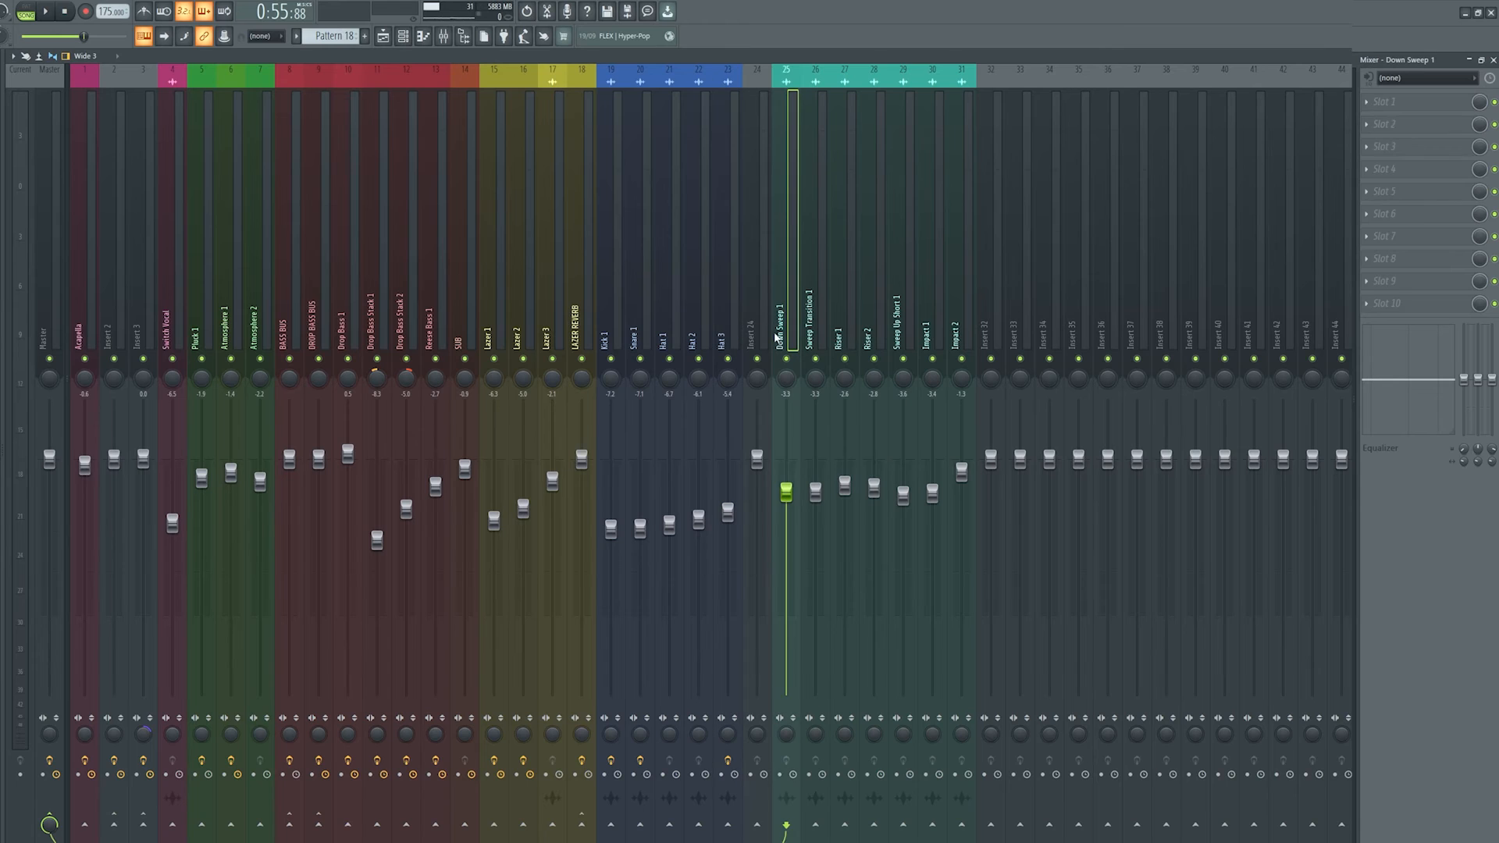
{"action": "key", "text": "Right"}
{"action": "key", "text": "Right"}
{"action": "key", "text": "Right"}
{"action": "key", "text": "Right"}
{"action": "key", "text": "Right"}
{"action": "key", "text": "Right"}
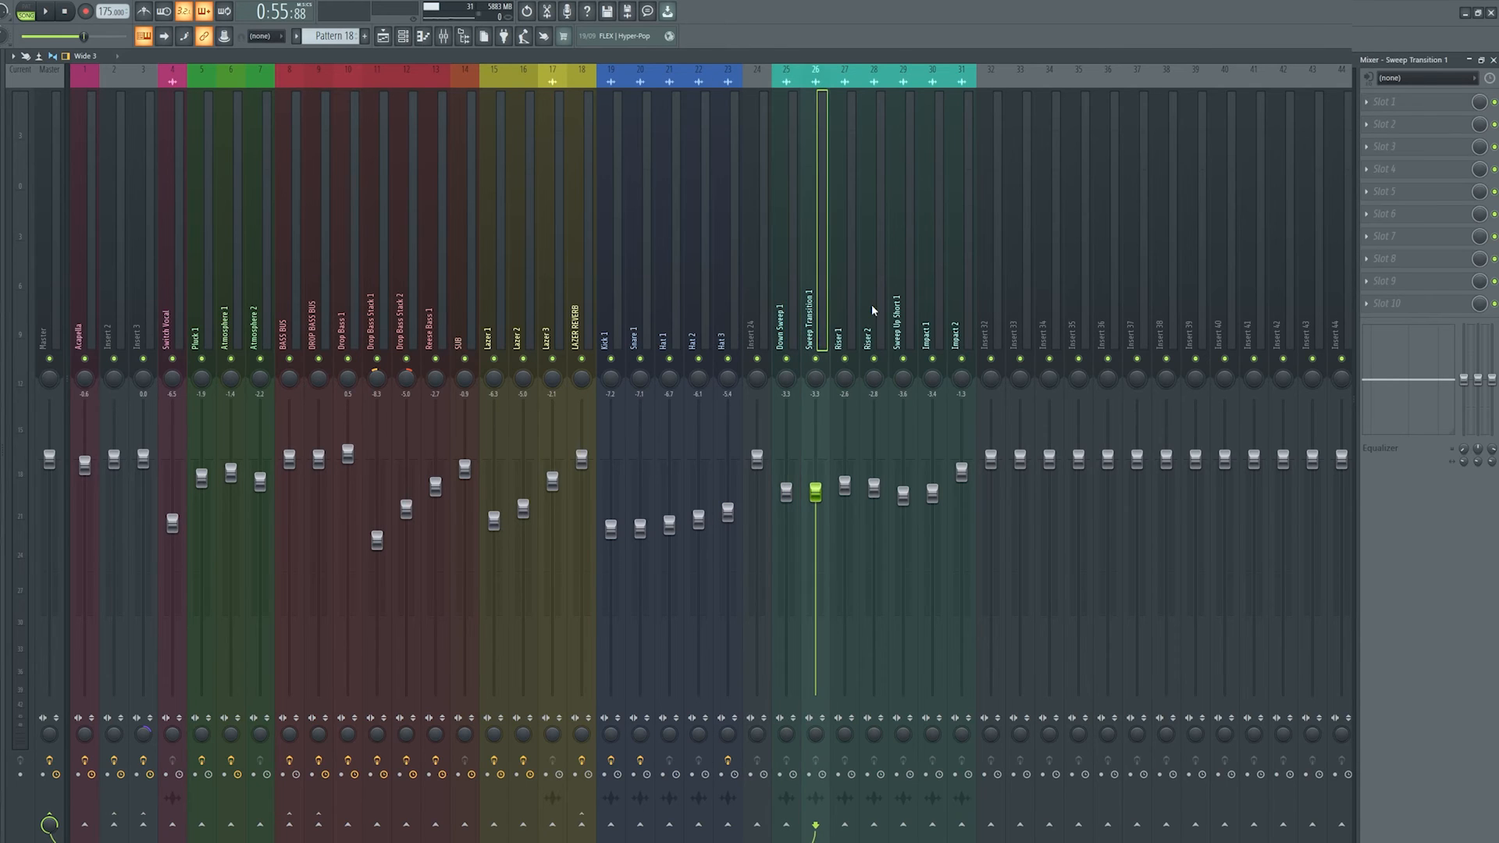
Return to the playlist and review the arrangement of the drop and its surrounding sections.
{"action": "left_click", "coordinate": [383, 40]}
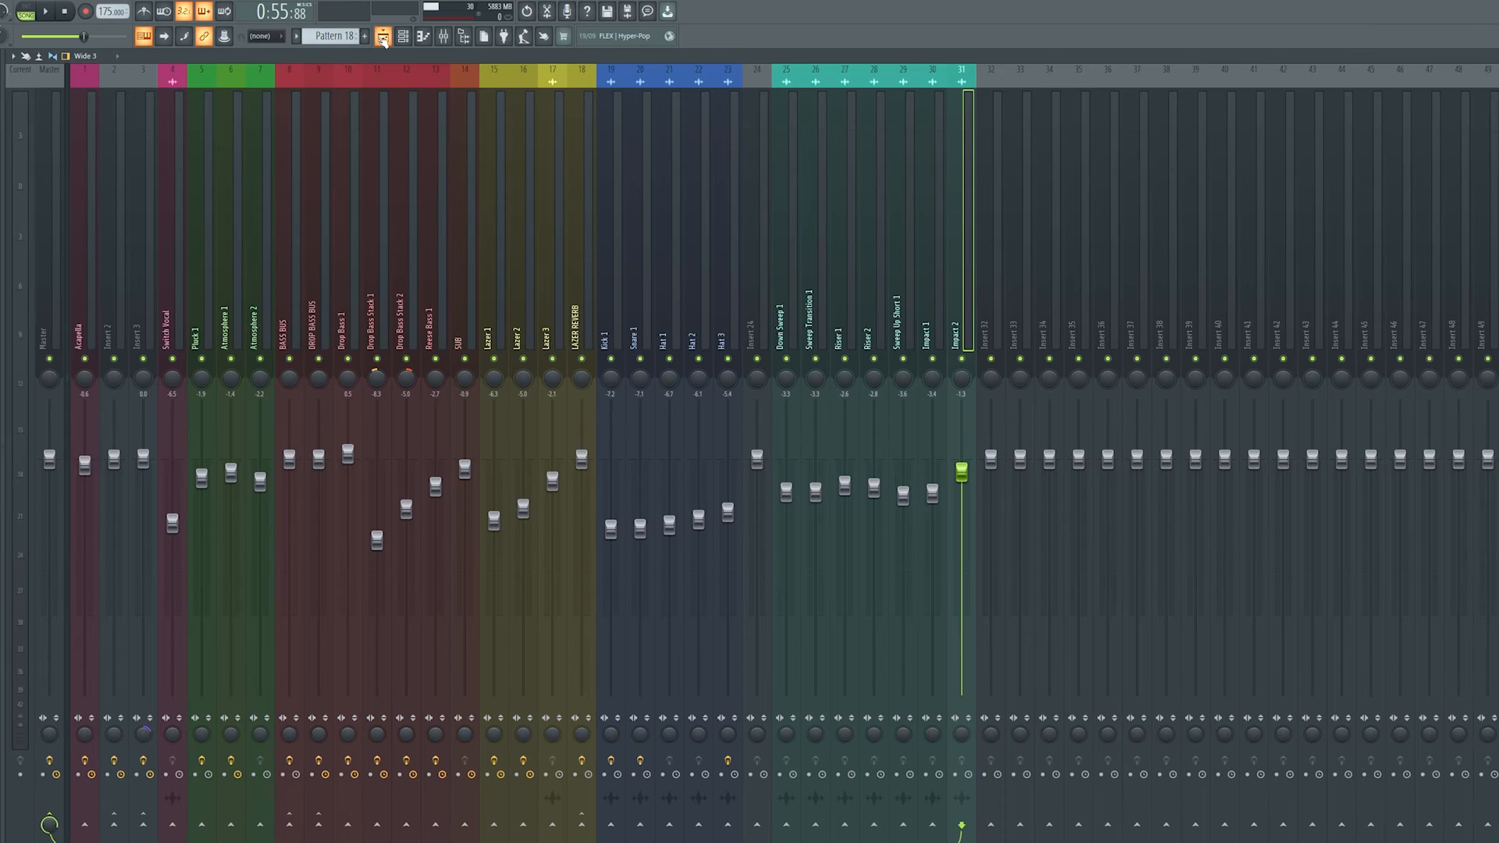
{"action": "left_click", "coordinate": [383, 39]}
{"action": "scroll", "coordinate": [923, 335], "scroll_direction": "down", "scroll_amount": 5}
{"action": "left_click_drag", "start_coordinate": [923, 341], "coordinate": [1033, 454]}
{"action": "scroll", "coordinate": [1073, 466], "scroll_direction": "down", "scroll_amount": 1}
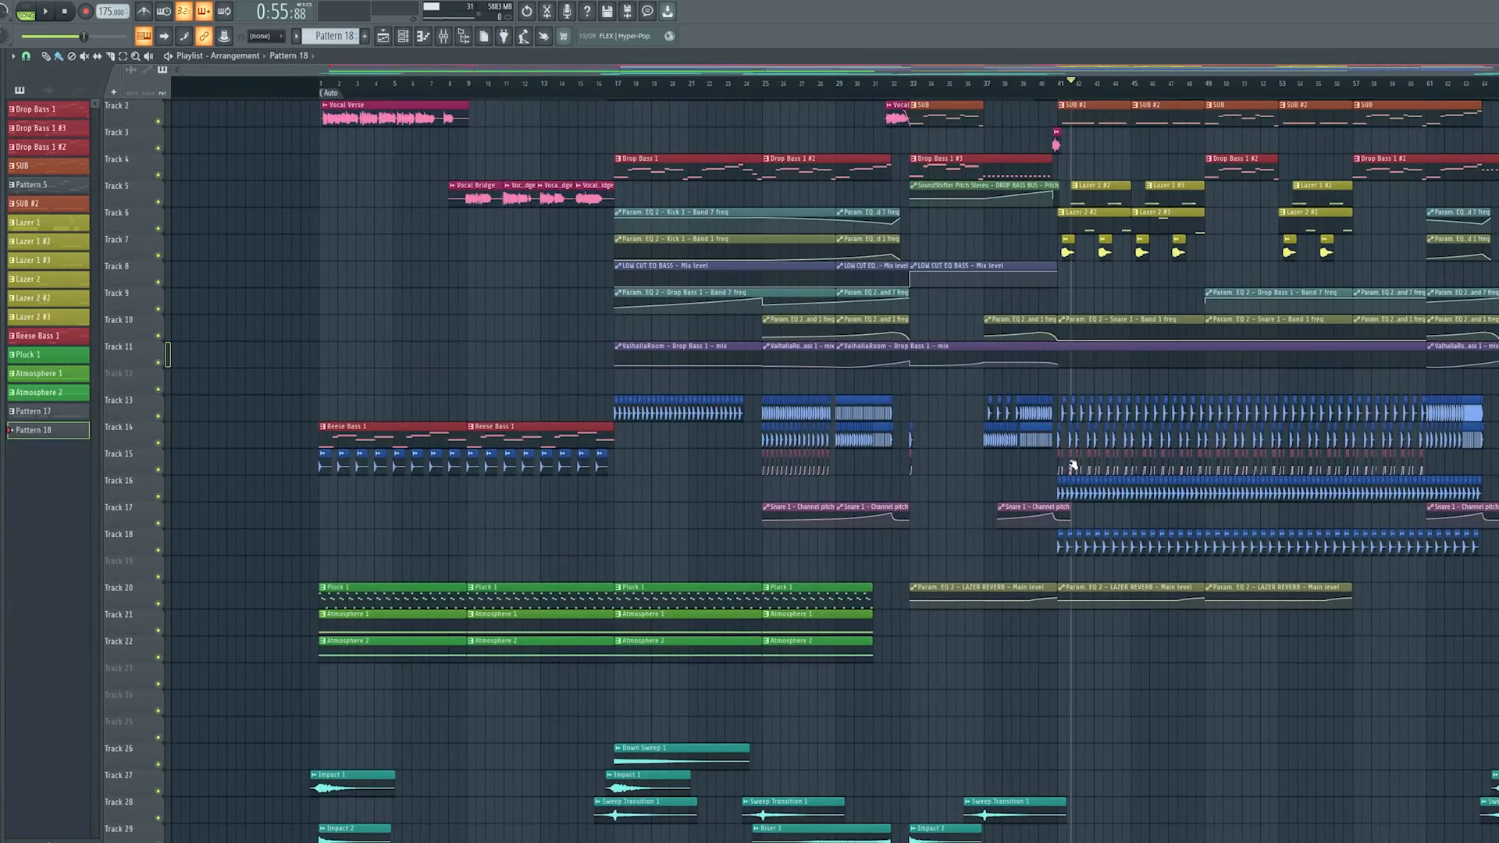